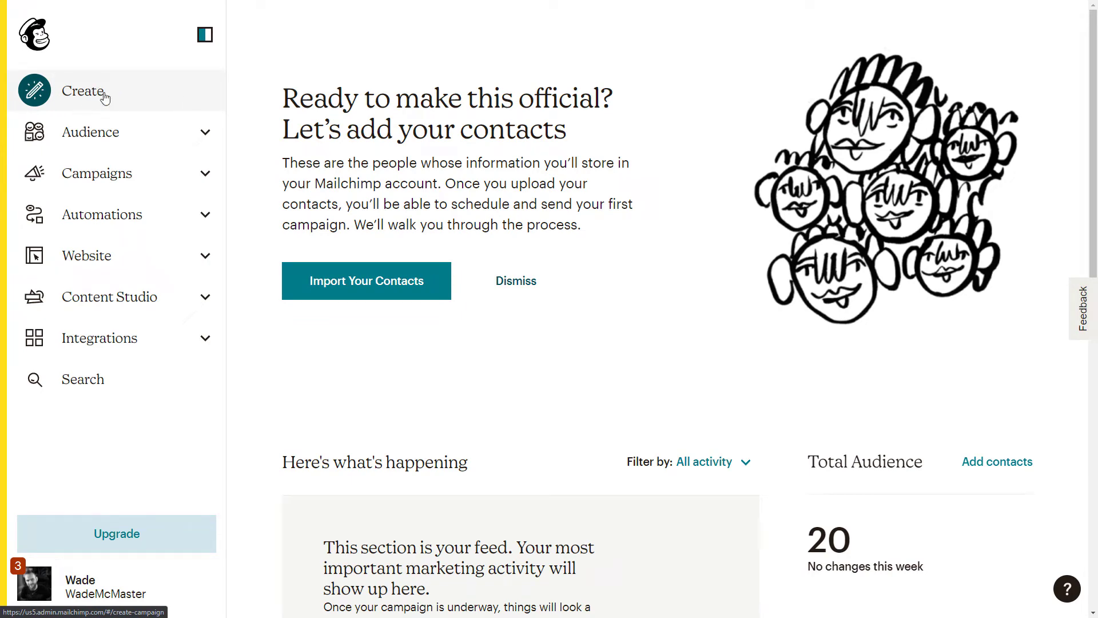
- Create a regular email campaign named "Test Email"
left_click(73, 94)
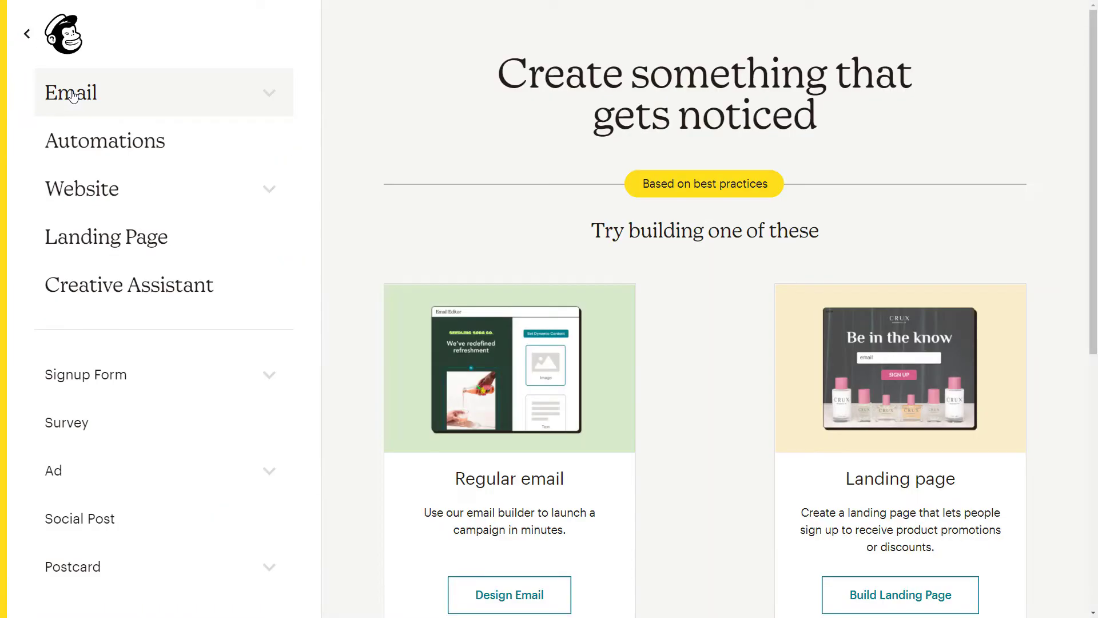
left_click(90, 110)
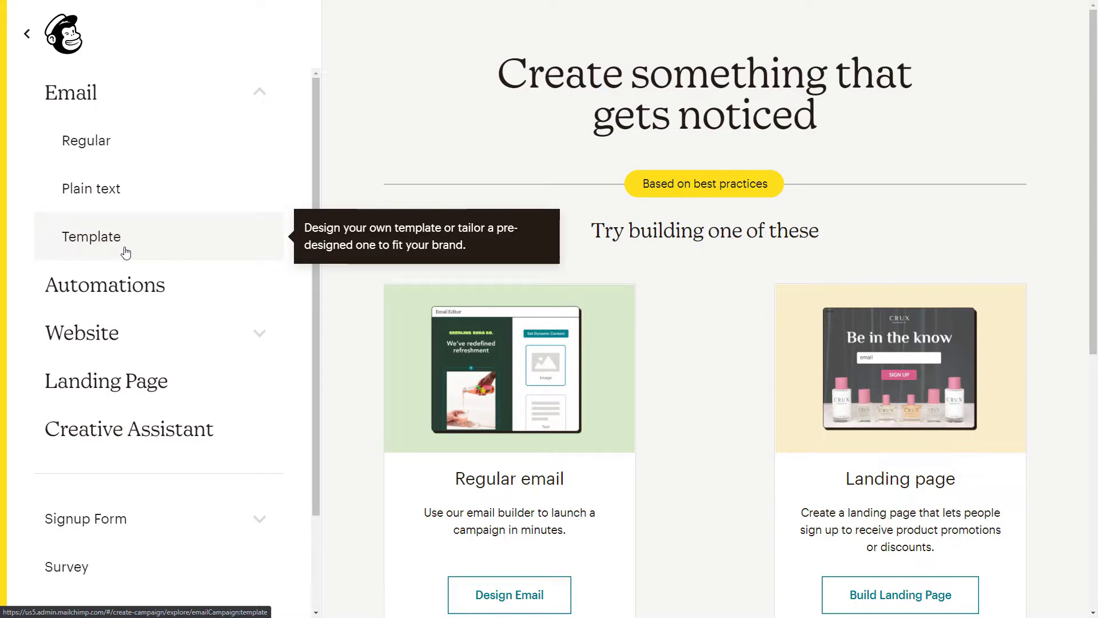
left_click(105, 147)
left_click(473, 365)
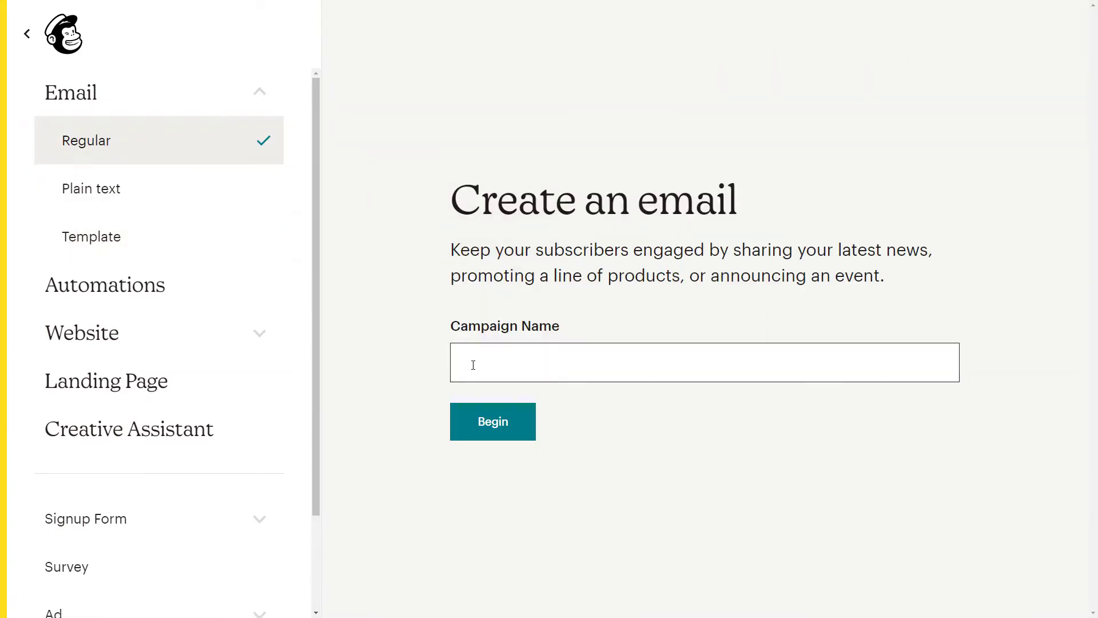
left_click(473, 365)
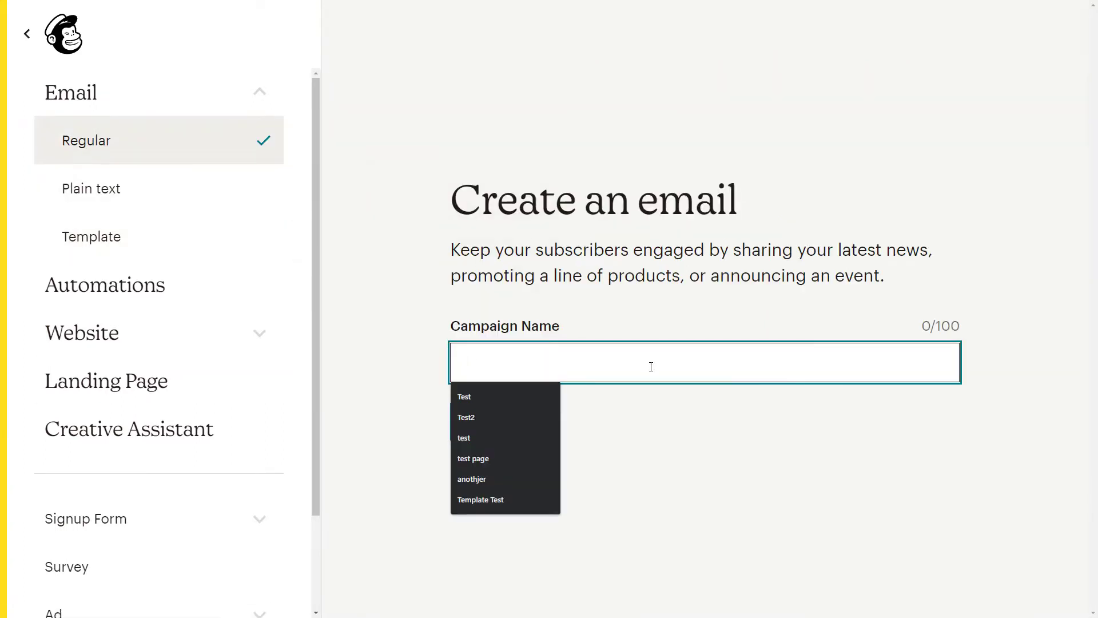
type("Test Email")
left_click(520, 423)
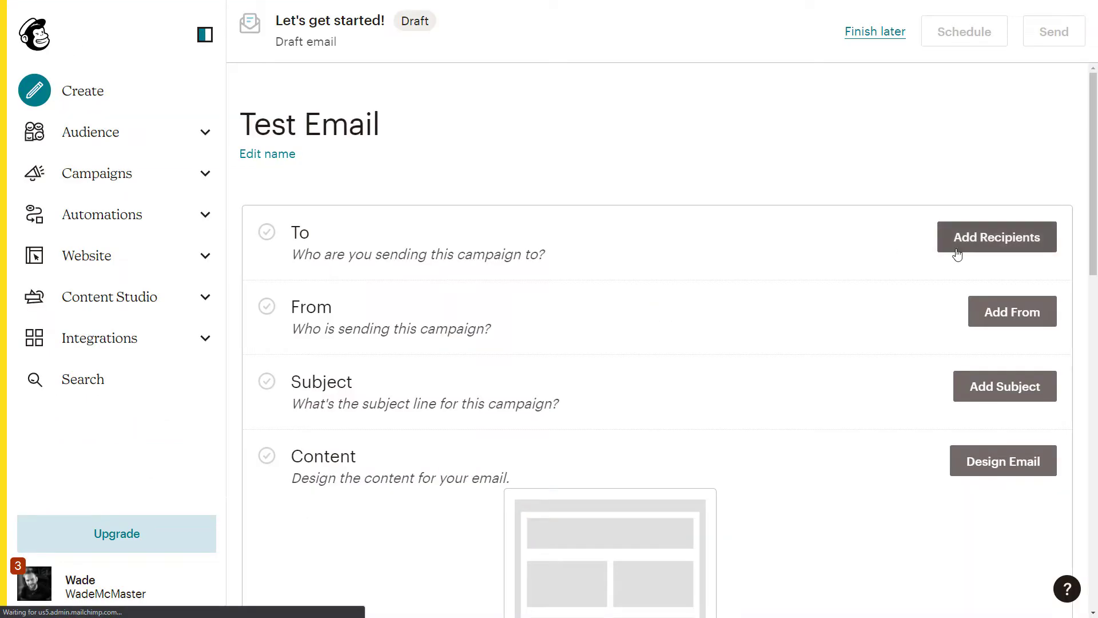
- Address the campaign to all subscribed contacts in the Portfolio audience and set its subject to "Campaign Editor Test"
left_click(953, 243)
scroll(858, 366, "down", 15)
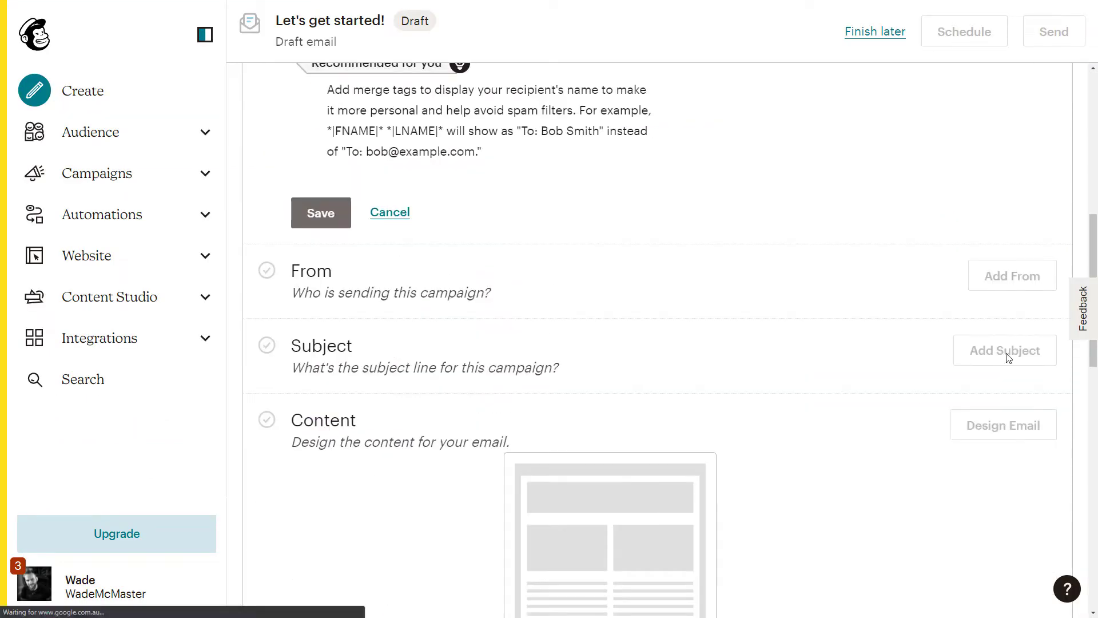
scroll(840, 375, "up", 15)
left_click(473, 465)
type("Campaign Editor Test")
key("Return")
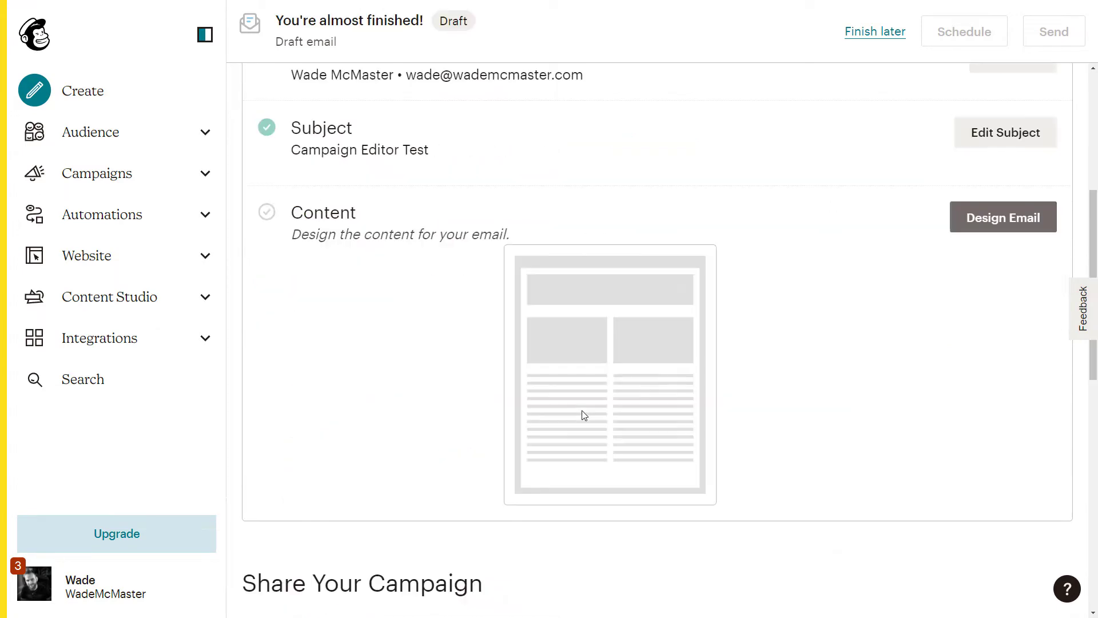
- Open the campaign's content for designing in the email editor and dismiss the recommendation survey
scroll(560, 279, "up", 4)
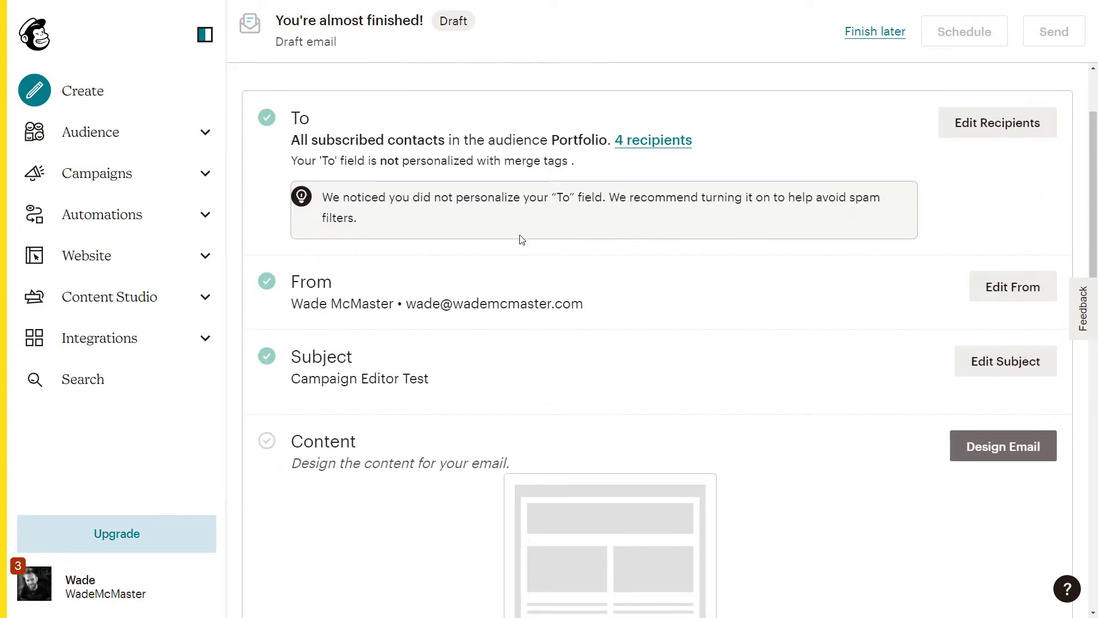
scroll(521, 239, "down", 2)
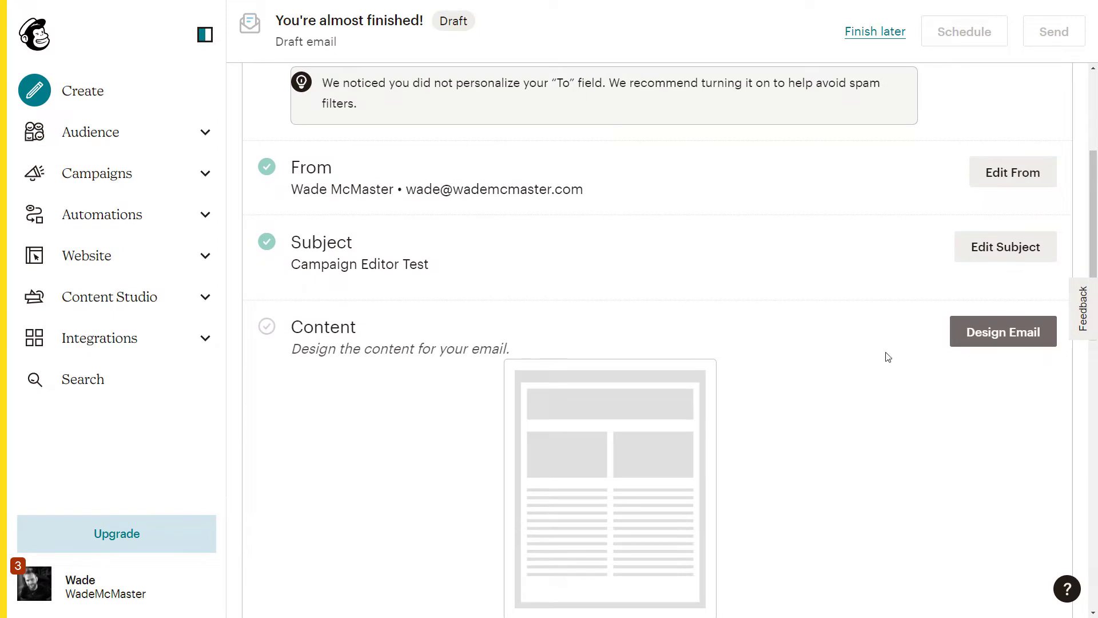
left_click(1005, 342)
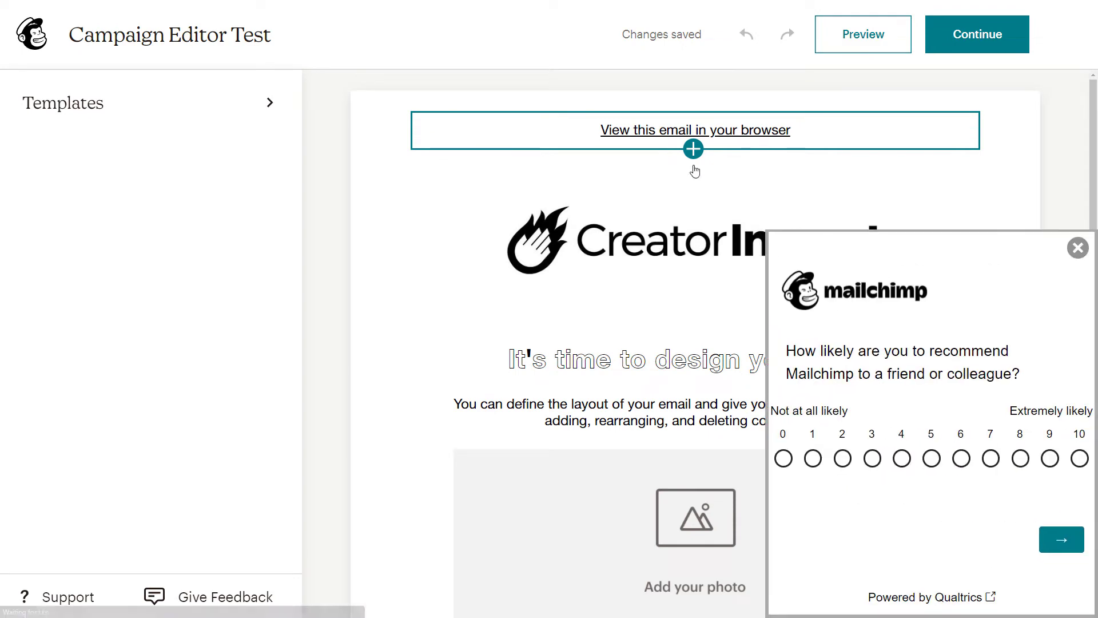
left_click(1078, 248)
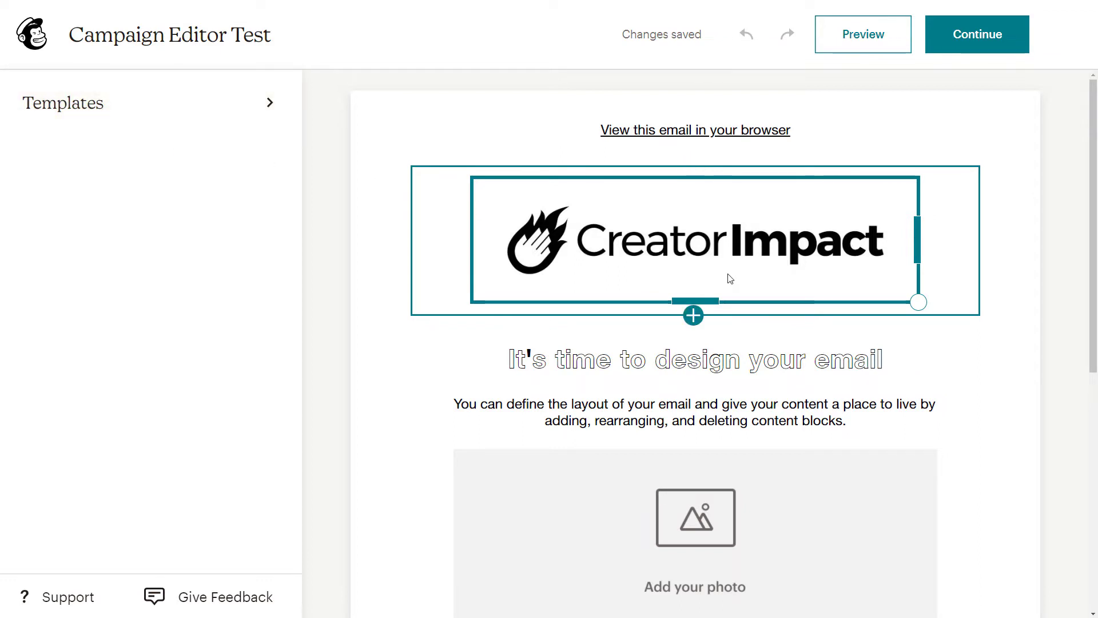
- Examine the prebuilt email templates and return to the email without choosing one
left_click(240, 103)
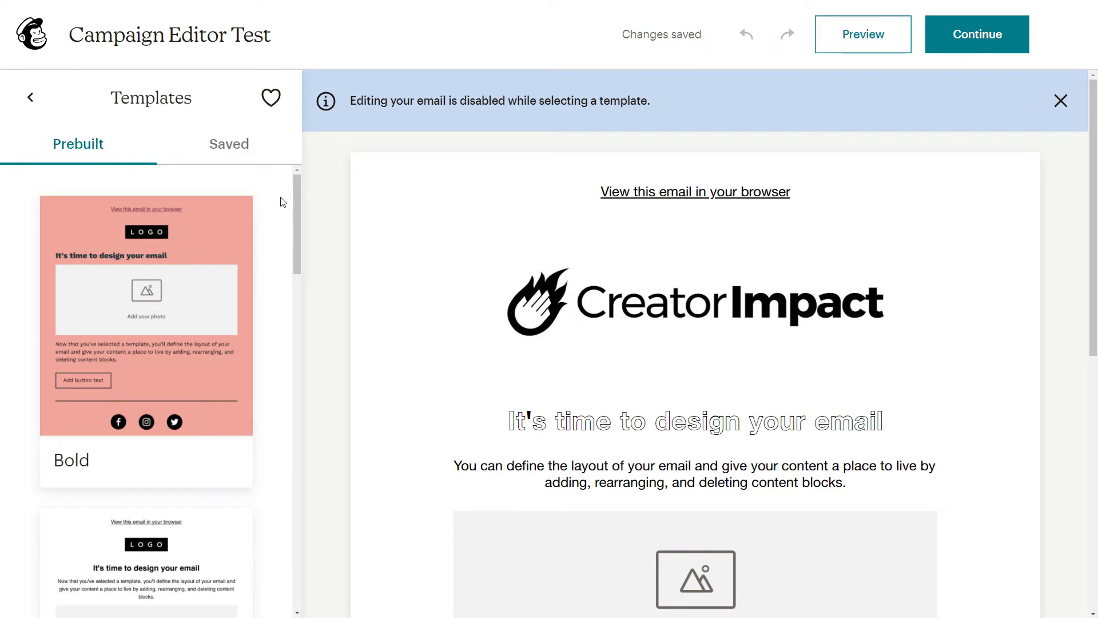
mouse_move(297, 192)
left_mouse_down()
mouse_move(314, 314)
mouse_move(313, 544)
mouse_move(296, 173)
mouse_move(296, 495)
mouse_move(289, 175)
left_mouse_up()
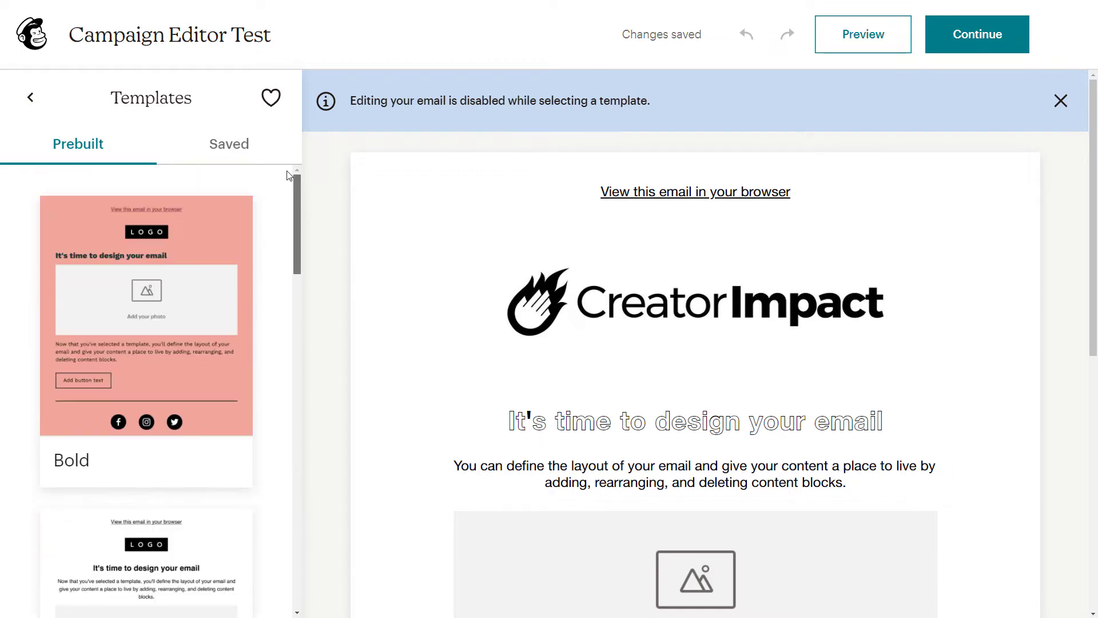
left_click(31, 97)
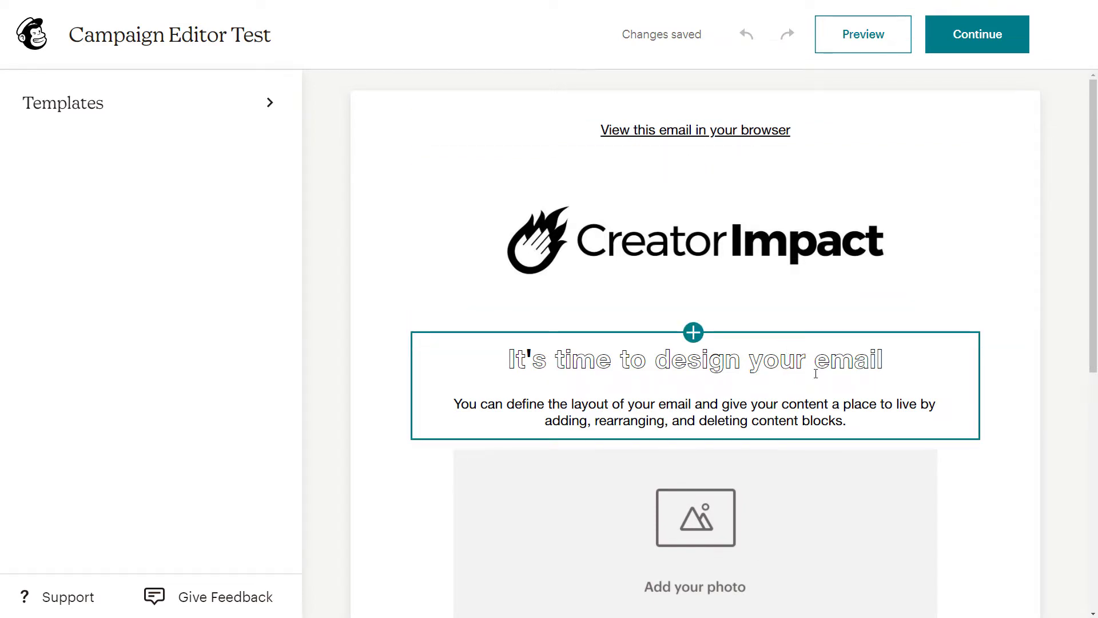
- Move the logo block up so it sits directly below the "View this email in your browser" line
scroll(838, 320, "down", 4)
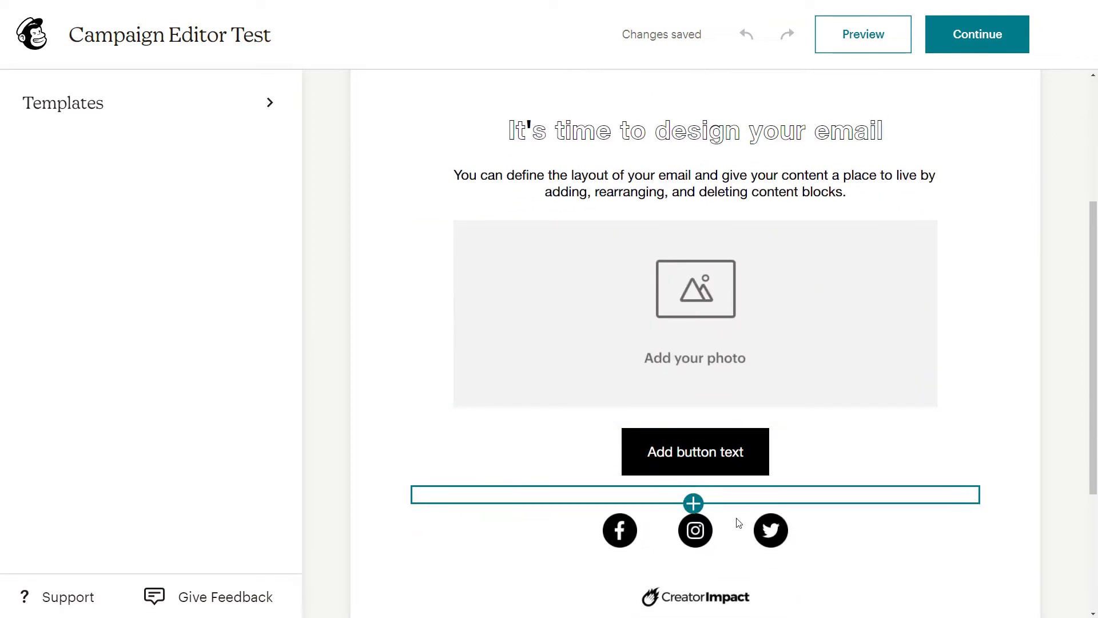
scroll(723, 482, "up", 3)
scroll(724, 482, "up", 1)
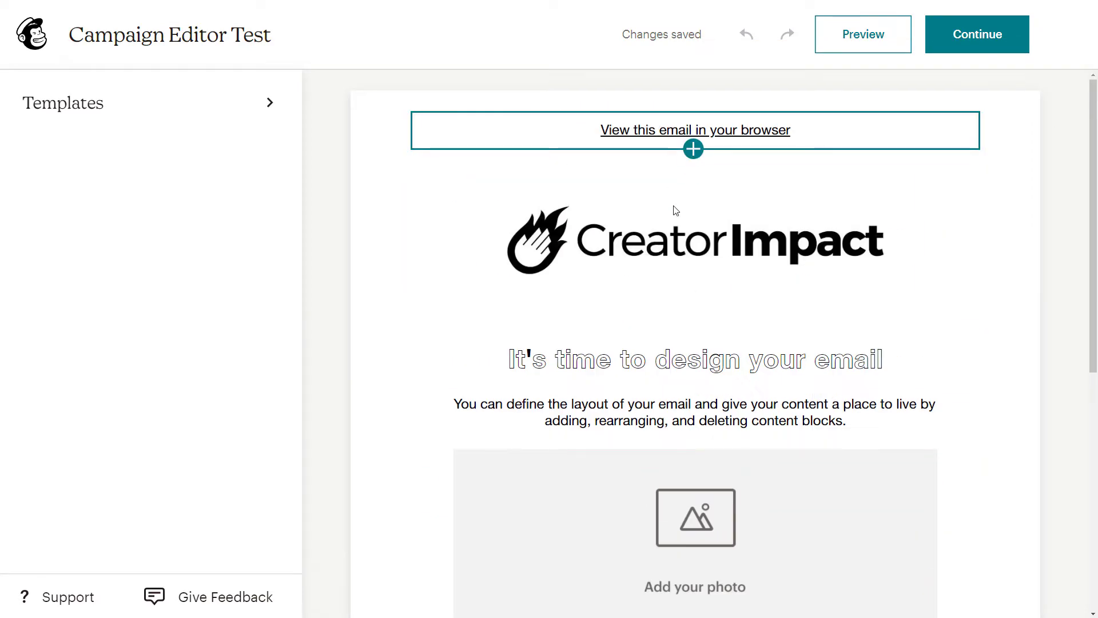
left_click(652, 216)
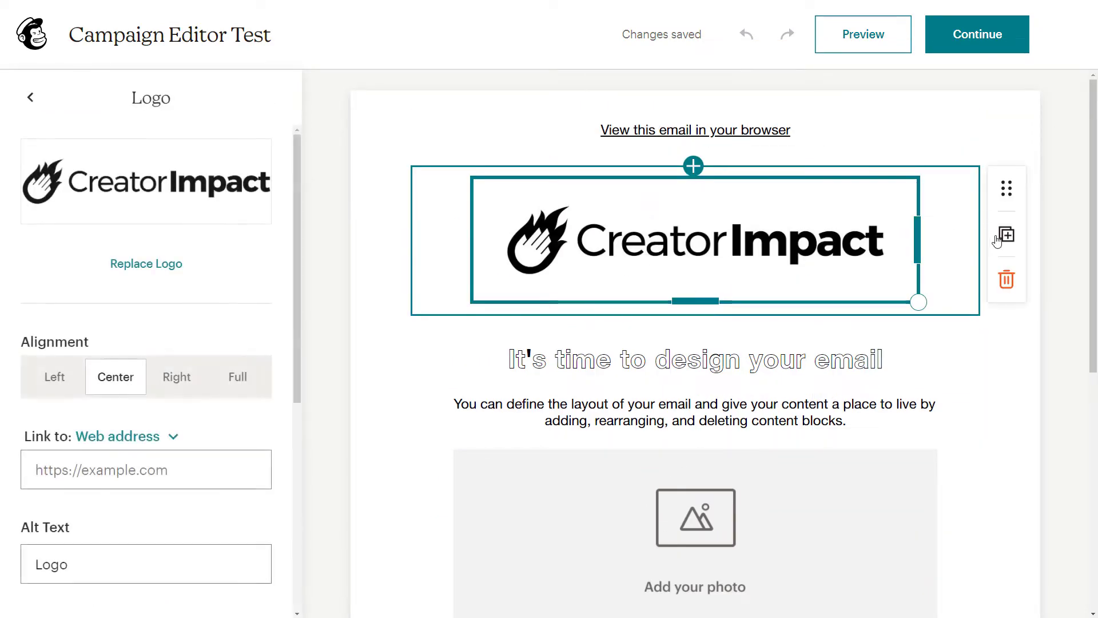
left_click(1009, 210)
left_click_drag(1009, 210, 1012, 193)
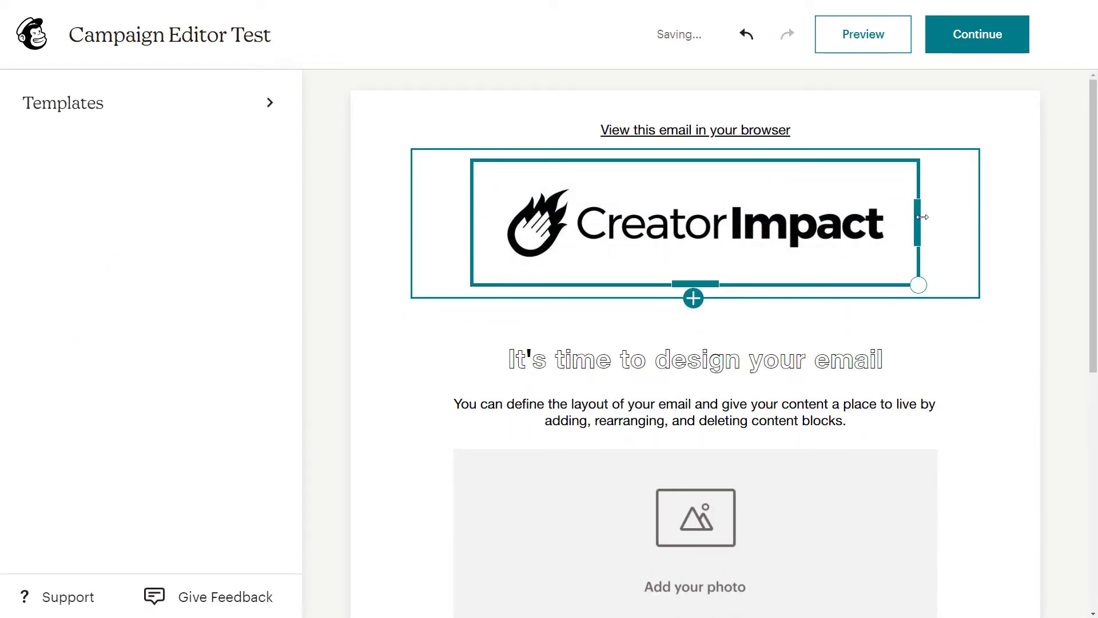
- Try the email's canvas color in grey 797979 and red AD4141, and return it to white FFFFFF
left_click(1030, 129)
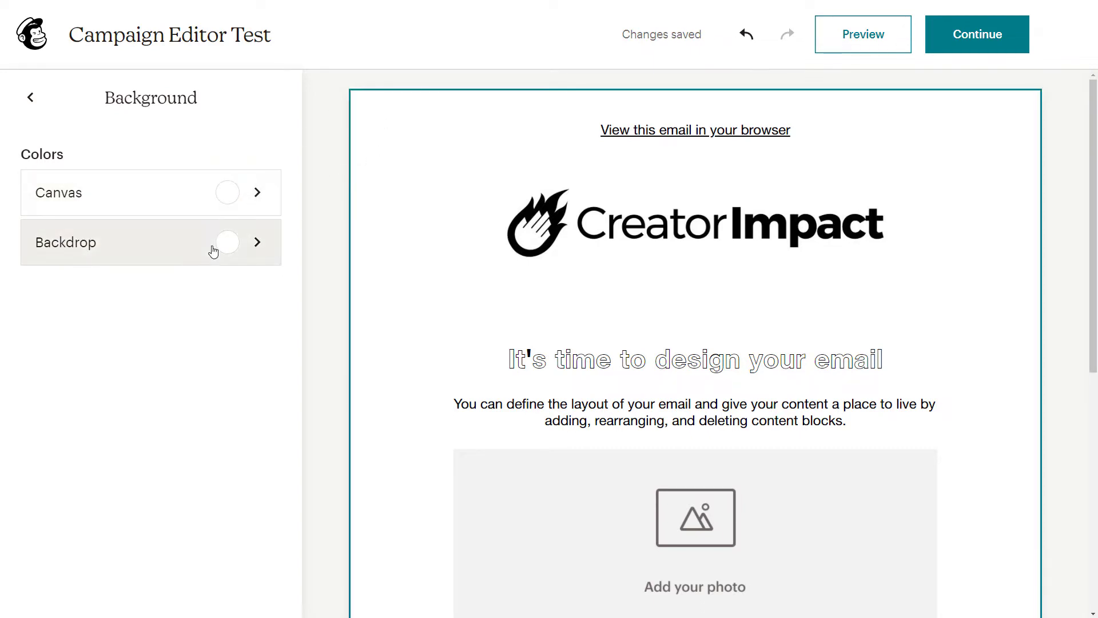
left_click(151, 211)
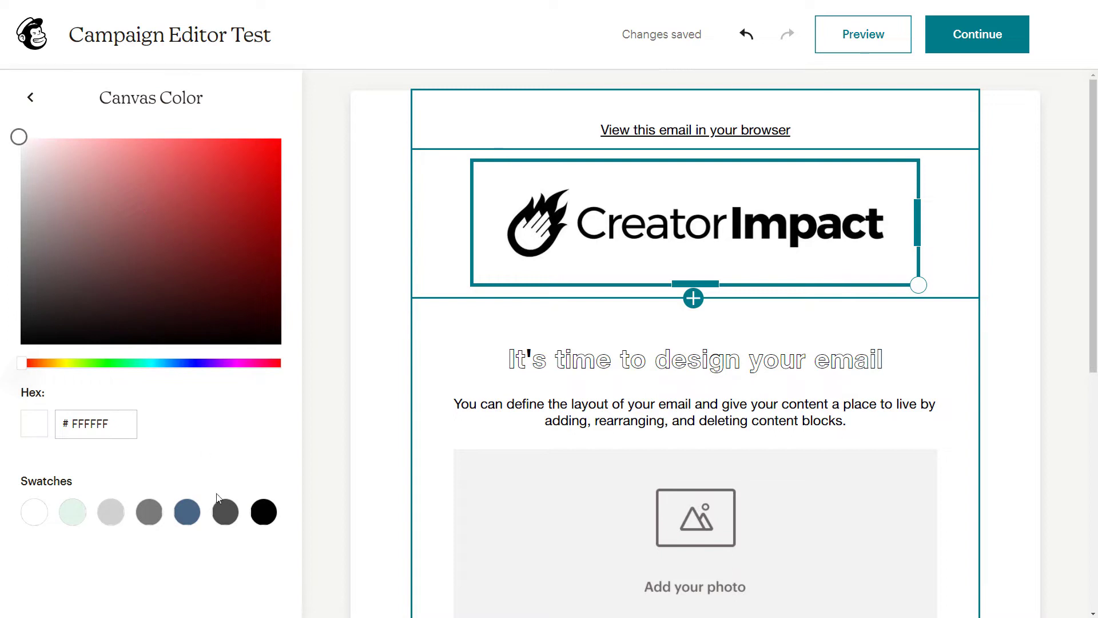
left_click(159, 514)
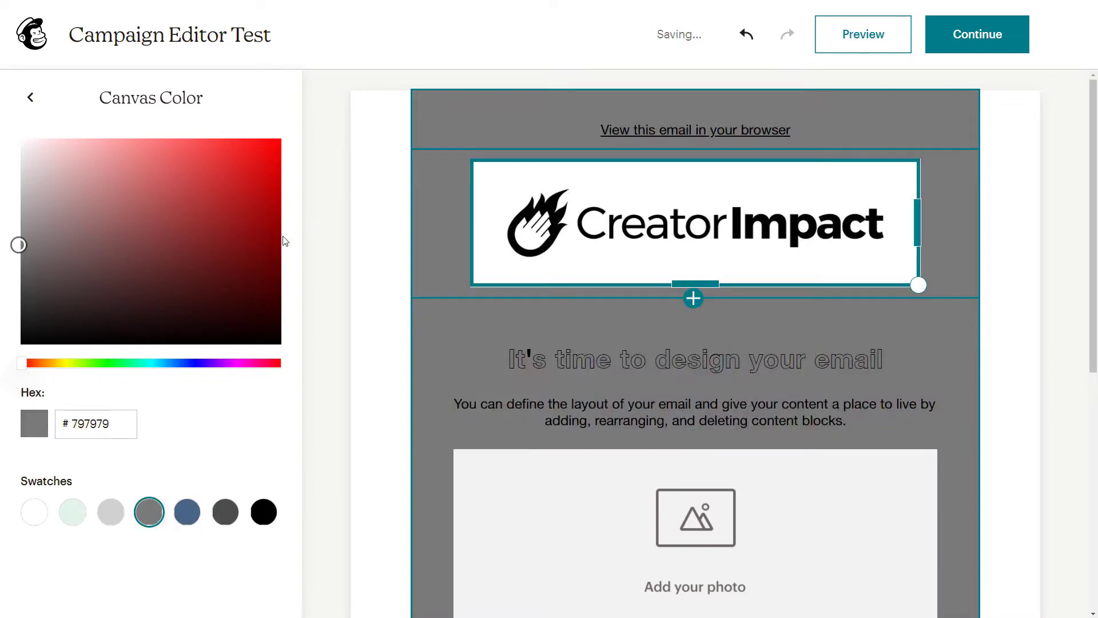
left_click(258, 180)
left_click(182, 203)
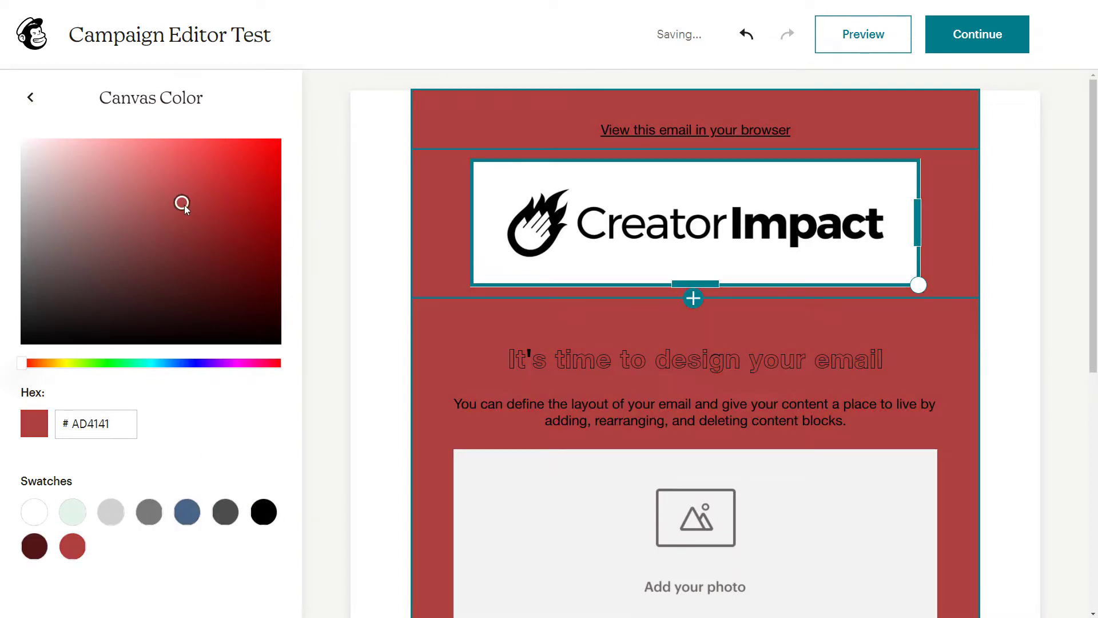
left_click_drag(80, 171, 1, 127)
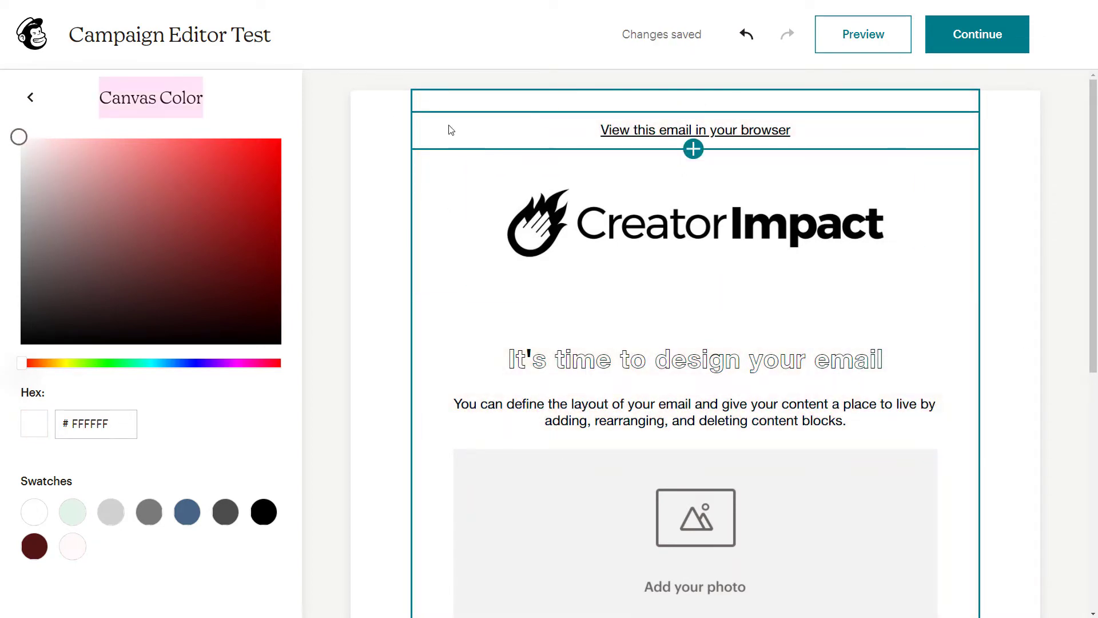
left_click(38, 106)
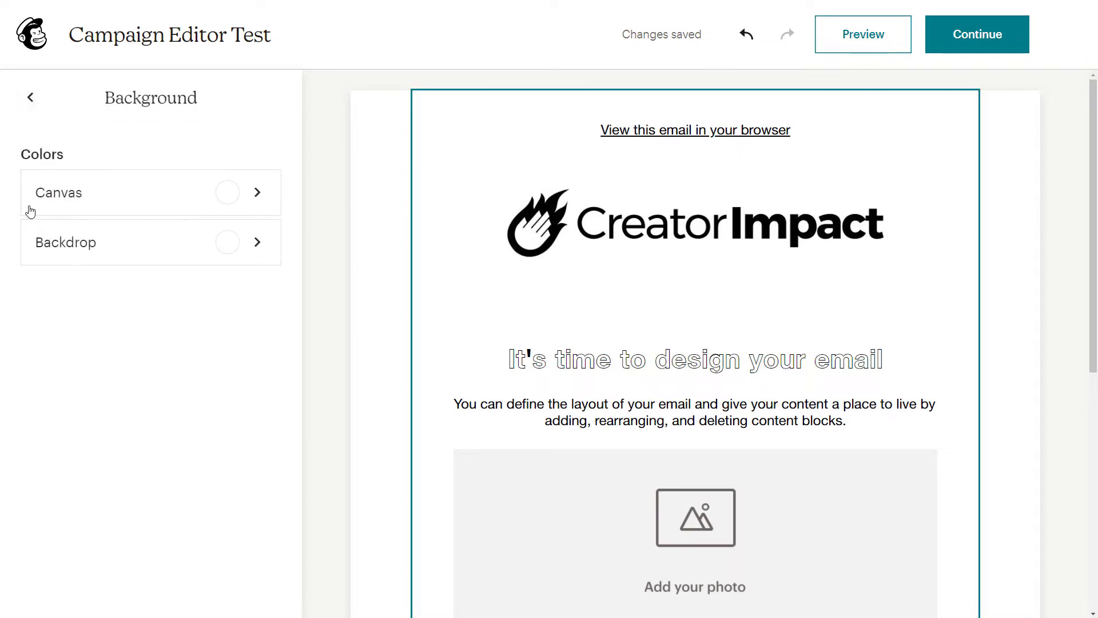
- Set the email's backdrop color to dark grey 5F5F5F and leave the background settings
left_click(81, 252)
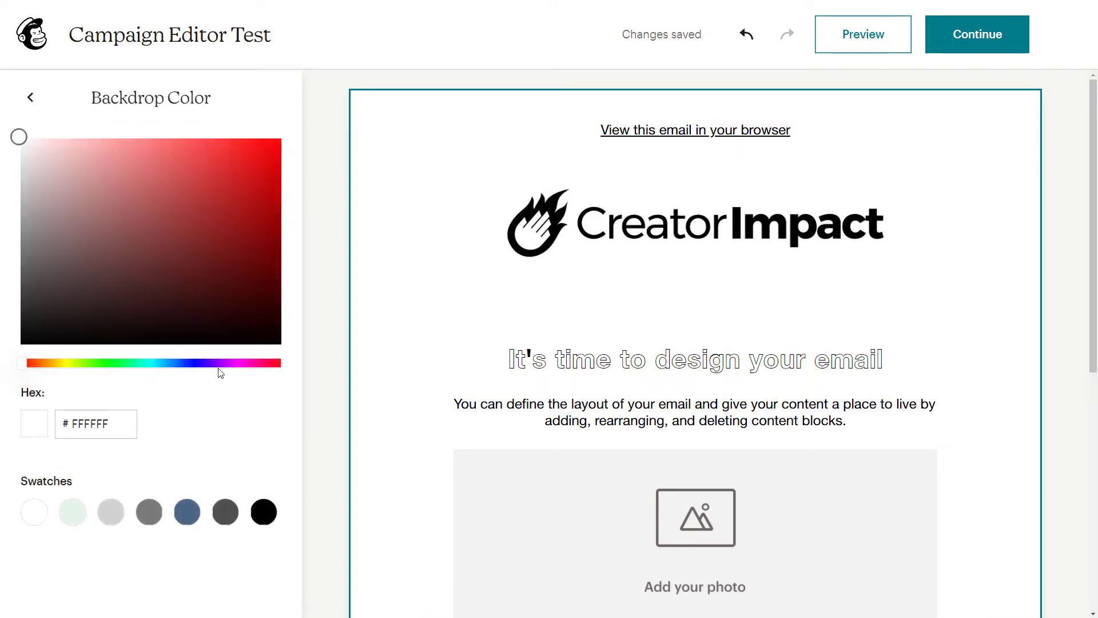
left_click(30, 306)
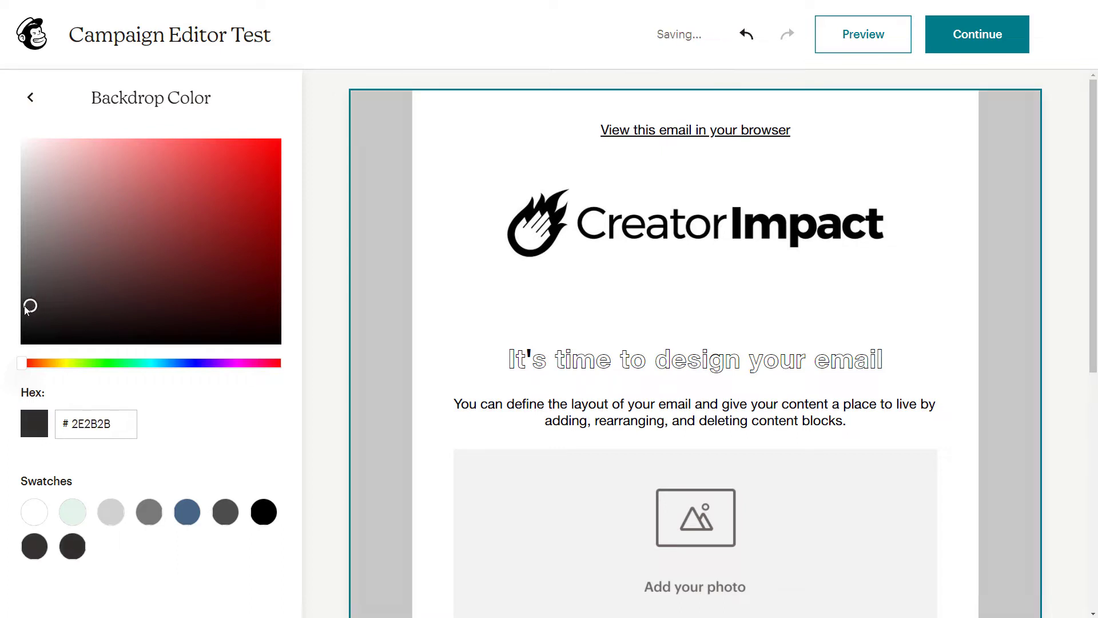
left_click(19, 294)
left_click_drag(20, 294, 18, 266)
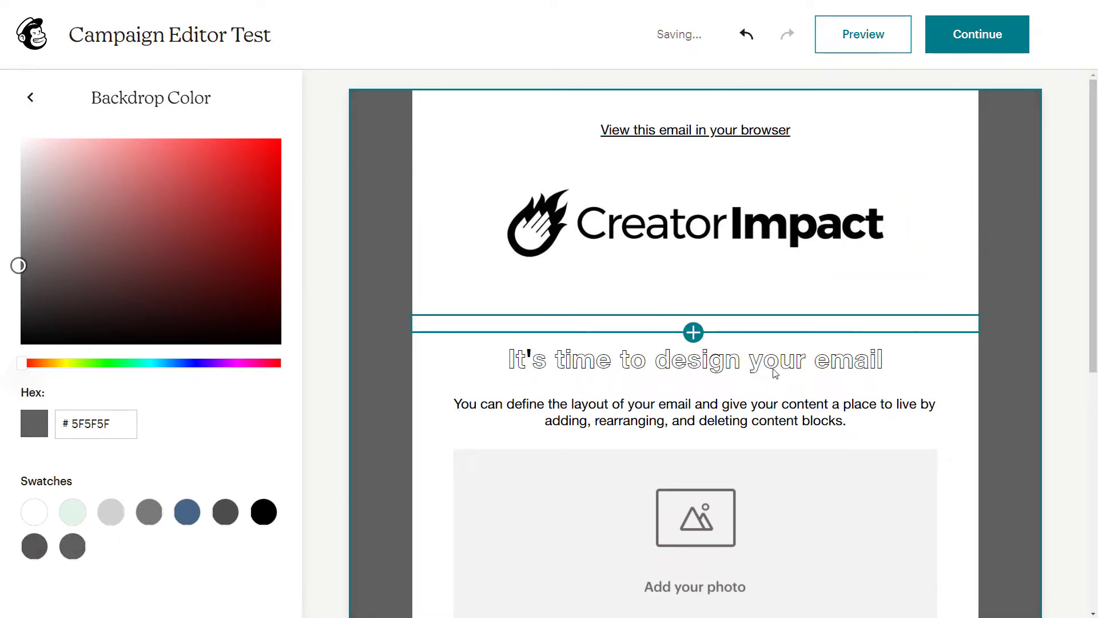
left_click(36, 103)
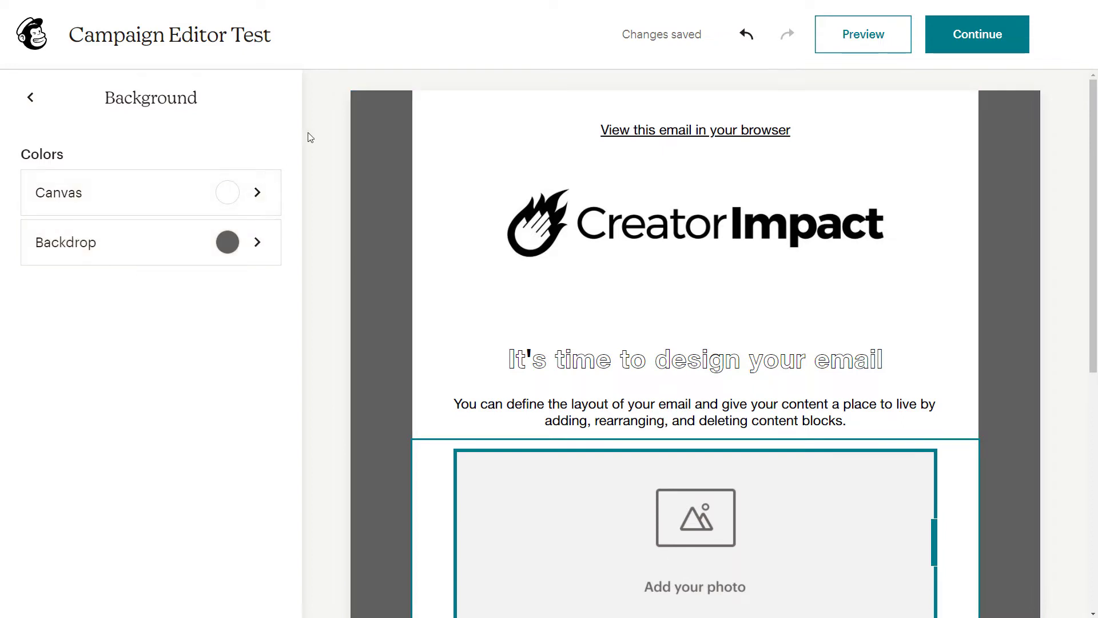
left_click(328, 129)
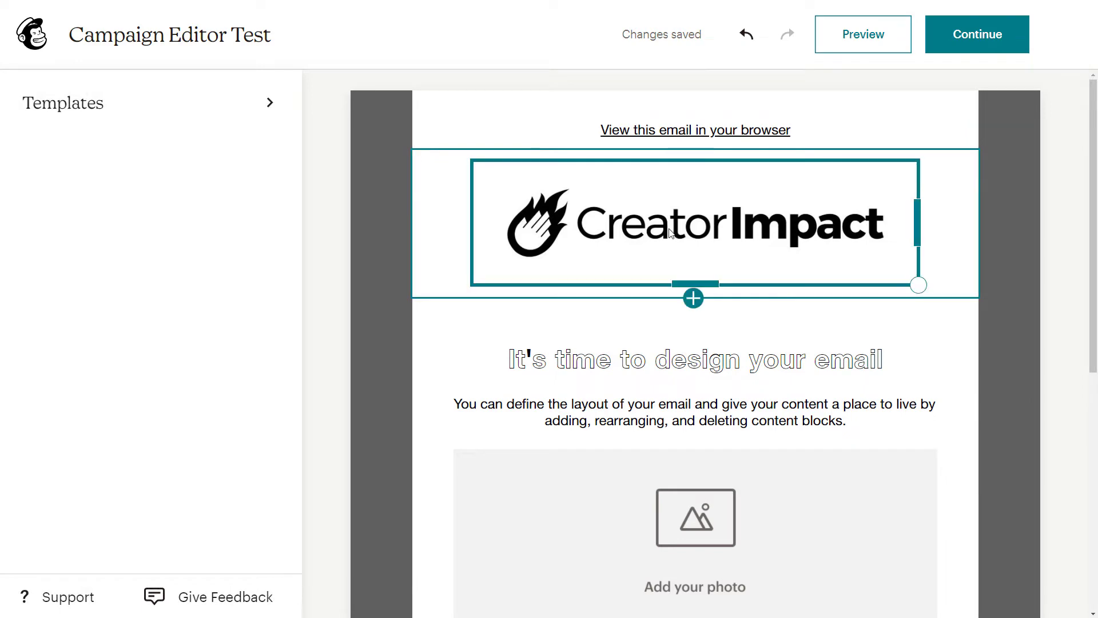
- Delete the Creator Impact logo block from the email, undoing and redoing the deletion once
scroll(652, 378, "down", 5)
scroll(653, 376, "up", 5)
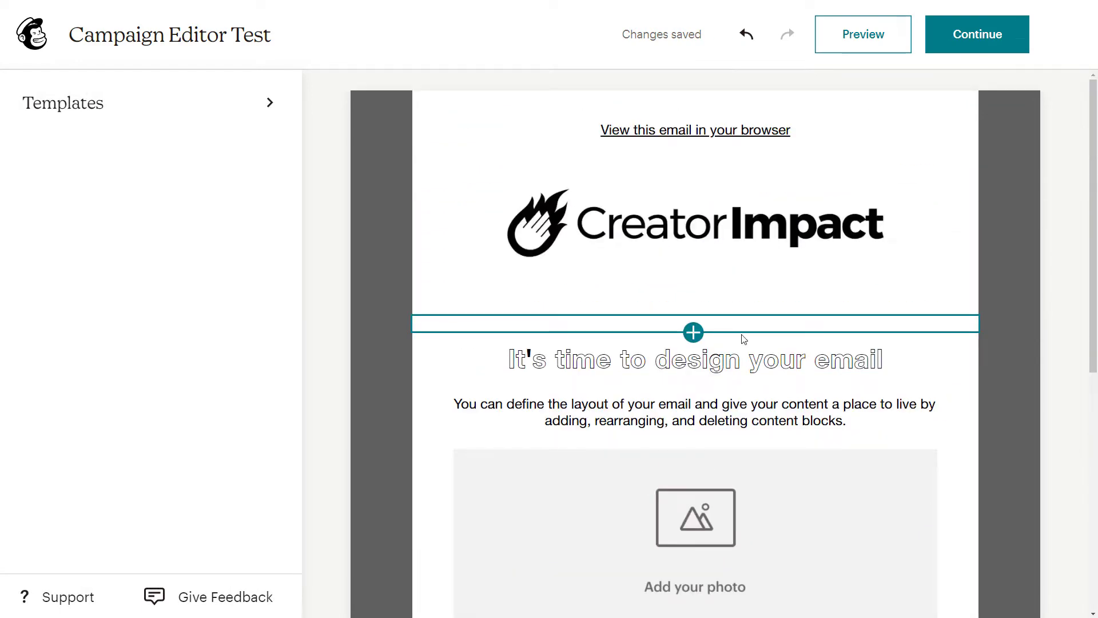
left_click(660, 230)
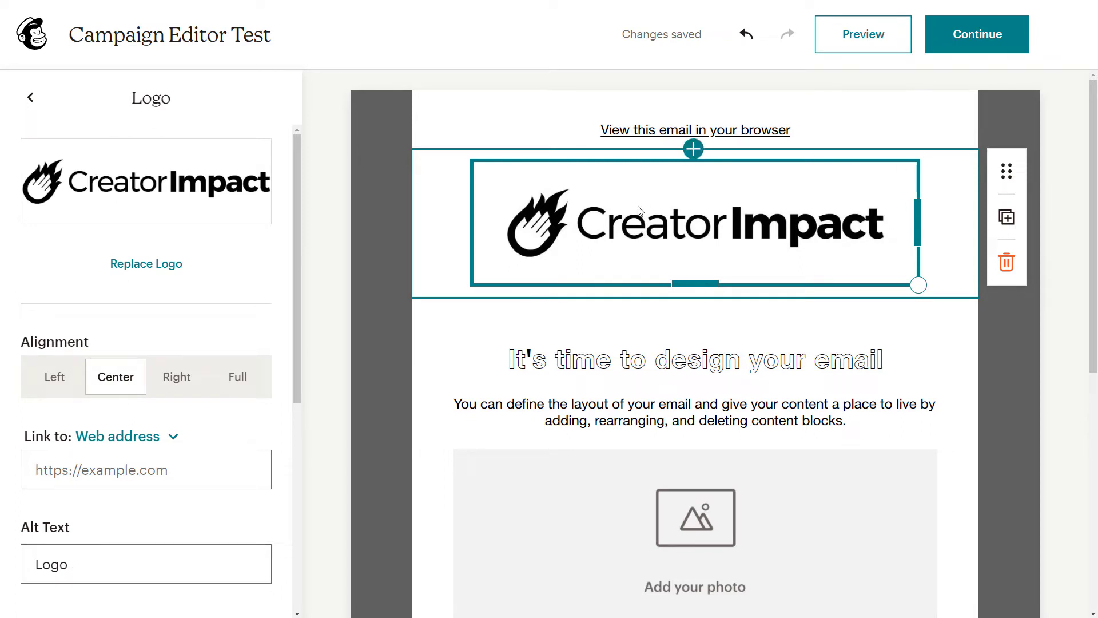
left_click(1008, 264)
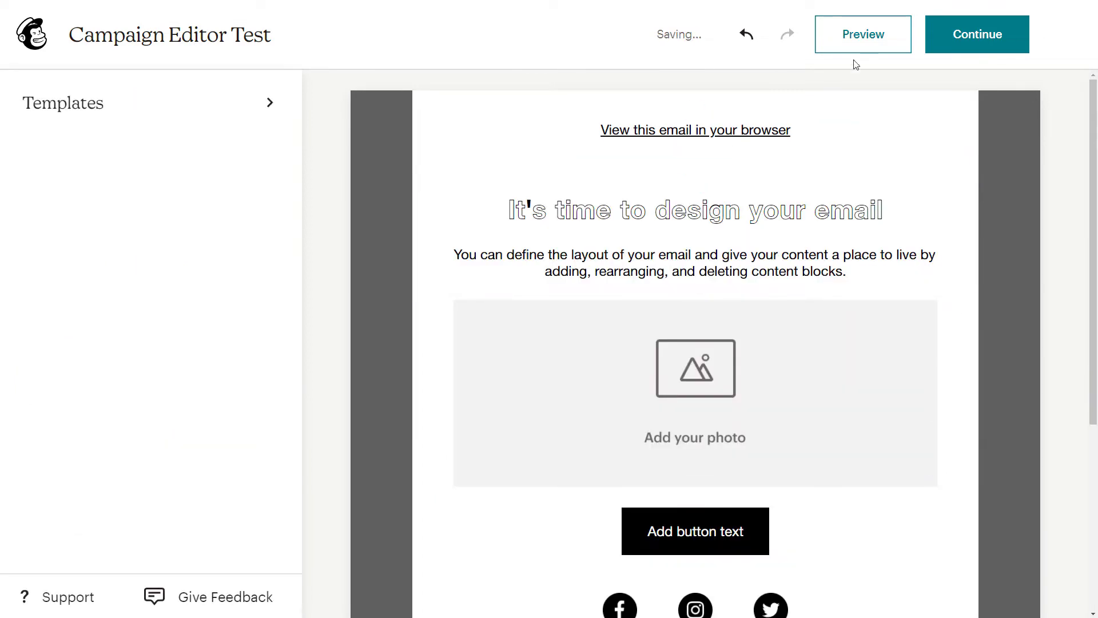
left_click(746, 35)
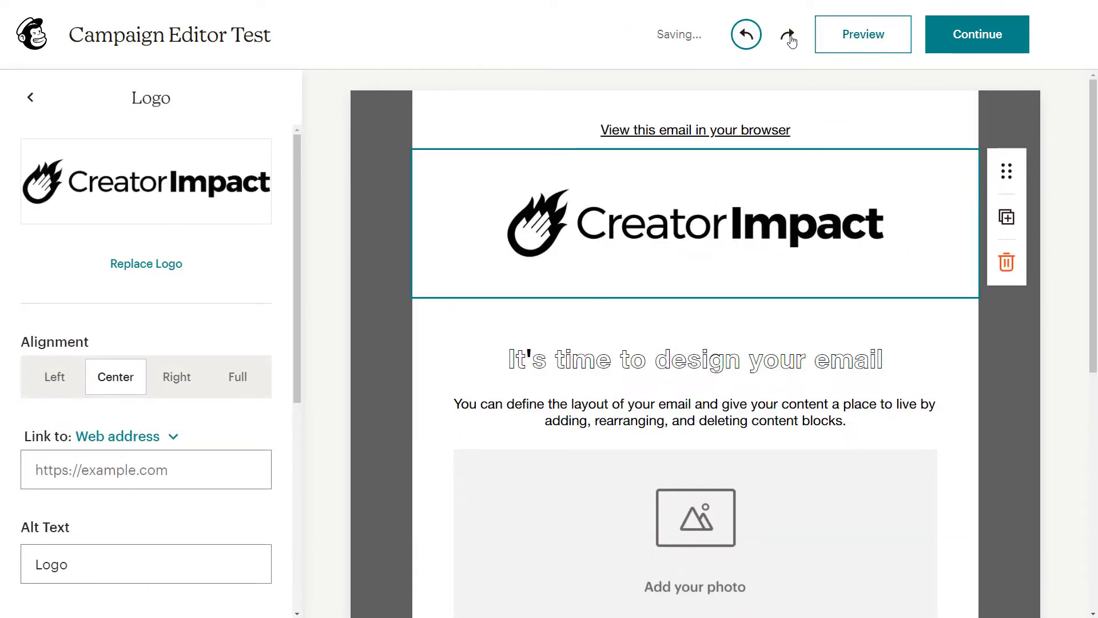
left_click(788, 36)
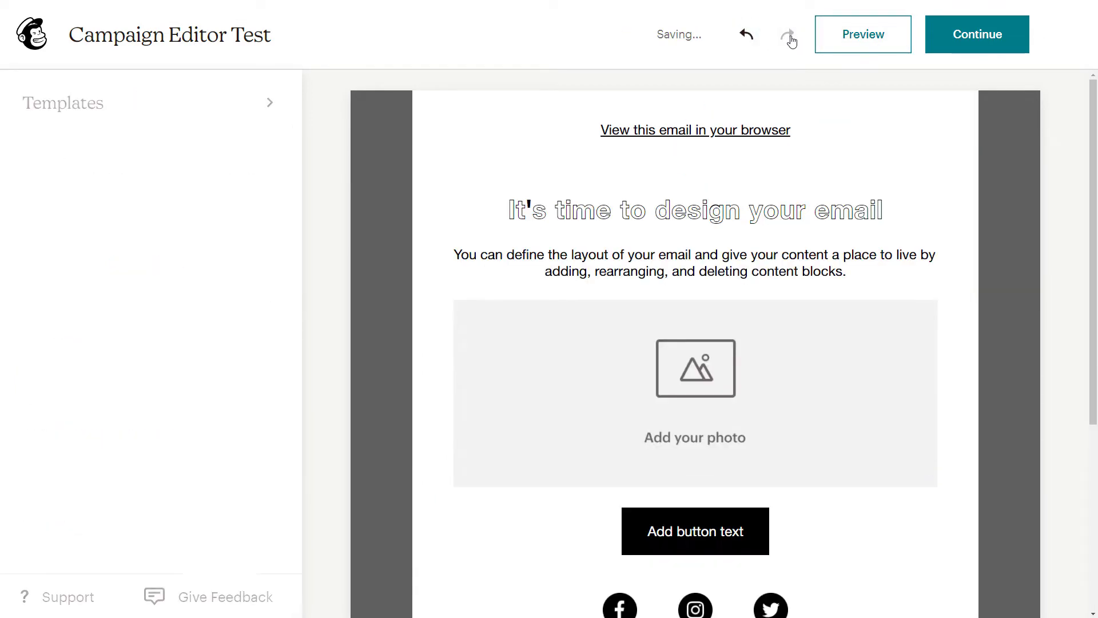
- Duplicate the "It's time to design your email" text block and delete the copy
left_click(758, 251)
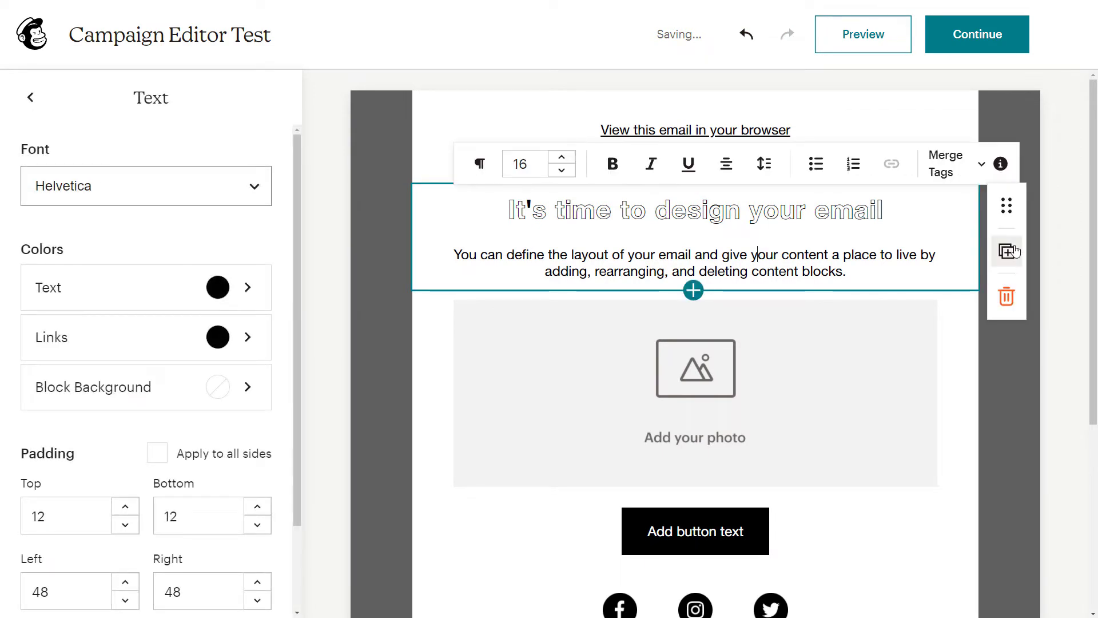
left_click(1014, 250)
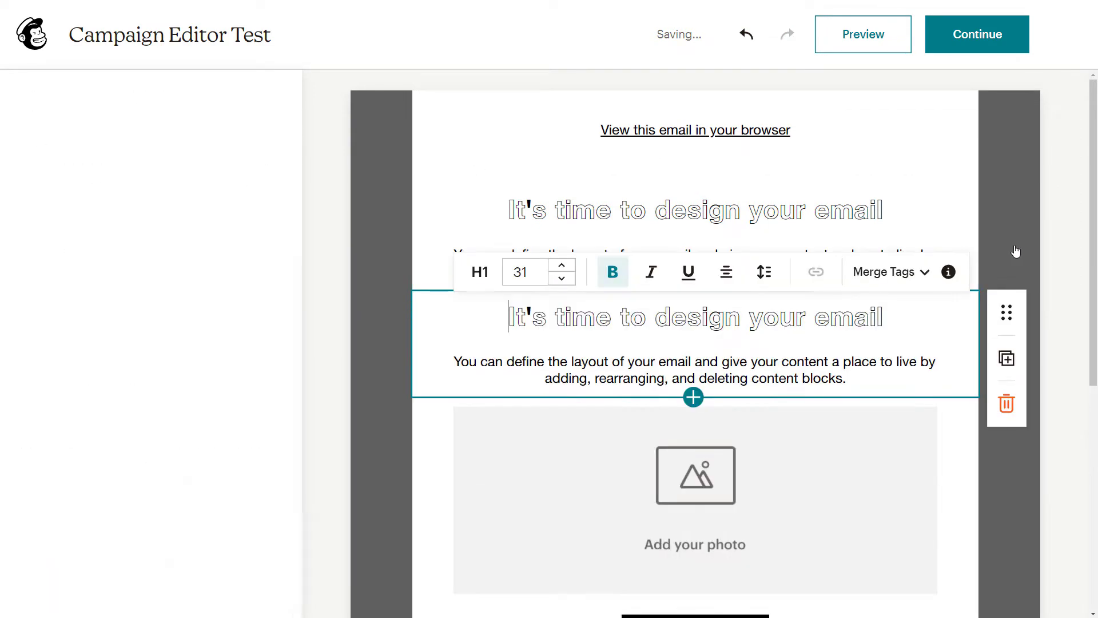
left_click(1007, 405)
- Move the "It's time to design your email" text block between the button and the social icons
left_click(705, 217)
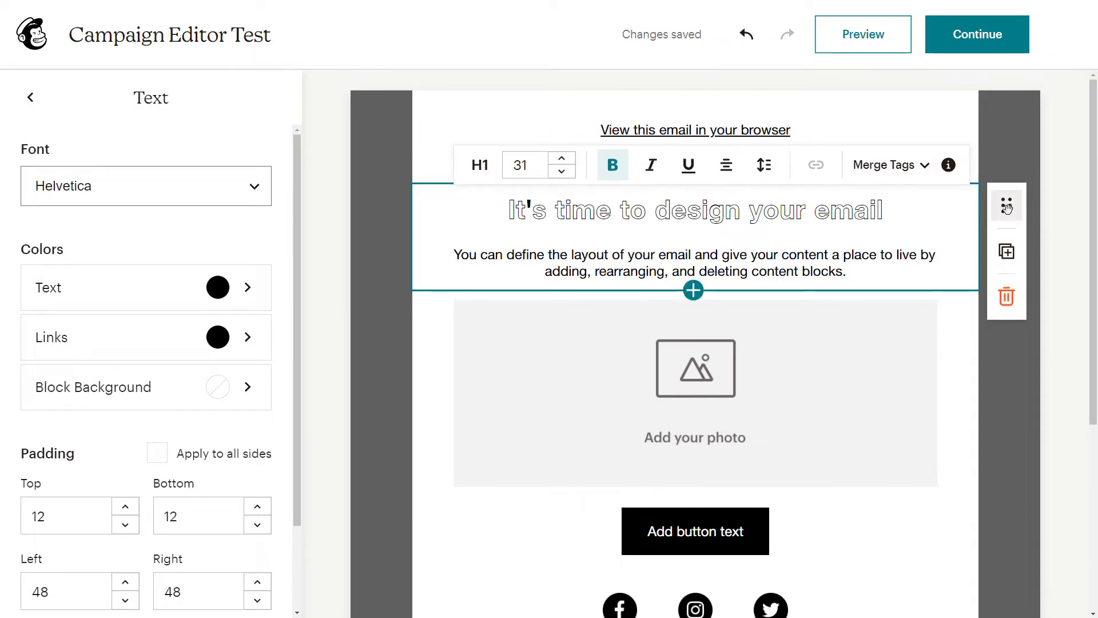
left_click_drag(1007, 207, 1009, 519)
left_click_drag(1010, 426, 1012, 553)
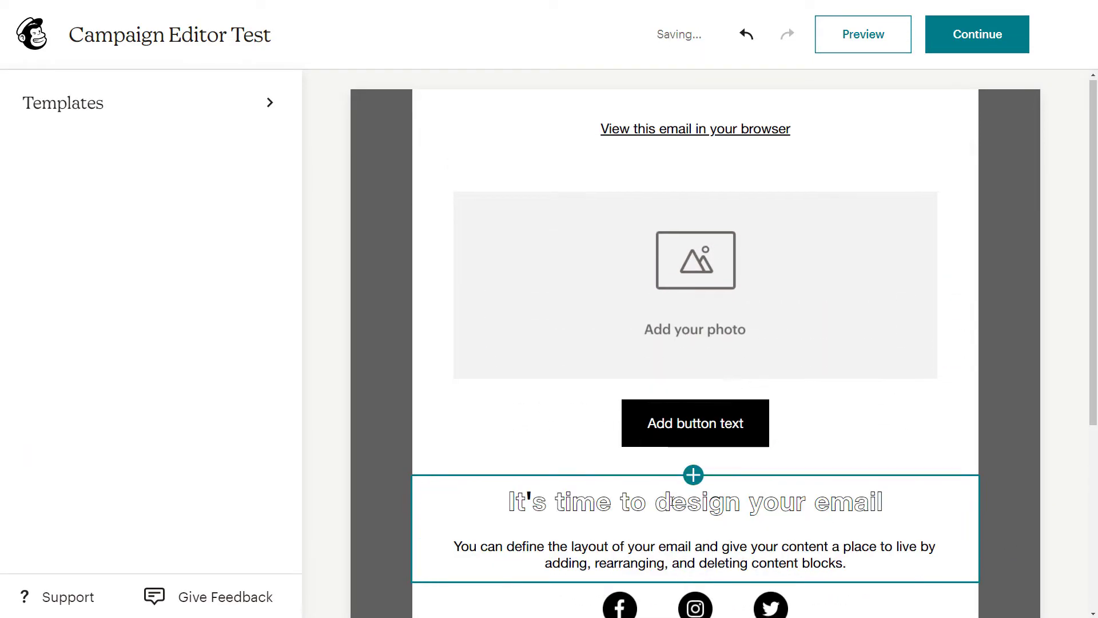
- Delete the social icons, heading text, button and photo blocks from the email body
scroll(675, 491, "down", 4)
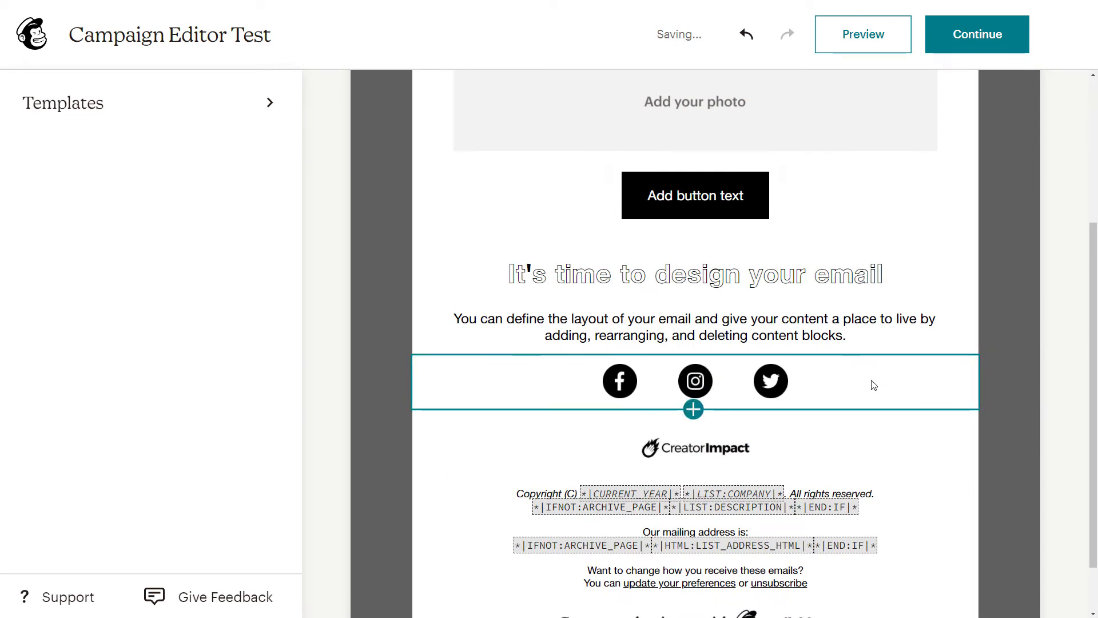
left_click(1005, 463)
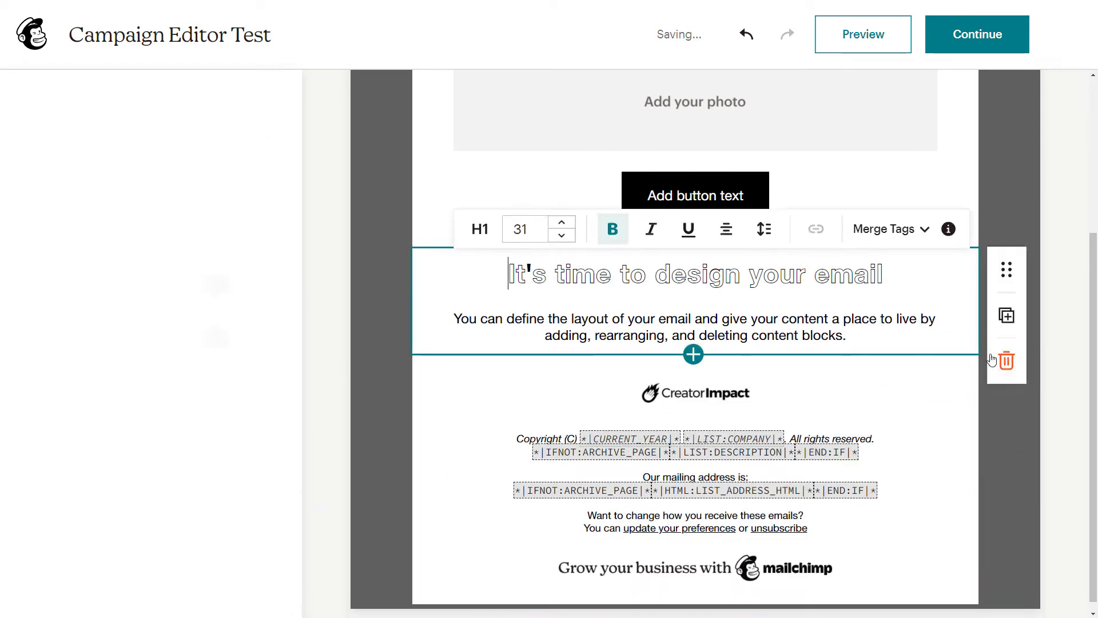
left_click(1004, 361)
left_click(921, 290)
left_click(1005, 368)
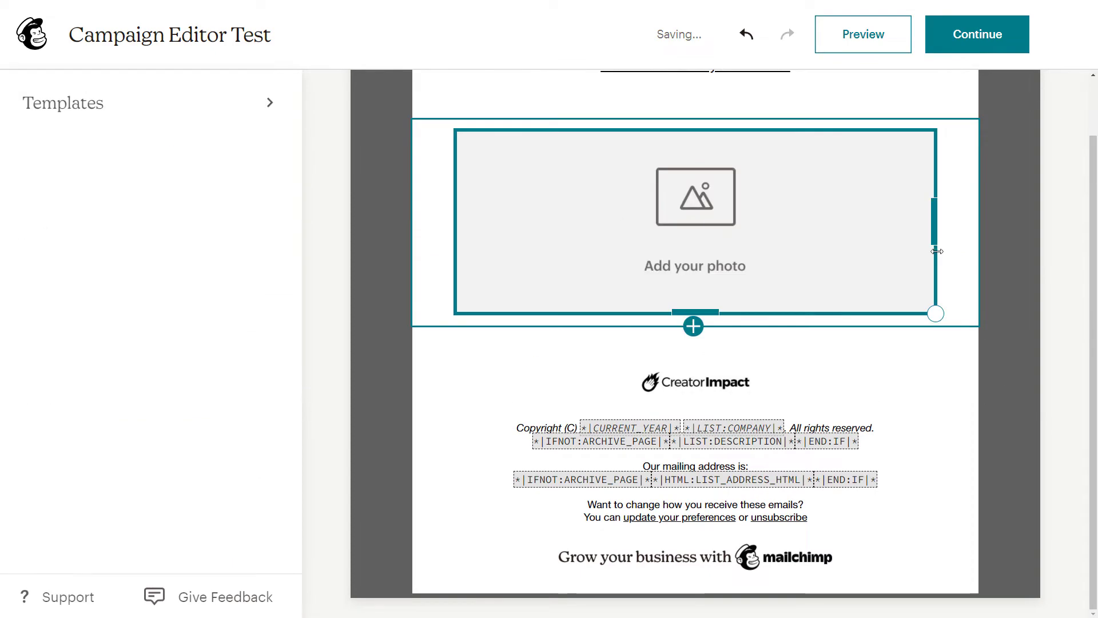
left_click(1005, 233)
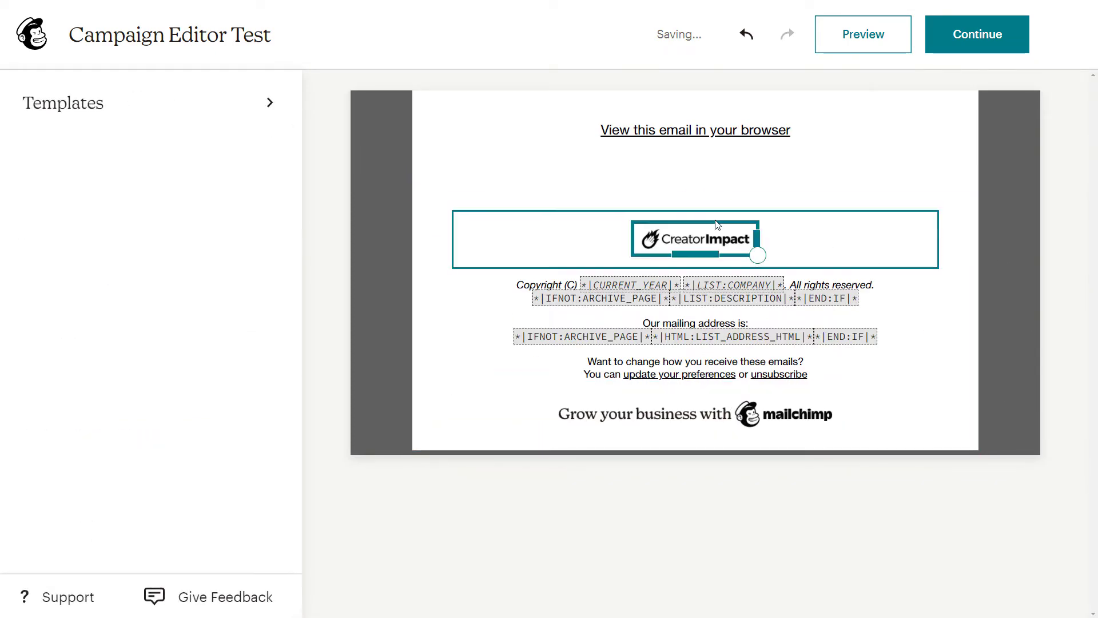
- Examine the footer's layout settings and the formatting, font, color and padding options for its text
left_click(850, 313)
left_click(925, 375)
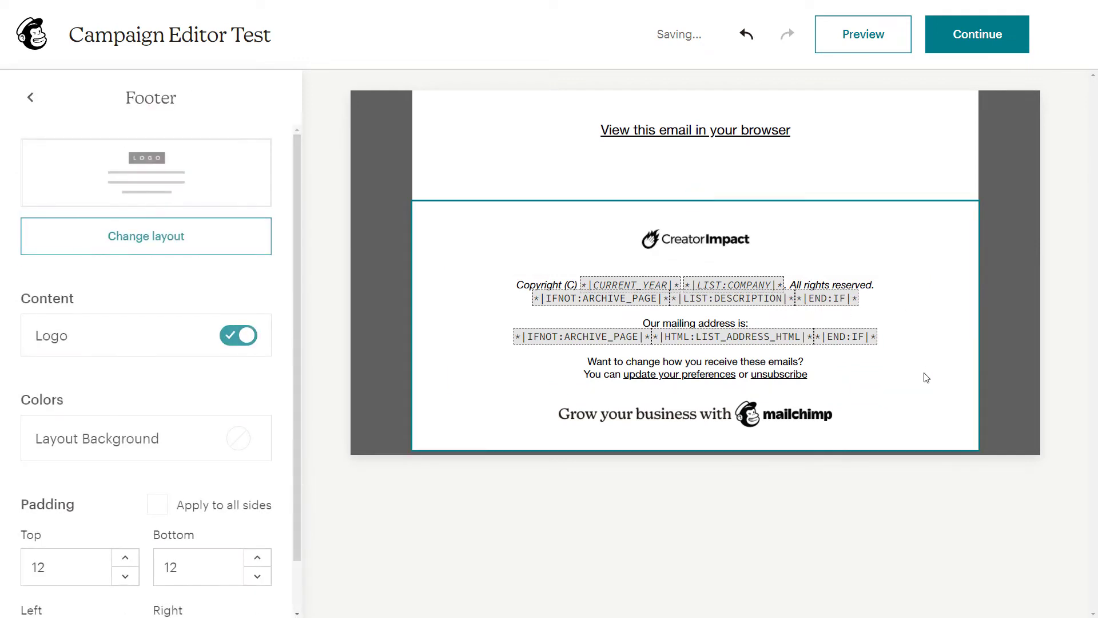
left_click(850, 347)
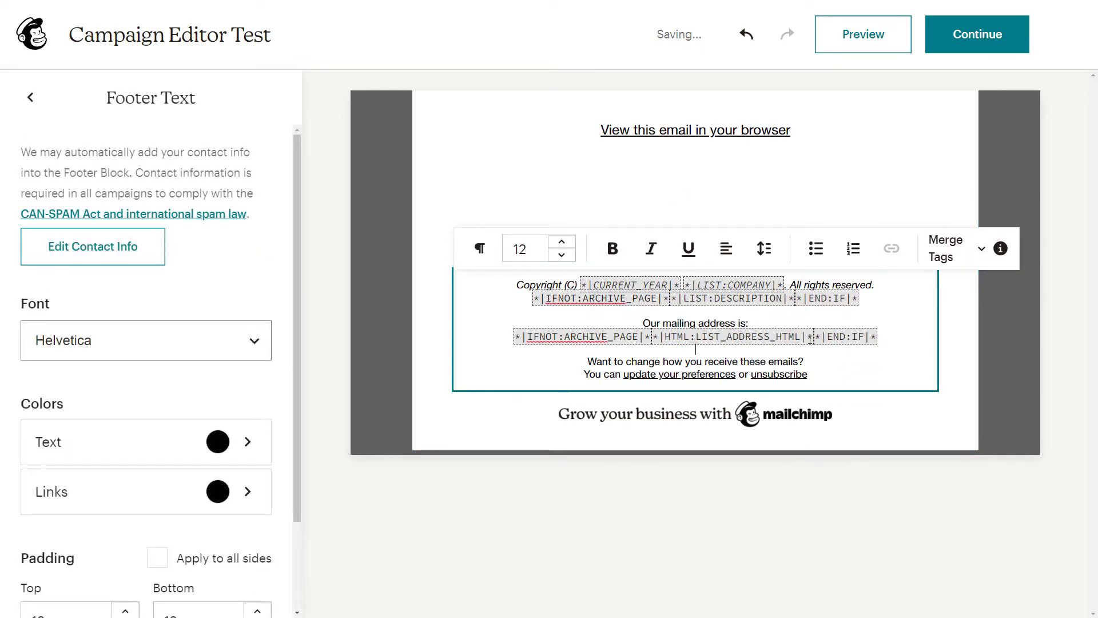
left_click(864, 422)
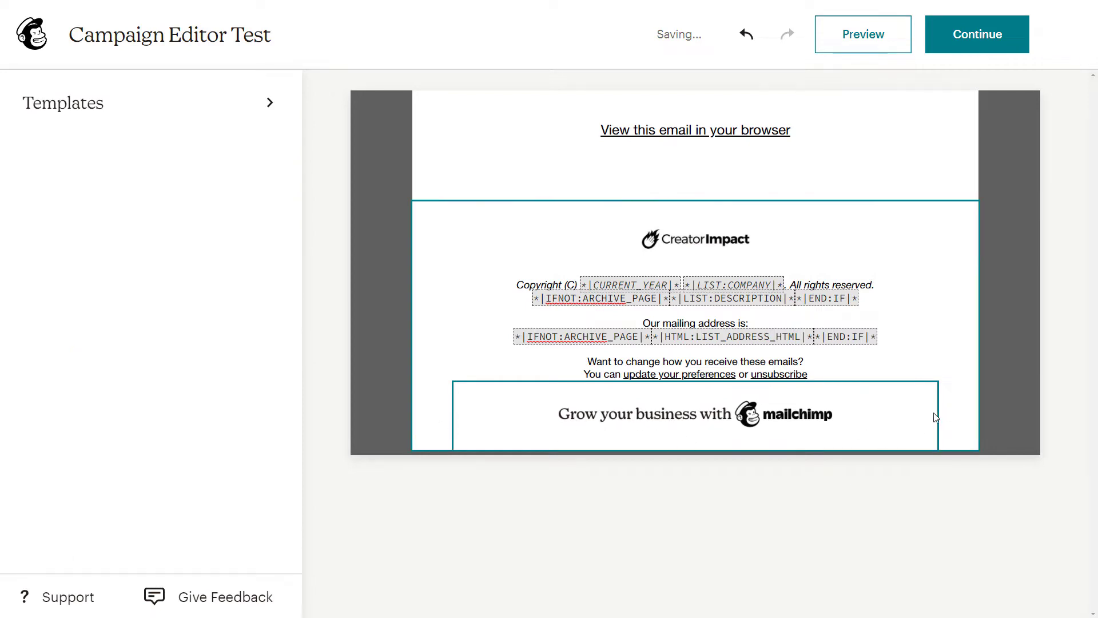
left_click(843, 377)
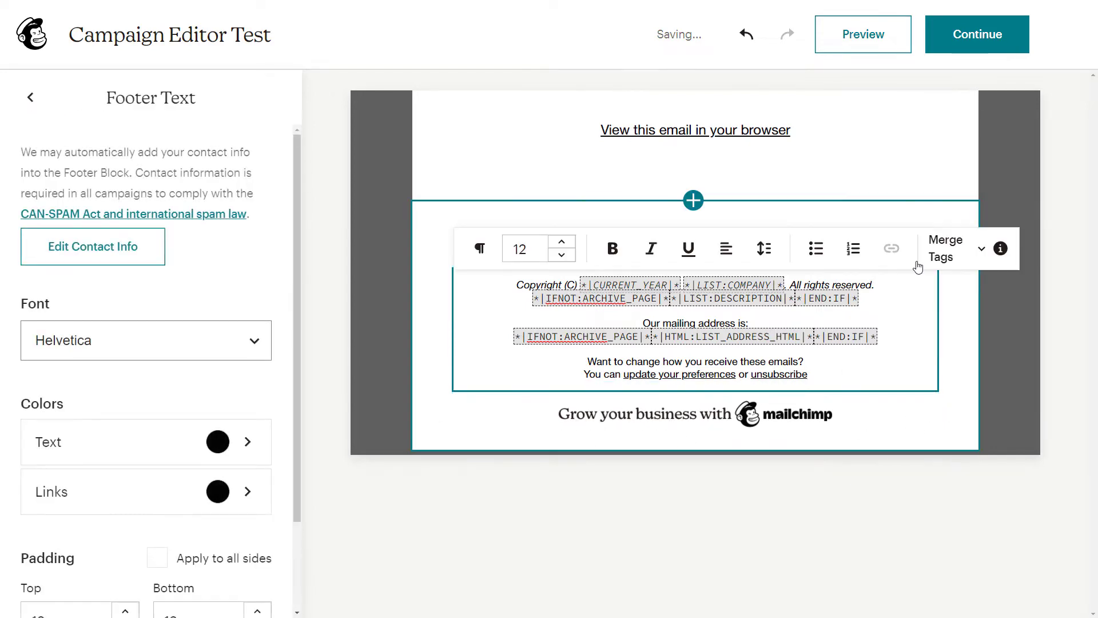
left_click(591, 284)
left_click_drag(559, 284, 266, 378)
scroll(266, 379, "down", 2)
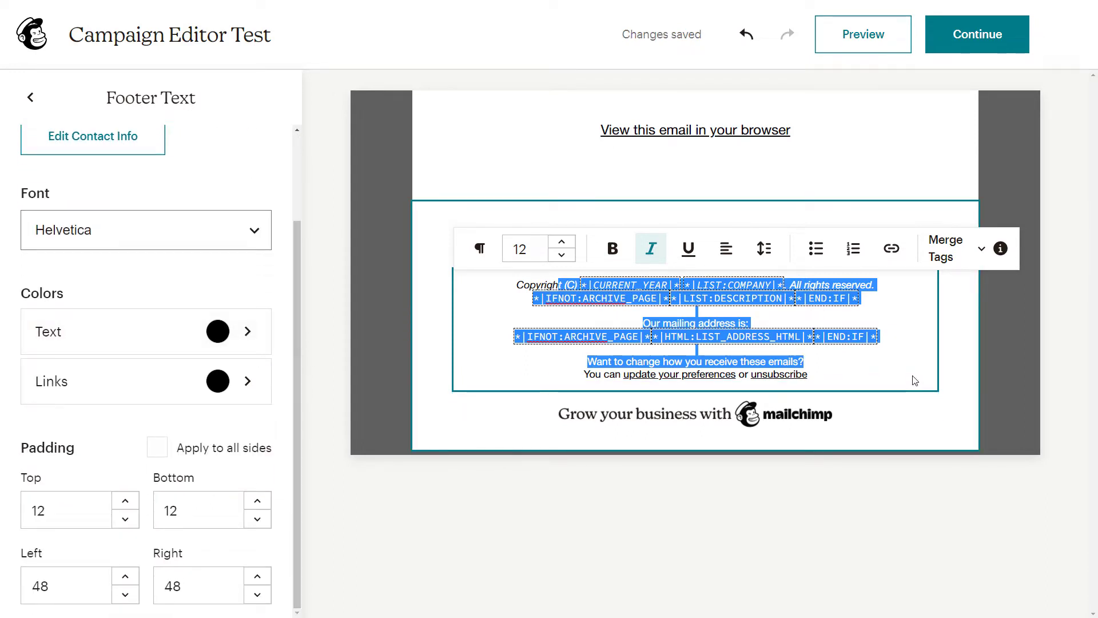
left_click(900, 329)
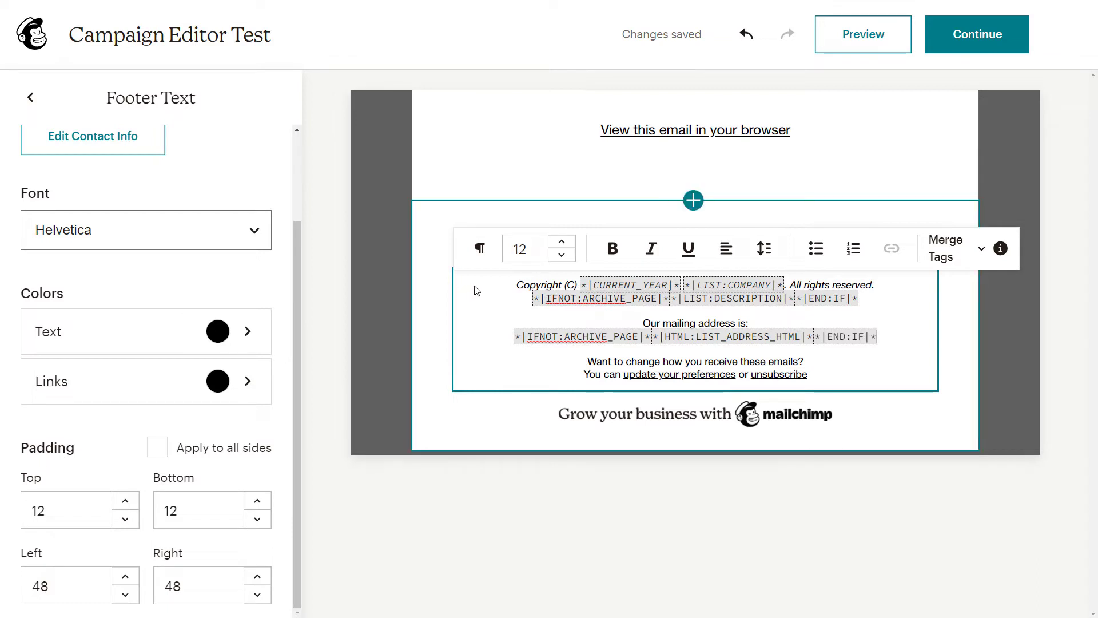
- Make the footer's "Copyright (C)" text bold and remove the bold formatting again
left_click_drag(516, 285, 566, 284)
left_click(605, 256)
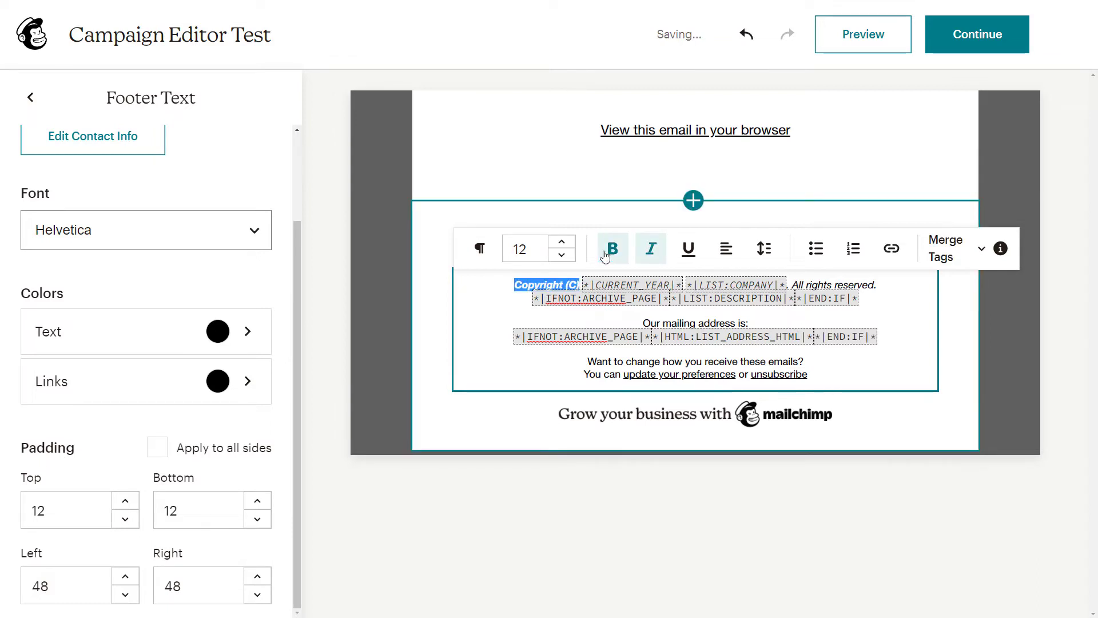
left_click(605, 252)
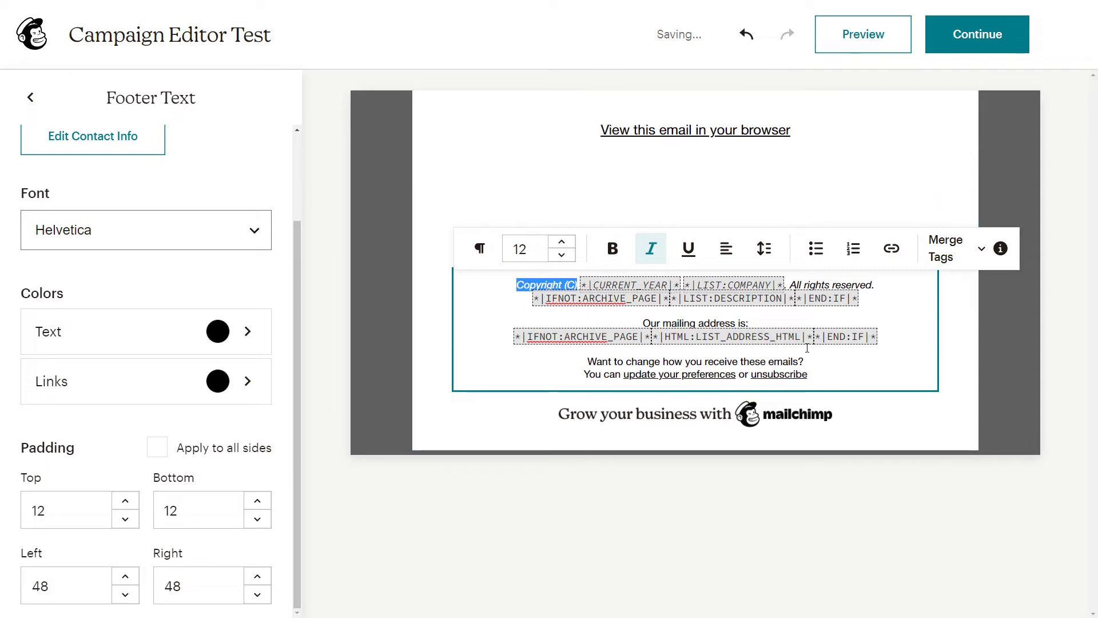
- Try Catamaran and Anton as the footer text font, and set it to Alegreya Sans
scroll(87, 257, "up", 3)
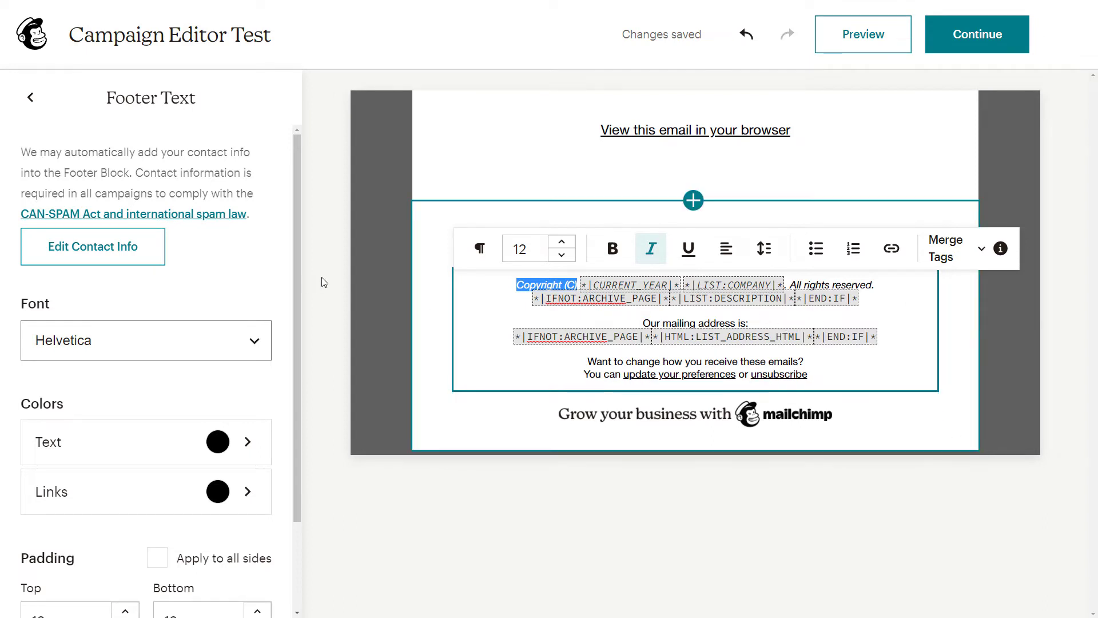
scroll(147, 266, "down", 1)
left_click(149, 281)
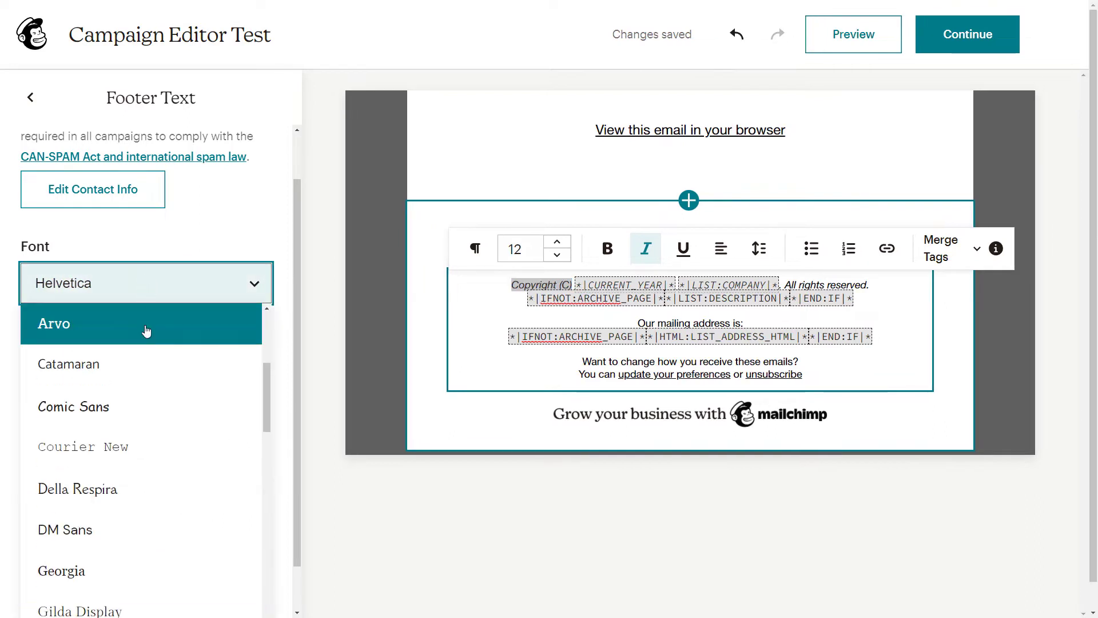
left_click(141, 355)
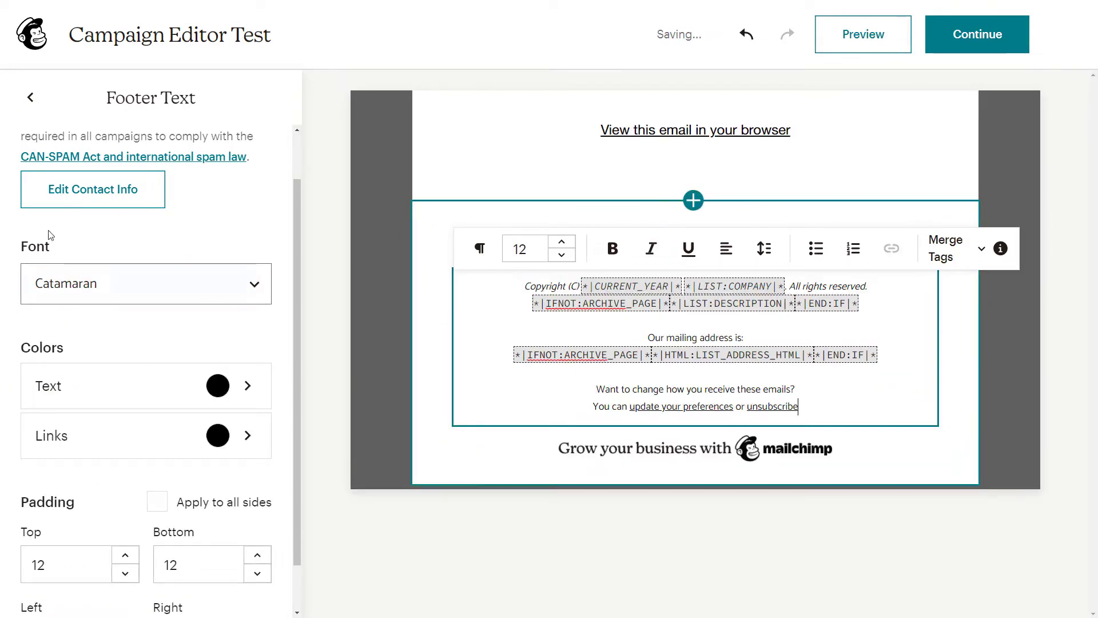
left_click(177, 284)
left_click(80, 449)
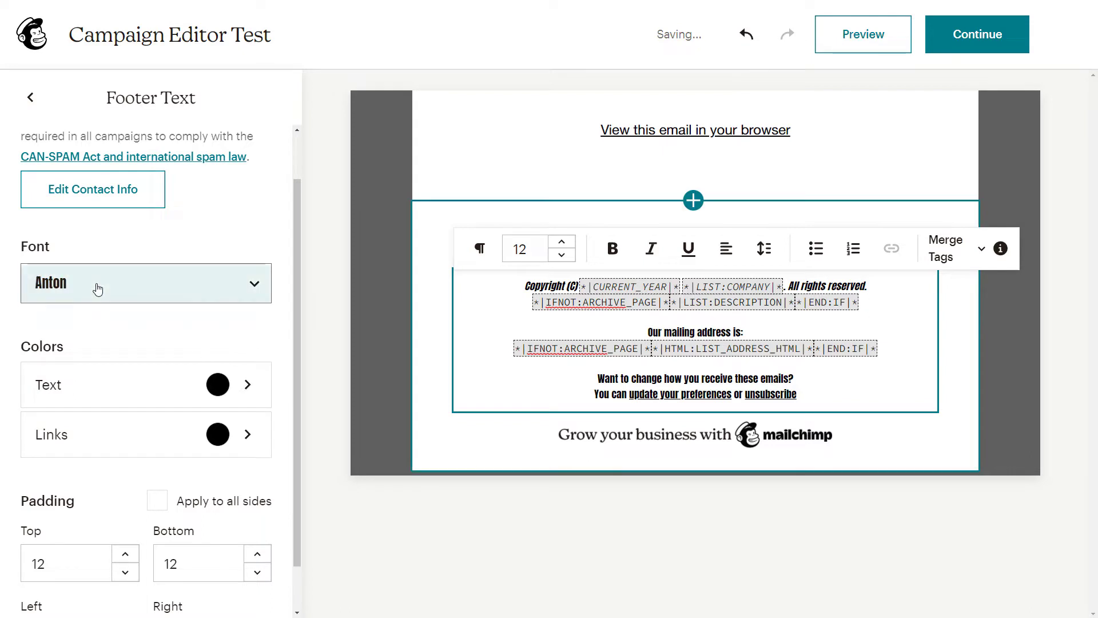
left_click(90, 287)
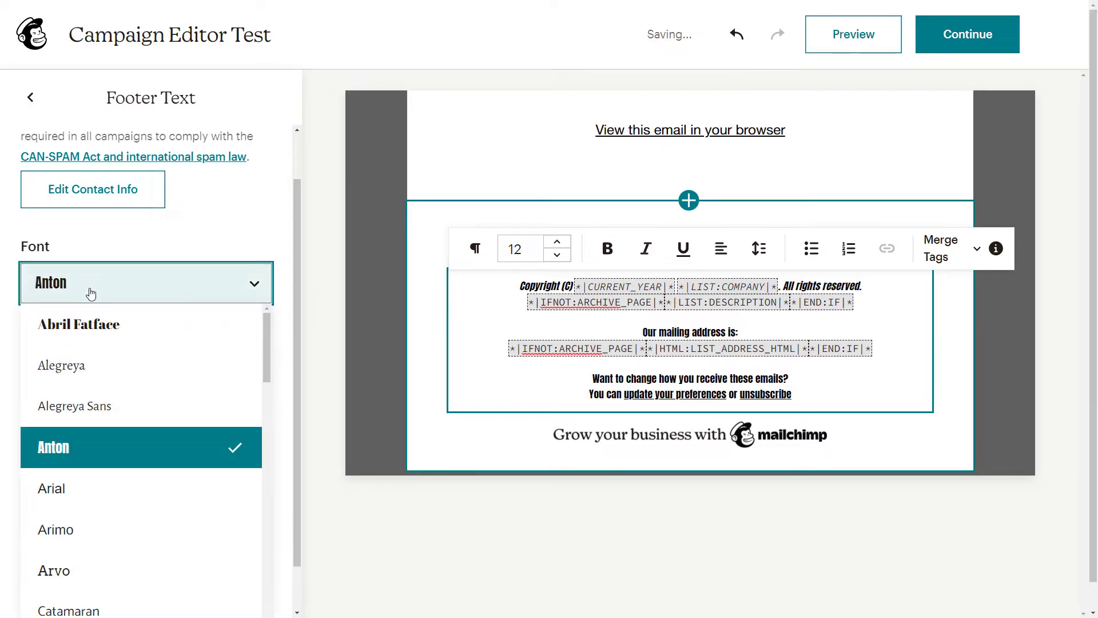
left_click(90, 410)
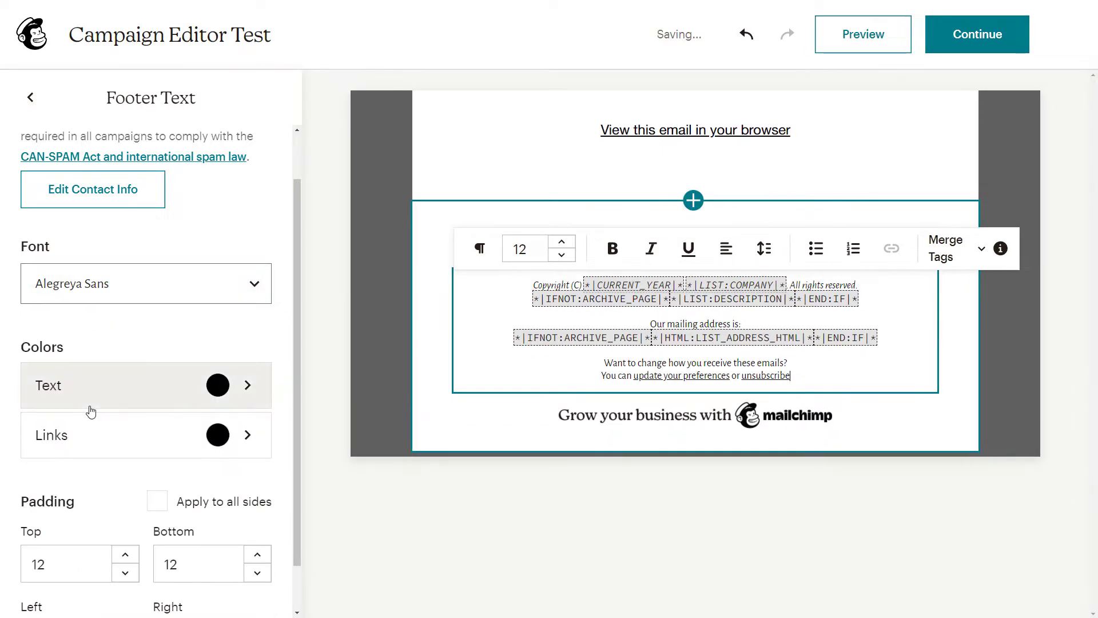
- Set the footer's text color to grey 7A7171 and return to the footer text settings
left_click(122, 343)
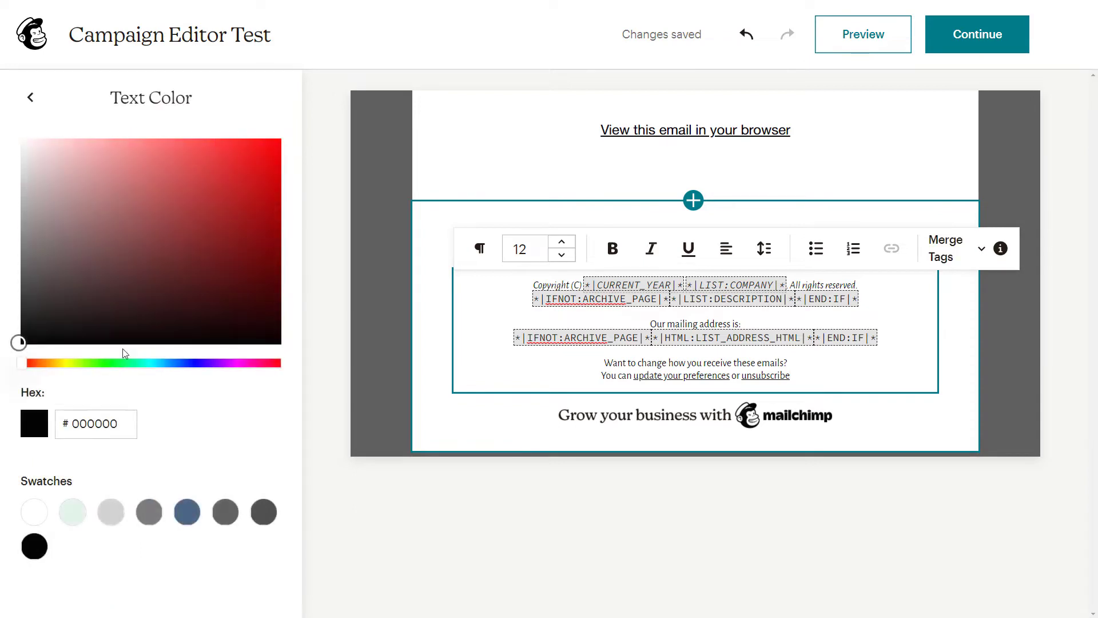
left_click_drag(23, 342, 41, 246)
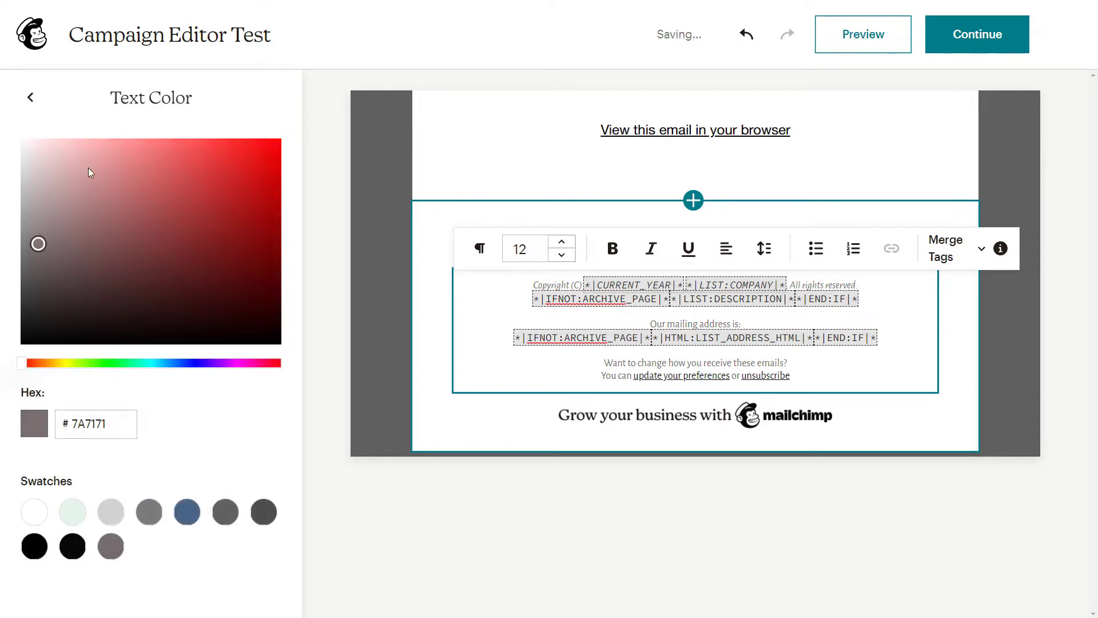
left_click(30, 97)
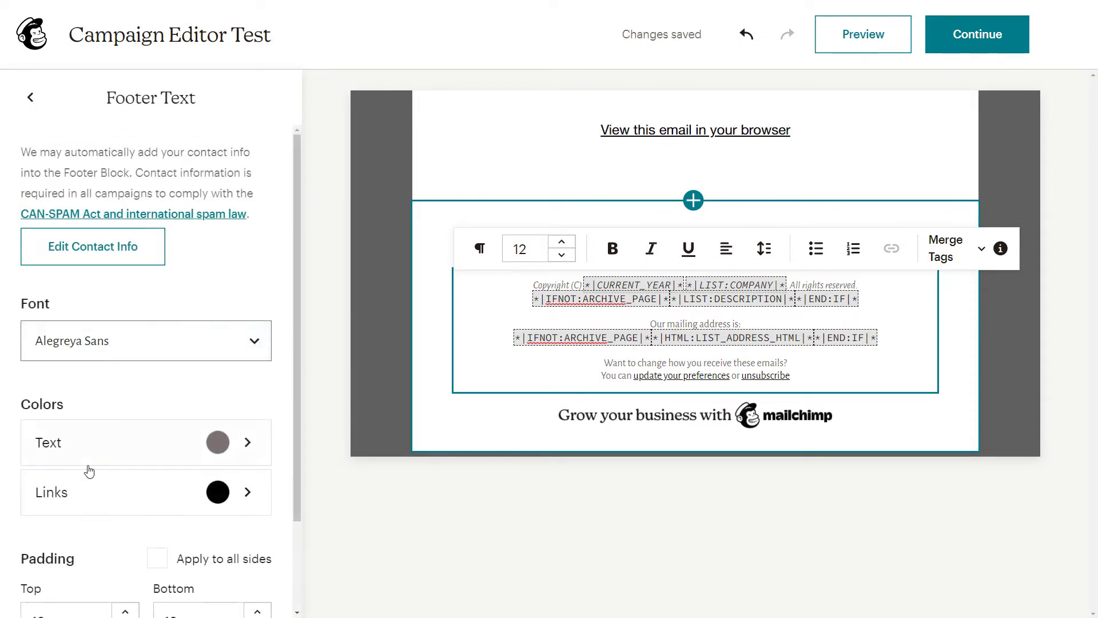
- Set the footer's link color to bright red and check it on the "View this email in your browser" block
left_click(91, 490)
left_click(278, 363)
left_click(269, 188)
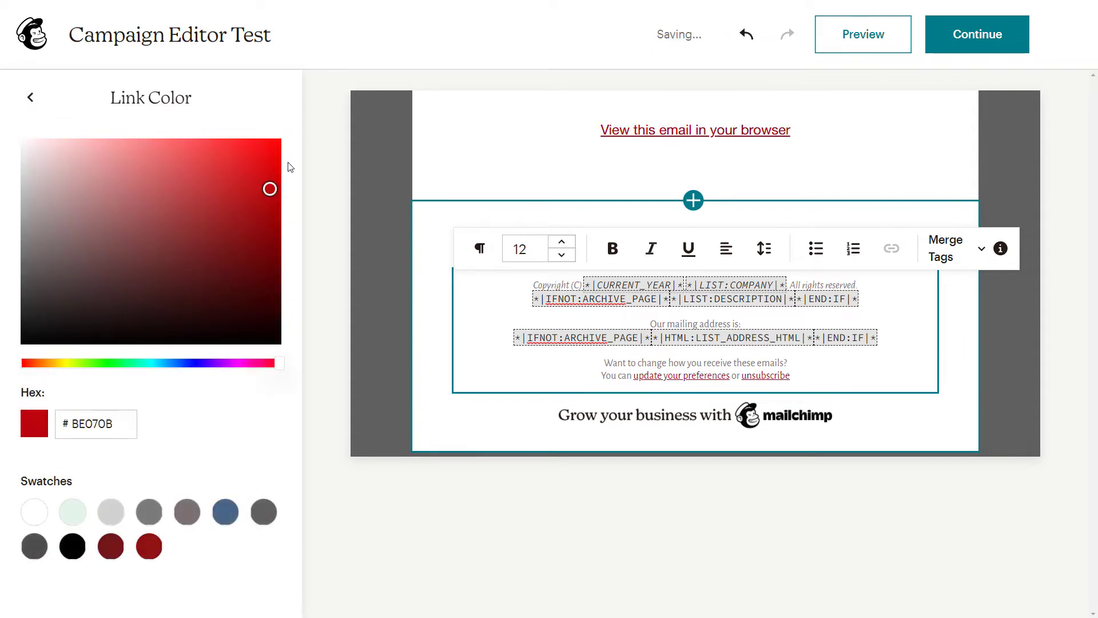
left_click(296, 122)
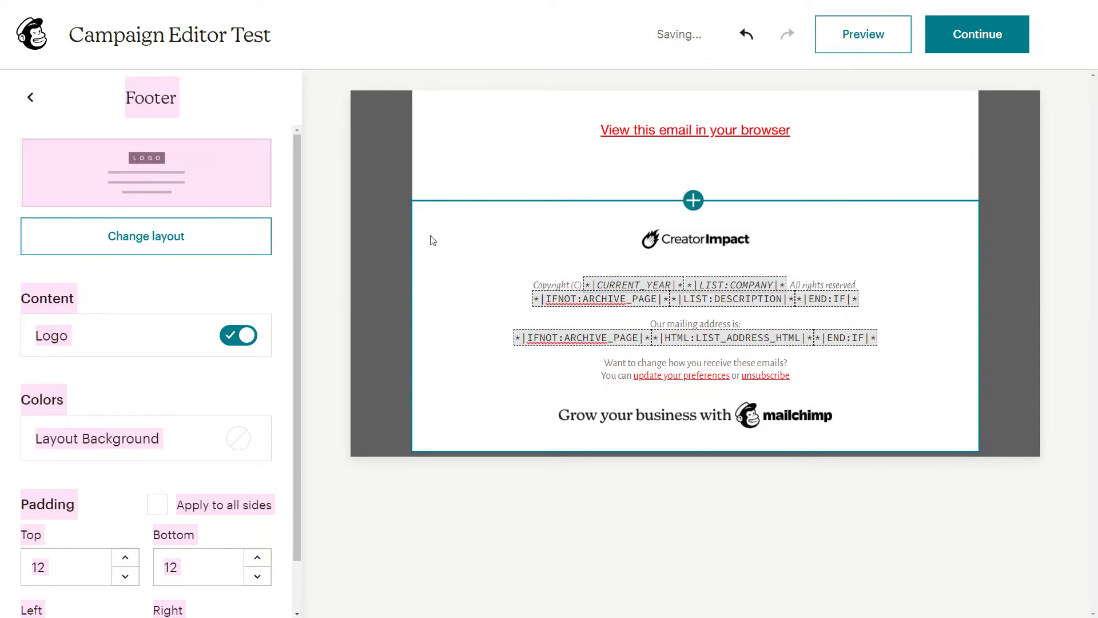
left_click(958, 235)
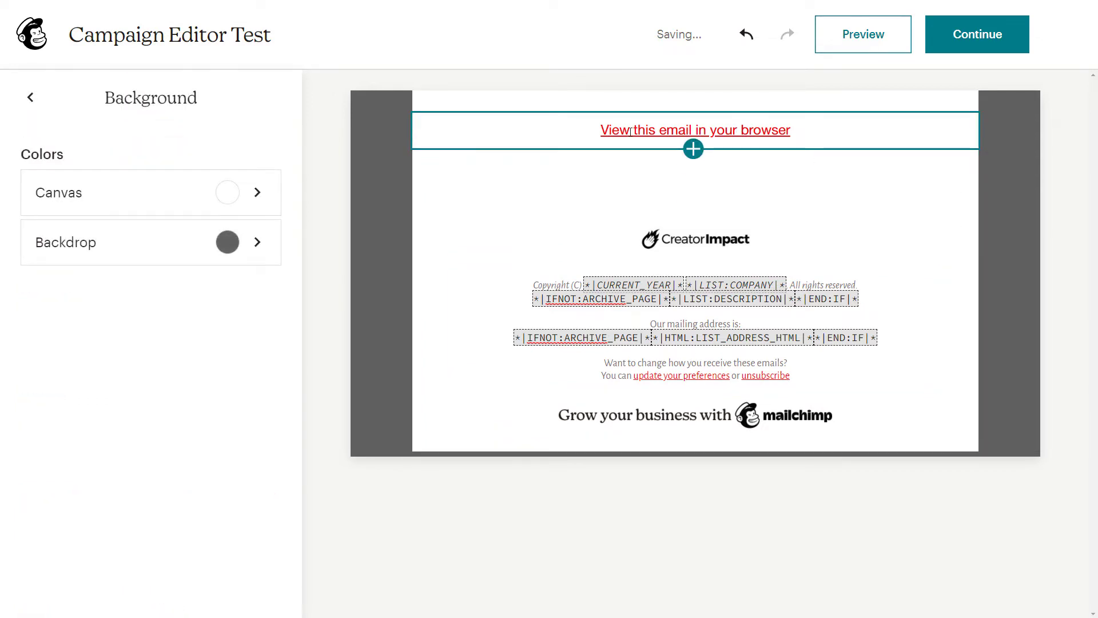
left_click(697, 131)
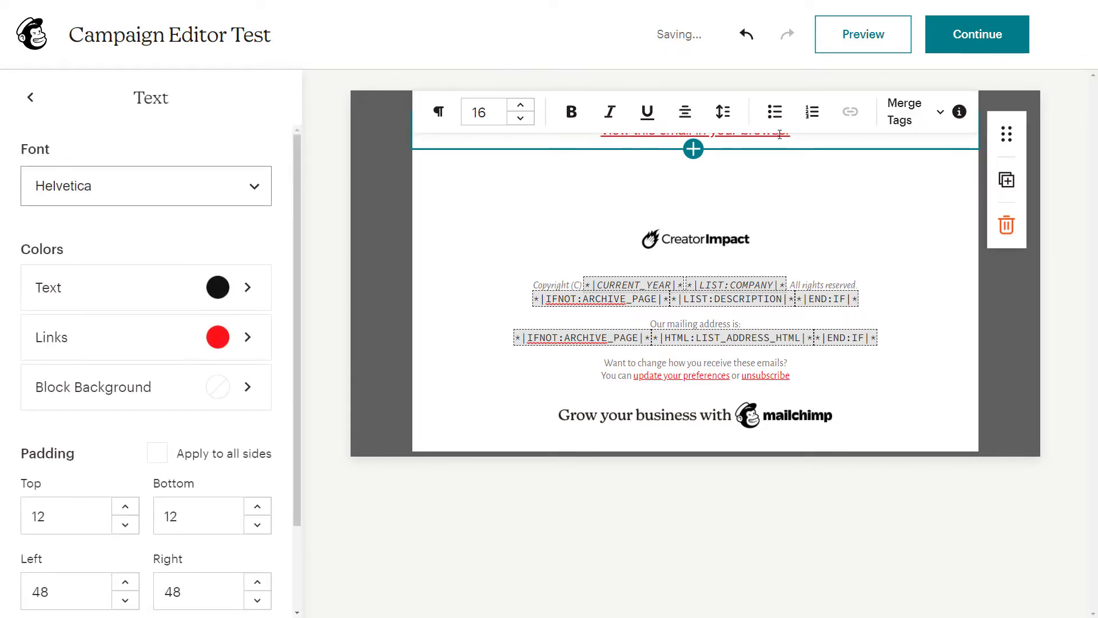
left_click(993, 408)
- Set the footer text's top padding to 16
left_click(927, 392)
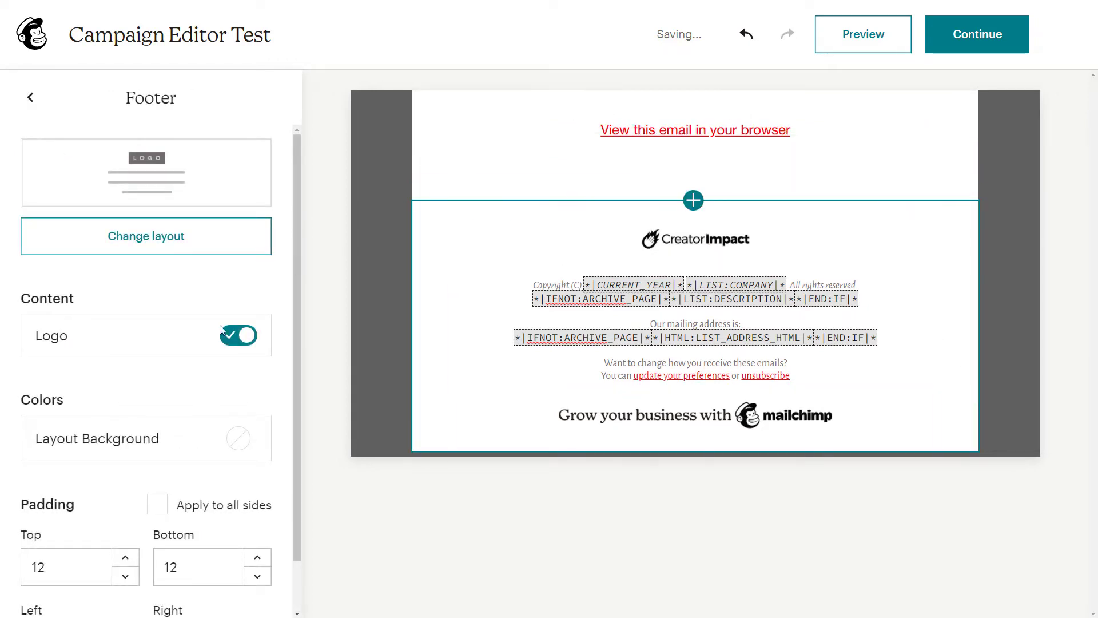
left_click(501, 337)
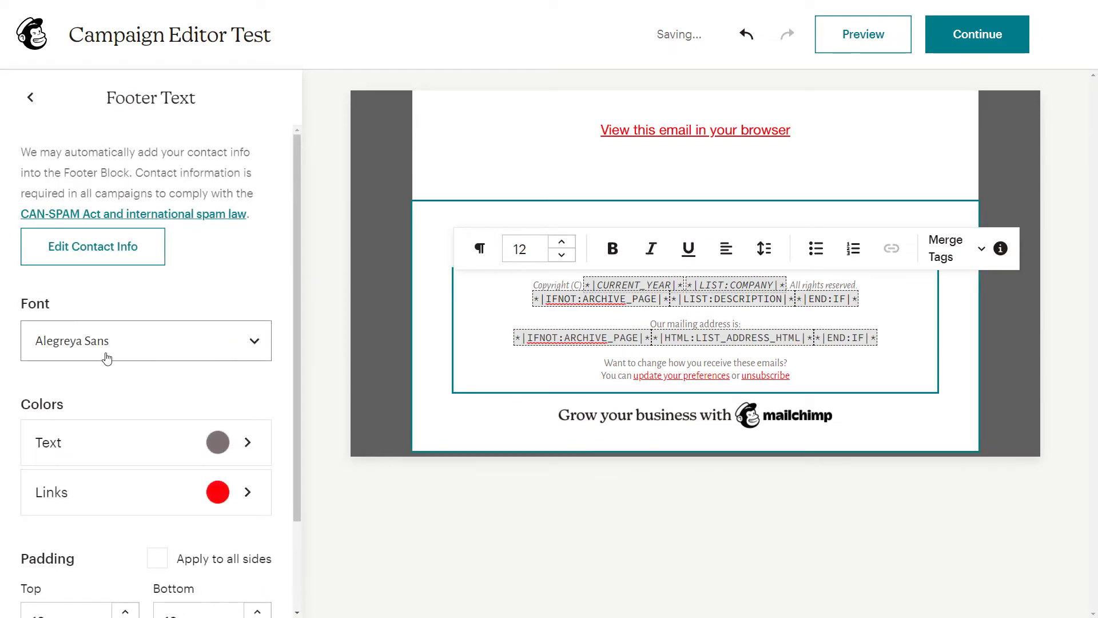
scroll(105, 355, "down", 2)
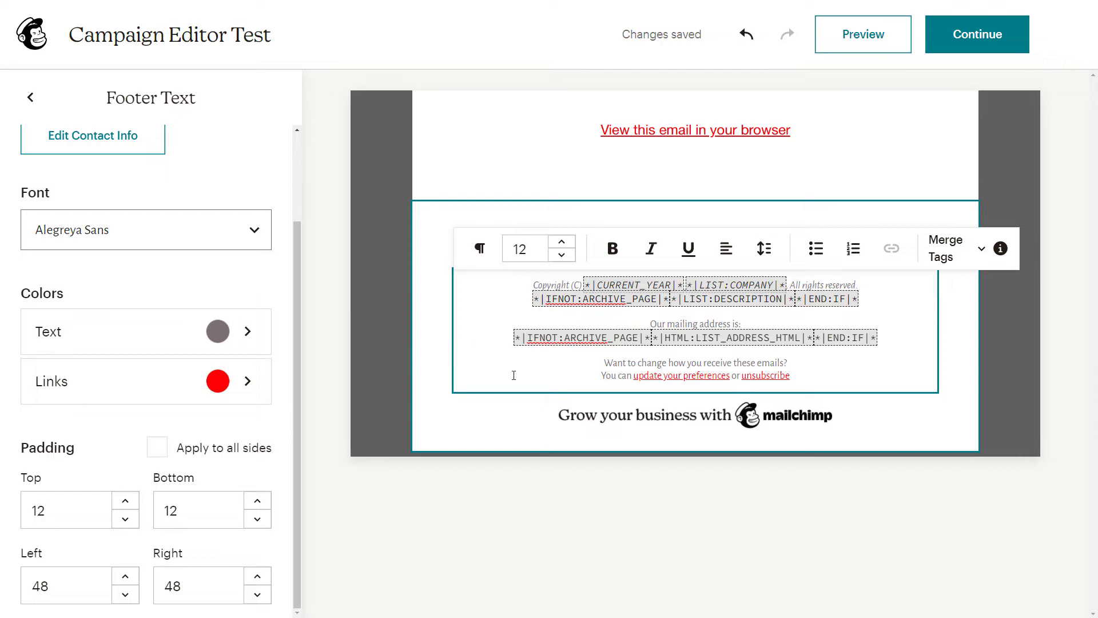
left_click_drag(52, 509, 20, 509)
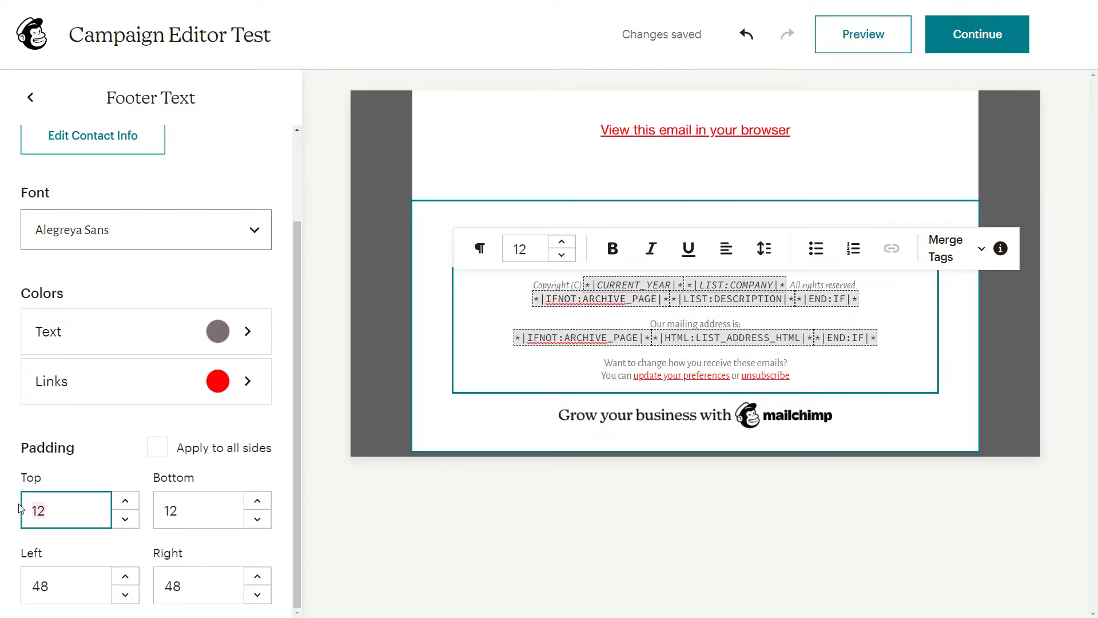
type("10")
left_click(125, 501)
left_click(125, 500)
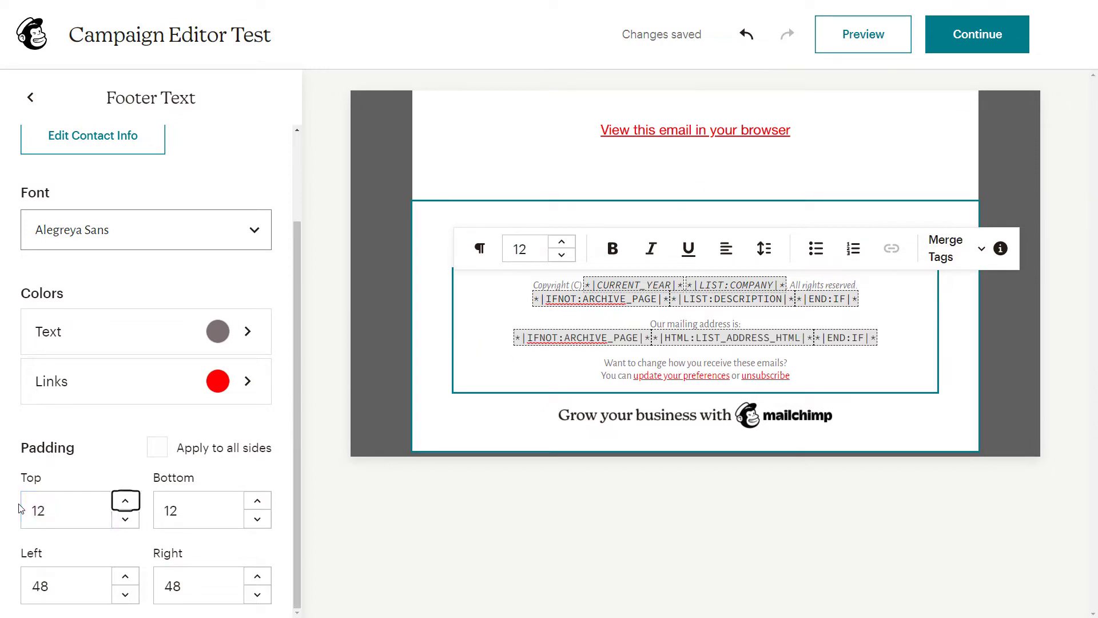
left_click(126, 501)
left_click(125, 500)
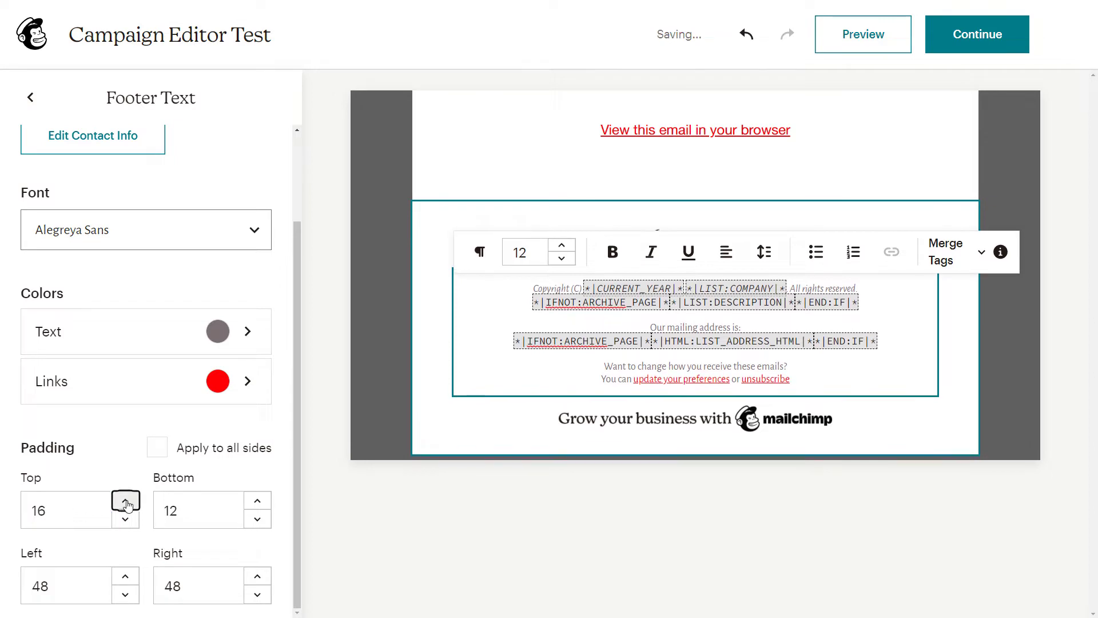
- Increase the footer text's top padding, apply it to all sides, and raise the uniform padding to 34
left_click(125, 501)
left_click(125, 501)
left_click(157, 448)
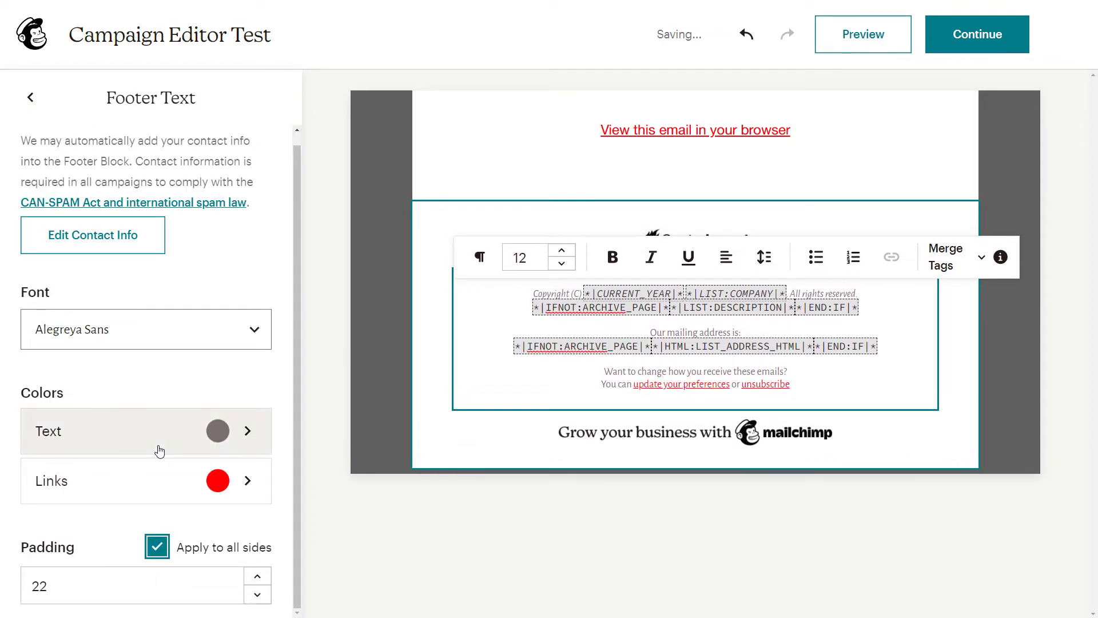
left_click(266, 579)
left_click(267, 579)
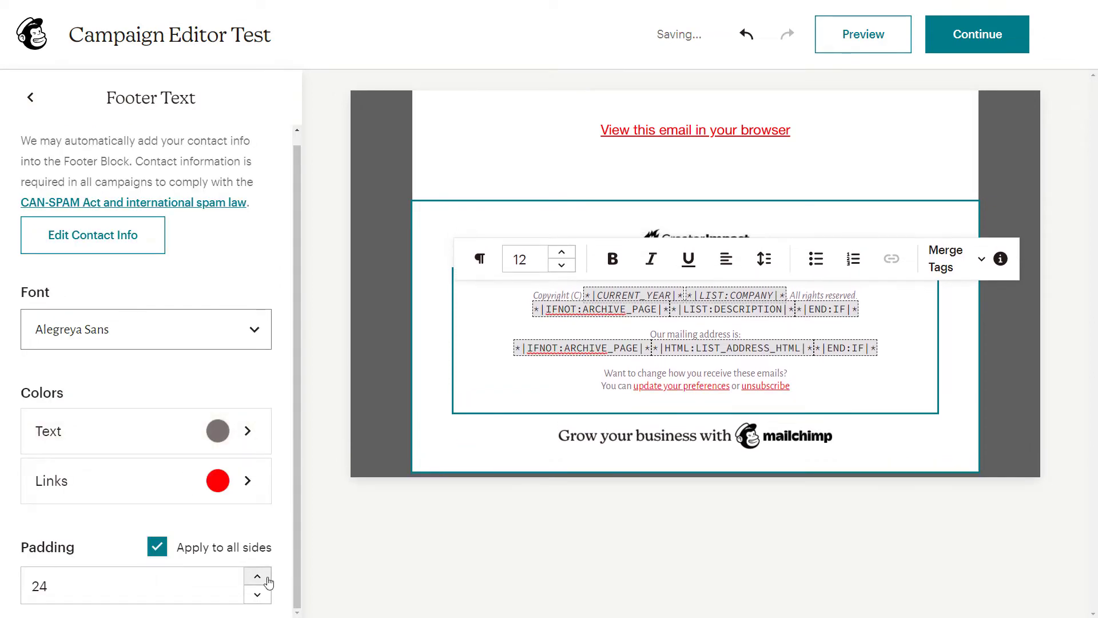
left_click(266, 579)
left_click(267, 578)
left_click(266, 579)
left_click(266, 579)
left_click(267, 579)
left_click(267, 579)
left_click(266, 578)
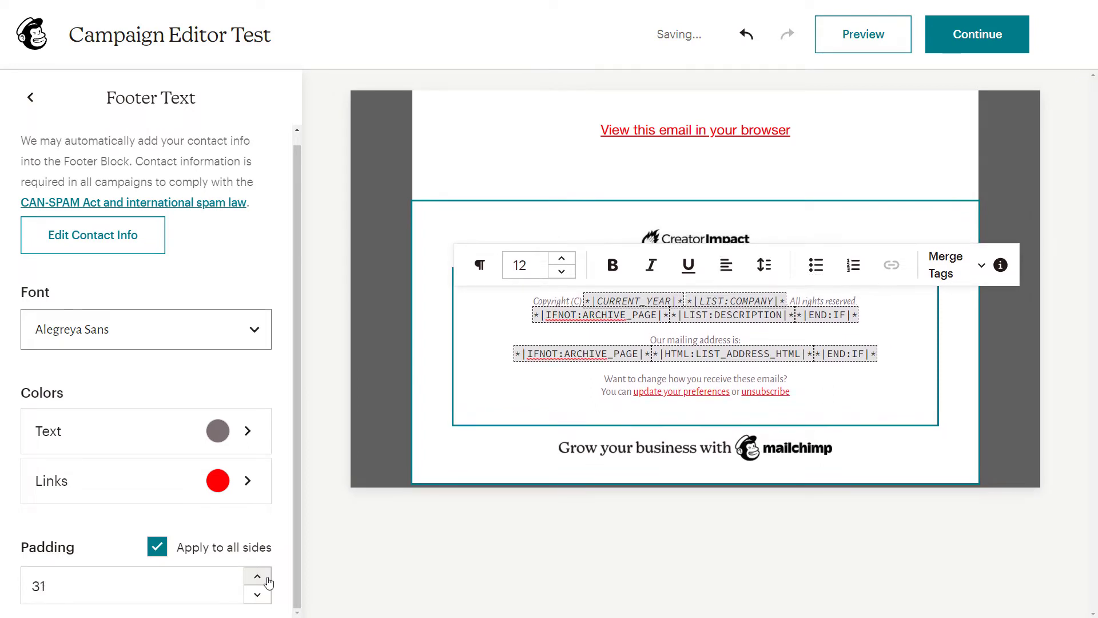
left_click(258, 577)
left_click(258, 576)
left_click(257, 577)
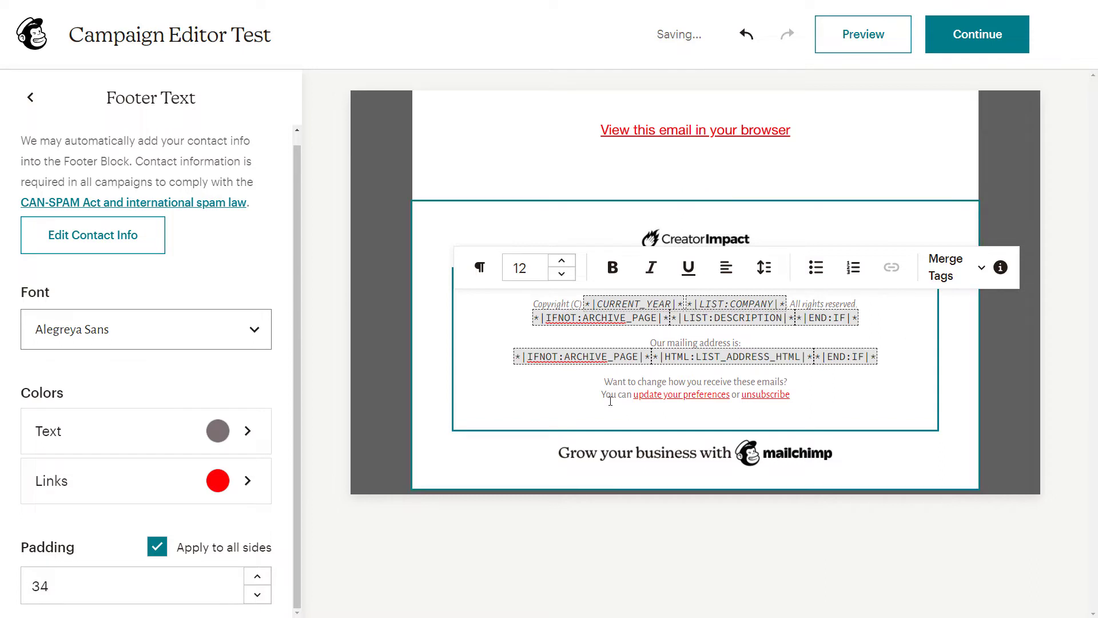
- Set the footer text's uniform padding to 100 and check the spacing in the footer
double_click(62, 567)
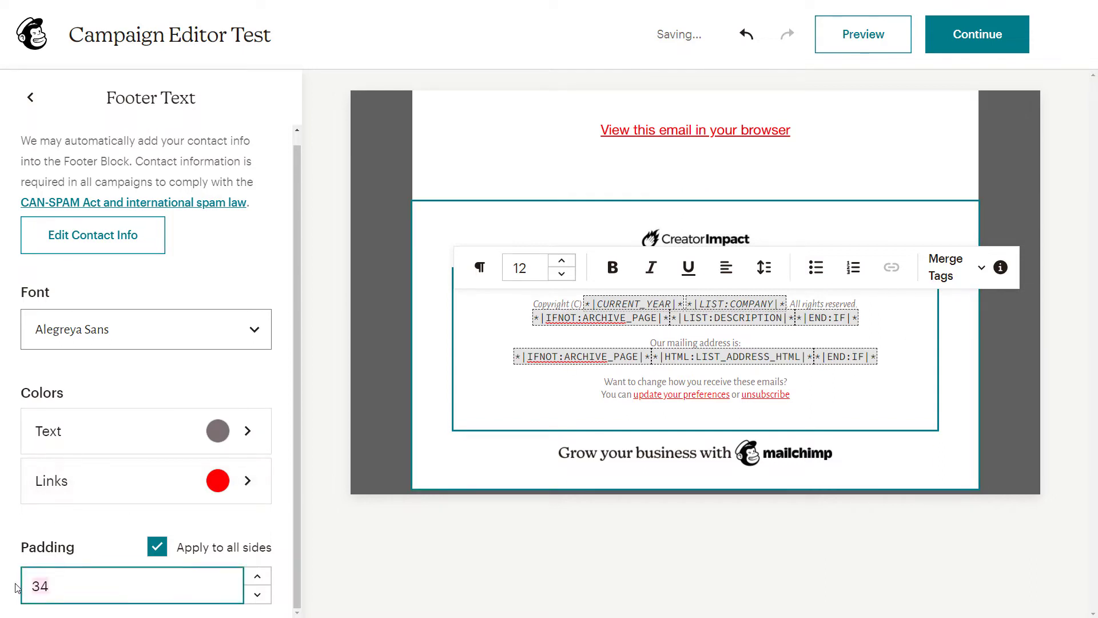
type("100")
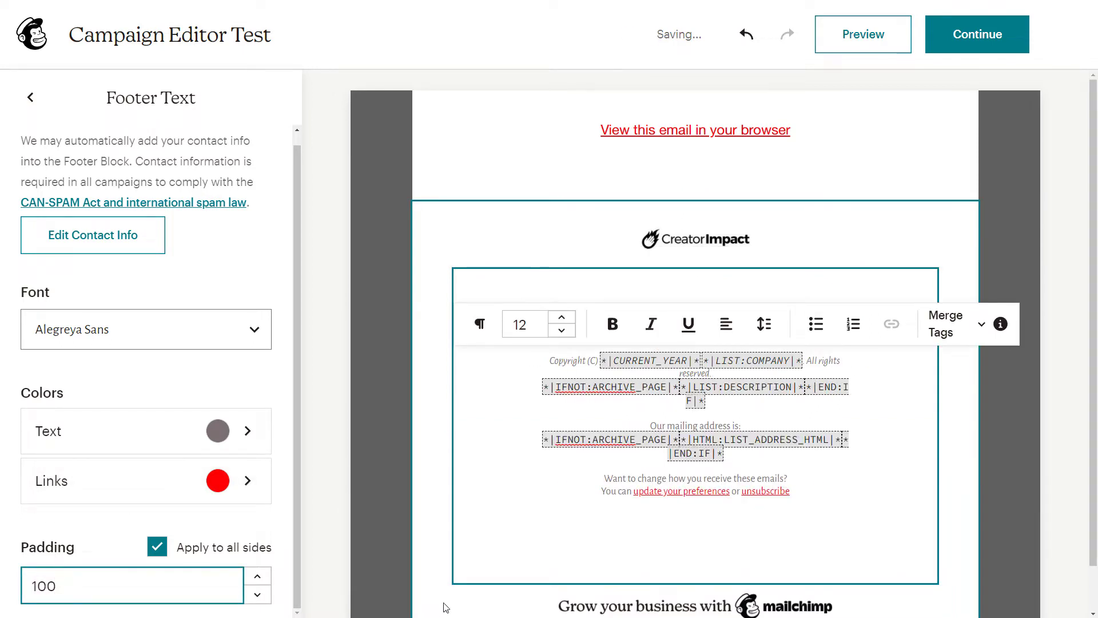
left_click(493, 277)
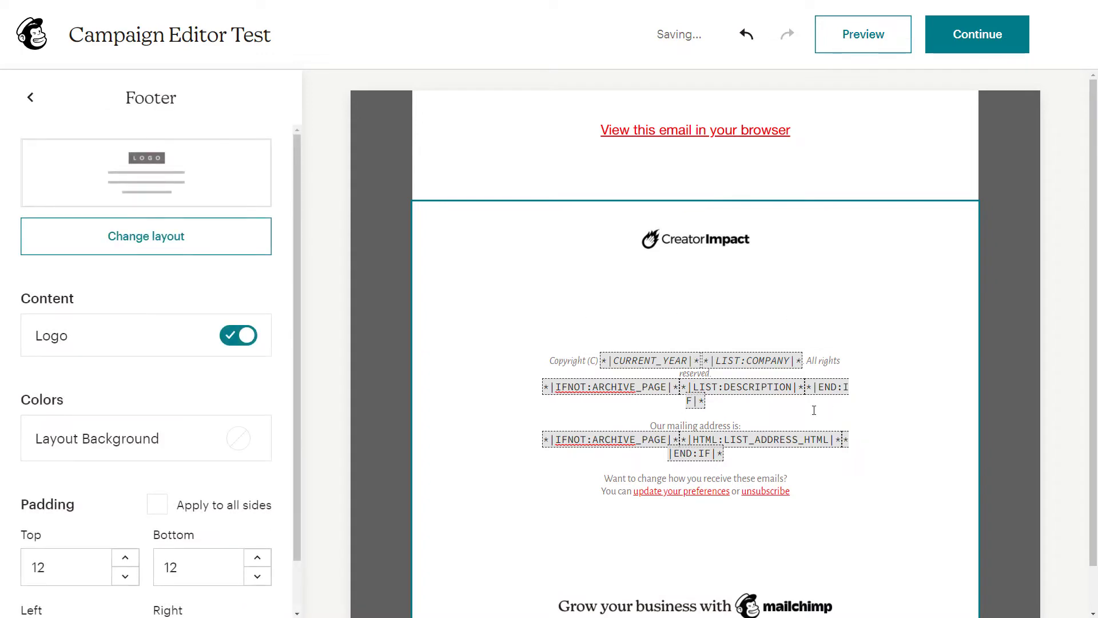
scroll(99, 454, "down", 1)
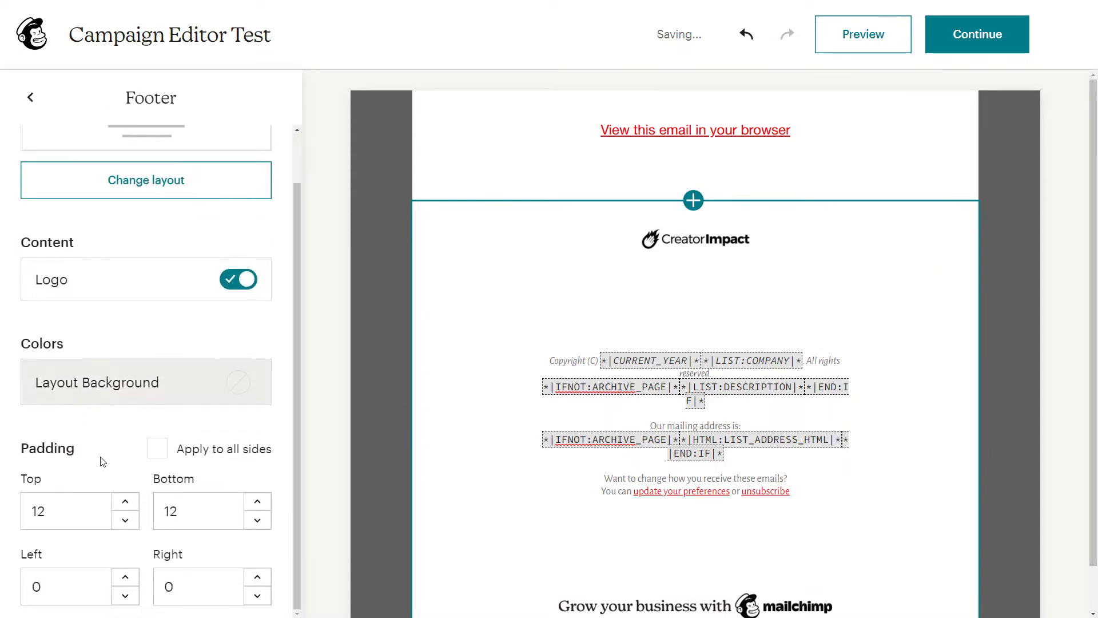
- Reopen the footer text settings and set the uniform padding to 15
left_click(536, 466)
scroll(102, 474, "down", 1)
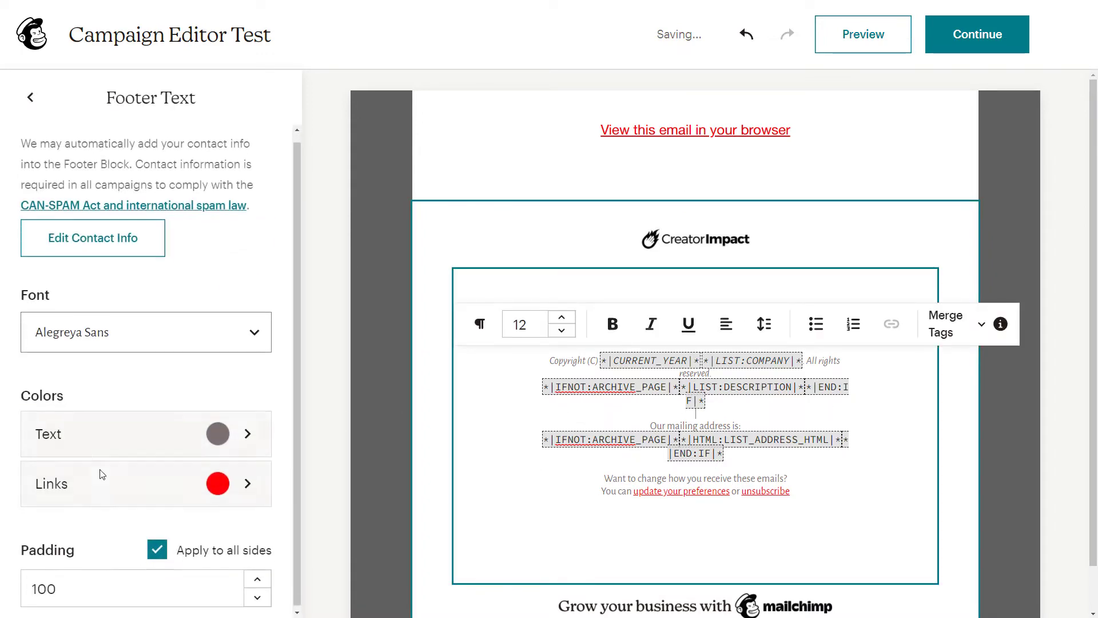
double_click(43, 588)
type("15")
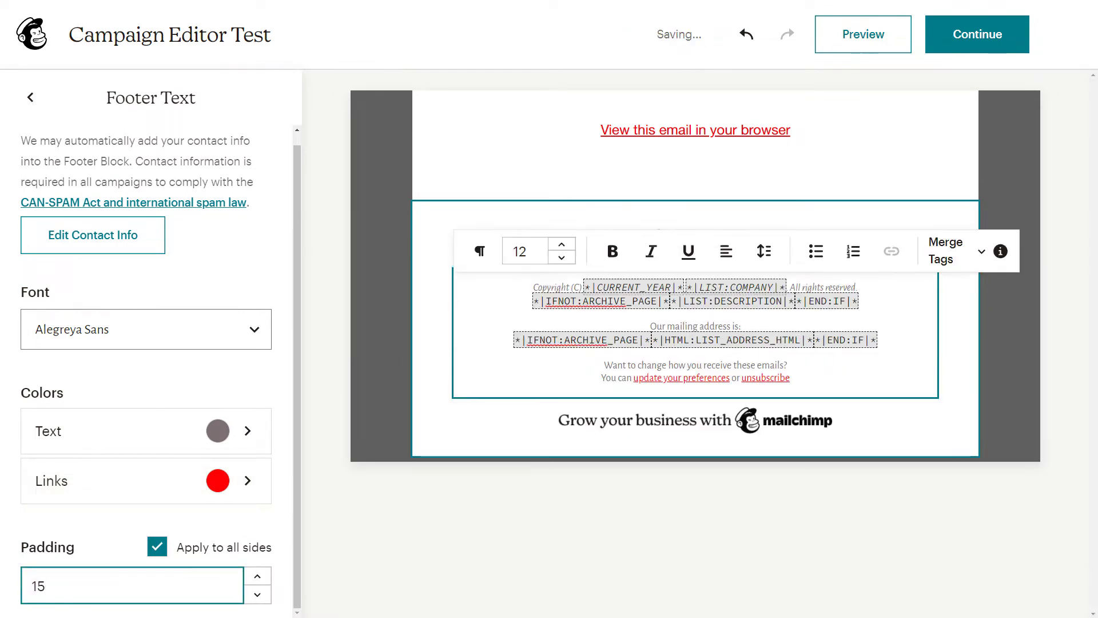
- Stop applying one padding value to all sides and set the footer text's left and right padding to 200
left_click(158, 547)
scroll(151, 457, "down", 2)
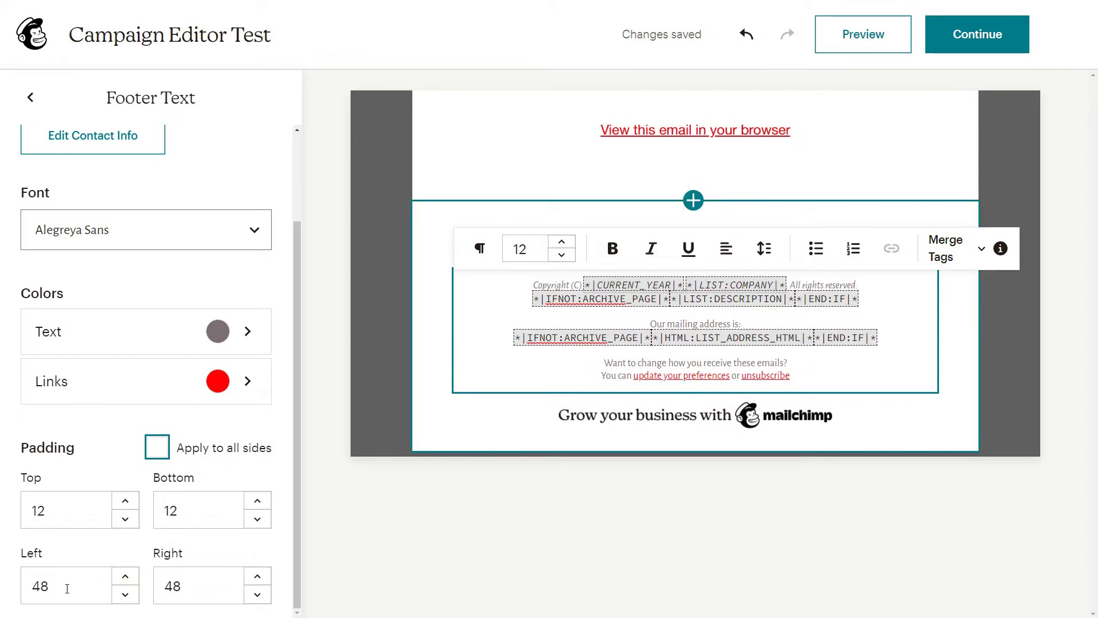
left_click_drag(66, 578, 20, 582)
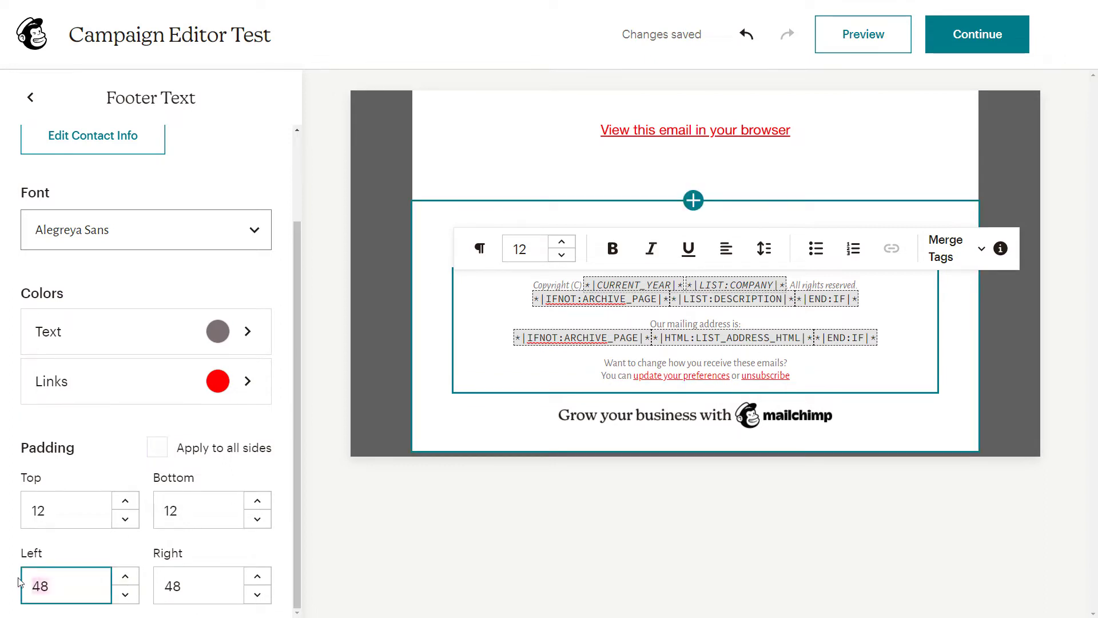
type("200")
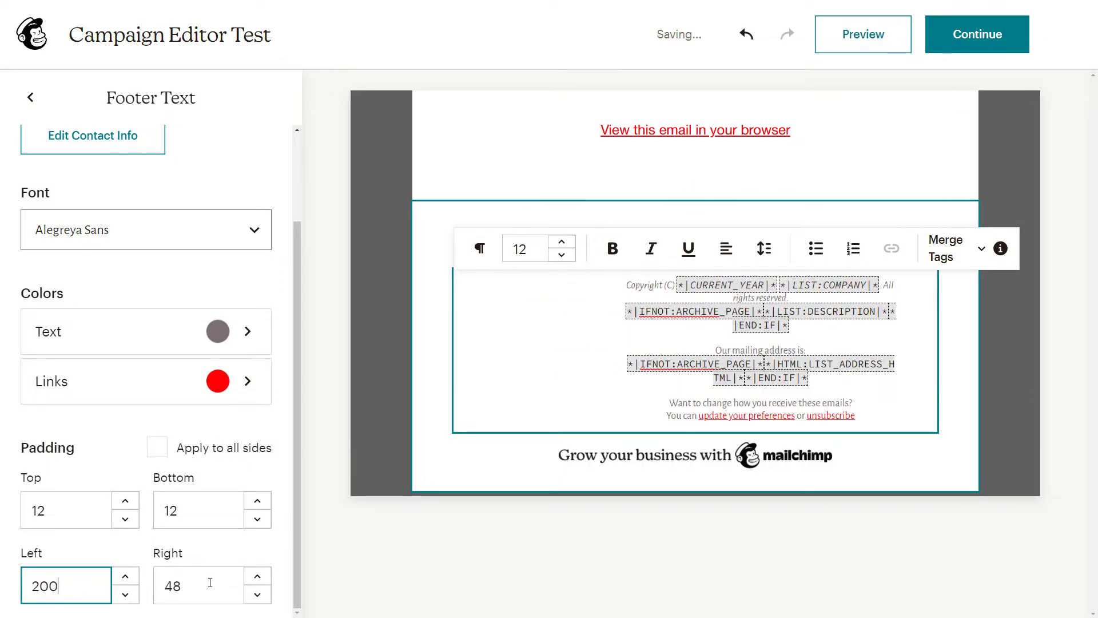
left_click_drag(189, 583, 154, 572)
type("20")
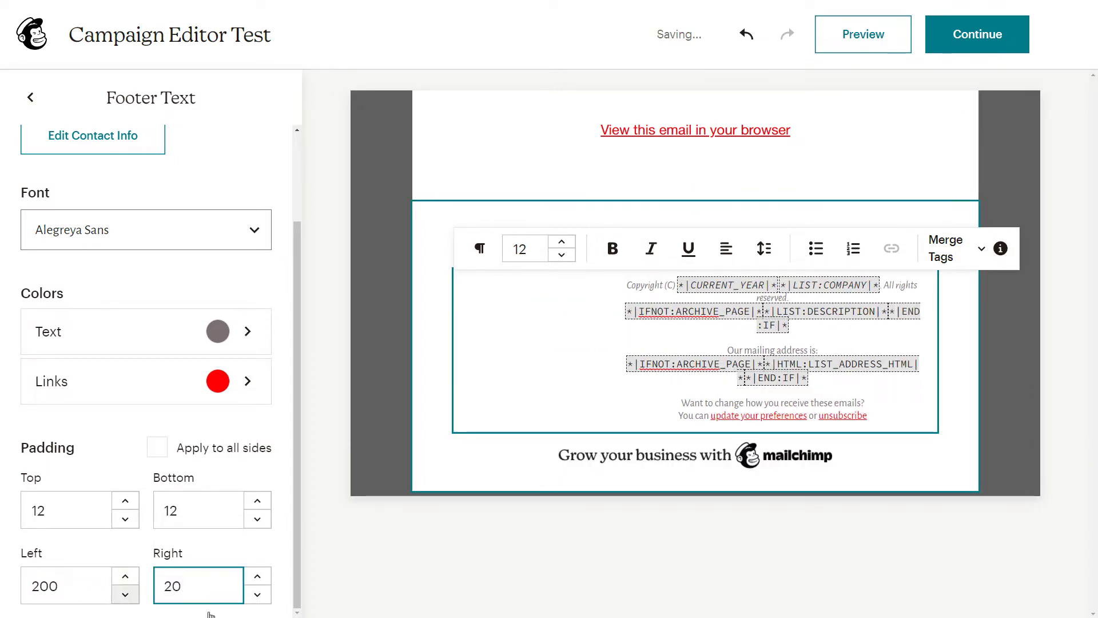
type("0")
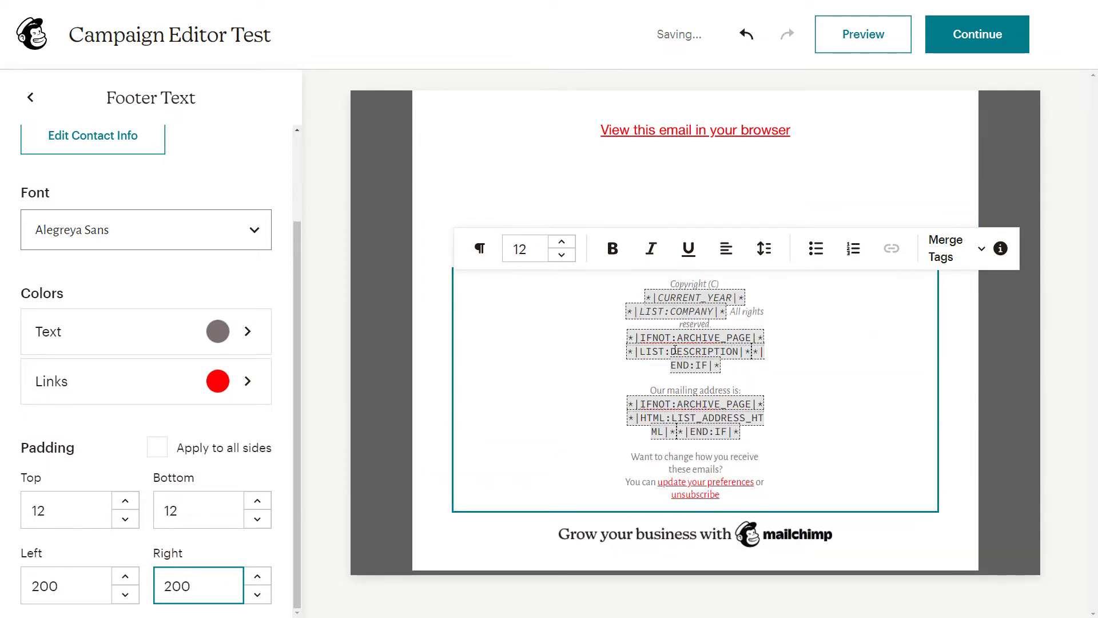
left_click(826, 441)
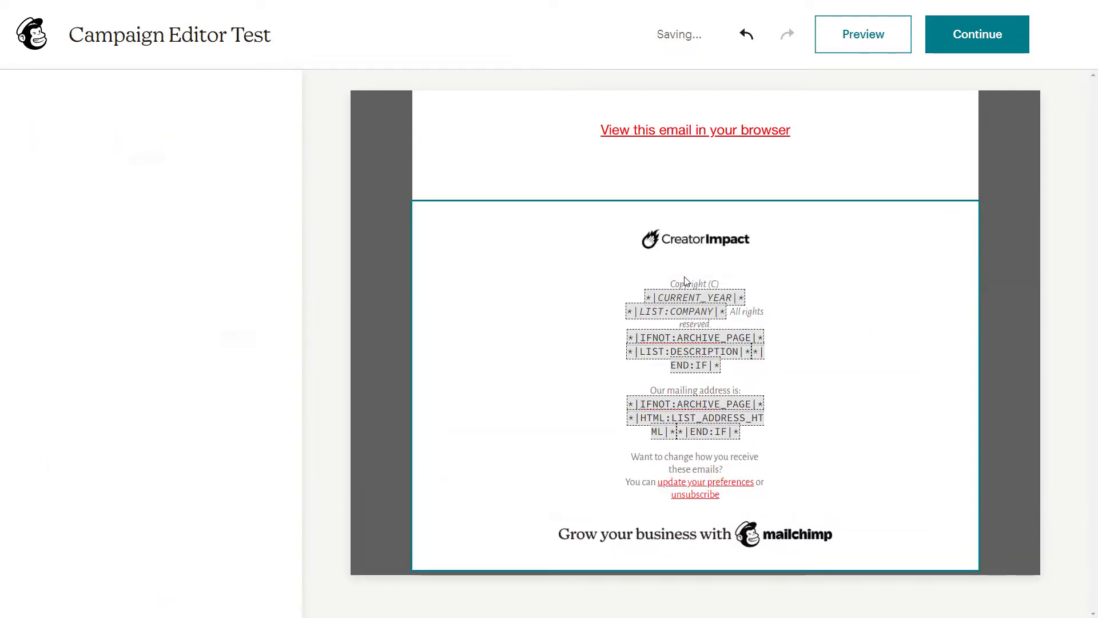
- Set the footer text's right padding to 200 and its left padding to 20
left_click(503, 383)
scroll(265, 458, "down", 2)
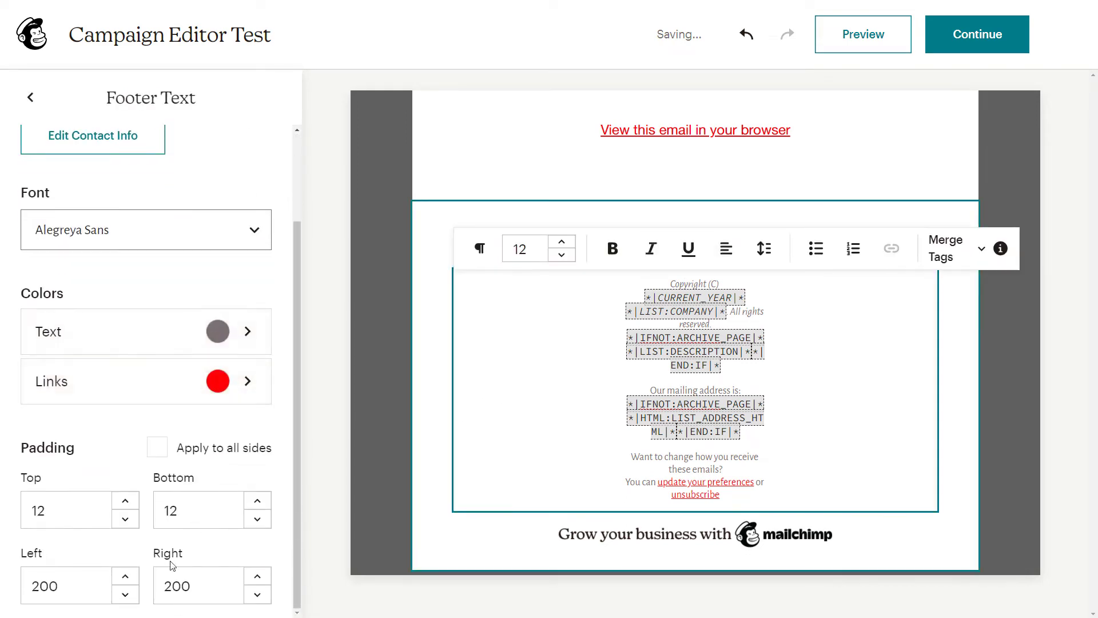
double_click(196, 586)
type("20")
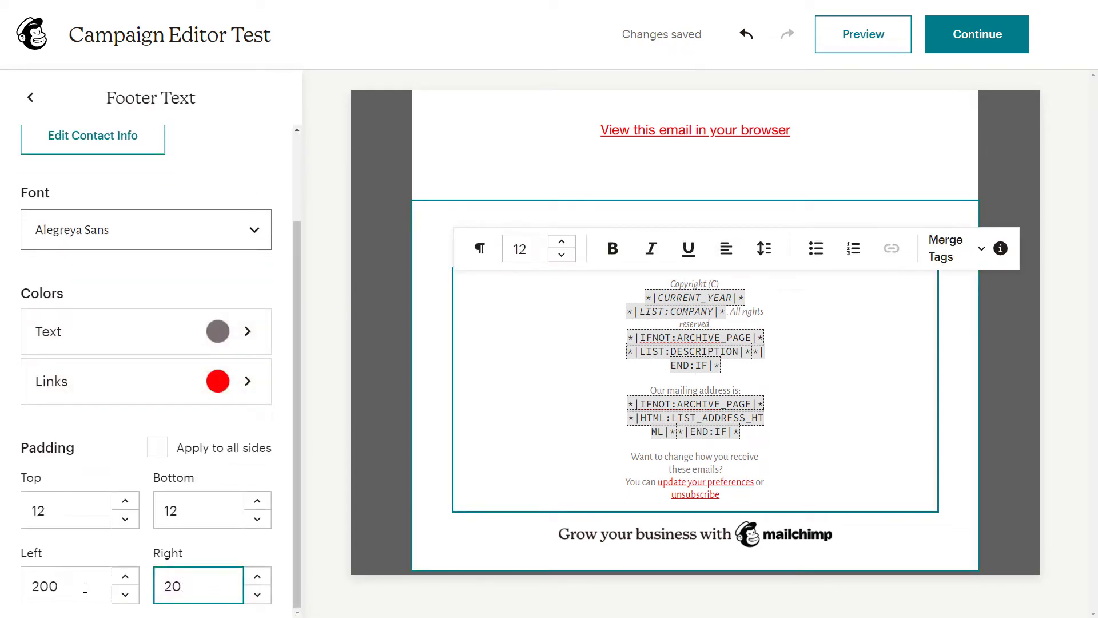
type("0")
double_click(84, 588)
type("20")
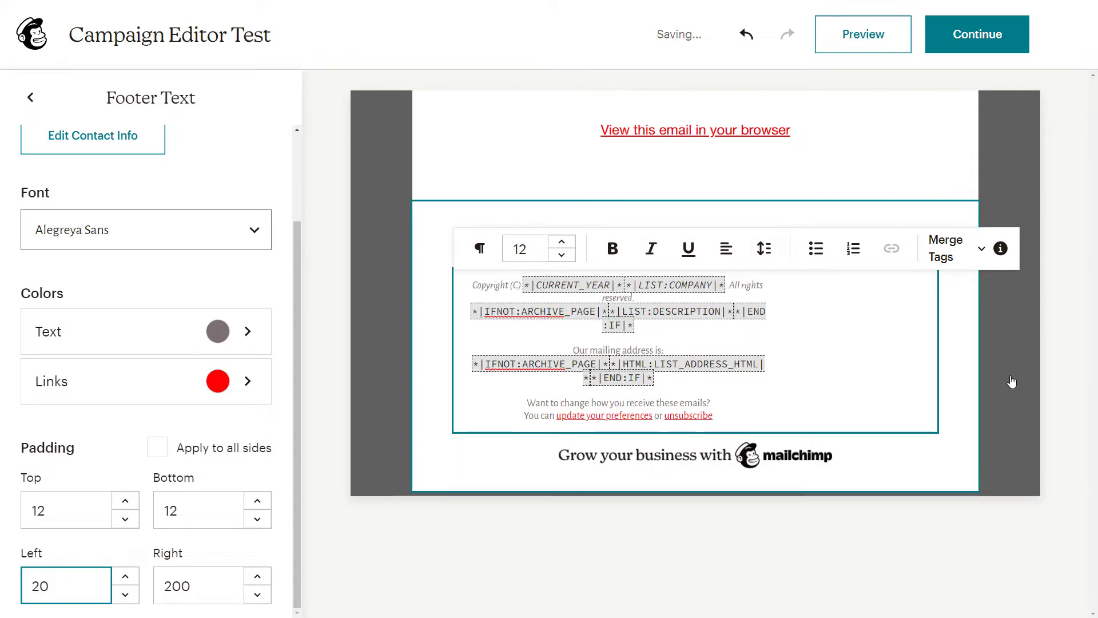
- Check the footer layout and set the footer text's right padding to 20
left_click(897, 387)
left_click(776, 346)
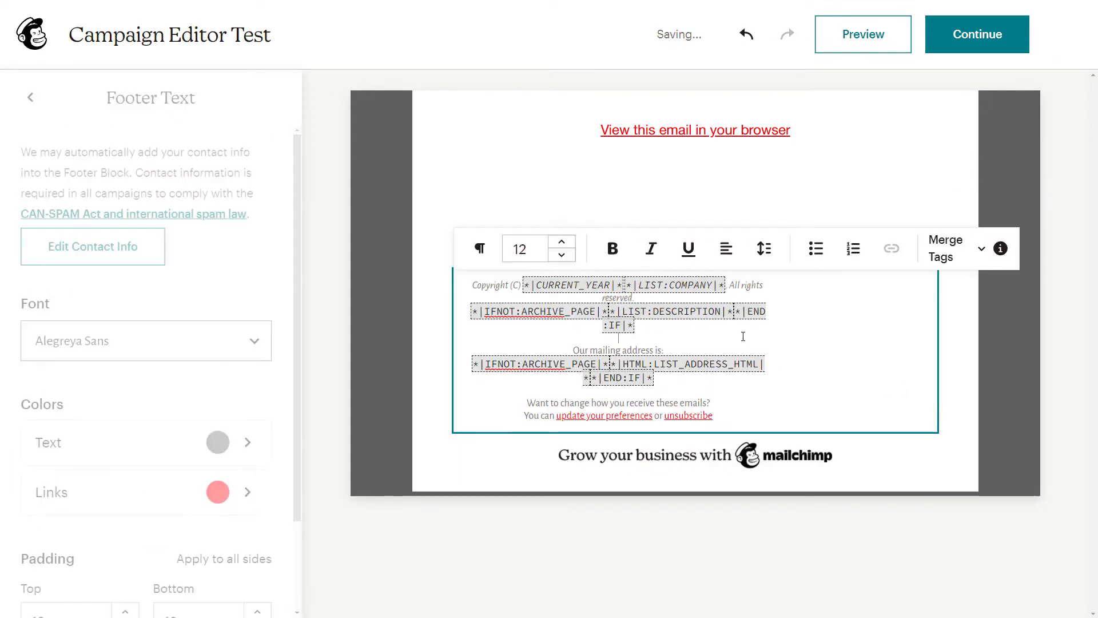
scroll(191, 576, "down", 2)
key("BackSpace")
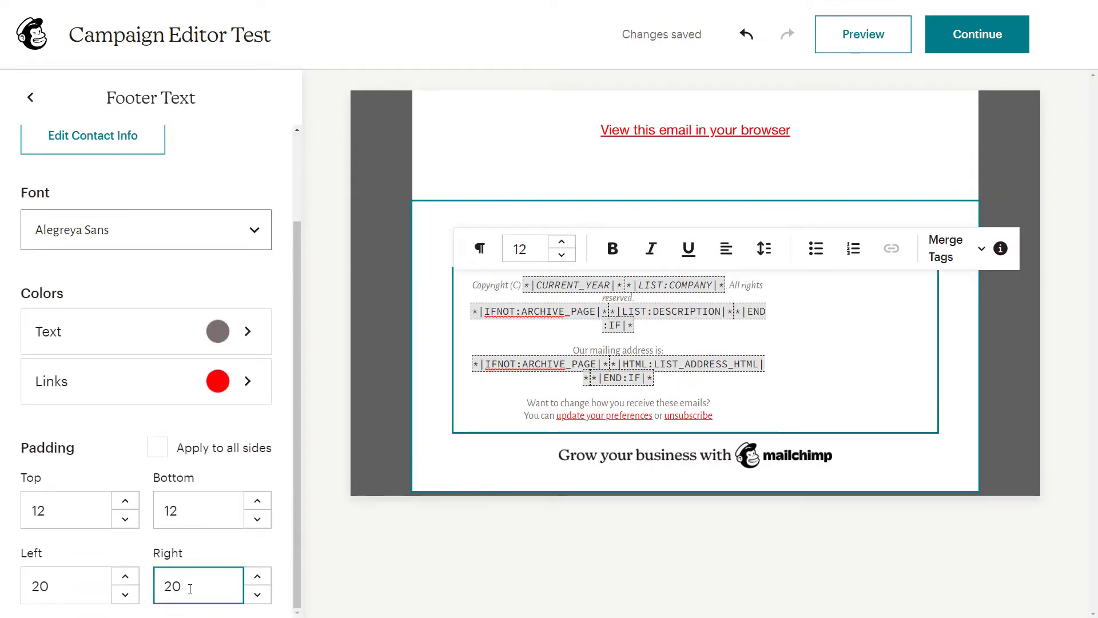
scroll(206, 463, "up", 2)
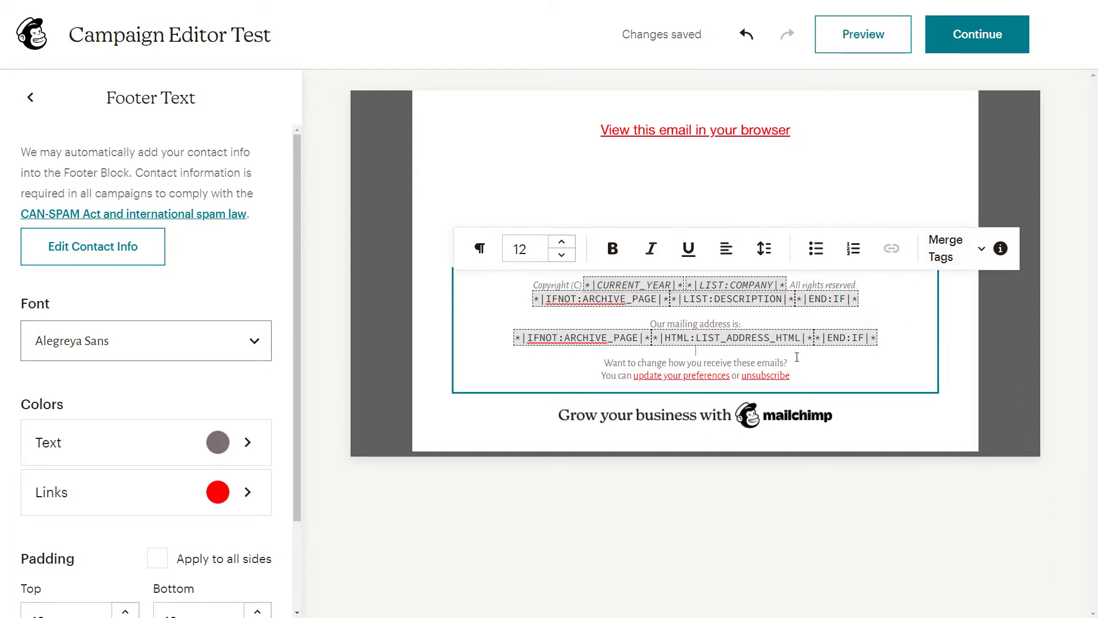
- Remove the blank line above "Want to change how you receive these emails?" and restore the closing * of the mailing address END:IF tag
left_click_drag(709, 351, 682, 351)
key("BackSpace")
left_click(886, 337)
key("BackSpace")
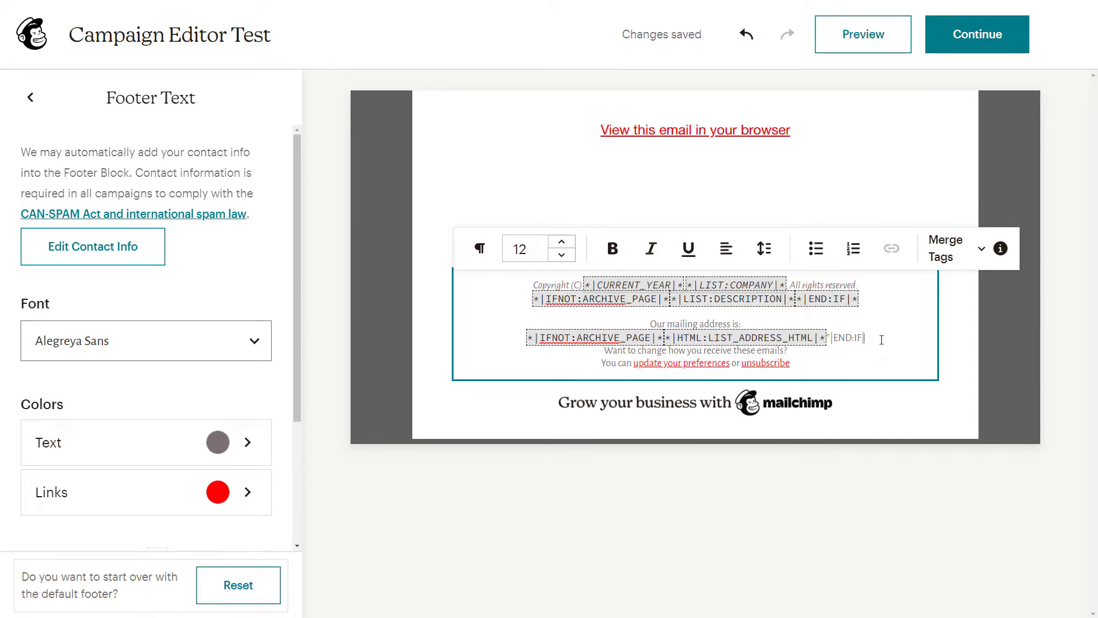
type("*")
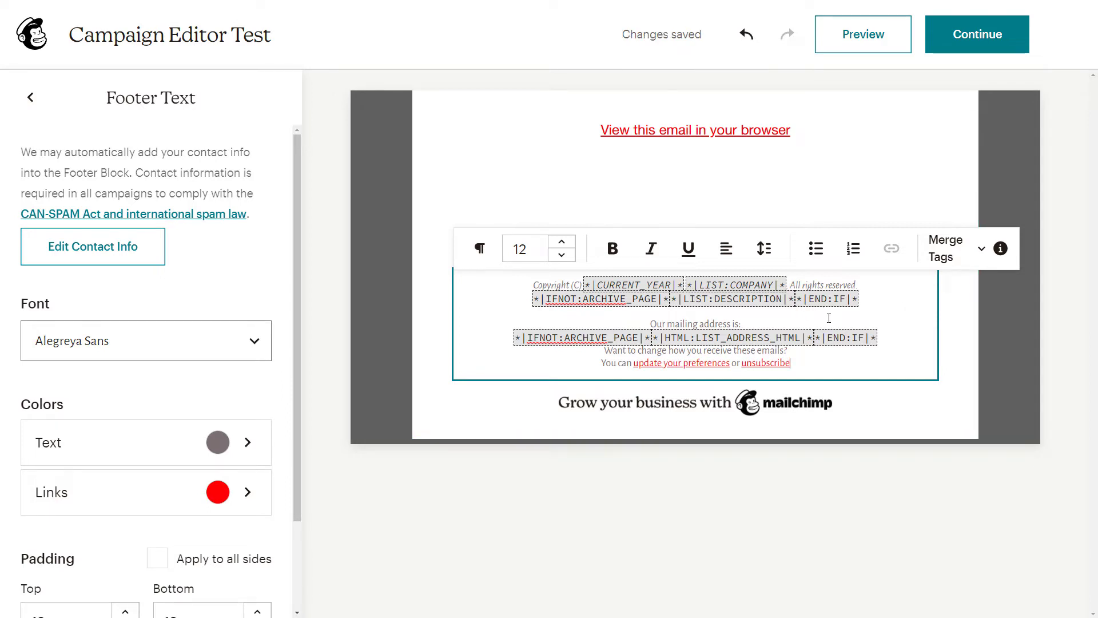
- Preview the email on desktop and examine how the footer's copyright, list description and mailing address merge tags are filled in
left_click(863, 36)
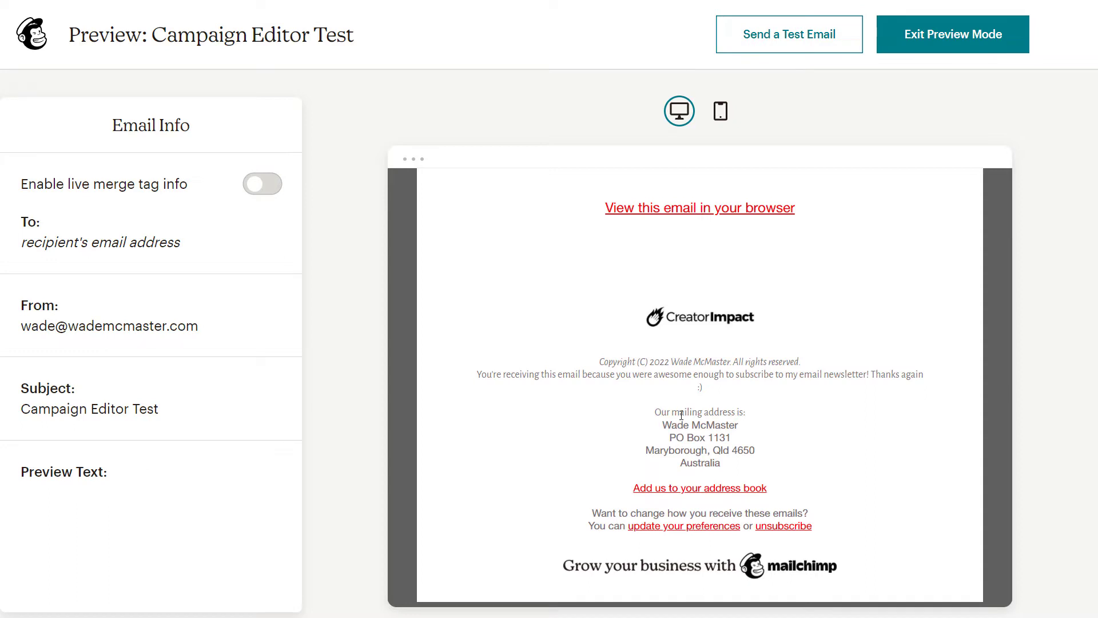
mouse_move(681, 415)
left_mouse_down()
mouse_move(743, 451)
mouse_move(671, 412)
left_mouse_up()
left_click(824, 466)
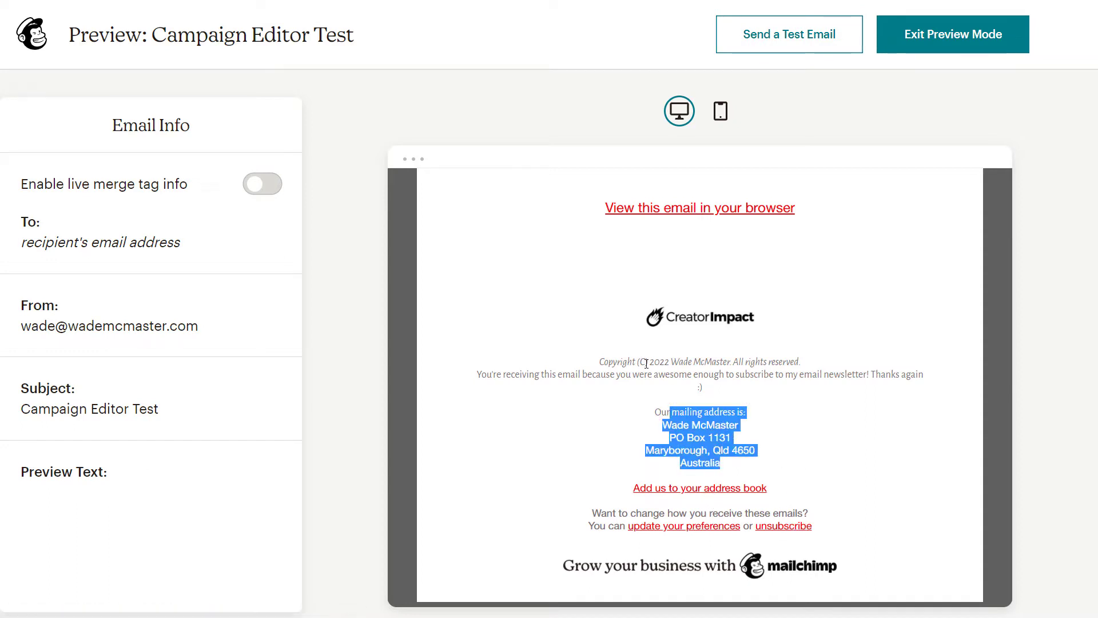
left_click_drag(646, 363, 785, 363)
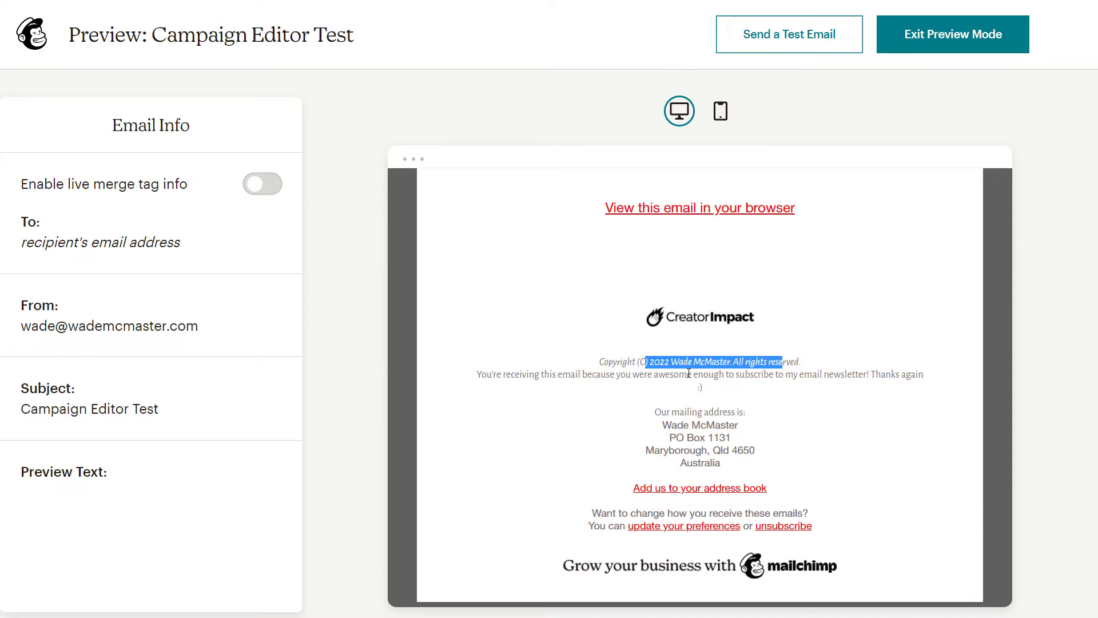
left_click_drag(504, 374, 908, 368)
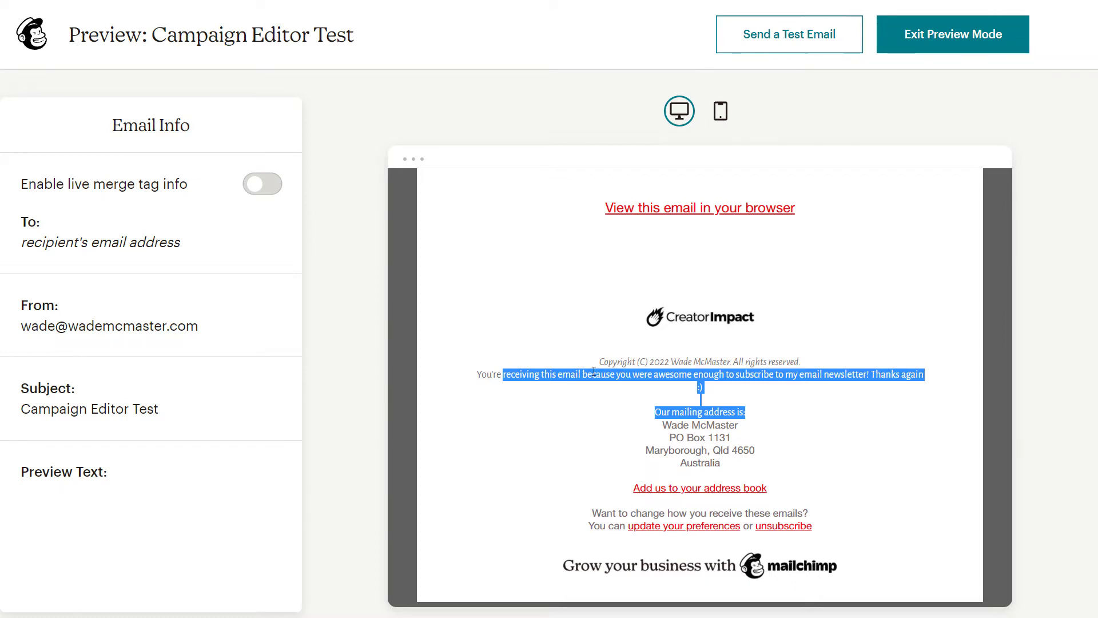
left_click(490, 374)
left_click_drag(703, 413, 708, 451)
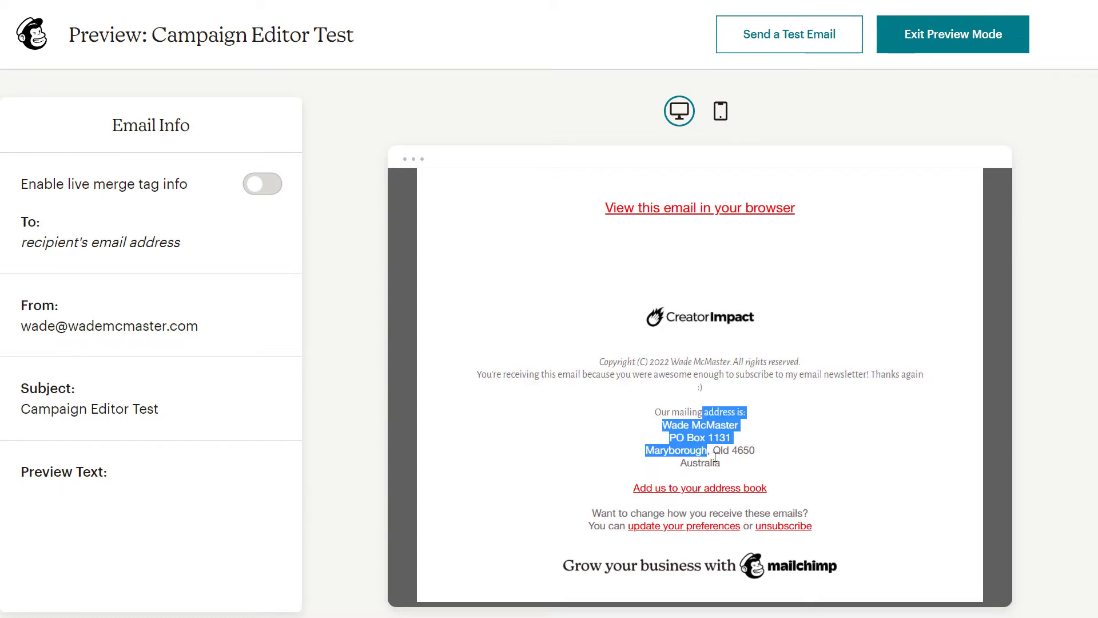
left_click(709, 459)
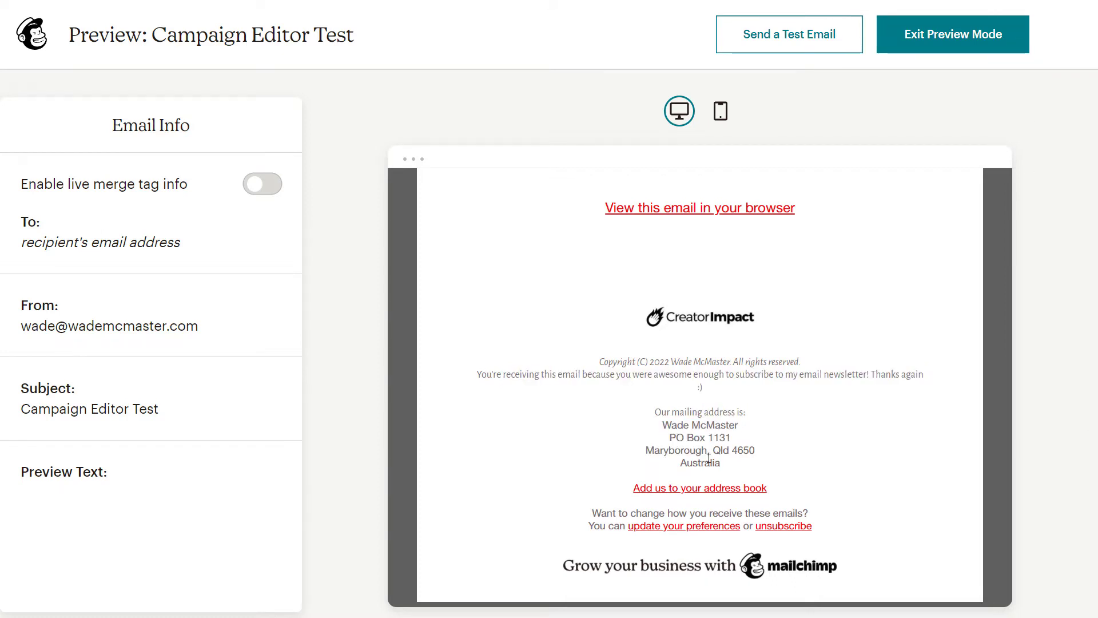
- Review the whole email in the mobile preview, return to the desktop view and exit preview mode
left_click(720, 112)
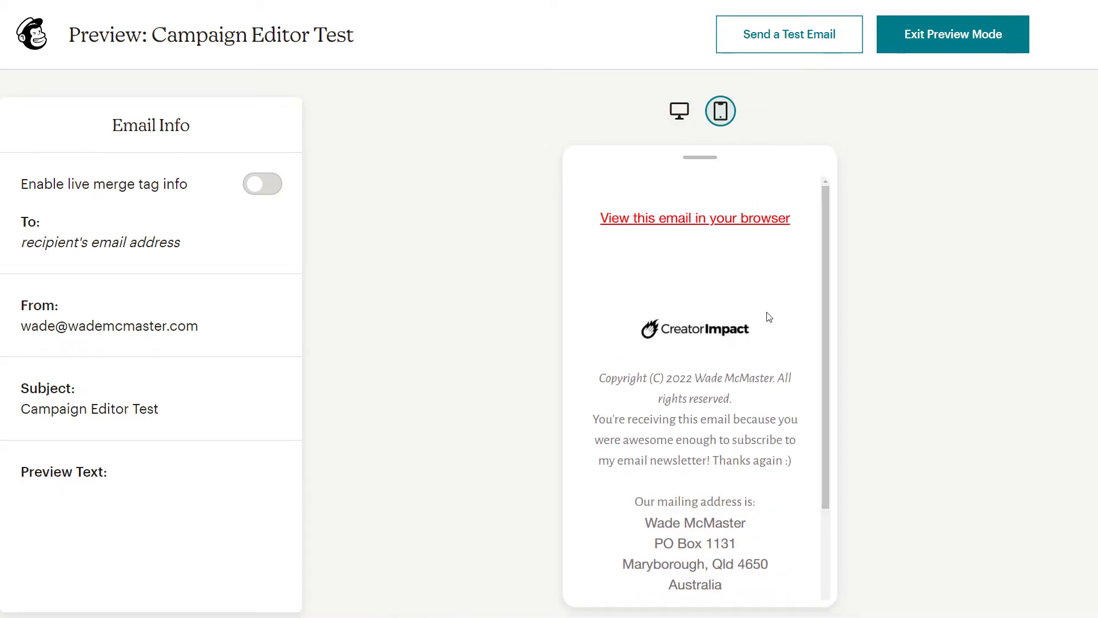
scroll(772, 332, "down", 3)
scroll(775, 350, "up", 5)
left_click(686, 114)
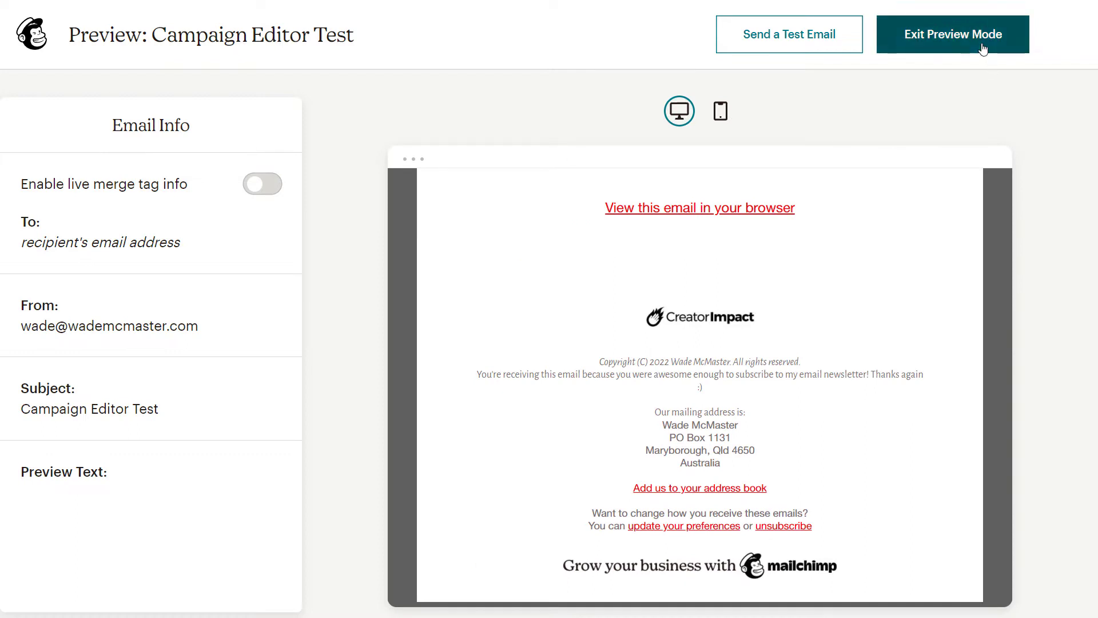
left_click(959, 39)
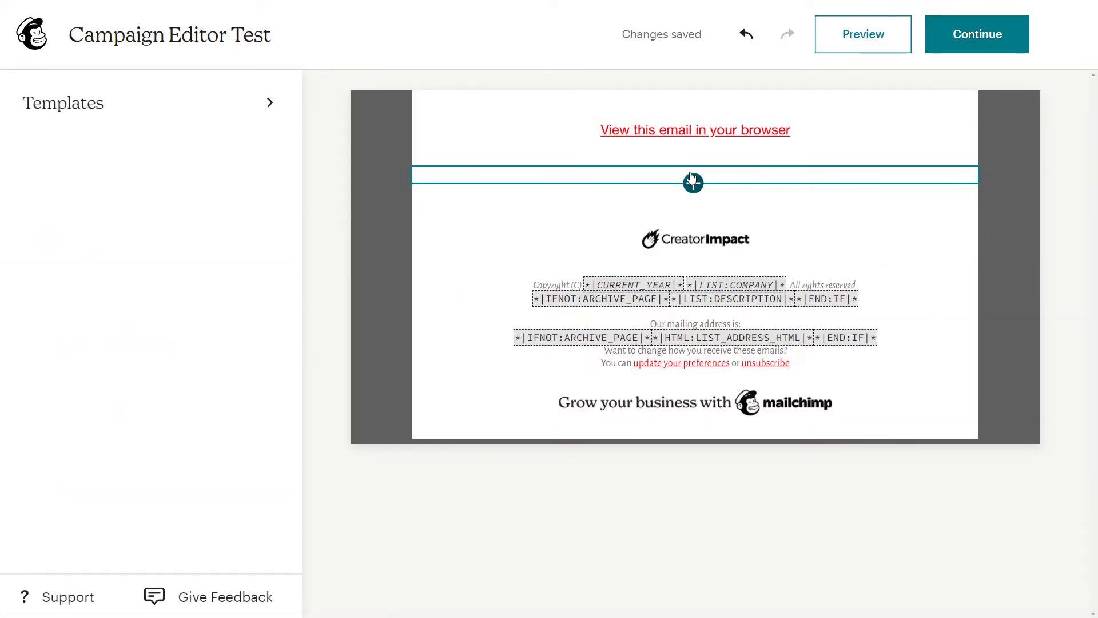
- Delete the 20px spacer block between the "View this email in your browser" link and the footer logo
left_click(747, 181)
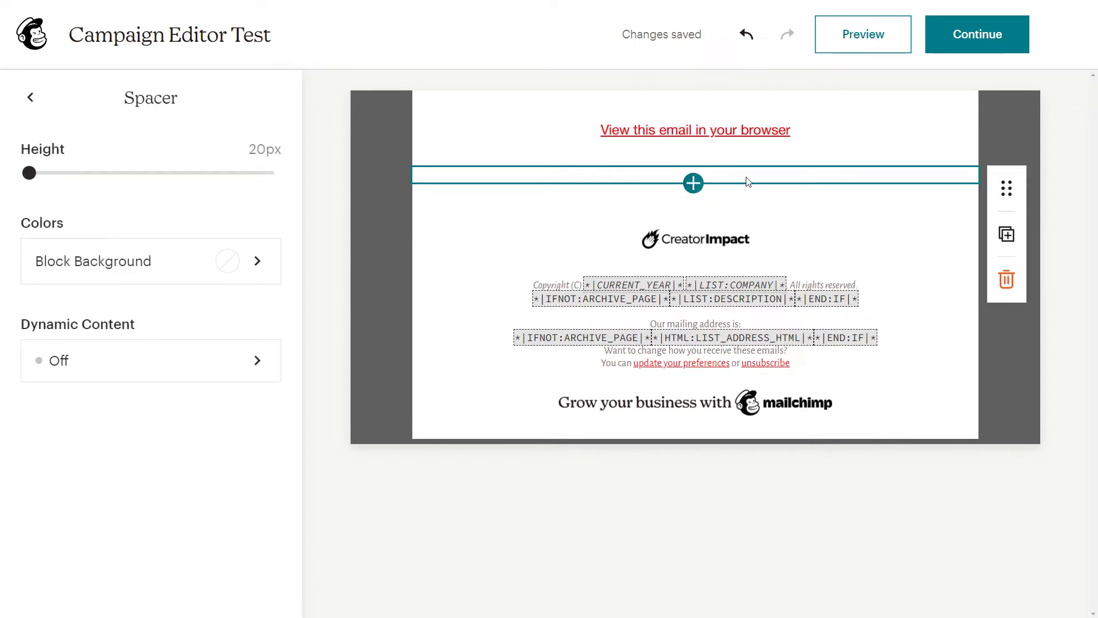
left_click(1007, 280)
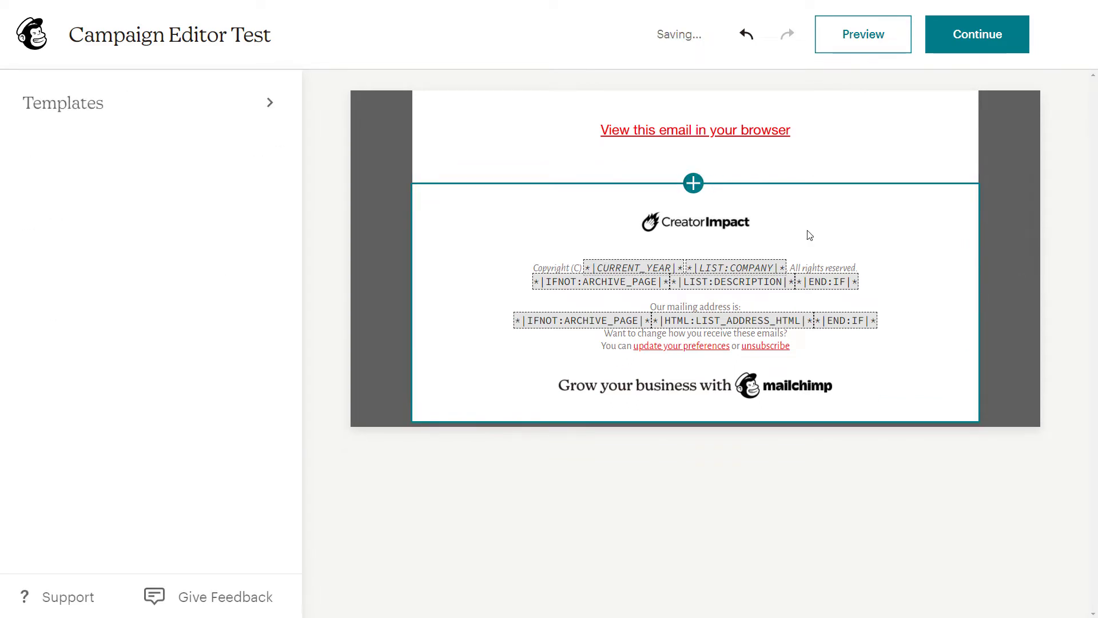
left_click(830, 129)
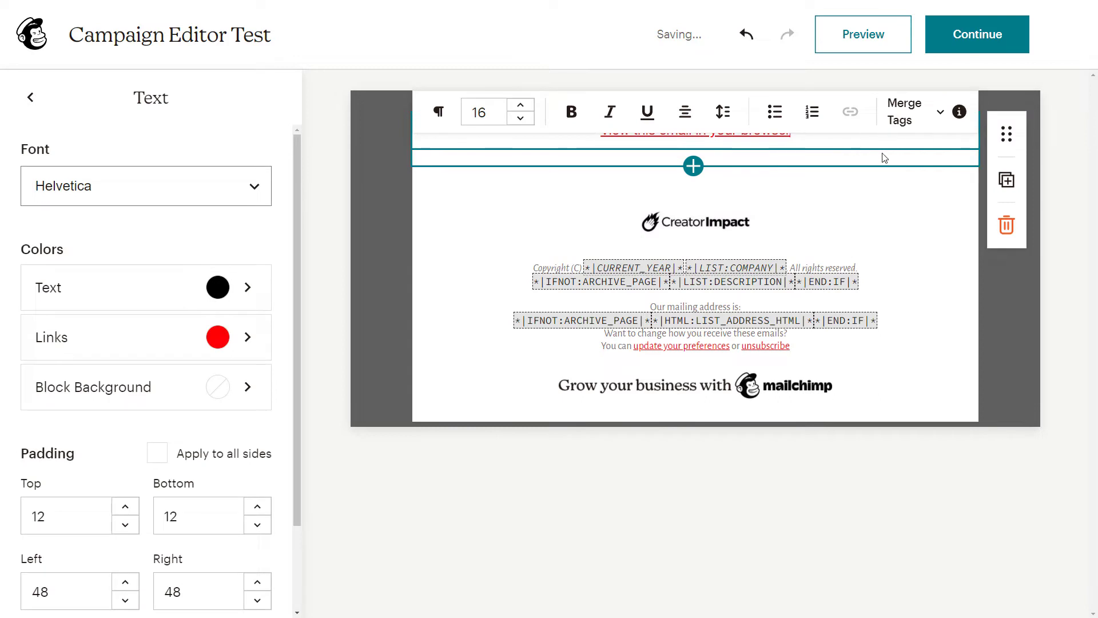
left_click(1002, 324)
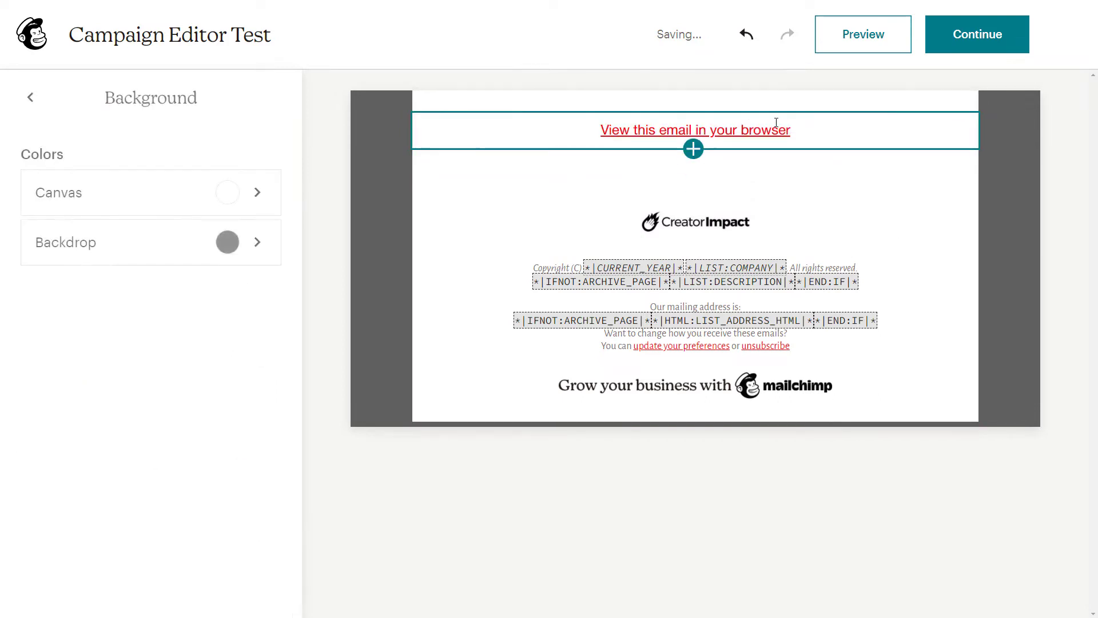
left_click(672, 129)
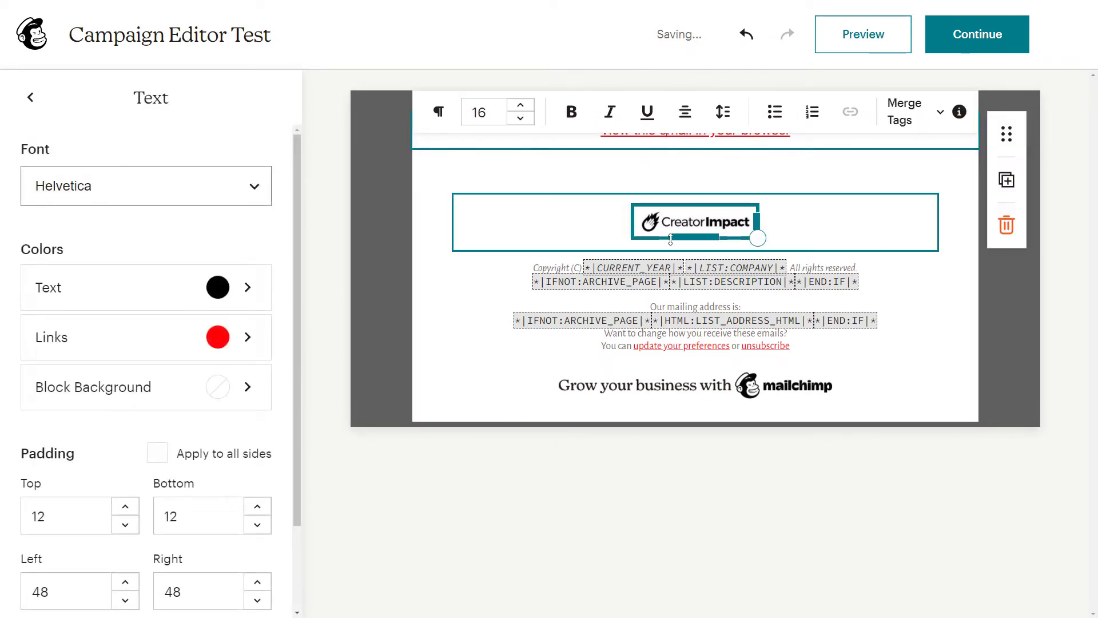
scroll(298, 448, "down", 2)
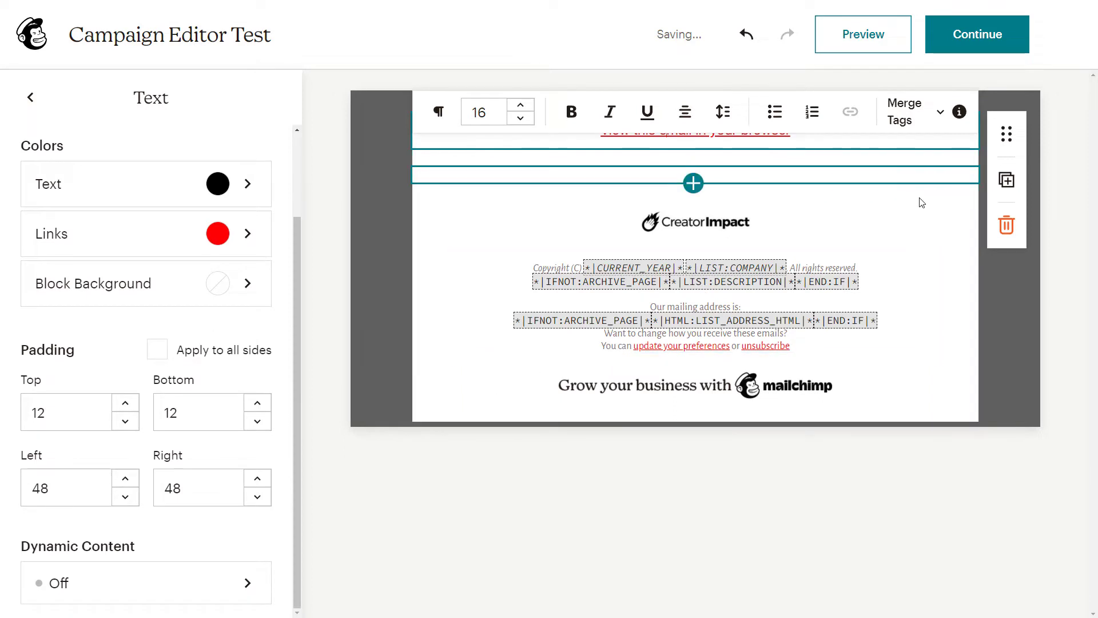
left_click(931, 221)
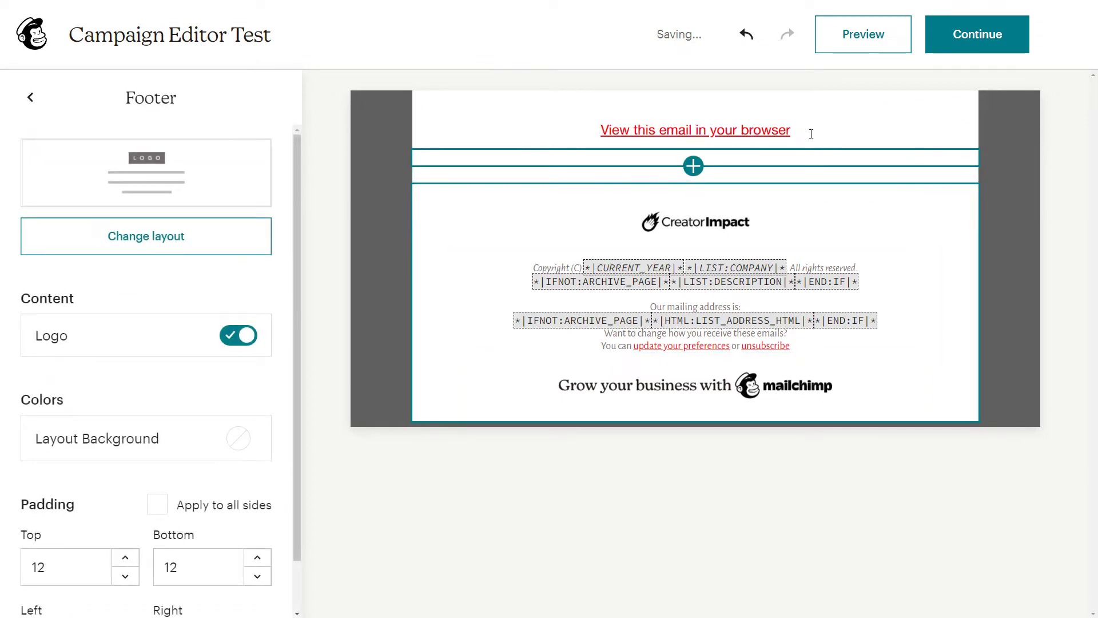
- Add a heading block directly below the "View this email in your browser" link with the text "Check out my Test!"
left_click(694, 150)
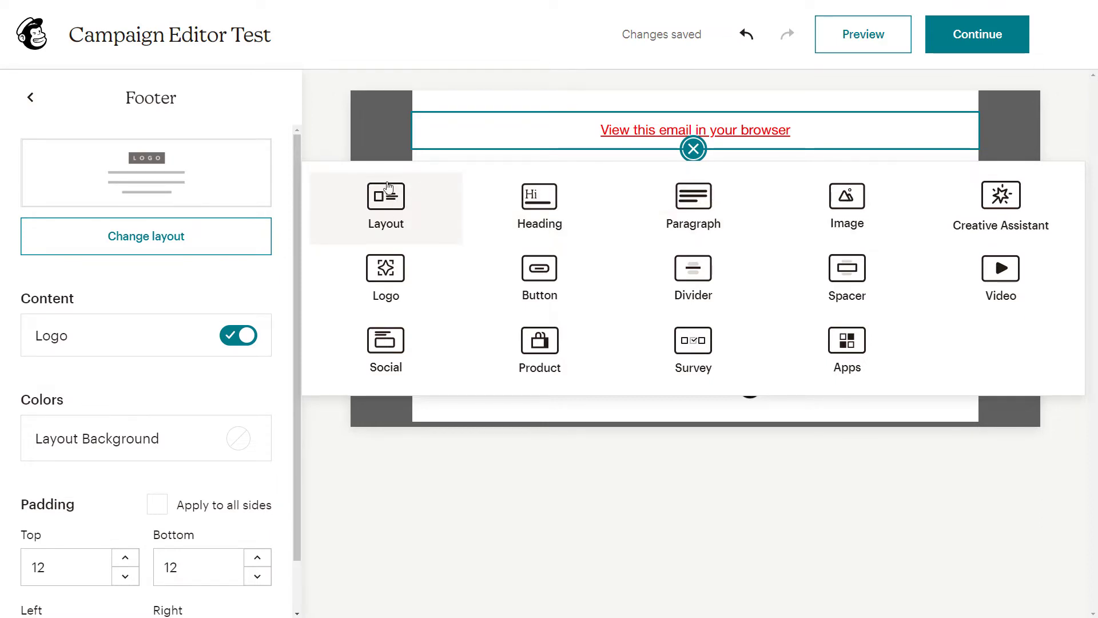
left_click(527, 211)
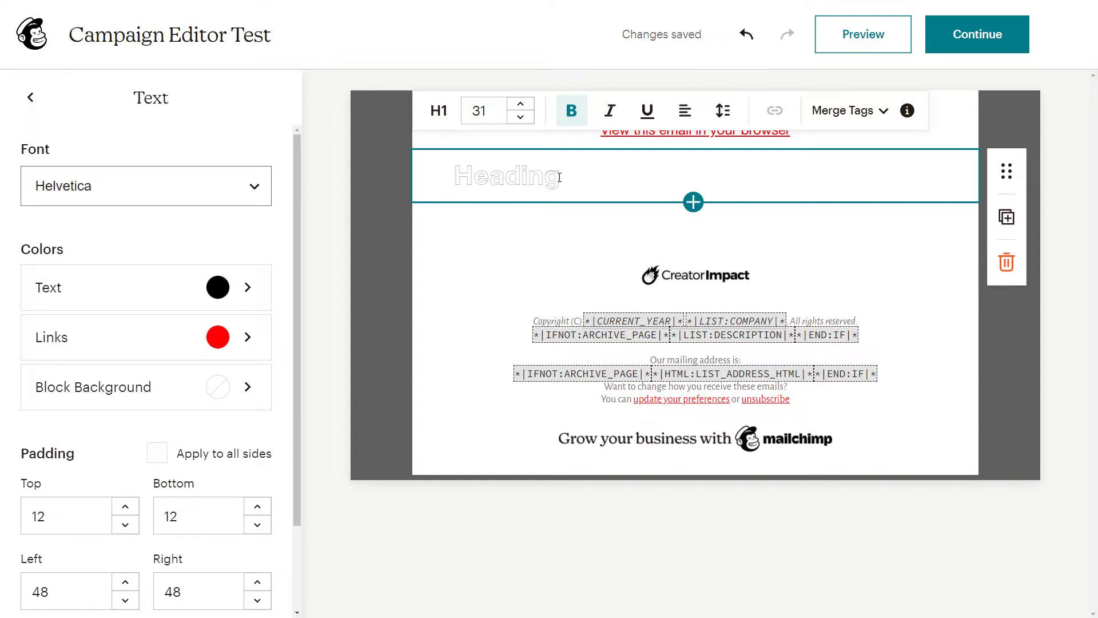
type("Check ou ")
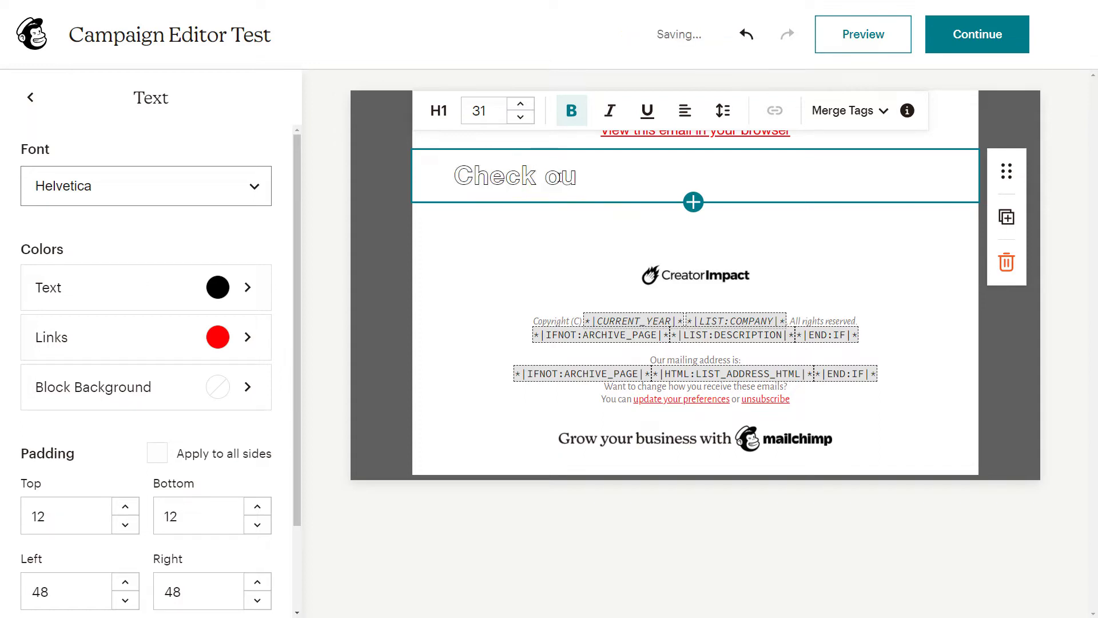
type("my Tewst")
key("BackSpace")
key("BackSpace")
key("BackSpace")
type("st!")
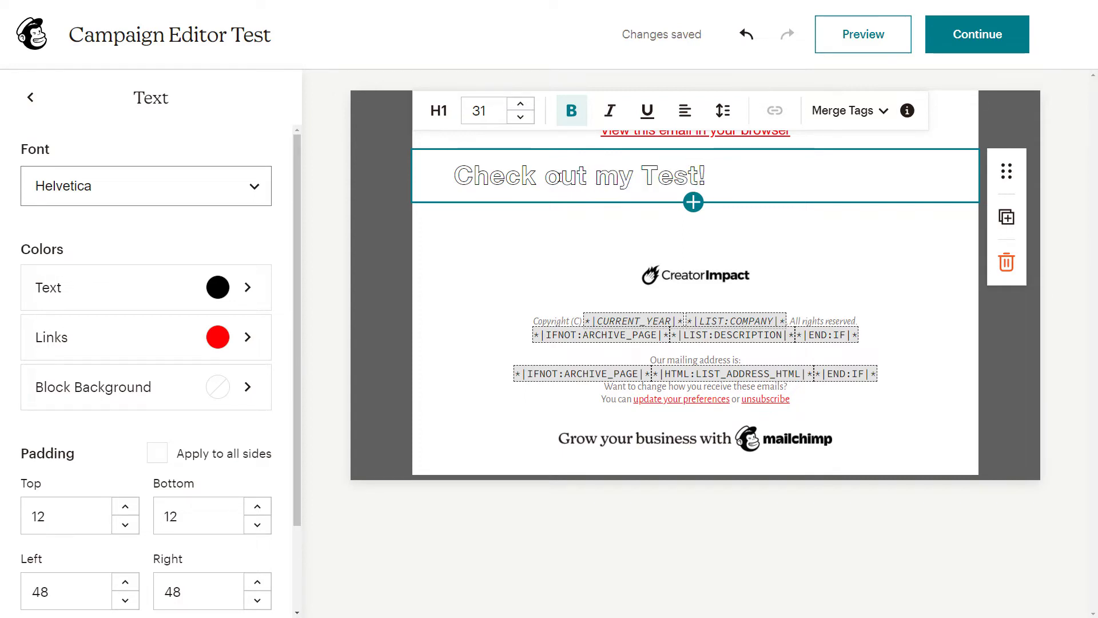
left_click(692, 202)
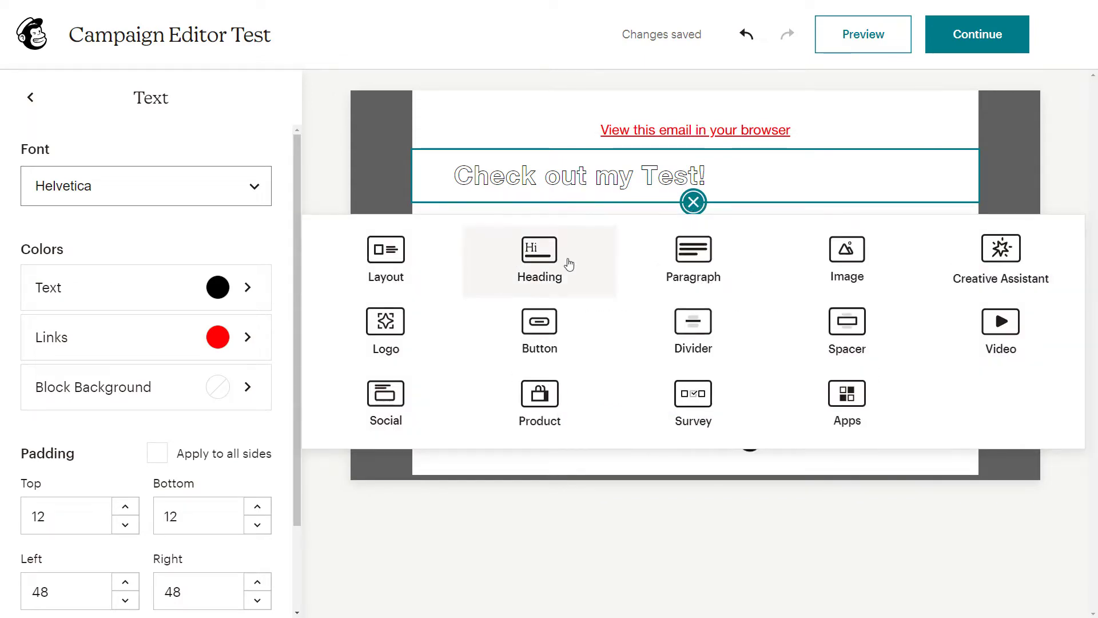
left_click(881, 171)
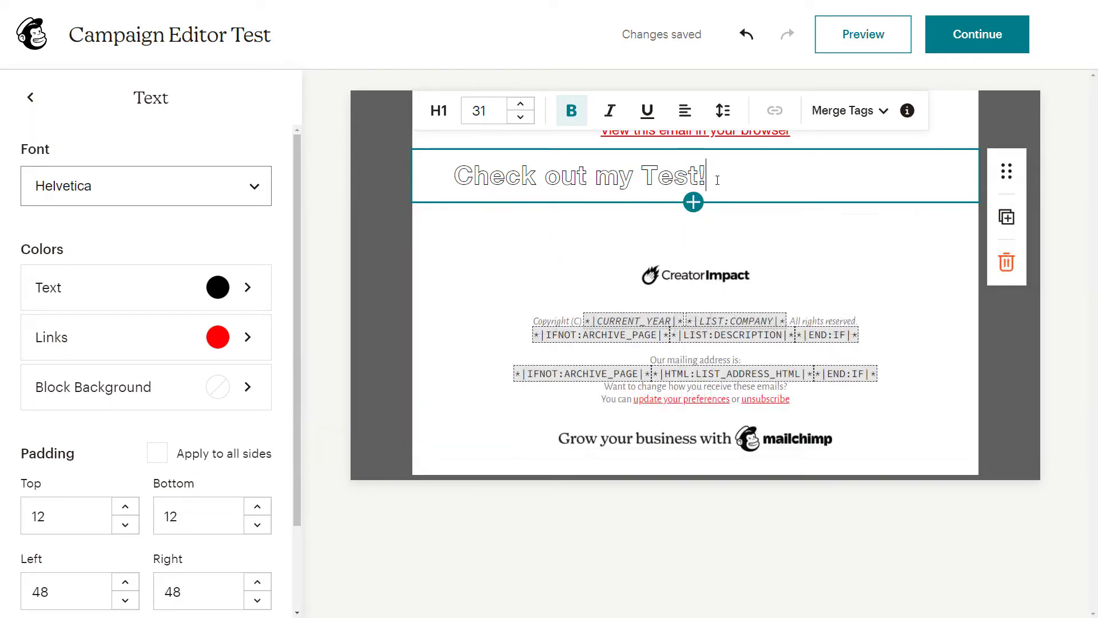
- Set the font of the "Check out my Test!" heading to Abril Fatface
left_click_drag(707, 175, 489, 175)
left_click(258, 185)
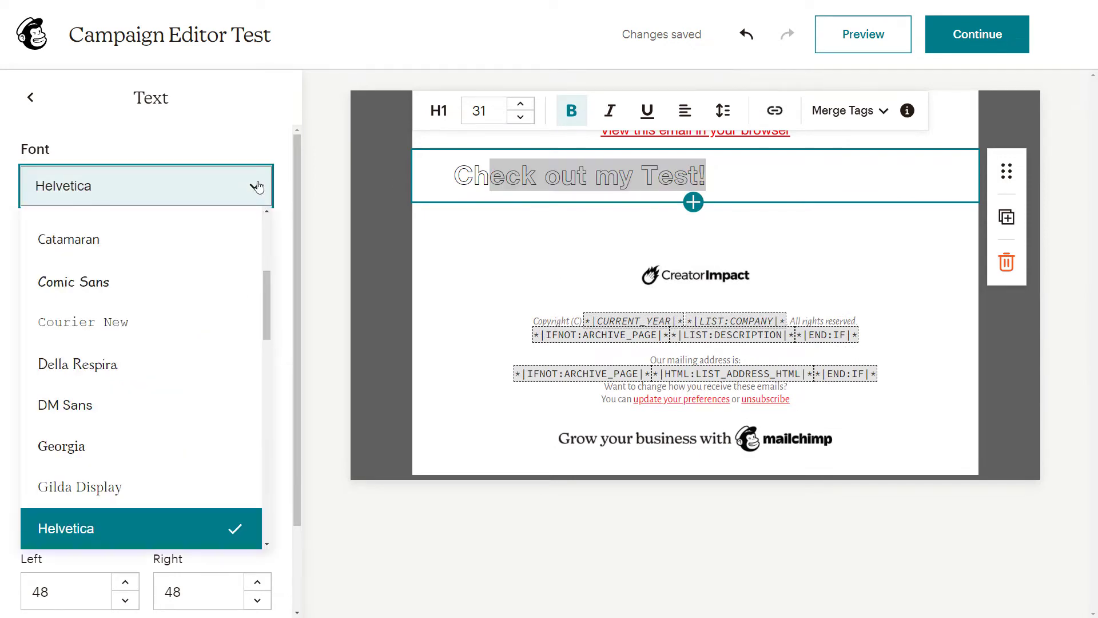
left_click_drag(268, 290, 228, 442)
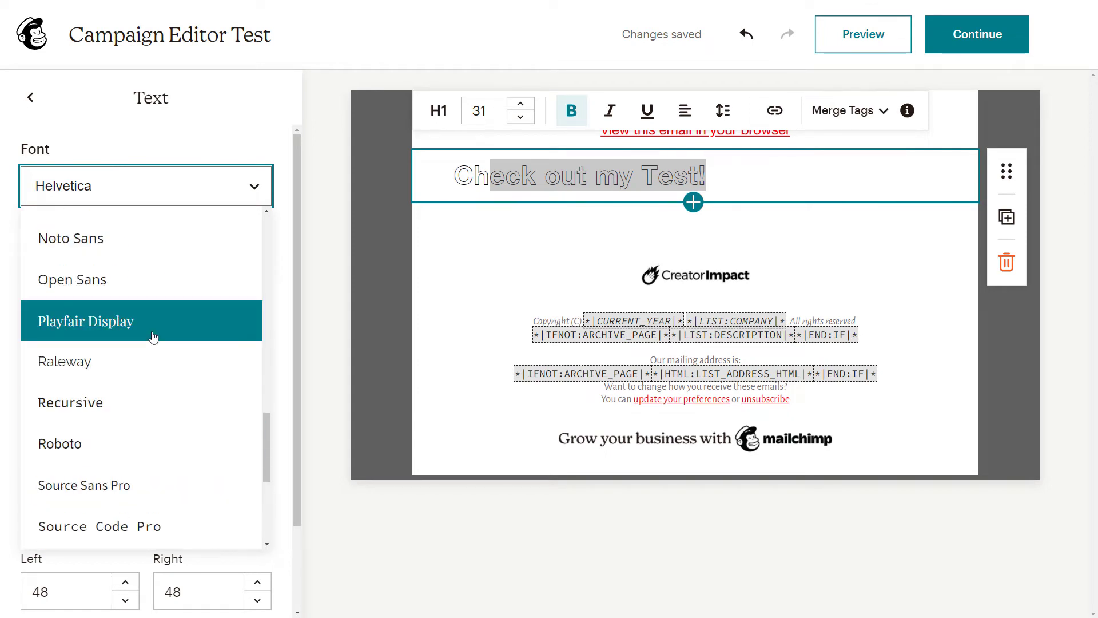
scroll(153, 337, "up", 5)
scroll(153, 337, "up", 12)
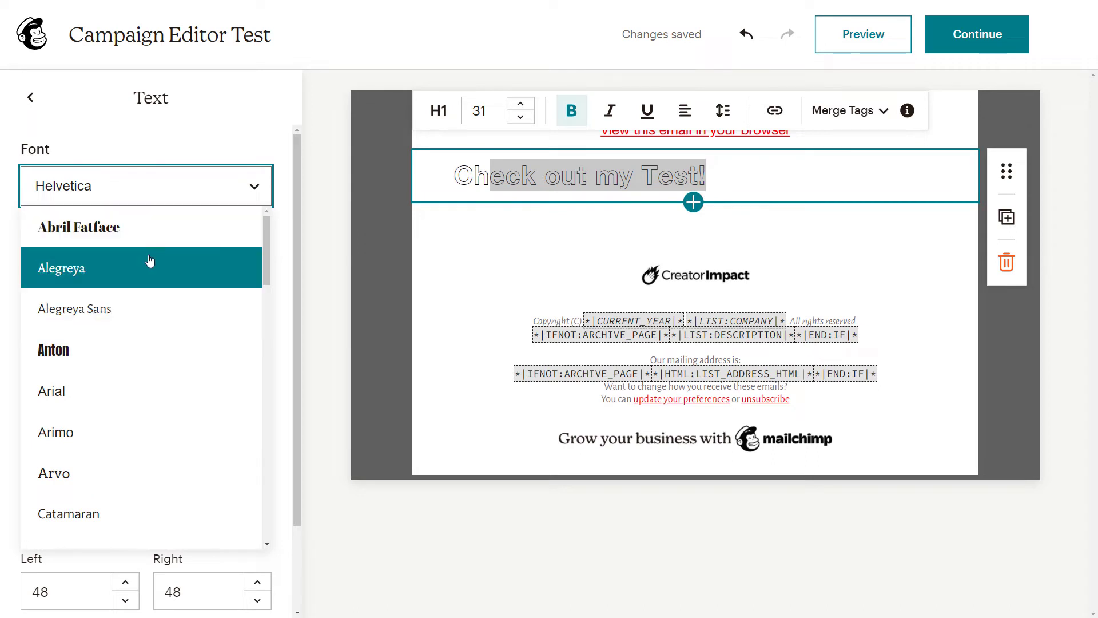
left_click(147, 235)
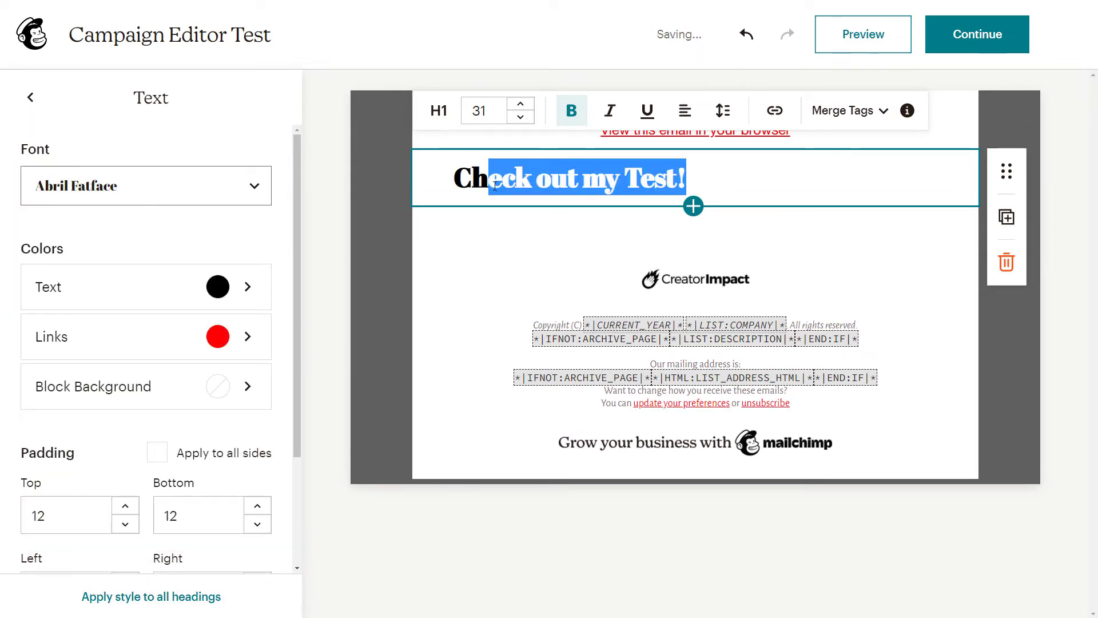
left_click_drag(692, 177, 422, 183)
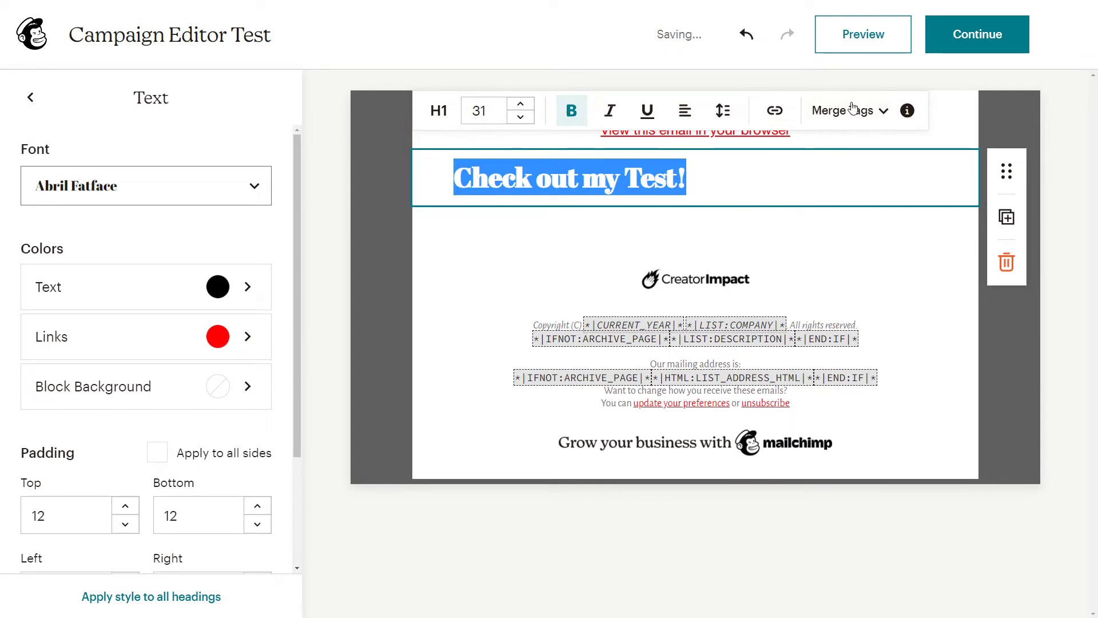
left_click(472, 178)
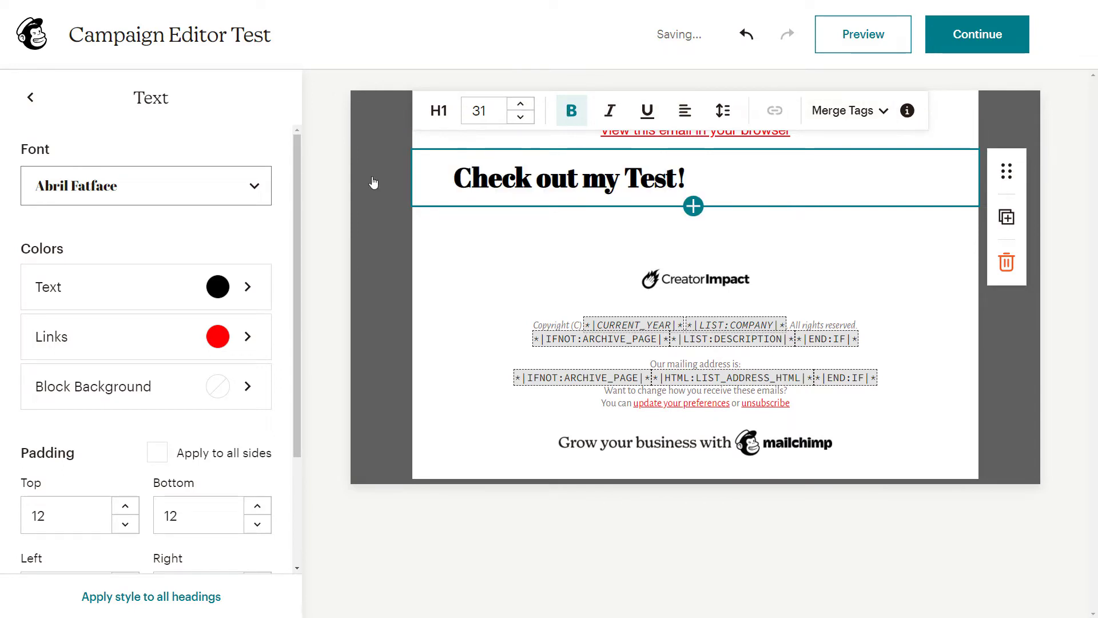
- Set the heading's text color to dark gray #252525
left_click(98, 299)
left_click(147, 240)
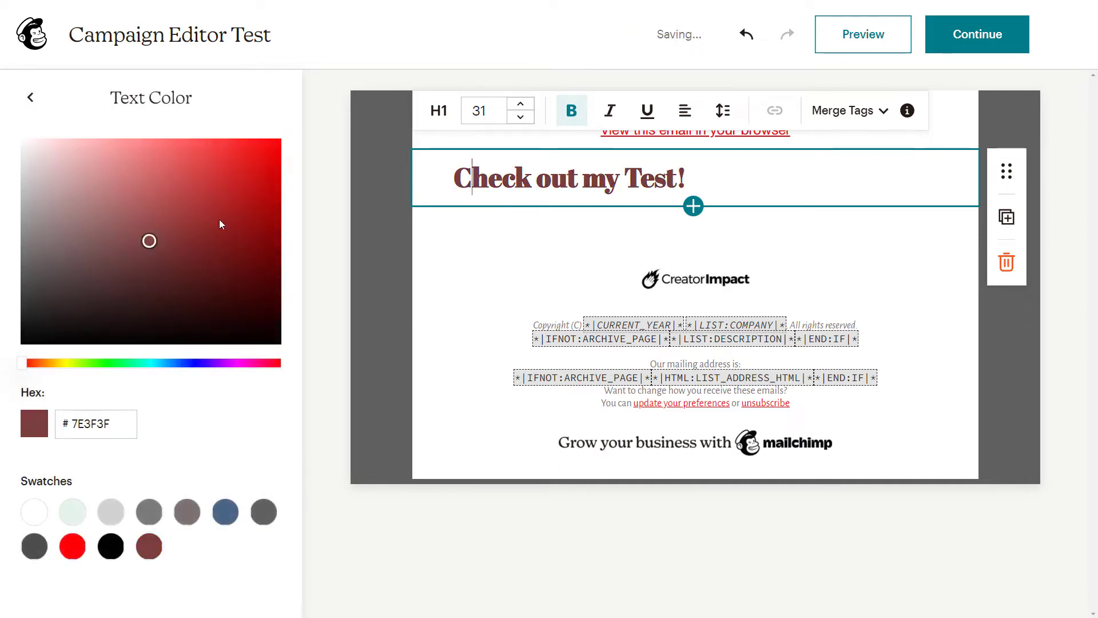
left_click(256, 200)
left_click_drag(238, 297, 19, 318)
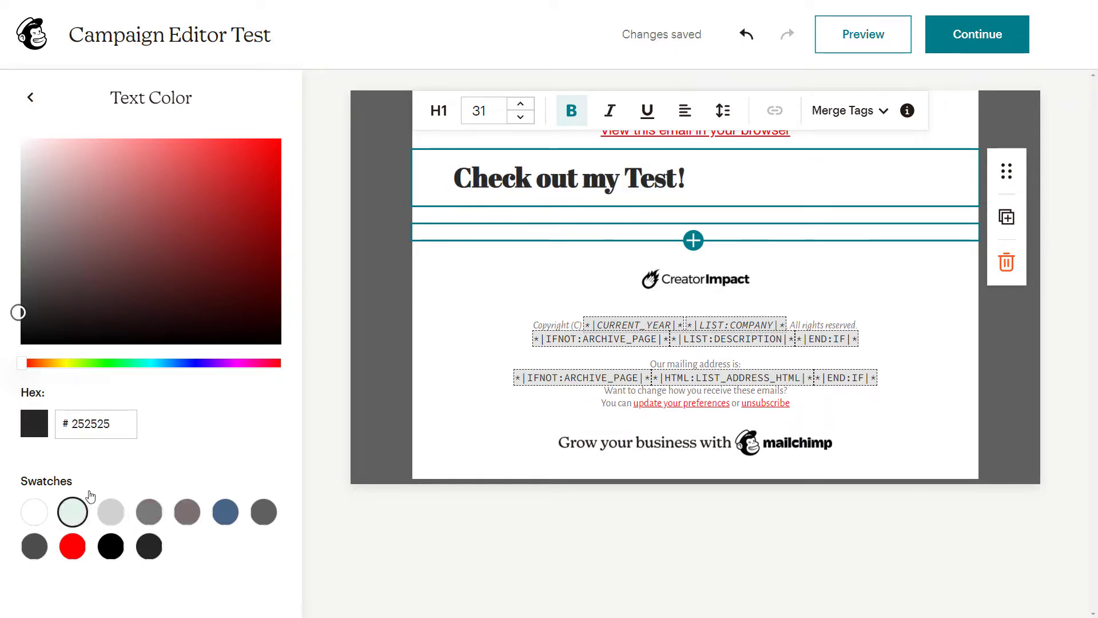
left_click(31, 104)
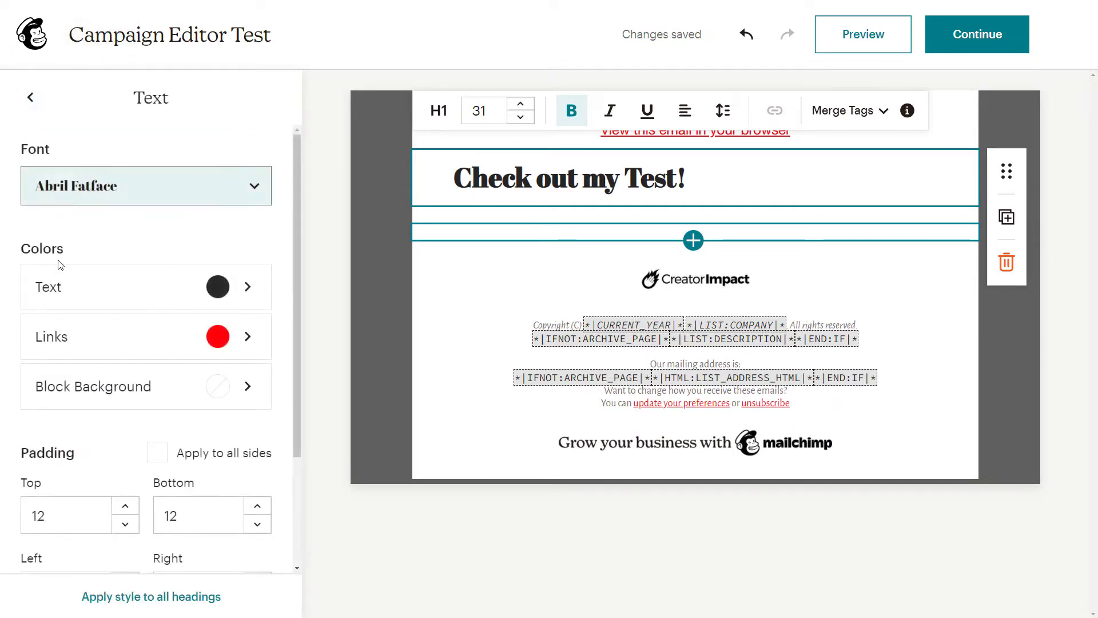
- Change the email's link color to dark blue #003D9F
left_click(76, 352)
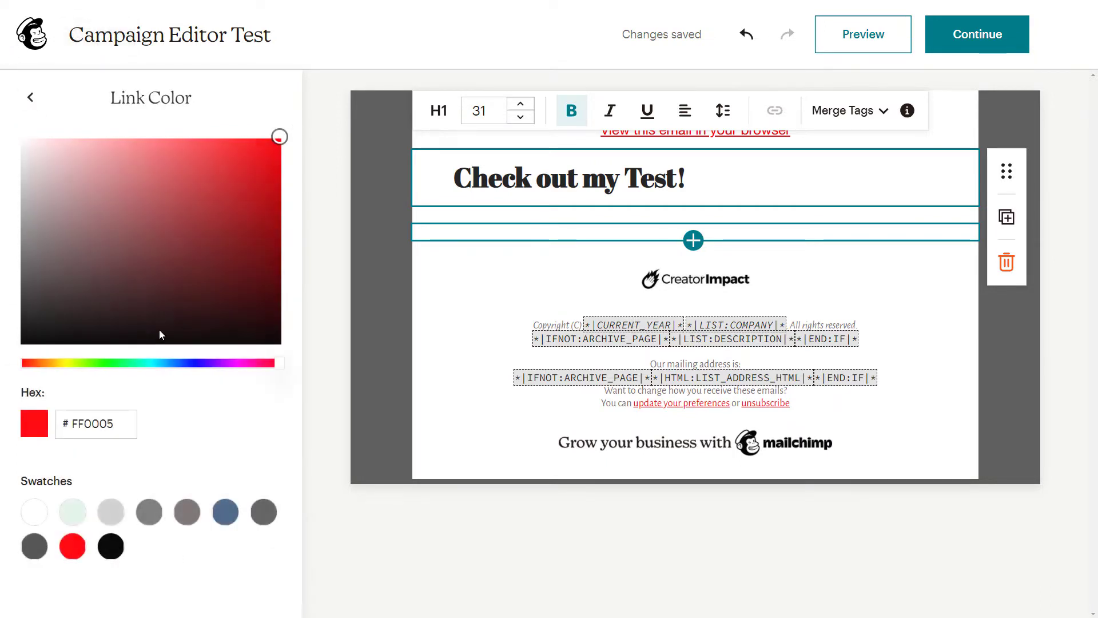
left_click(194, 250)
left_click(264, 302)
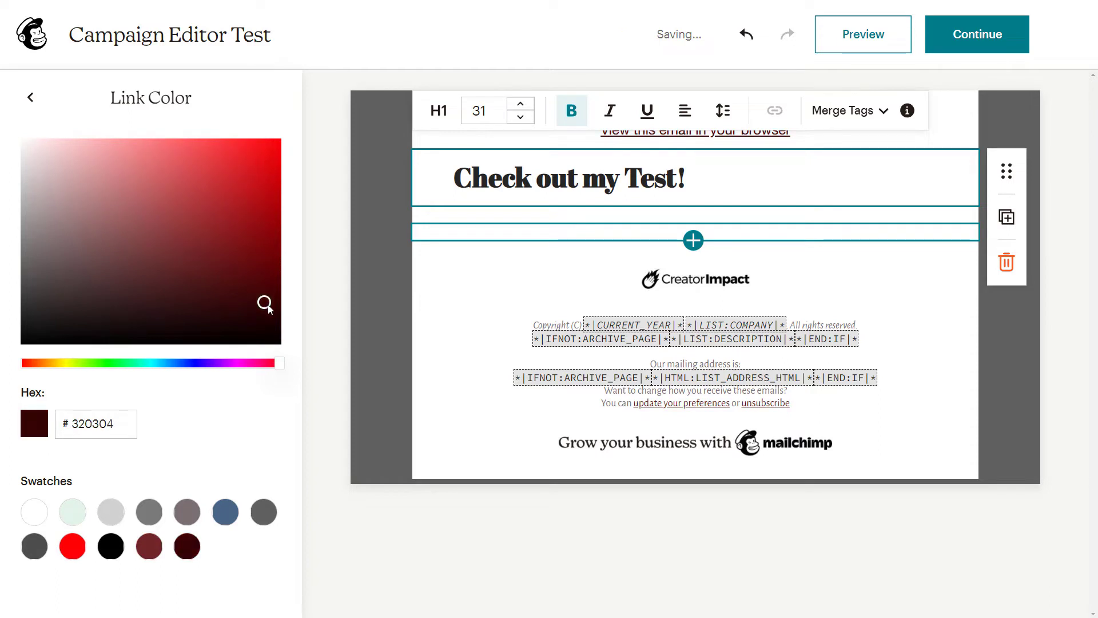
left_click(246, 235)
left_click(179, 363)
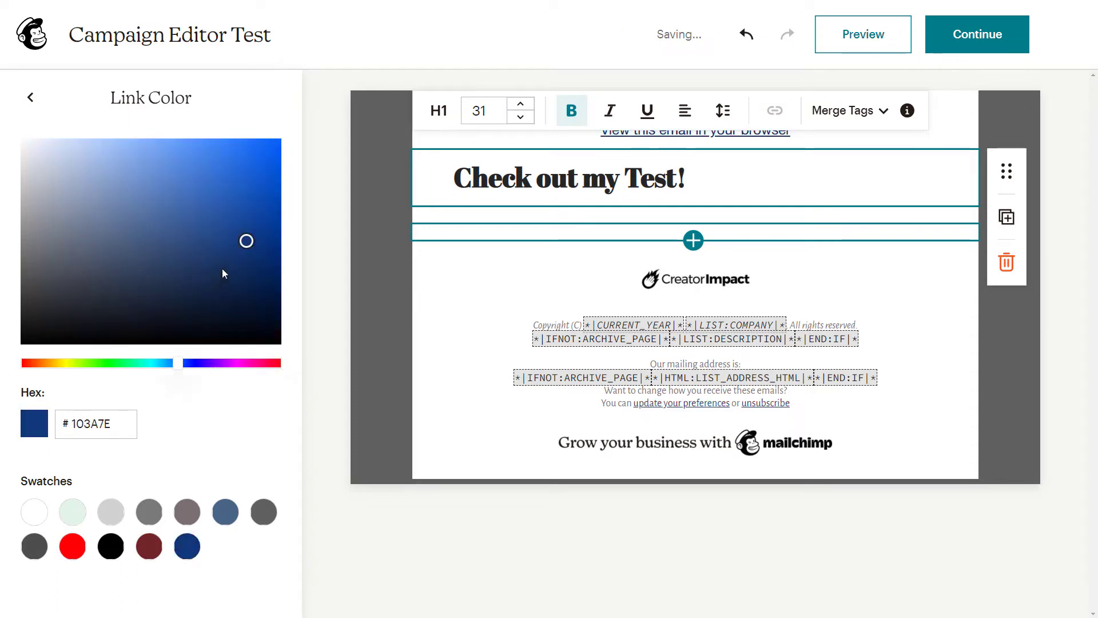
left_click(320, 221)
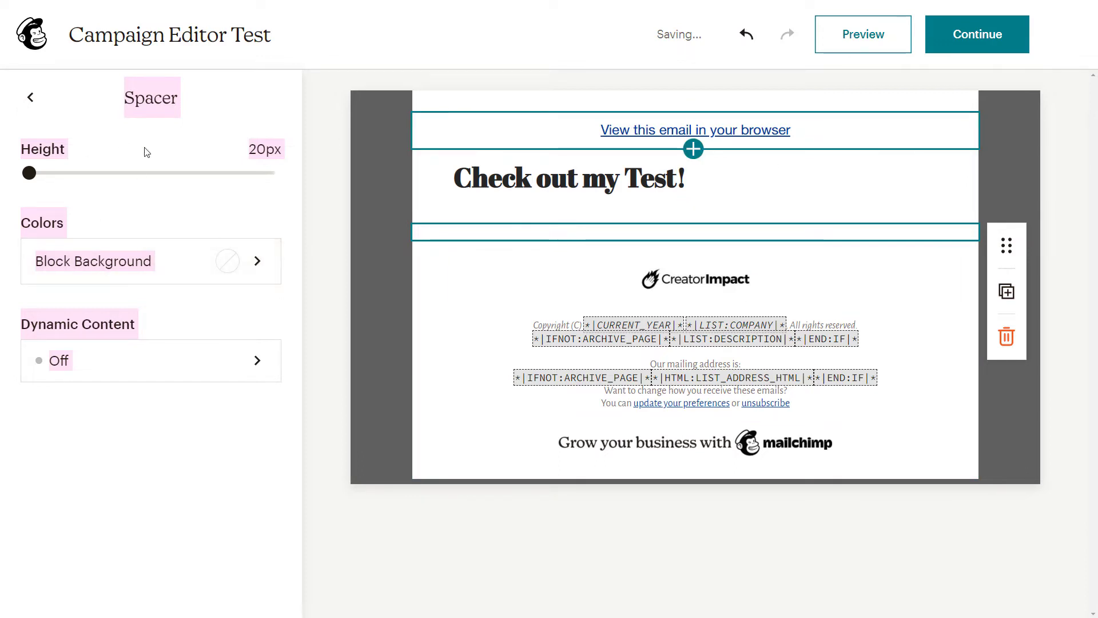
- Set the link color back to bright red #FF0004 from the heading's color settings
left_click(628, 189)
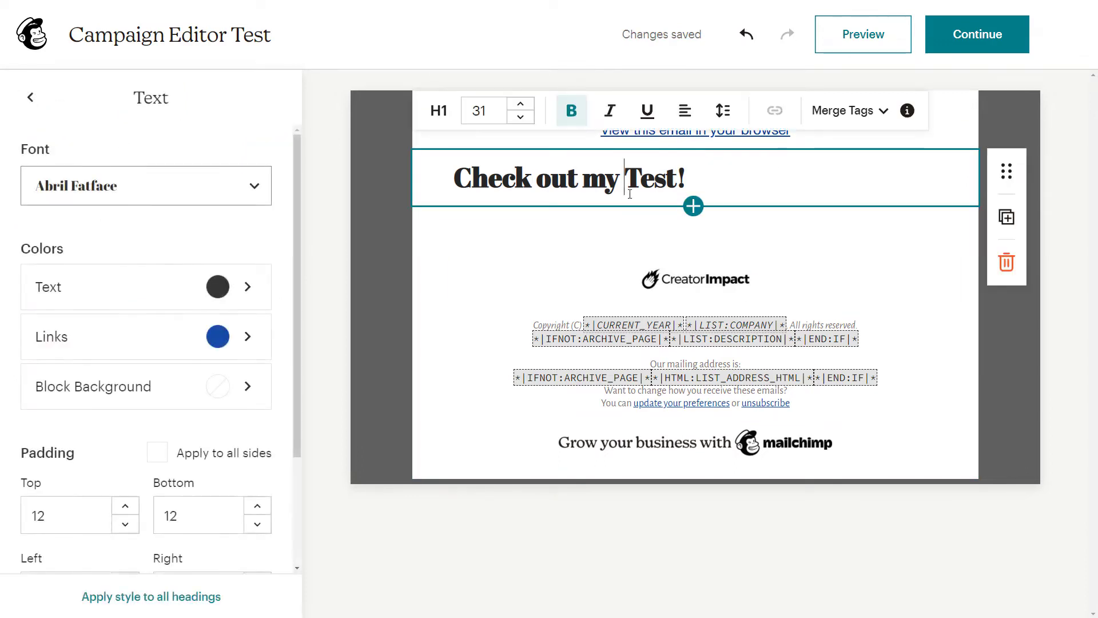
left_click(243, 339)
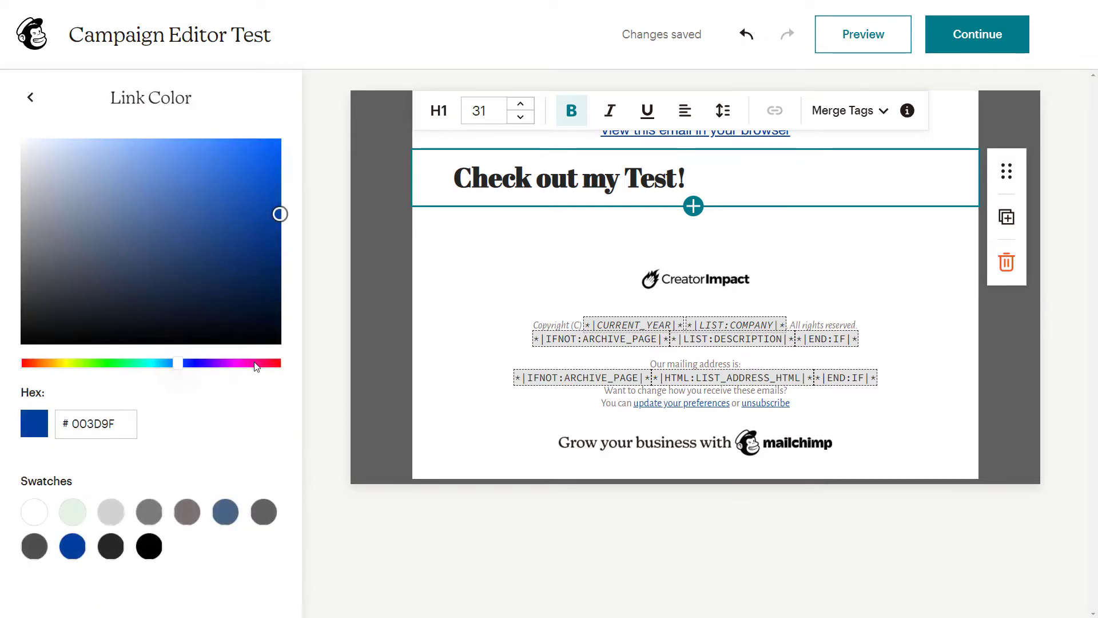
left_click_drag(255, 366, 293, 367)
left_click_drag(239, 209, 297, 115)
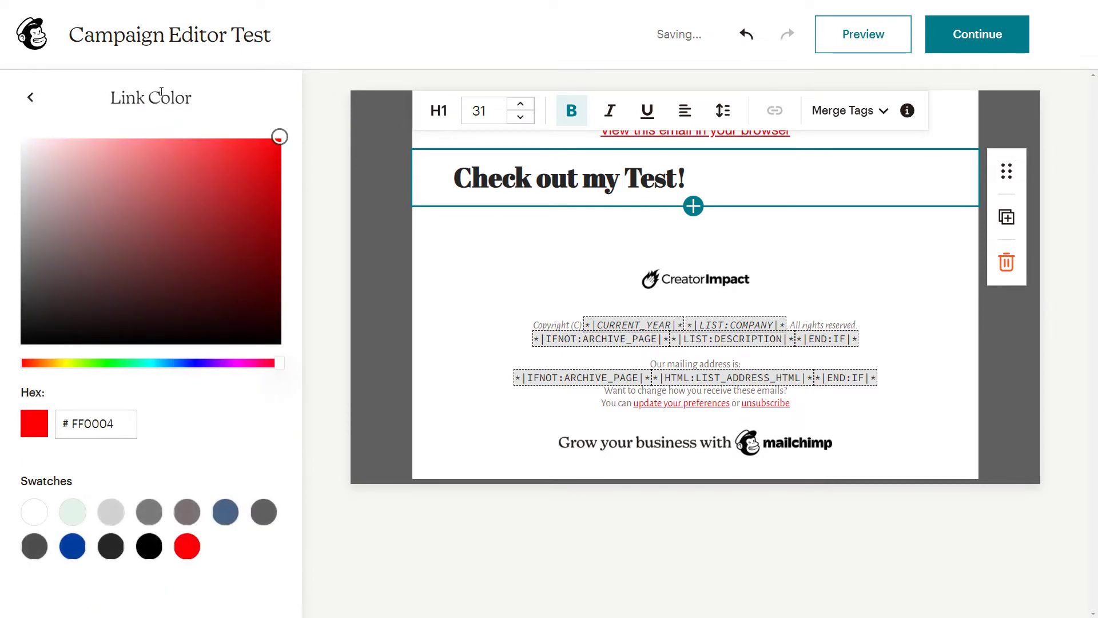
left_click(23, 102)
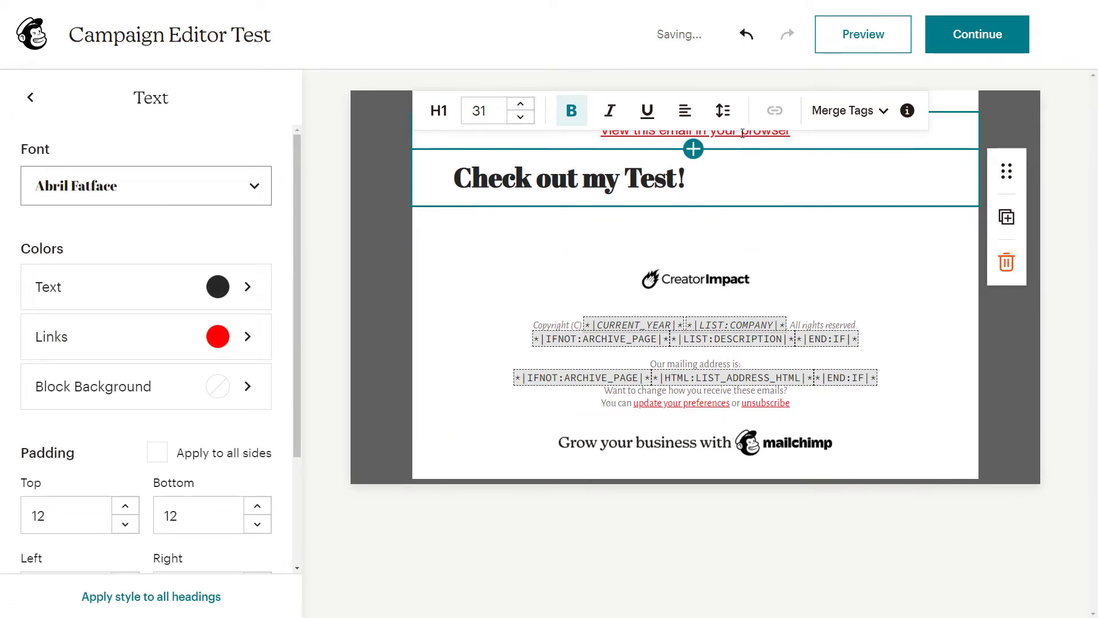
- Set the heading's block background to black #000000
left_click(182, 399)
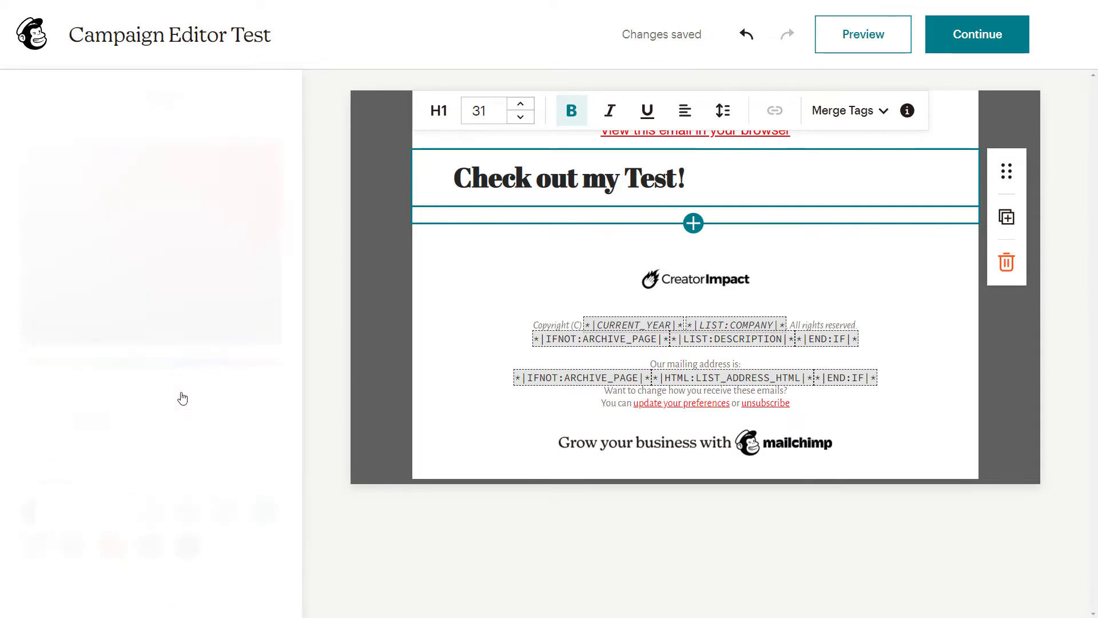
left_click_drag(89, 322, 19, 342)
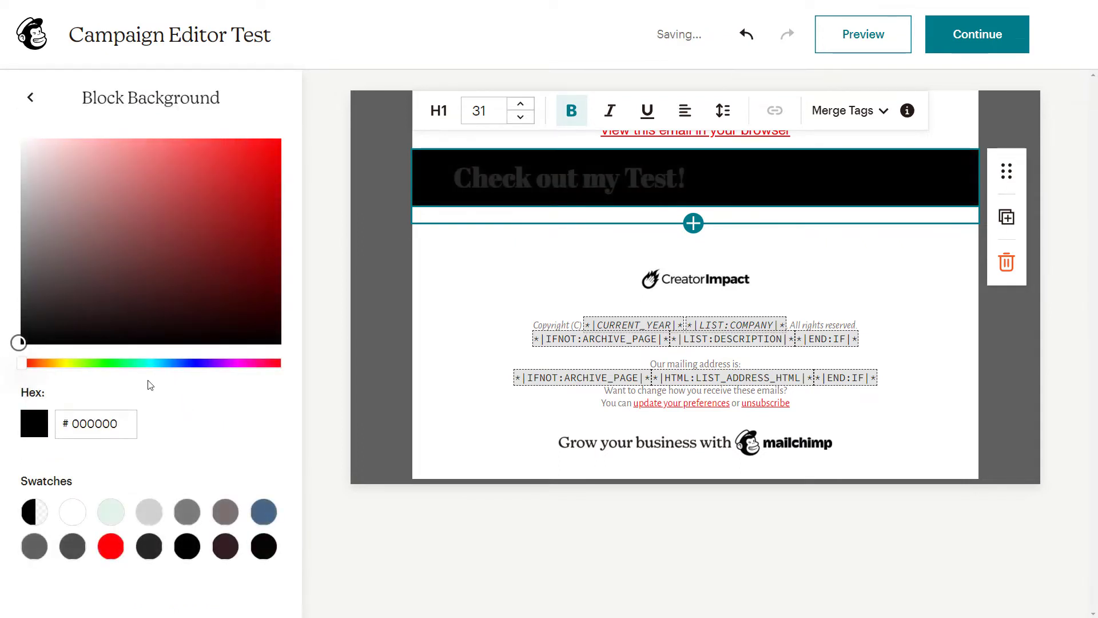
left_click(30, 97)
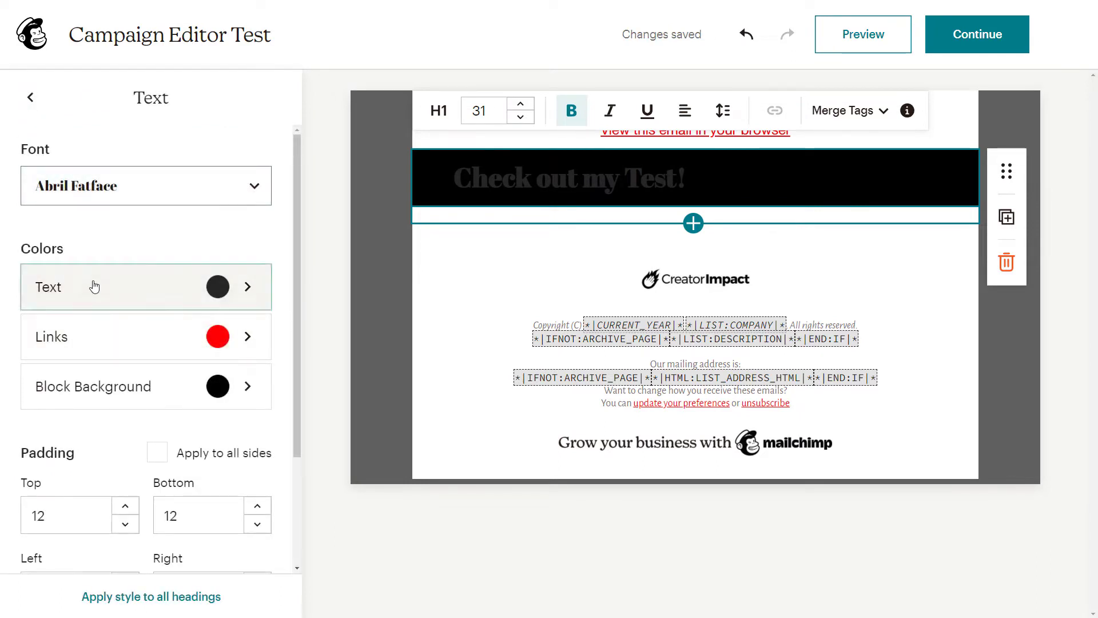
- Set the heading's text color to white #FFFFFF so it contrasts with the black block background
left_click(94, 286)
left_click_drag(92, 260, 17, 135)
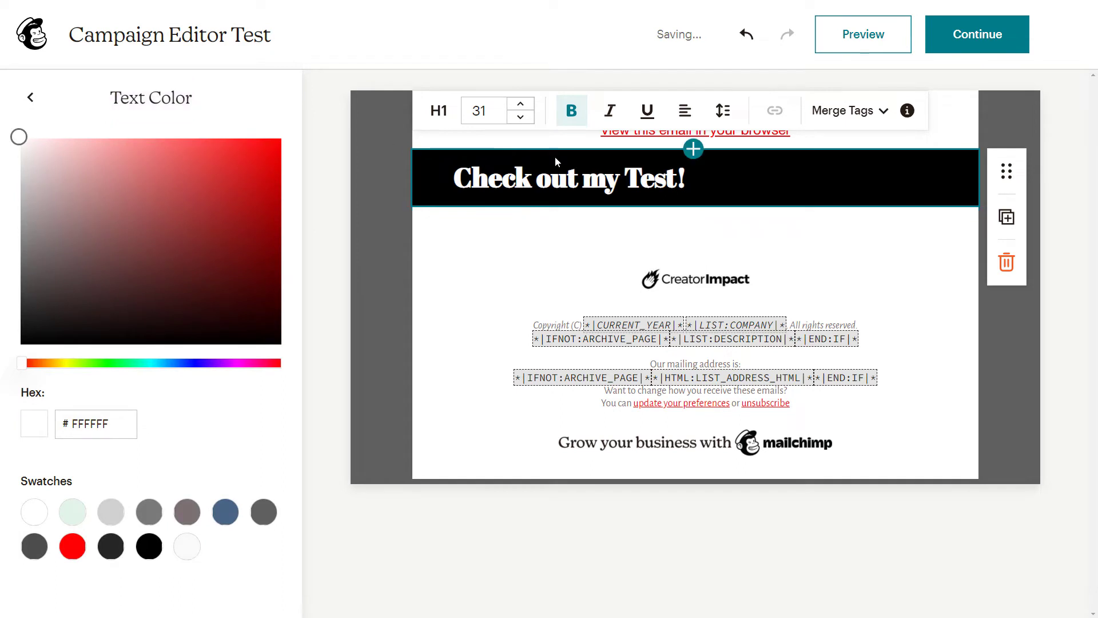
left_click(32, 98)
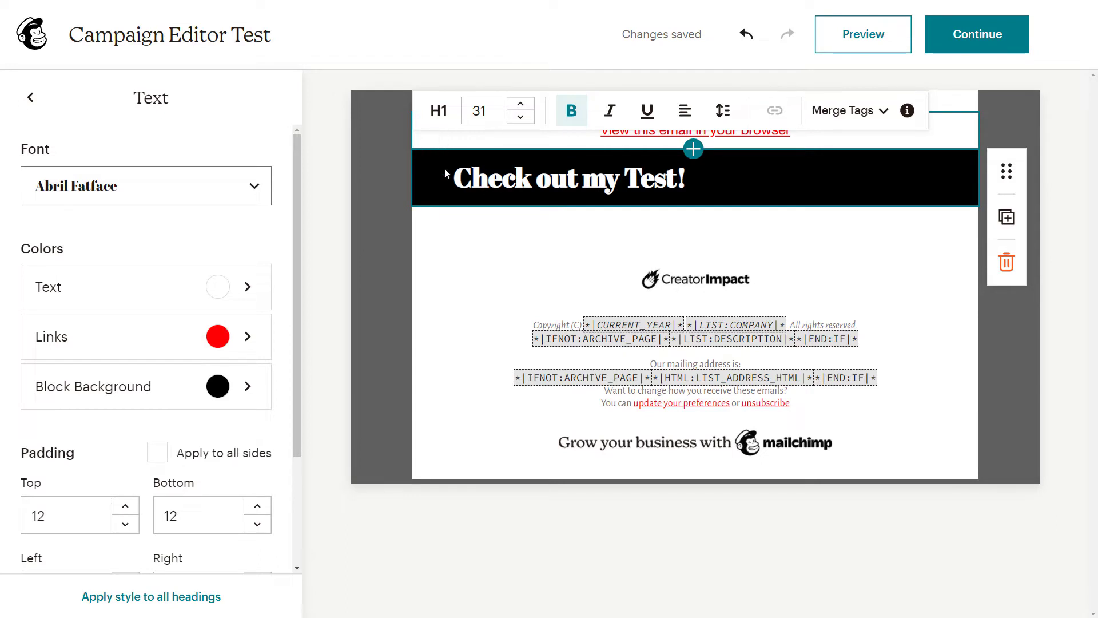
- Review the heading block's padding options and open its Dynamic Content settings
scroll(268, 464, "down", 2)
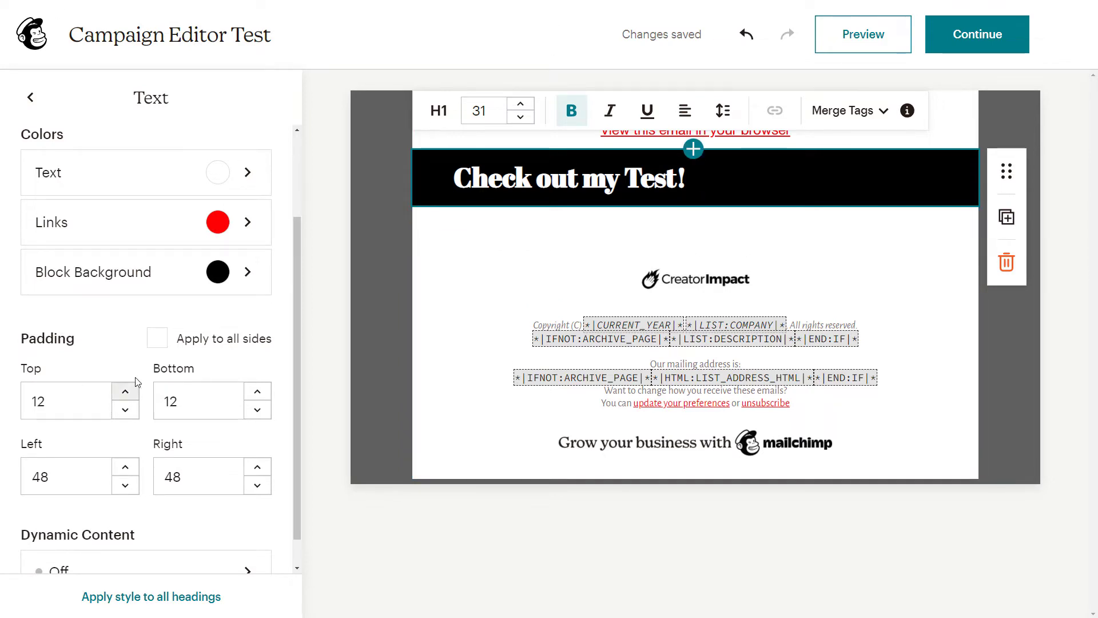
scroll(152, 375, "down", 1)
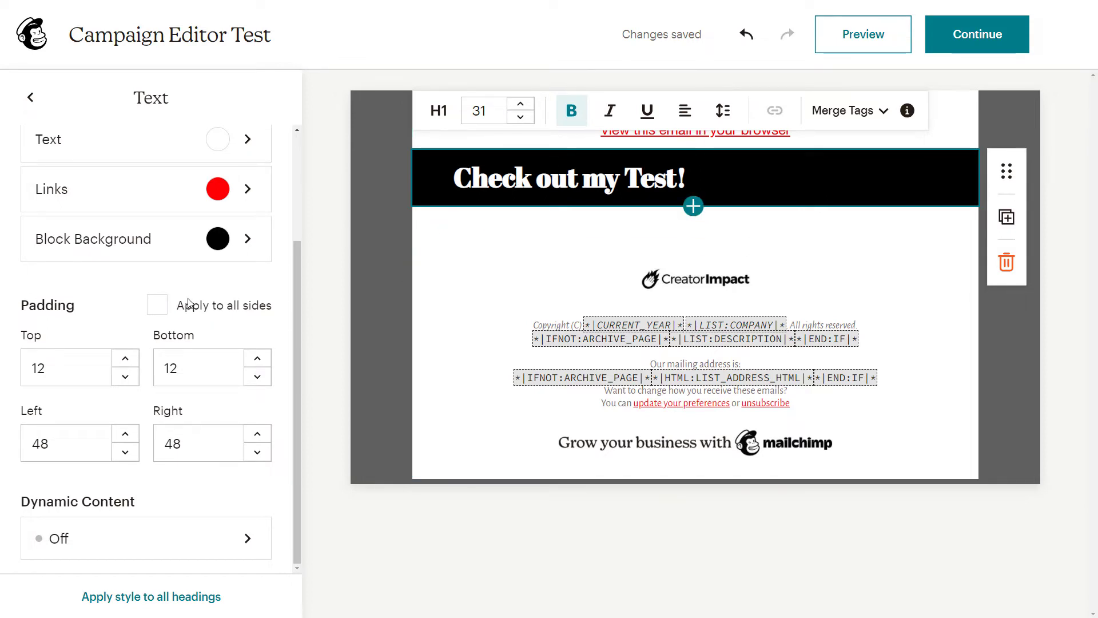
left_click(106, 538)
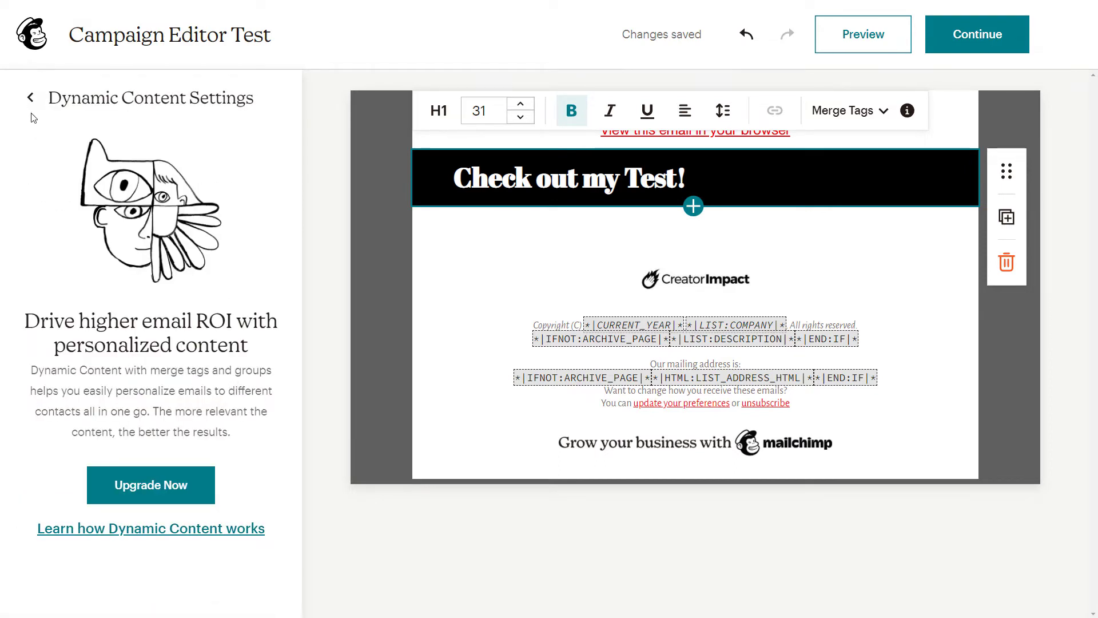
left_click(31, 97)
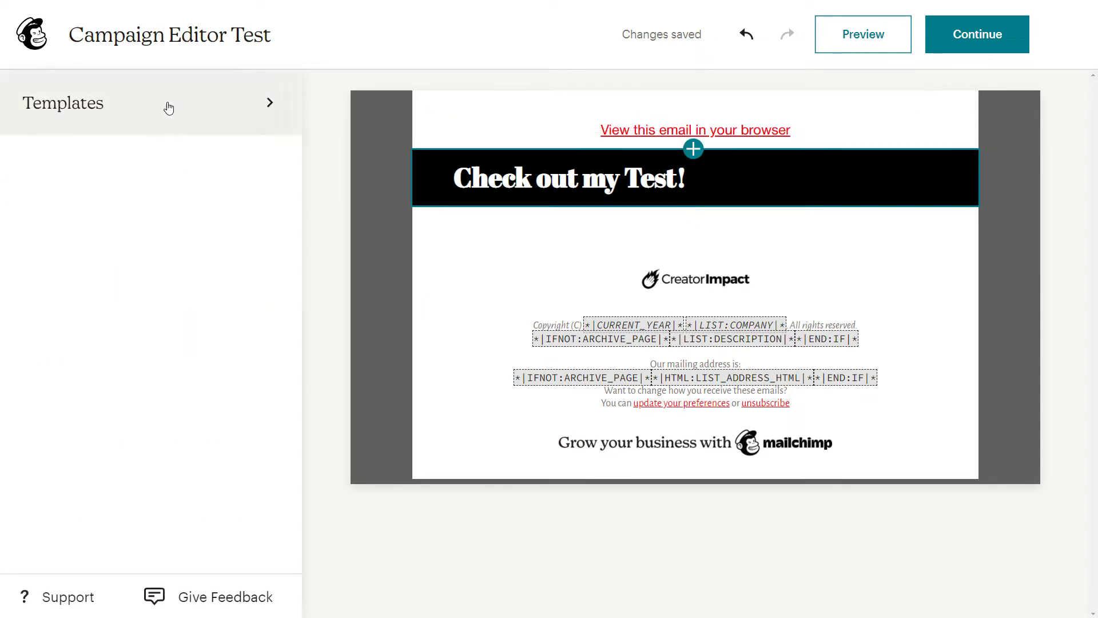
- Remove the bold formatting from the "Check out my Test!" heading text
left_click(657, 195)
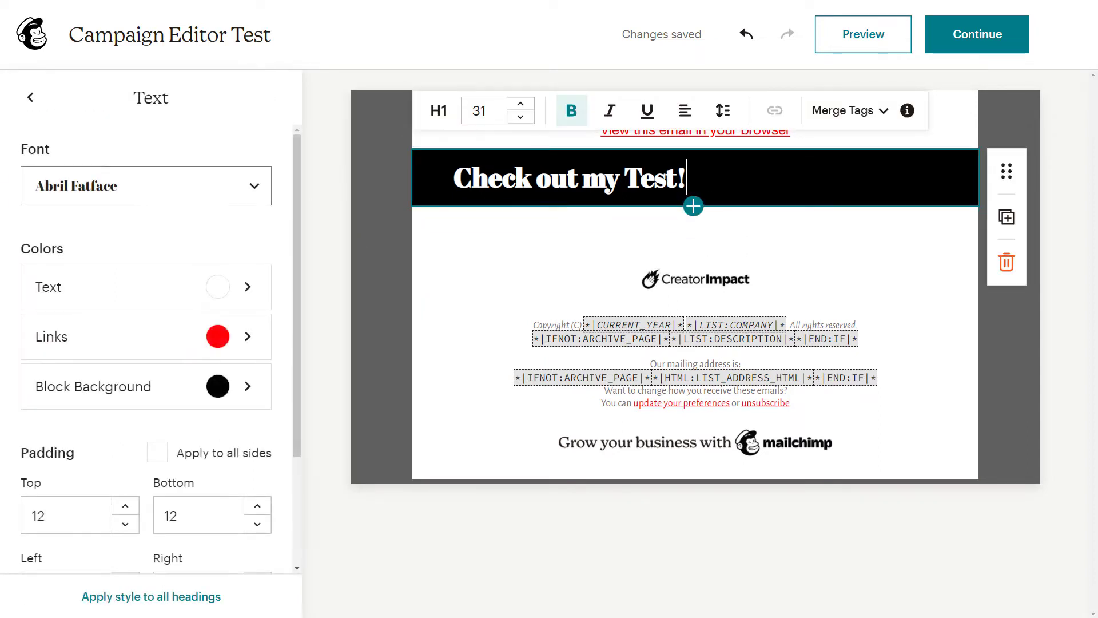
left_click_drag(451, 195, 686, 185)
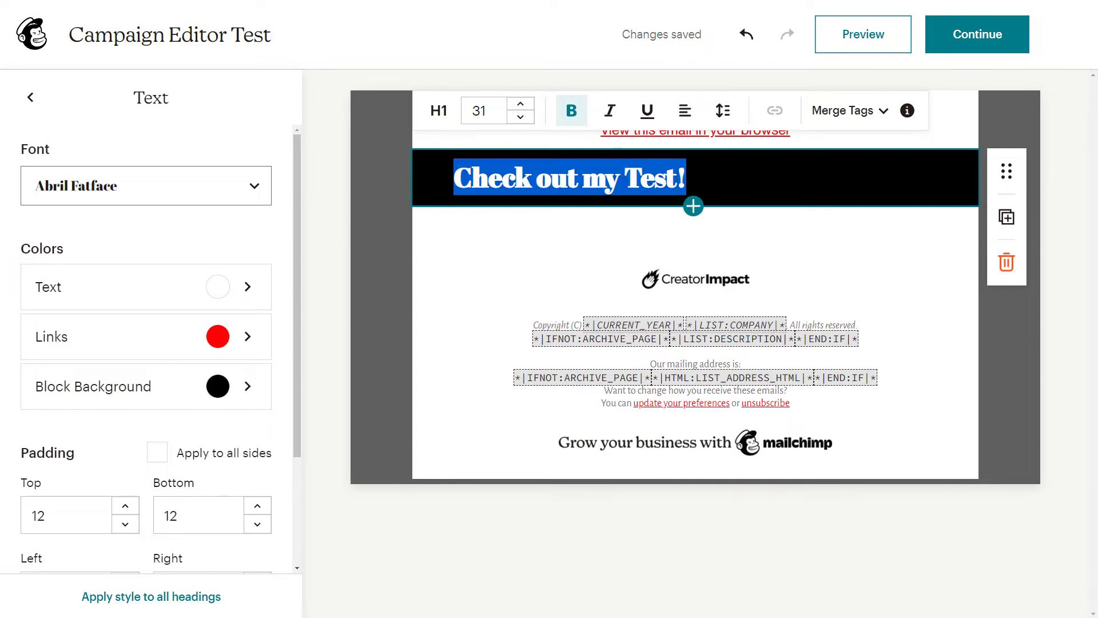
left_click(687, 185)
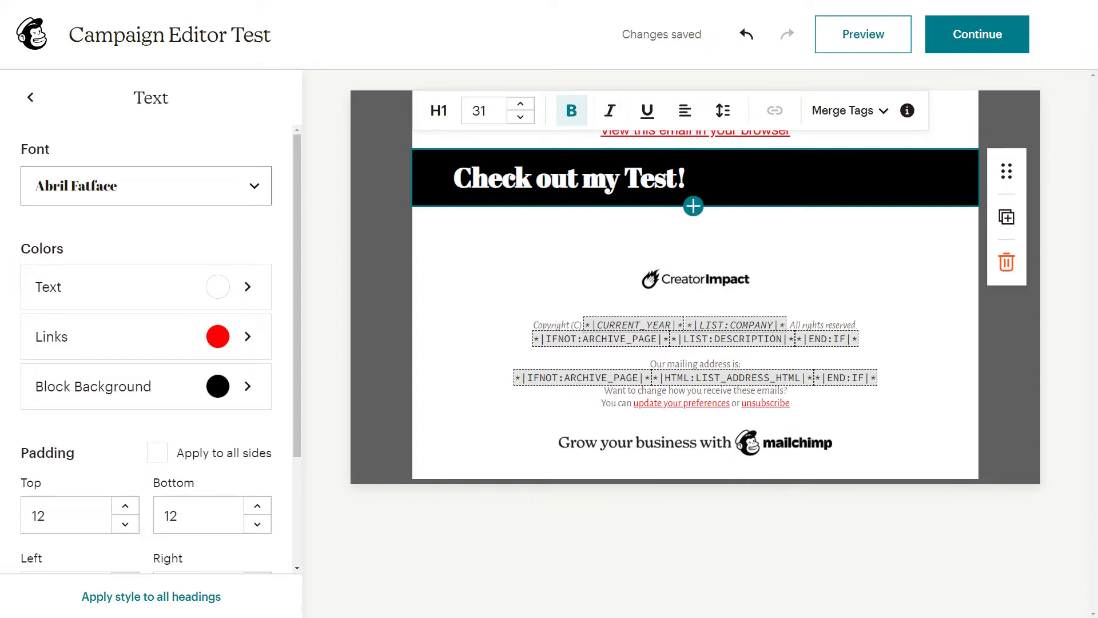
left_click_drag(444, 182, 687, 181)
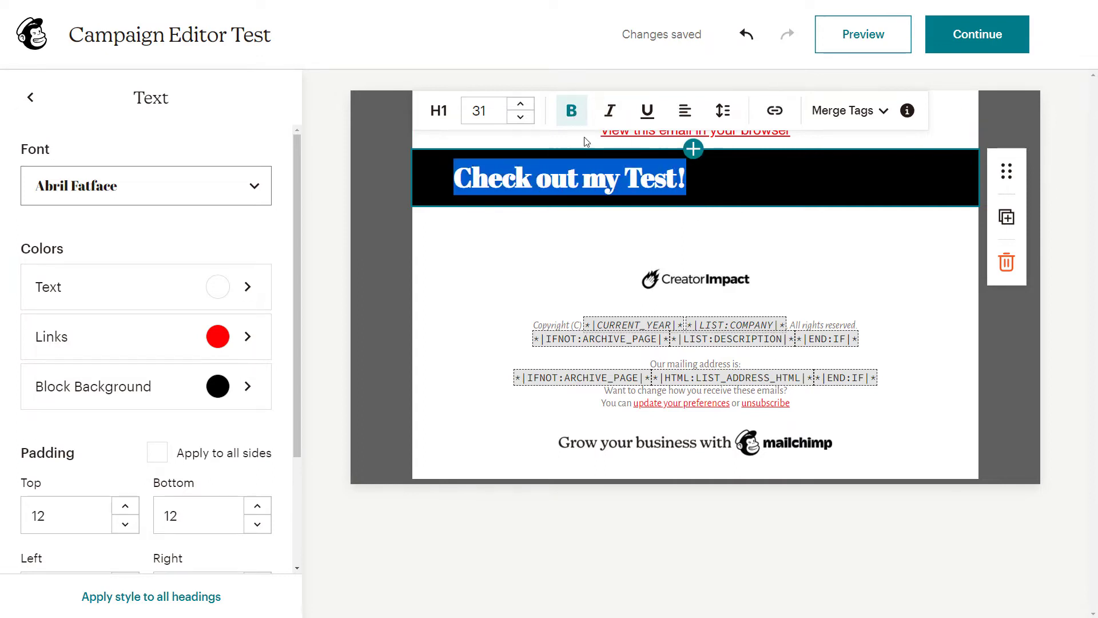
left_click(569, 117)
left_click(569, 116)
left_click(634, 180)
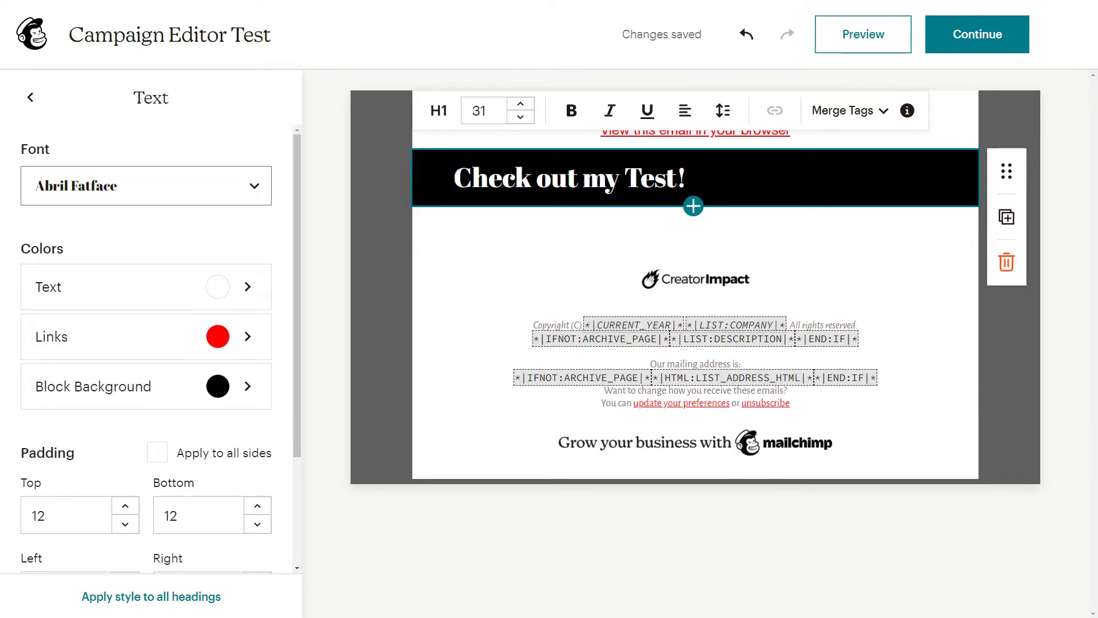
- Reduce the heading's font size to 26
mouse_move(687, 178)
left_mouse_down()
mouse_move(488, 178)
mouse_move(687, 178)
left_mouse_up()
left_click(520, 116)
left_click(521, 116)
left_click(520, 116)
left_click(520, 116)
left_click(521, 116)
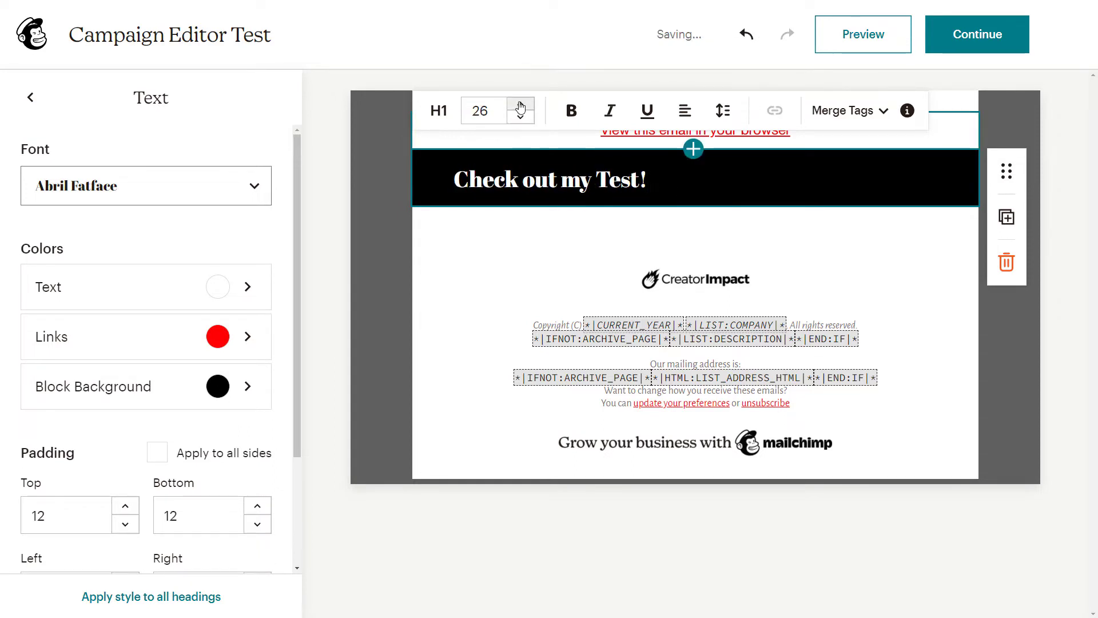
- Raise the heading's font size back to 31
left_click(520, 105)
left_click(521, 105)
left_click(521, 105)
left_click(521, 105)
left_click(521, 106)
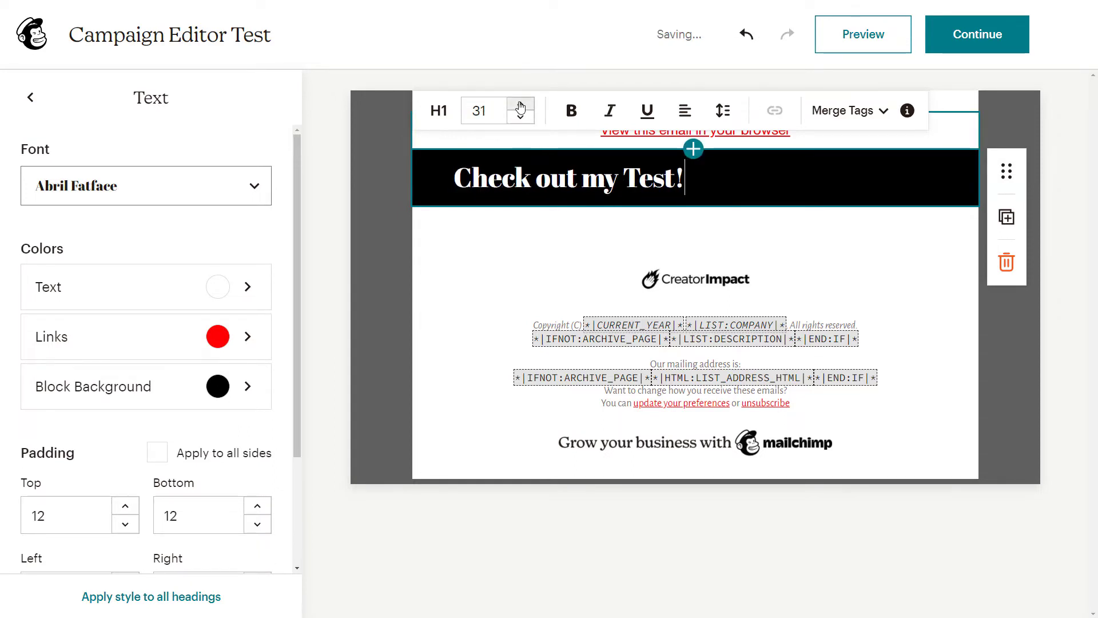
- Try the Heading 3 style on the heading and switch it back to Heading 1
left_click(440, 111)
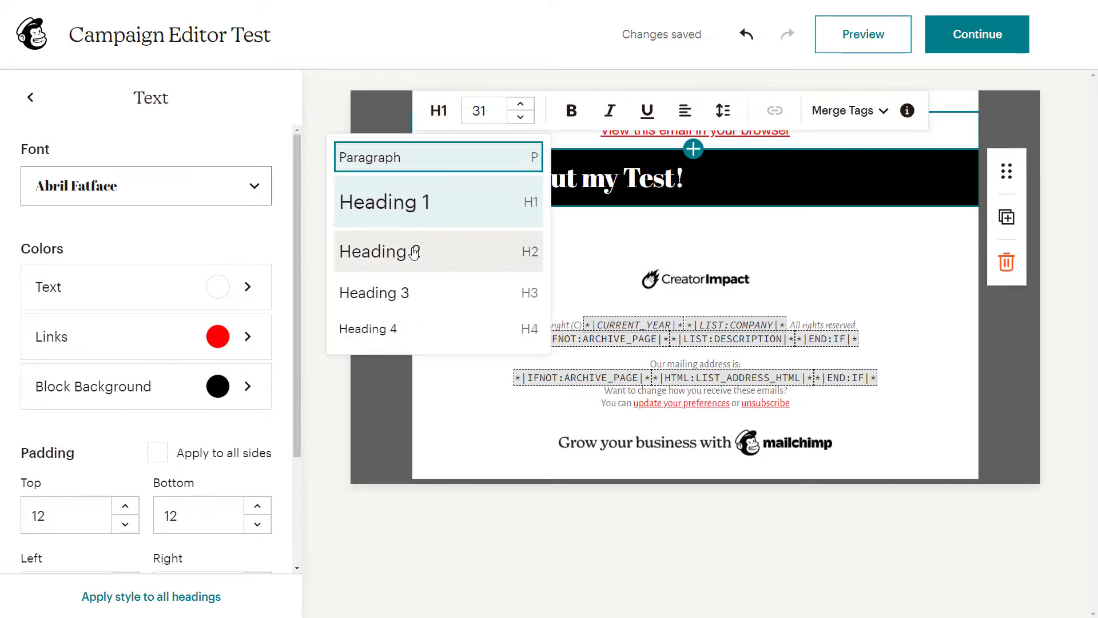
left_click(407, 289)
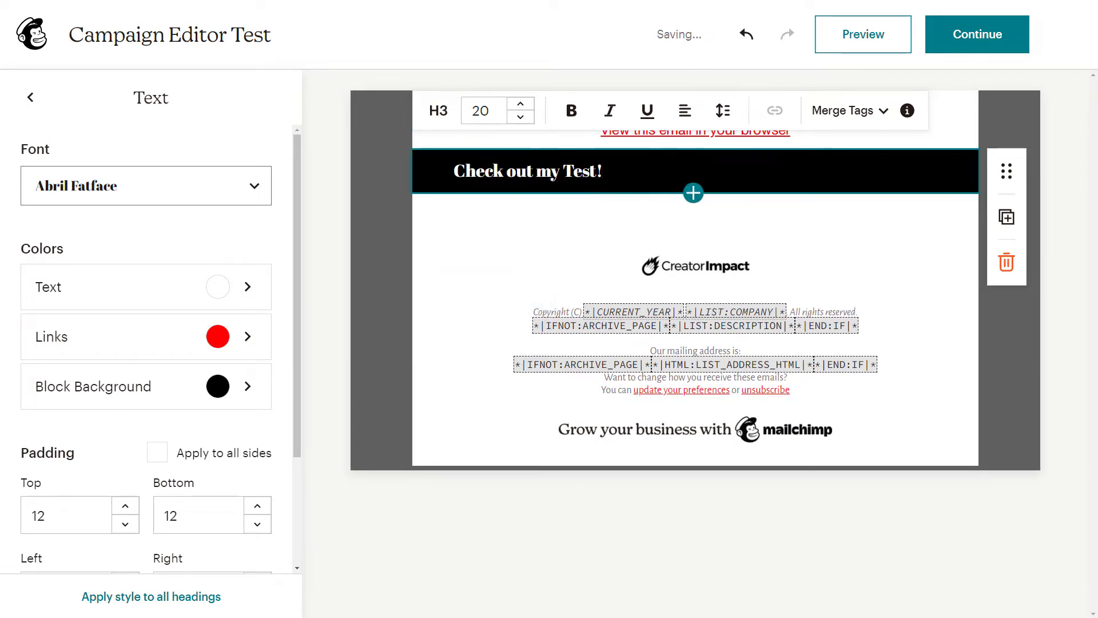
left_click(439, 110)
left_click(366, 202)
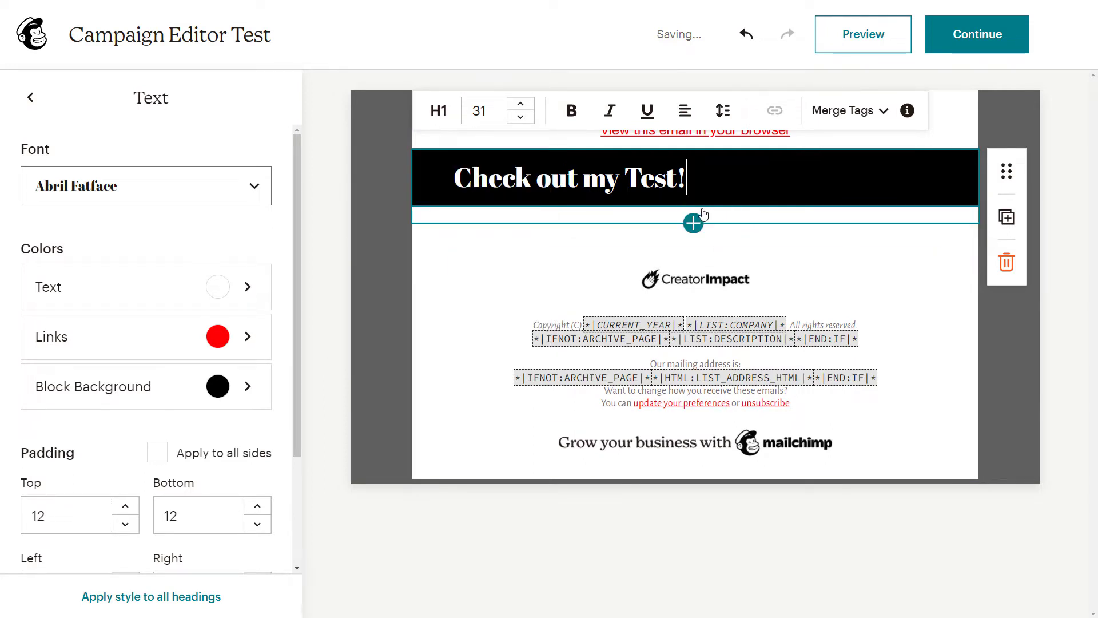
- Try italic and underline formatting on the full heading text and remove both again
left_click_drag(686, 178, 452, 178)
left_click(573, 111)
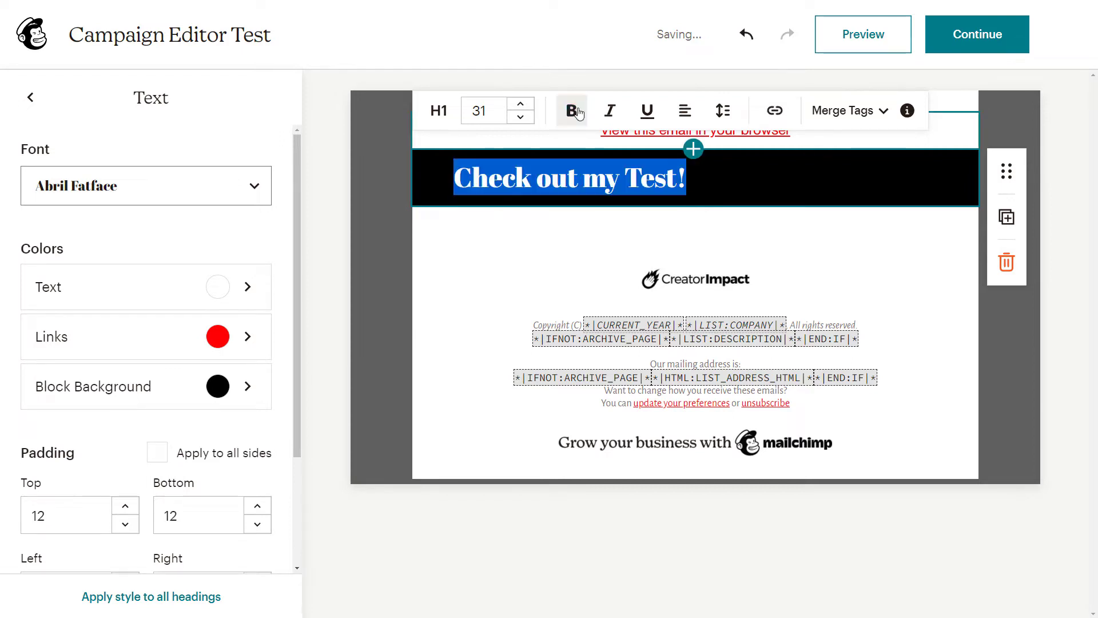
left_click(610, 111)
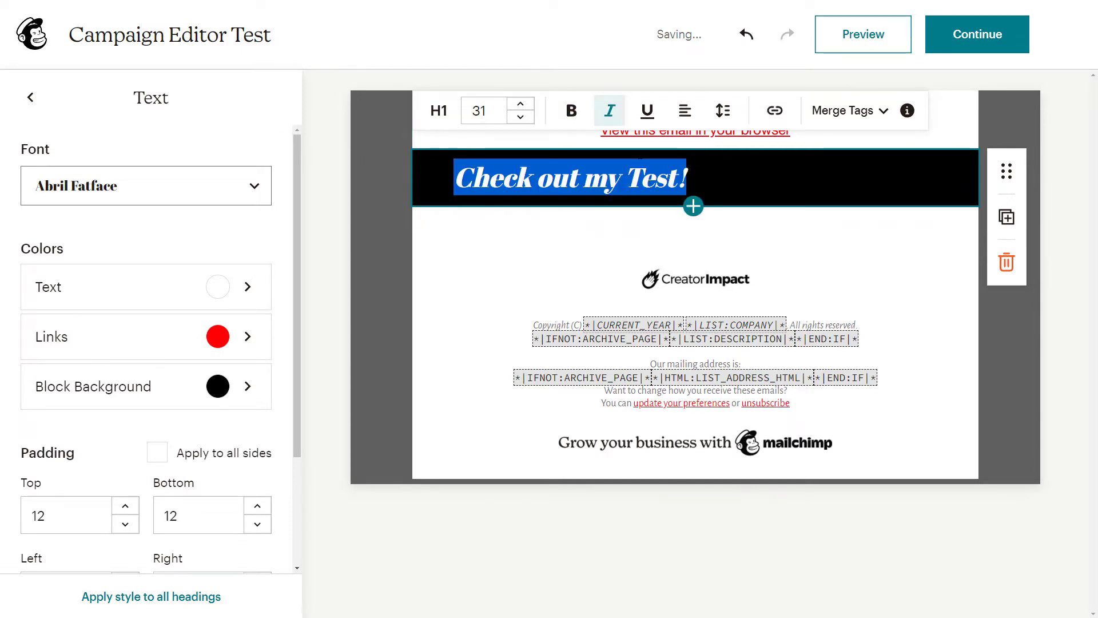
left_click(609, 110)
left_click(646, 111)
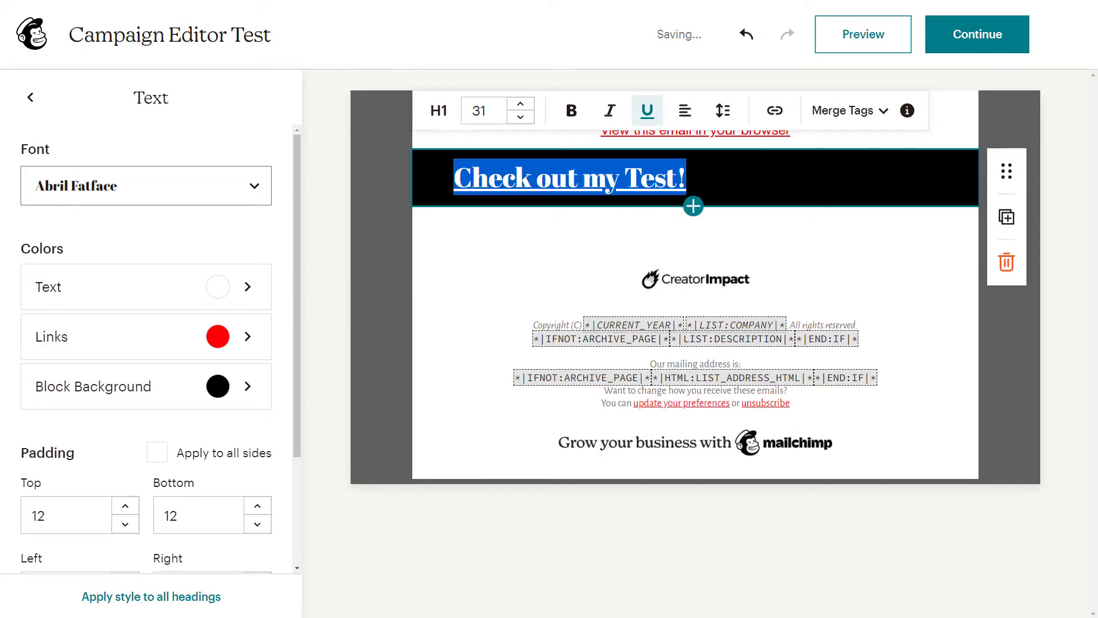
left_click(646, 111)
- Center the heading text and set its line spacing to 1.5
left_click(685, 111)
left_click(683, 68)
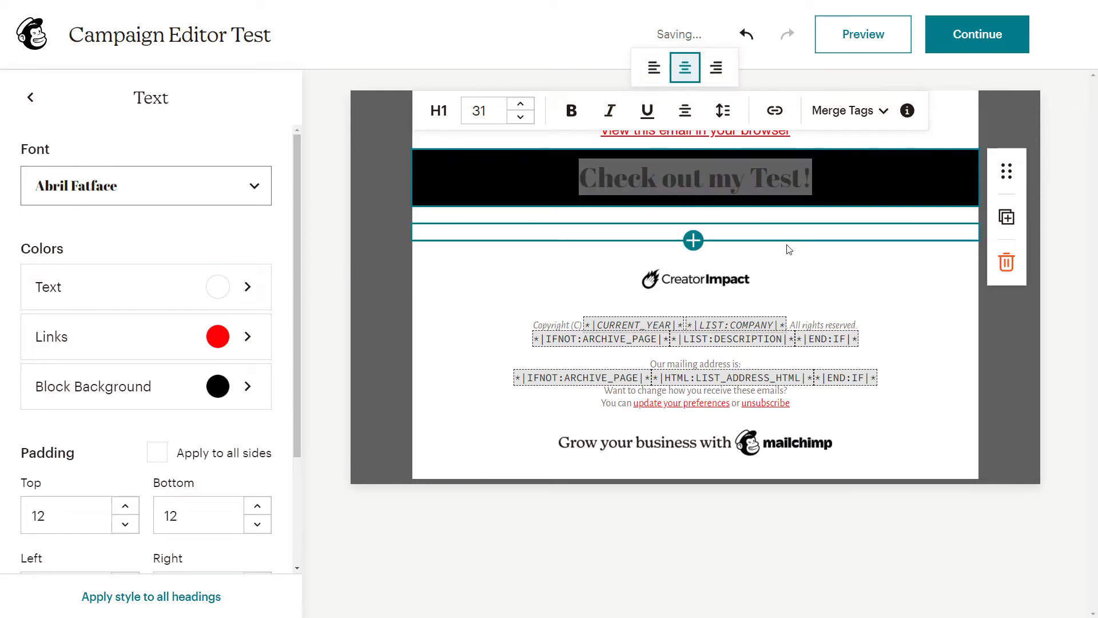
left_click(722, 111)
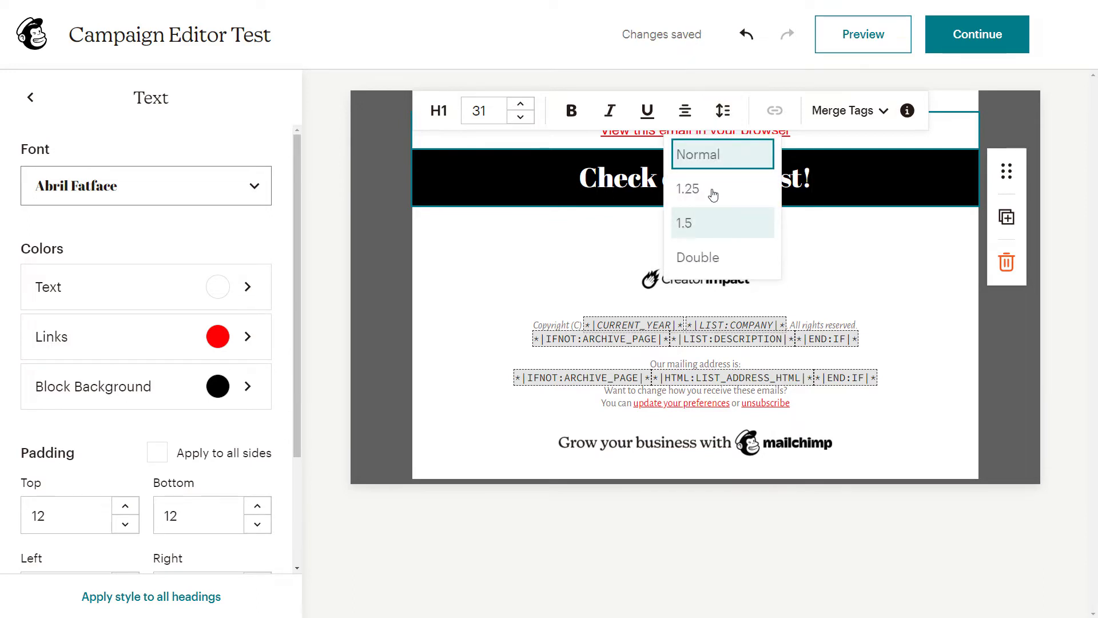
left_click(704, 223)
- Add the paragraph "Second Line" below the heading in the same text block
key("Return")
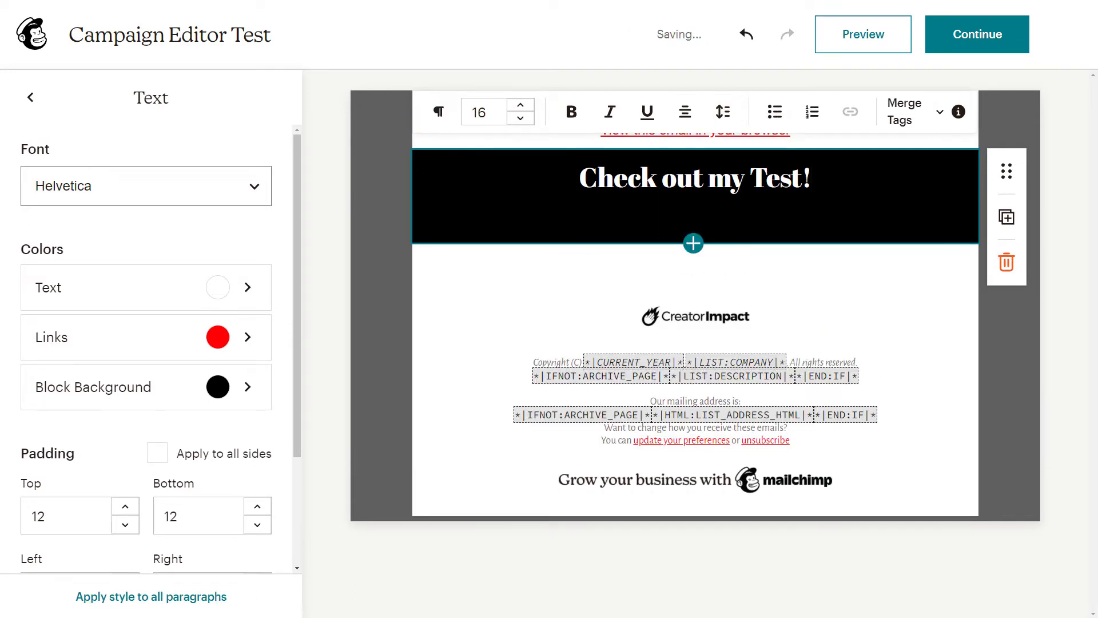
type("s")
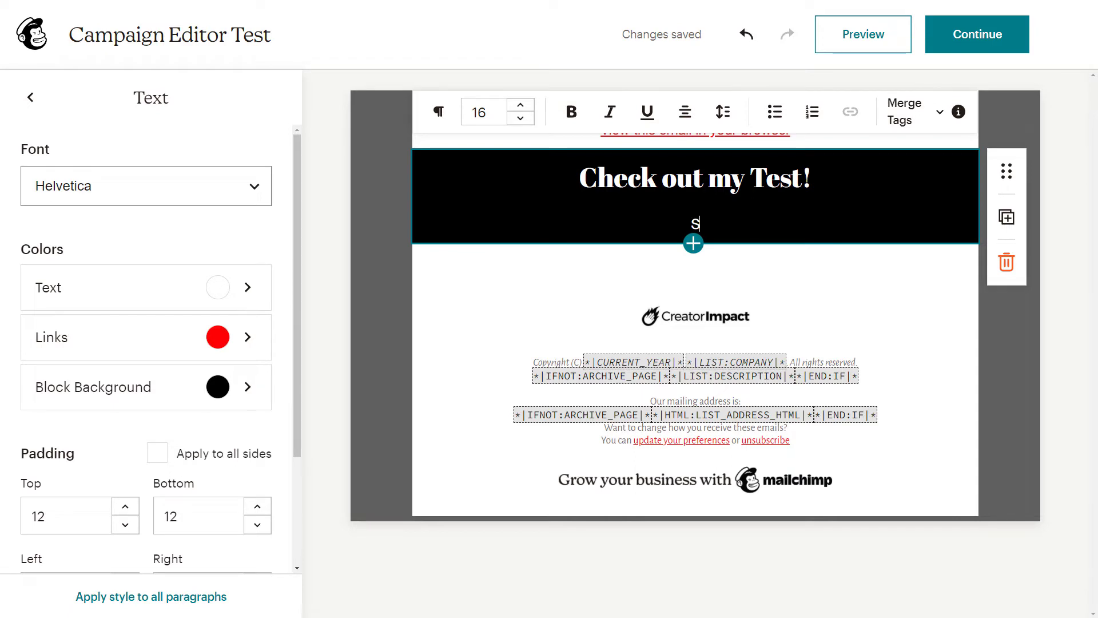
type("econd Line")
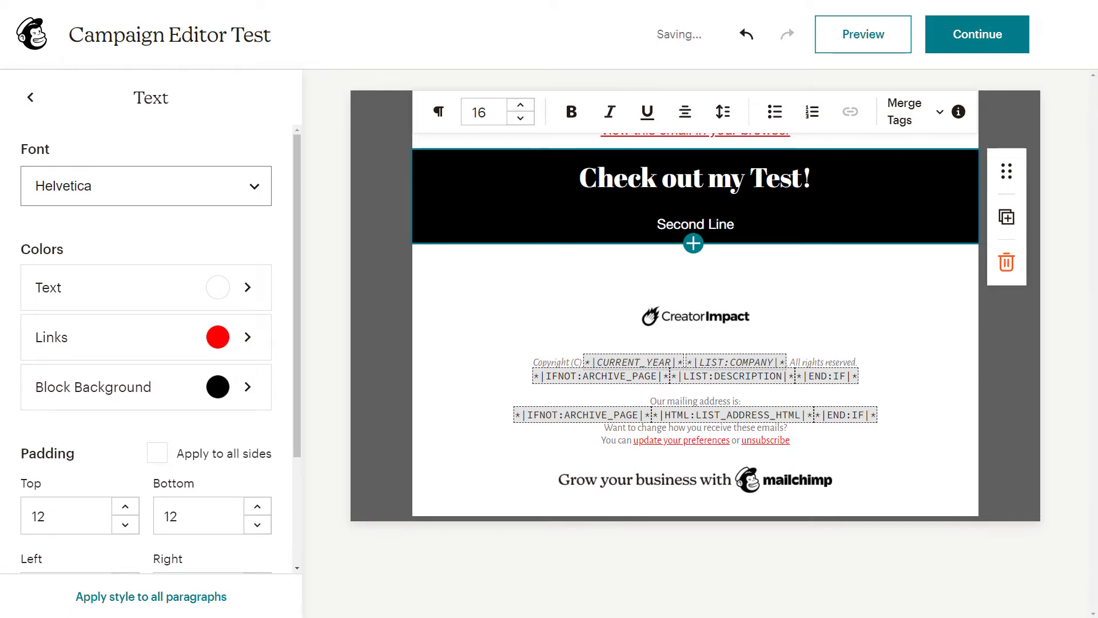
- Try the Heading 1 style on the "Second Line" text and return it to Paragraph
left_click_drag(735, 225, 656, 224)
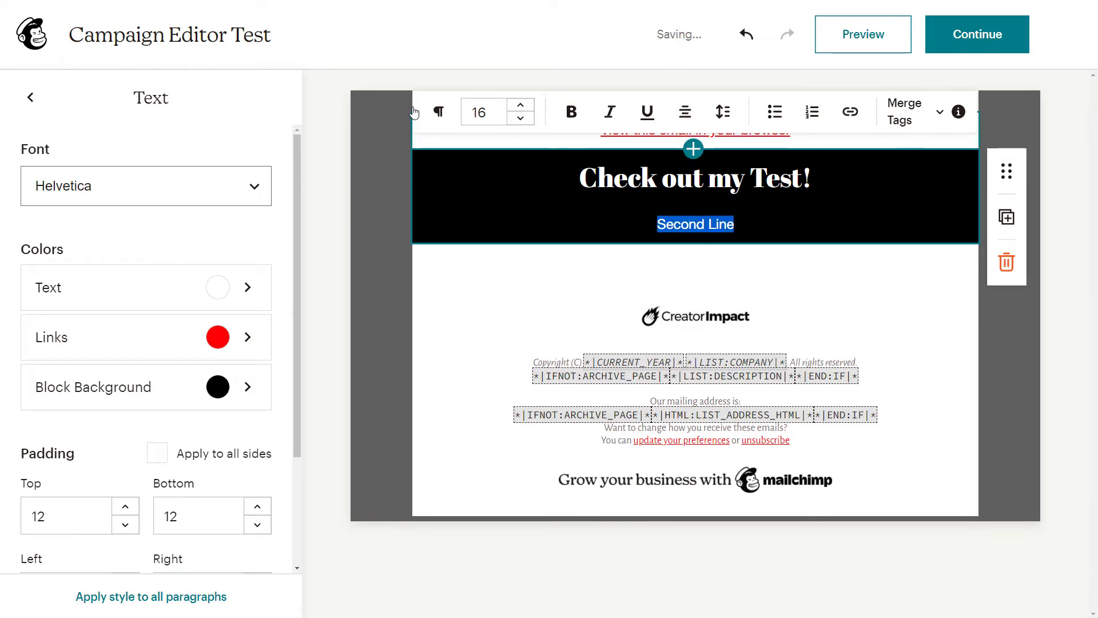
left_click(439, 113)
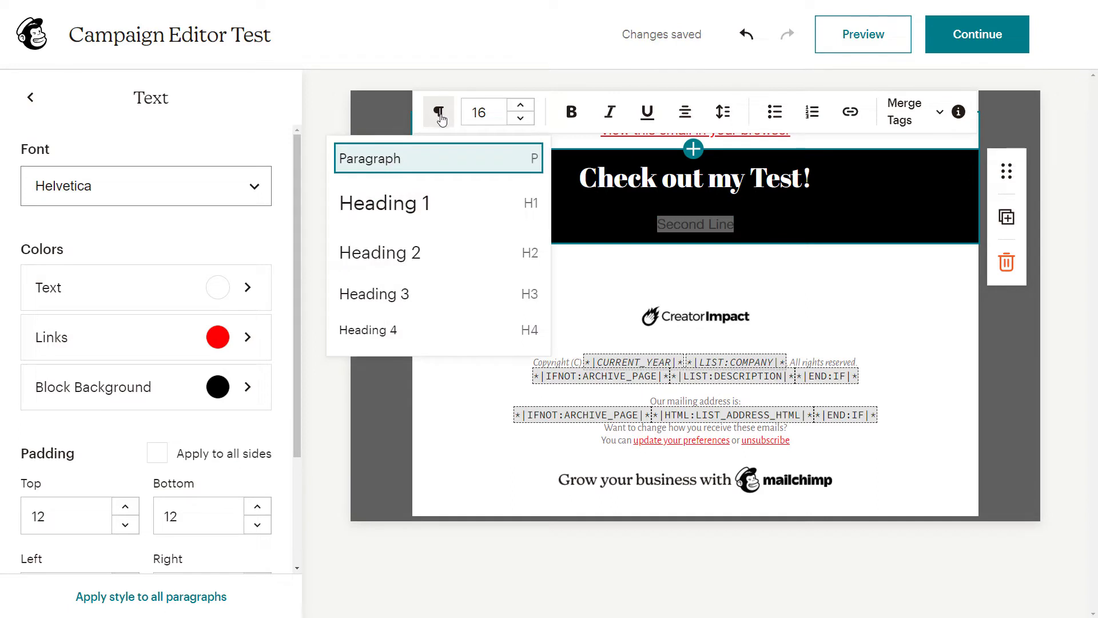
left_click(400, 208)
left_click(395, 156)
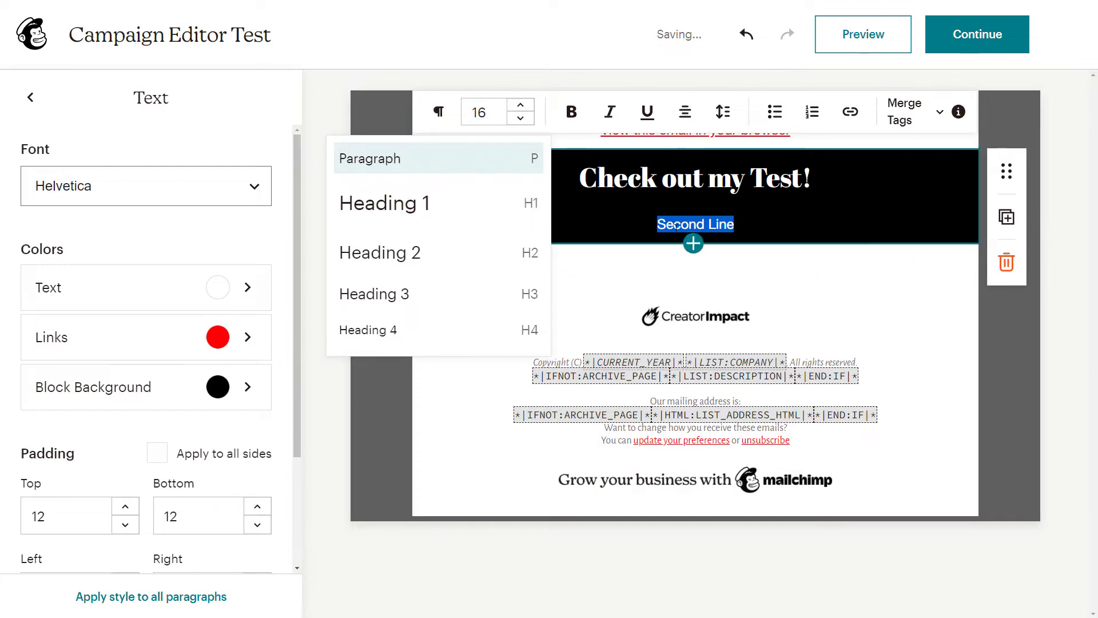
- Set the line spacing of the heading and the "Second Line" paragraph to 1.25
left_click(657, 223)
left_click_drag(719, 223, 708, 179)
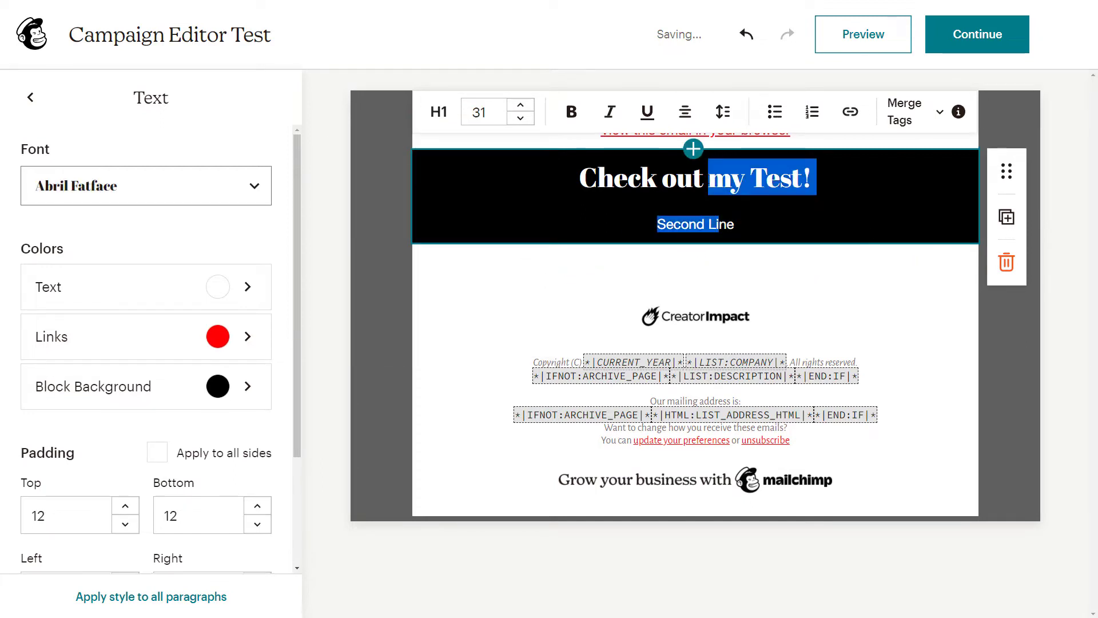
left_click(723, 111)
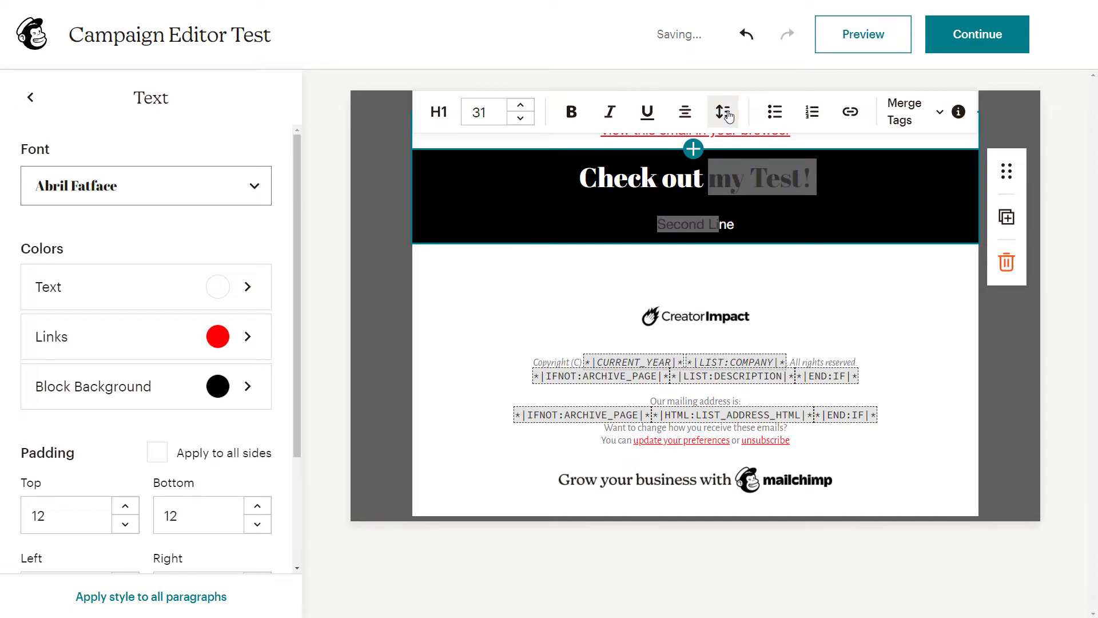
left_click(715, 190)
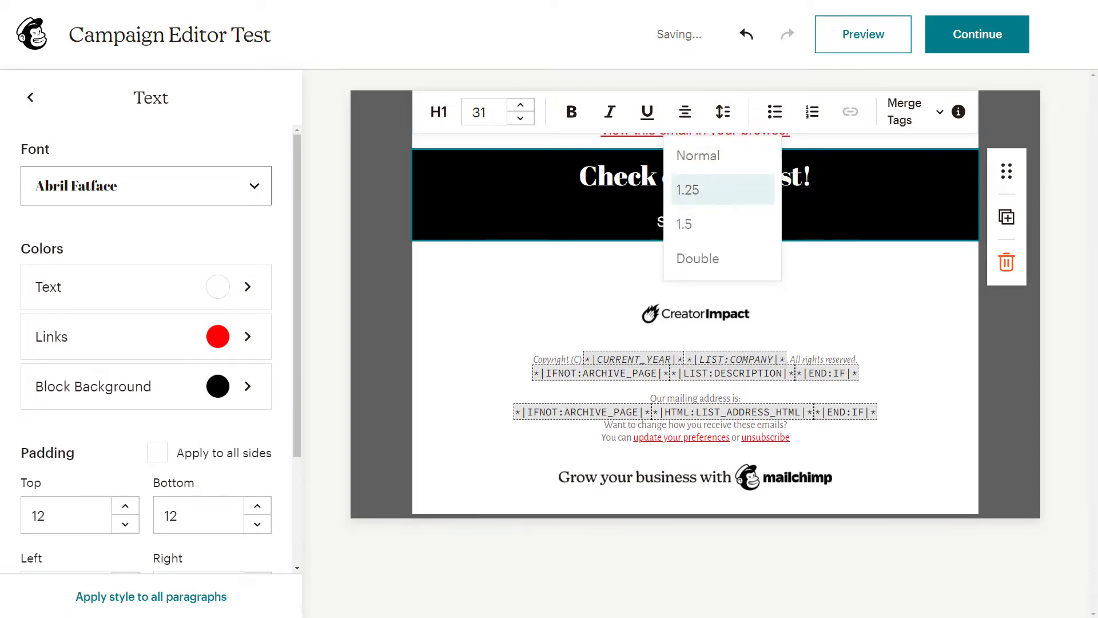
- Set the line spacing of both text lines to Double
left_click(788, 237)
left_click_drag(788, 238, 708, 177)
left_click(723, 111)
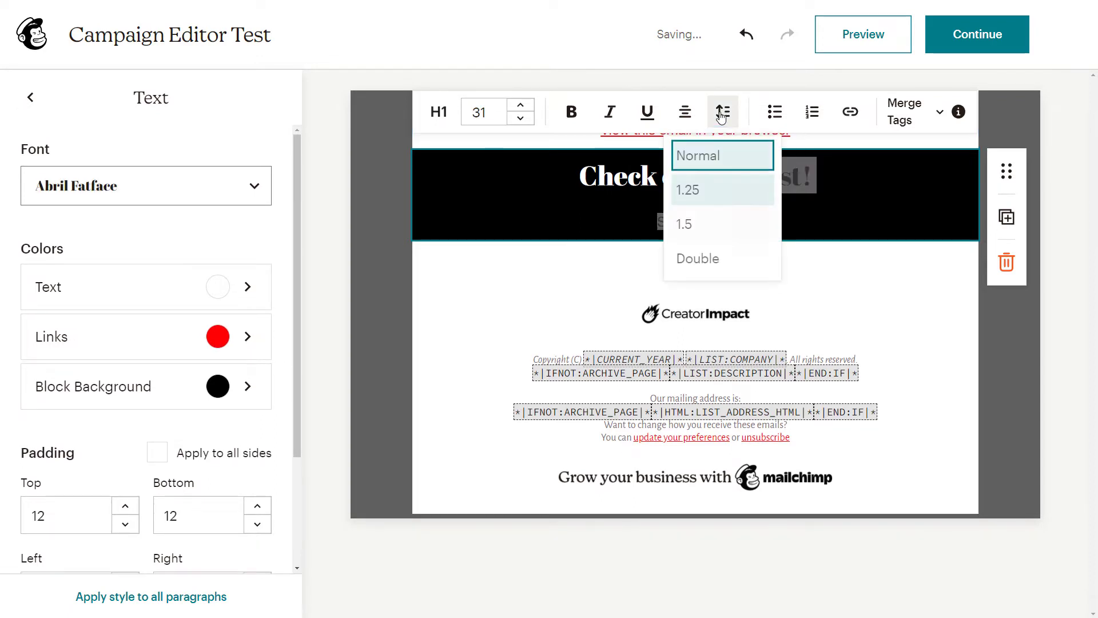
left_click(727, 258)
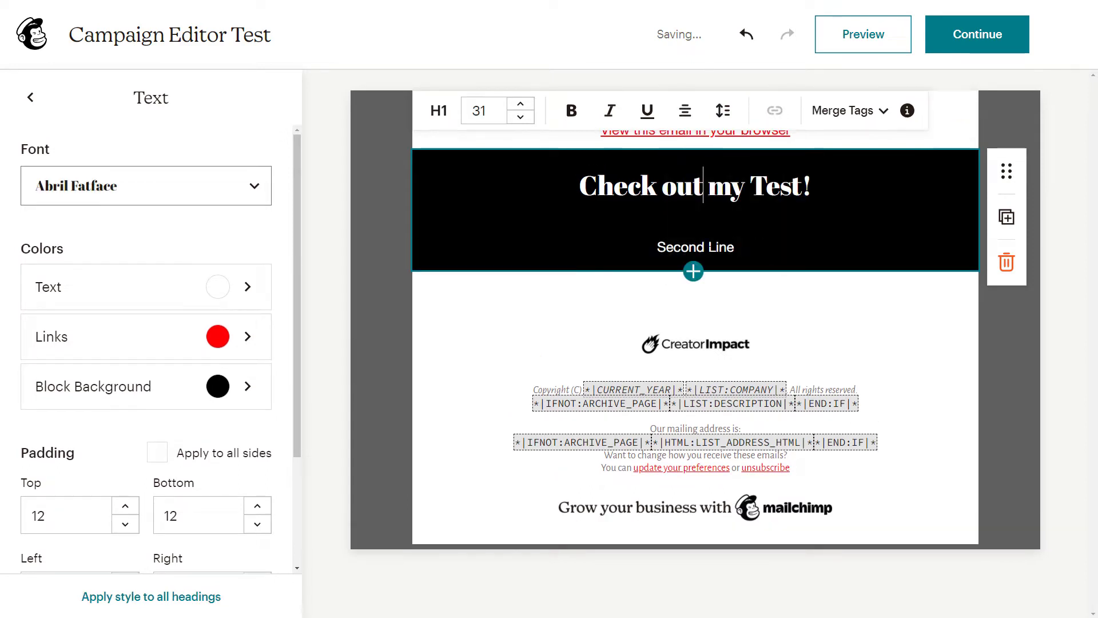
- Left-align both lines in the black text block and set their line spacing to Normal
left_click(685, 111)
left_click(654, 69)
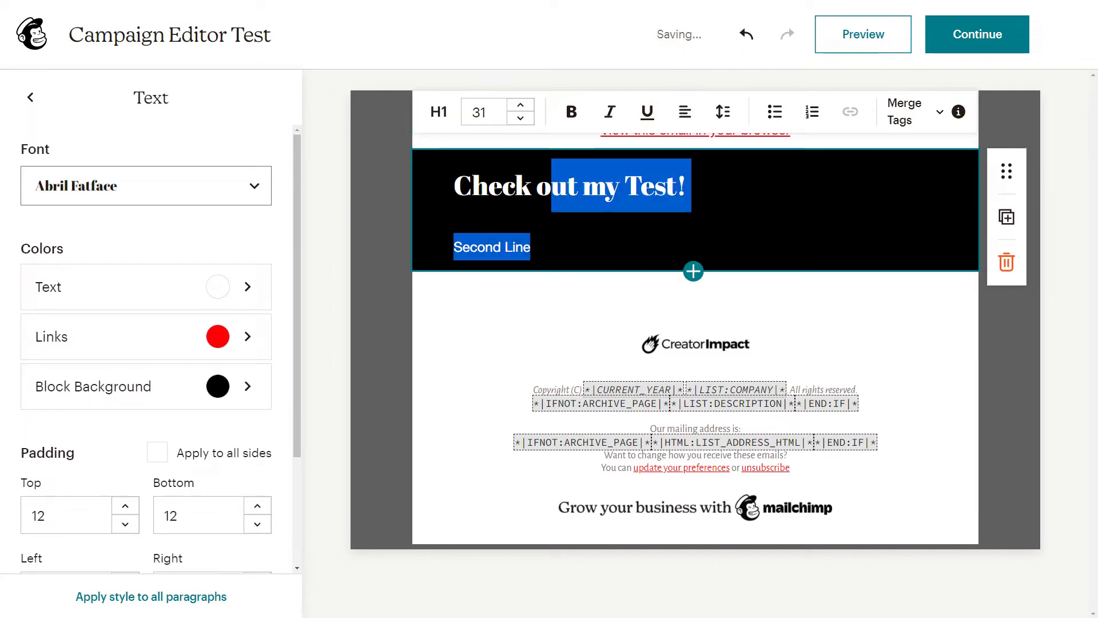
left_click(728, 117)
left_click(720, 168)
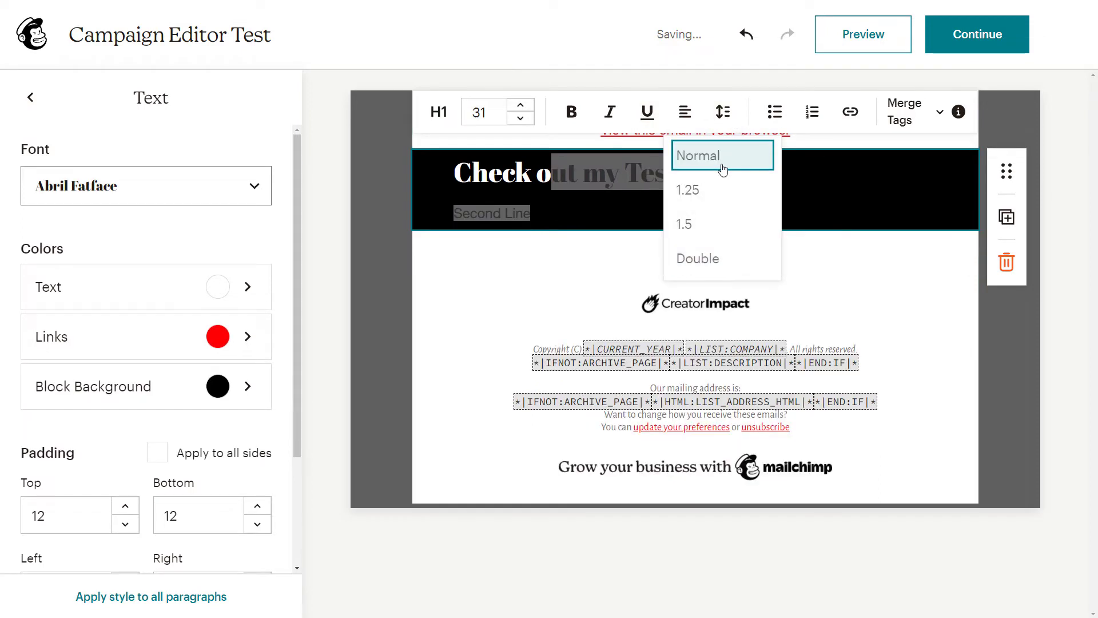
- Try 1.5 line spacing on both text lines and set it back to Normal
left_click(731, 113)
left_click(724, 113)
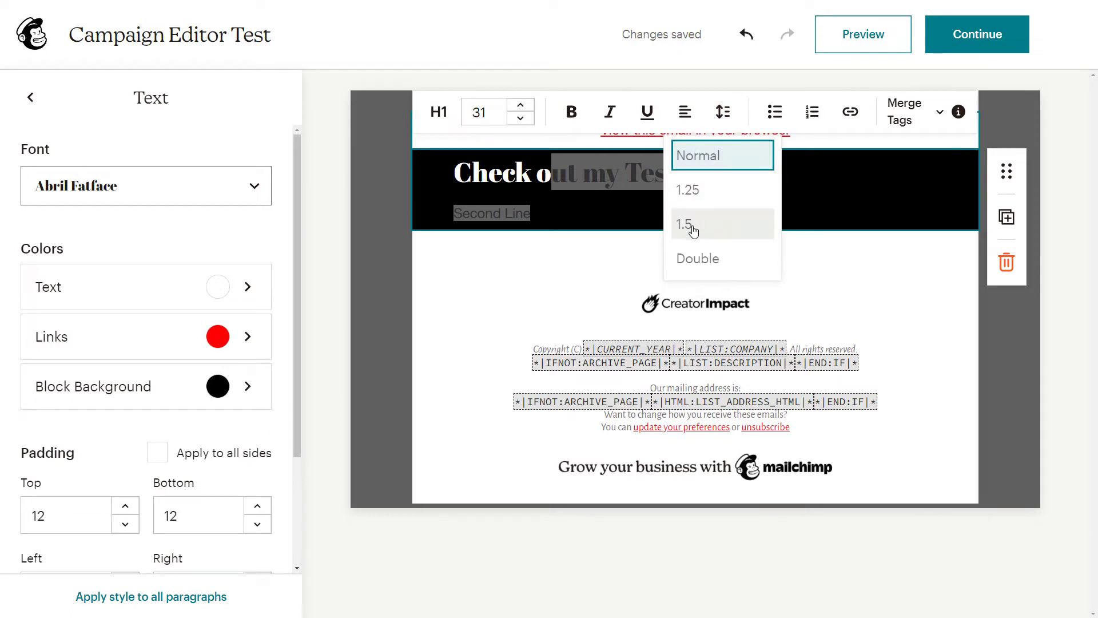
left_click(722, 223)
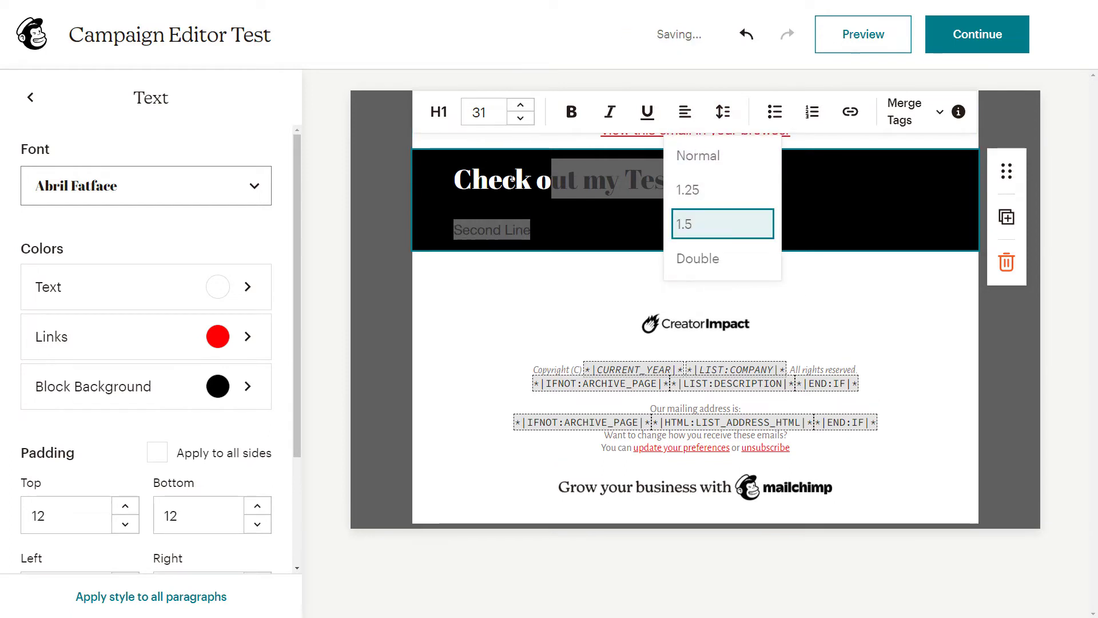
left_click(699, 156)
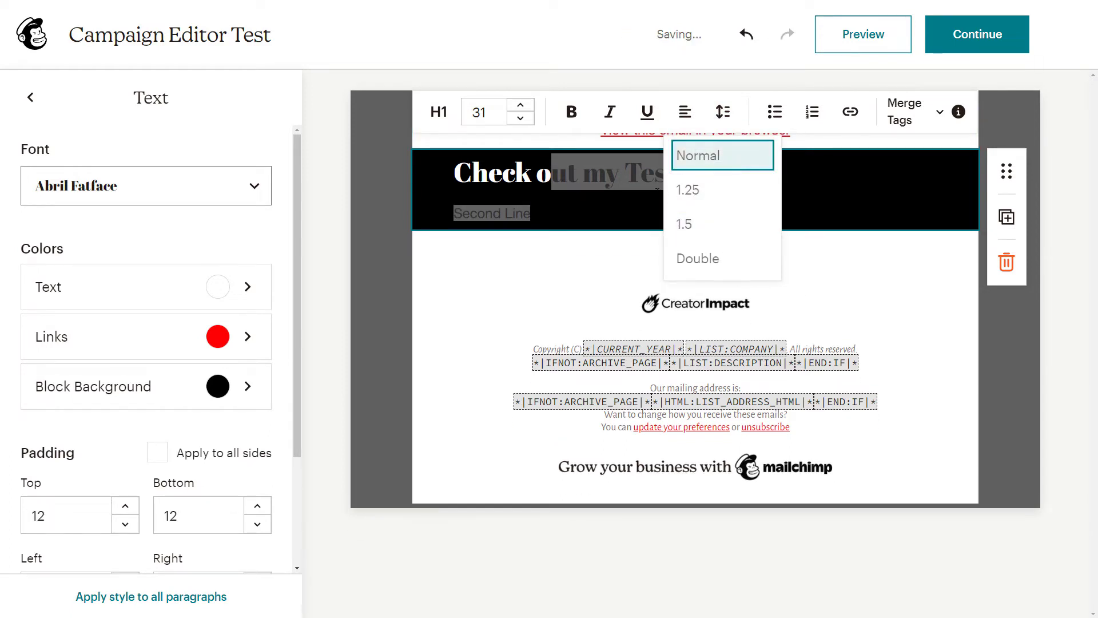
- Center-align both text lines in the black text block
left_click_drag(531, 213, 517, 213)
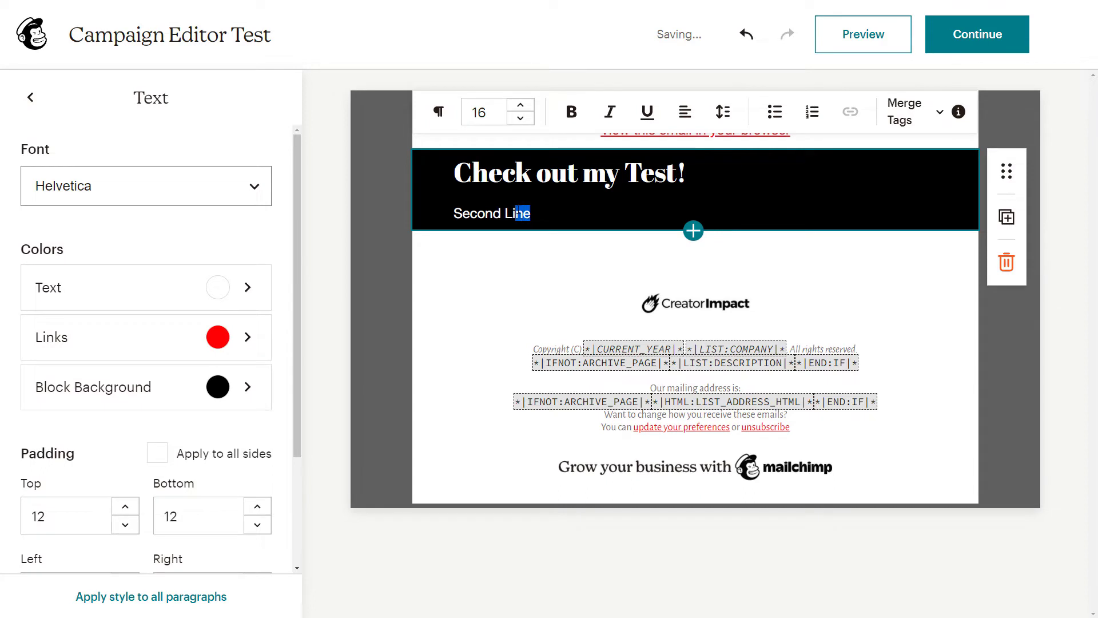
left_click(684, 112)
left_click(686, 77)
- Replace the "Second Line" text under the heading with "Welcome to the test!"
left_click_drag(734, 212, 657, 213)
type("Welcome yo")
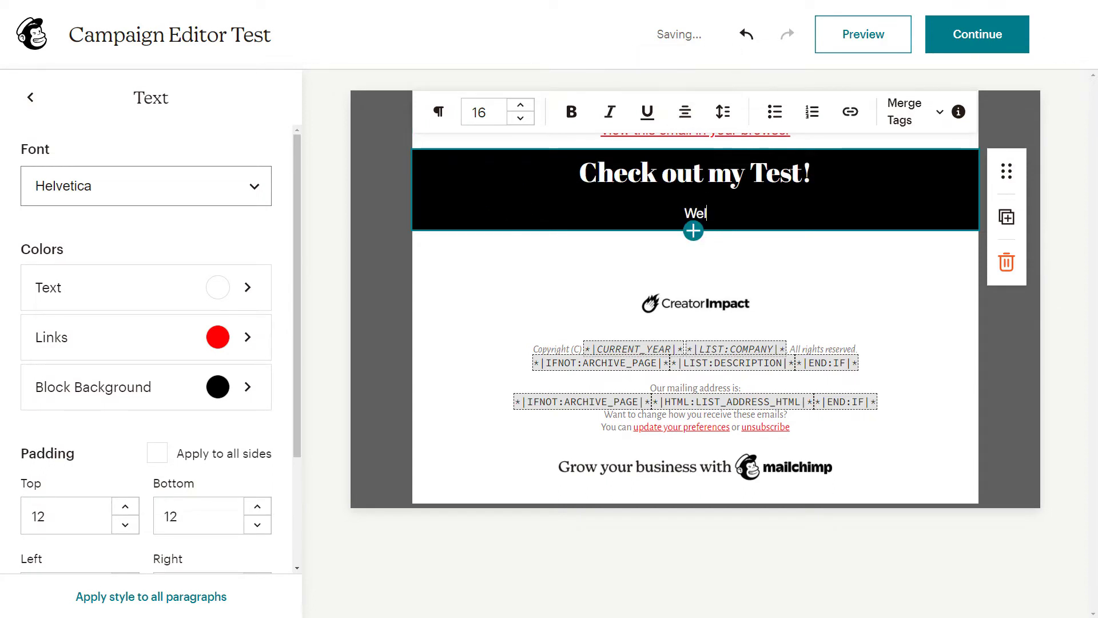
key("BackSpace")
key("BackSpace")
type("to ")
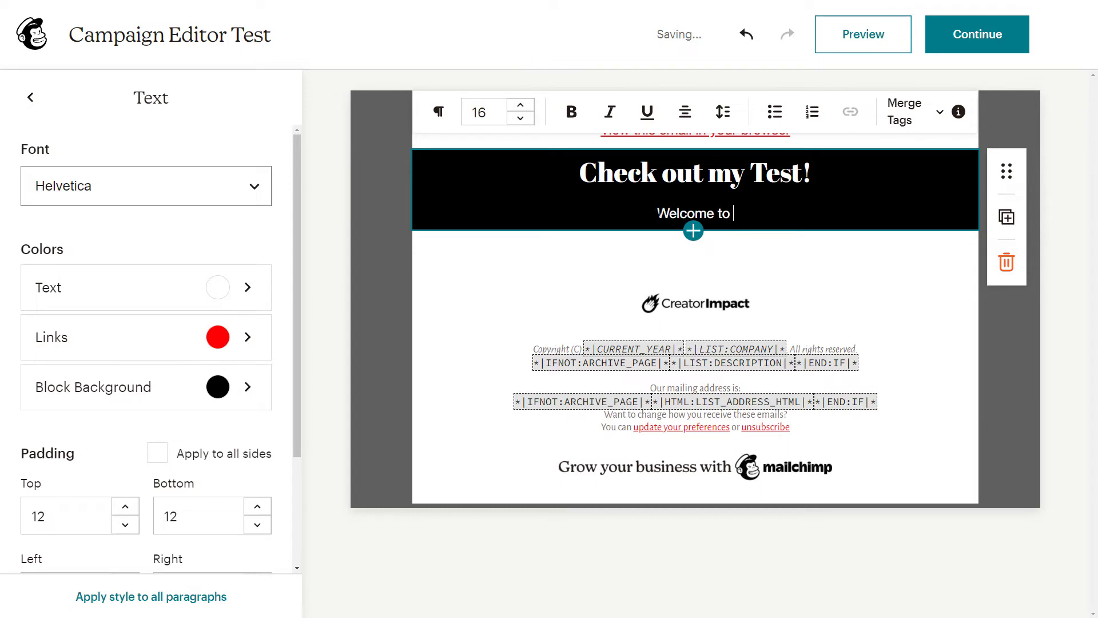
type("the test")
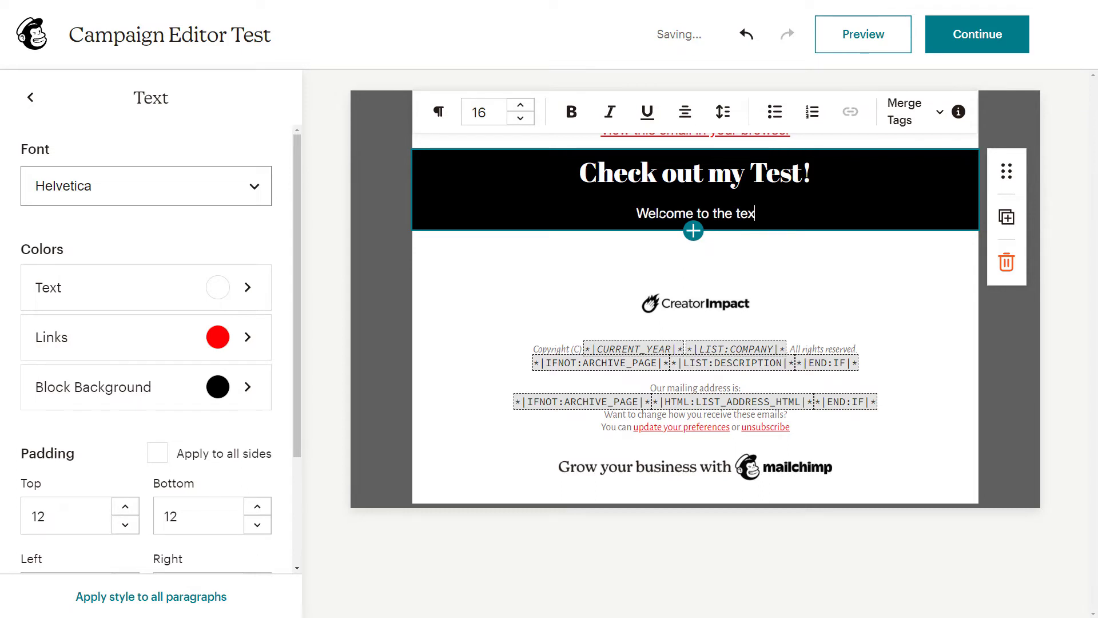
type("!")
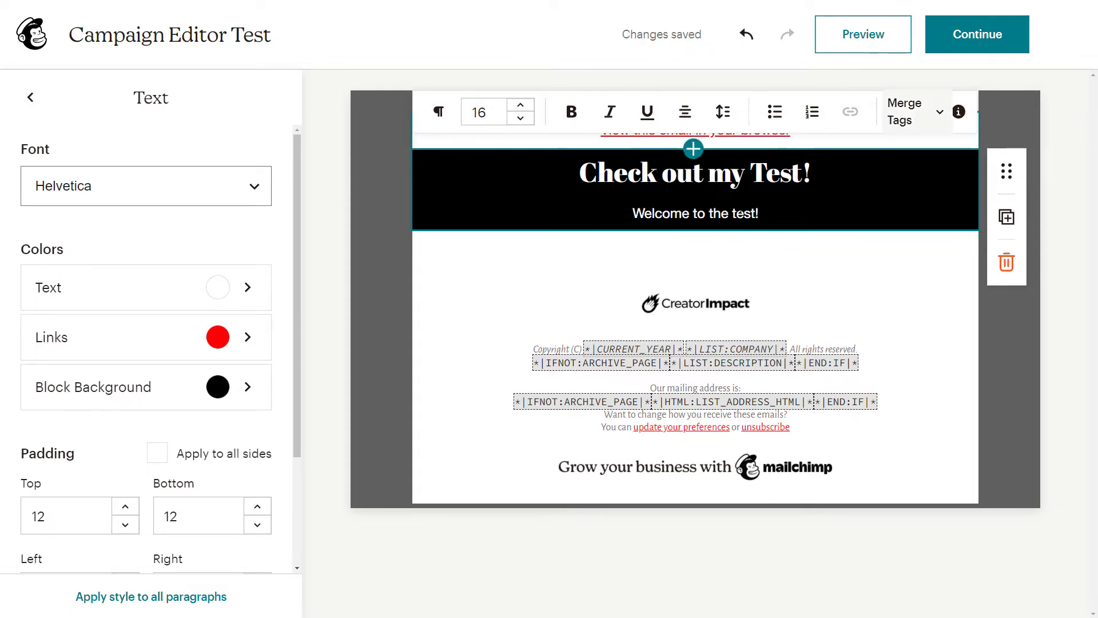
- Add a paragraph block below the black block reading "This is a test a paragraph! To learn. much much more please click here."
left_click(693, 230)
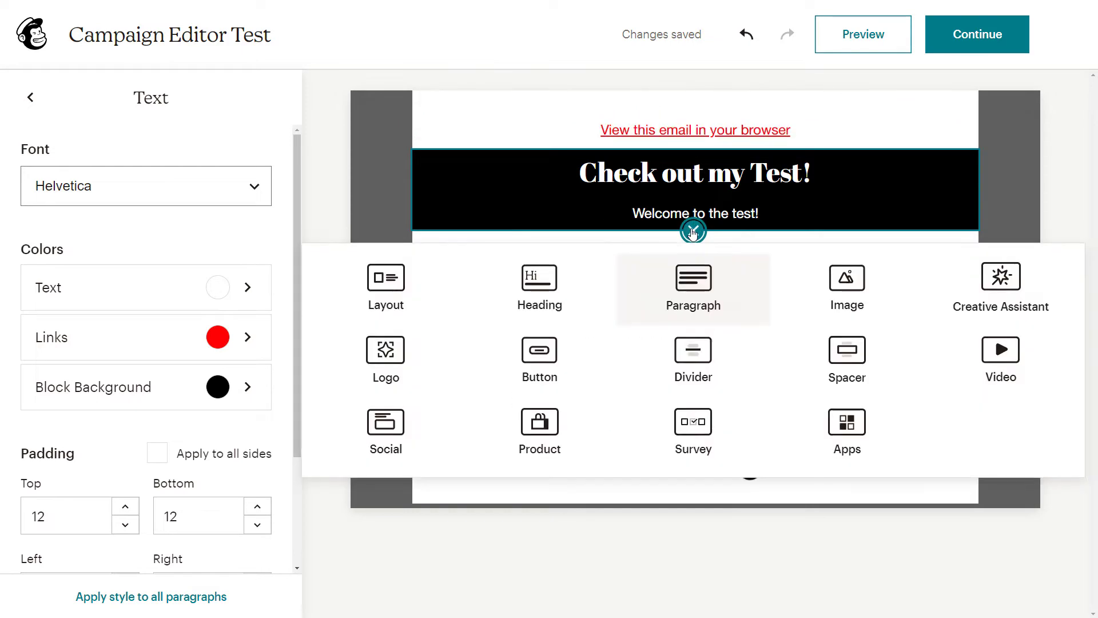
left_click(693, 286)
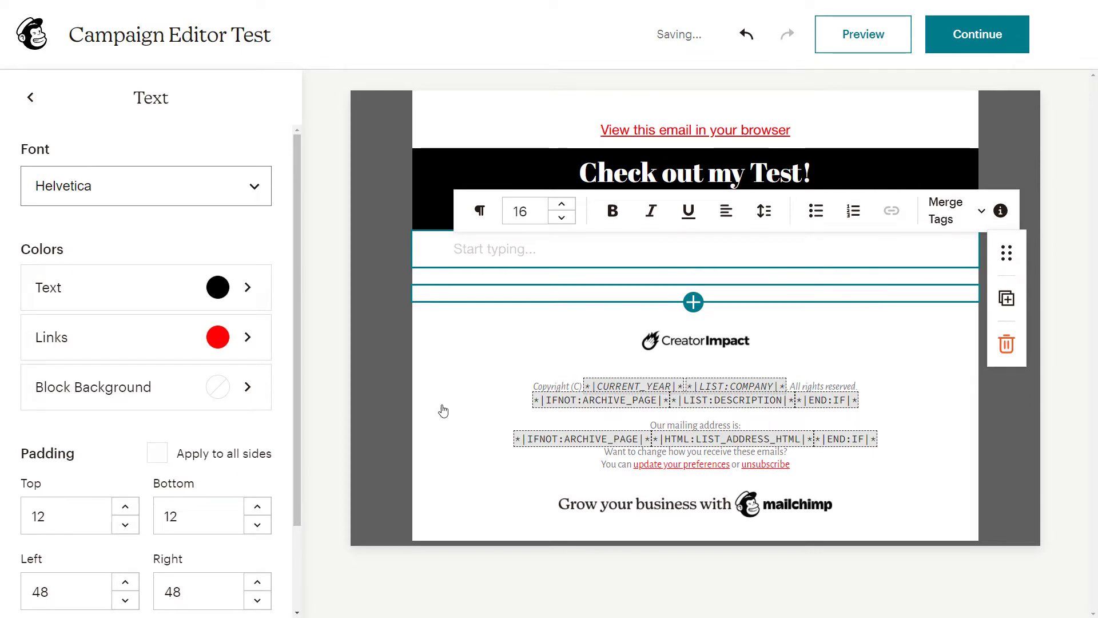
type("This is a test a paragraph!  To learn much much more please click here.")
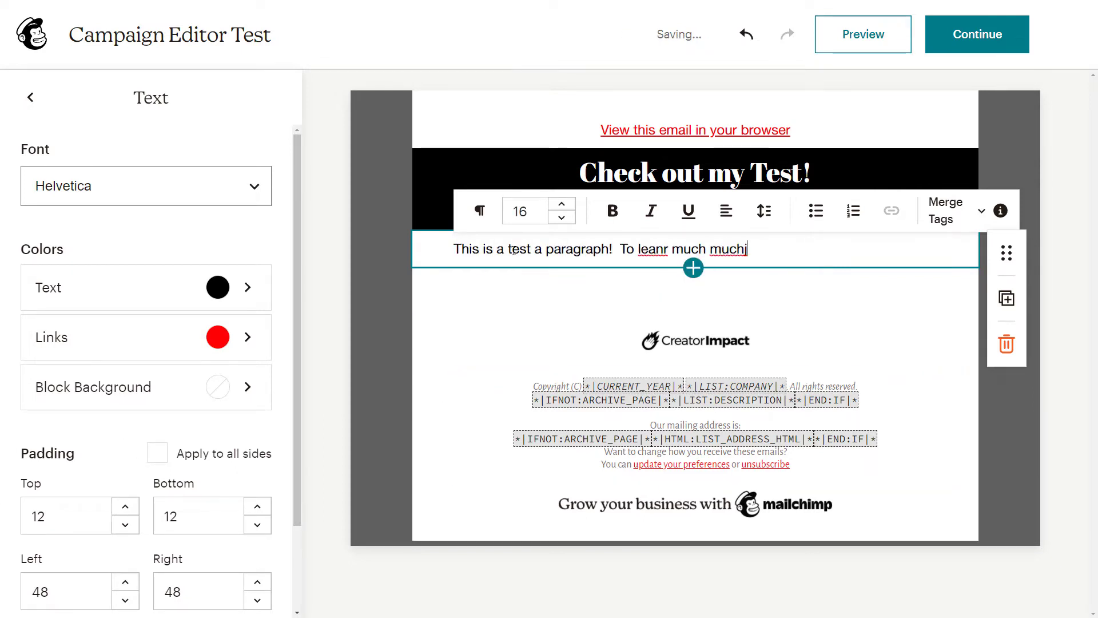
left_click(670, 252)
type(",")
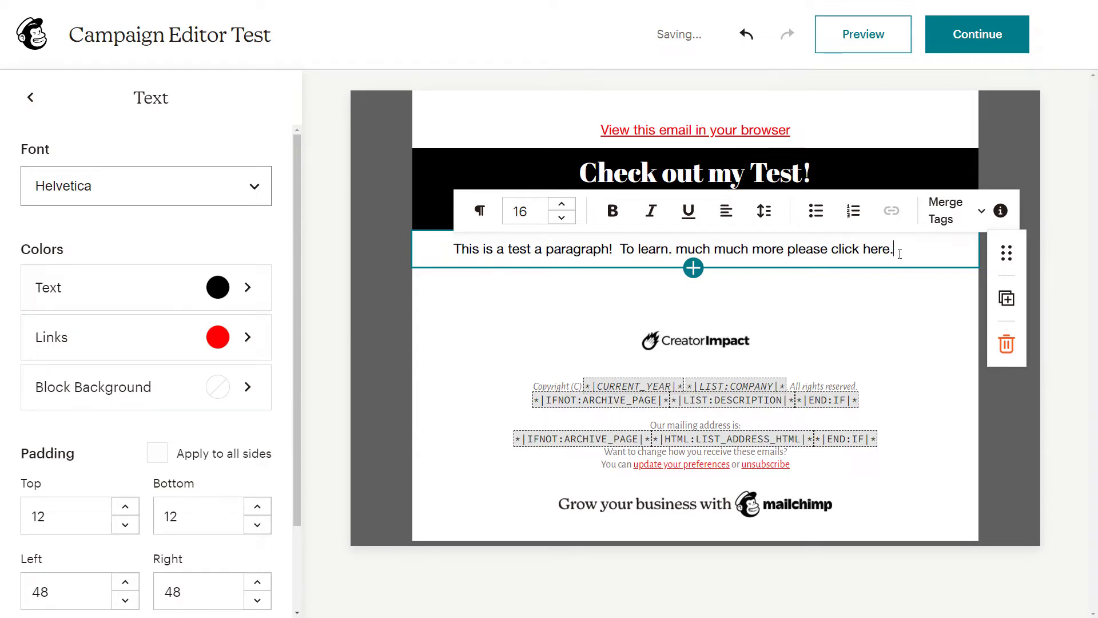
- Try the Heading 1 style on the new paragraph text and set it back to Paragraph
left_click_drag(888, 252, 480, 230)
left_click(480, 215)
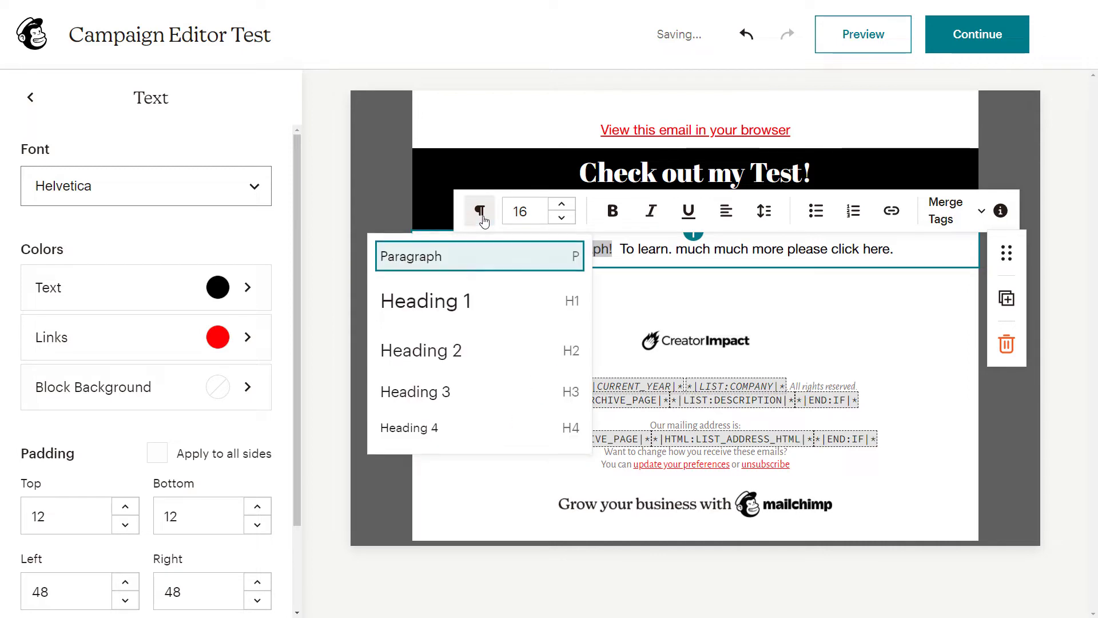
left_click(452, 298)
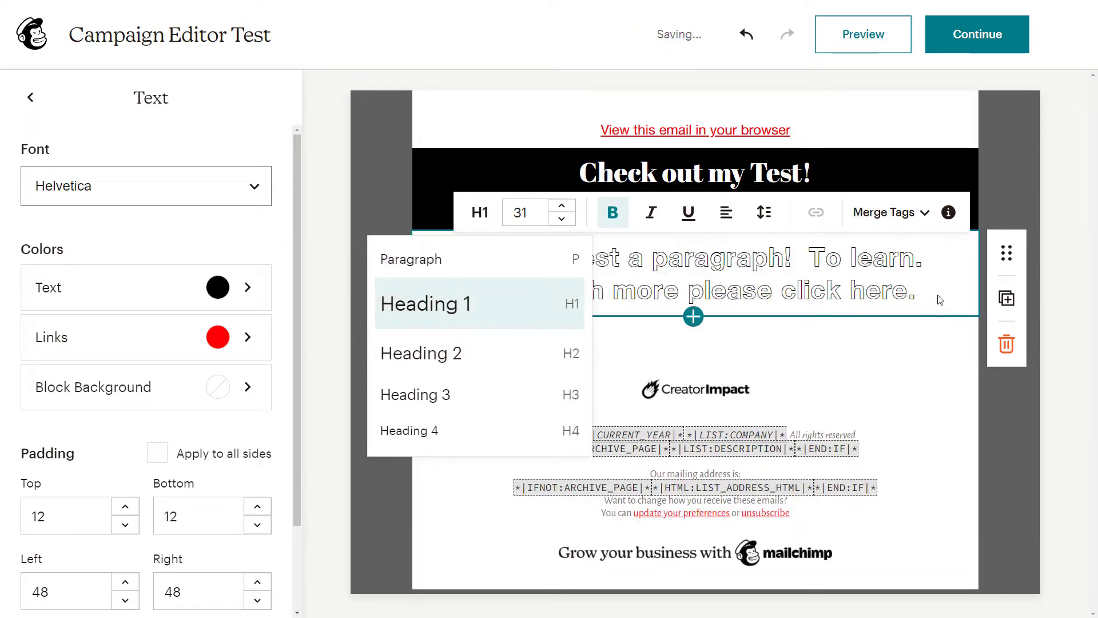
left_click(940, 300)
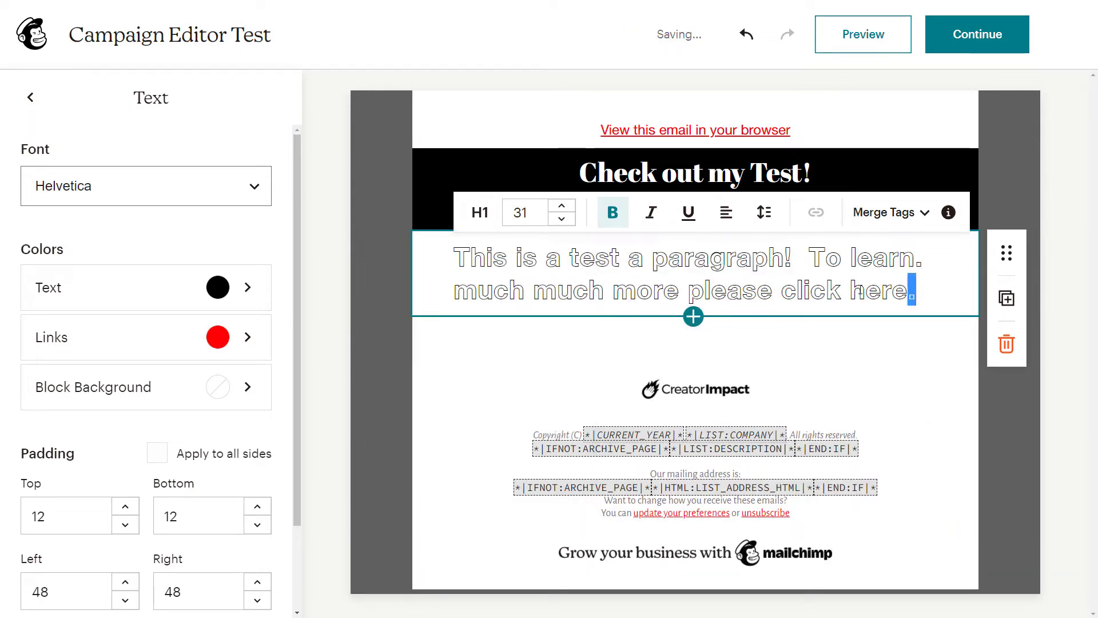
left_click_drag(912, 295, 468, 258)
left_click(480, 214)
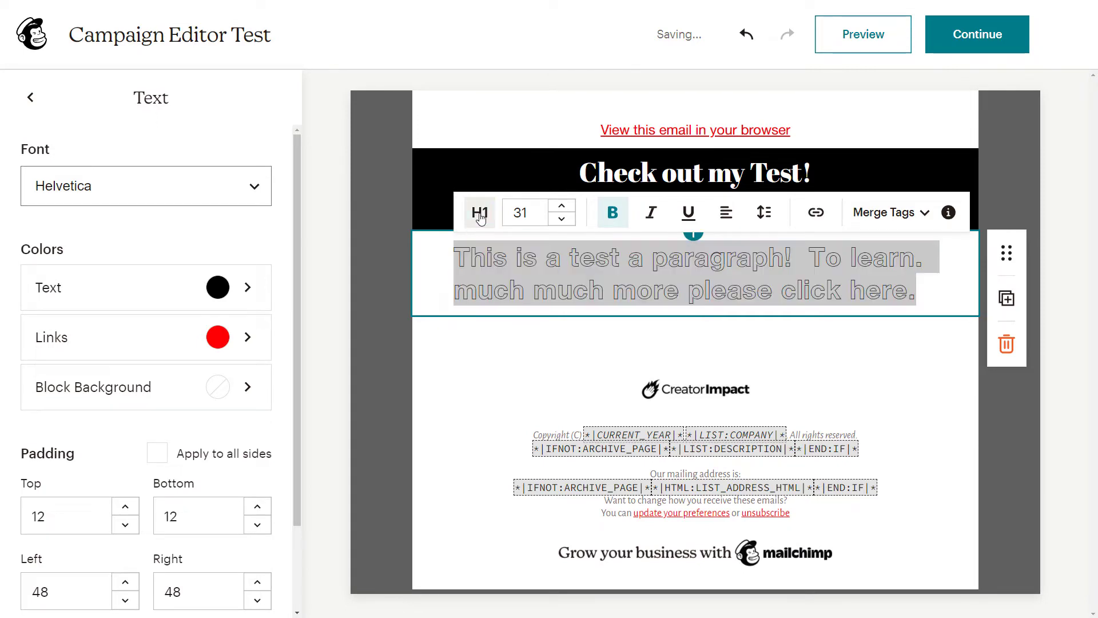
left_click(425, 260)
left_click(822, 251)
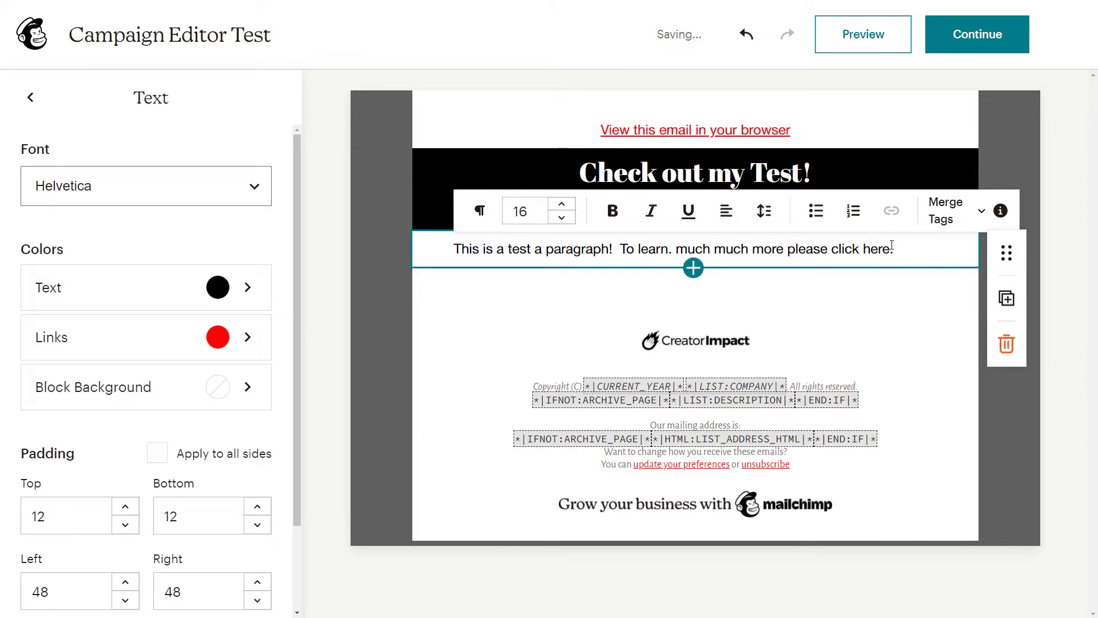
- Try a larger font size of 18 on the new paragraph and return it to 16
left_click(562, 204)
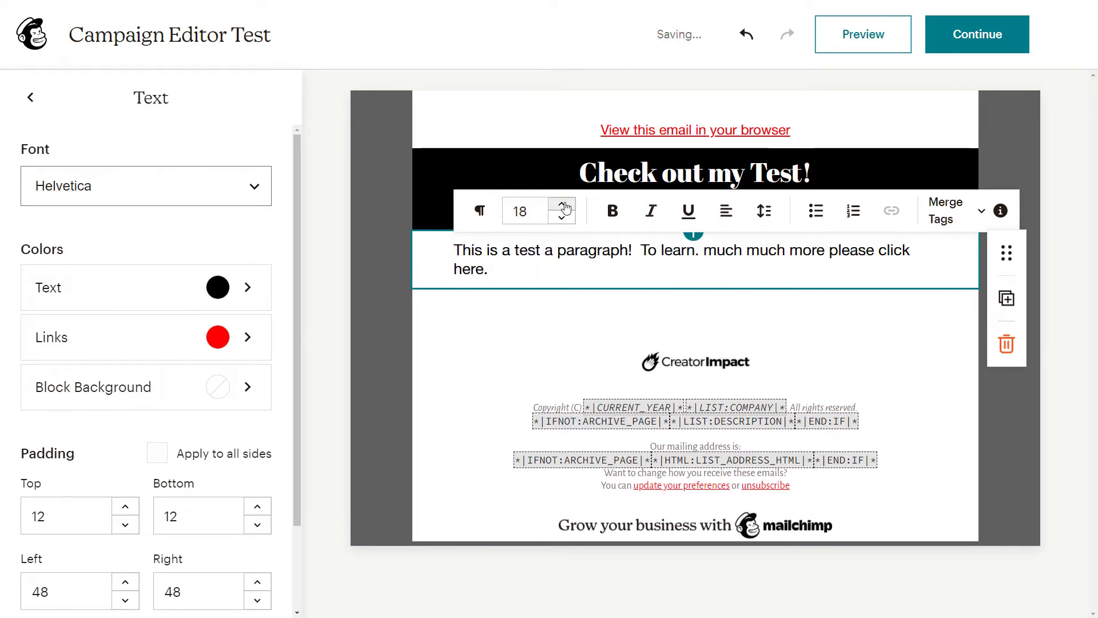
left_click(562, 204)
left_click(562, 219)
left_click(562, 218)
left_click(562, 219)
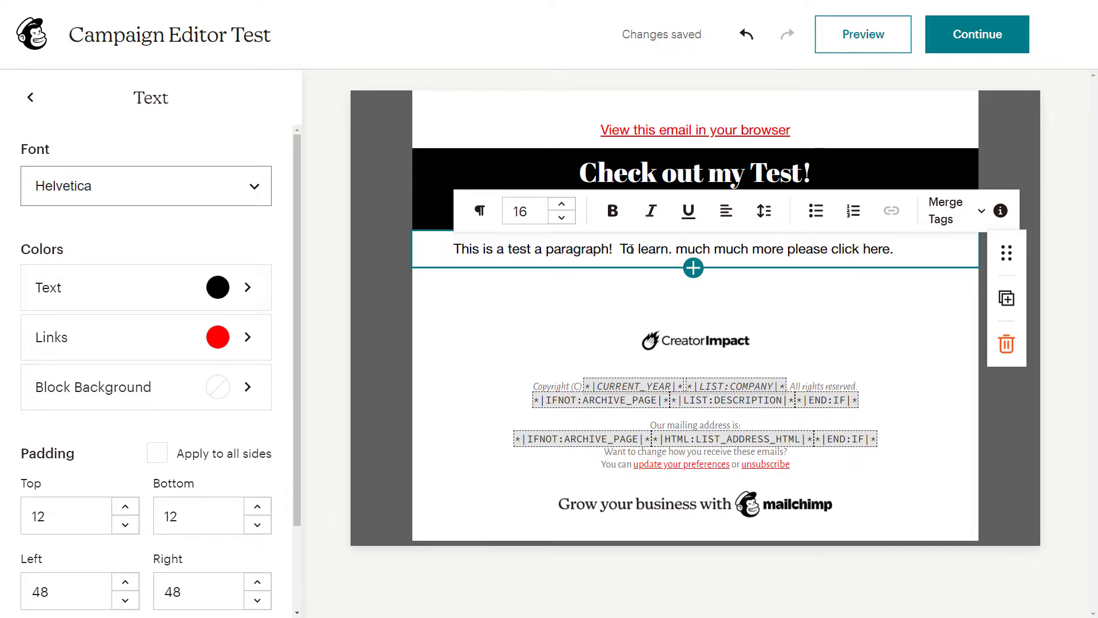
- Make the sentence "This is a test a paragraph!" bold and italic
left_click_drag(569, 248, 461, 250)
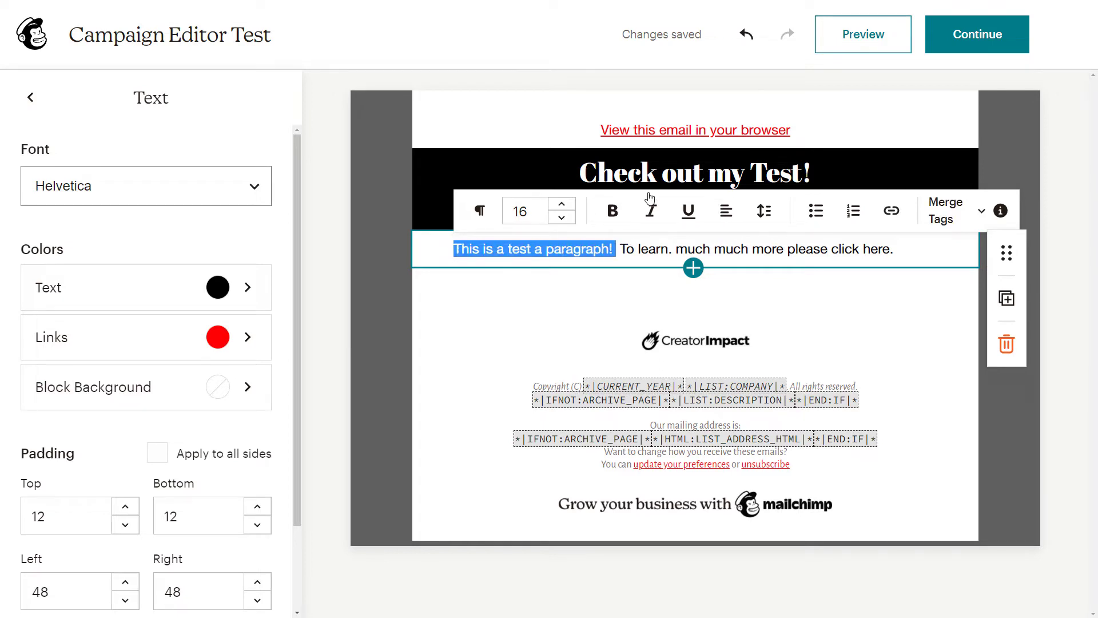
left_click(613, 211)
left_click(650, 211)
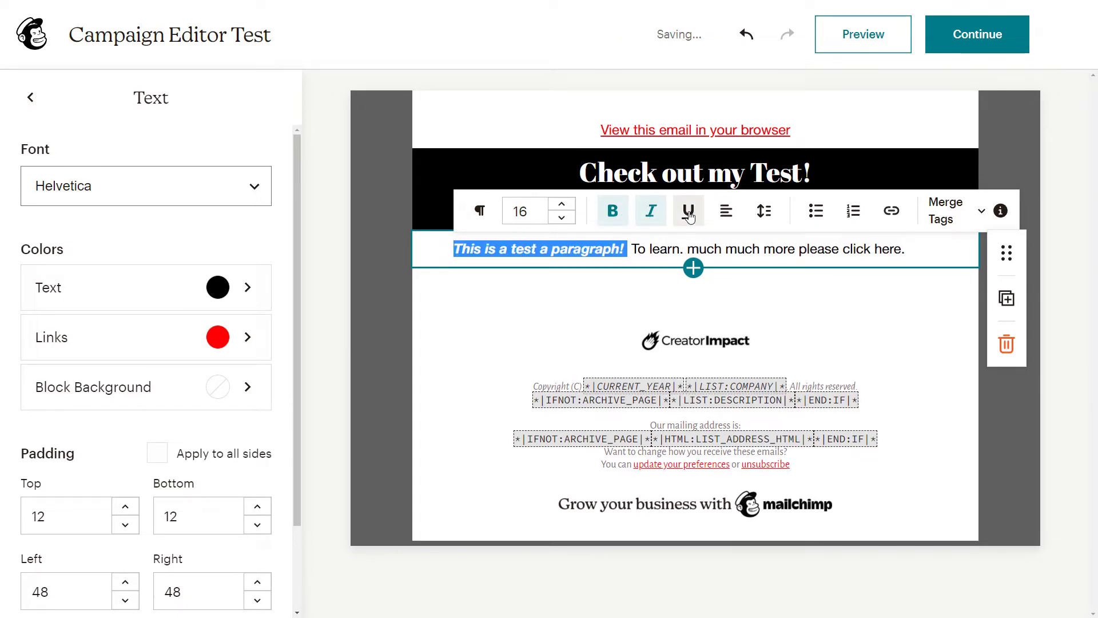
left_click(669, 252)
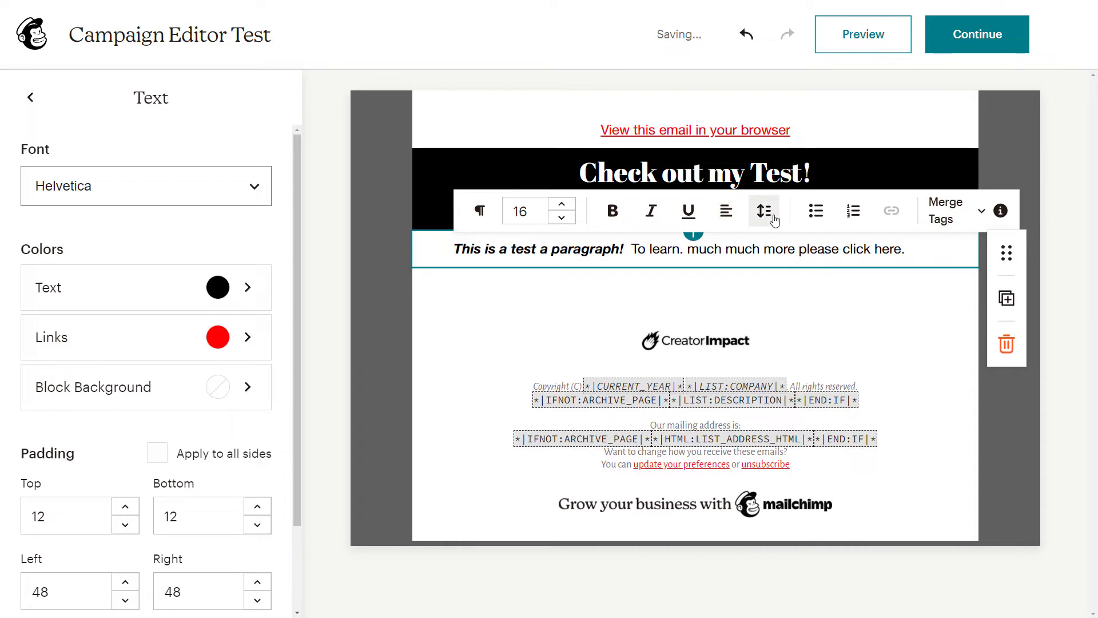
- Try center alignment on the test paragraph and set it back to left-aligned
left_click(725, 211)
left_click(724, 177)
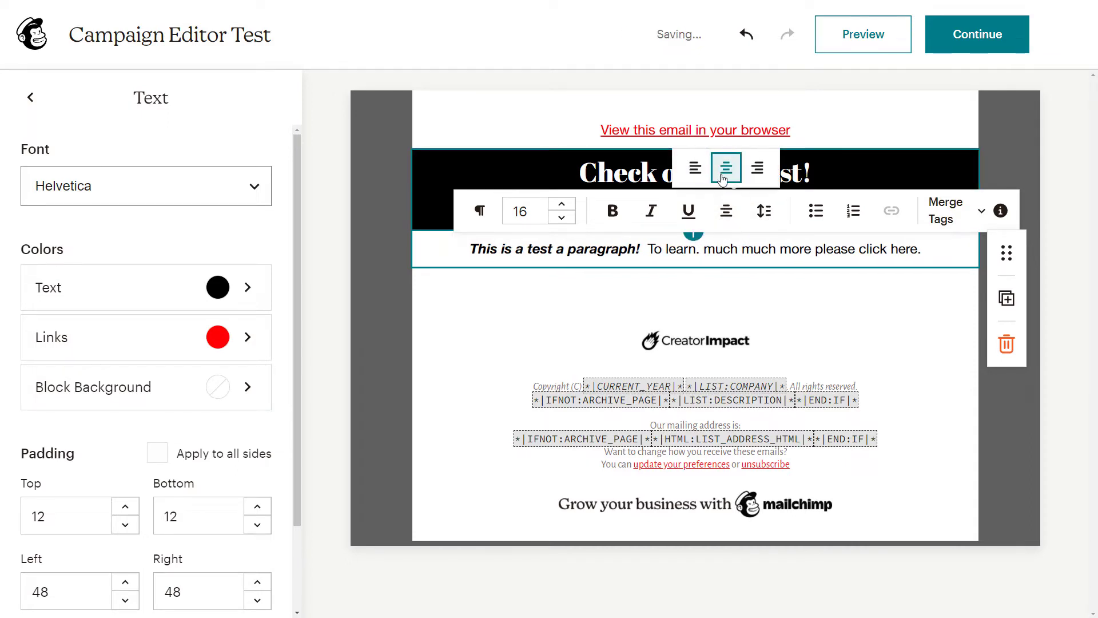
left_click(725, 215)
left_click(725, 217)
left_click(695, 166)
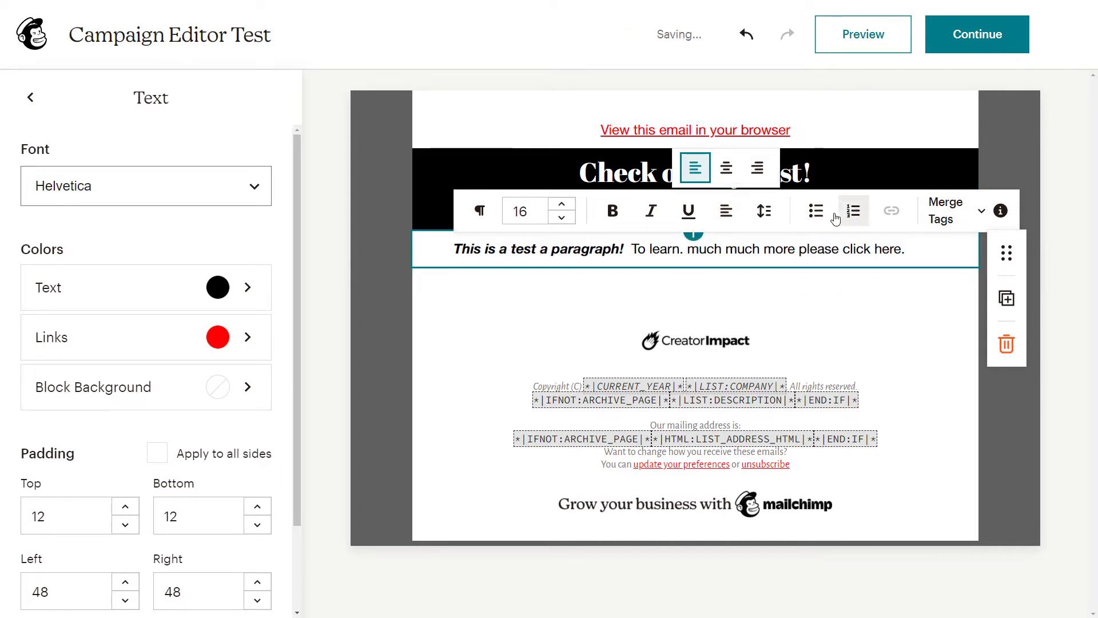
- Add a bulleted list below the paragraph with Benefit One, Number Two and Three, and convert it to a numbered list
left_click(920, 249)
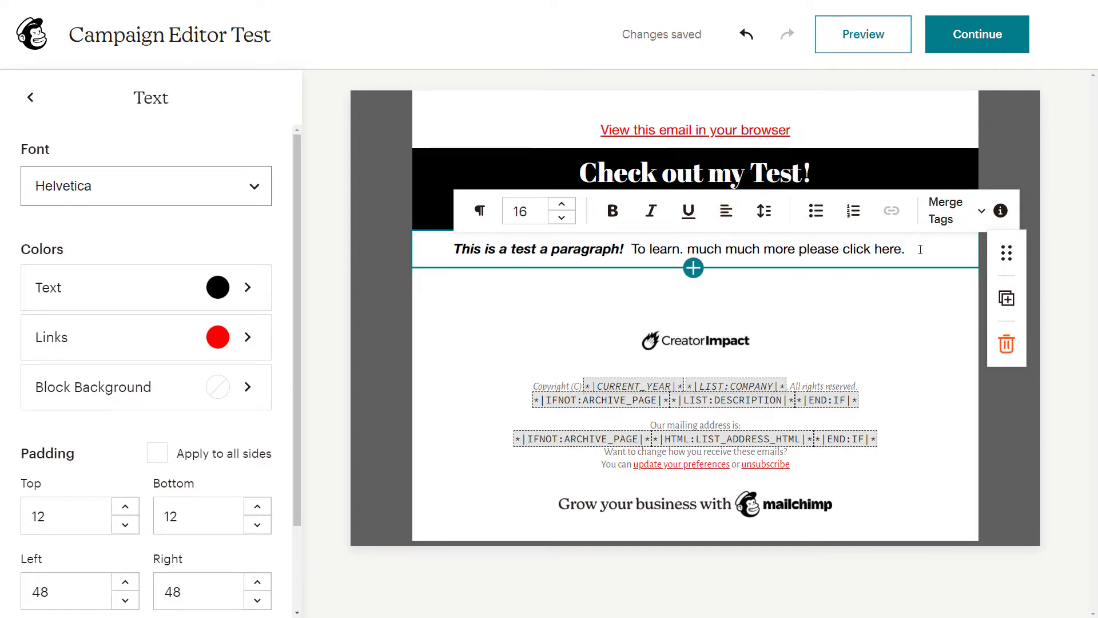
key("Return")
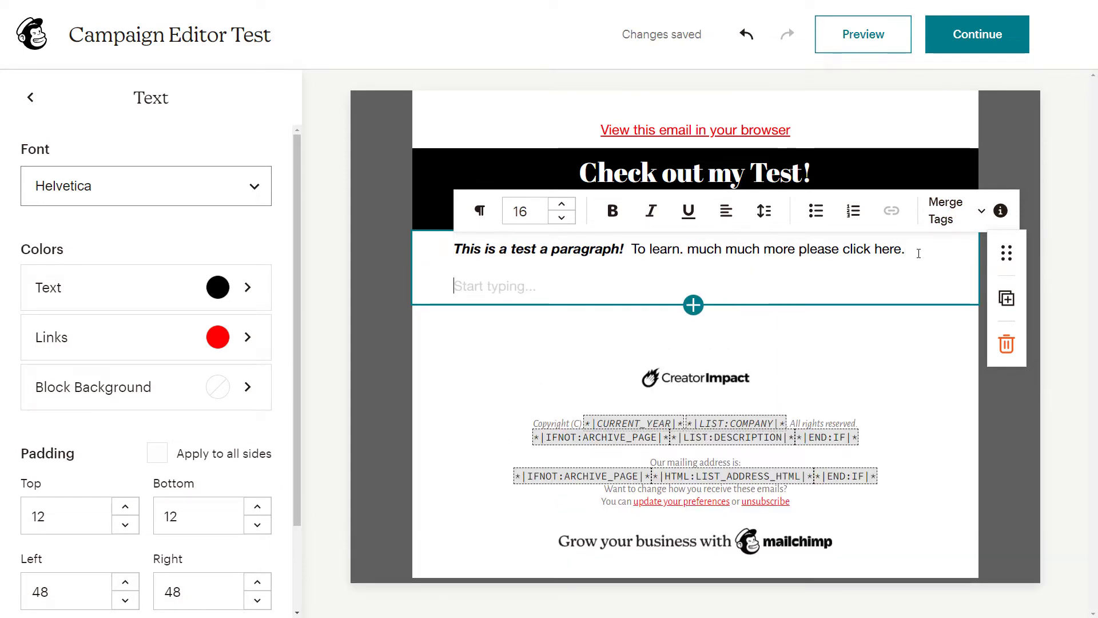
type("Benefi")
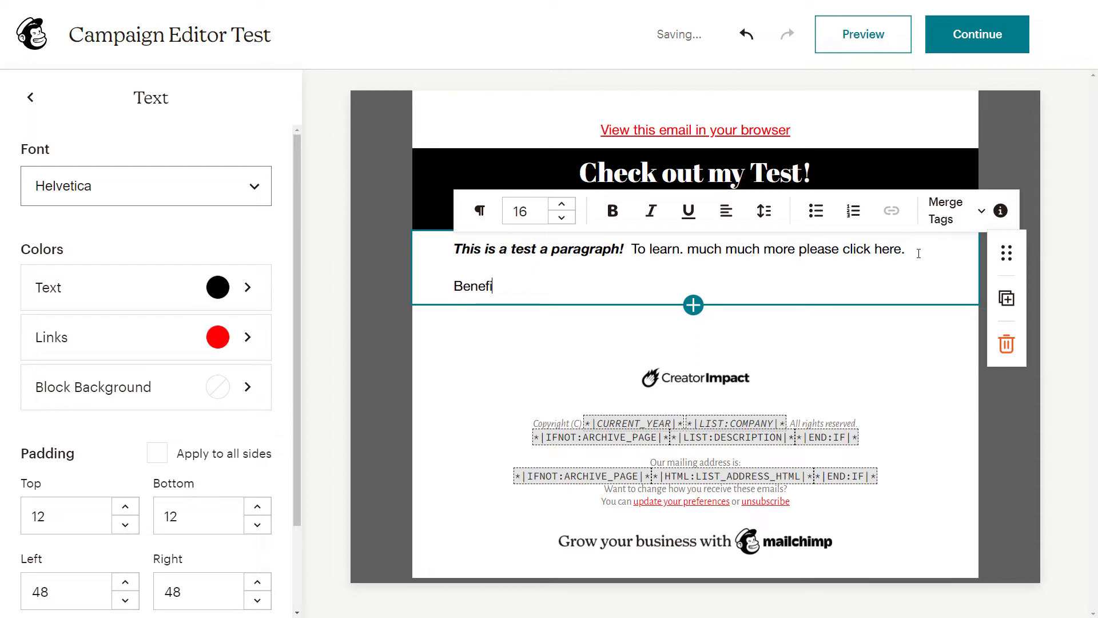
type("t One")
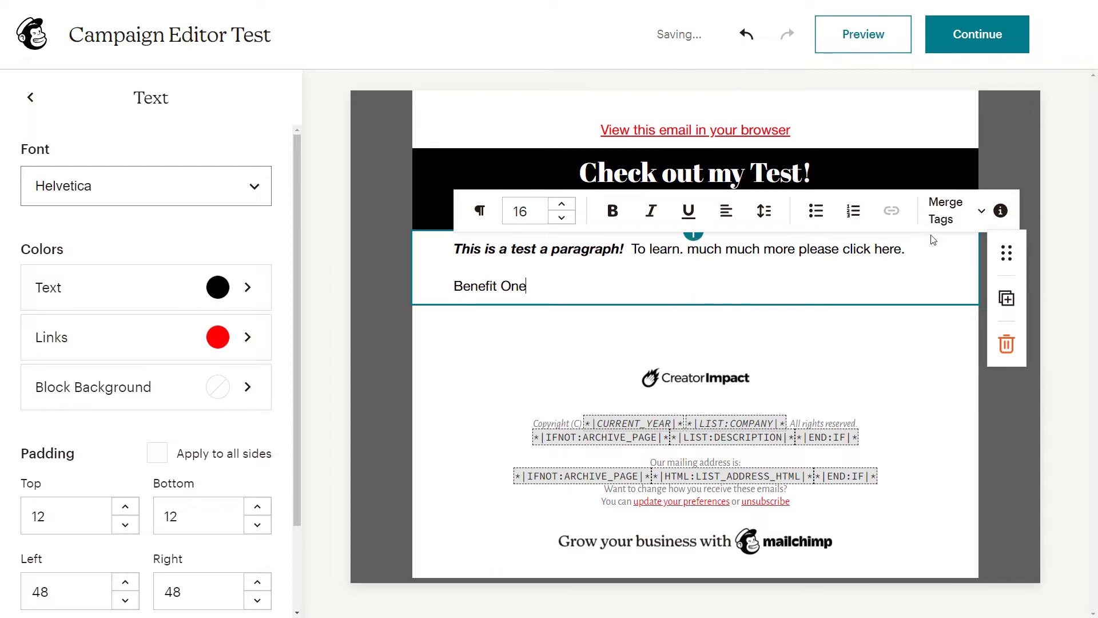
left_click(804, 220)
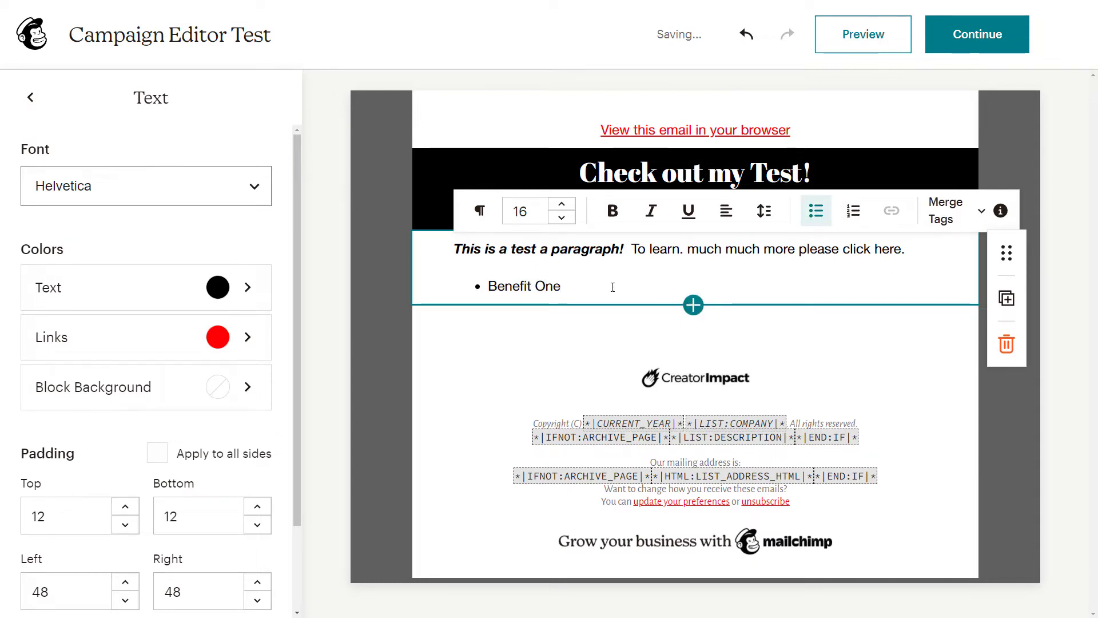
key("Return")
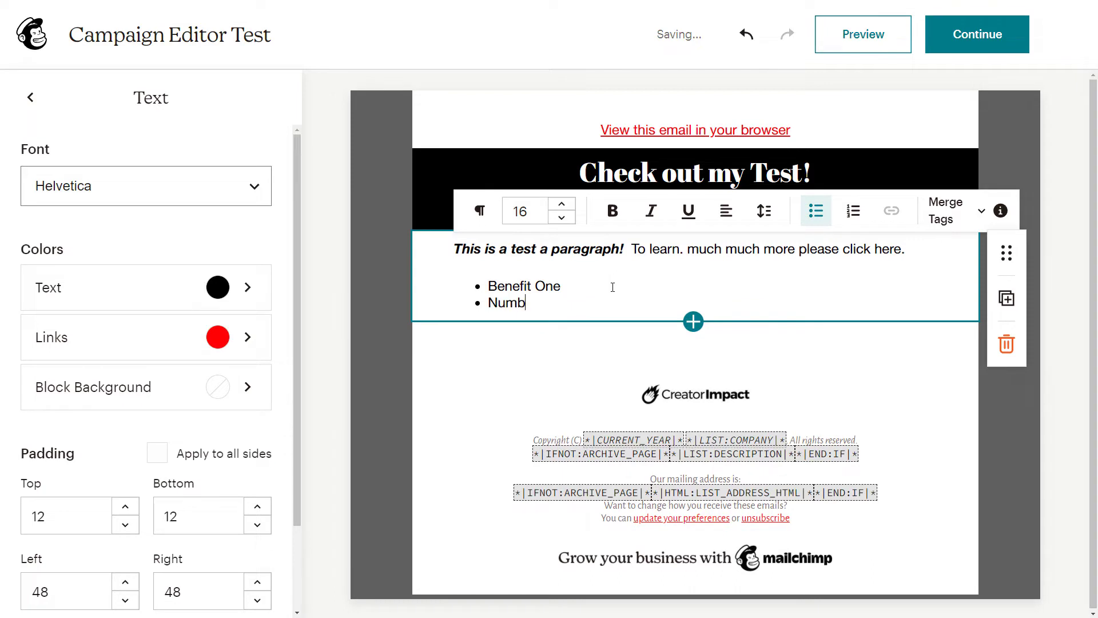
key("Return")
type("Thr")
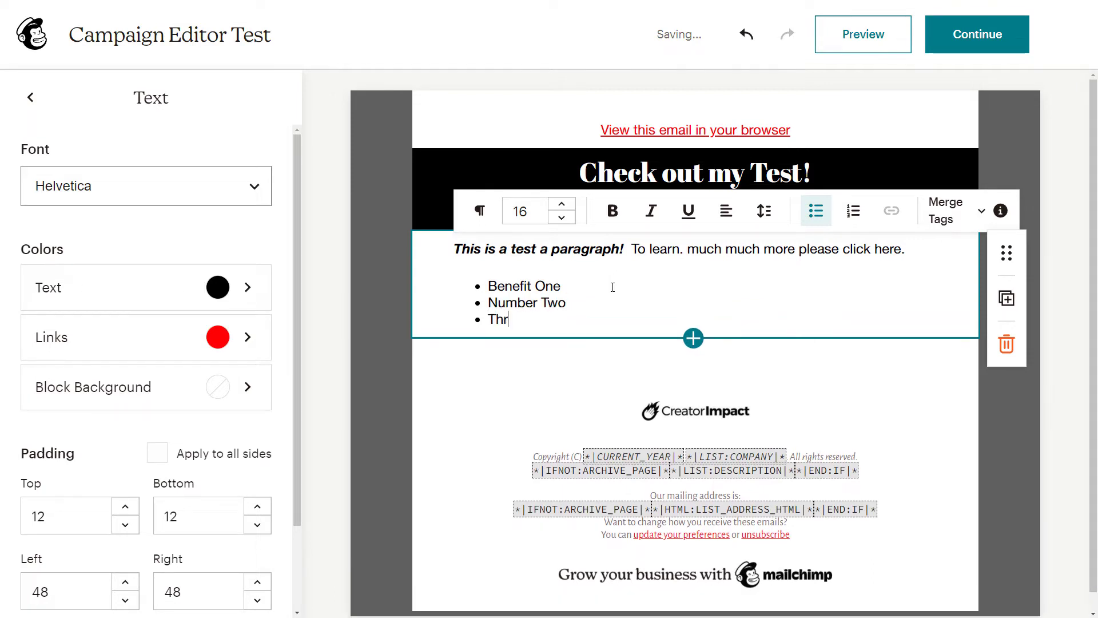
type("ee")
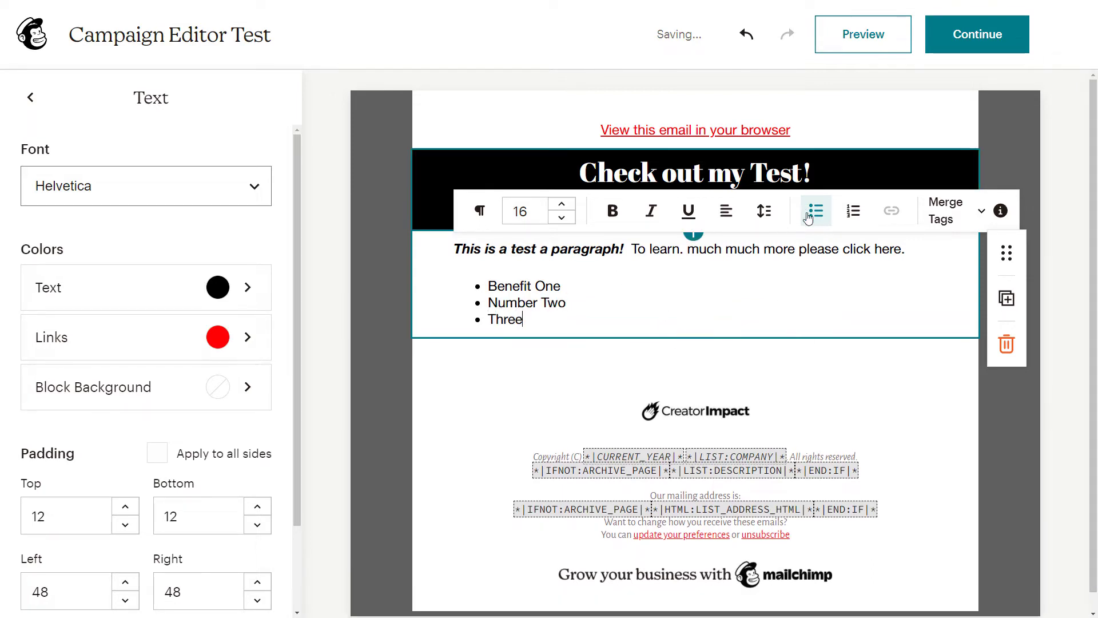
left_click(860, 216)
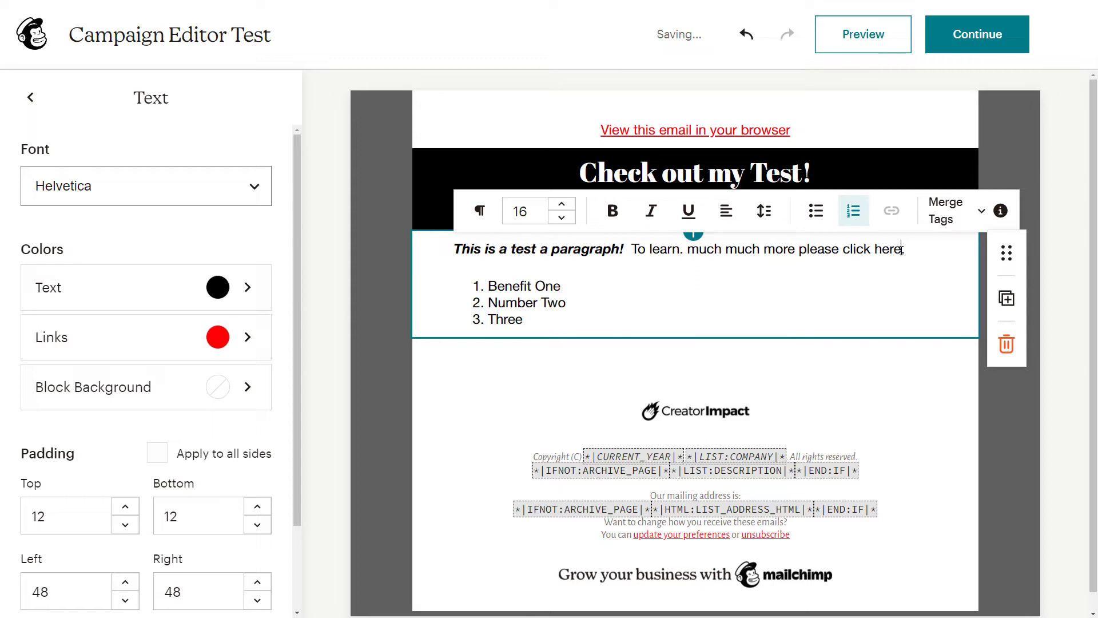
left_click_drag(902, 250, 850, 250)
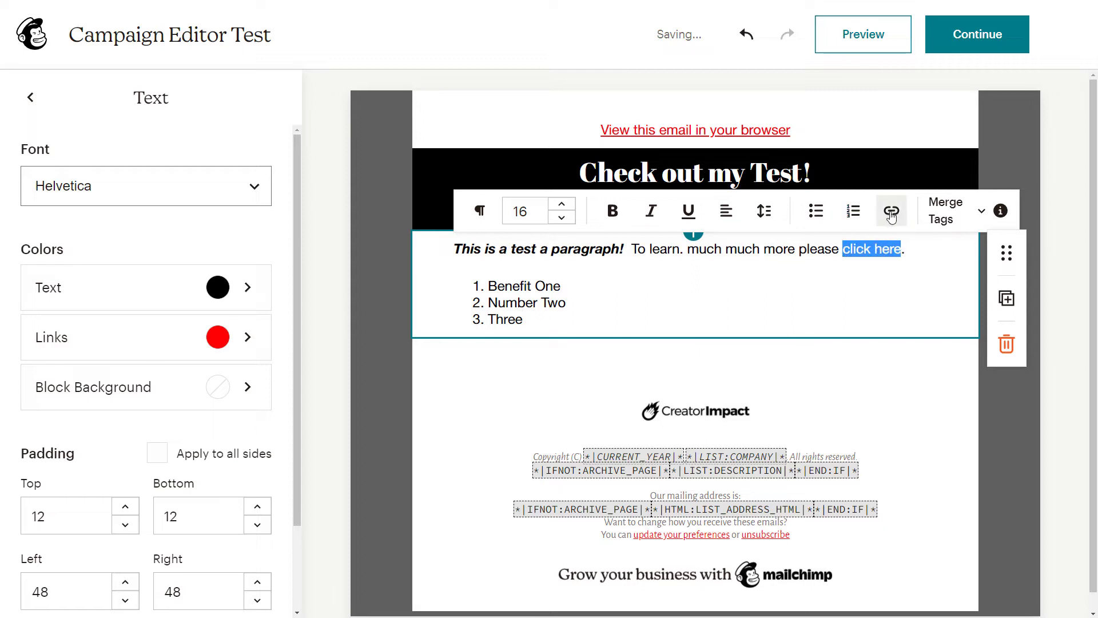
left_click(891, 215)
left_click(858, 304)
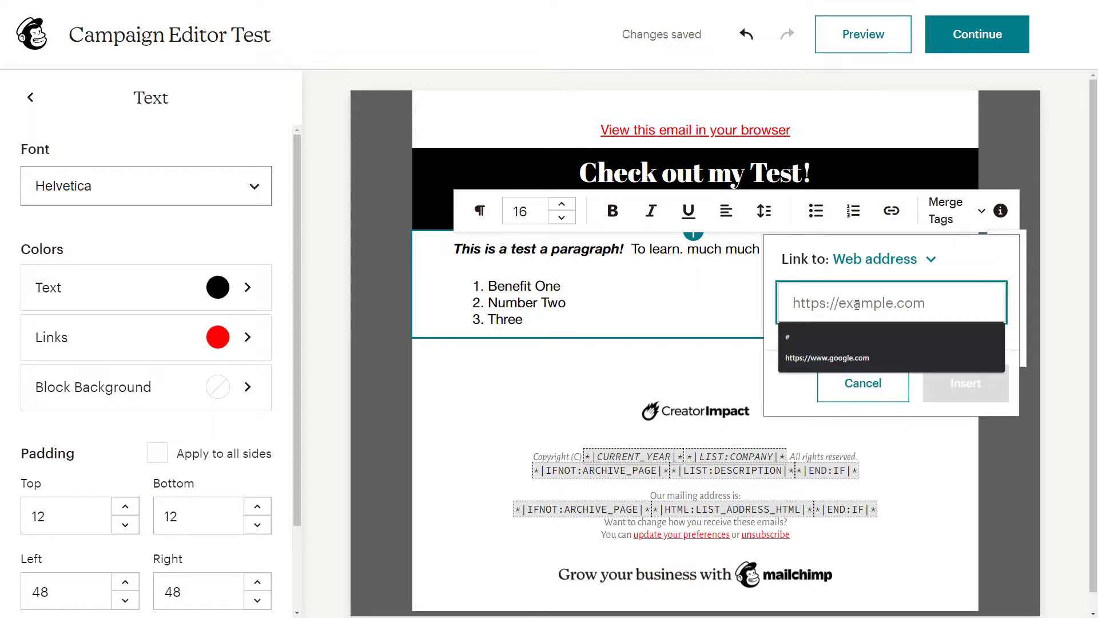
left_click(812, 358)
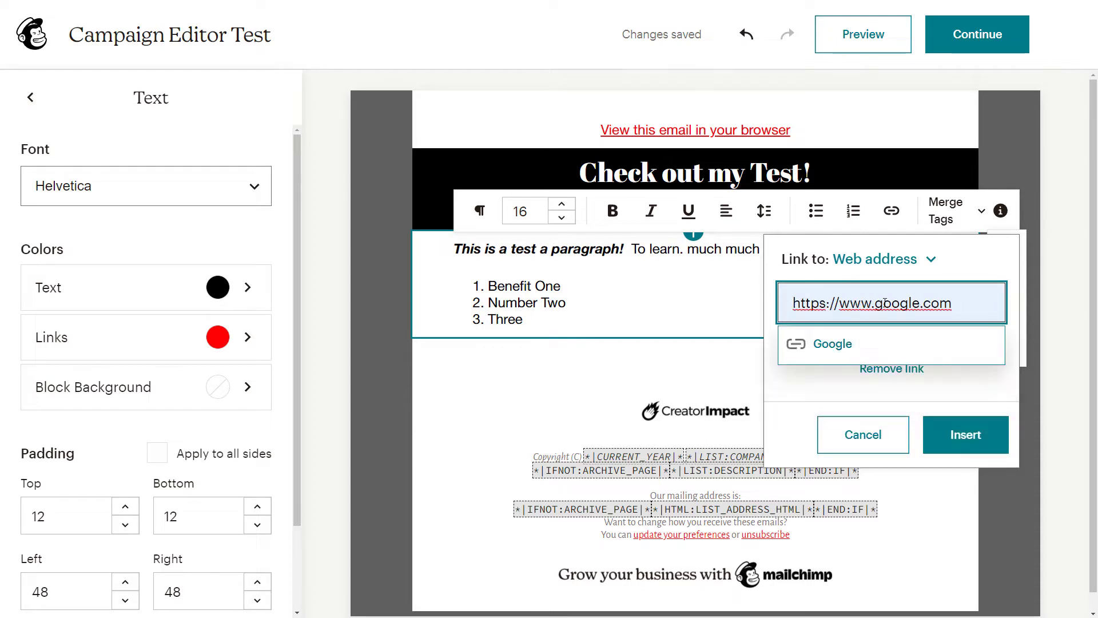
left_click(964, 435)
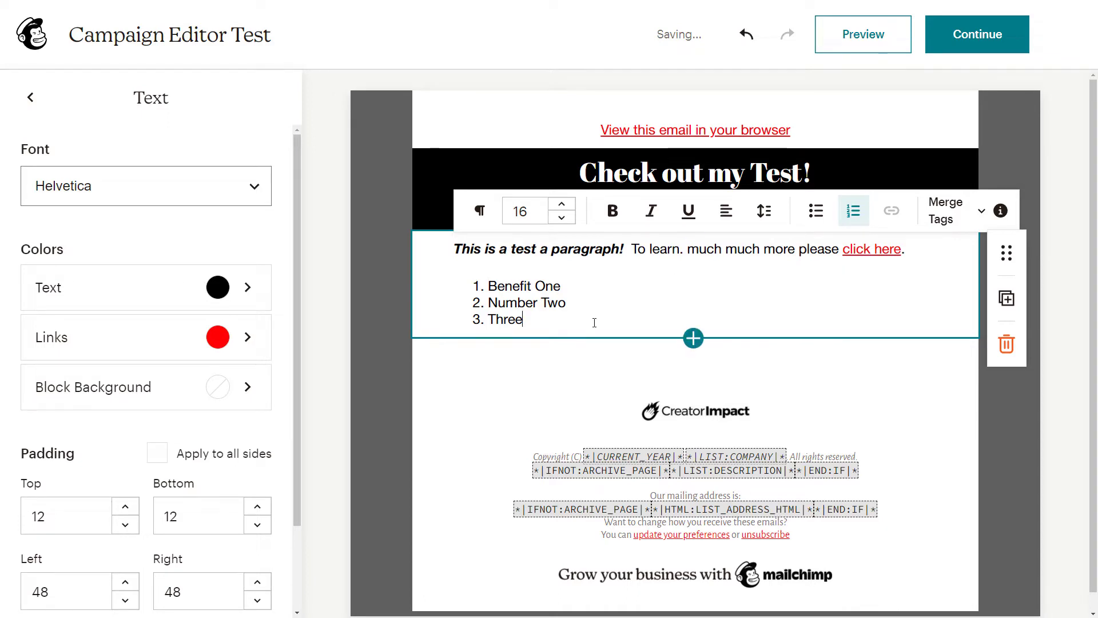
- Add an empty paragraph below the numbered list, outside the list formatting
key("Return")
key("Return")
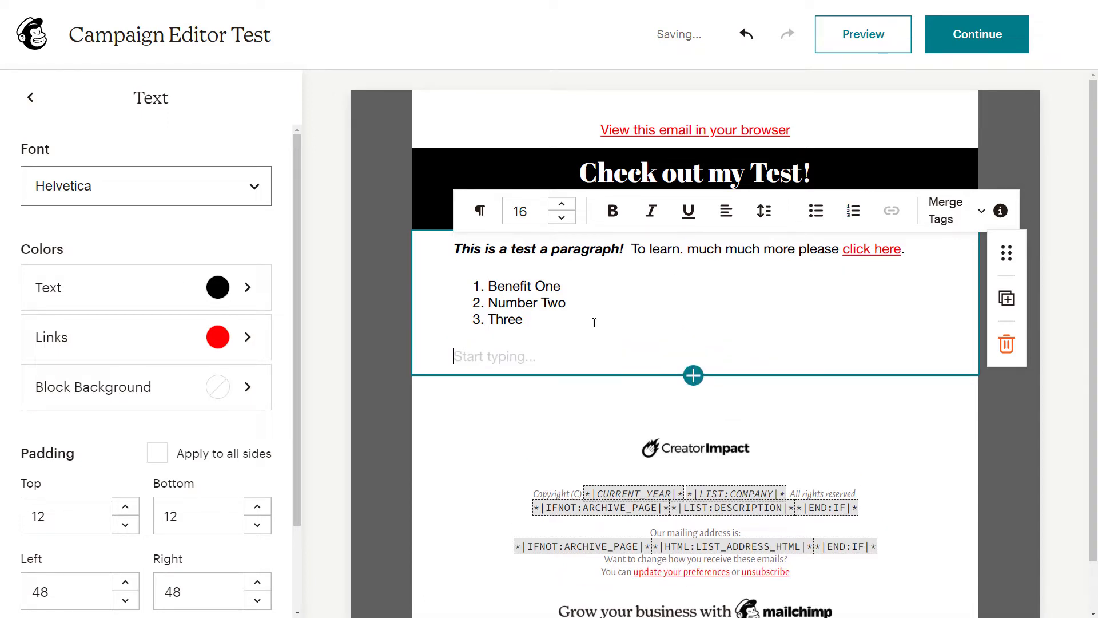
key("ctrl+z")
key("BackSpace")
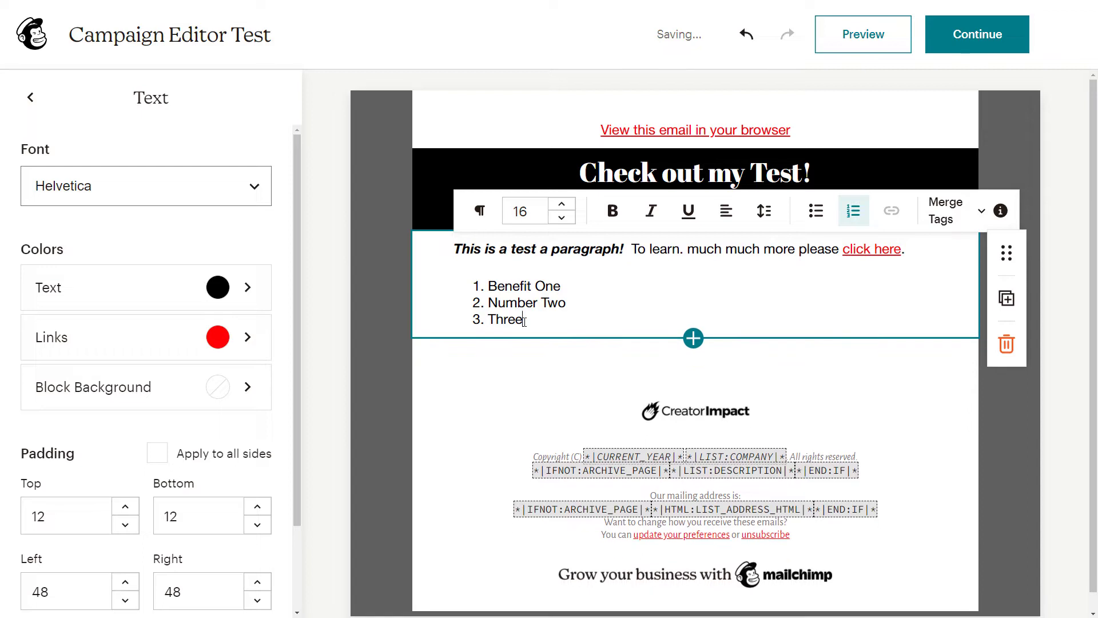
key("Return")
key("Return")
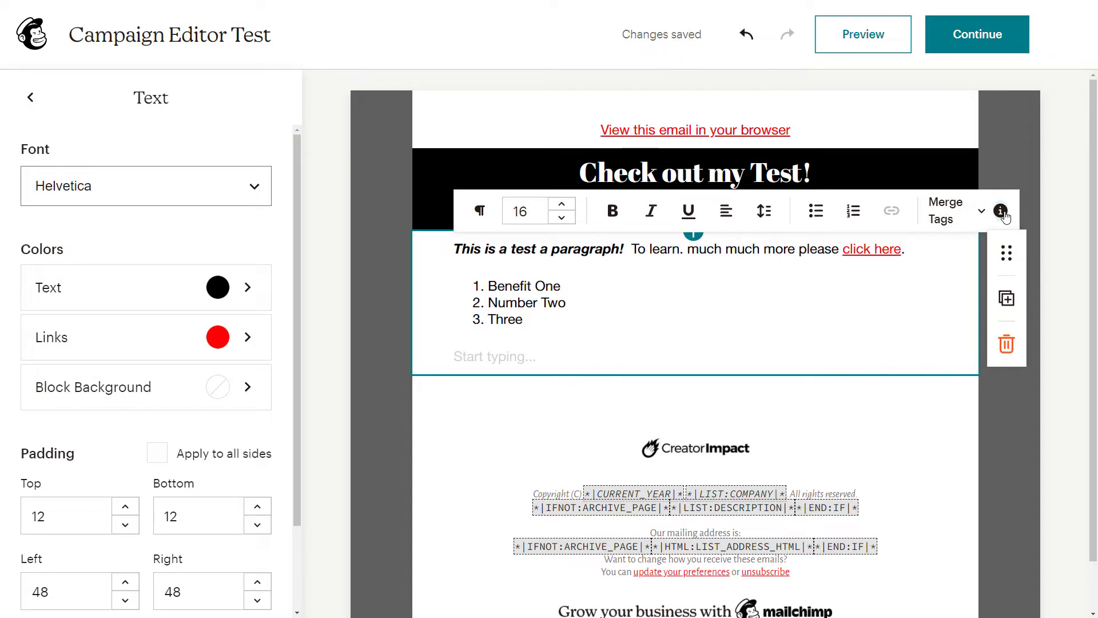
- View the explanation of merge tags and the list of available member data tags
left_click(1001, 212)
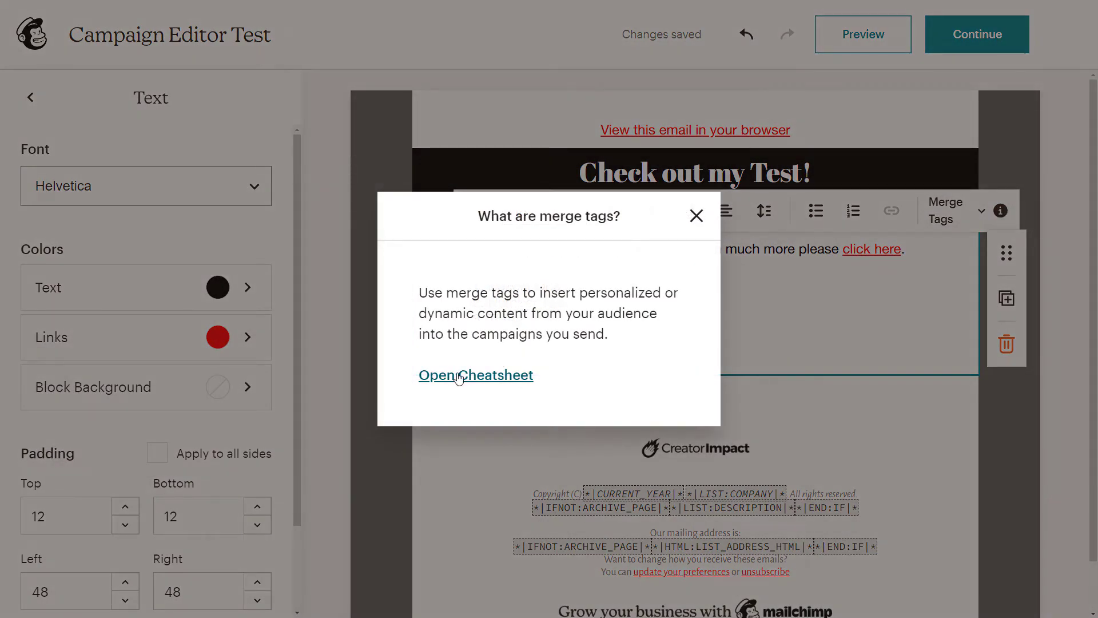
left_click_drag(475, 294, 479, 335)
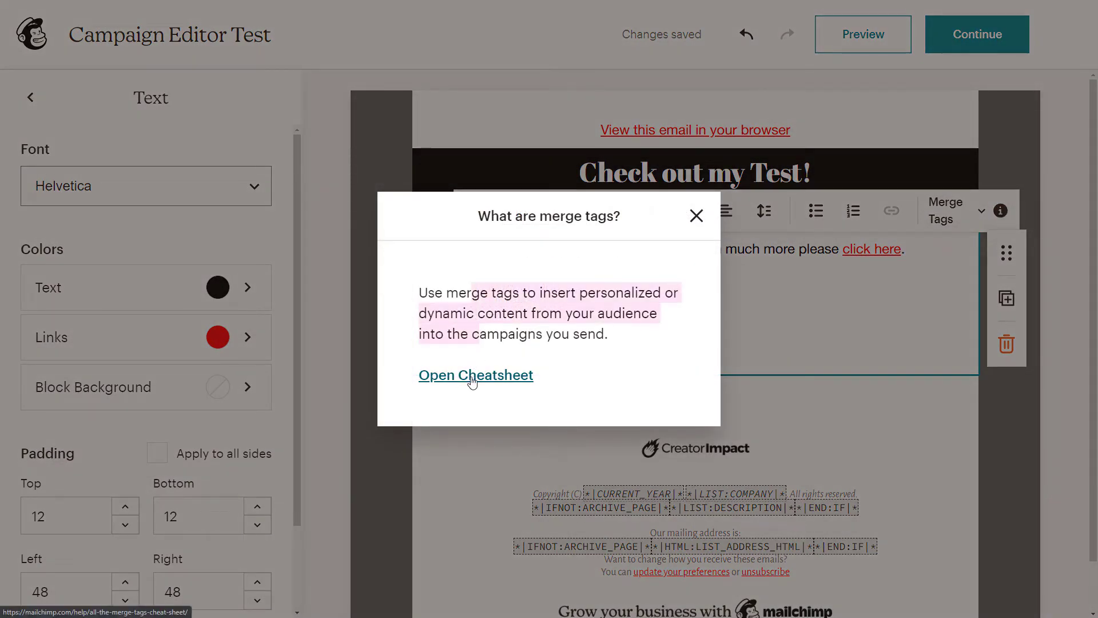
left_click(696, 217)
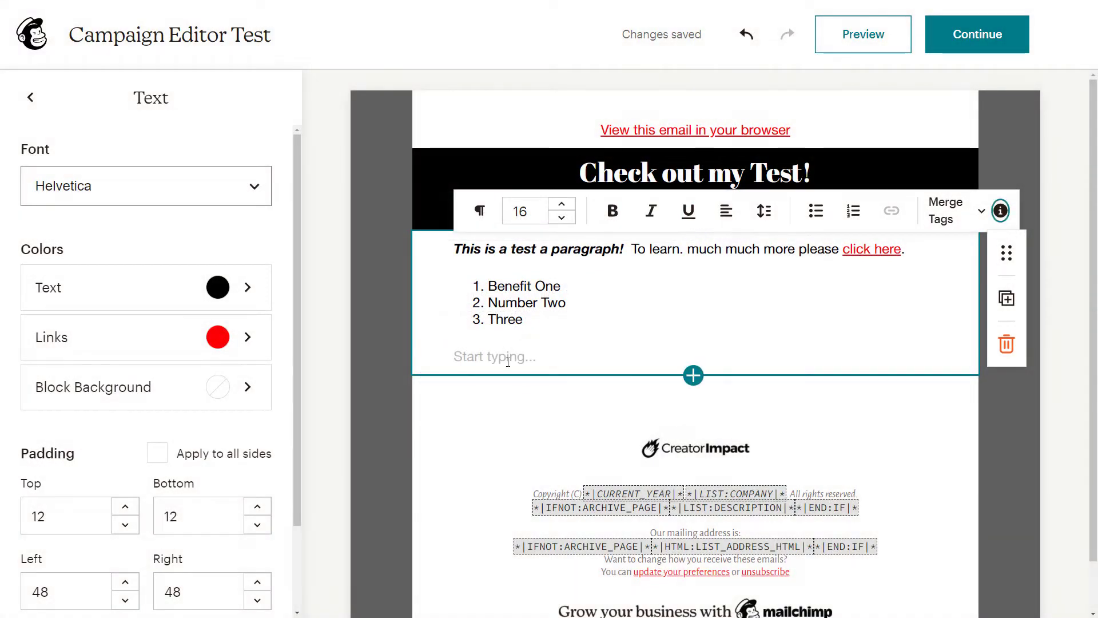
left_click(940, 215)
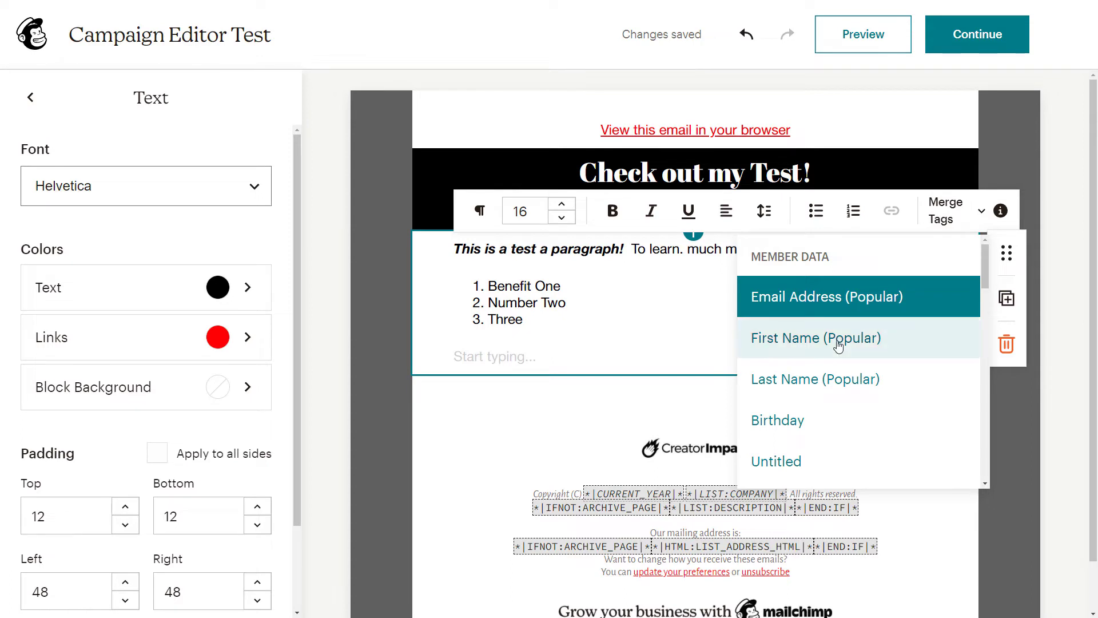
- Add a greeting line above the test paragraph reading "Hi" with the First Name and Last Name merge tags and a comma
left_click(458, 248)
key("Return")
key("Up")
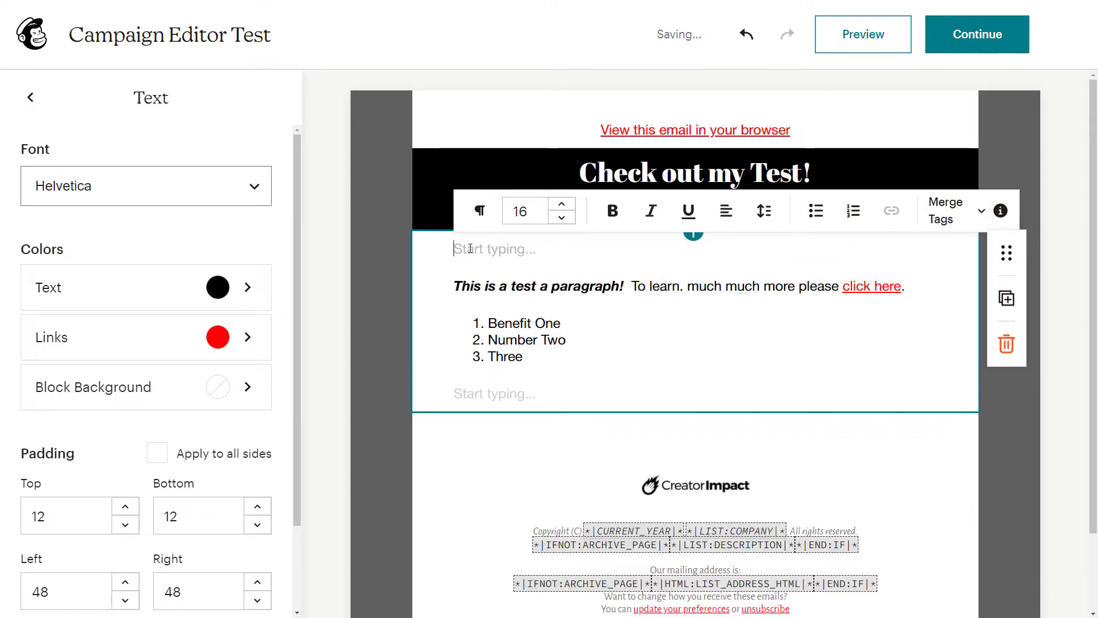
type("Hi")
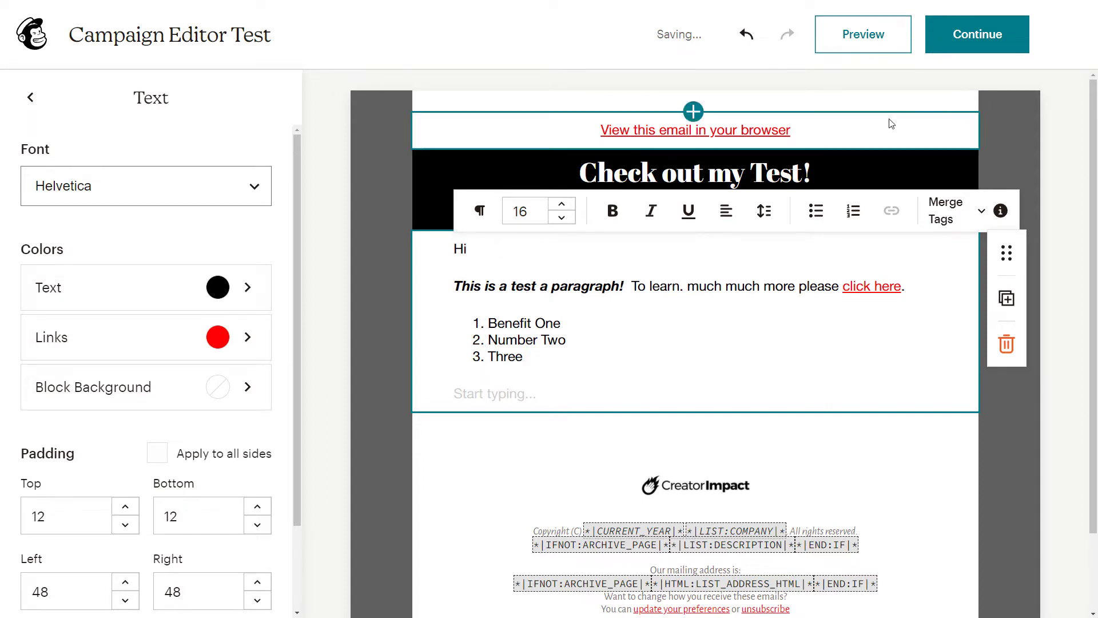
left_click(943, 211)
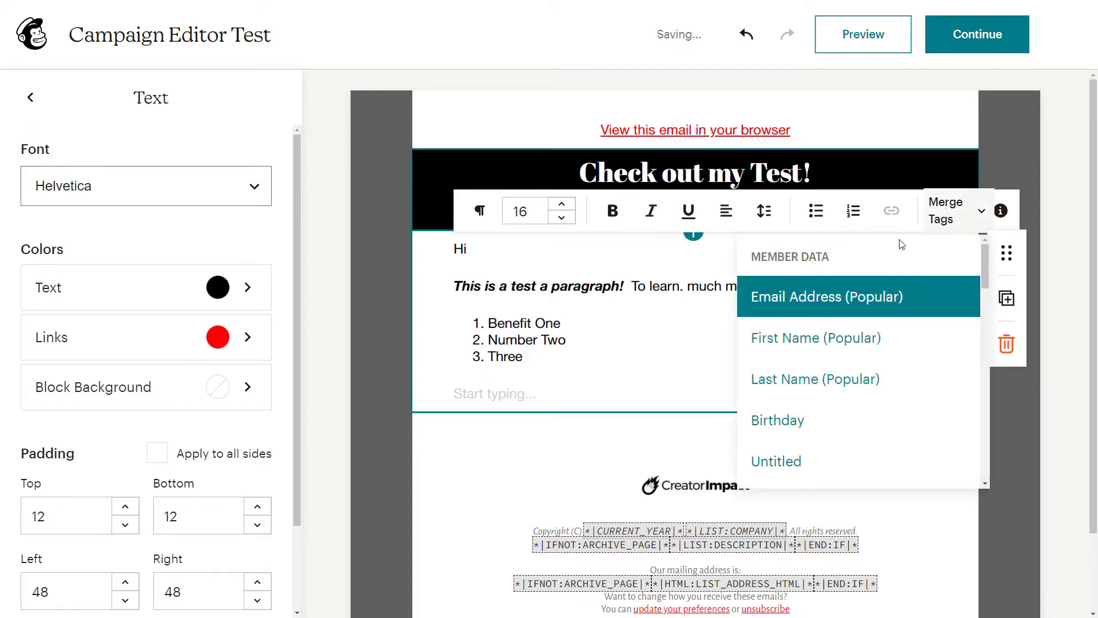
left_click(824, 339)
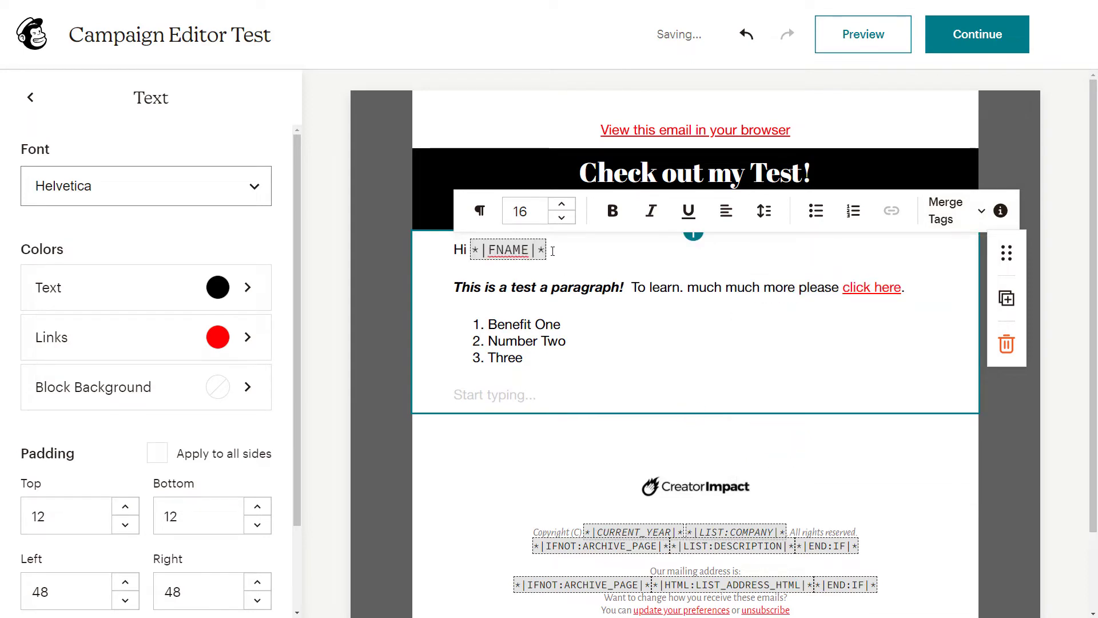
left_click(944, 211)
left_click(825, 380)
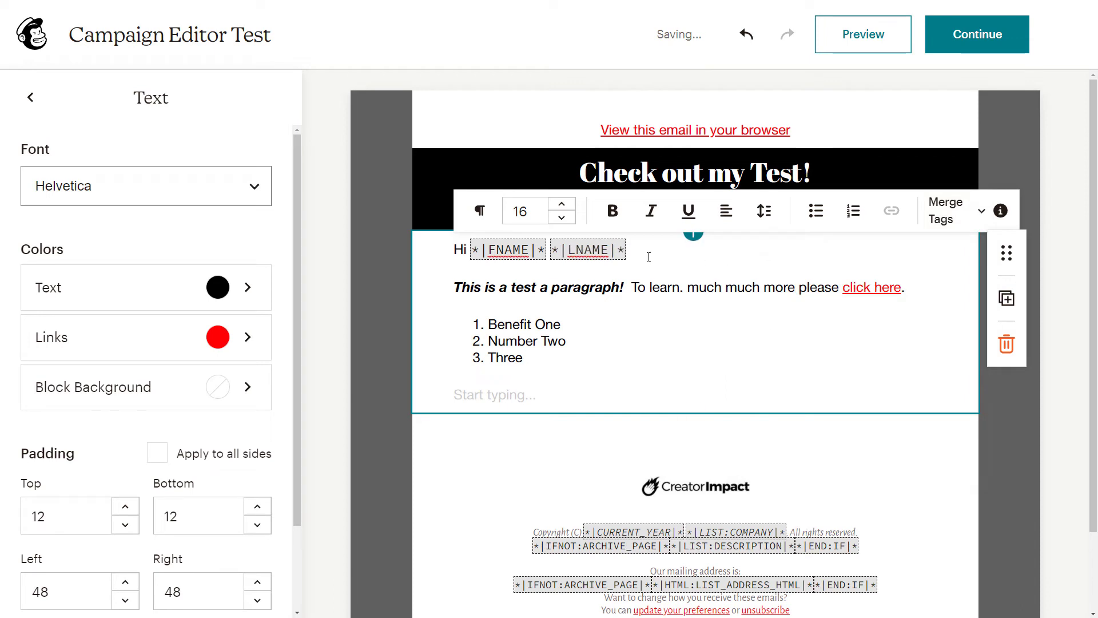
type(",")
- Below the greeting, add the line "So your brithday is on the" followed by the Birthday merge tag and a comma
key("Return")
key("Return")
key("BackSpace")
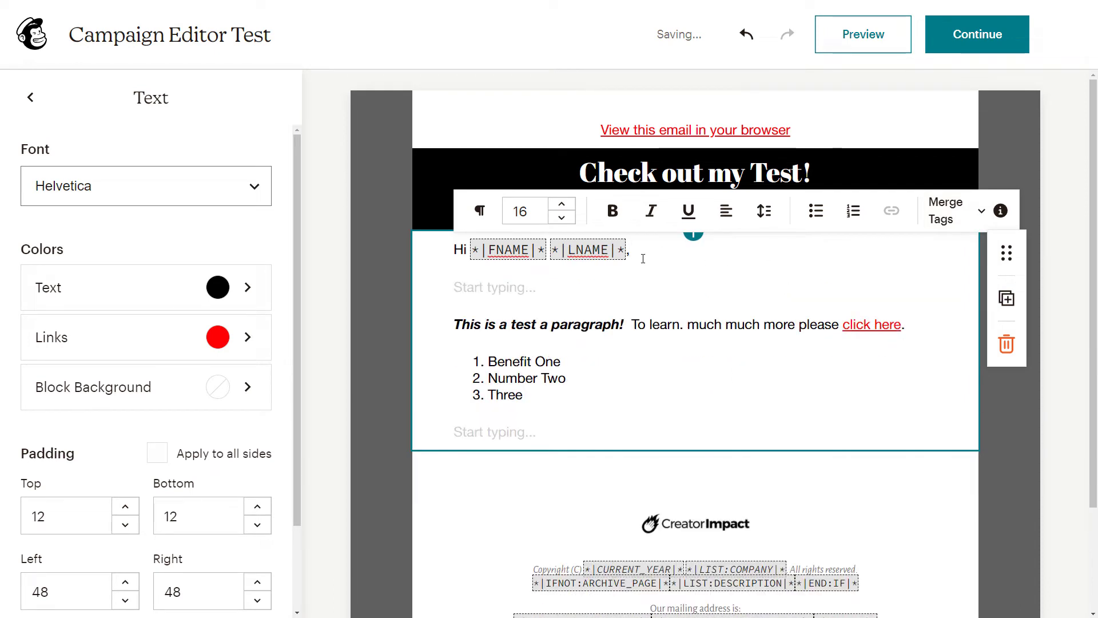
type("So your brithday is one")
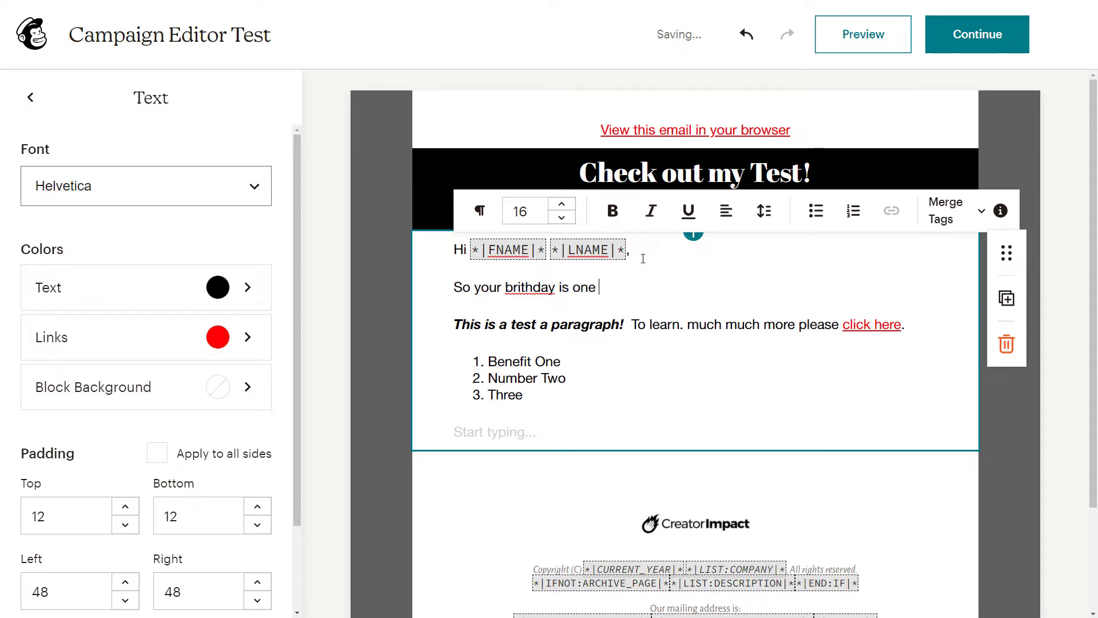
type(" the")
key("BackSpace")
key("BackSpace")
key("BackSpace")
left_click(990, 221)
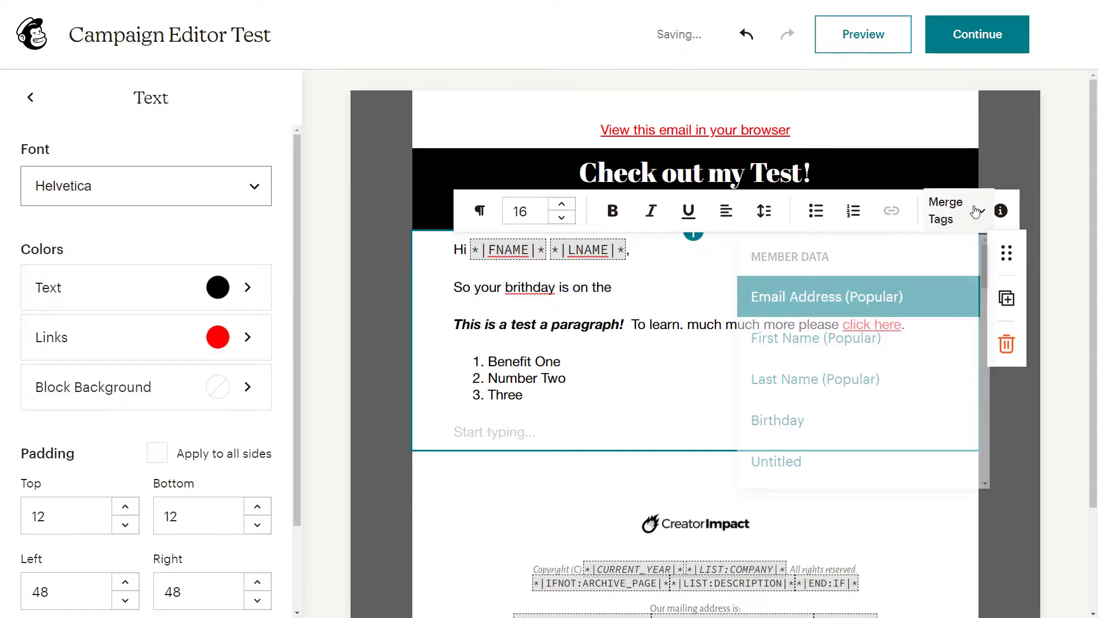
left_click(798, 422)
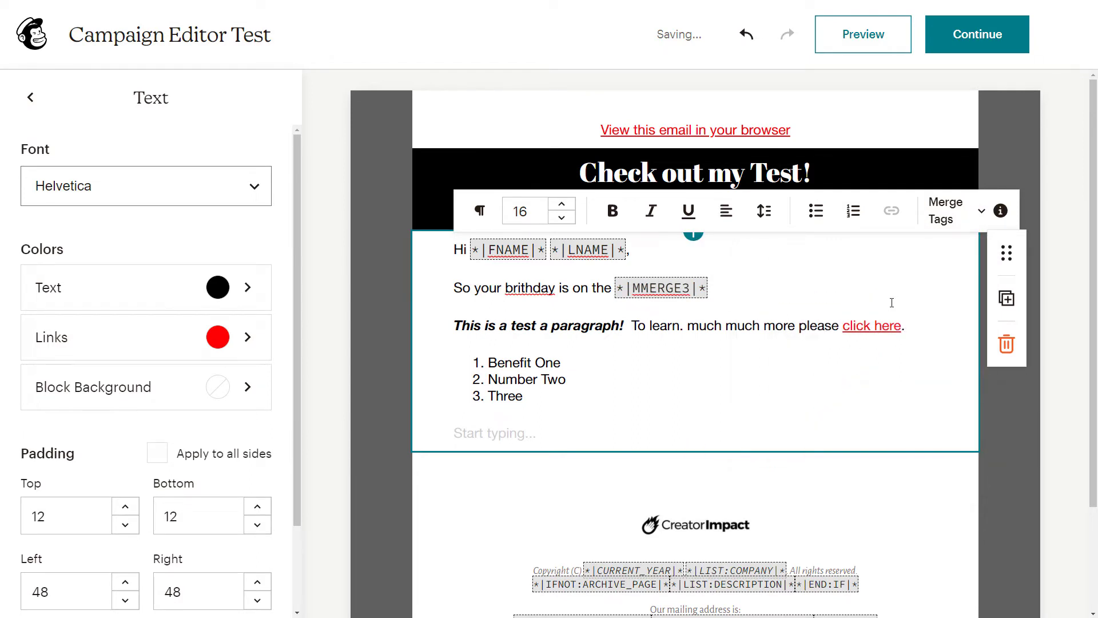
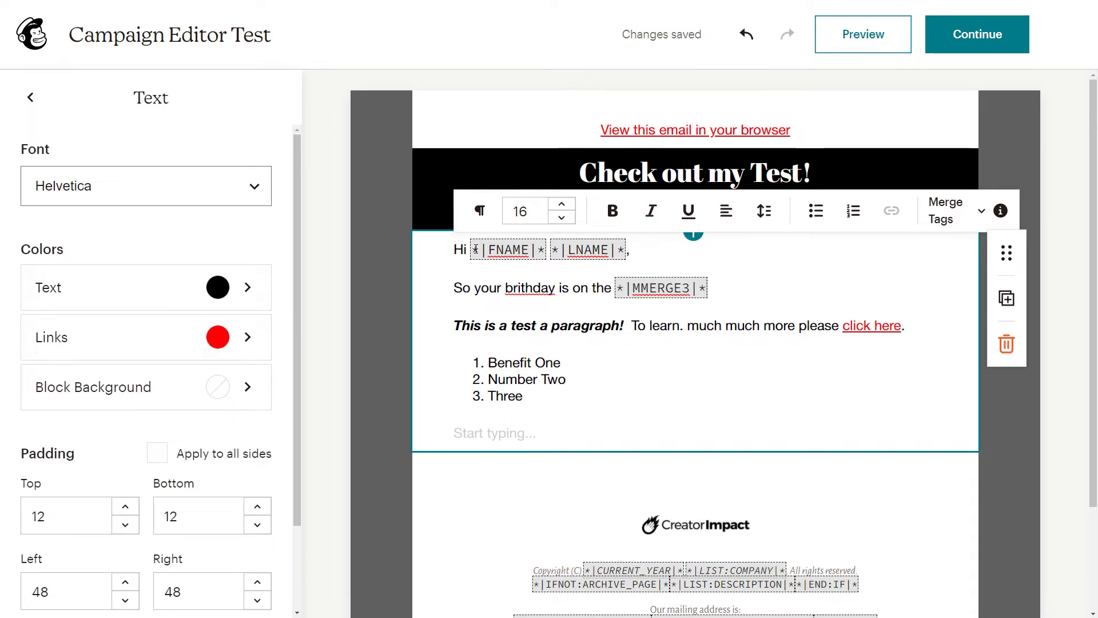
type(",")
- Preview the email with live merge tag info enabled, check the greeting and birthday lines, and return to editing
left_click(877, 42)
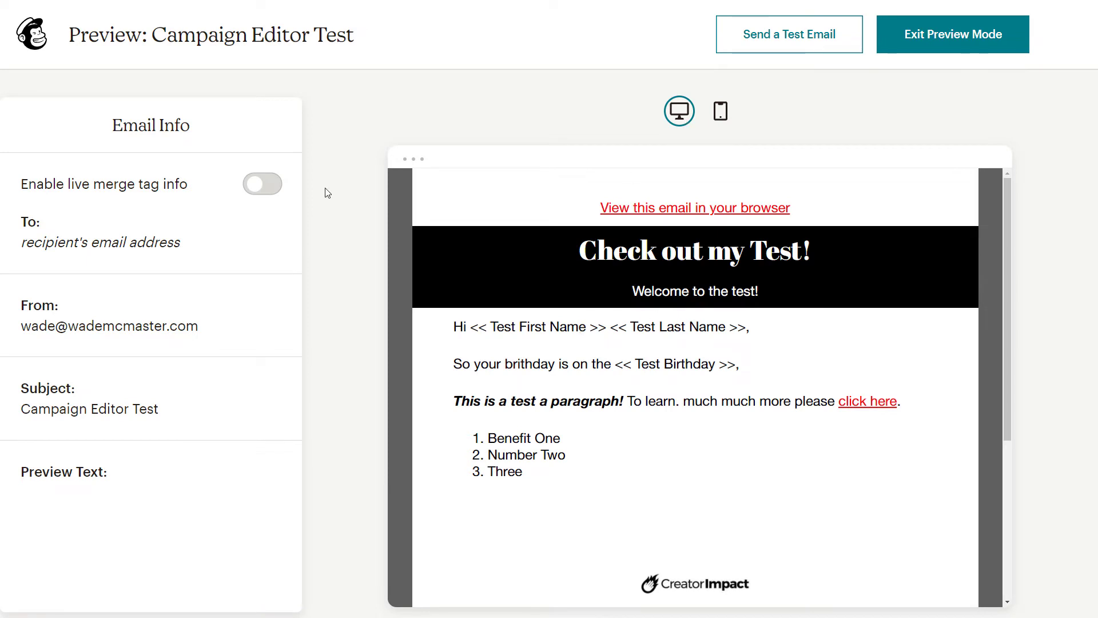
left_click(263, 184)
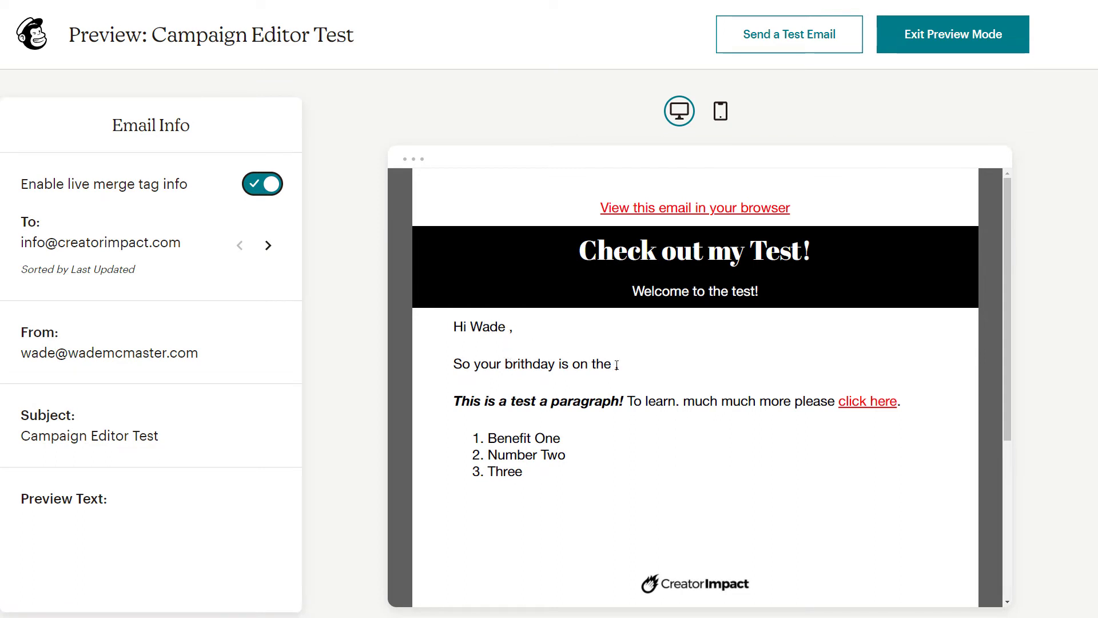
double_click(486, 327)
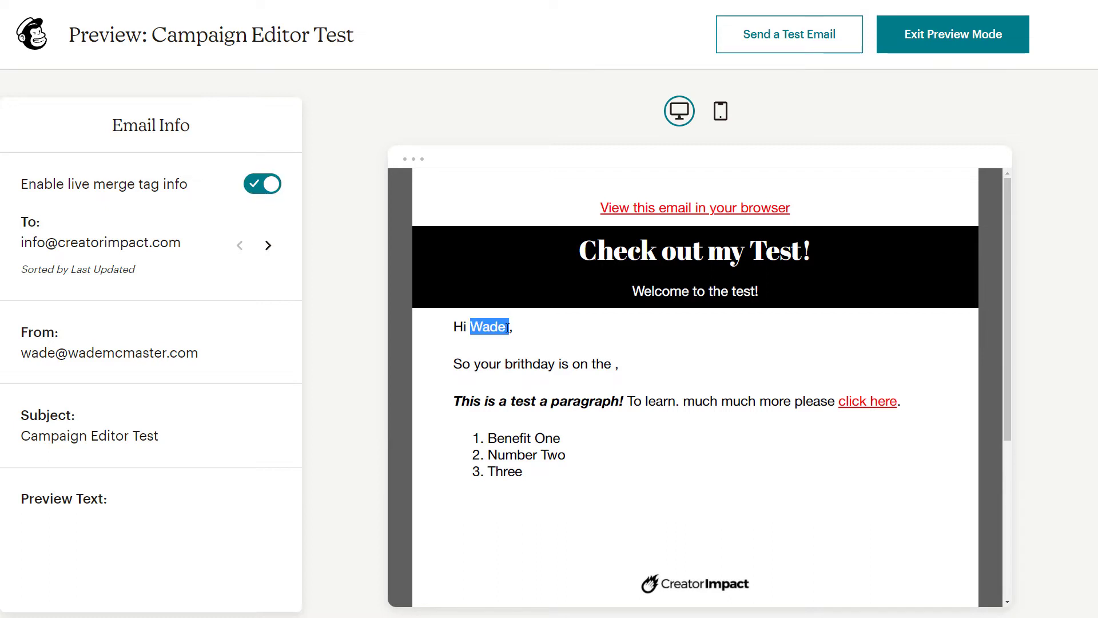
left_click(484, 414)
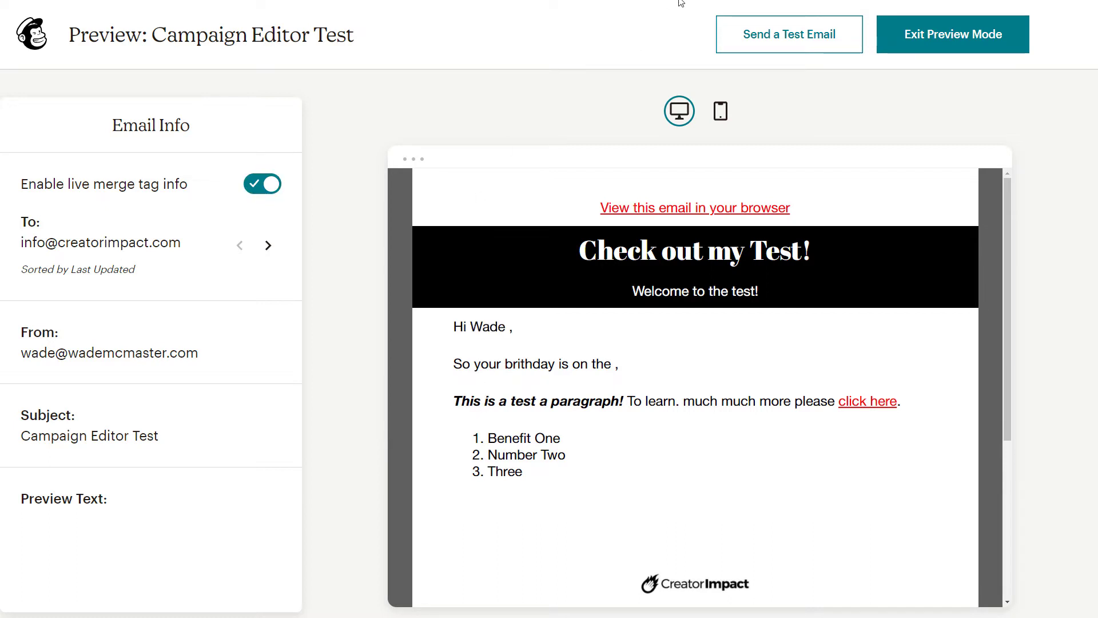
left_click(980, 36)
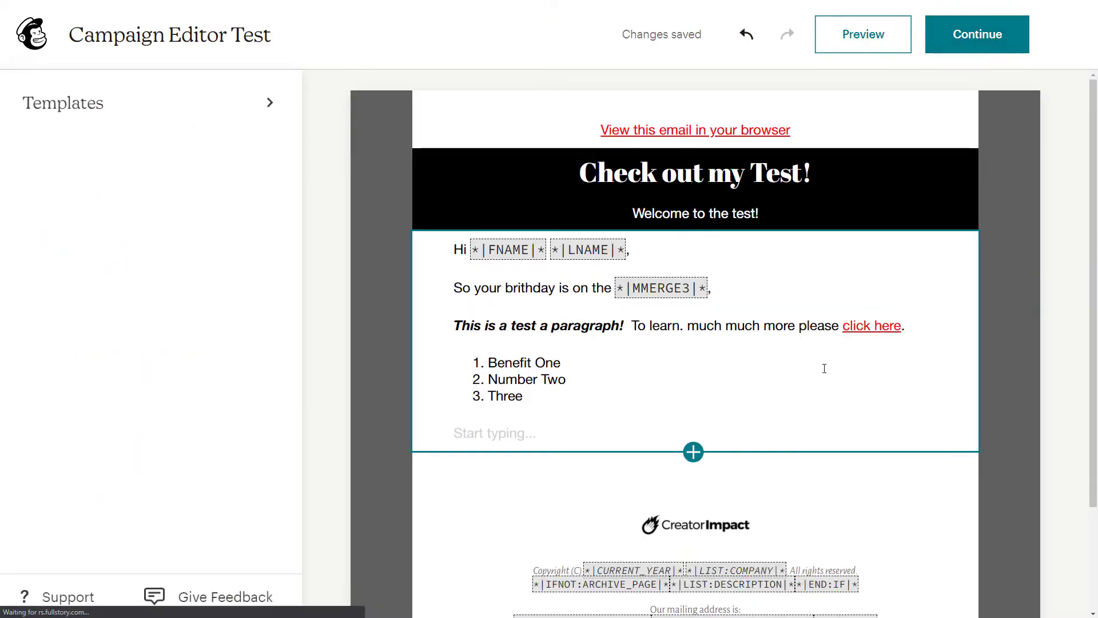
- Insert the List Address (Text) merge tag in the empty paragraph below the numbered list
left_click(530, 433)
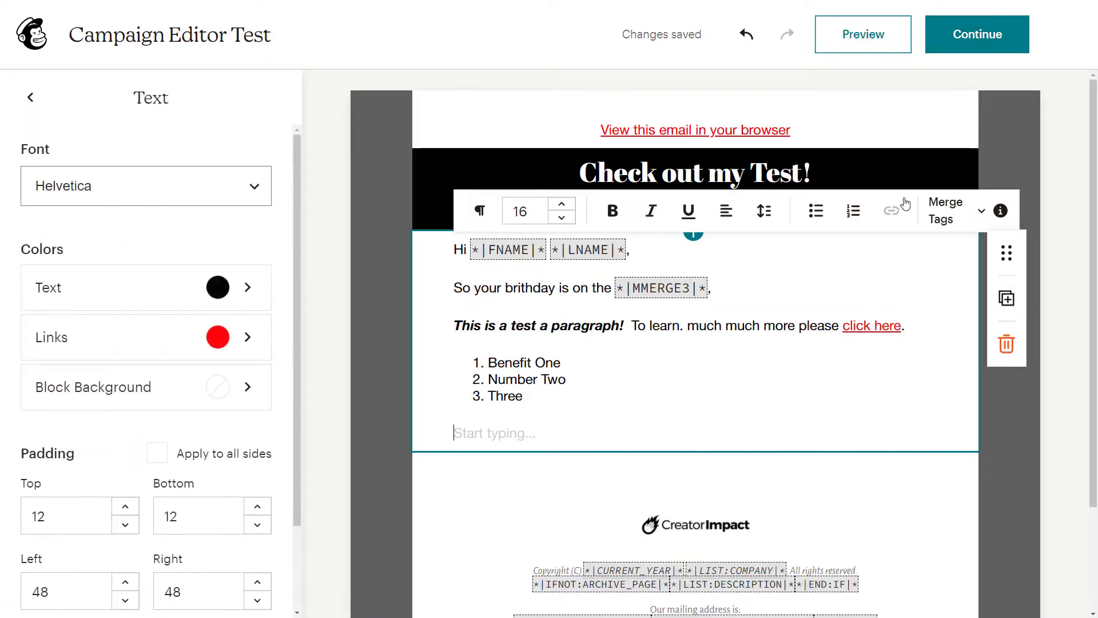
left_click(946, 213)
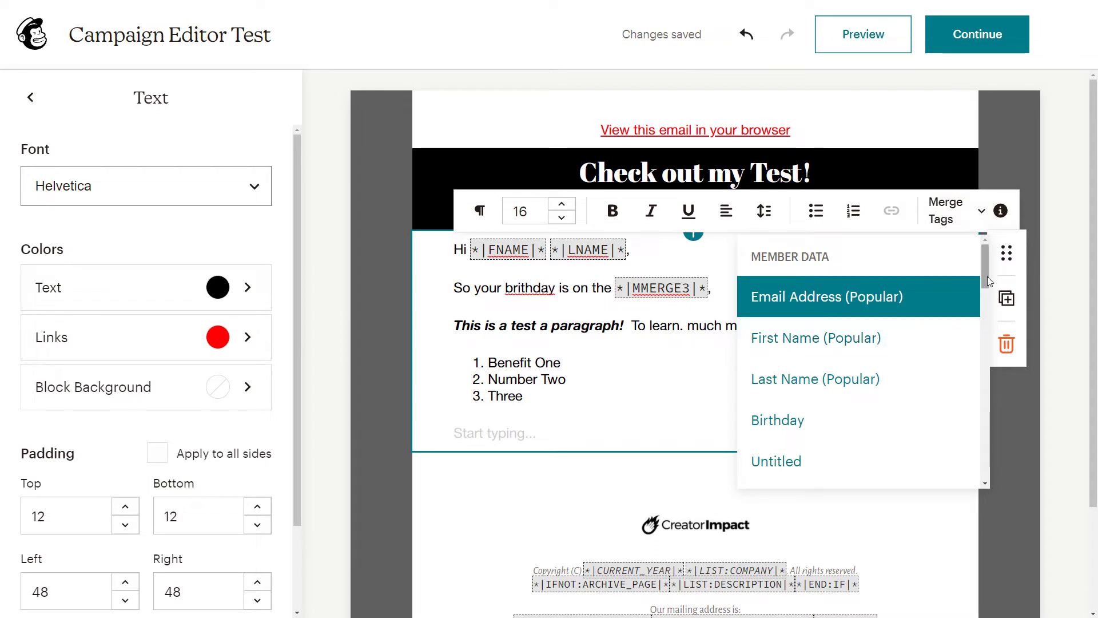
left_click_drag(987, 276, 986, 284)
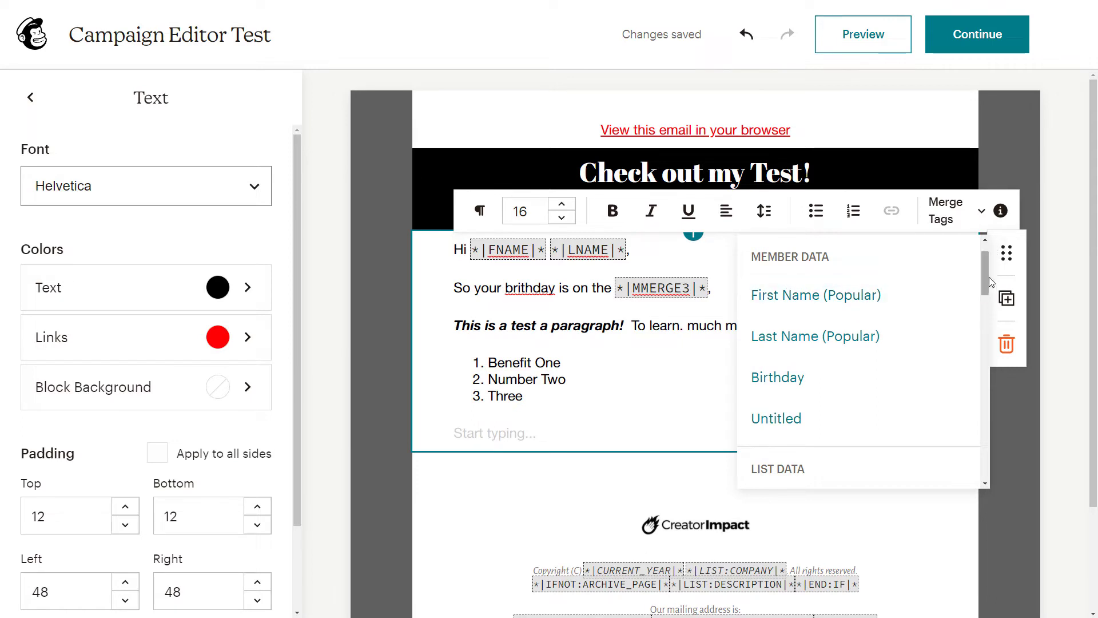
left_click_drag(987, 279, 983, 313)
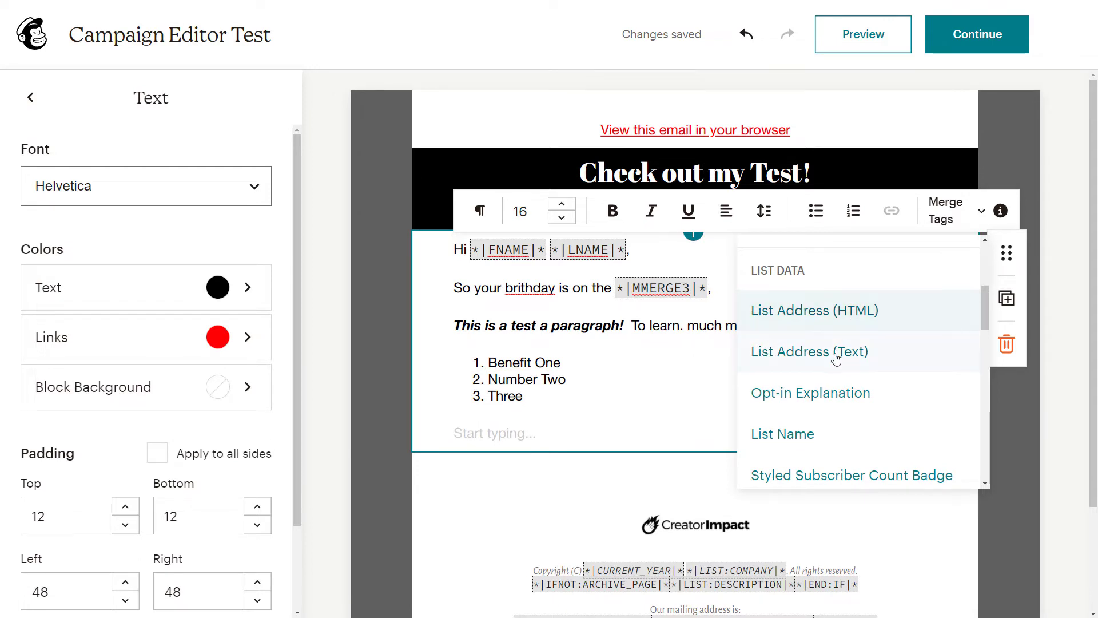
scroll(853, 372, "down", 1)
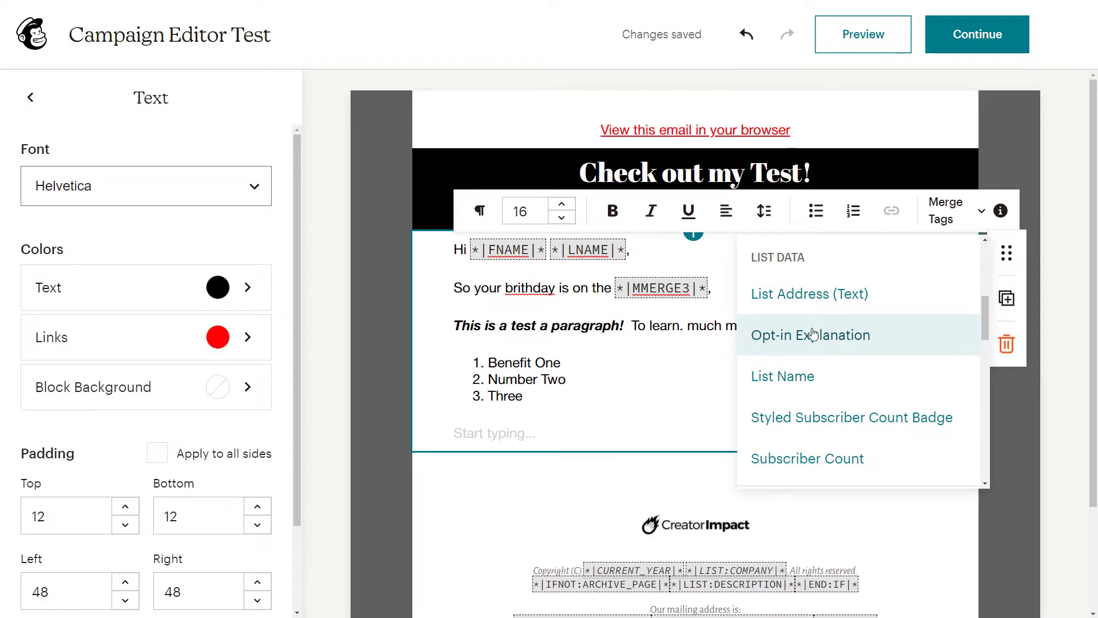
left_click(827, 292)
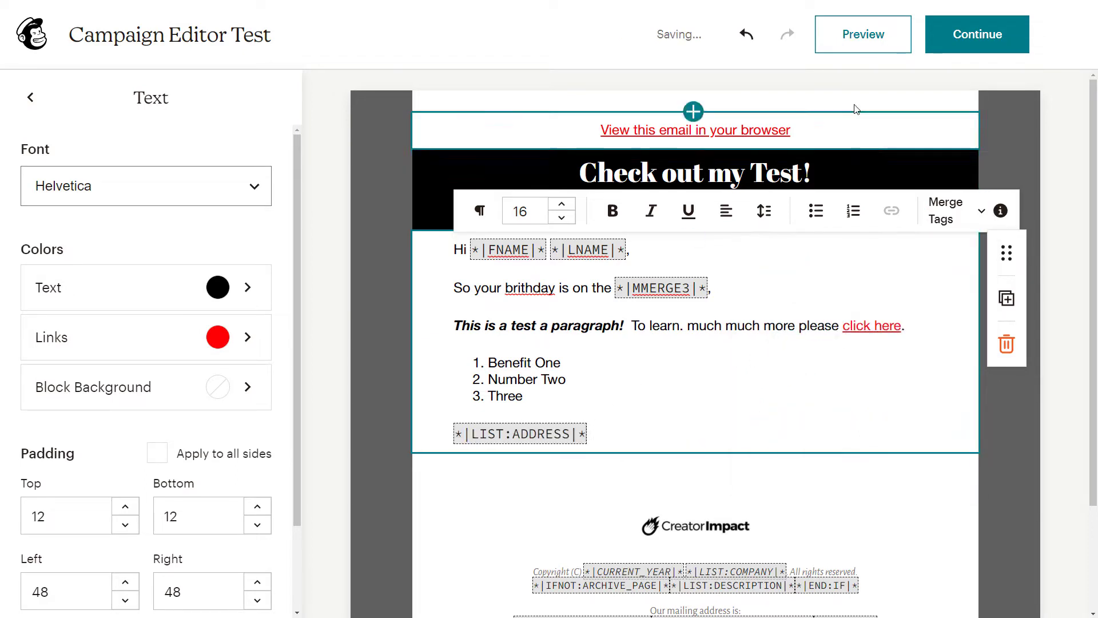
- Preview the email, check how the list address tag renders below the numbered list, and return to editing
left_click(863, 36)
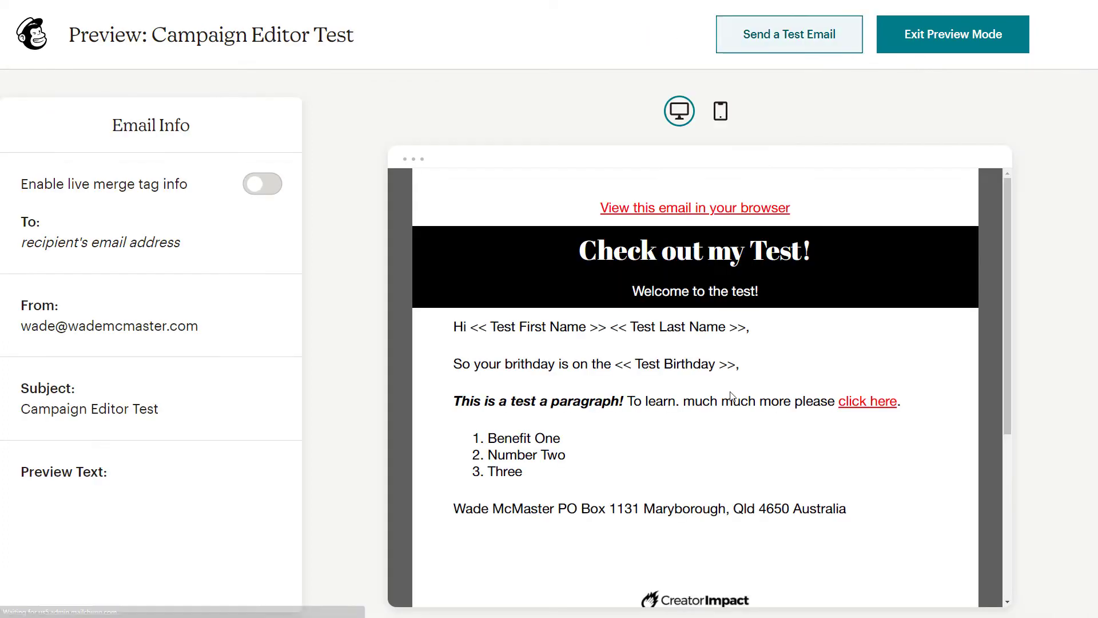
left_click_drag(476, 507, 863, 512)
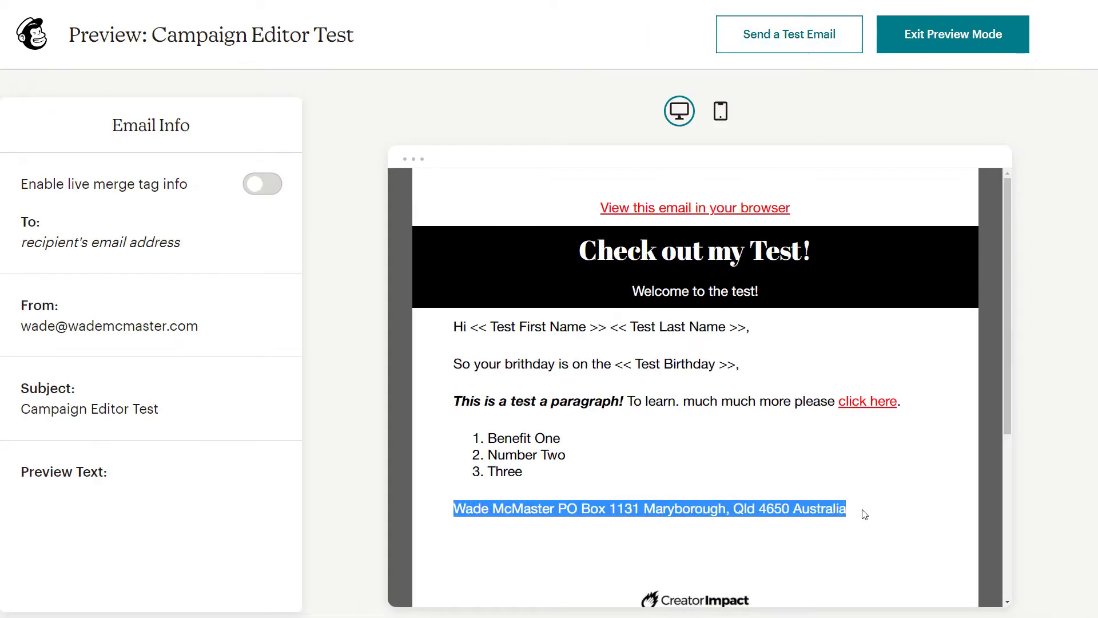
left_click(604, 536)
left_click_drag(557, 508, 865, 513)
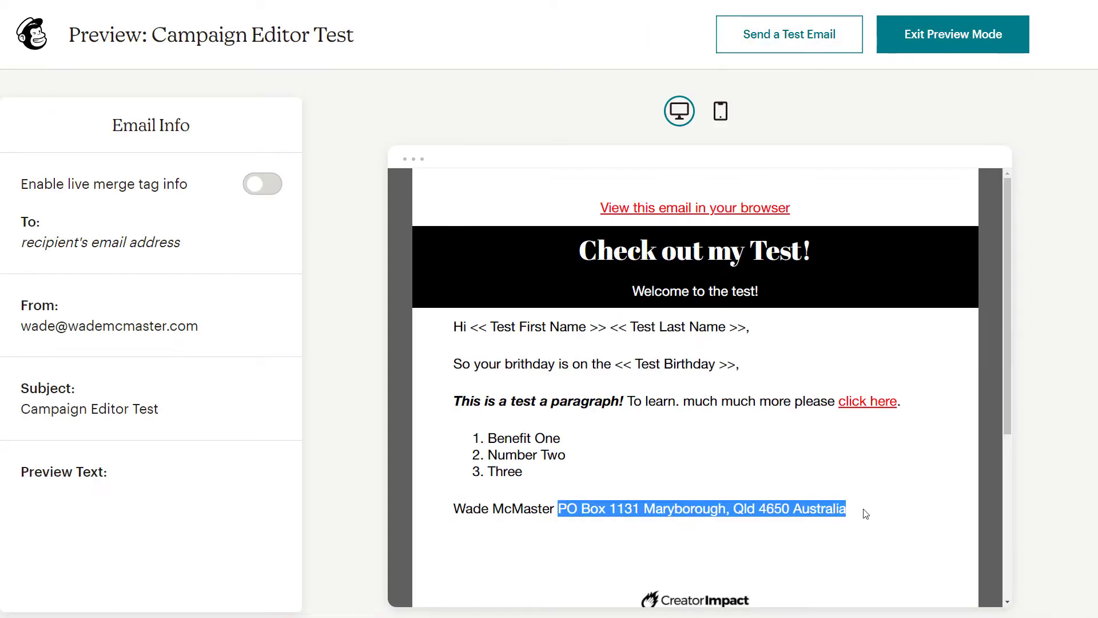
left_click(866, 513)
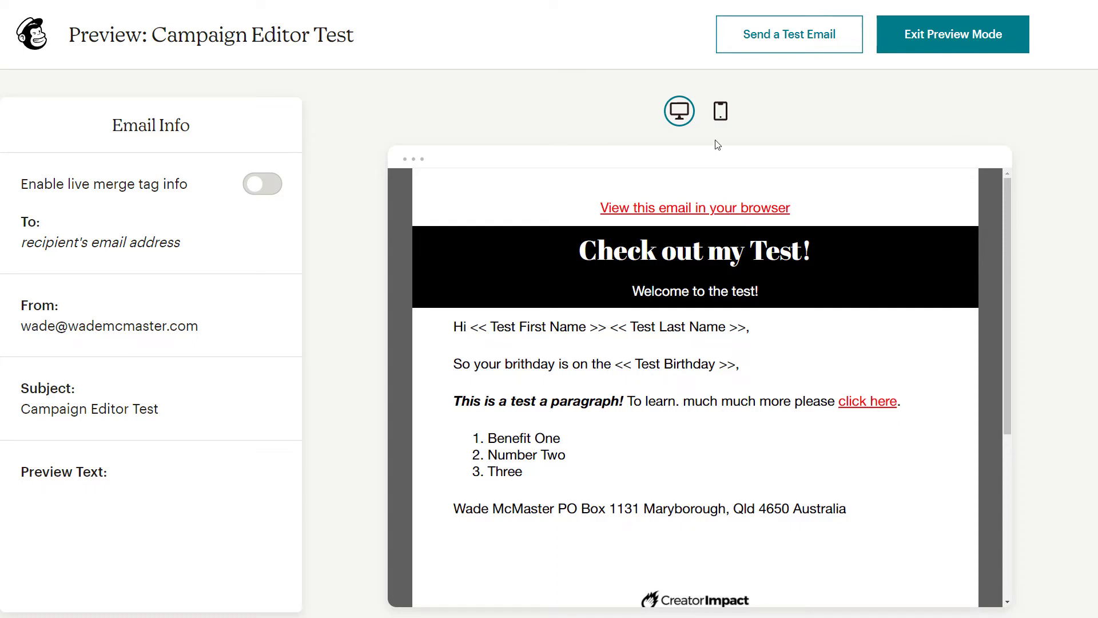
left_click(927, 41)
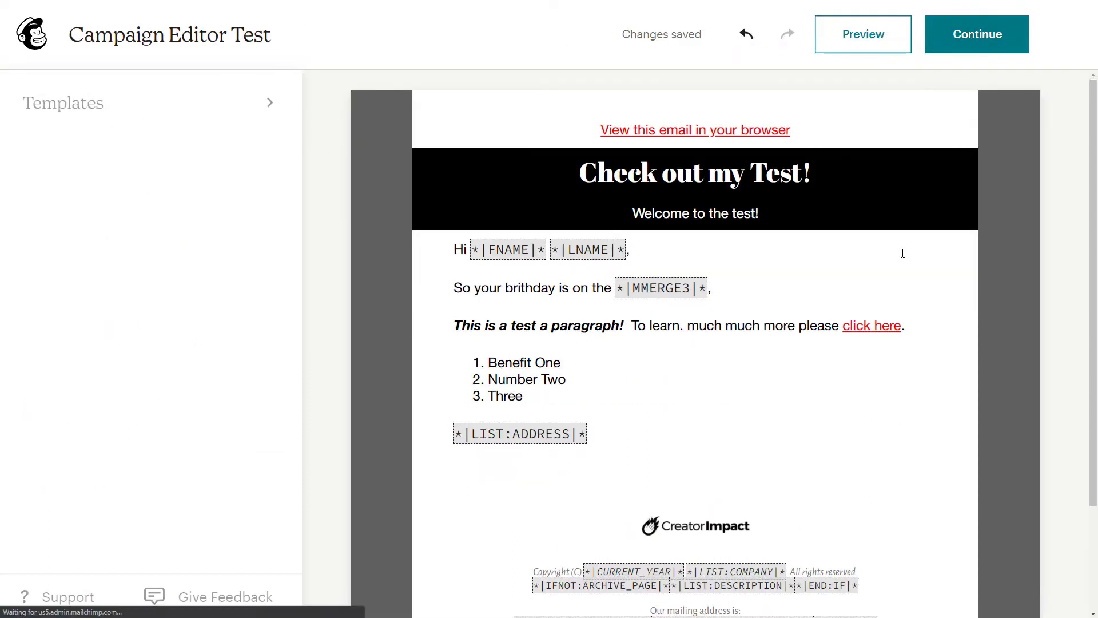
- Delete the list address merge tag below the numbered list
left_click(608, 436)
key("BackSpace")
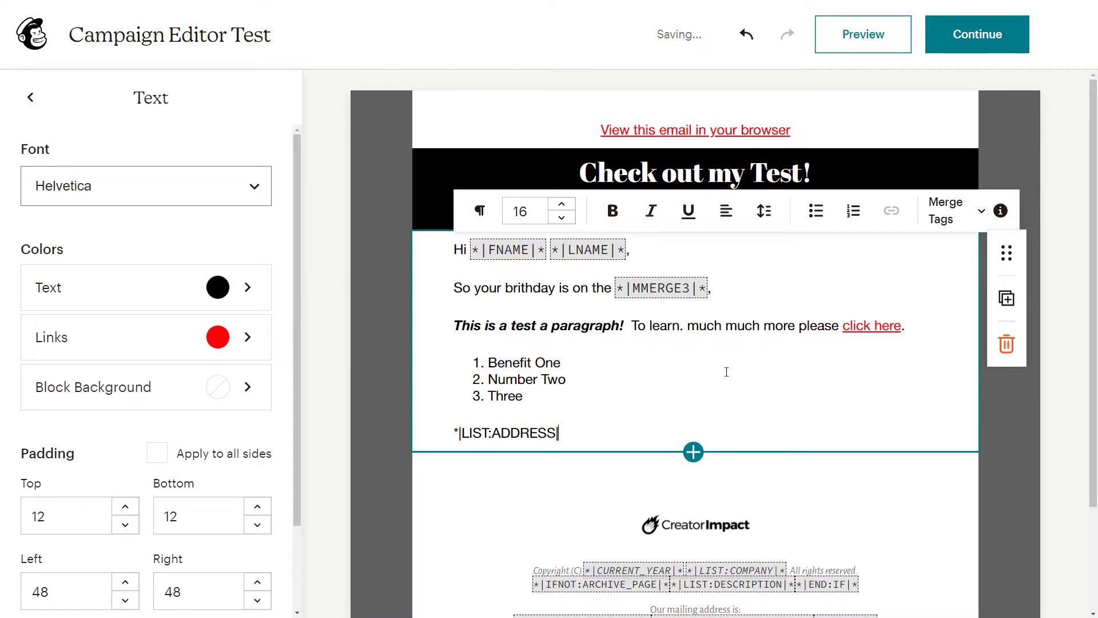
left_click_drag(559, 434, 448, 438)
key("BackSpace")
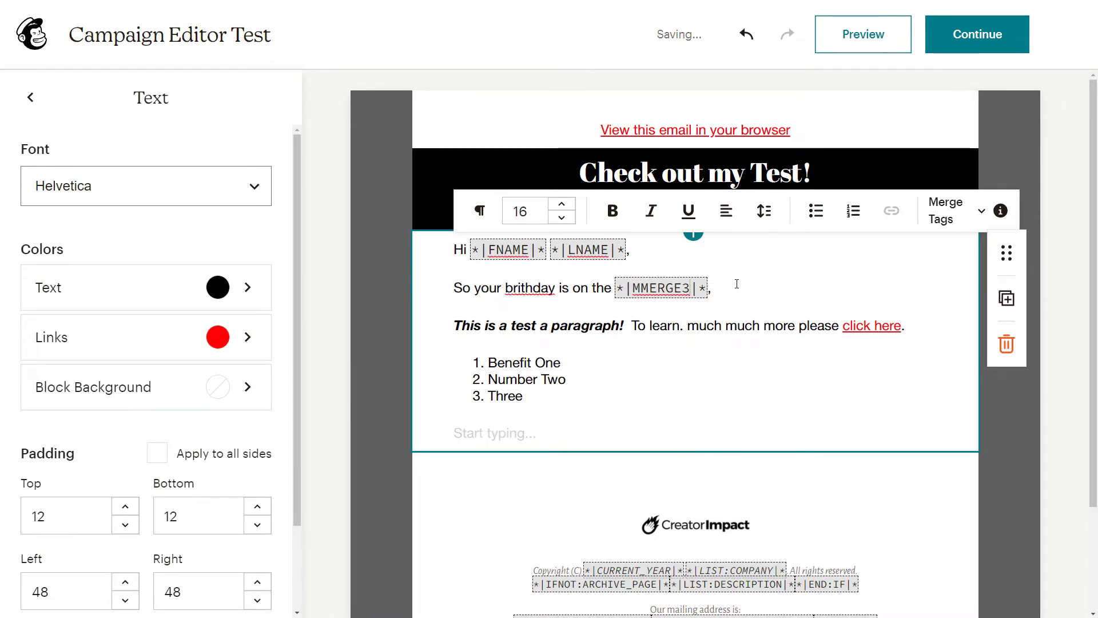
- Try altering the birthday merge tag by appending 0 to its name, and remove the extra character
type("0")
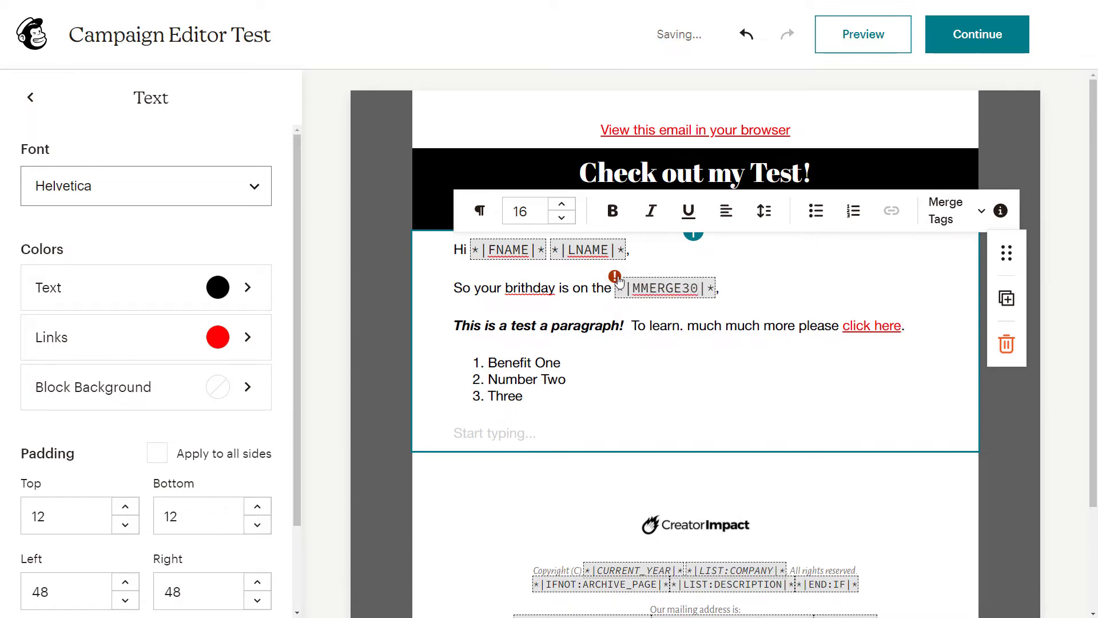
left_click_drag(694, 288, 702, 288)
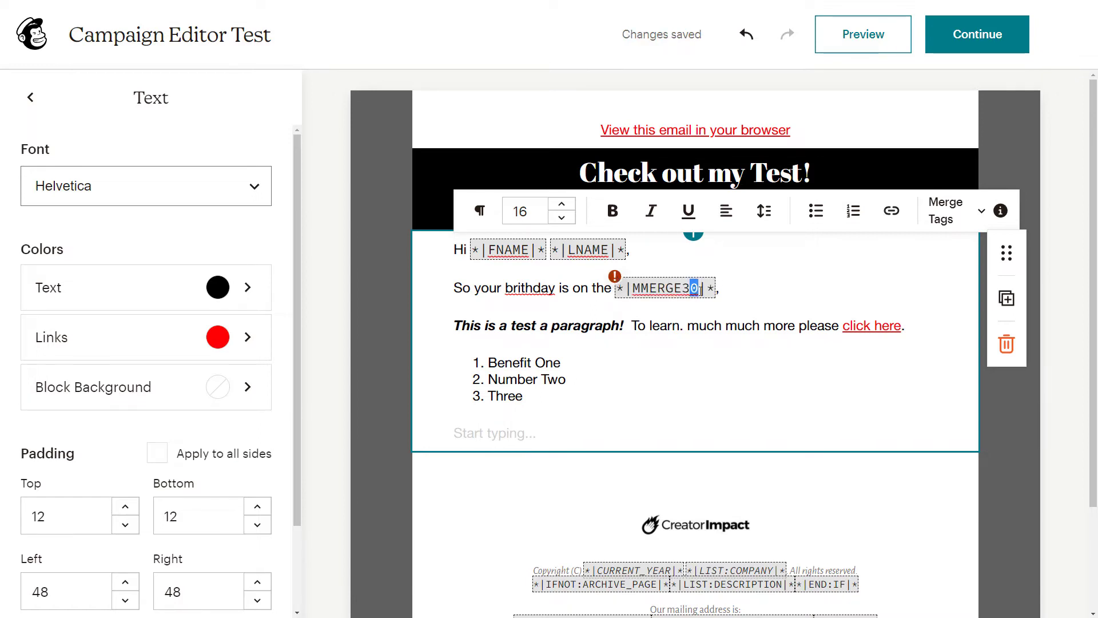
key("BackSpace")
- Browse the available merge tags through the list data group down to Subscriber Count and close the selection
left_click(950, 212)
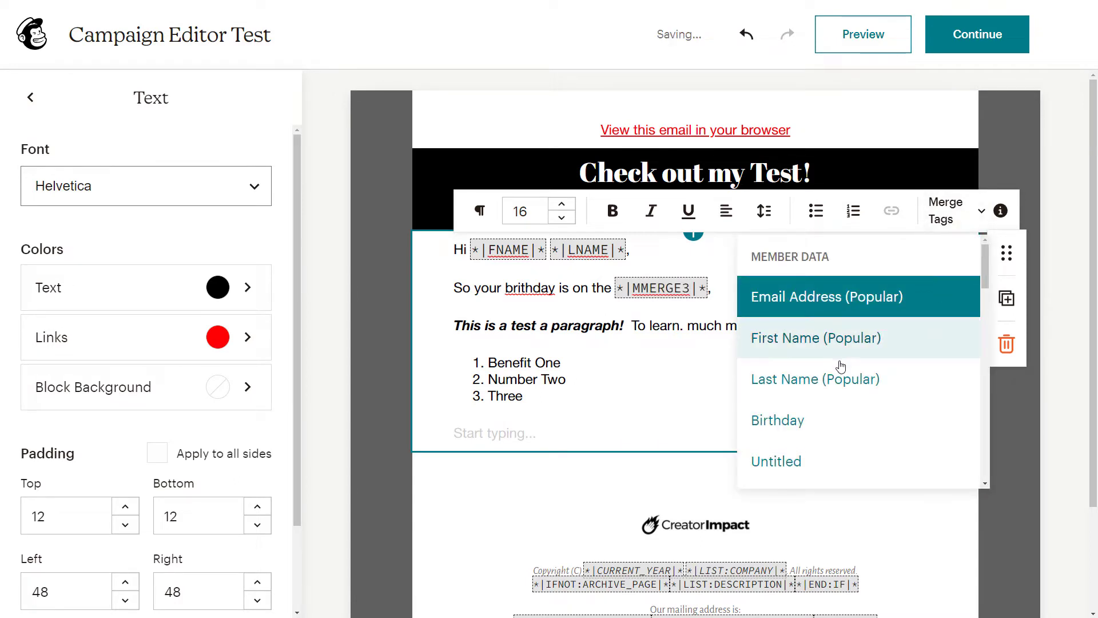
scroll(841, 371, "down", 4)
scroll(846, 381, "down", 2)
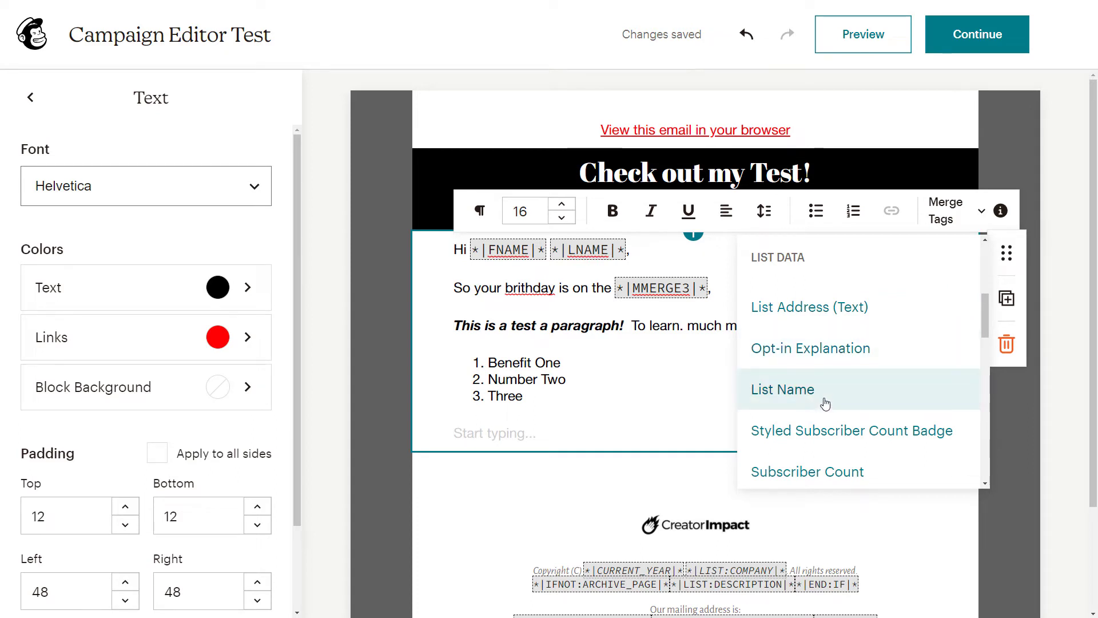
scroll(826, 404, "down", 1)
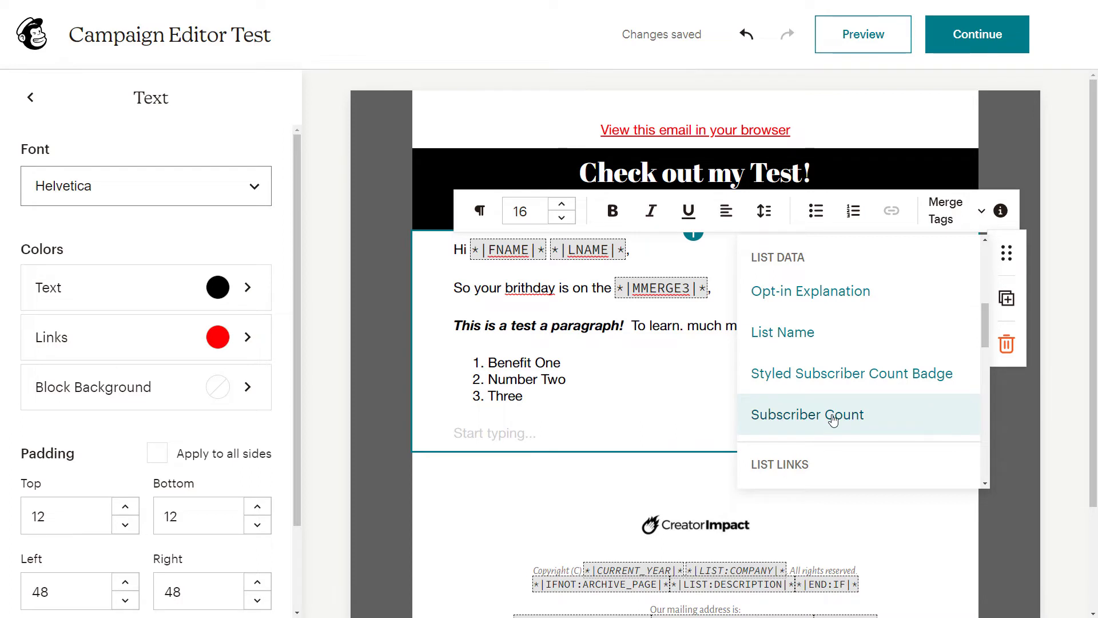
key("Escape")
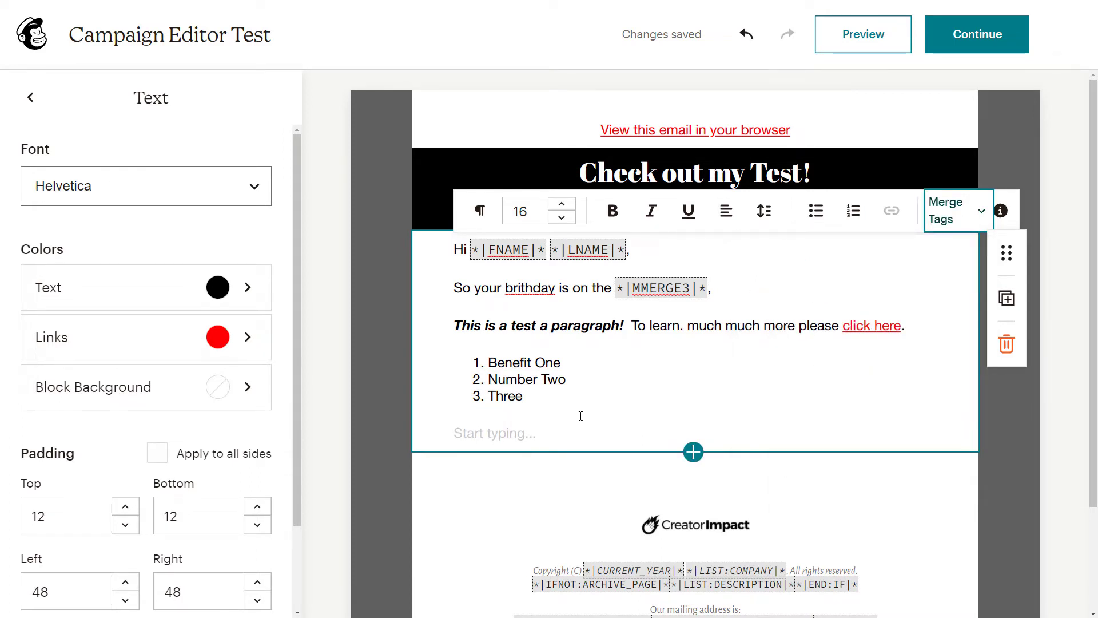
left_click(549, 430)
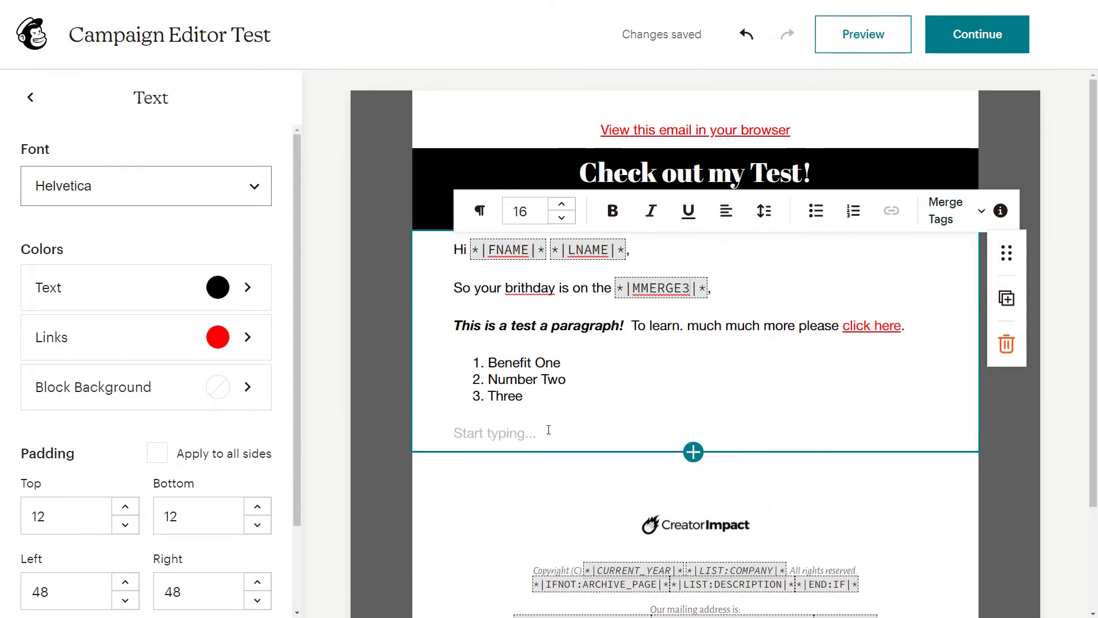
type("Wehave")
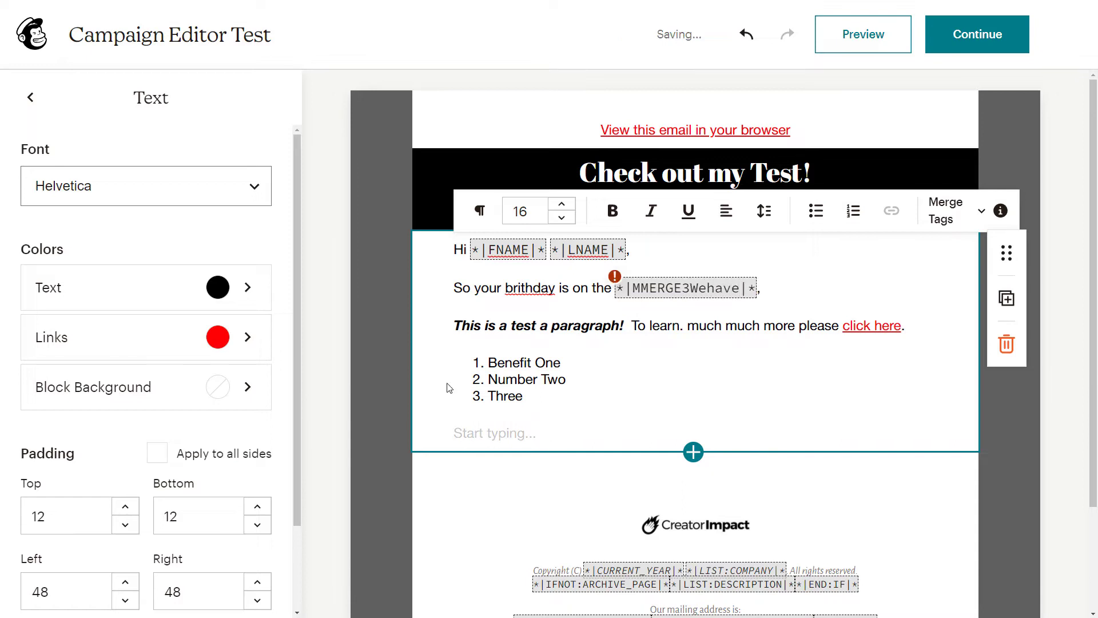
left_click_drag(739, 289, 689, 289)
key("BackSpace")
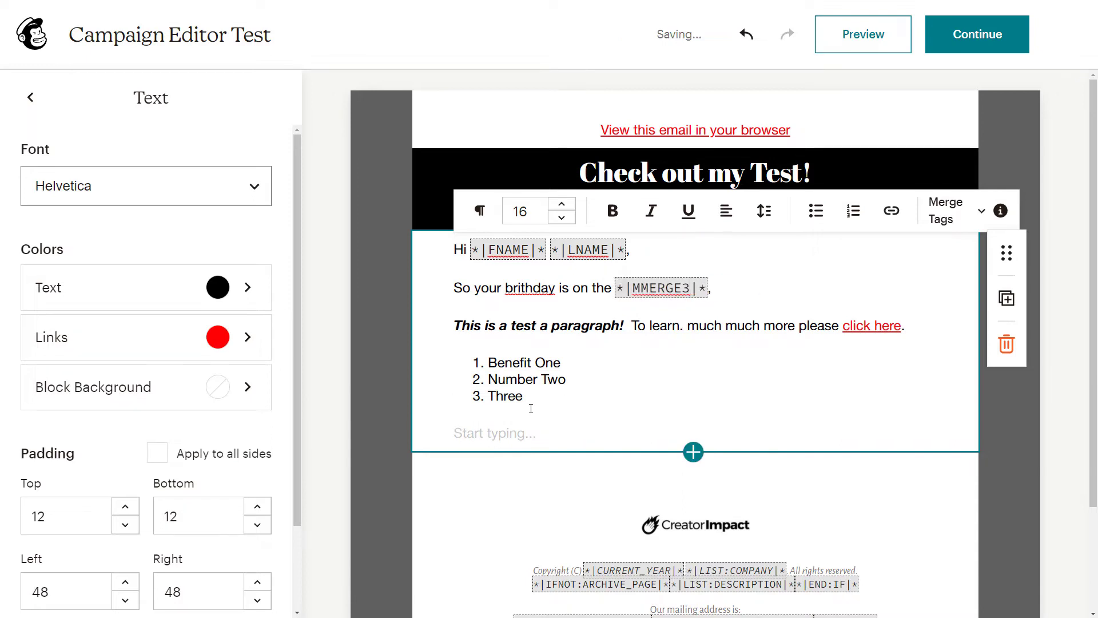
- Write "We have", the Subscriber Count merge tag and "Subscribers on this list." in the empty paragraph below the numbered list
left_click(510, 434)
type("We have")
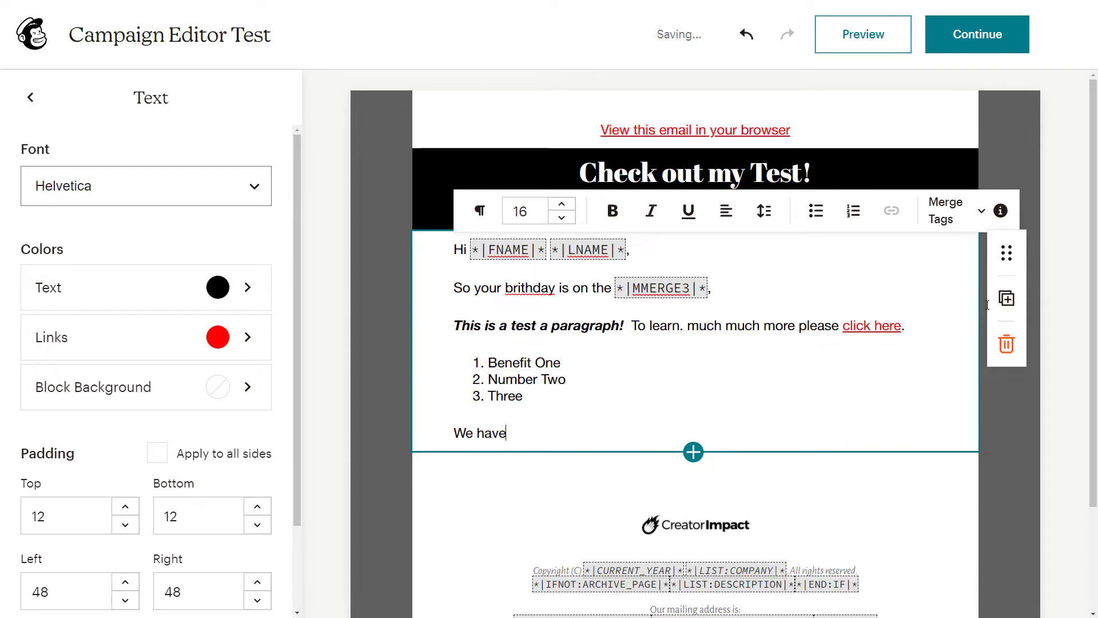
left_click(982, 211)
scroll(915, 395, "down", 3)
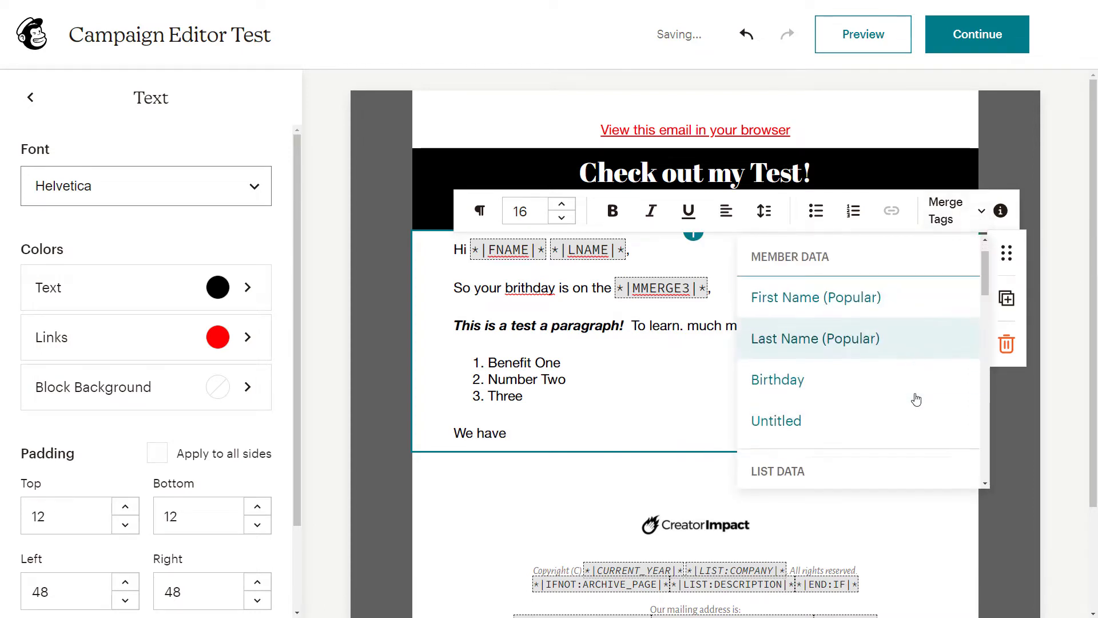
scroll(915, 401, "down", 4)
left_click(863, 421)
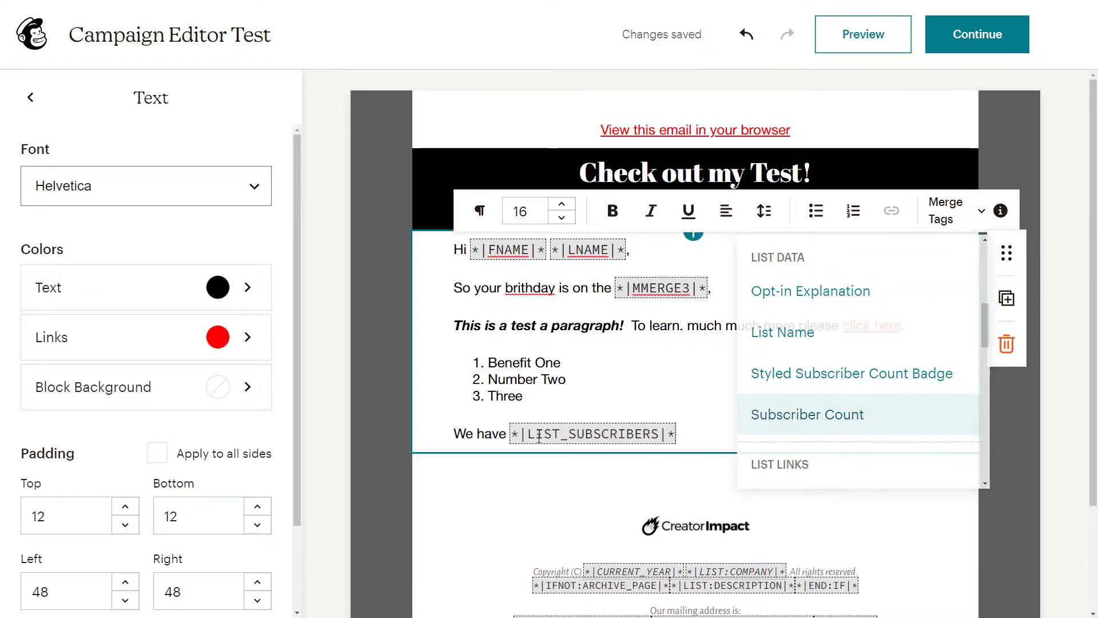
type("Su")
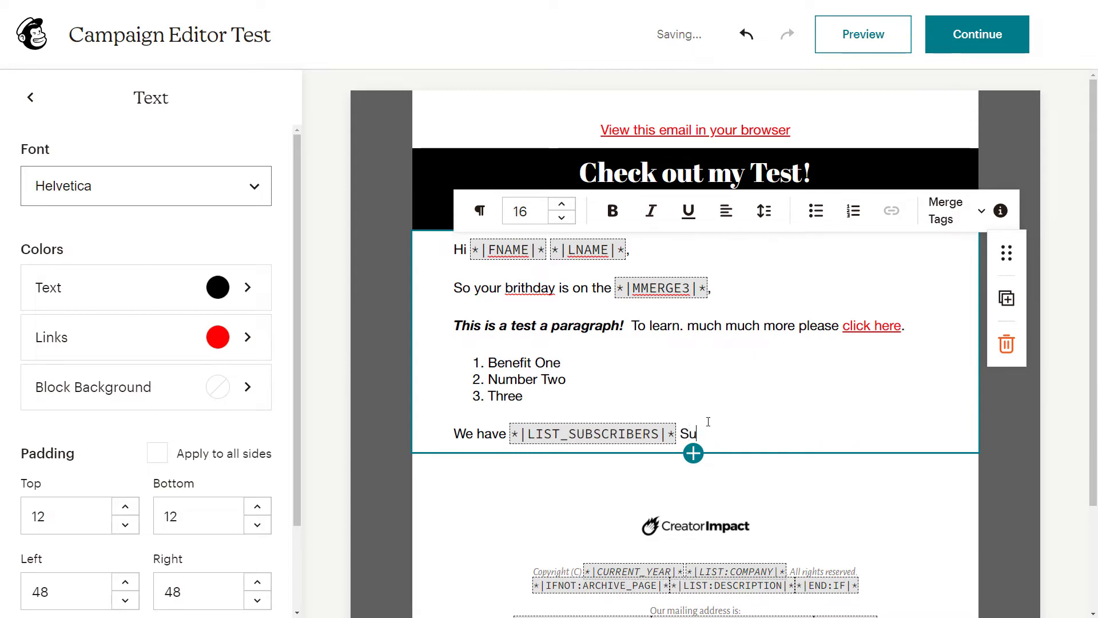
type("bscribers on this l")
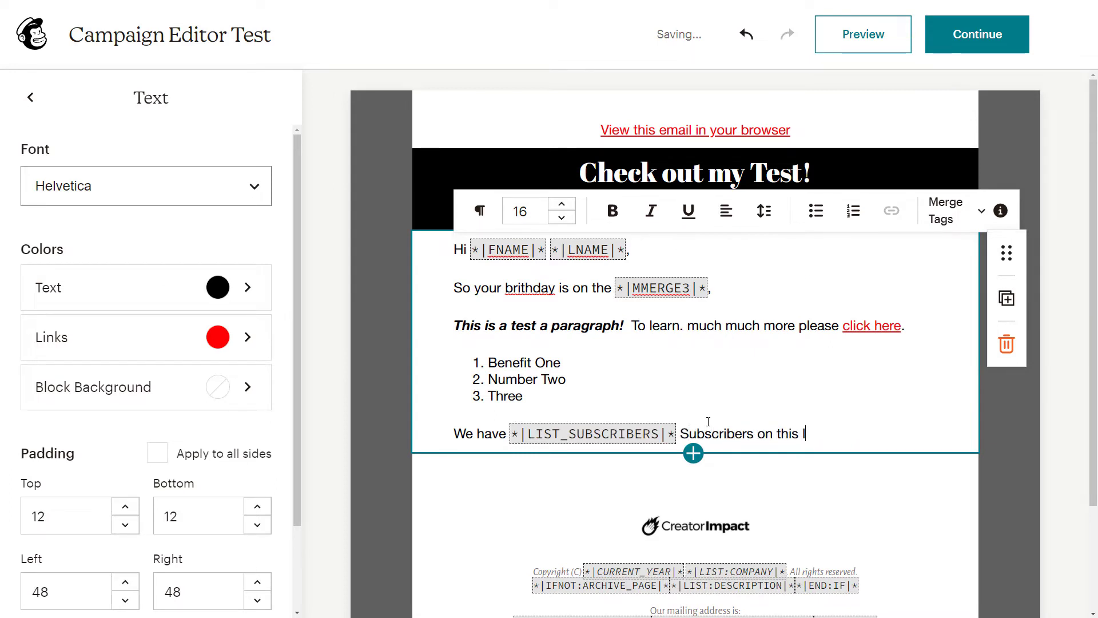
type("ist.")
- Insert the Send a Tweet merge tag in a new paragraph below the subscriber count sentence
key("Return")
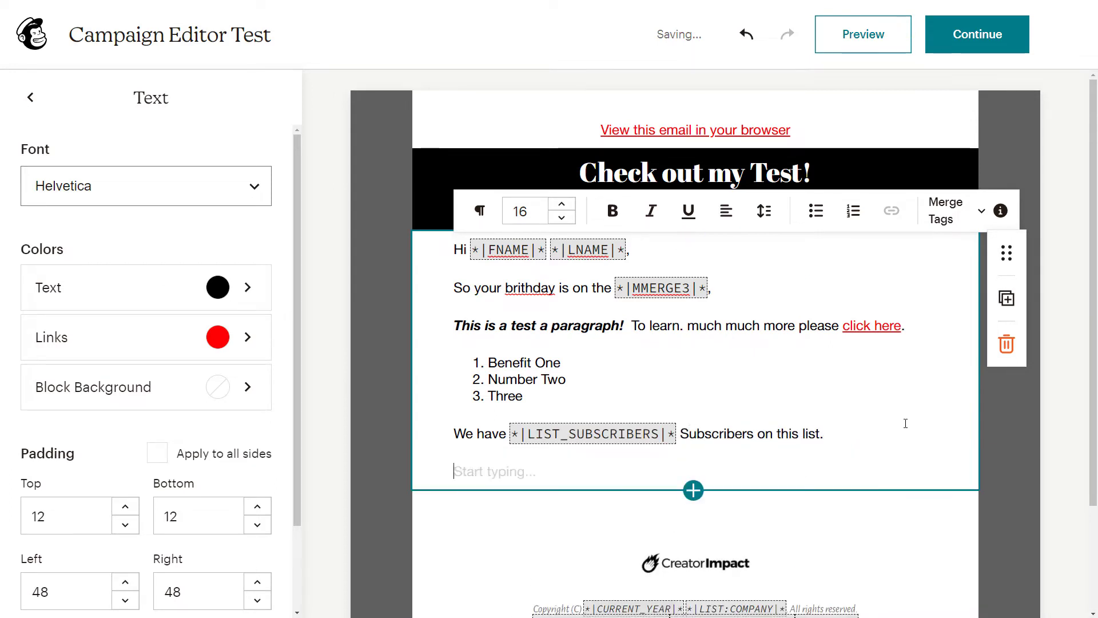
left_click(944, 212)
scroll(976, 330, "down", 10)
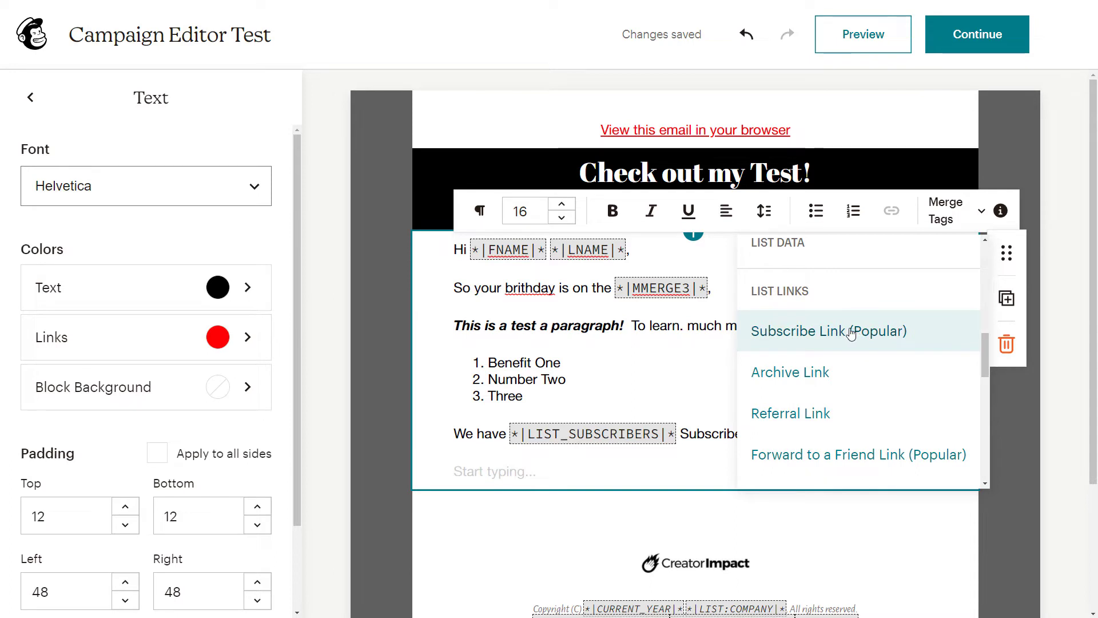
scroll(851, 333, "down", 2)
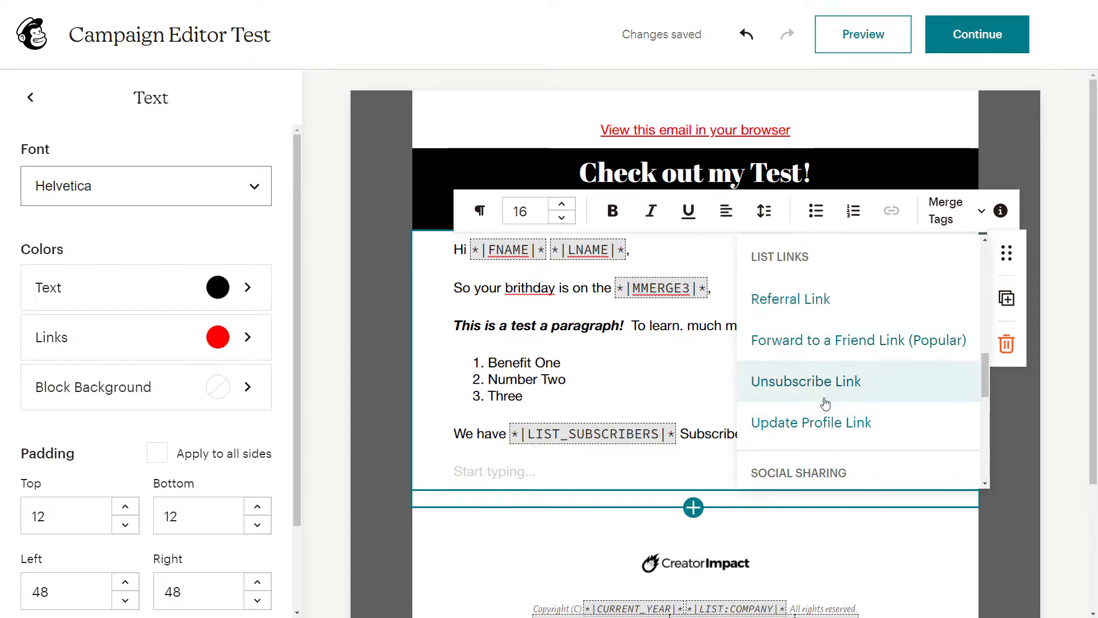
scroll(824, 412, "down", 3)
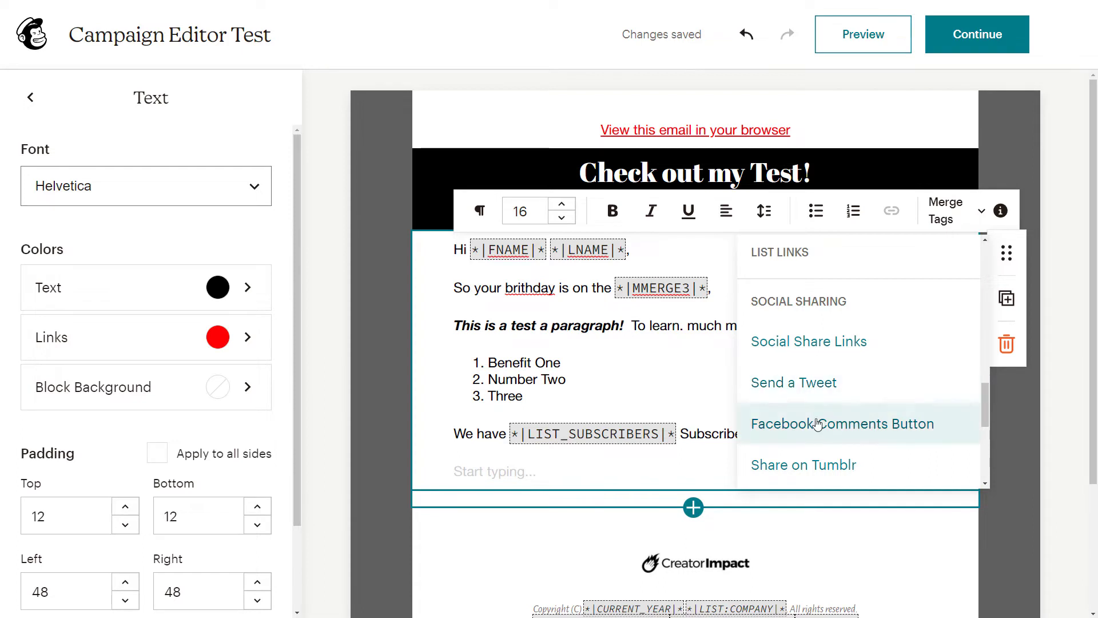
scroll(833, 421, "down", 1)
left_click(809, 331)
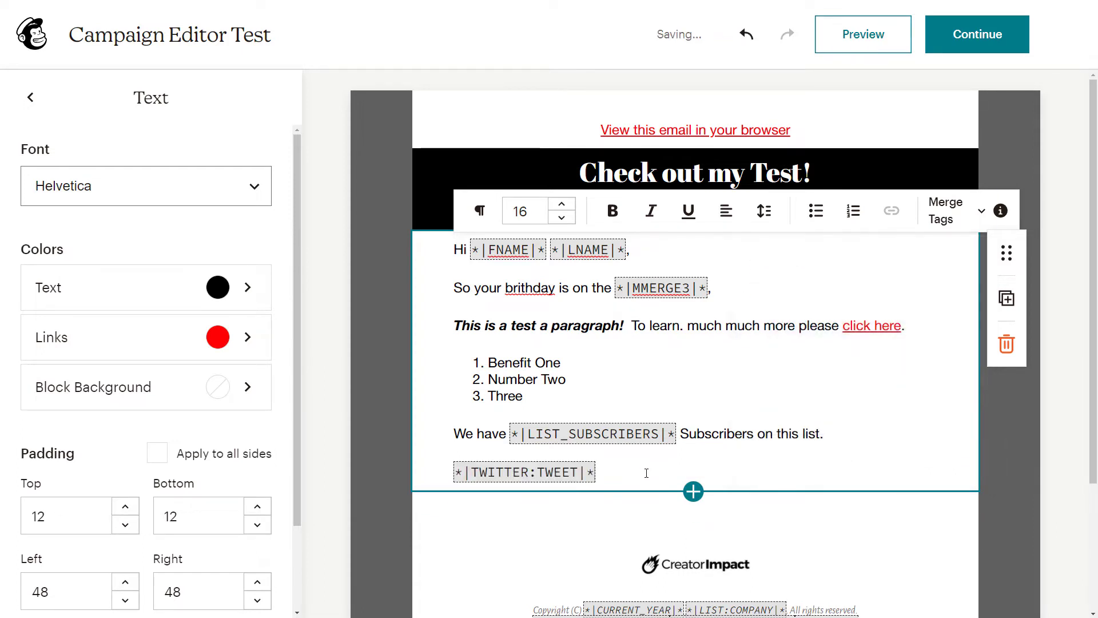
- Insert the Facebook Comments Button merge tag in a new paragraph below the tweet tag, followed by an empty paragraph
key("Return")
left_click(952, 210)
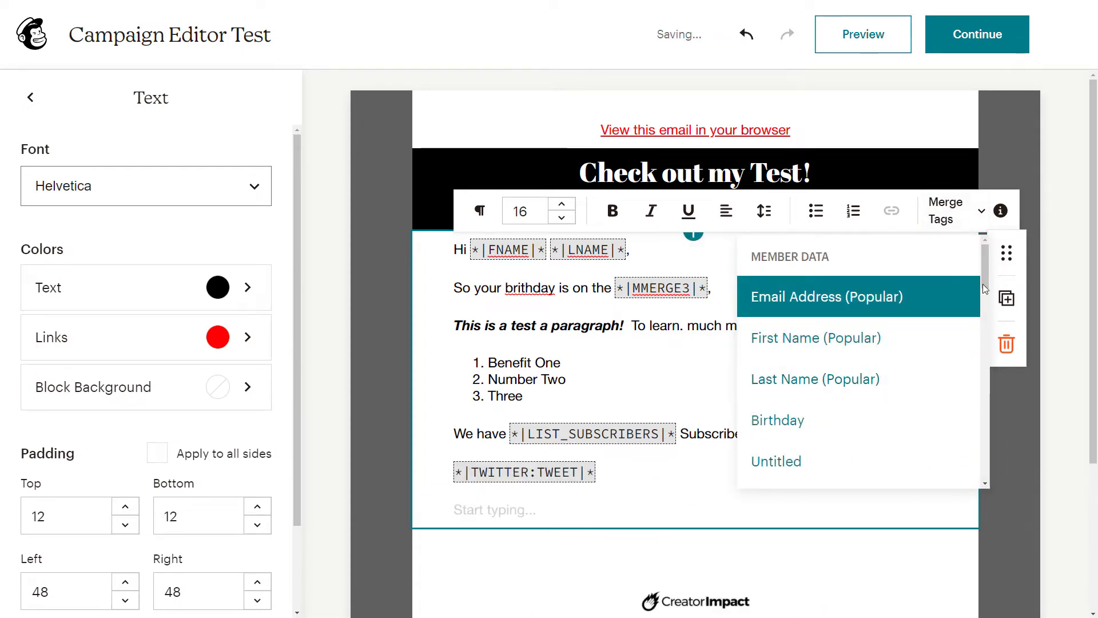
left_click_drag(983, 283, 982, 473)
scroll(895, 436, "up", 1)
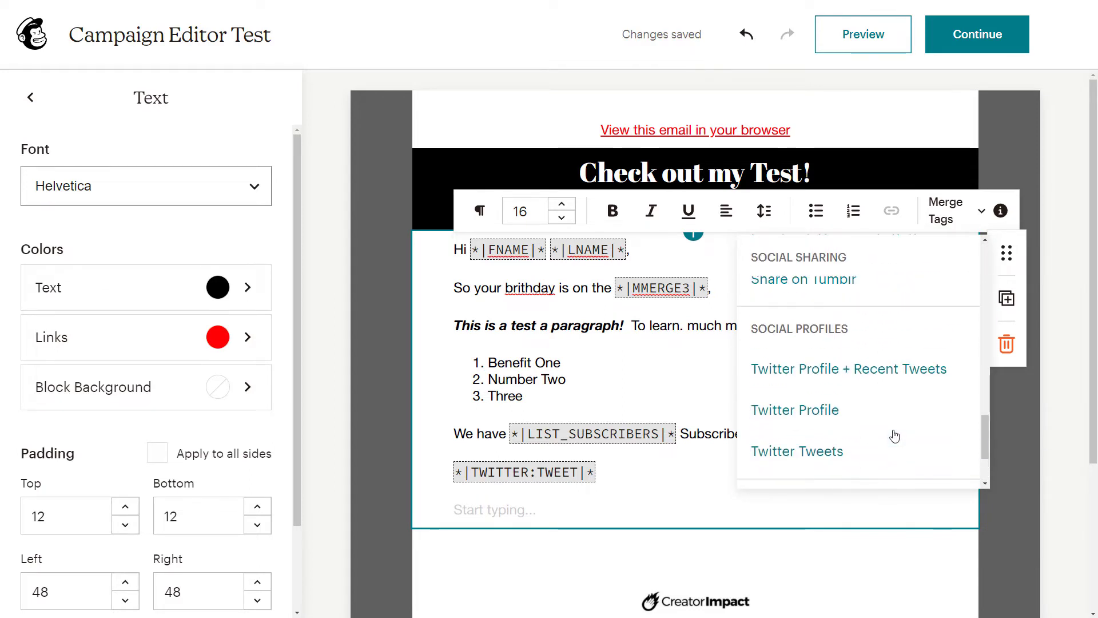
scroll(892, 429, "up", 1)
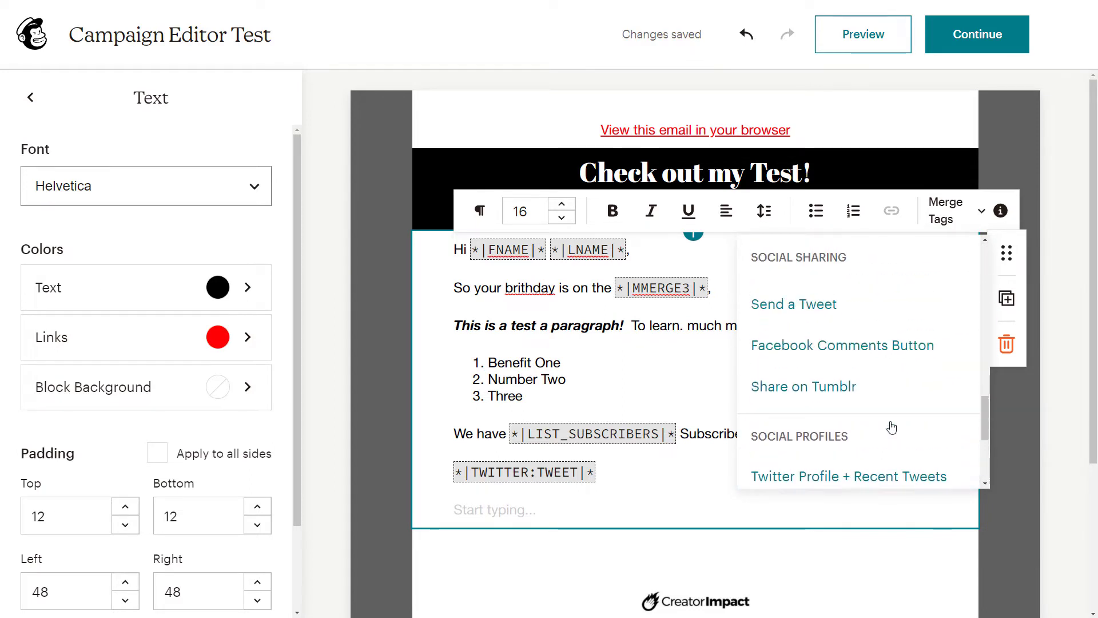
left_click(870, 348)
key("Return")
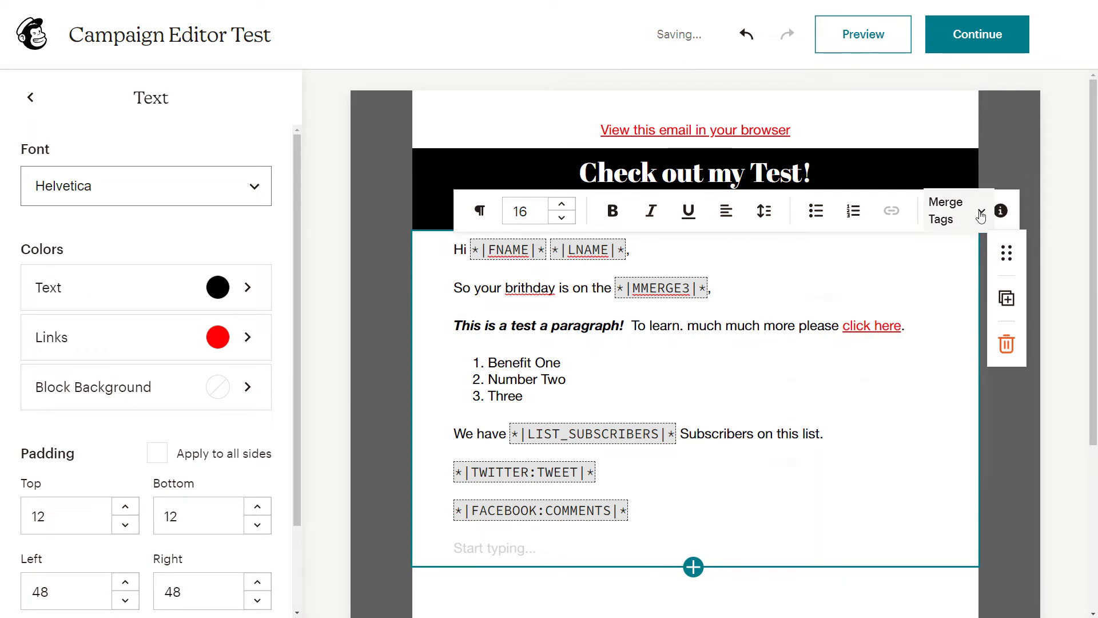
- Try the RSS Feed Items merge tag in the empty paragraph below the Facebook comments tag, and delete it
left_click(952, 210)
scroll(874, 422, "down", 3)
scroll(874, 421, "down", 7)
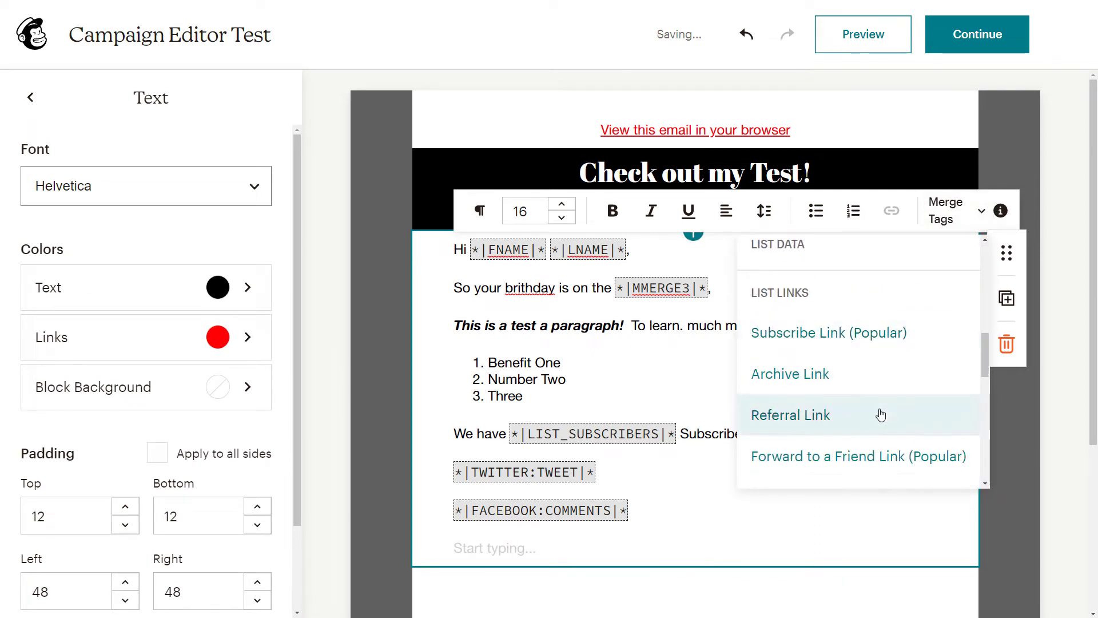
scroll(902, 422, "down", 6)
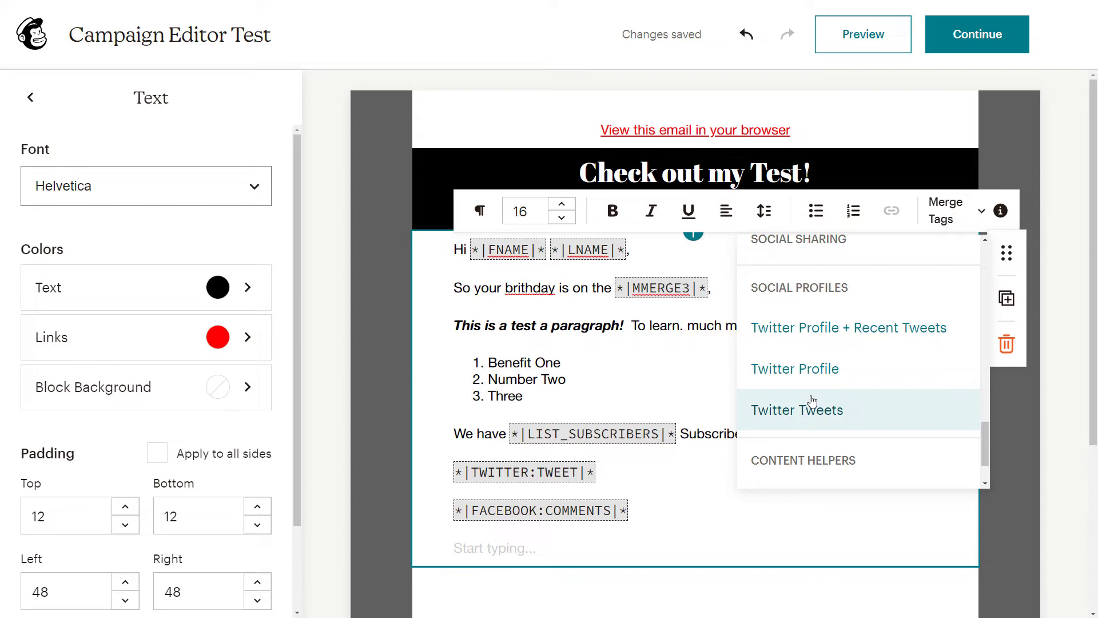
scroll(812, 400, "down", 2)
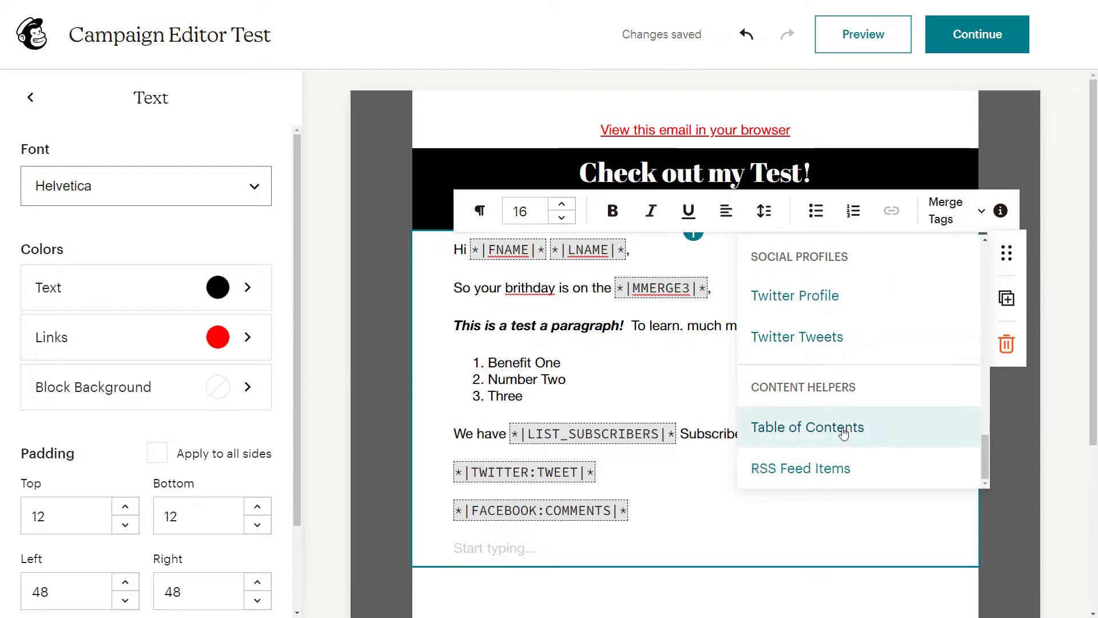
left_click(809, 469)
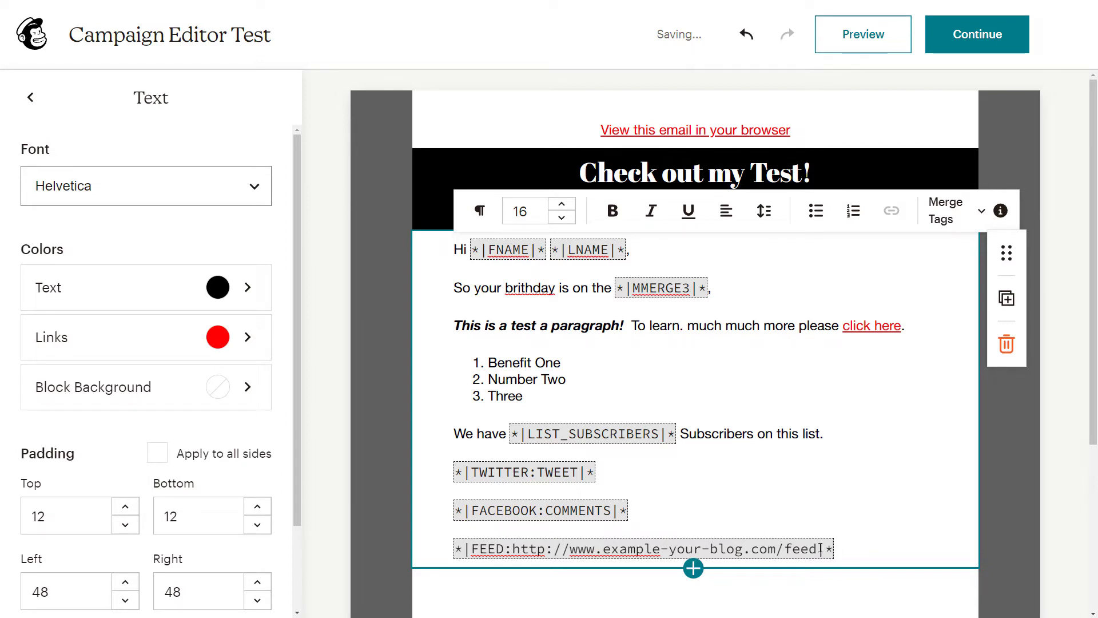
left_click_drag(833, 548, 440, 547)
key("BackSpace")
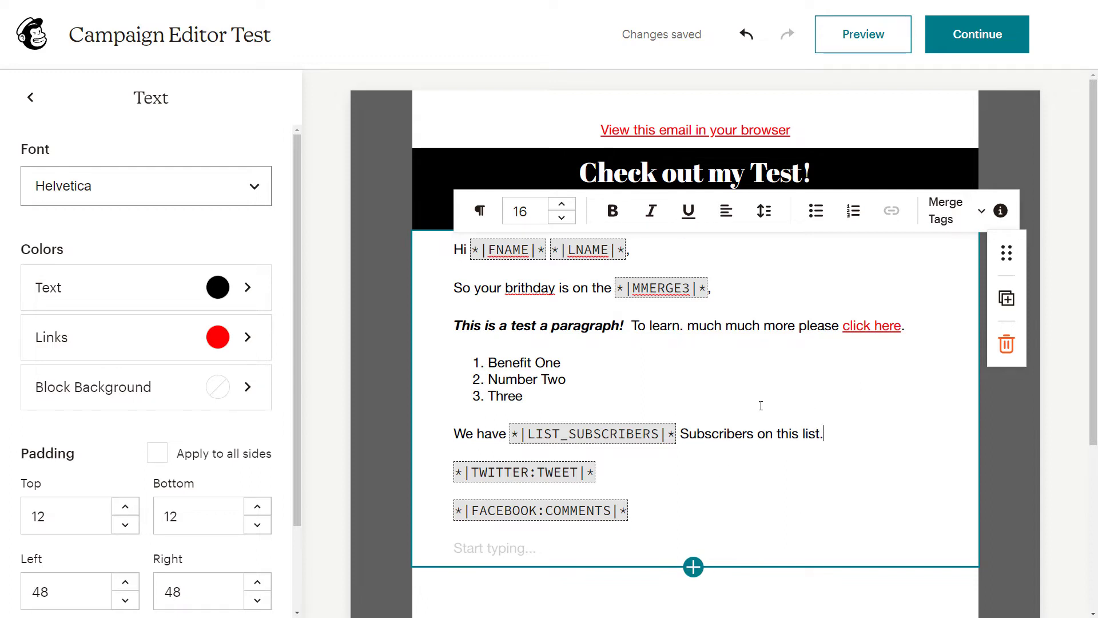
- Add a paragraph reading "Share this with a friend" between the subscriber count sentence and the tweet tag
key("Return")
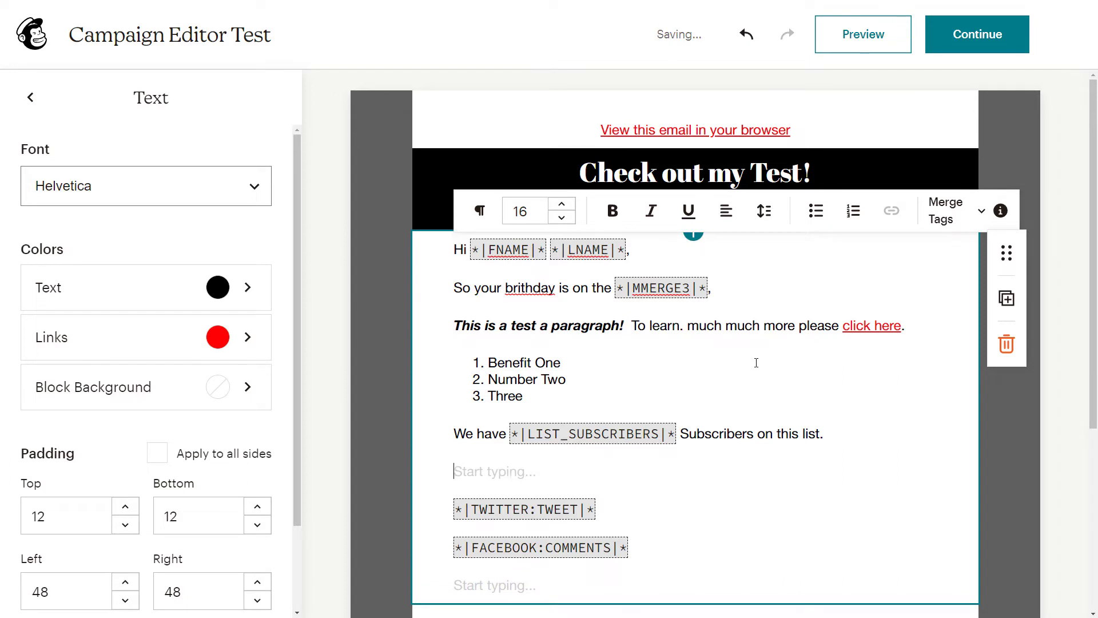
left_click(980, 211)
key("Escape")
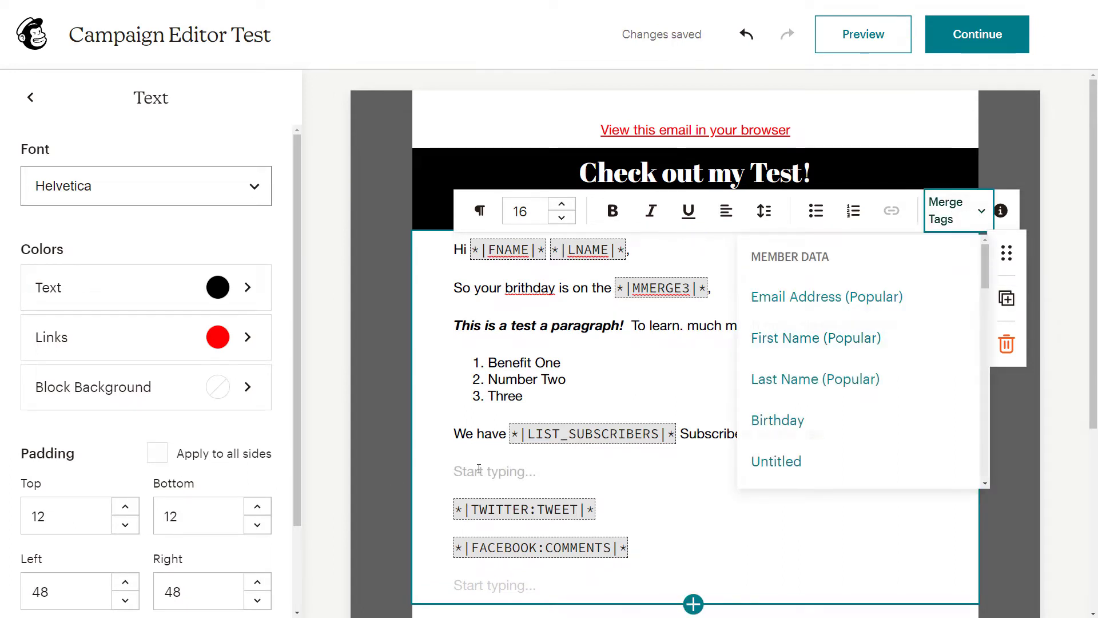
left_click(482, 469)
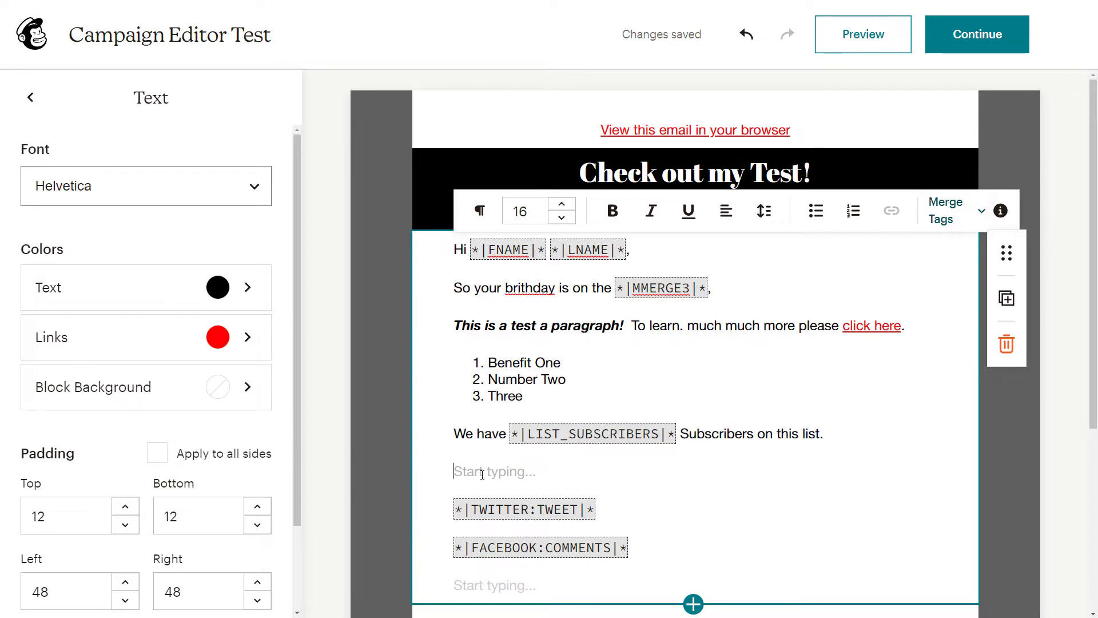
type("Share this wi")
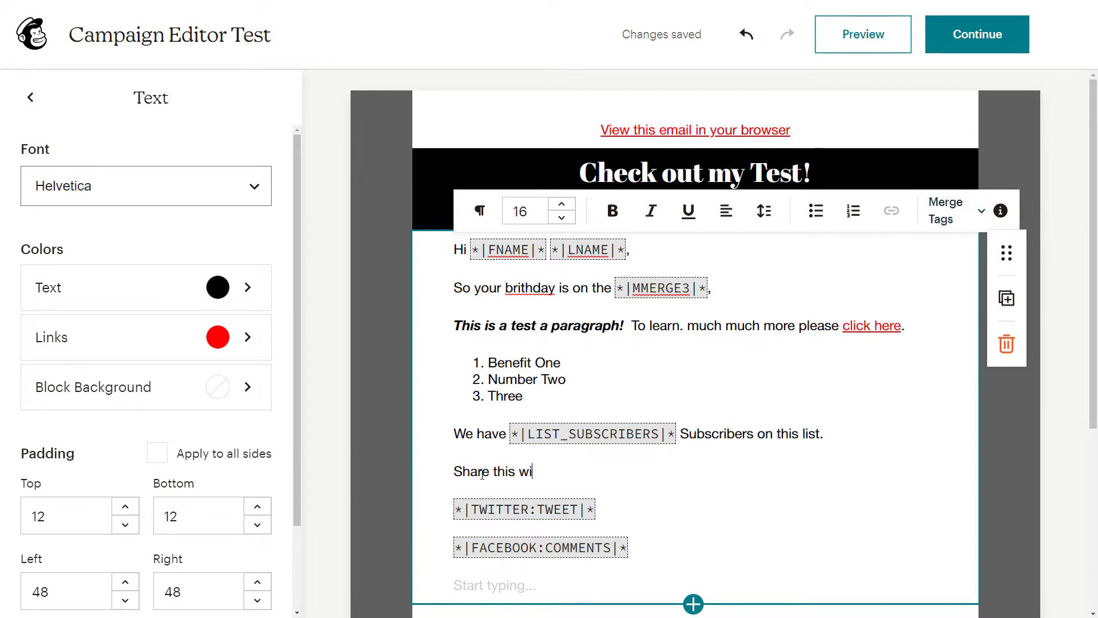
type("th a friend")
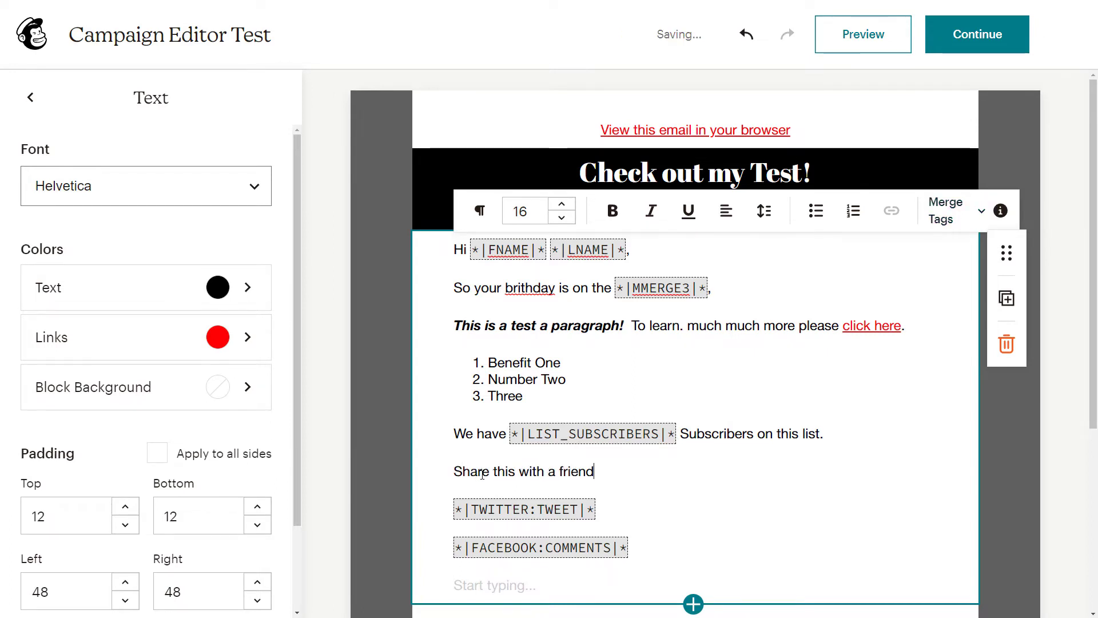
left_click_drag(594, 472, 454, 472)
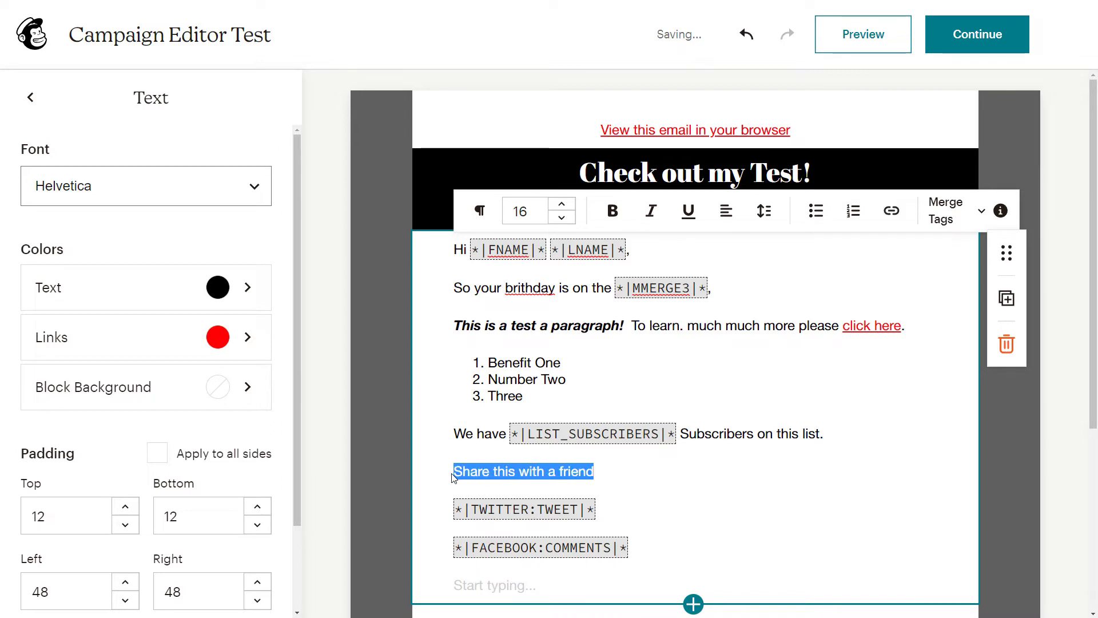
left_click(905, 225)
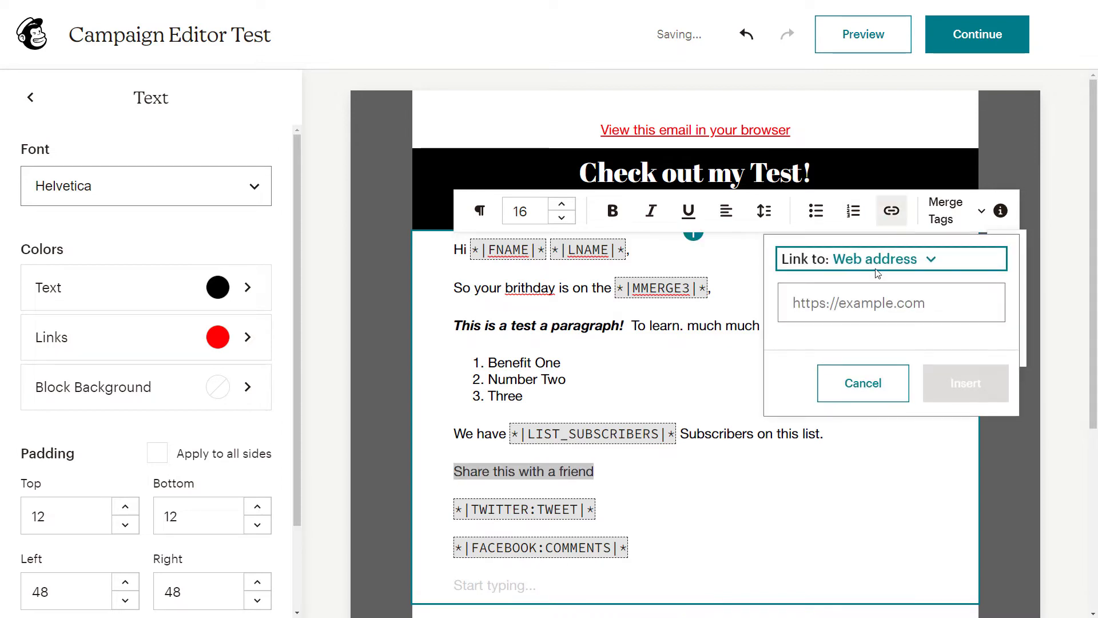
left_click(877, 299)
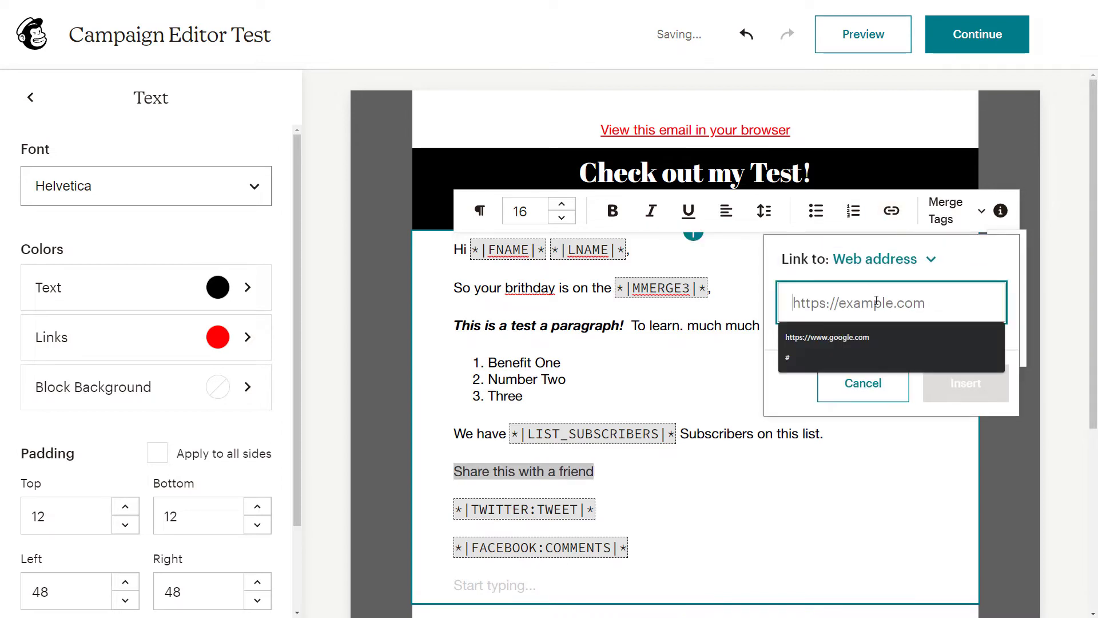
left_click(863, 383)
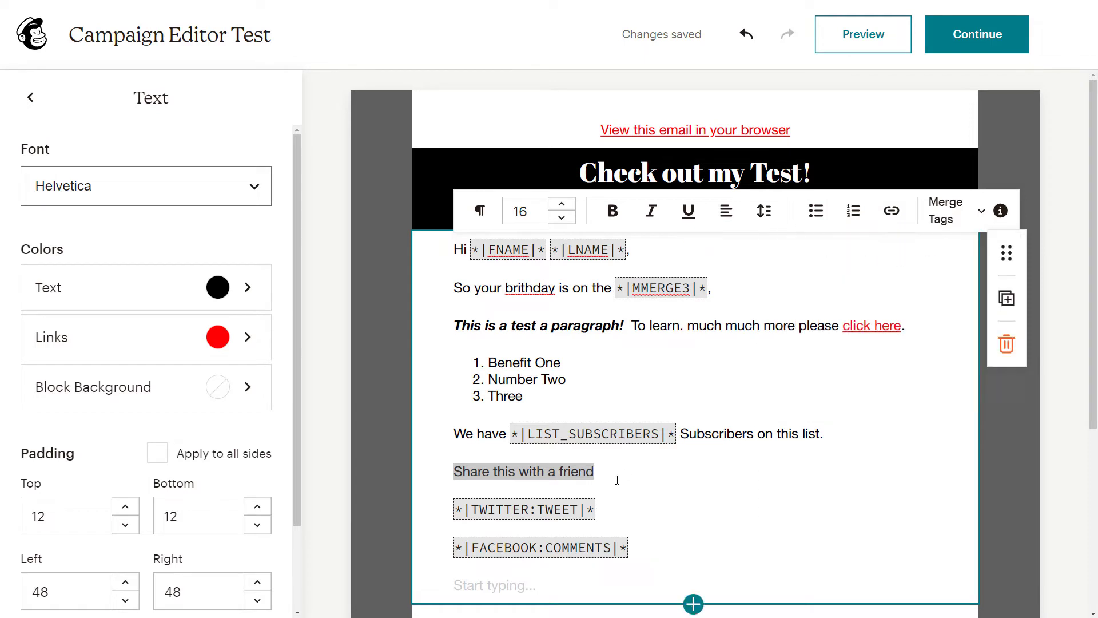
- Insert the Forward to a Friend Link merge tag after "Share this with a friend" and copy the tag
left_click(943, 217)
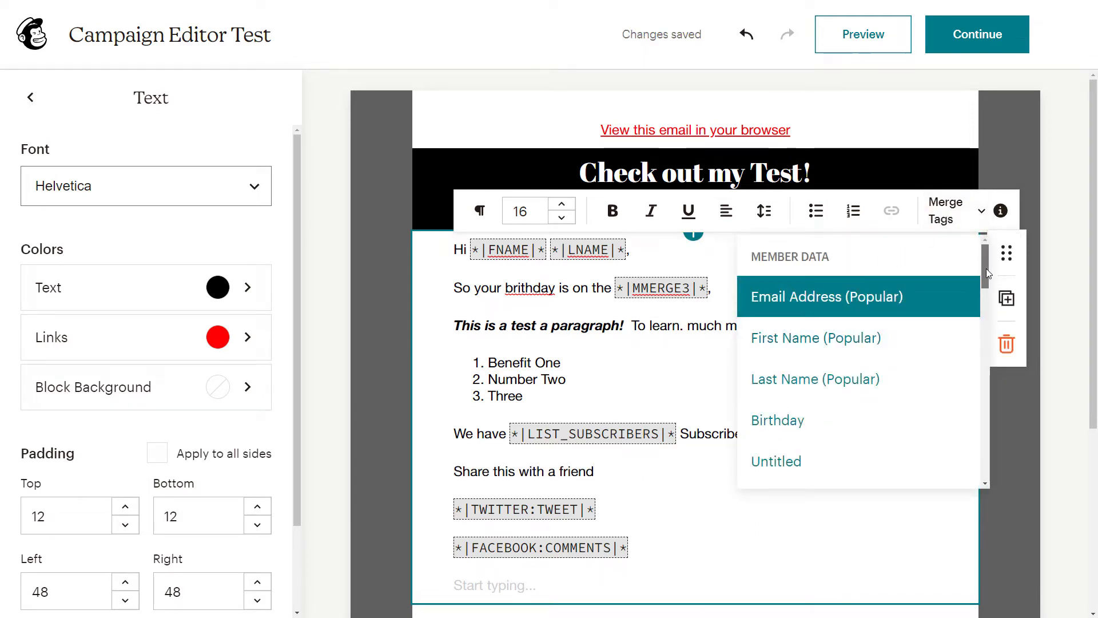
left_click_drag(986, 269, 979, 363)
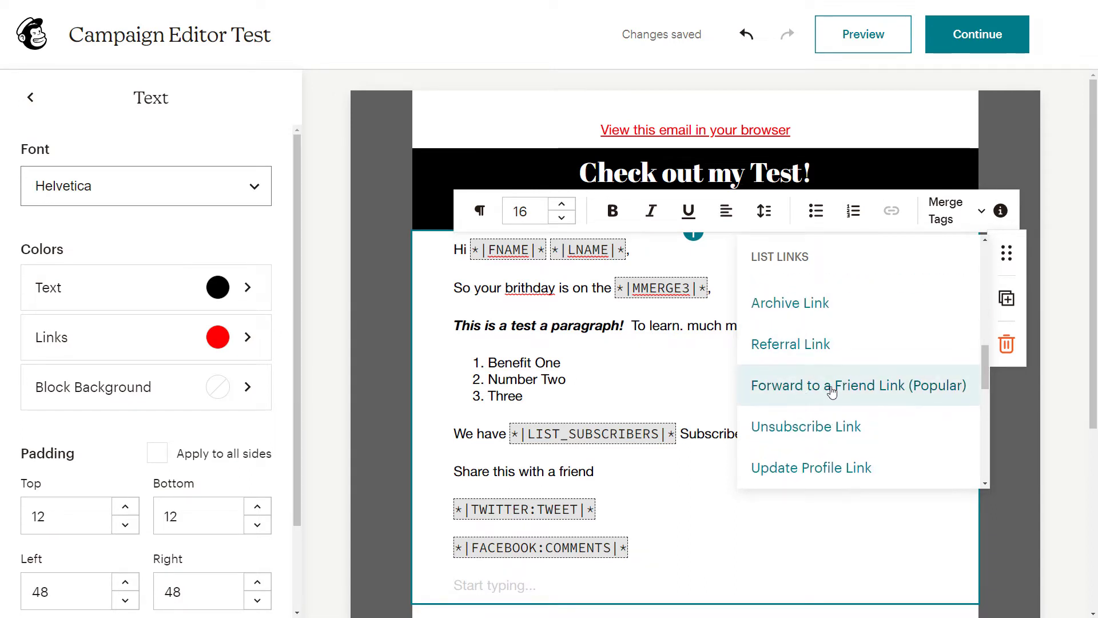
left_click(832, 390)
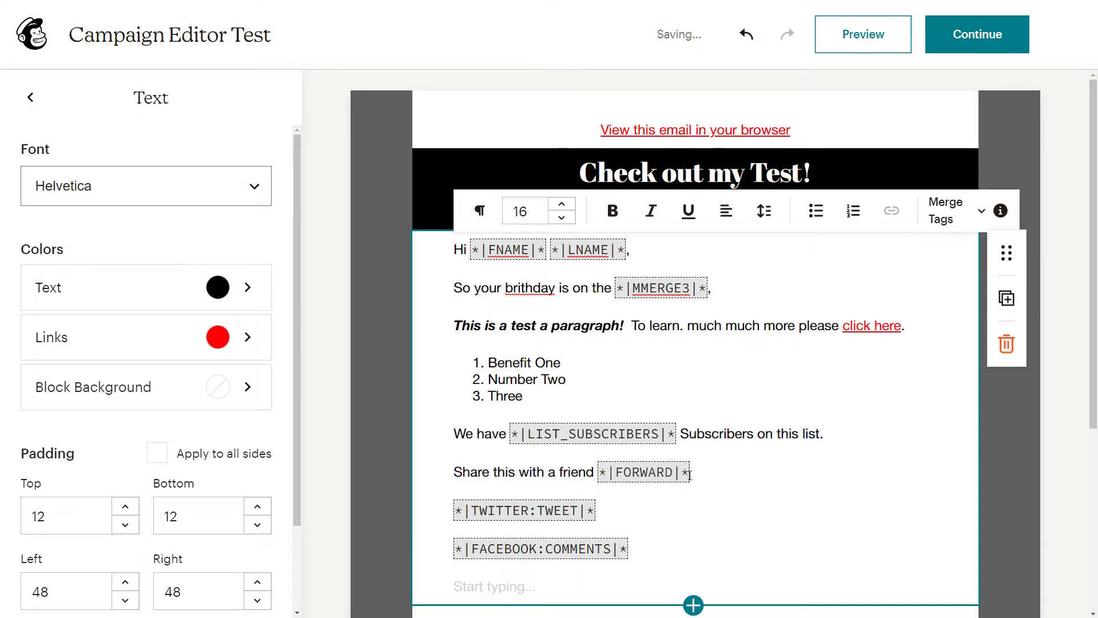
left_click_drag(691, 475, 599, 472)
right_click(605, 473)
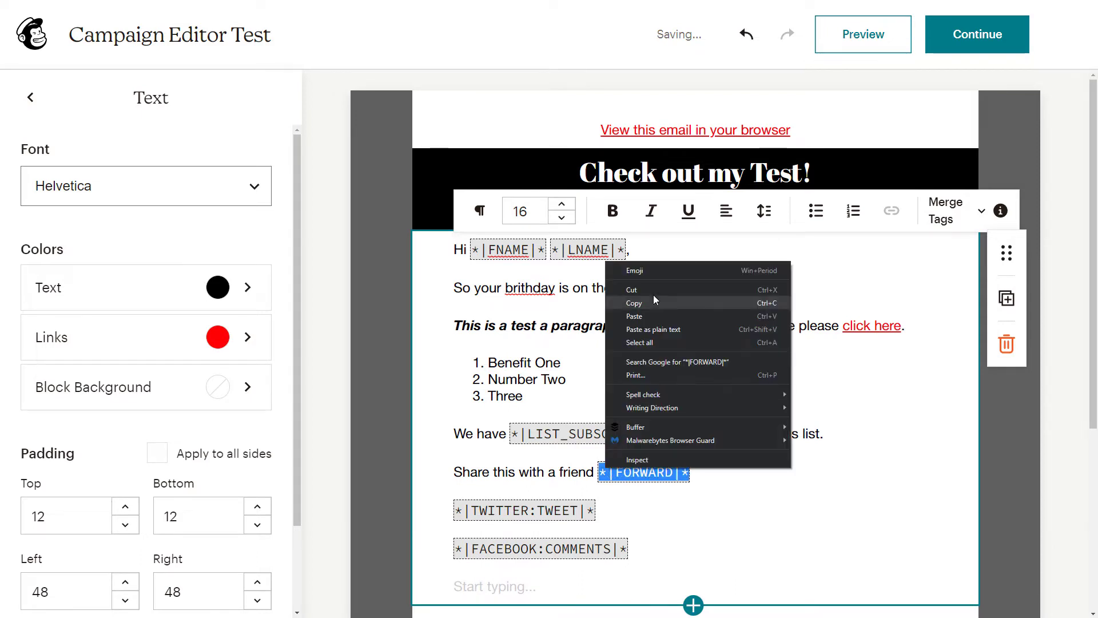
left_click(634, 303)
- Link the text "Share this with a friend" to the web address *|FORWARD|*
key("shift+Left")
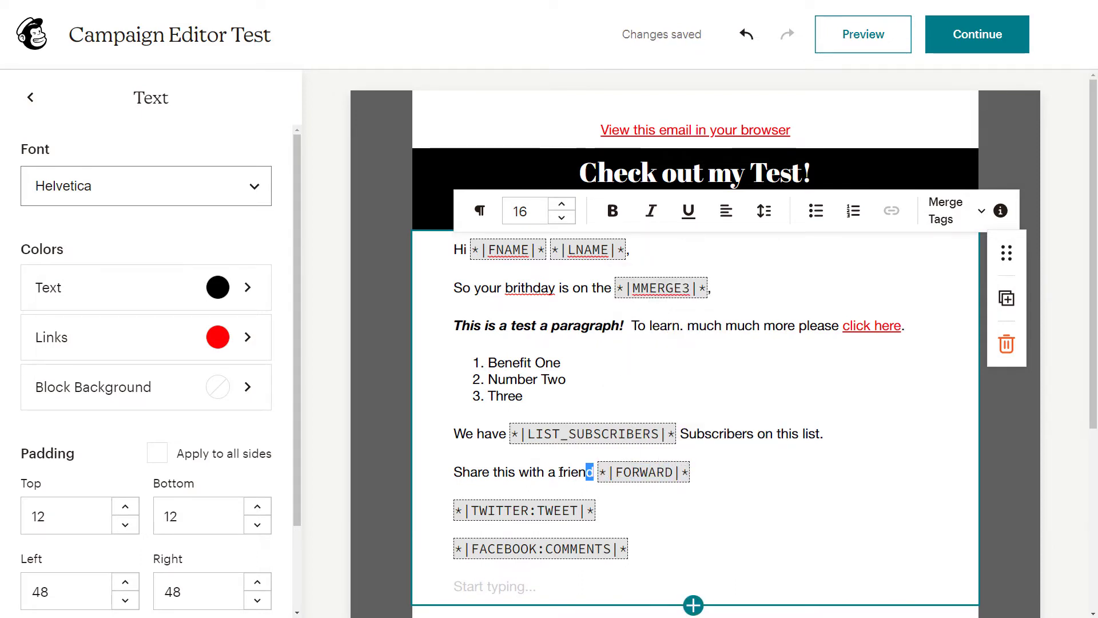
key("ctrl+shift+Left")
key("ctrl+shift+Left")
key("ctrl+shift+Left")
key("ctrl+shift+Left")
key("ctrl+shift+Left")
left_click(891, 211)
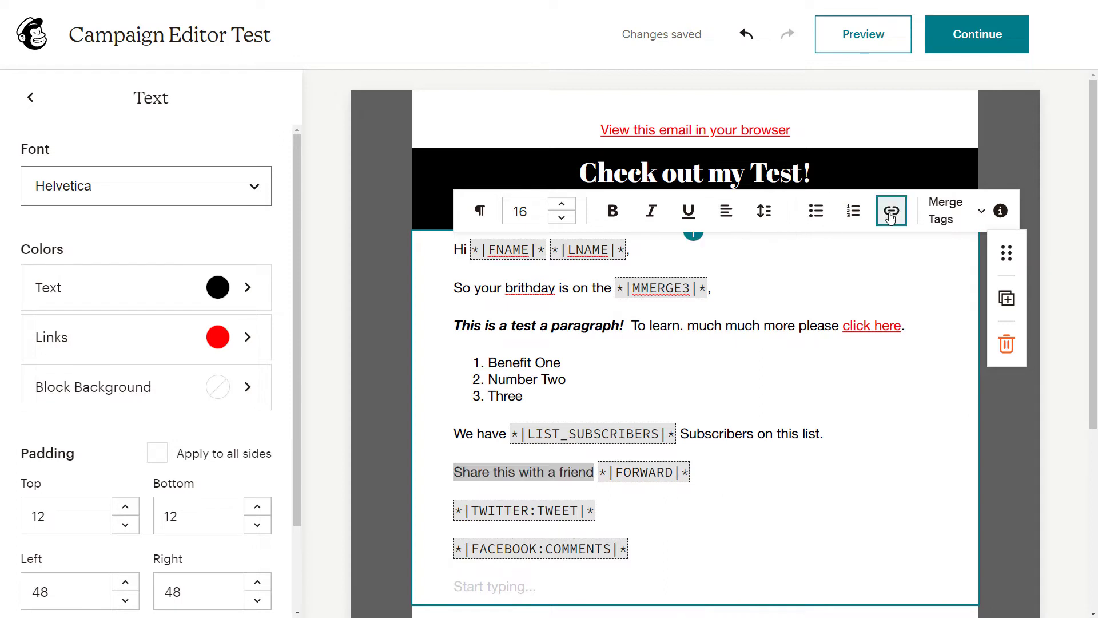
left_click(789, 302)
key("ctrl+v")
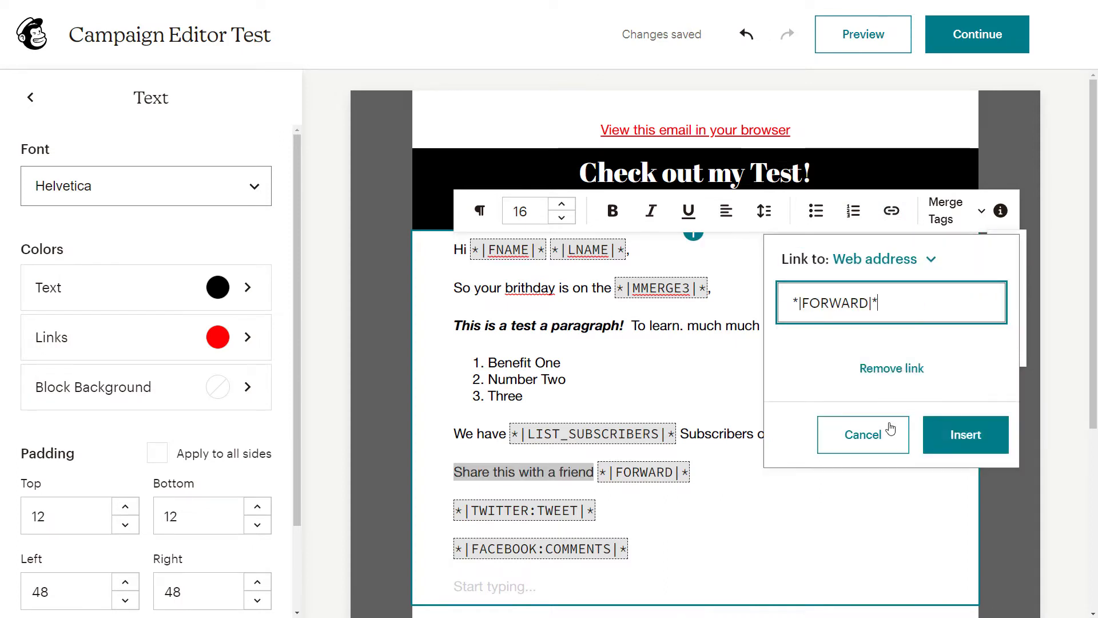
left_click(974, 454)
- Replace the forward merge tag after the share link with the text "so they can also Subscribe here."
left_click_drag(690, 472, 604, 472)
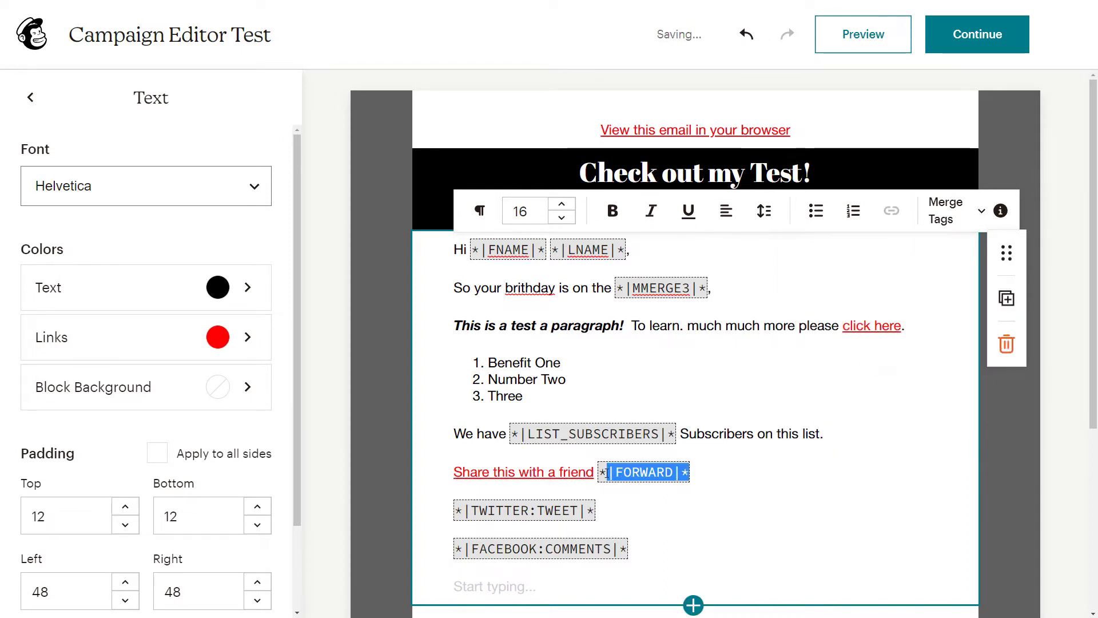
key("BackSpace")
type("so the")
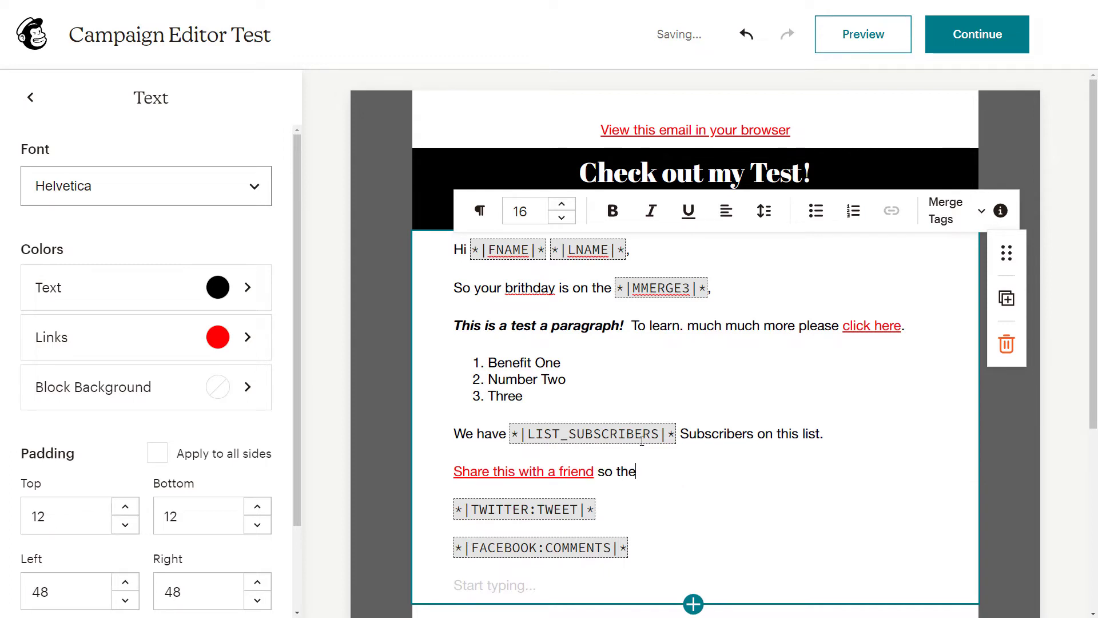
type("y can also Subscriber here")
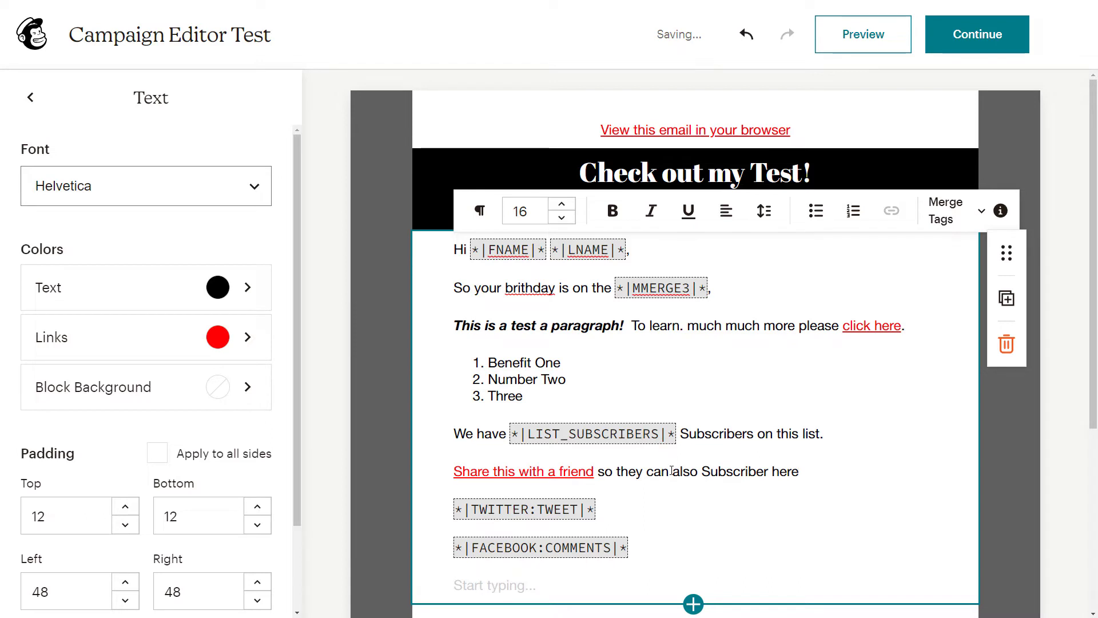
left_click(764, 472)
key("BackSpace")
left_click(790, 472)
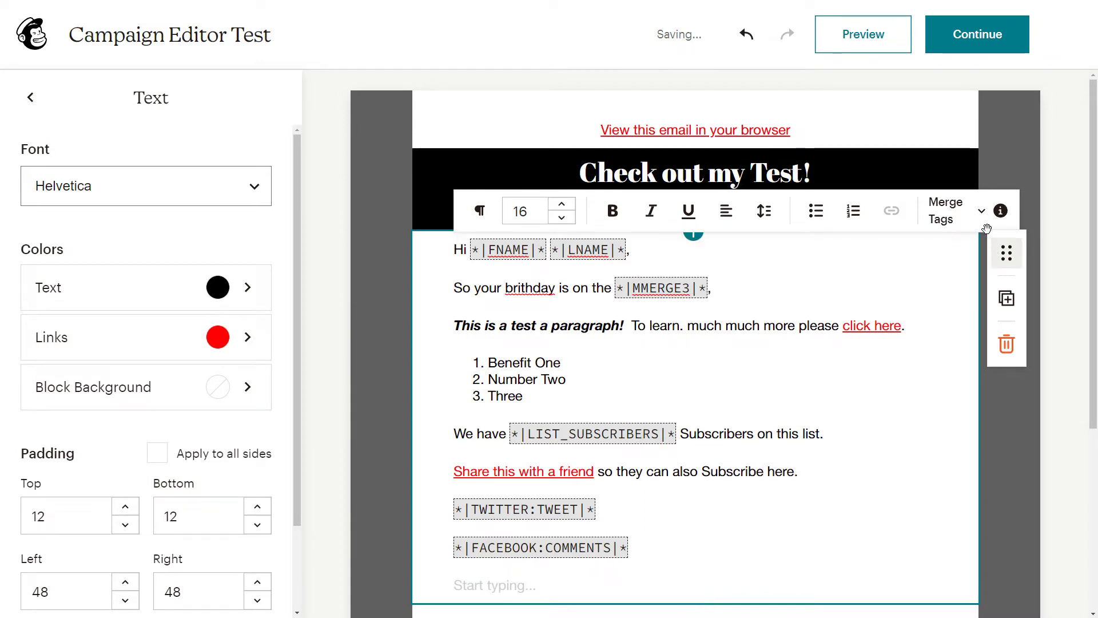
- Insert the Subscribe Link merge tag after the share sentence, copy the tag, and remove it from the text
left_click(947, 213)
scroll(988, 284, "down", 7)
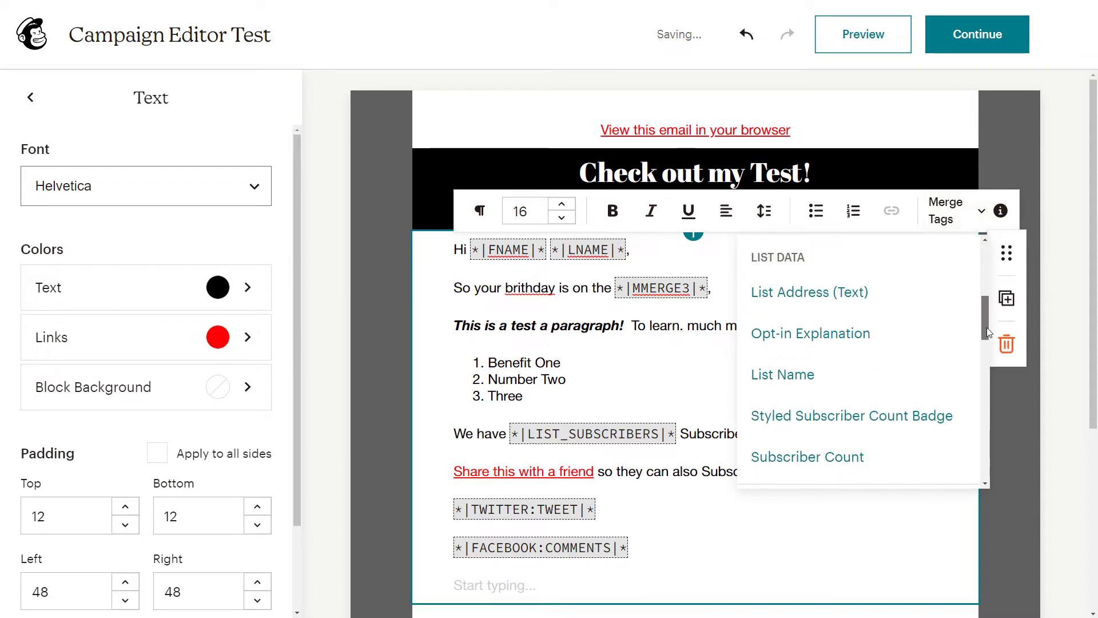
left_click(908, 349)
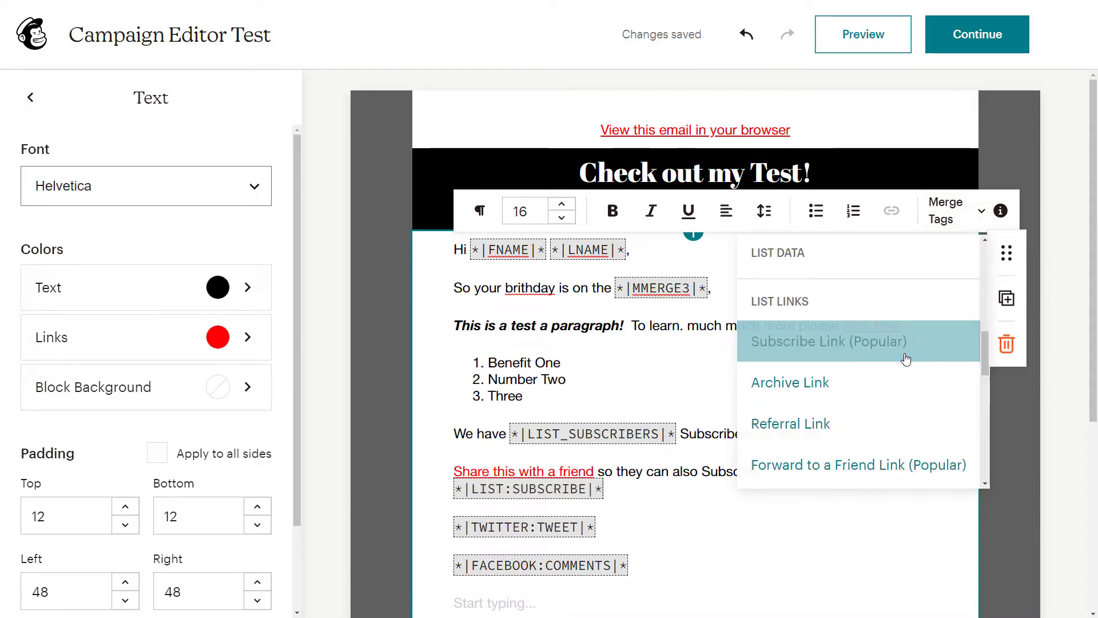
left_click_drag(601, 489, 446, 499)
key("ctrl+c")
key("BackSpace")
key("BackSpace")
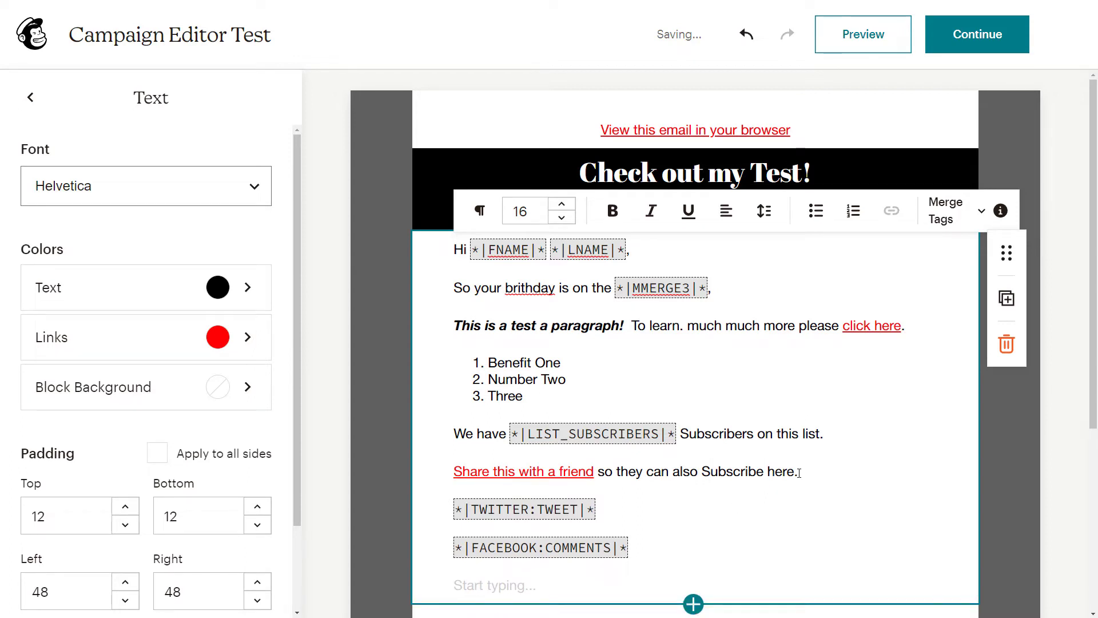
- Link the words "Subscribe here" to the web address *|LIST:SUBSCRIBE|*
left_click_drag(791, 471, 701, 471)
left_click(891, 210)
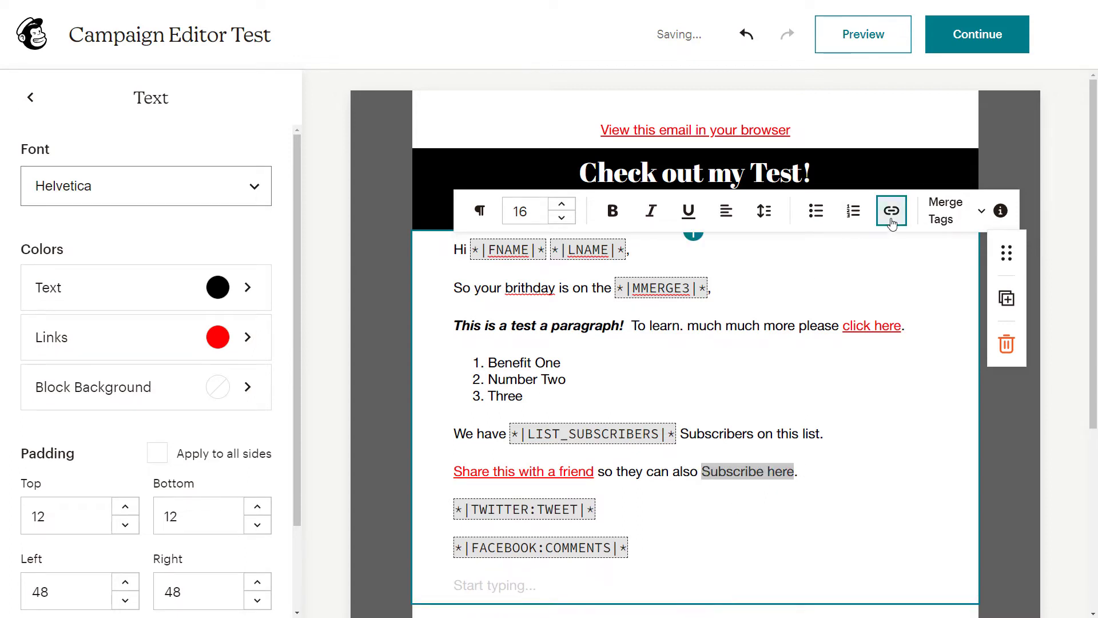
key("ctrl+v")
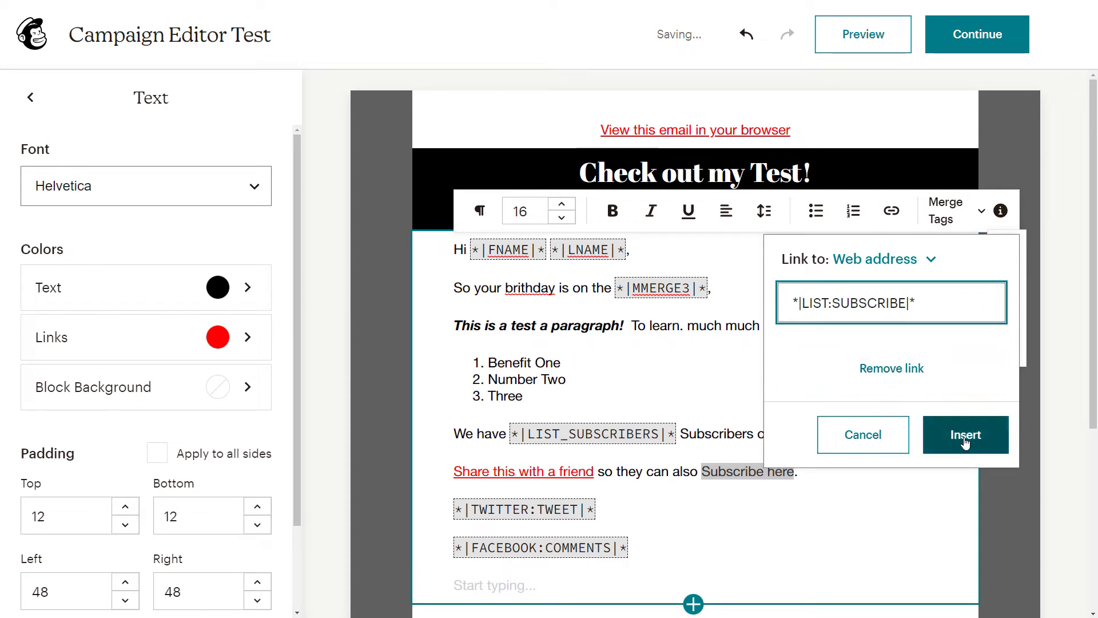
left_click(965, 434)
left_click(820, 495)
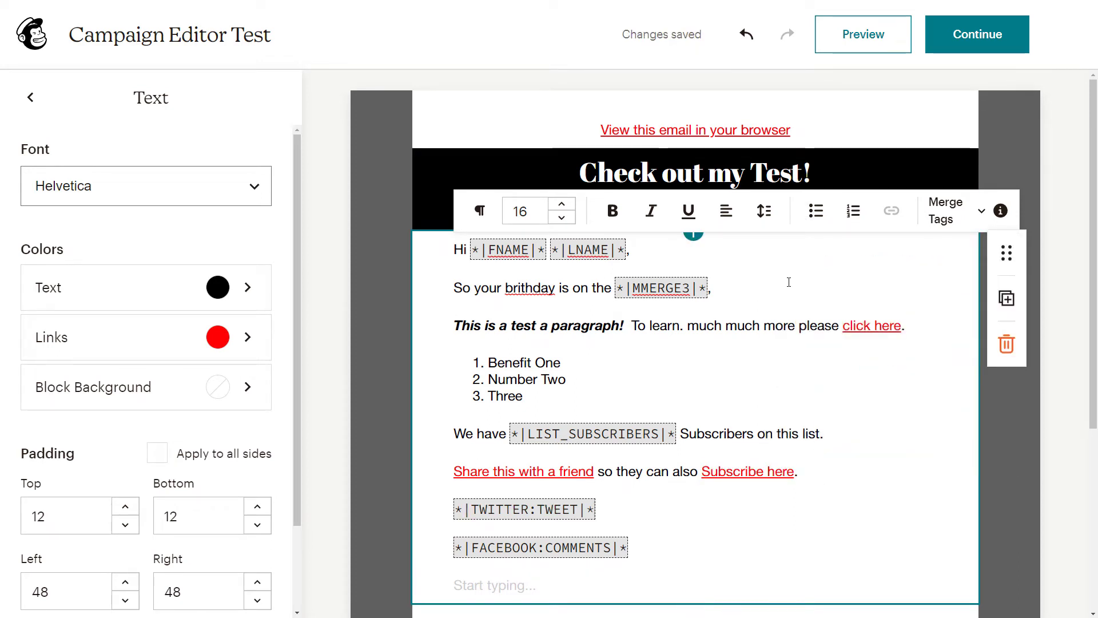
- Preview the email, check the "Subscribe here" link's page in a new tab, and return to the preview
left_click(855, 40)
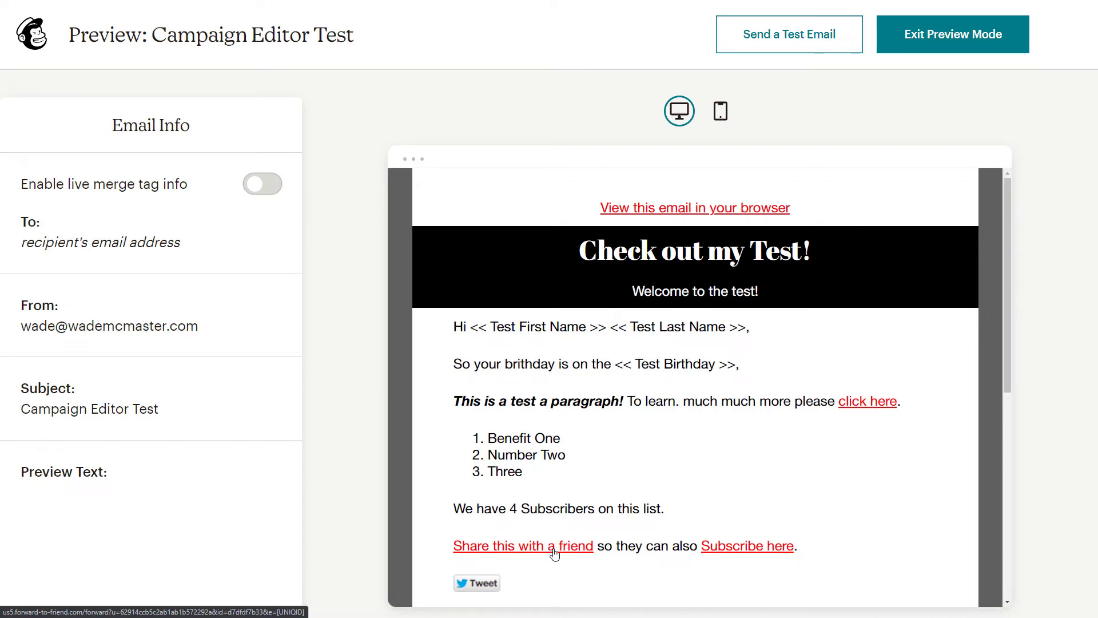
right_click(753, 548)
left_click(791, 437)
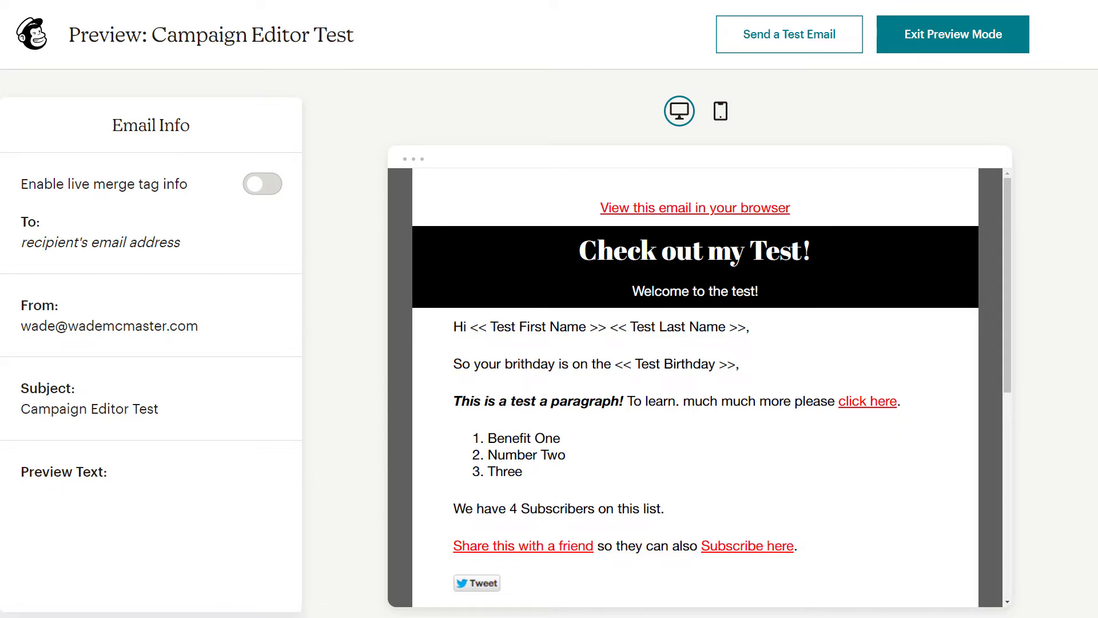
key("ctrl+Tab")
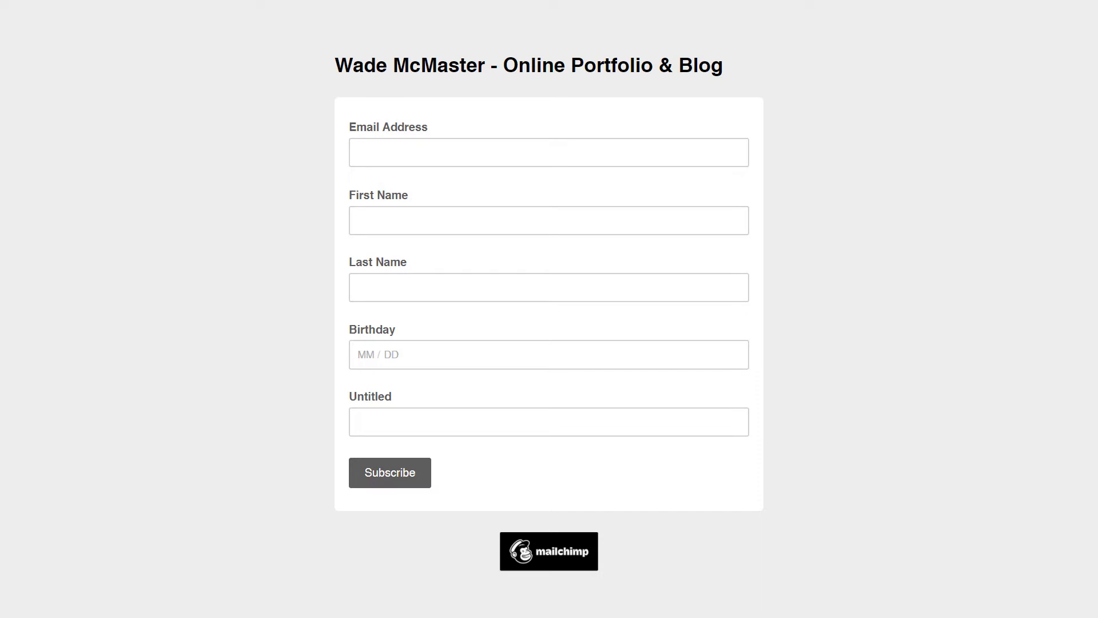
key("ctrl+shift+Tab")
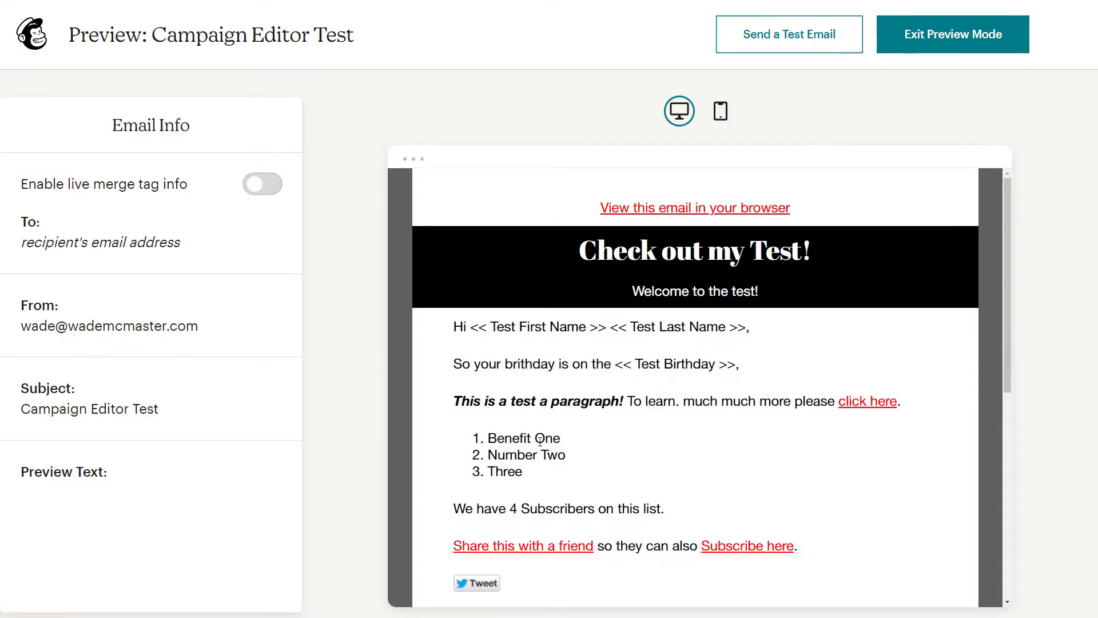
- Review the subscriber count, links and social buttons in the preview, and return to the editor
scroll(542, 418, "down", 2)
double_click(520, 392)
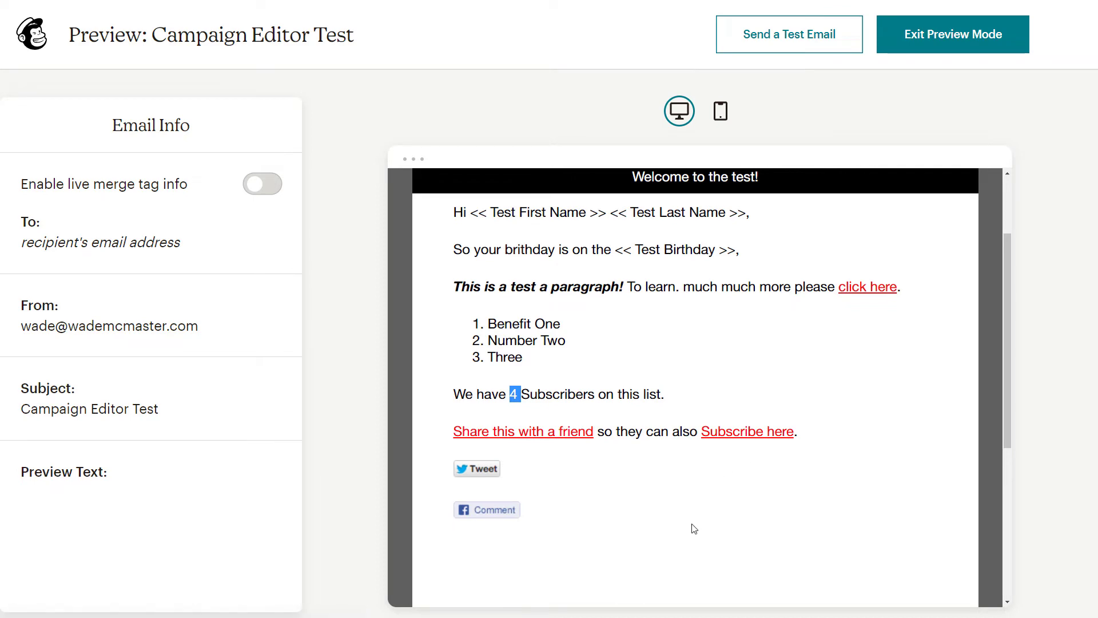
scroll(693, 549, "up", 2)
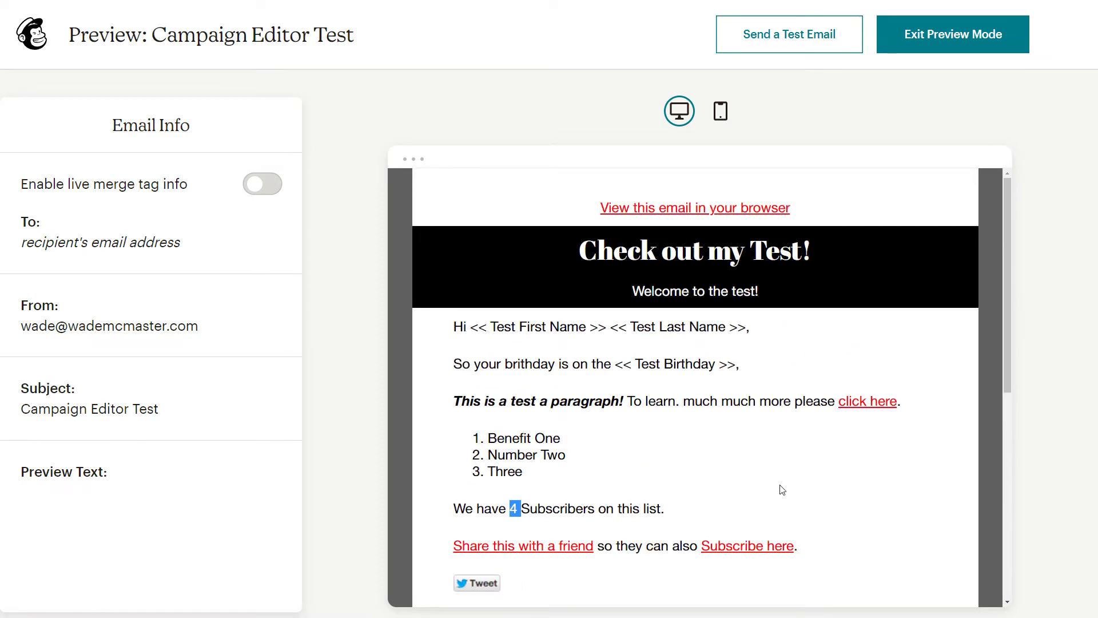
scroll(782, 490, "down", 3)
scroll(570, 416, "up", 3)
left_click(954, 42)
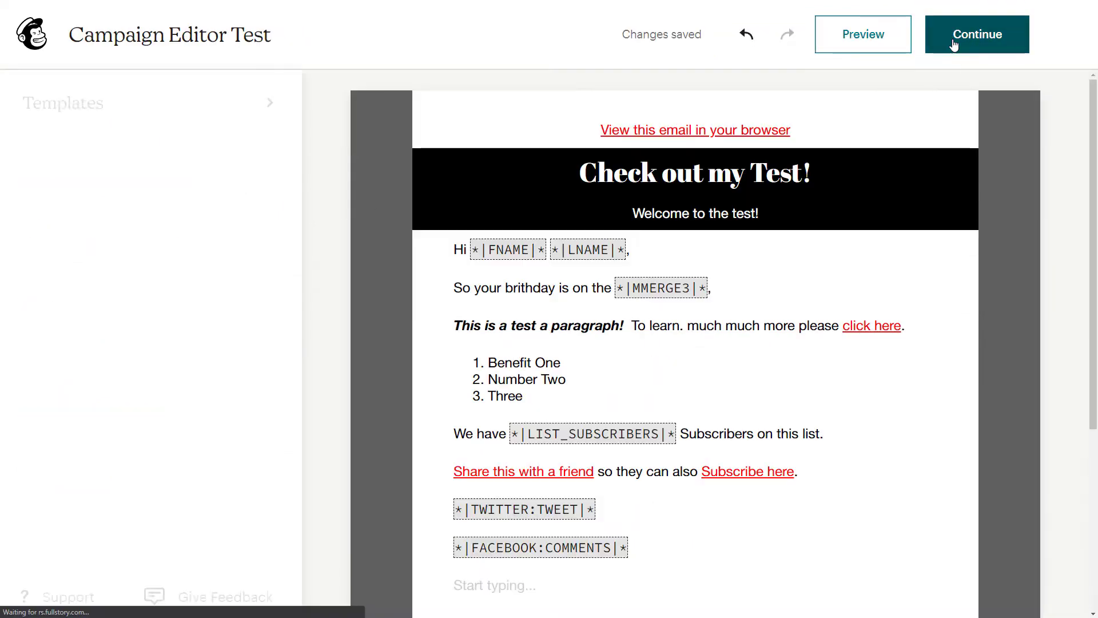
- Change the font of the three numbered list items to Comic Sans
scroll(670, 292, "down", 2)
left_click(732, 273)
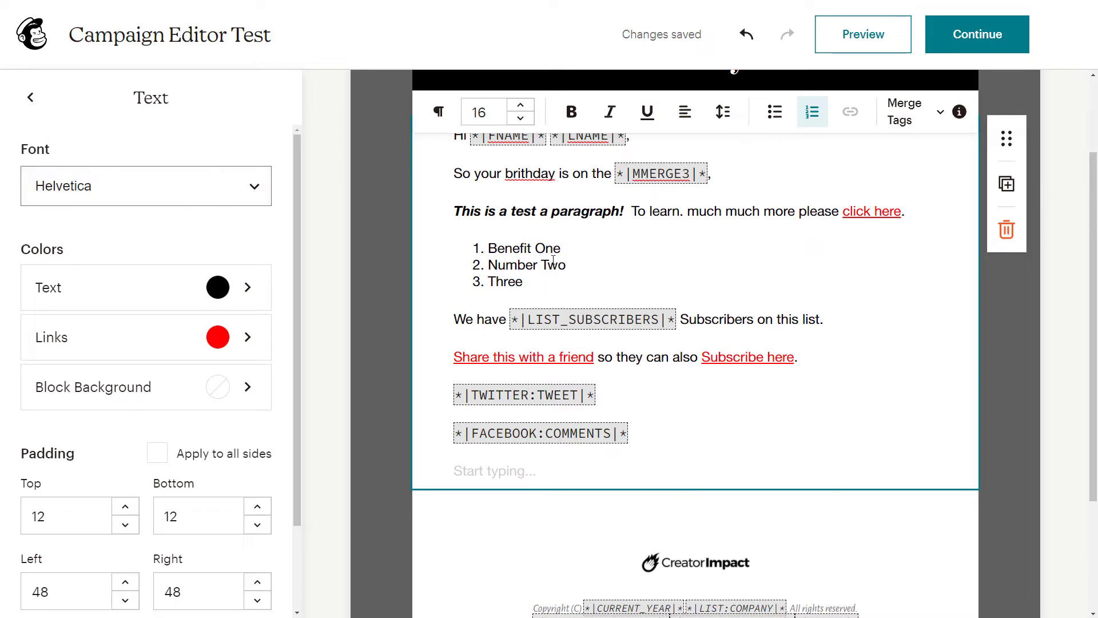
left_click_drag(523, 282, 493, 255)
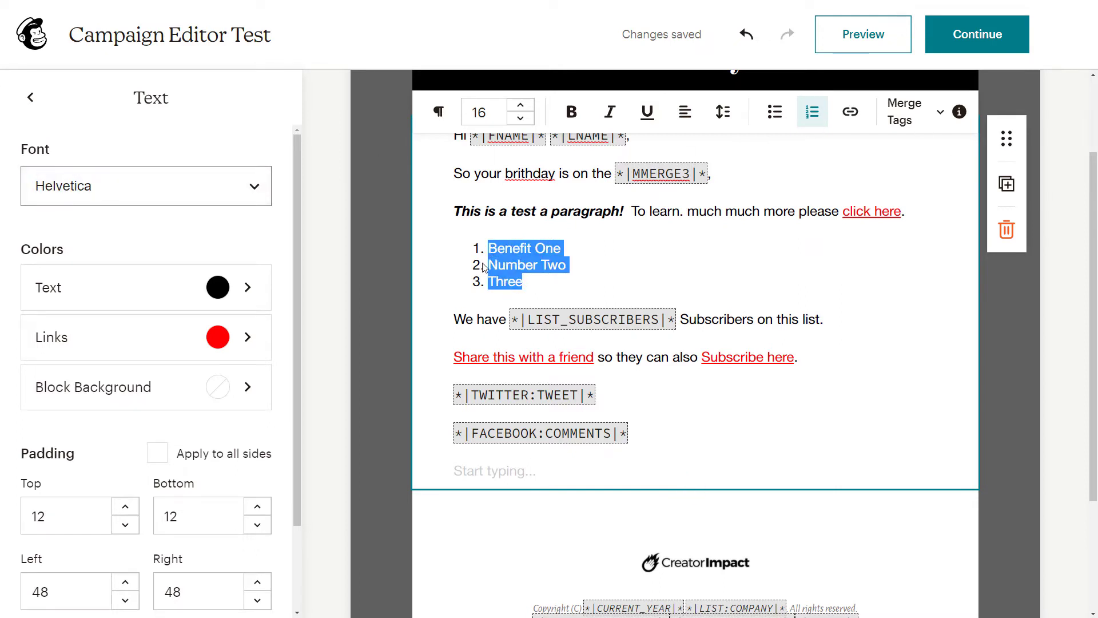
left_click(252, 188)
scroll(135, 290, "up", 1)
left_click(131, 338)
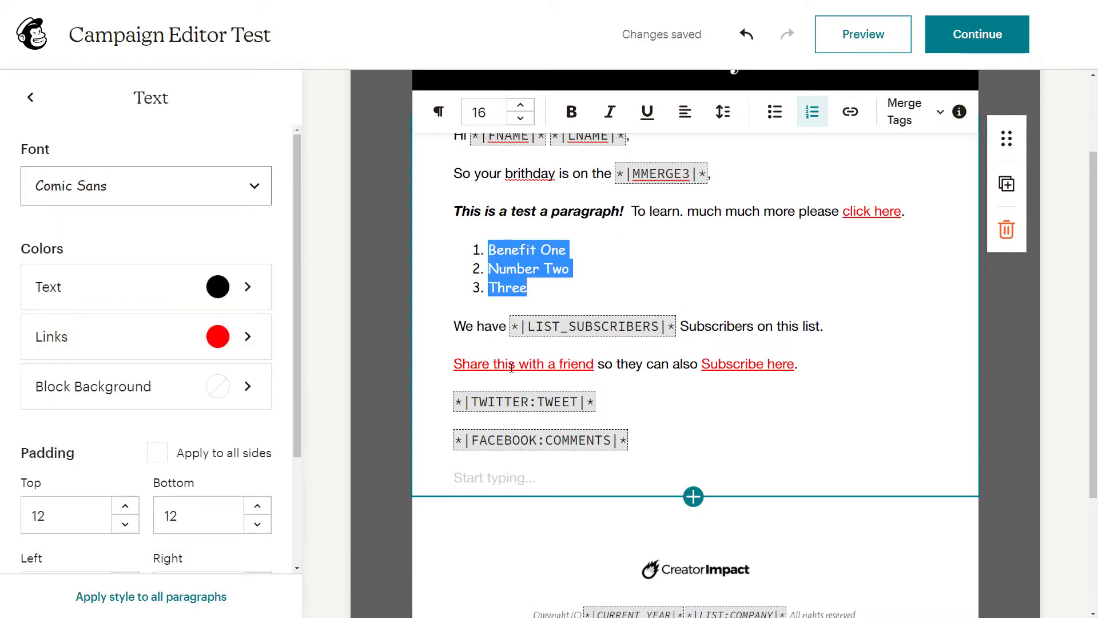
left_click(621, 274)
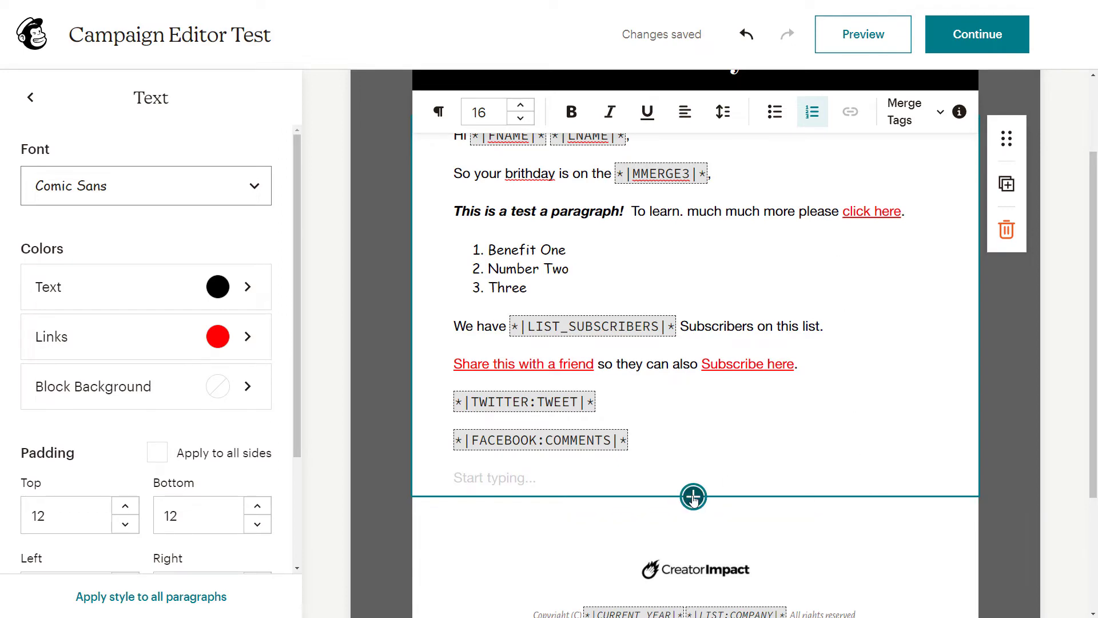
- Add an image block directly below the text block, above the footer
left_click(693, 496)
left_click(847, 291)
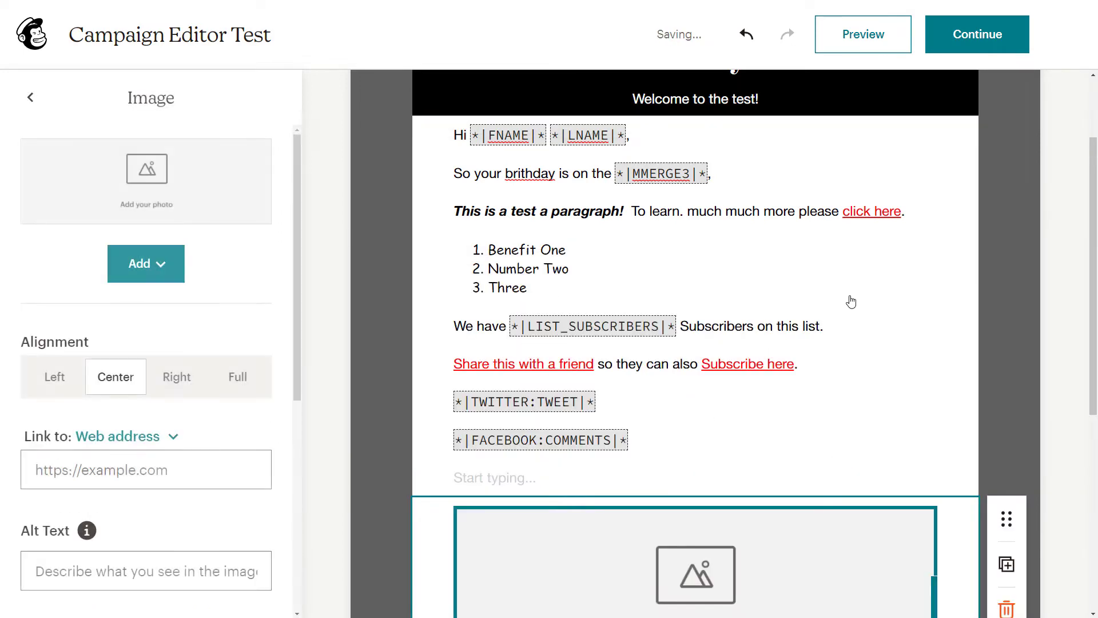
scroll(715, 400, "down", 3)
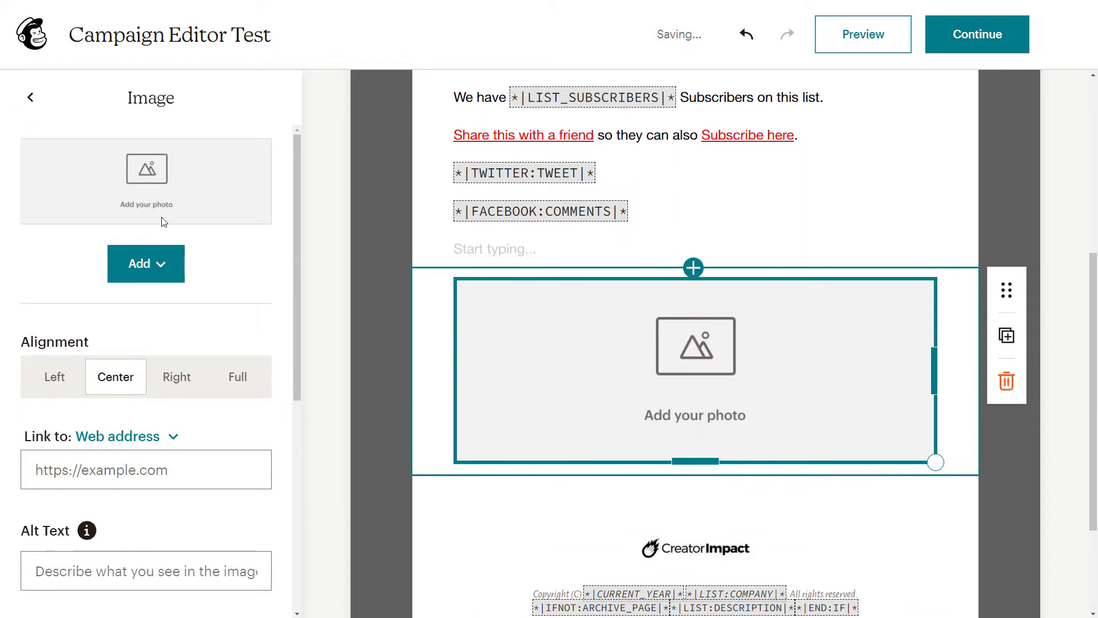
- Fill the image block with the existing "Grow Your Brand." banner from the Content Studio files
left_click(149, 272)
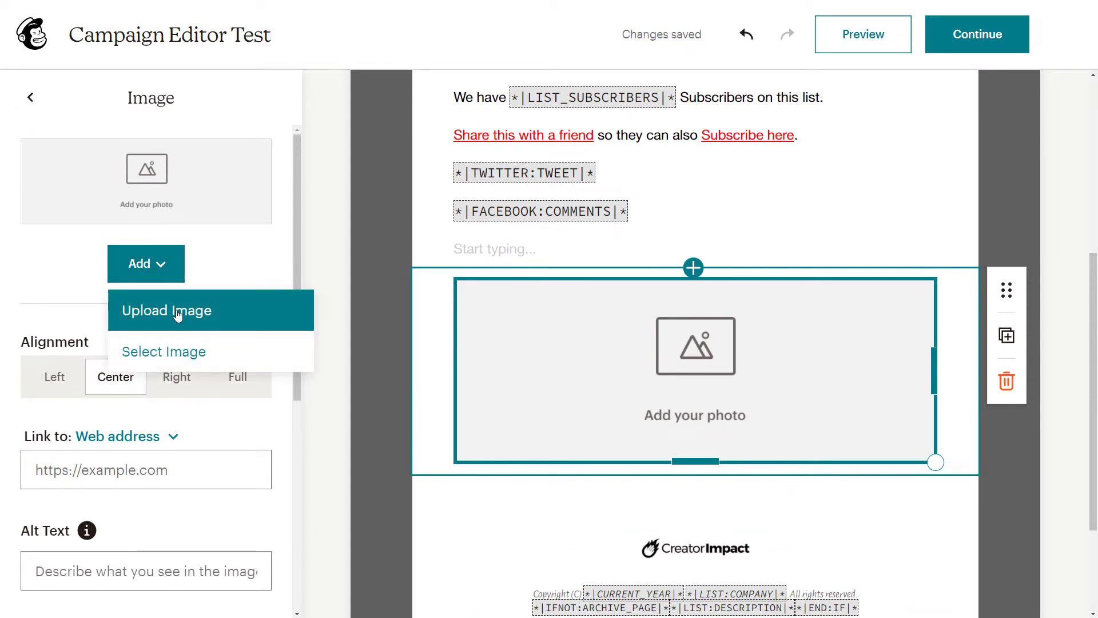
left_click(171, 352)
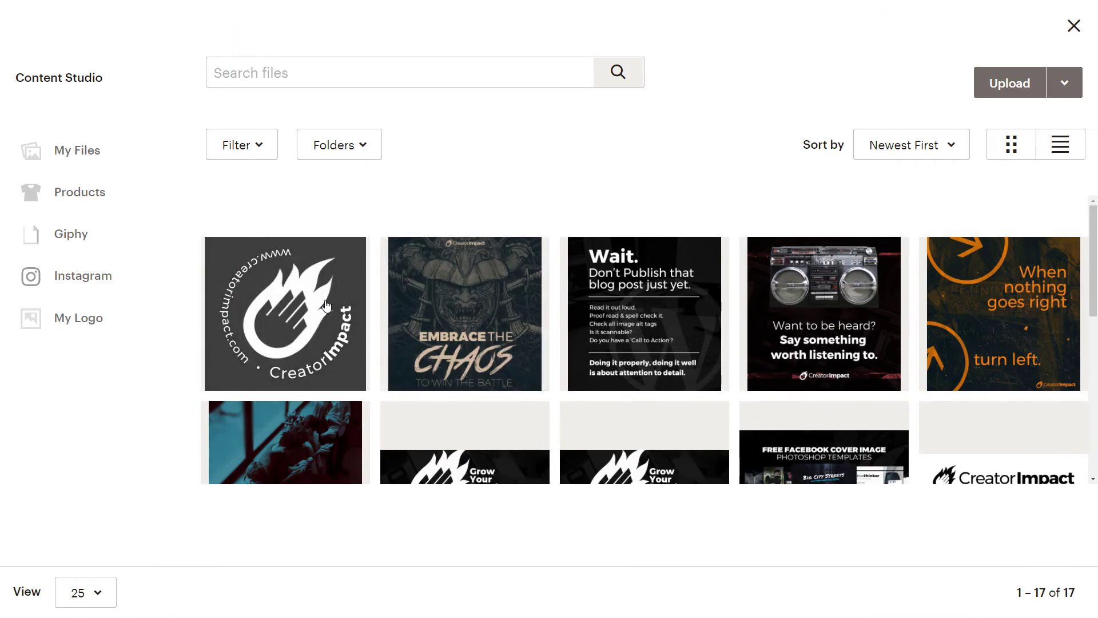
scroll(458, 338, "down", 3)
left_click(644, 312)
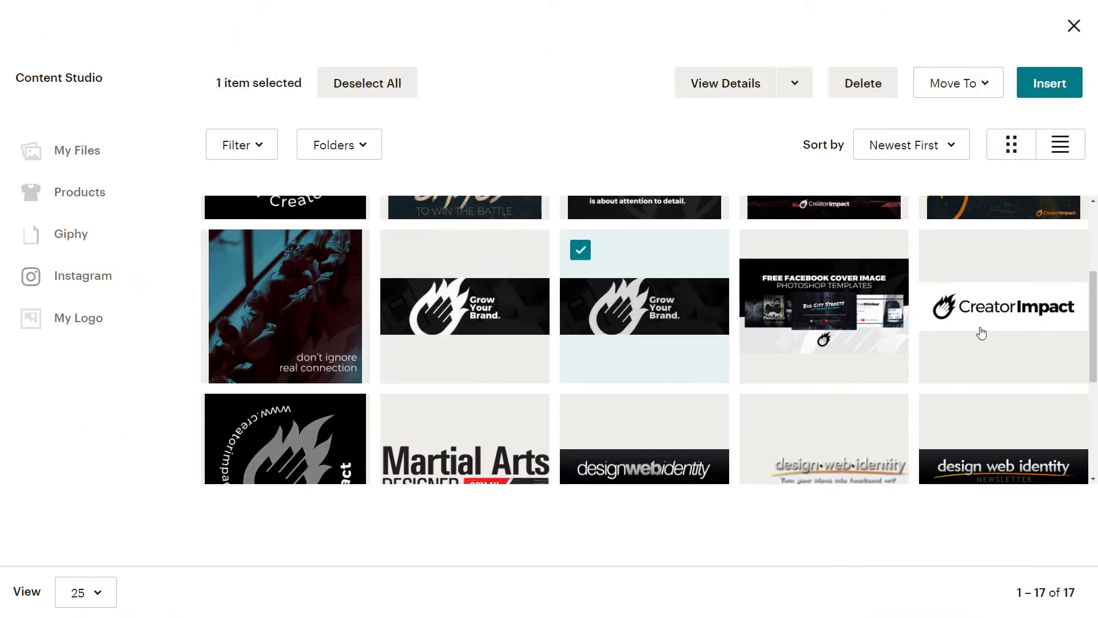
left_click(1062, 93)
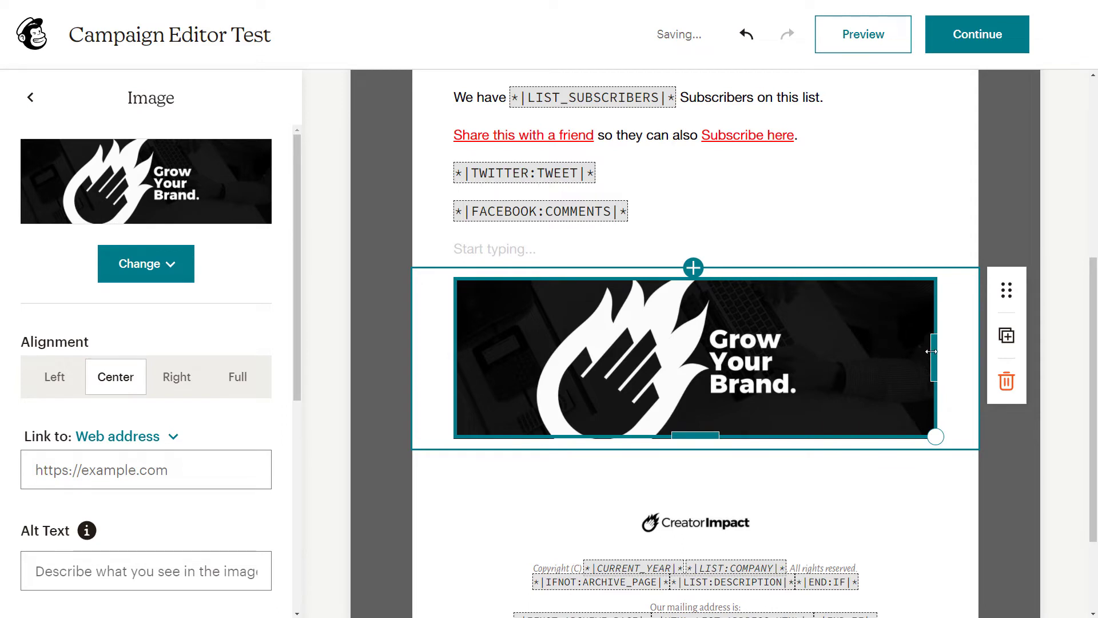
- Try out the banner image's resizing in width and scale, and crop it to a shorter height
left_click_drag(931, 351, 812, 354)
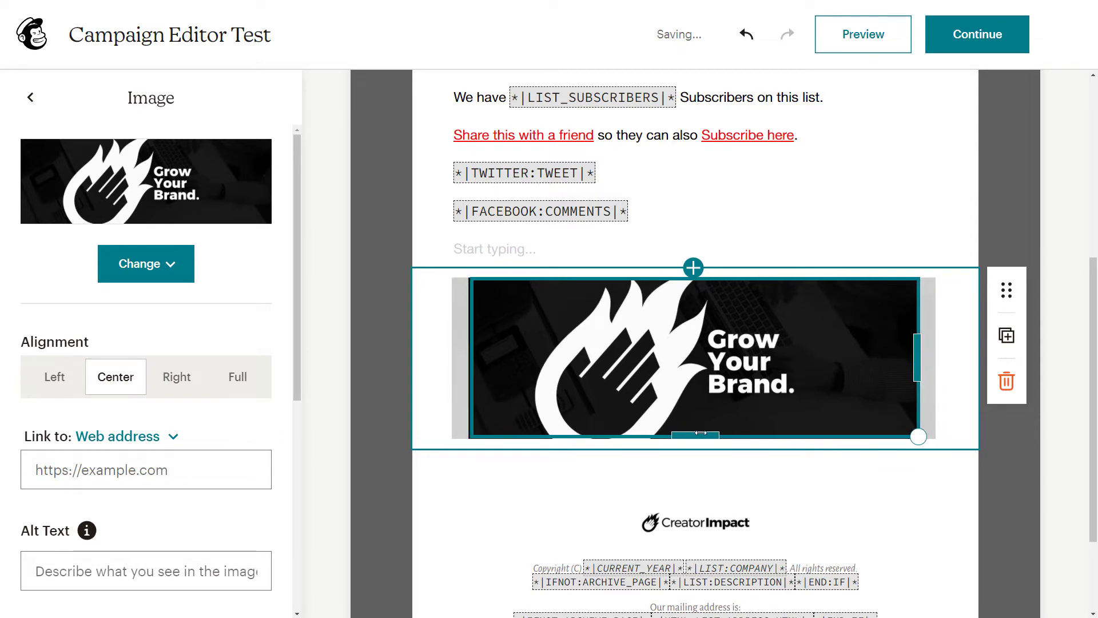
left_click_drag(701, 433, 701, 375)
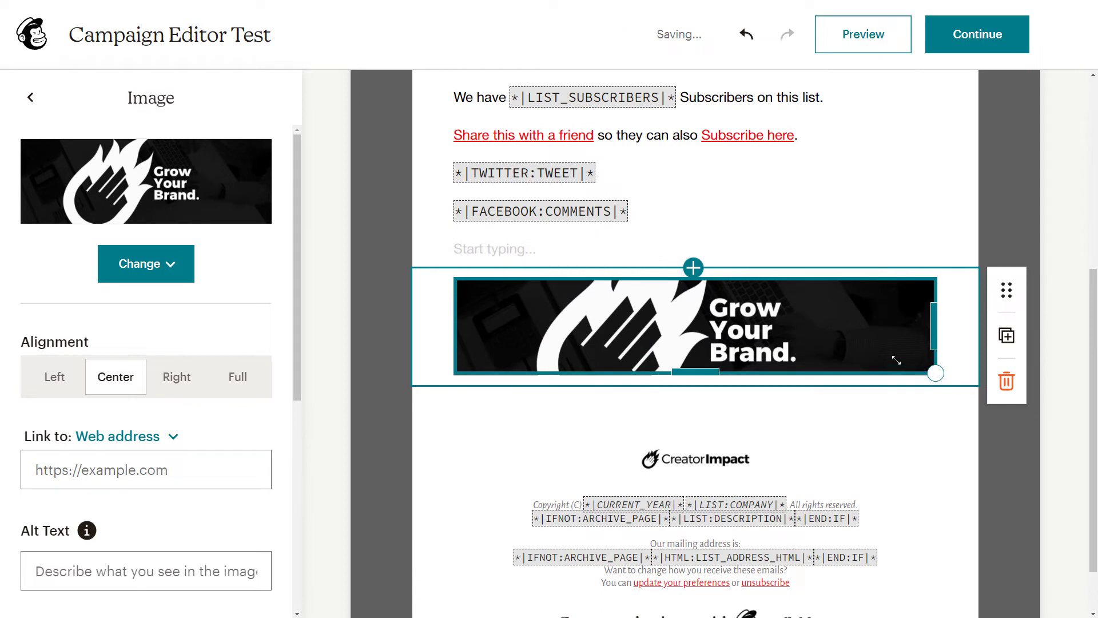
left_click_drag(896, 360, 786, 313)
left_click_drag(866, 342, 936, 373)
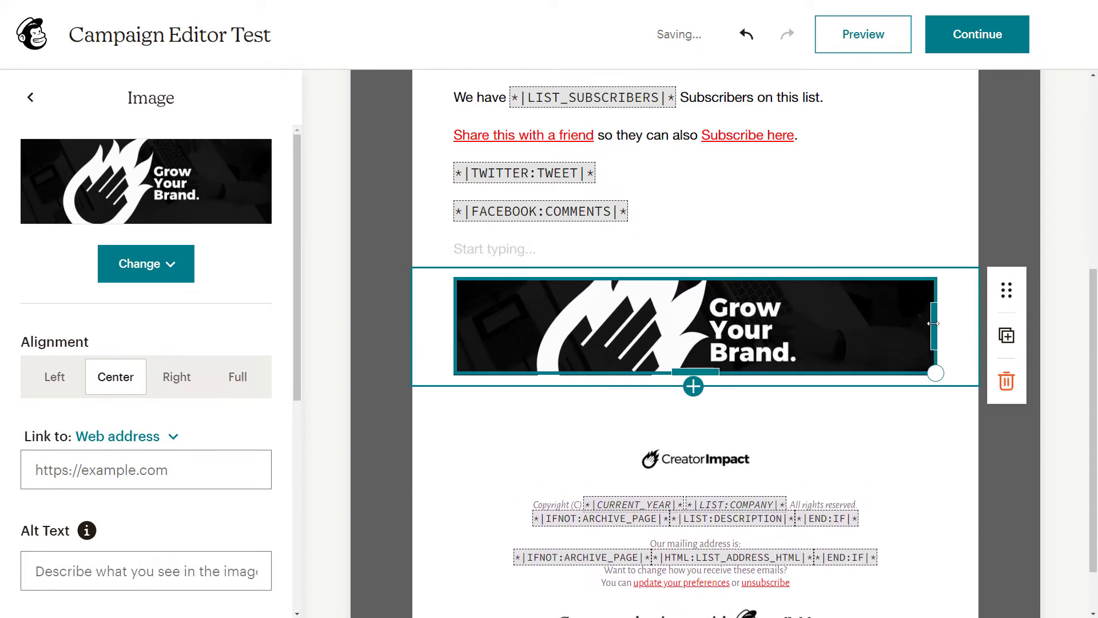
mouse_move(933, 323)
left_mouse_down()
mouse_move(820, 318)
mouse_move(920, 320)
mouse_move(951, 309)
mouse_move(935, 326)
left_mouse_up()
left_click_drag(935, 373, 912, 387)
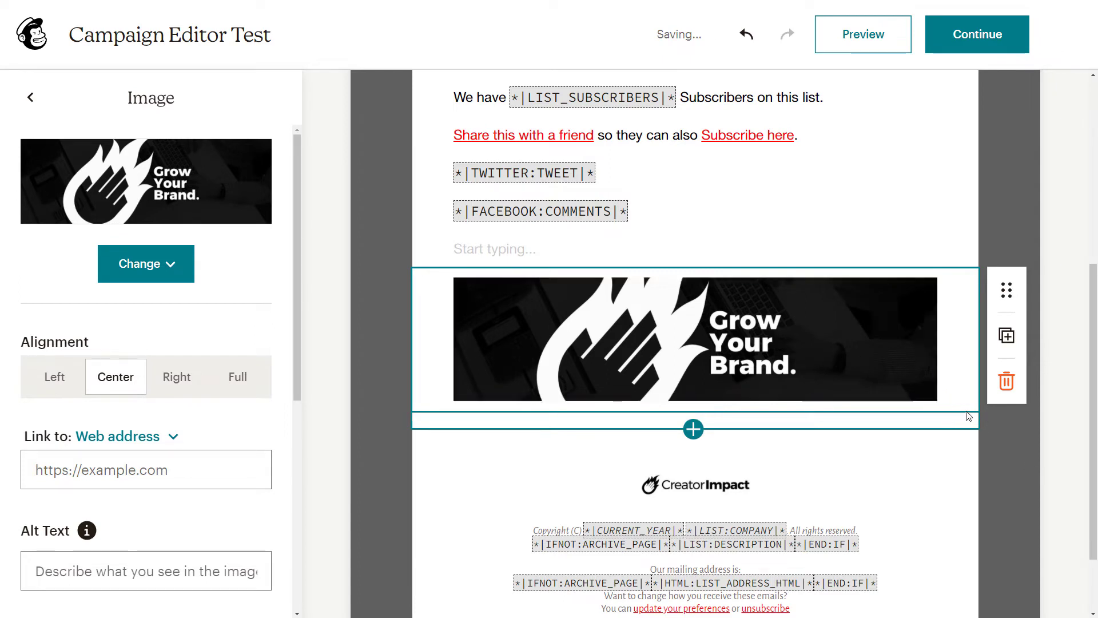
left_click_drag(935, 399, 951, 419)
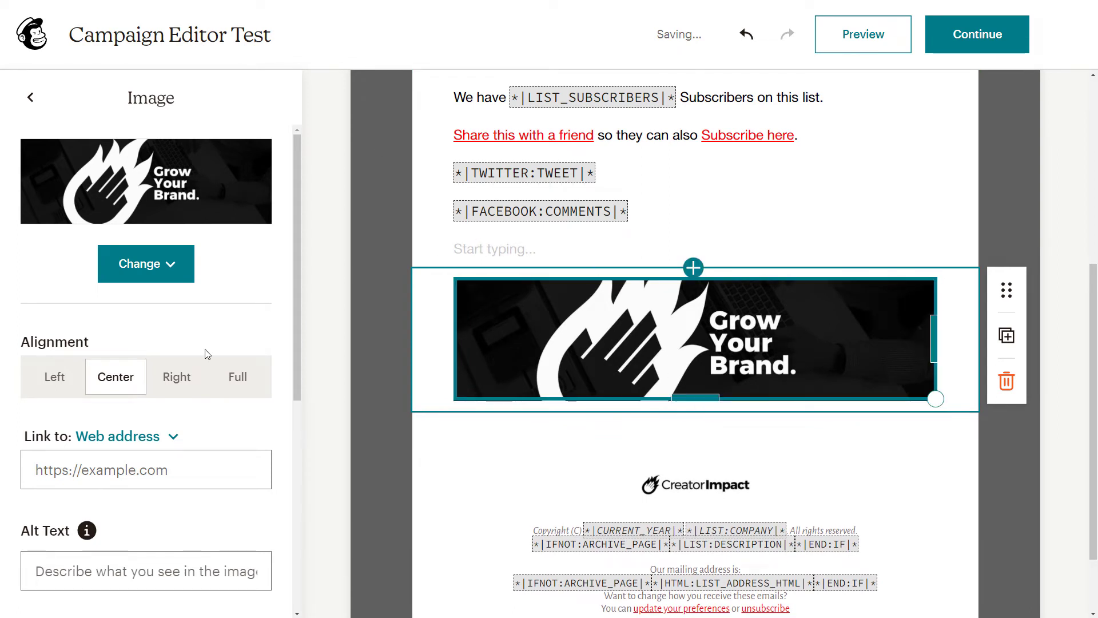
- Try the left and right alignments on the banner image and set its alignment to Full
left_click(43, 381)
left_click(174, 378)
left_click(238, 383)
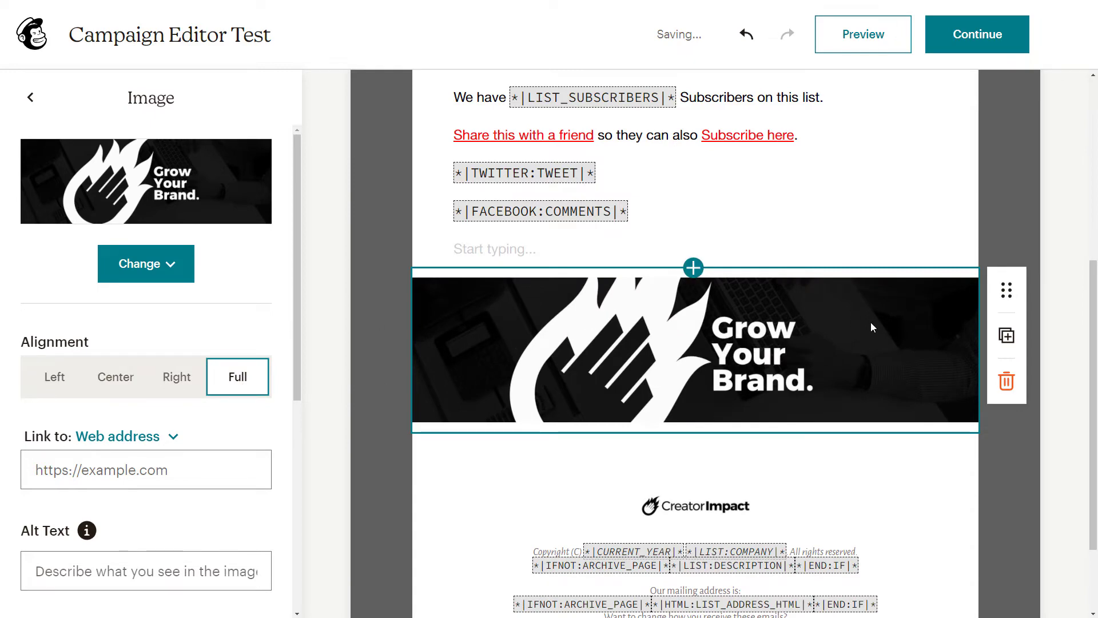
- Place the text cursor at the end of the birthday line in the text block
scroll(867, 329, "up", 6)
scroll(848, 310, "down", 2)
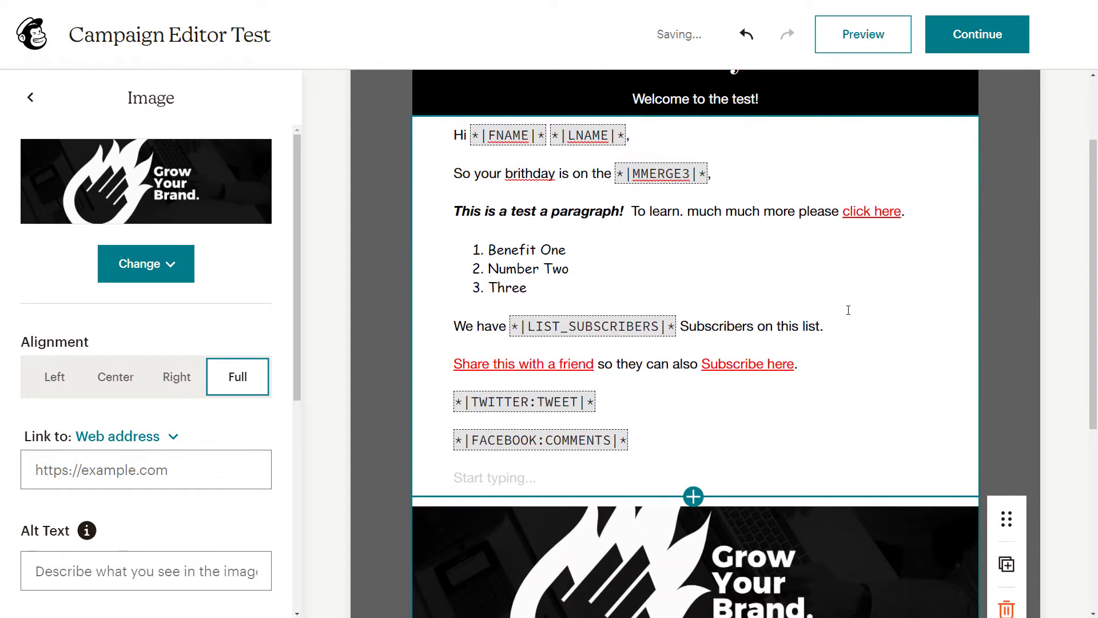
left_click(905, 297)
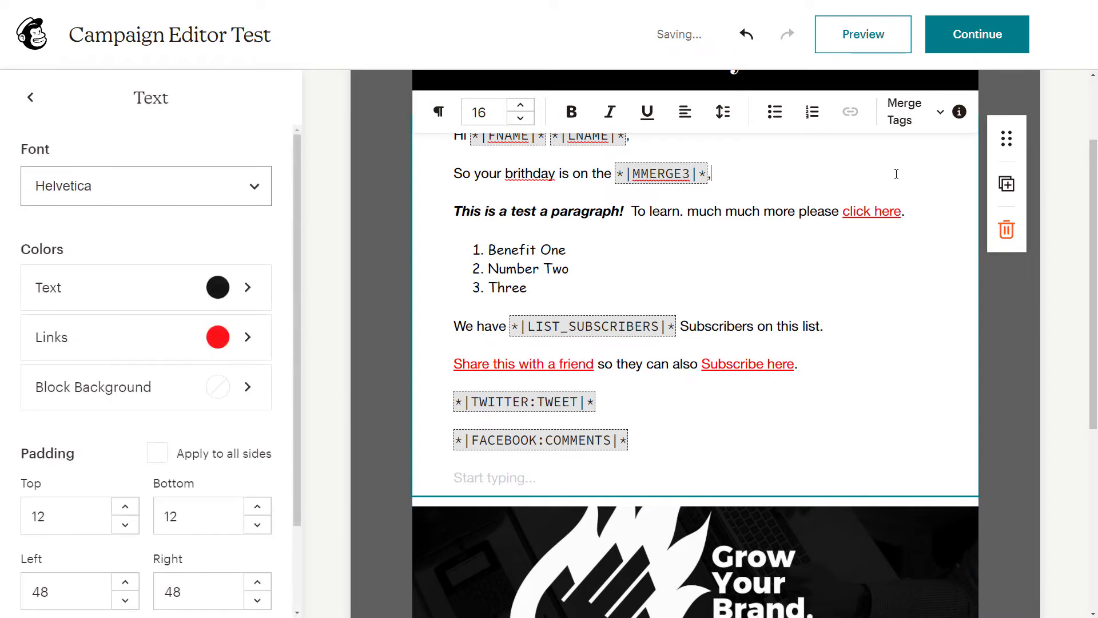
- Set the body text block's background colour to light grey, E8E8E8
left_click(247, 387)
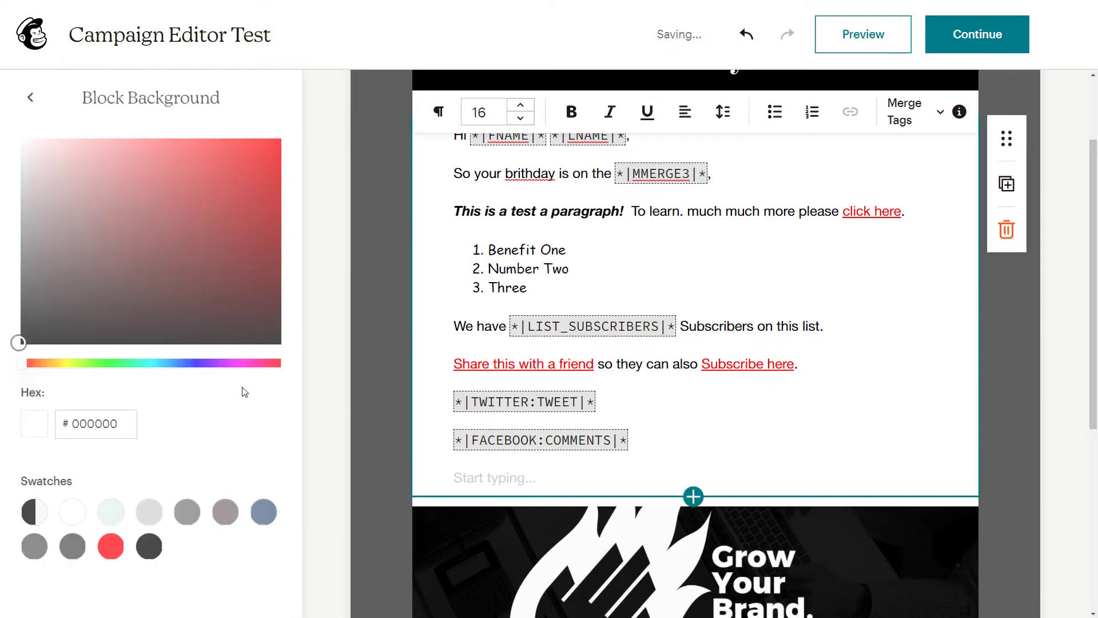
left_click(23, 161)
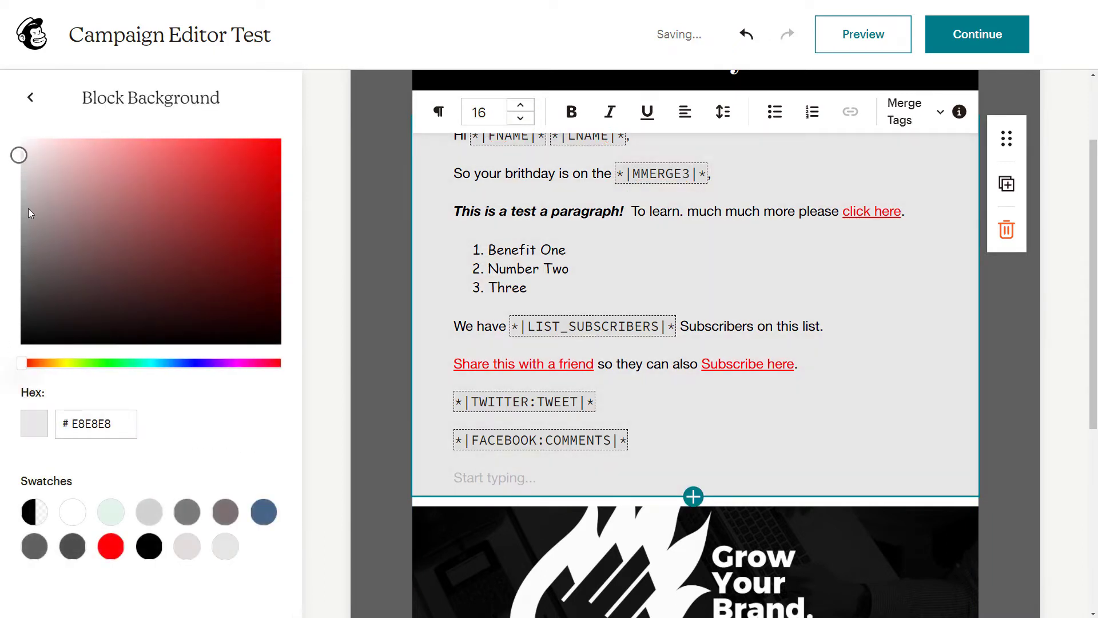
left_click(981, 434)
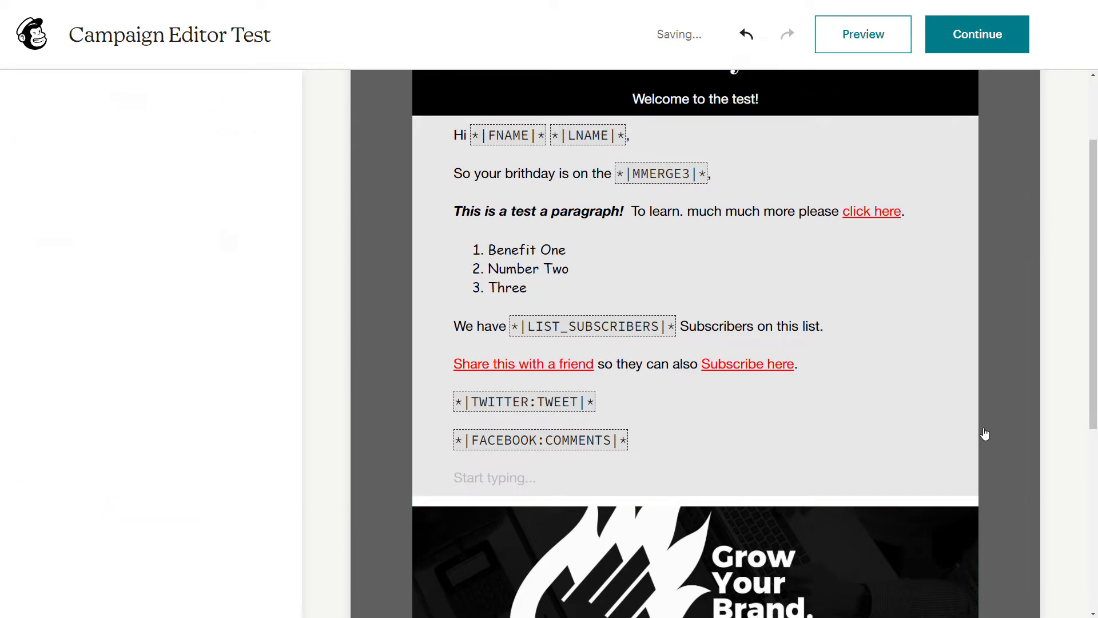
scroll(978, 433, "up", 2)
scroll(629, 411, "down", 5)
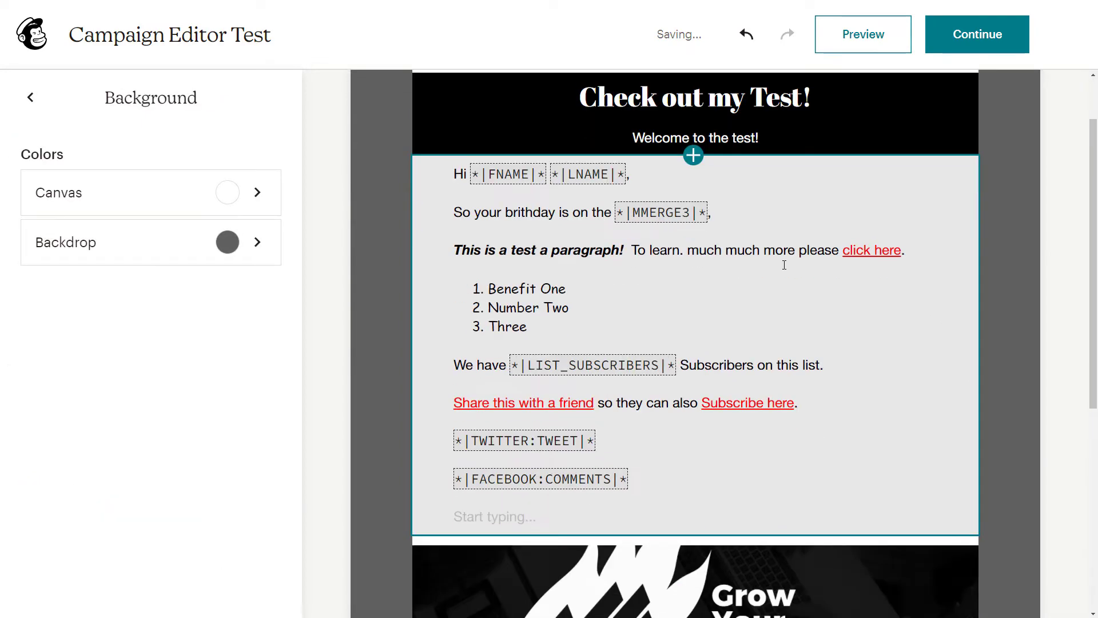
left_click(628, 416)
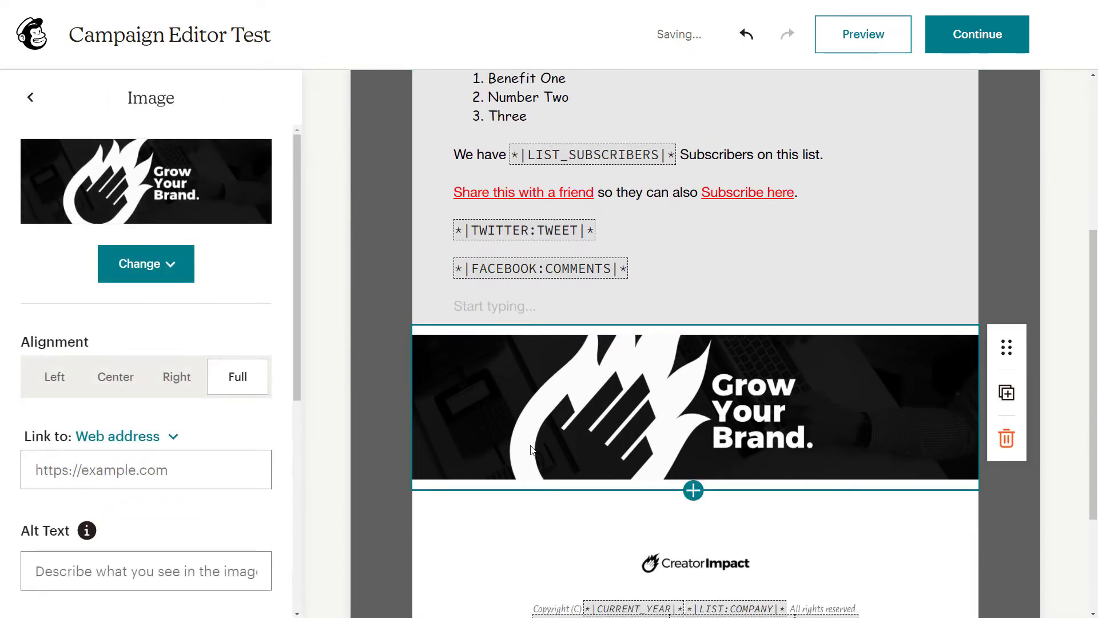
scroll(362, 360, "down", 2)
left_click(203, 479)
scroll(203, 480, "down", 2)
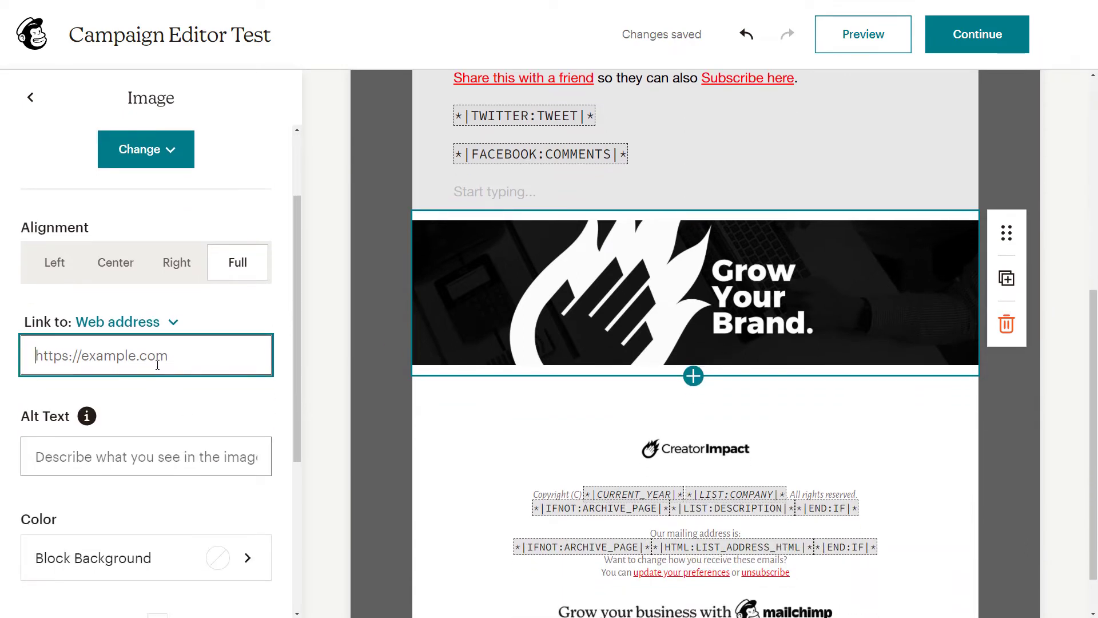
type("https:")
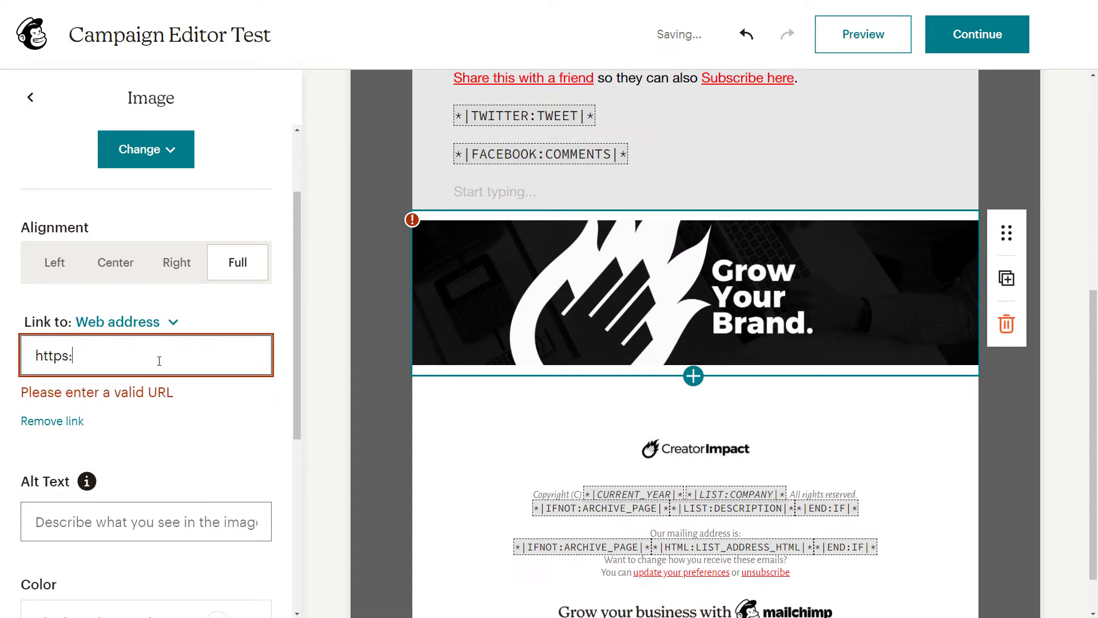
type("//www.google.com")
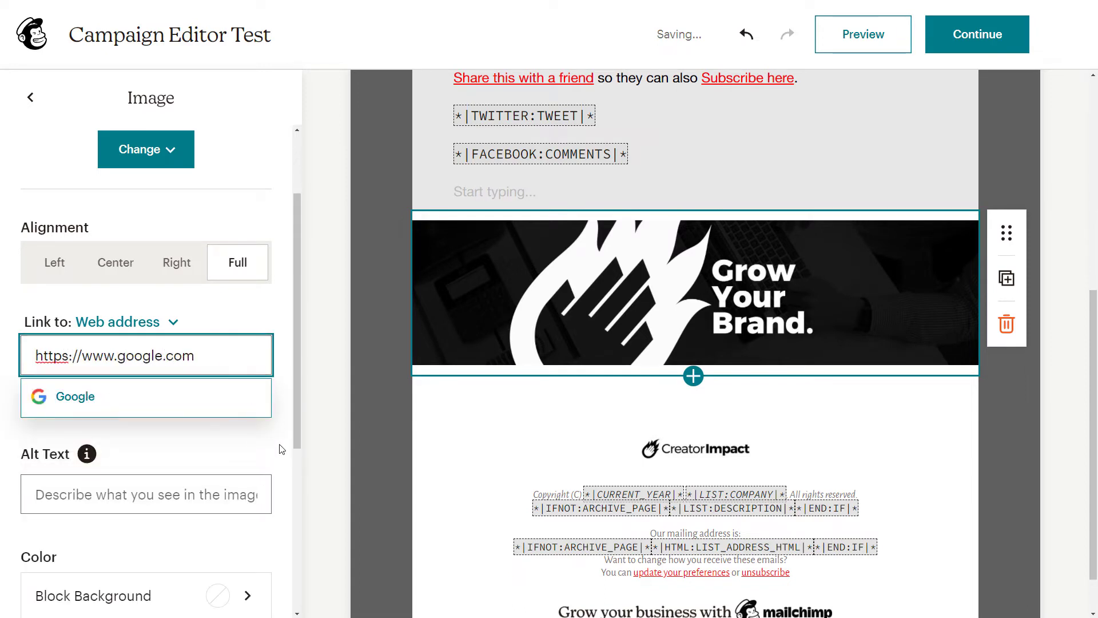
left_click(114, 410)
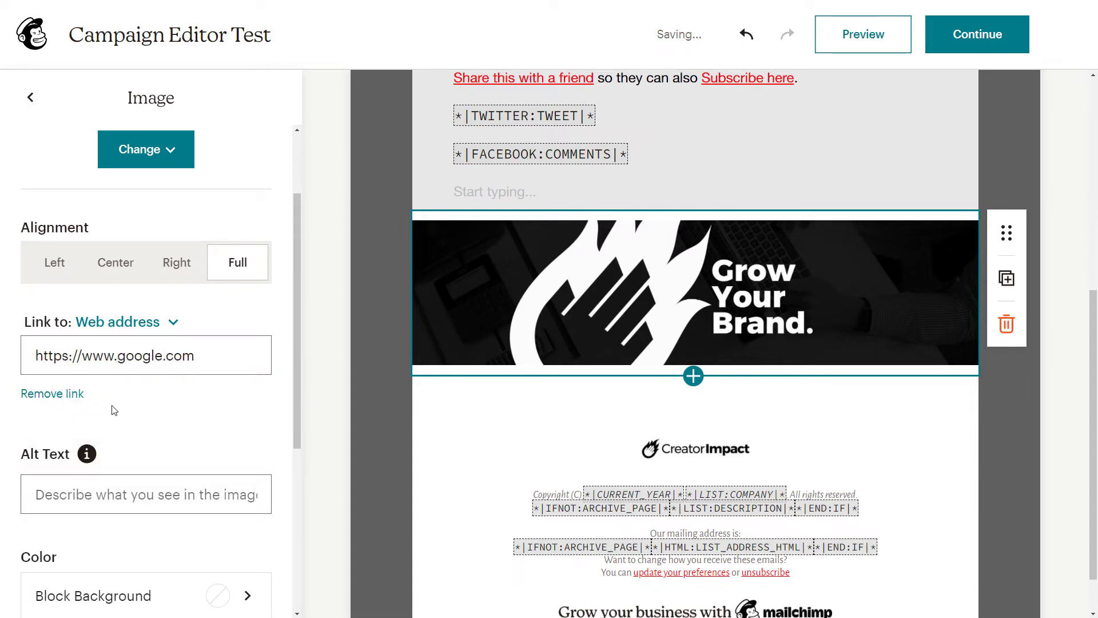
- Set the image's alt text to "Grow your Brand"
left_click(91, 493)
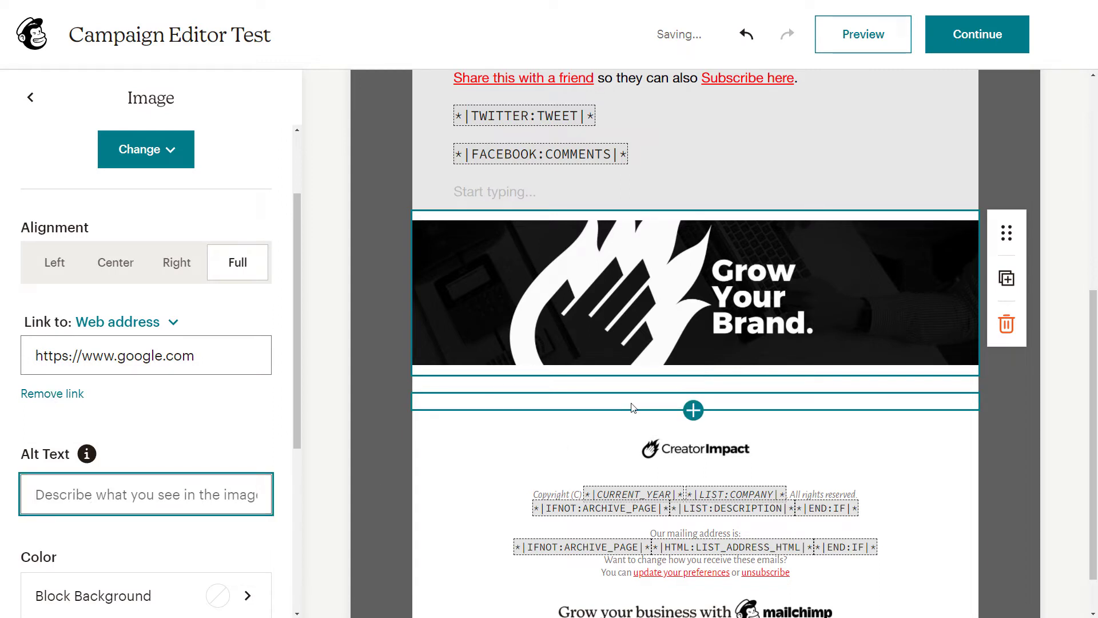
type("Grow your Brand")
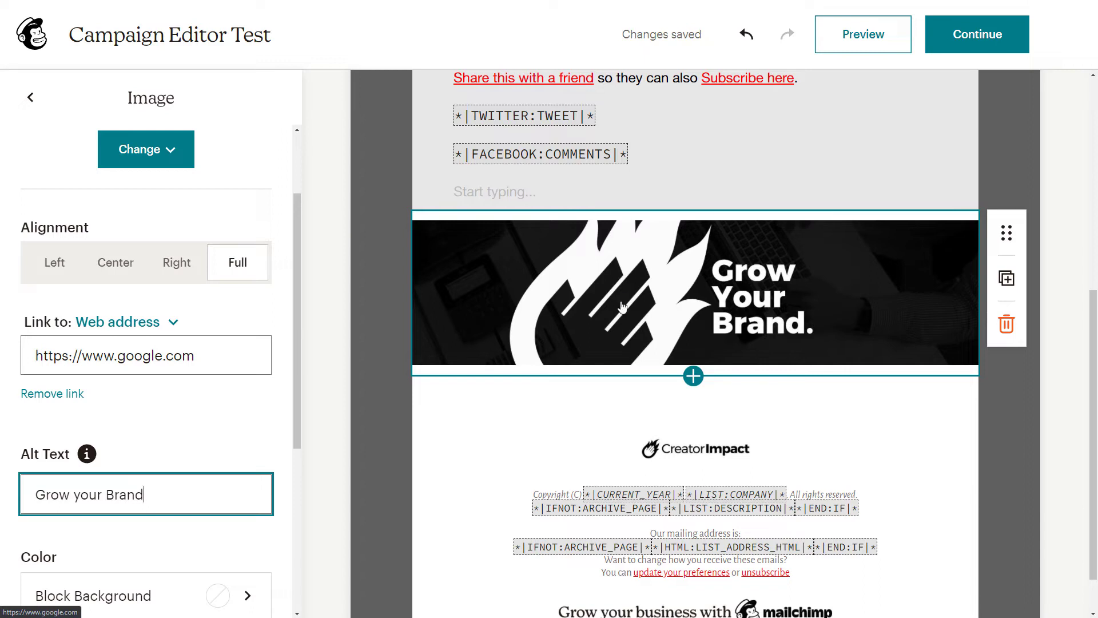
scroll(606, 306, "down", 1)
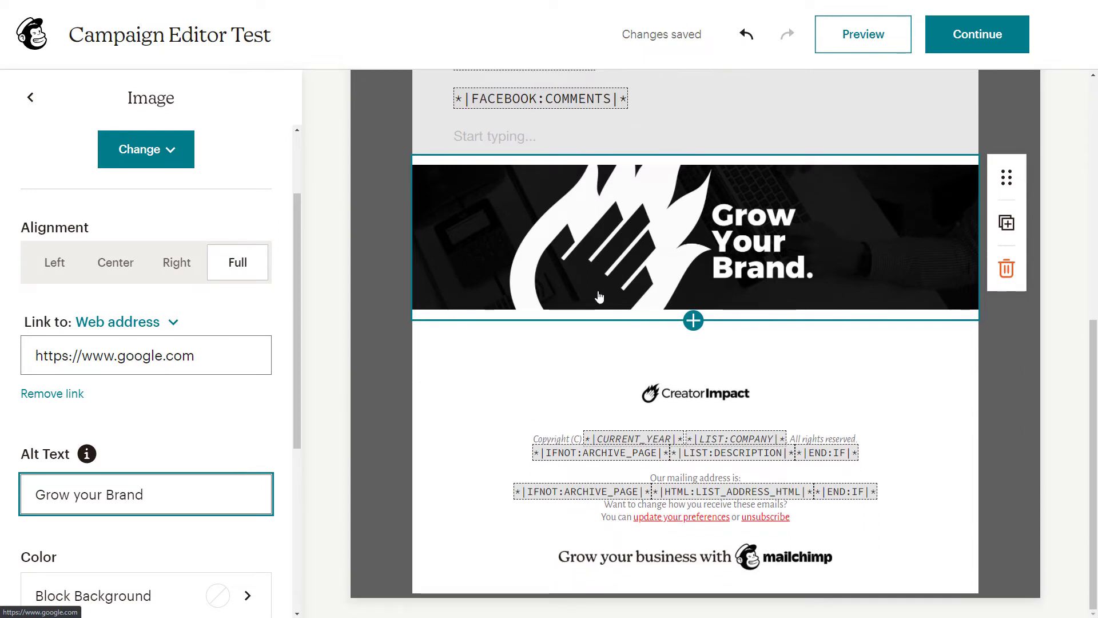
triple_click(112, 478)
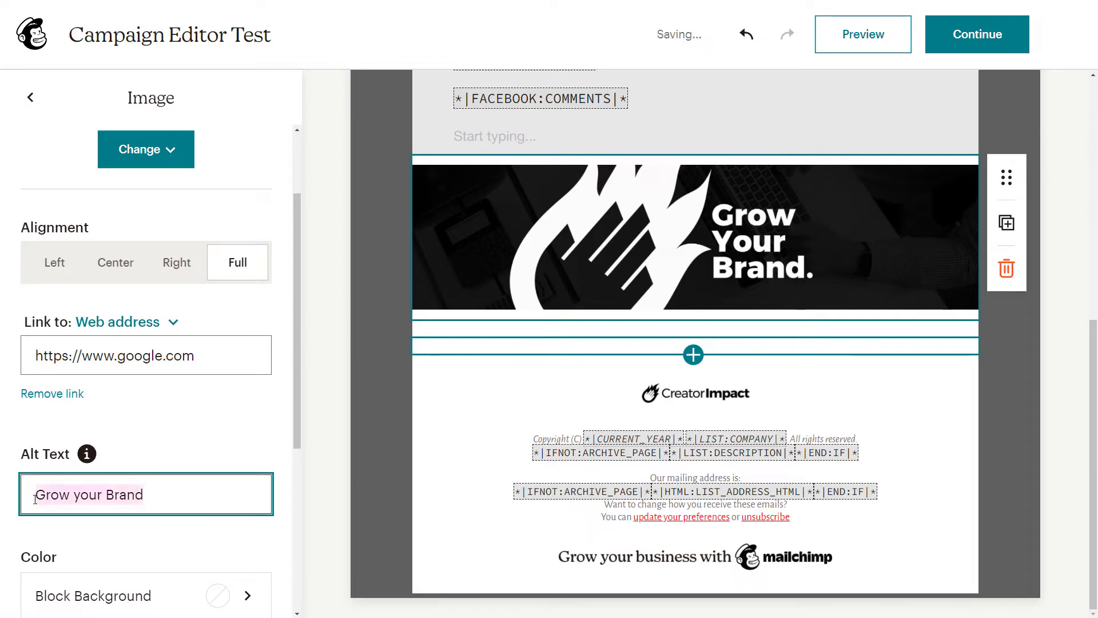
scroll(112, 478, "down", 3)
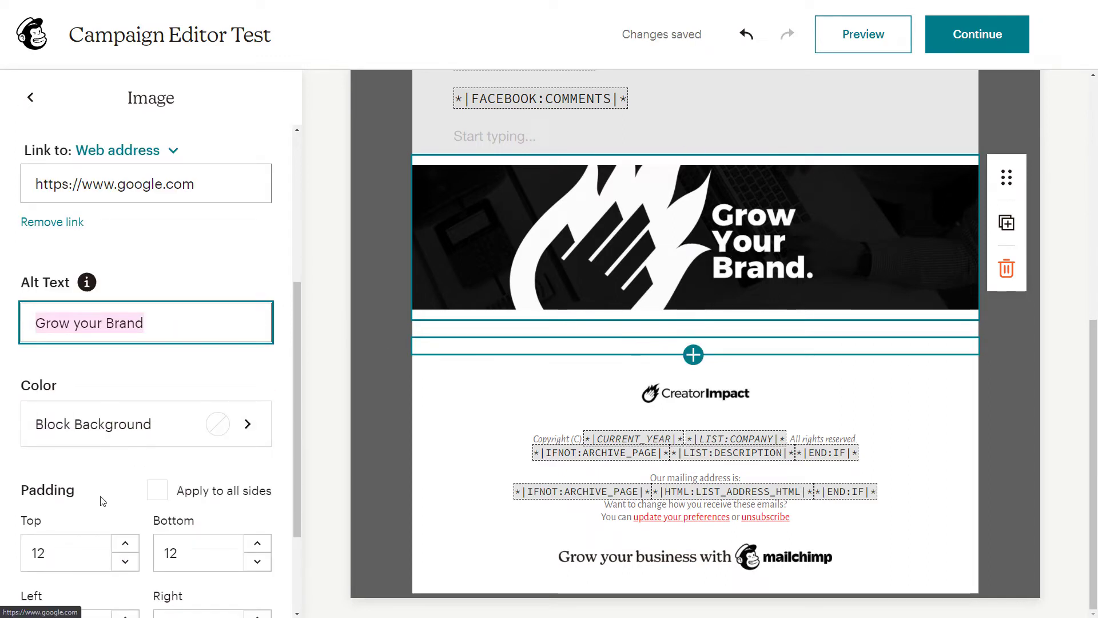
scroll(84, 439, "down", 2)
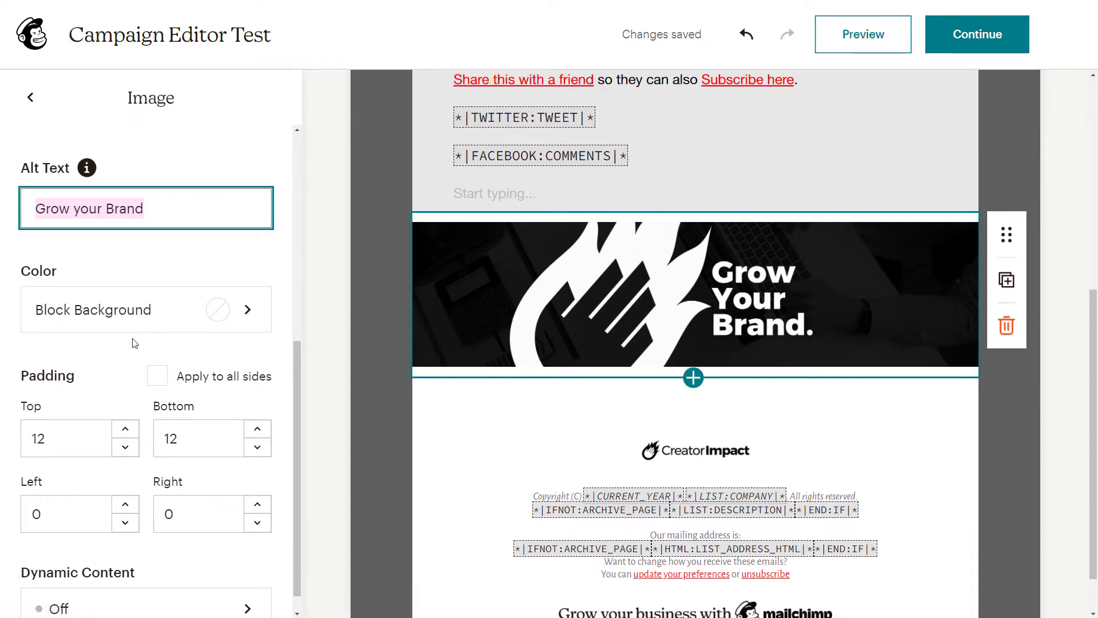
double_click(26, 436)
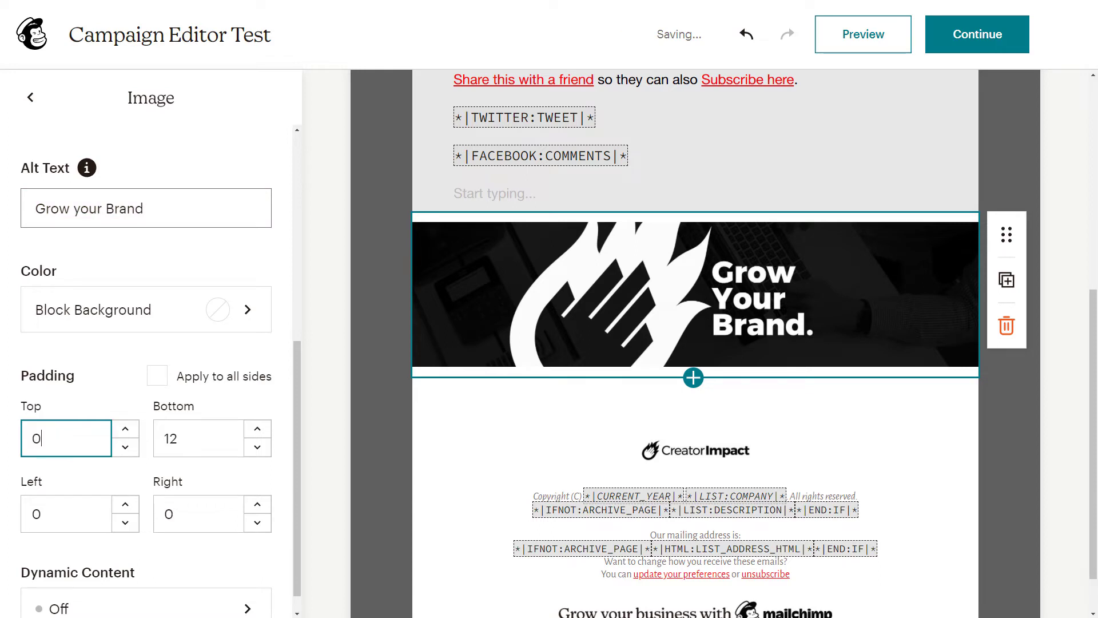
type("0")
key("ctrl+z")
key("Tab")
type("0")
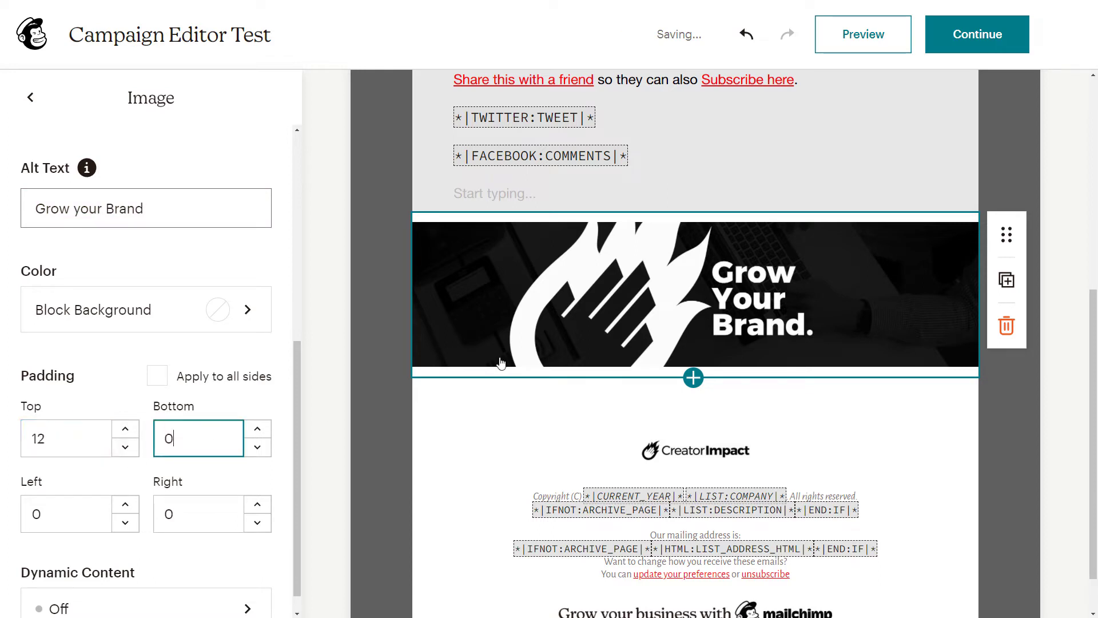
key("ctrl+z")
key("Tab")
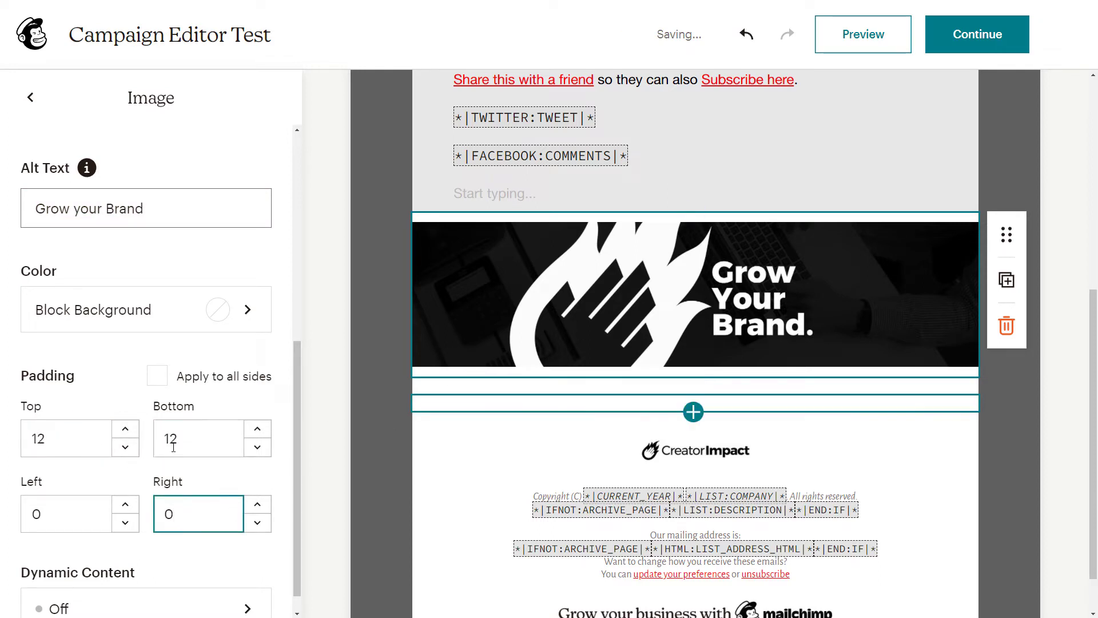
- Reduce the image block's bottom and top padding to 0
left_click(272, 452)
left_click(272, 452)
left_click(271, 451)
left_click(270, 451)
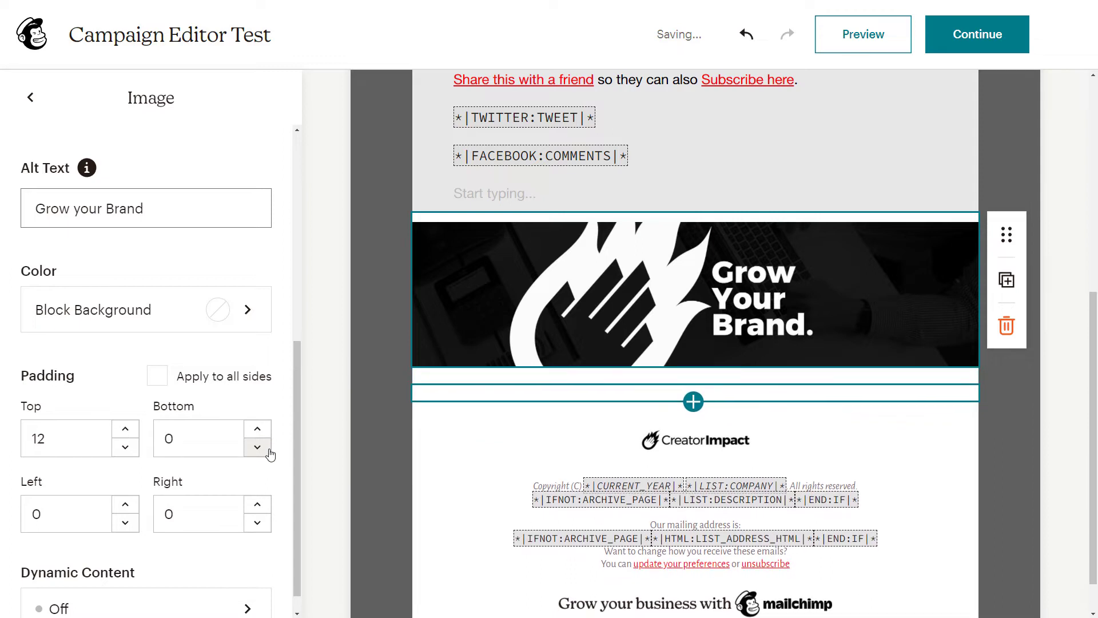
left_click(125, 447)
left_click(125, 448)
left_click(124, 449)
left_click(123, 449)
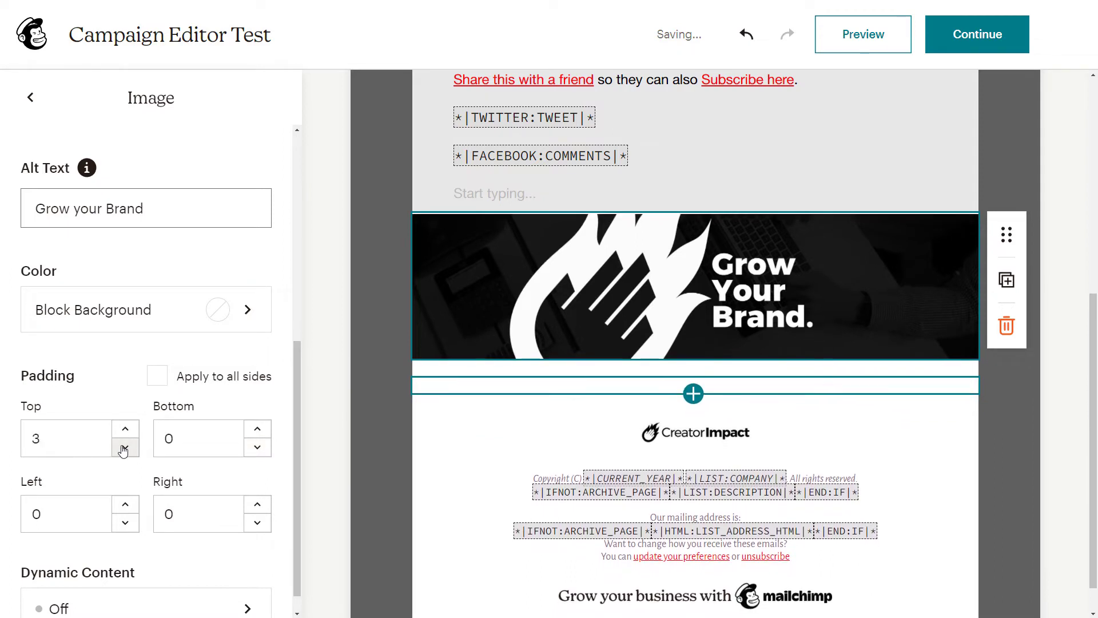
left_click(123, 449)
- Apply the image block's padding uniformly to all sides and set it to 20
left_click(157, 376)
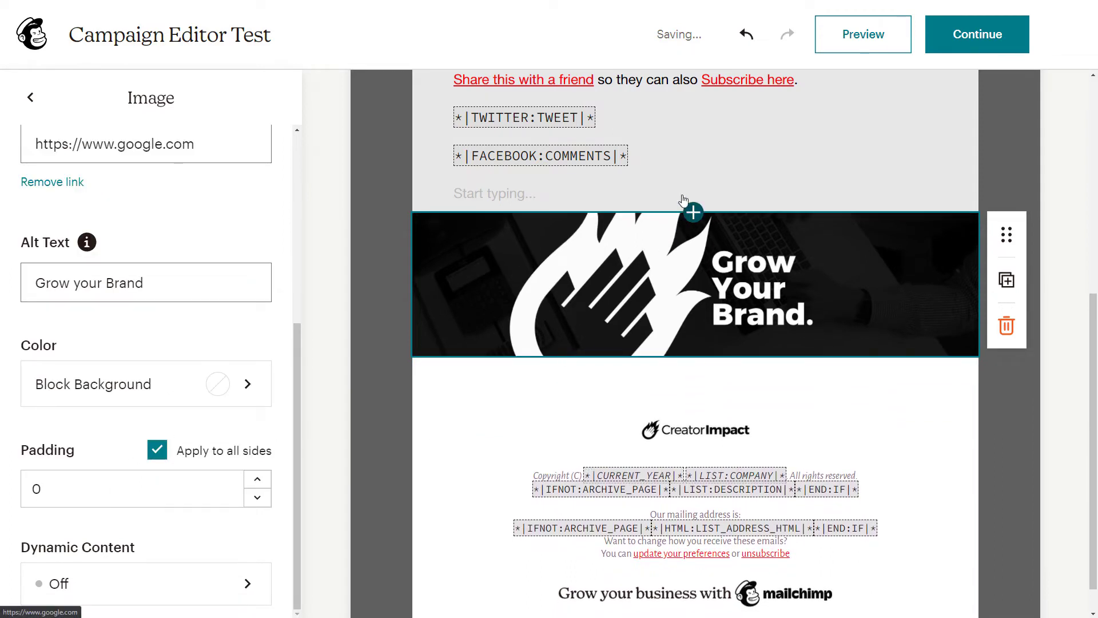
scroll(686, 257, "up", 5)
scroll(702, 361, "down", 3)
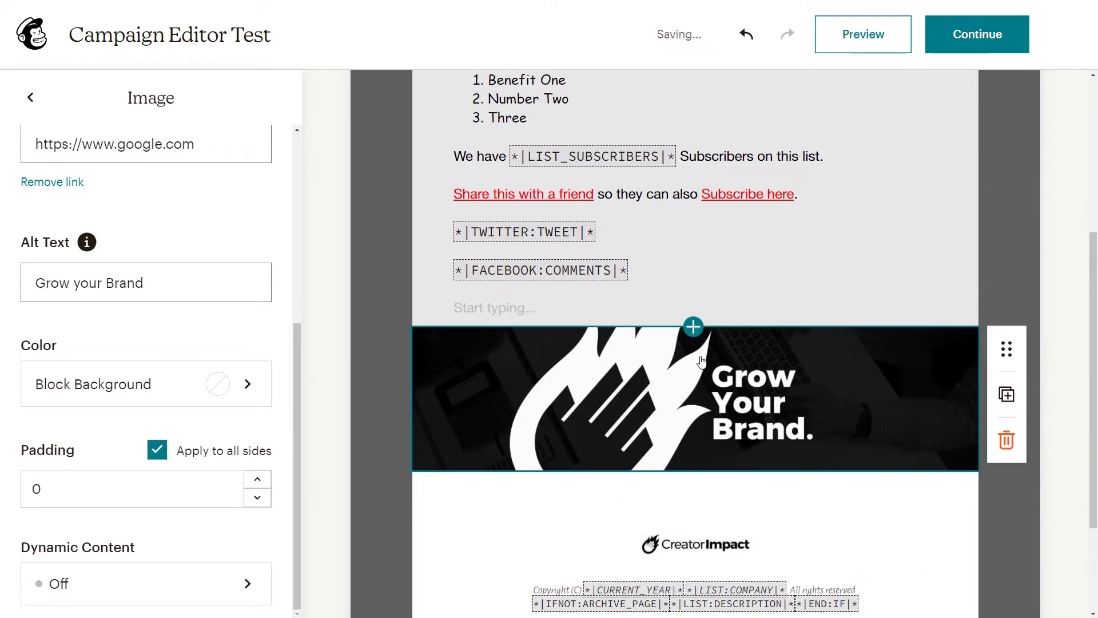
scroll(314, 463, "down", 2)
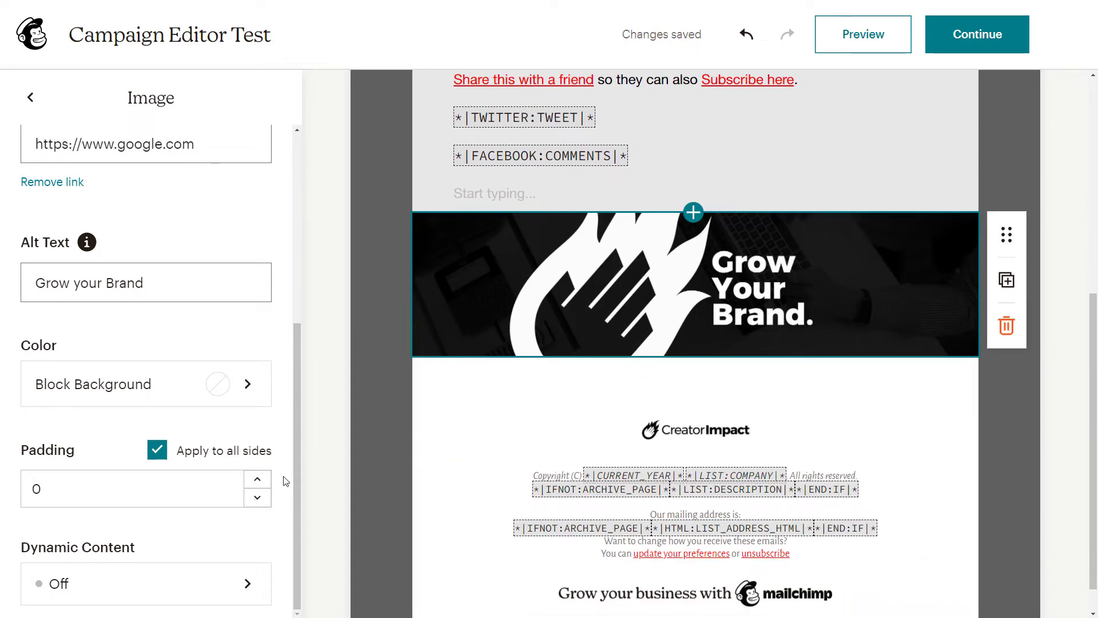
left_click_drag(128, 477, 22, 482)
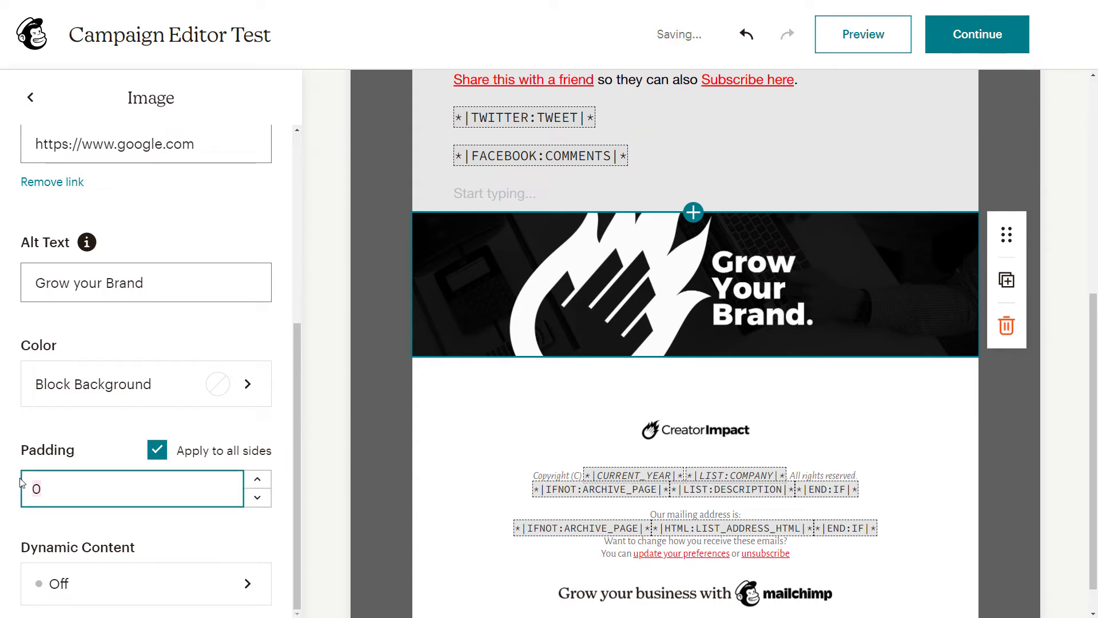
type("20")
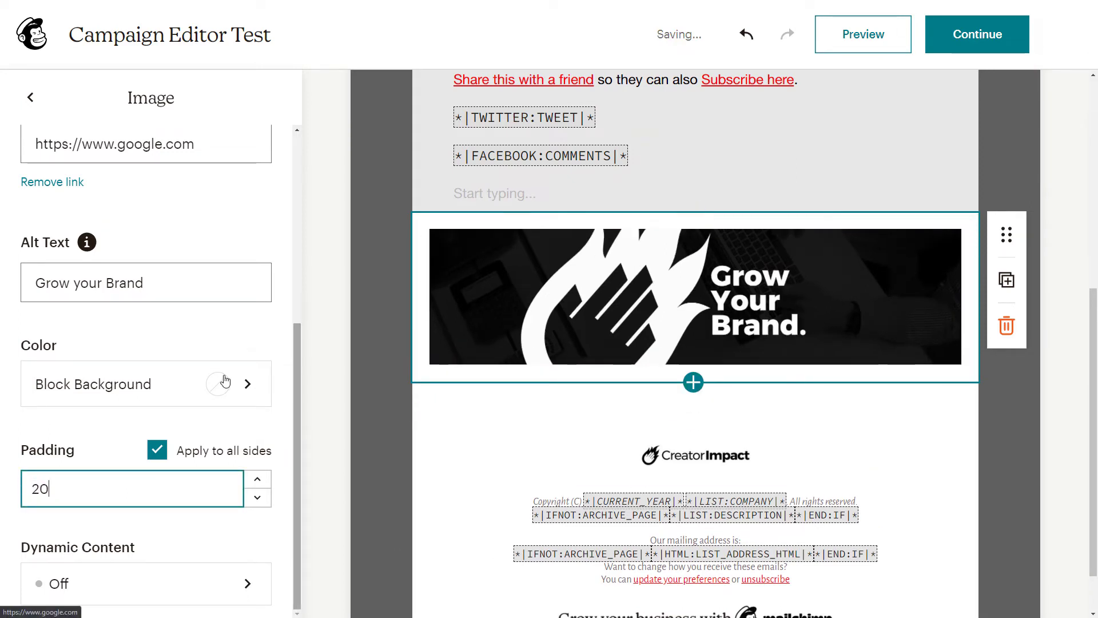
- Set the image block's background colour to bright red
left_click(234, 392)
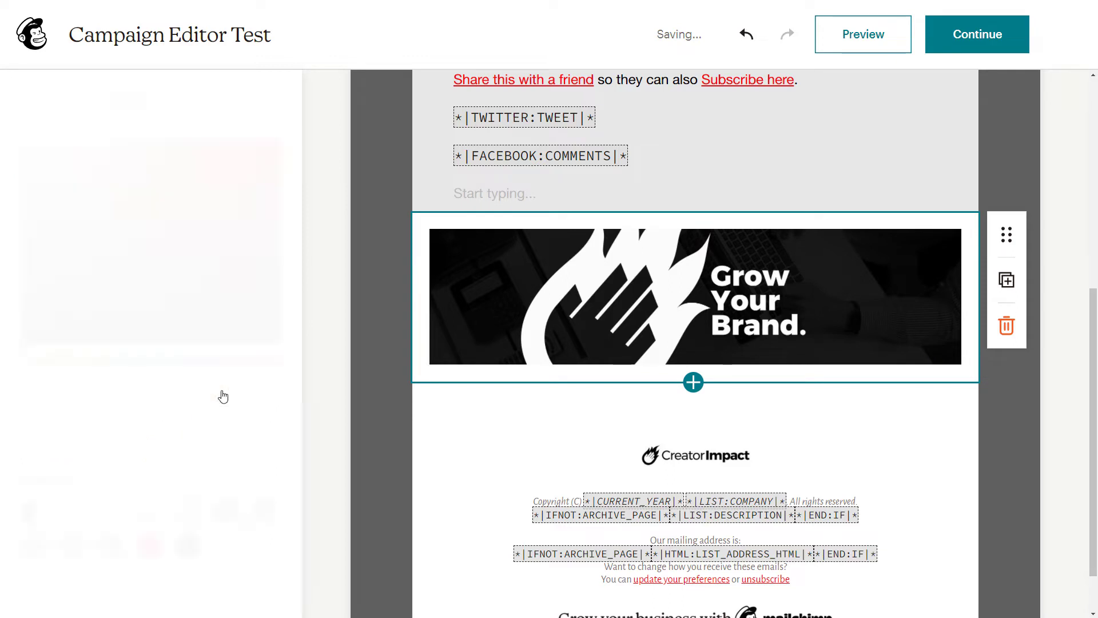
left_click_drag(255, 275, 333, 81)
left_click(383, 303)
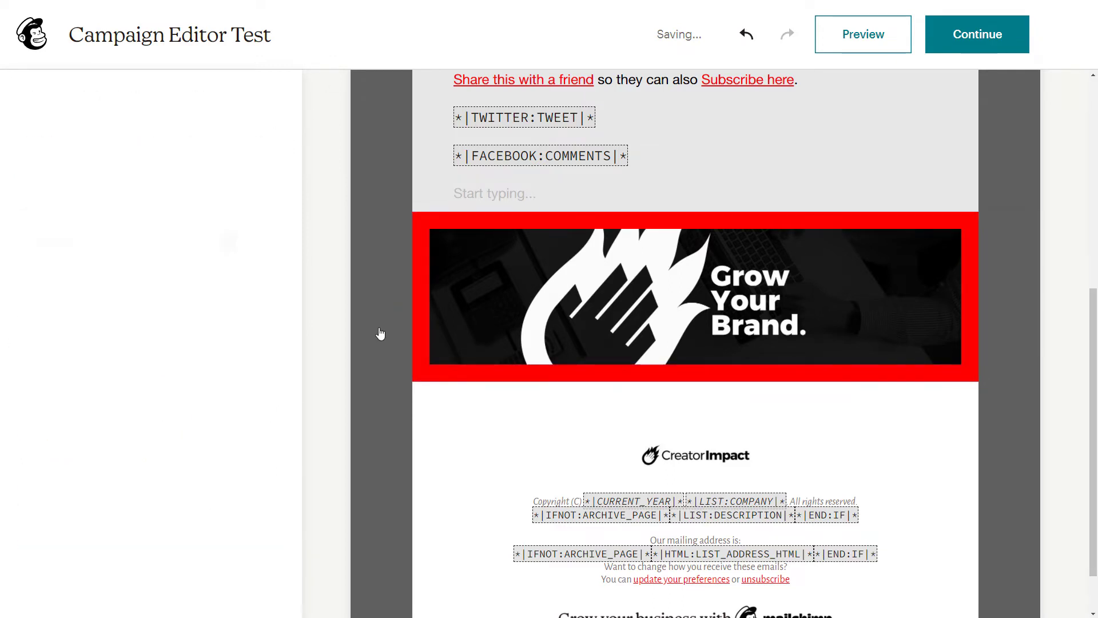
scroll(444, 404, "up", 2)
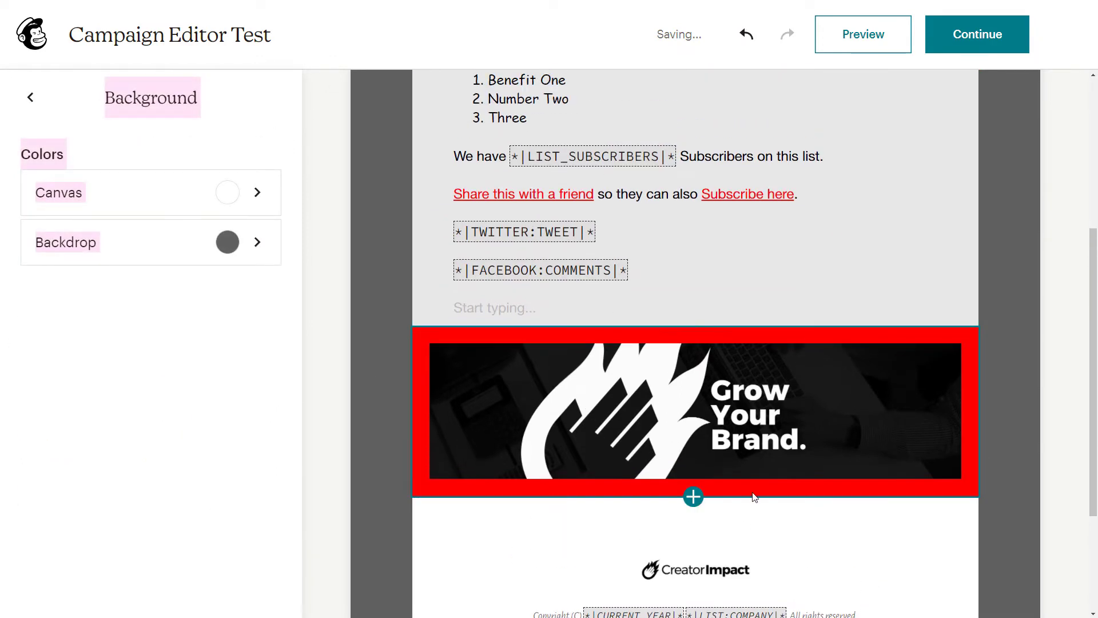
- View the image block's Dynamic Content settings and leave them without making changes
left_click(834, 416)
scroll(163, 358, "down", 4)
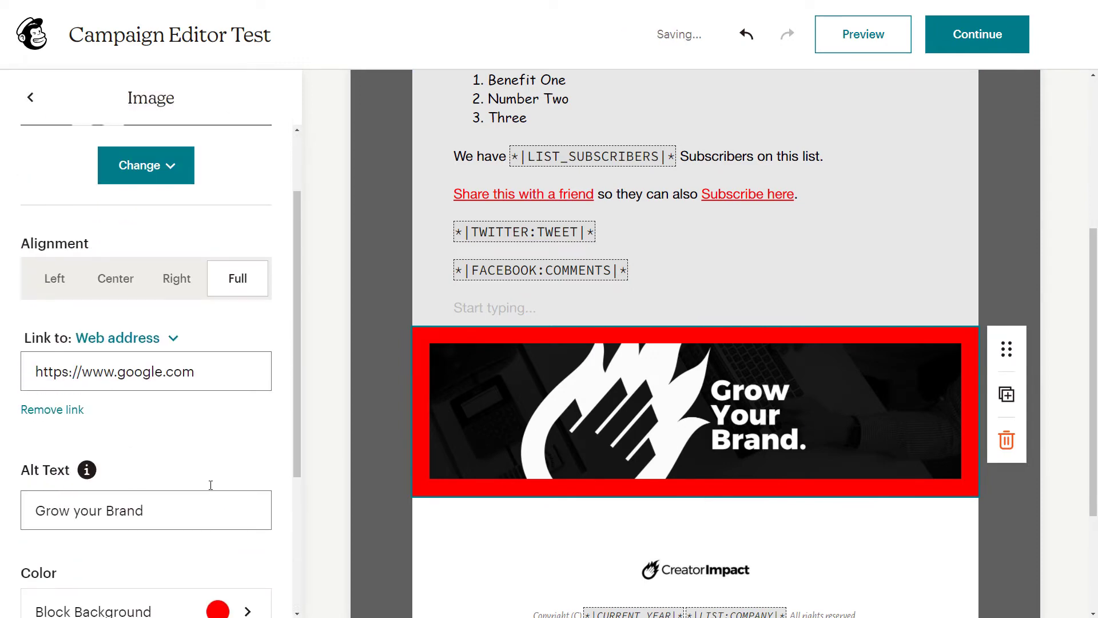
left_click(233, 581)
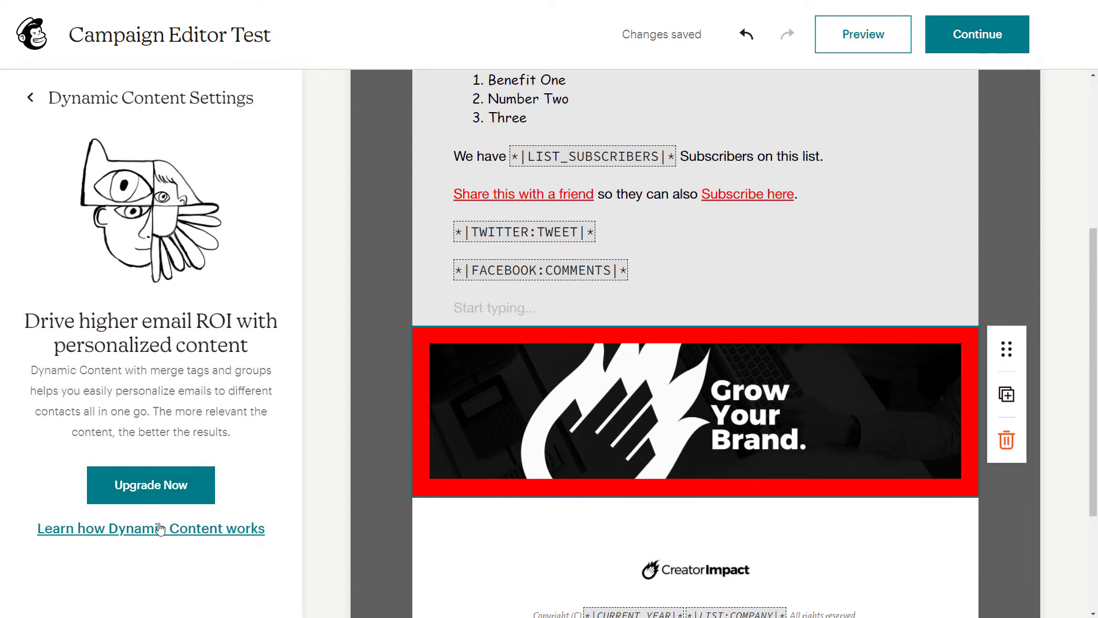
left_click(33, 99)
- Review the email layout from the header to the image, and examine the image block's settings
scroll(620, 318, "up", 2)
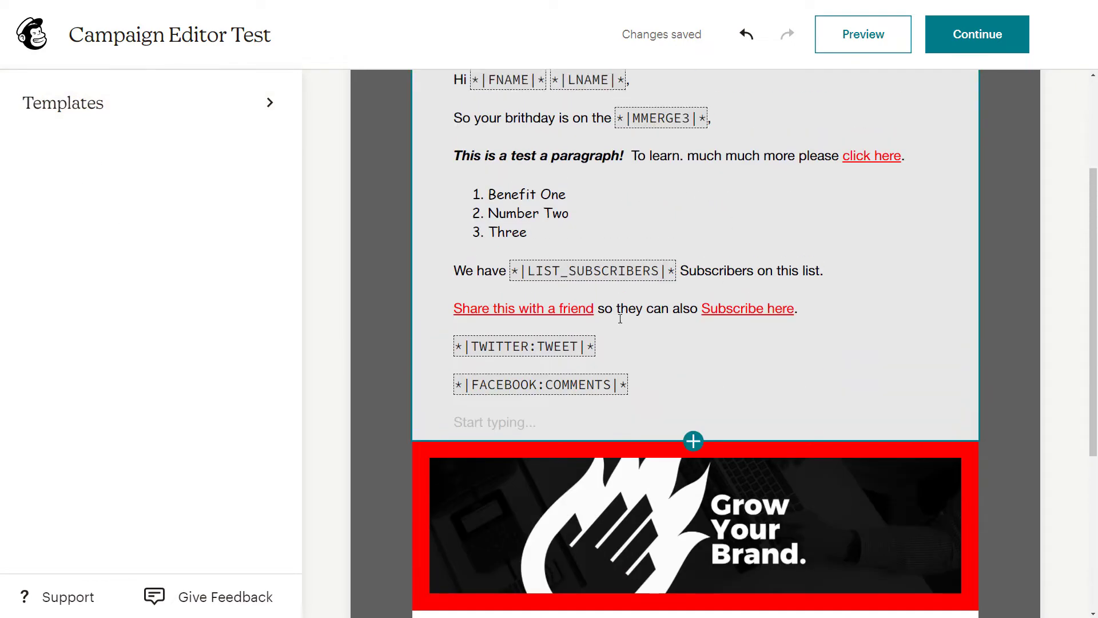
scroll(620, 319, "down", 3)
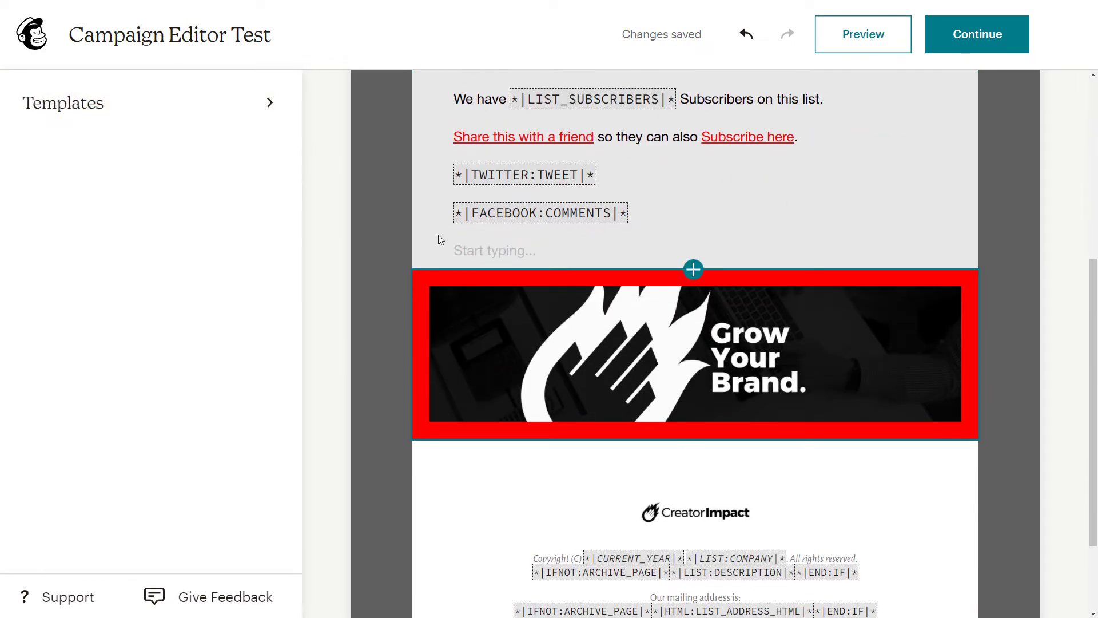
left_click(495, 307)
scroll(581, 345, "down", 1)
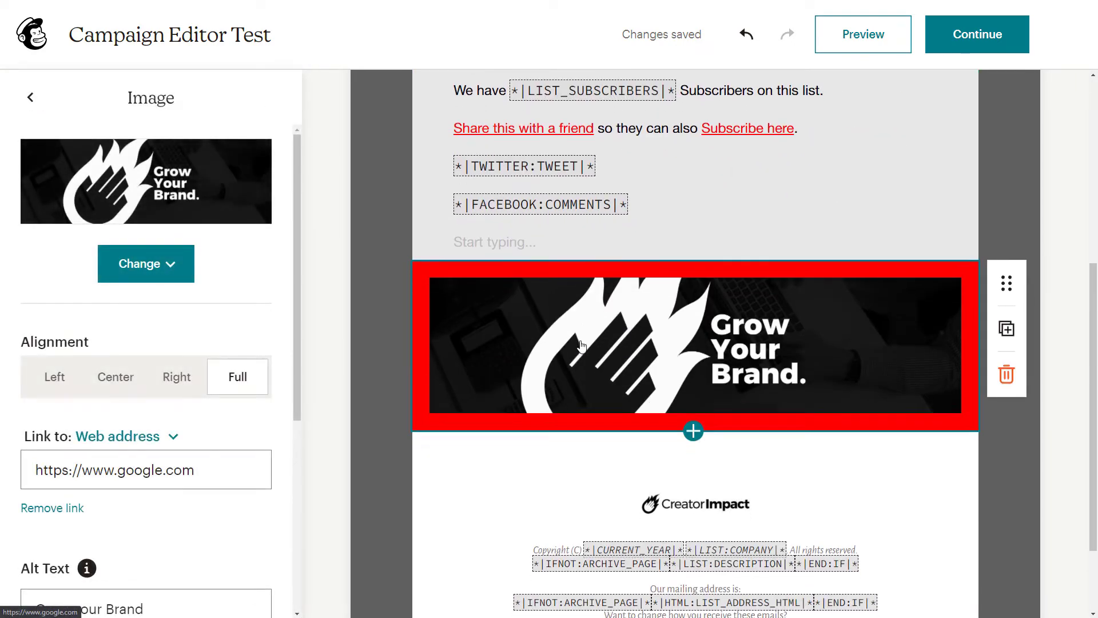
scroll(580, 345, "down", 2)
scroll(810, 304, "up", 7)
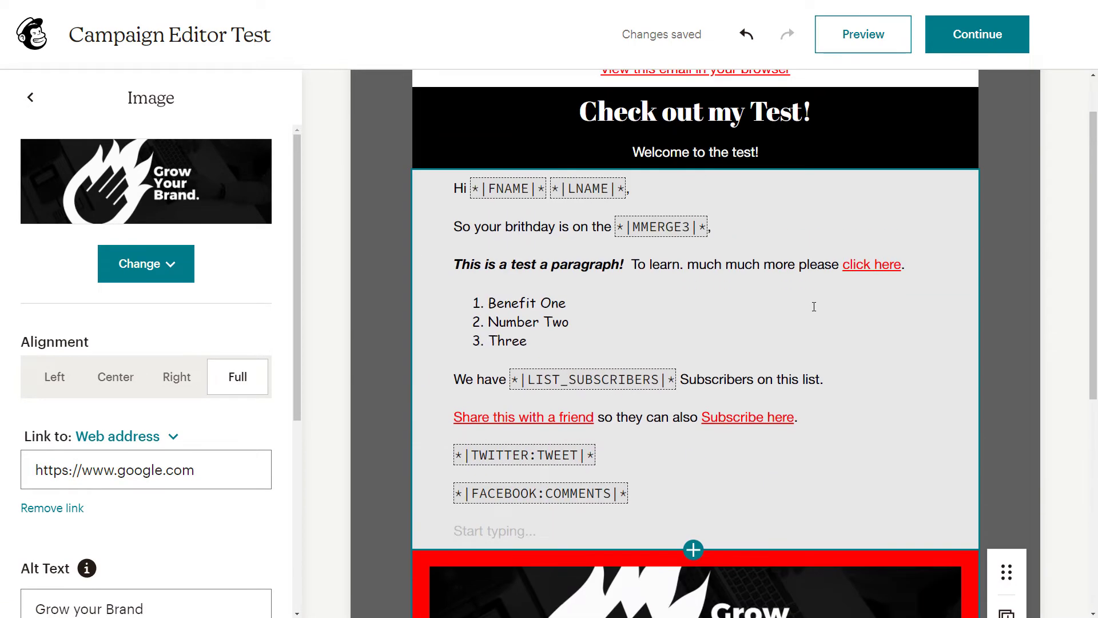
scroll(814, 306, "down", 4)
scroll(238, 476, "down", 3)
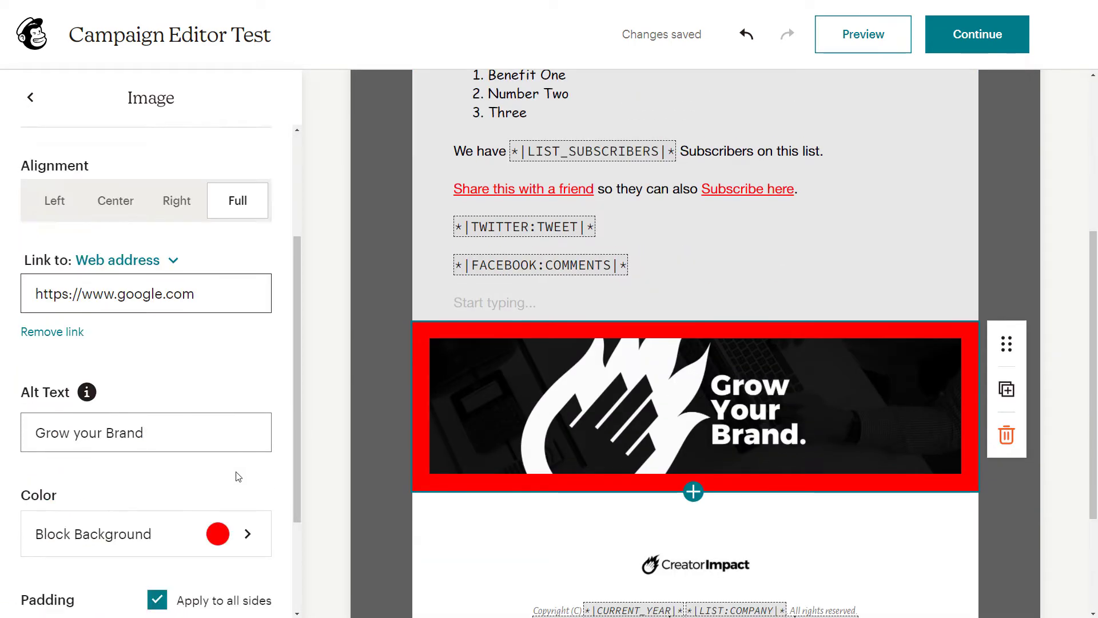
- Change the image block's background colour to black, #000000
scroll(238, 477, "down", 3)
left_click(246, 381)
left_click(32, 311)
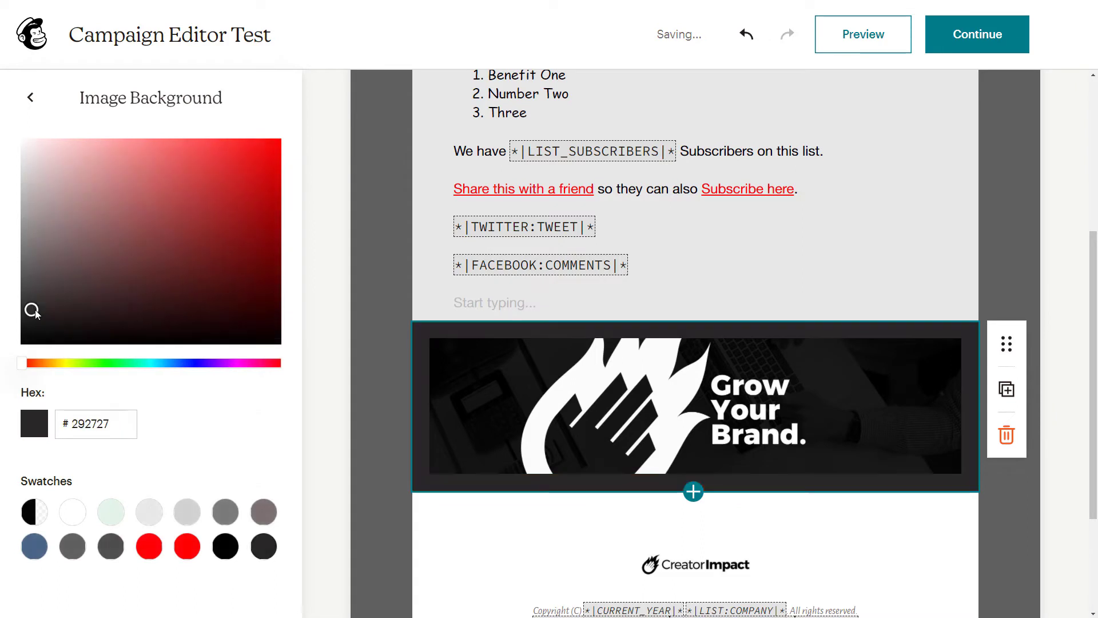
left_click_drag(32, 310, 2, 370)
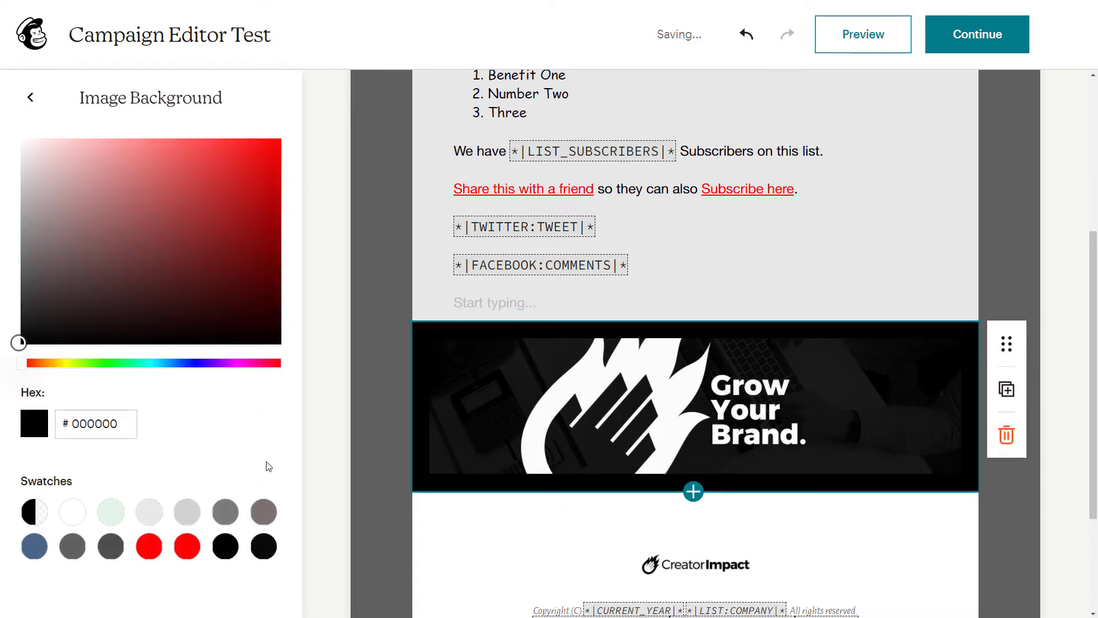
scroll(329, 393, "down", 3)
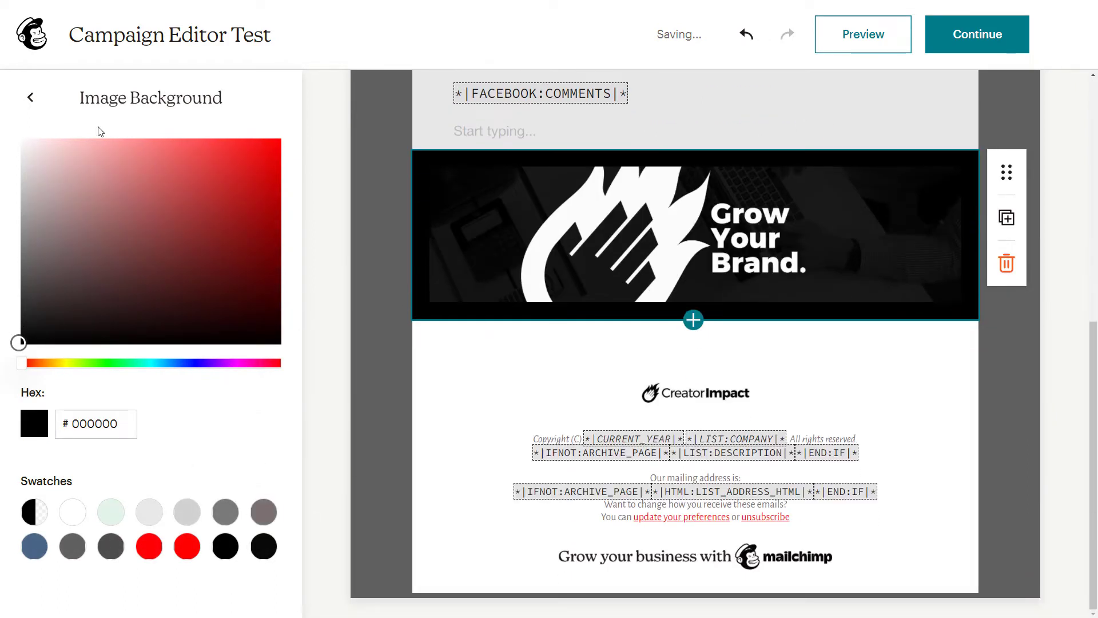
left_click(32, 98)
- Set the image block's padding to 0 on all sides and check how it fits in the email
scroll(221, 486, "down", 4)
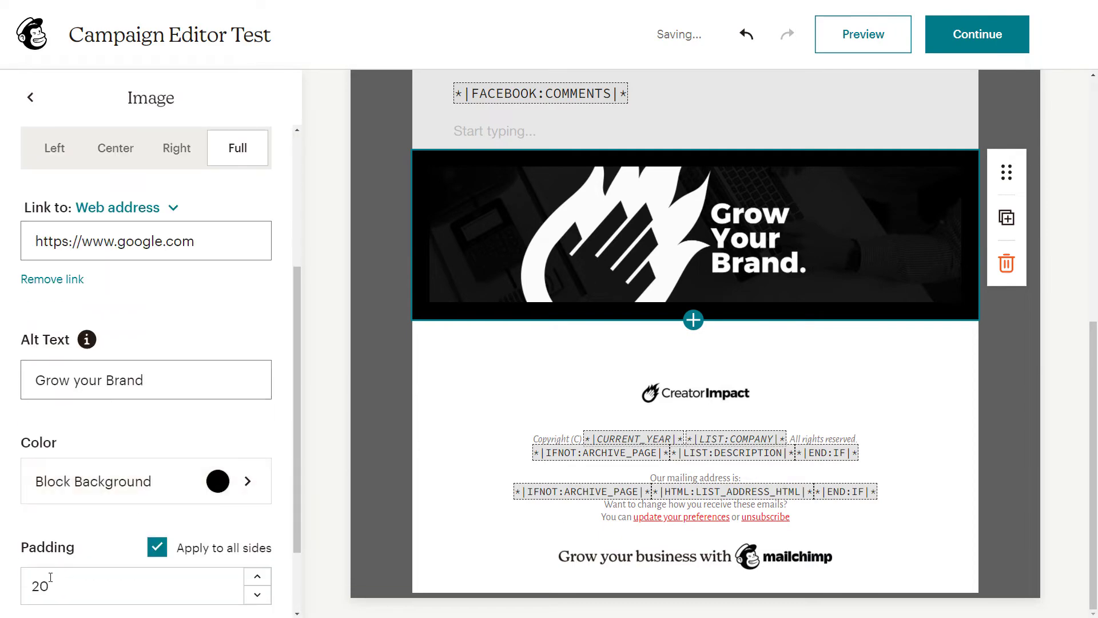
double_click(36, 585)
type("0")
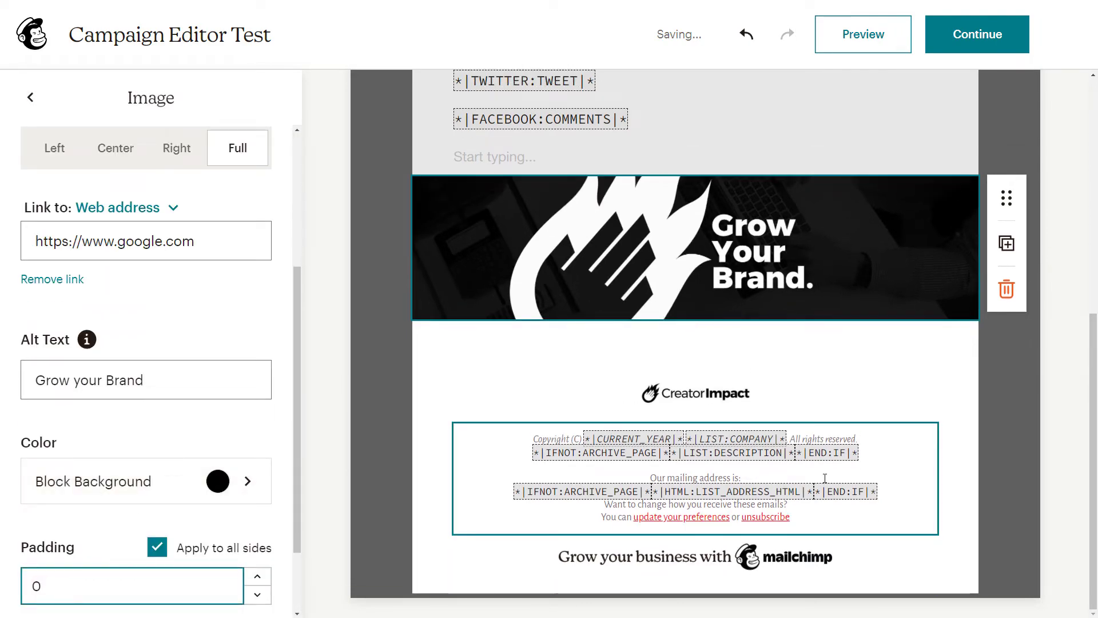
scroll(782, 334, "up", 8)
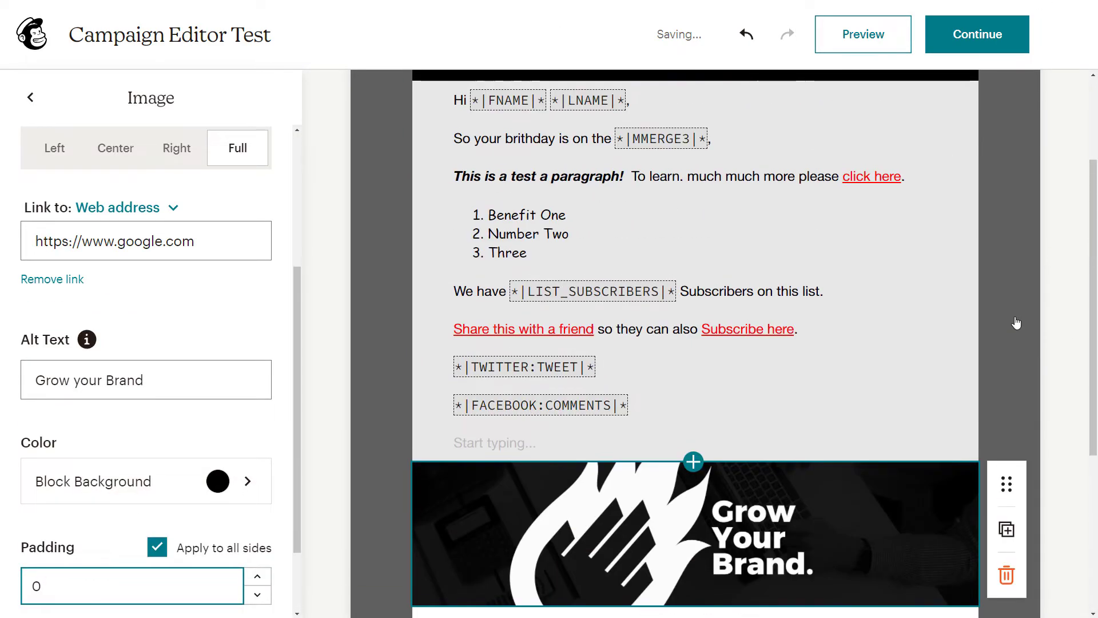
scroll(782, 333, "down", 4)
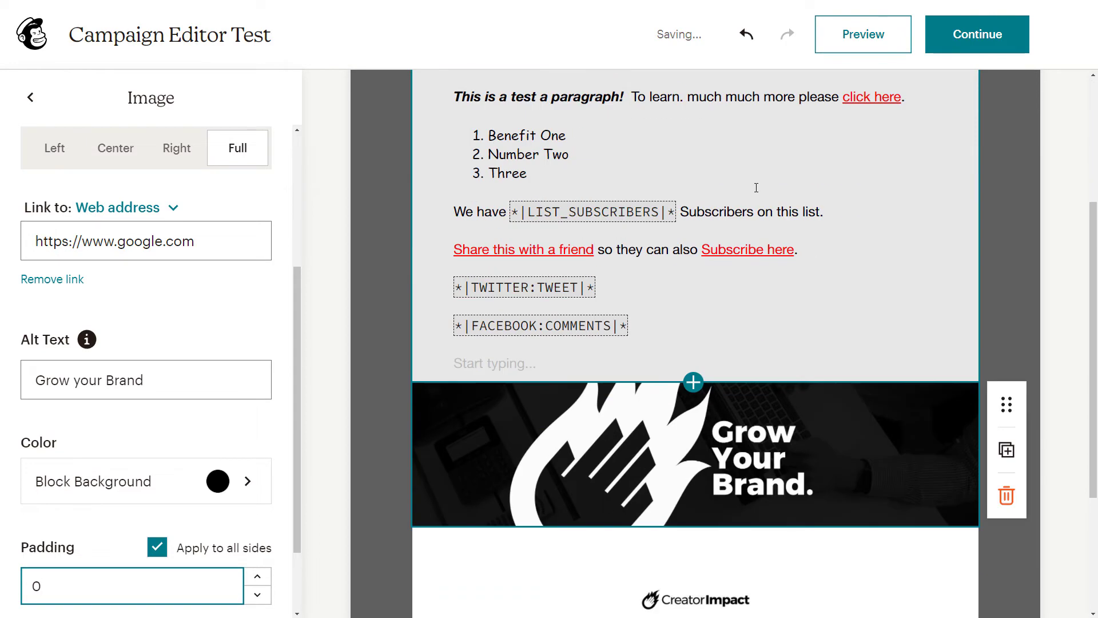
- Add a Text layout below the banner image, using the two-column design with the heading beside the paragraph
scroll(769, 221, "down", 3)
left_click(693, 355)
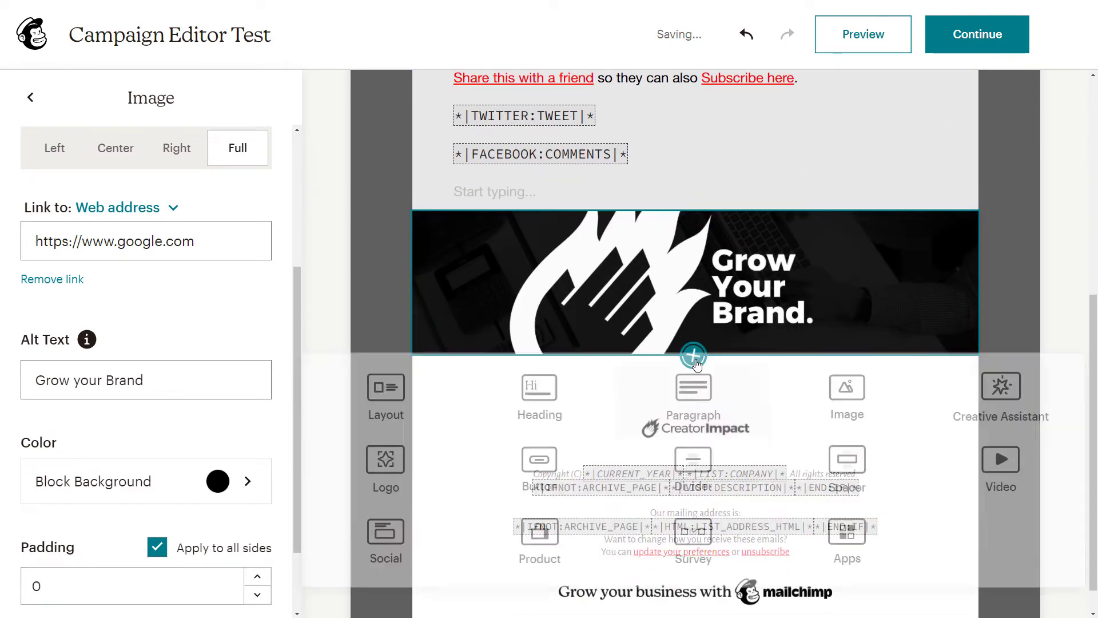
left_click(397, 413)
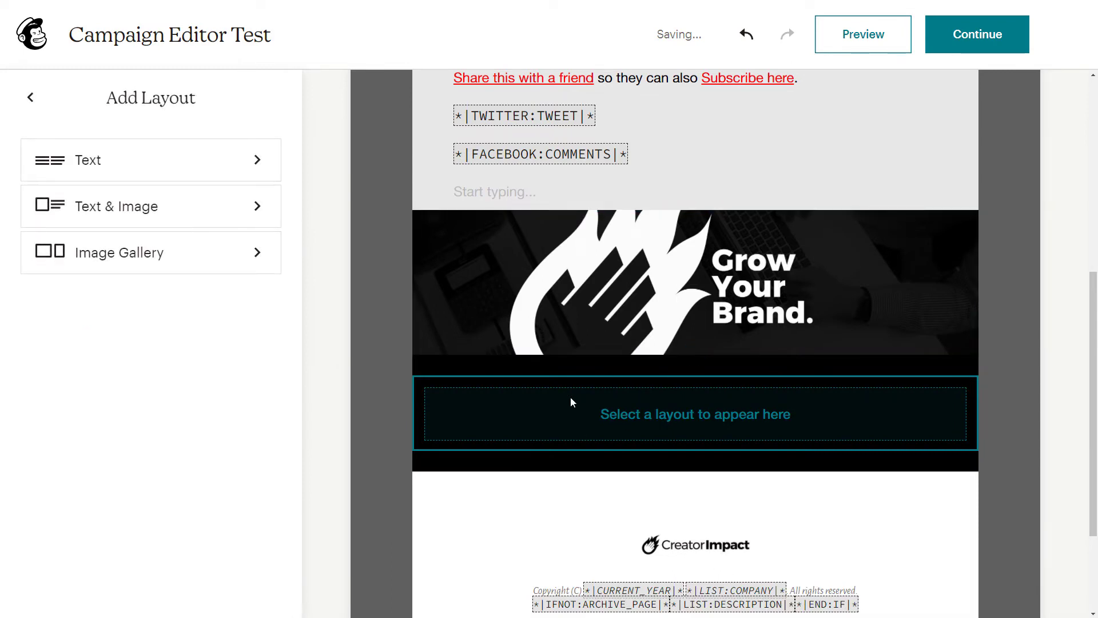
left_click(260, 161)
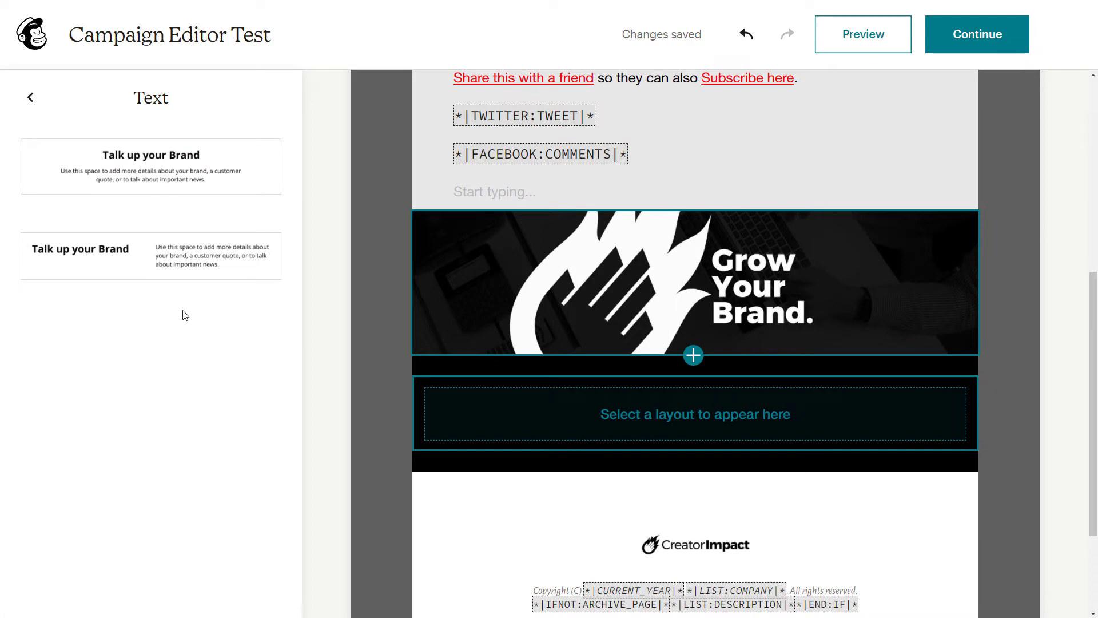
left_click(183, 262)
- Check the new layout's heading and paragraph as separate text blocks, and undo the layout's insertion
left_click(532, 397)
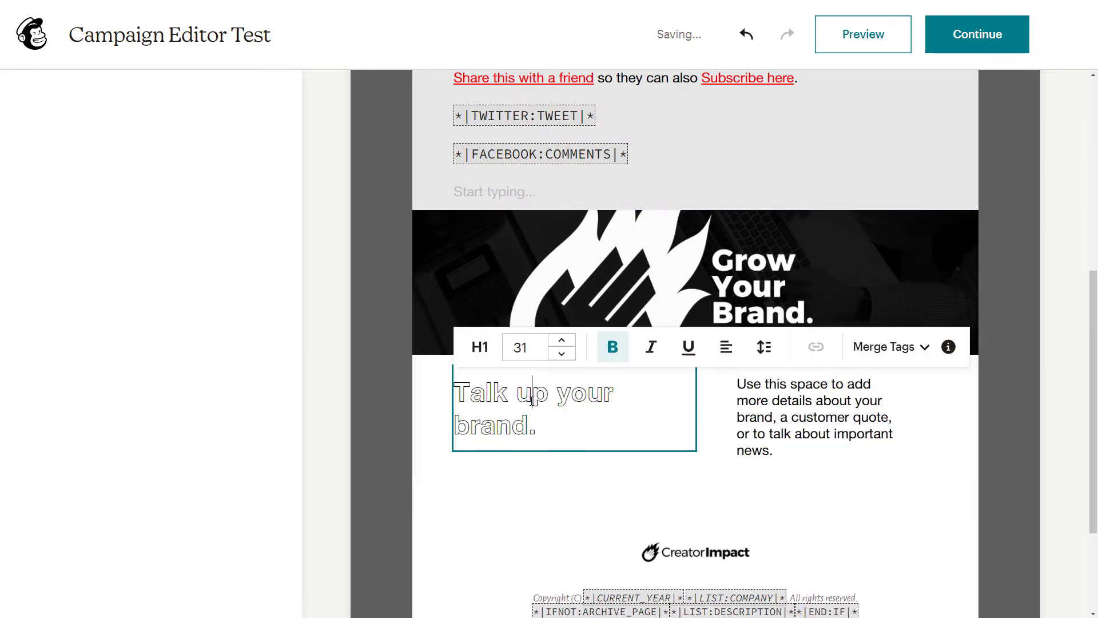
left_click(787, 402)
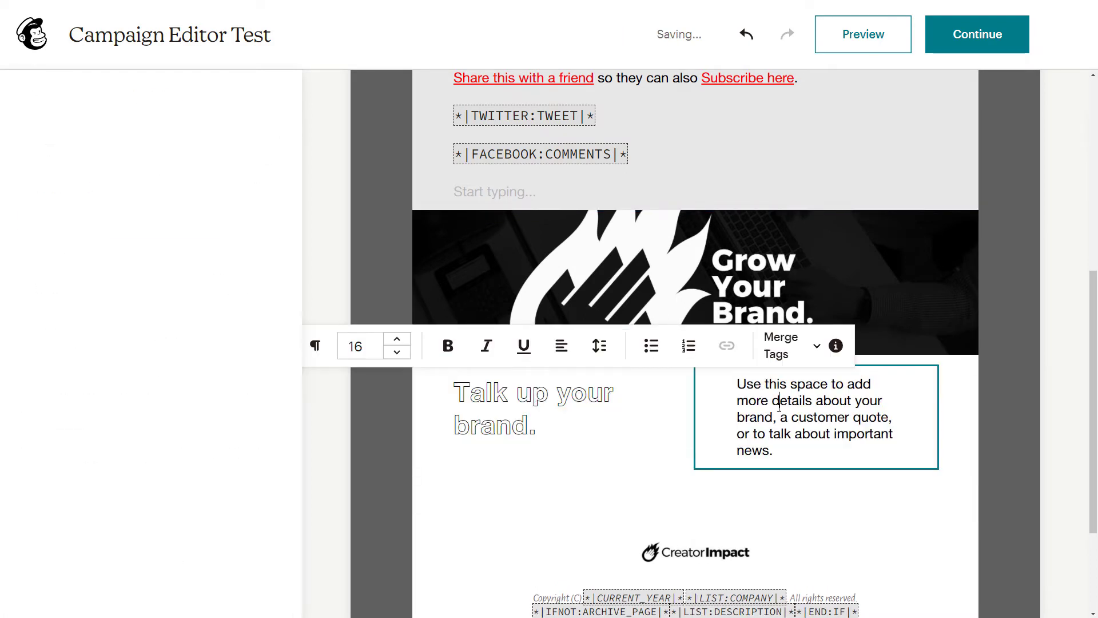
left_click(557, 412)
left_click(774, 417)
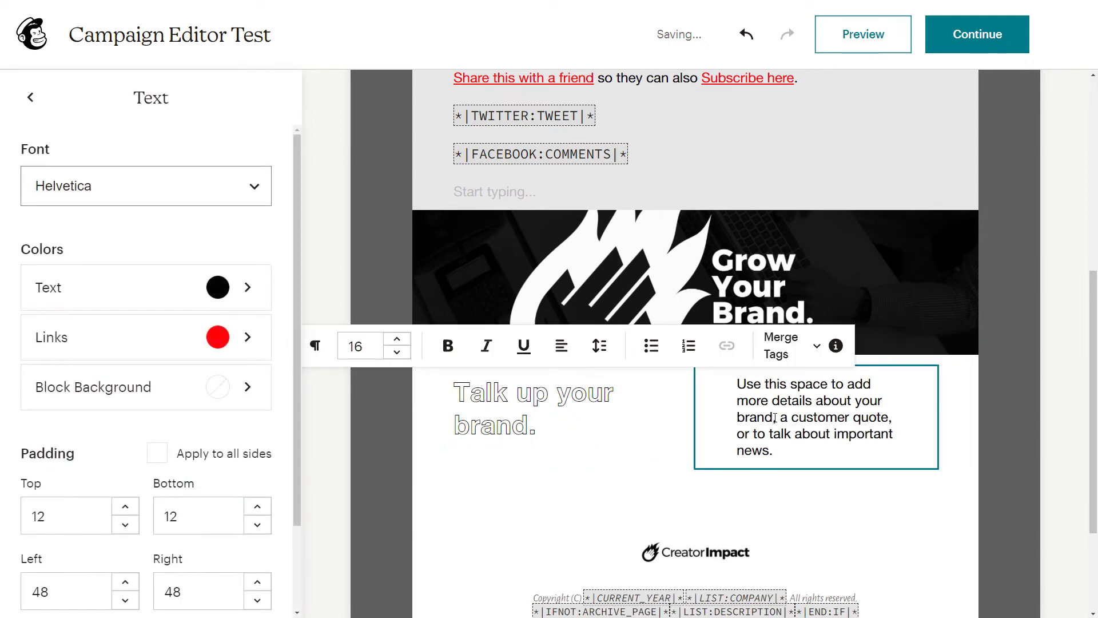
left_click(747, 38)
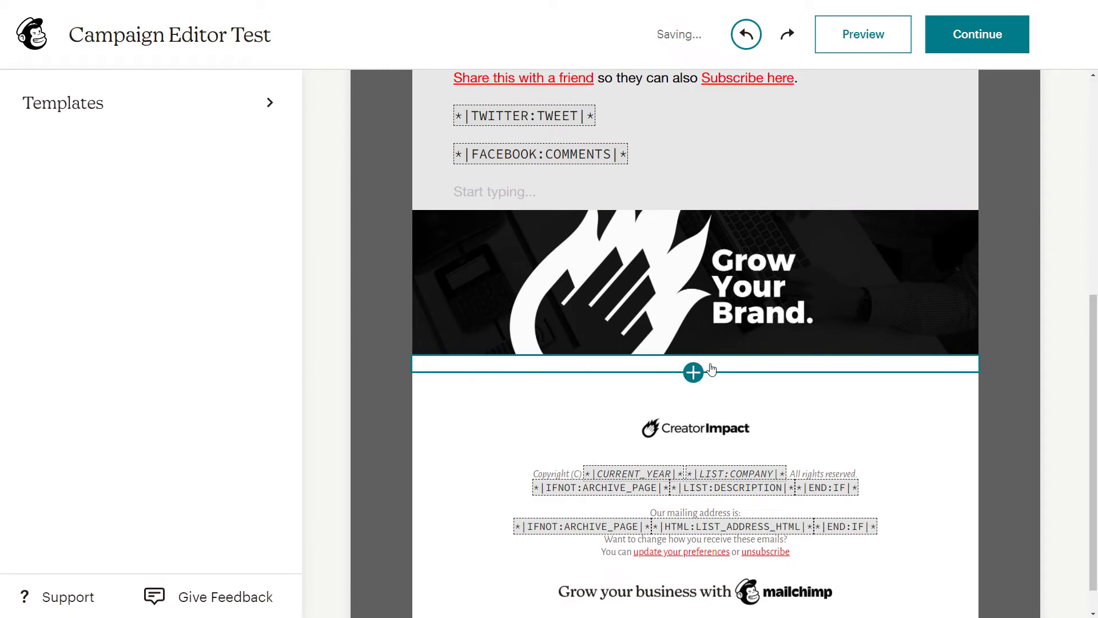
- Browse the Text & Image layouts and add the one with a photo to the left of the text and button, below the banner image
left_click(711, 370)
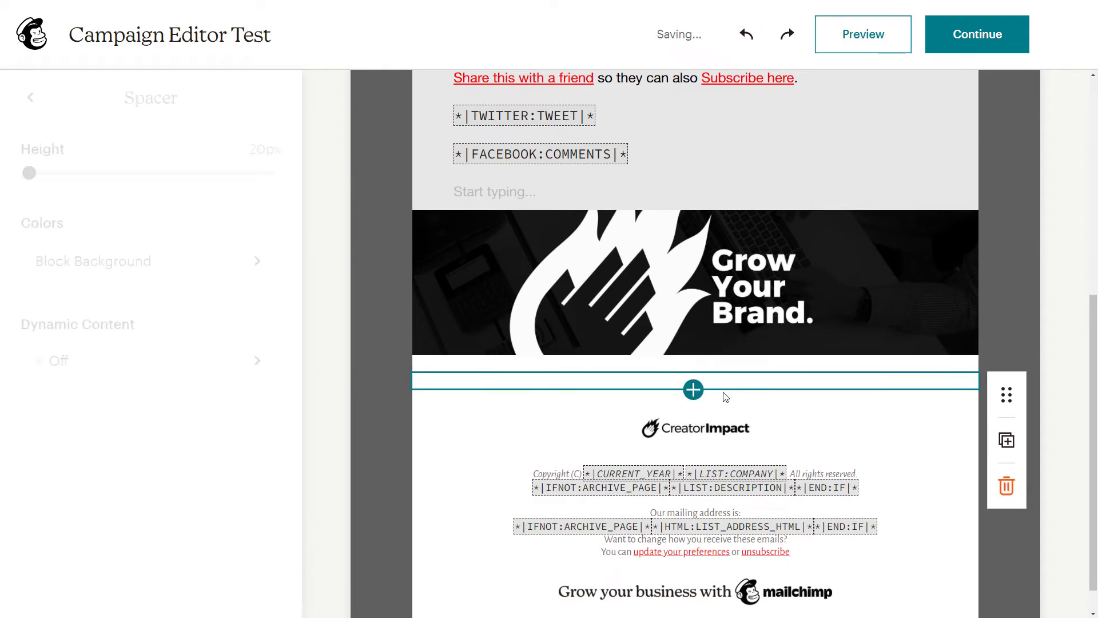
left_click(693, 355)
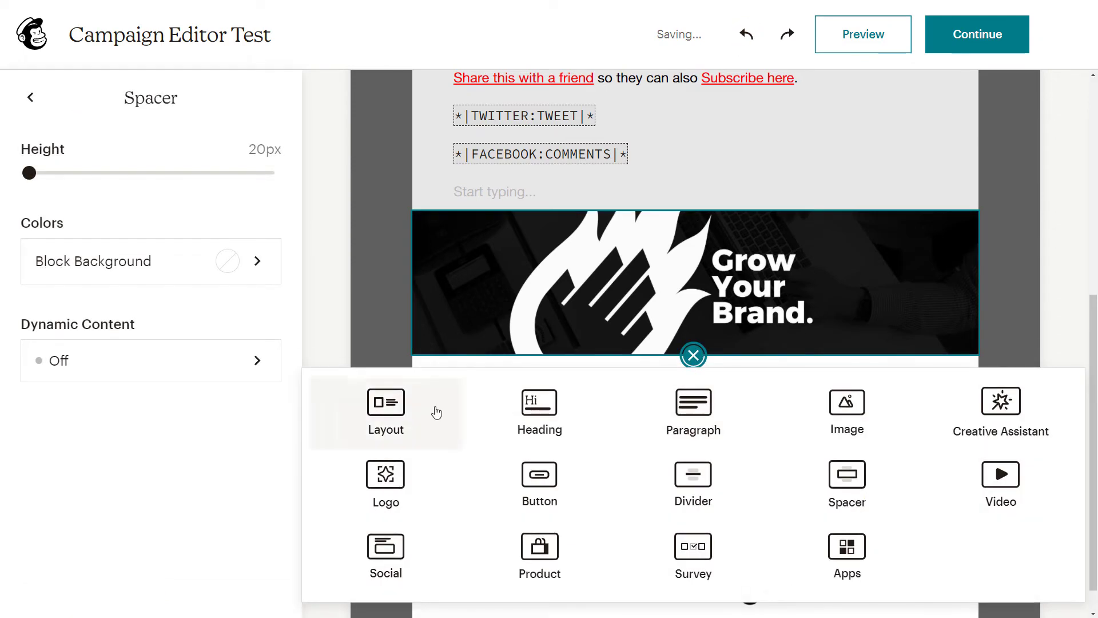
left_click(385, 413)
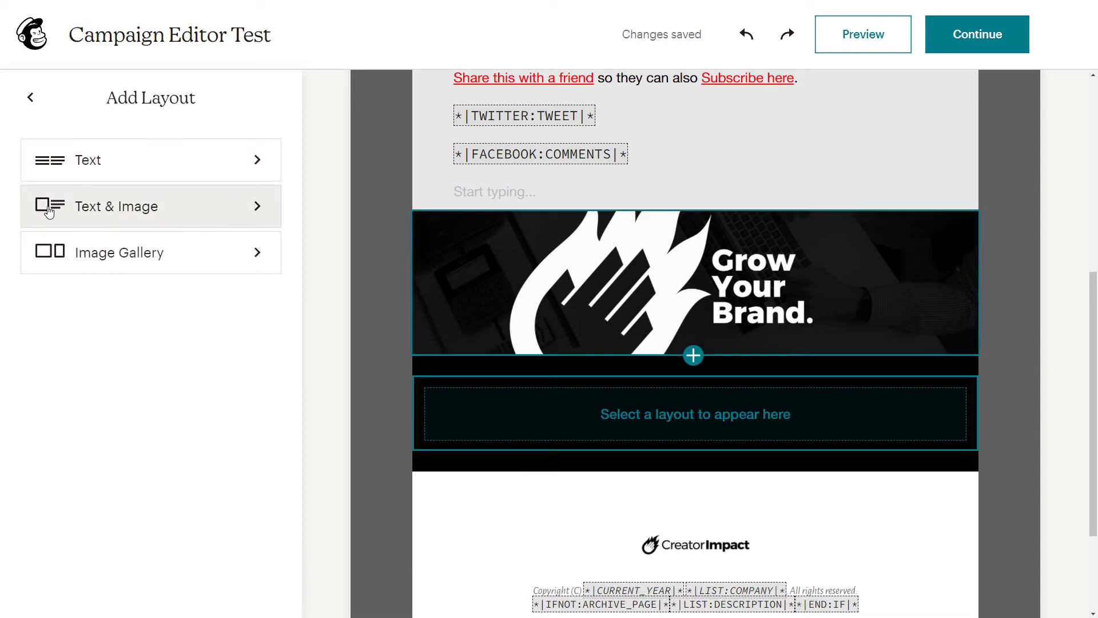
left_click(111, 206)
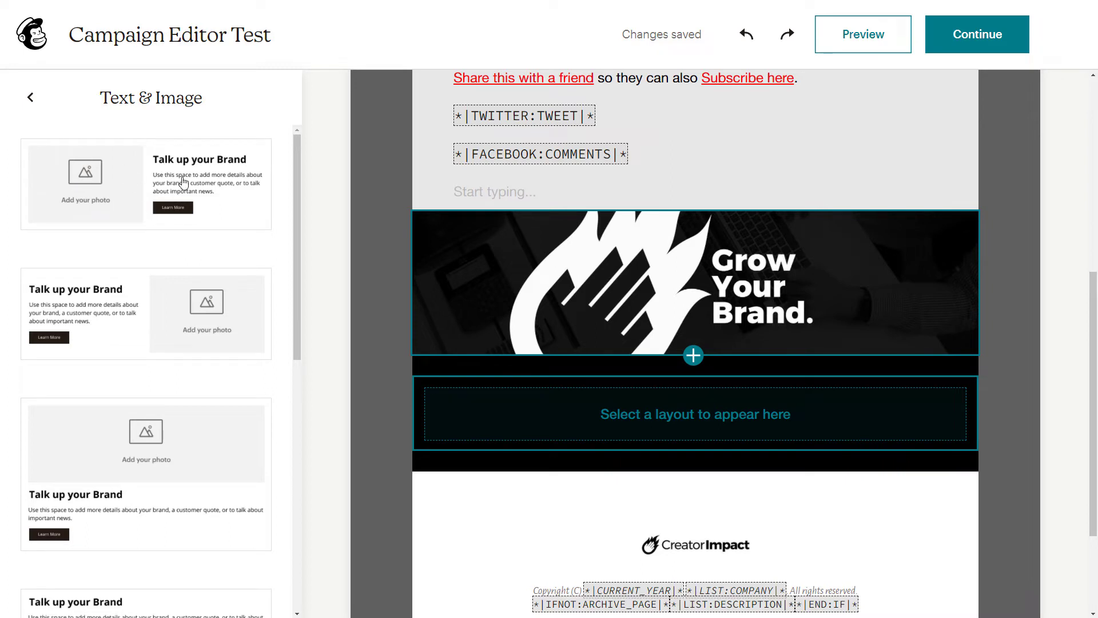
scroll(206, 223, "down", 2)
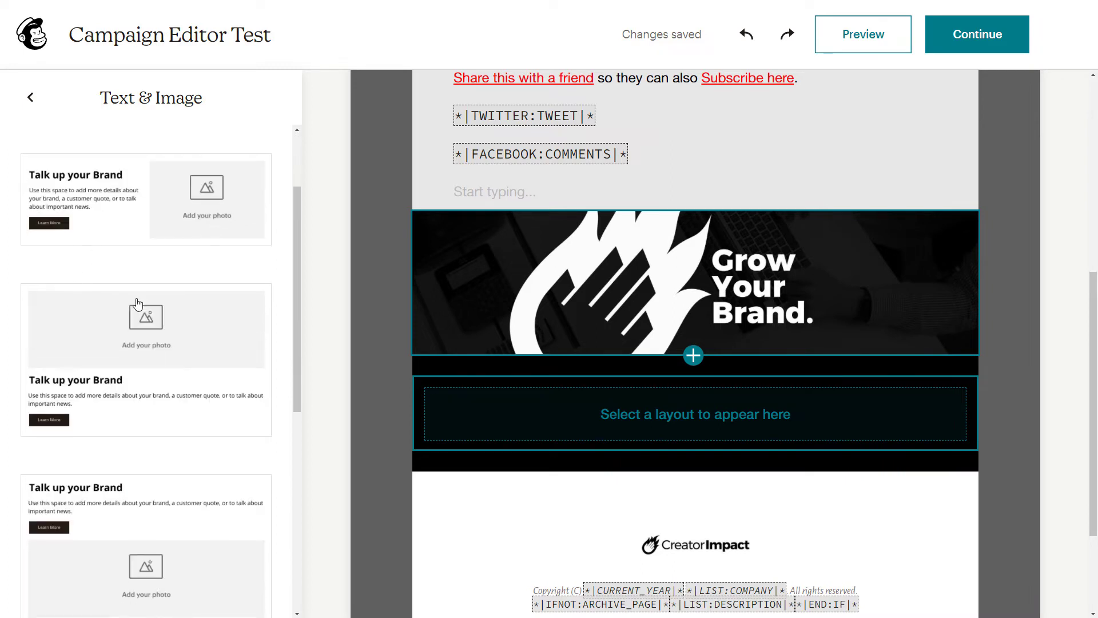
scroll(140, 286, "down", 1)
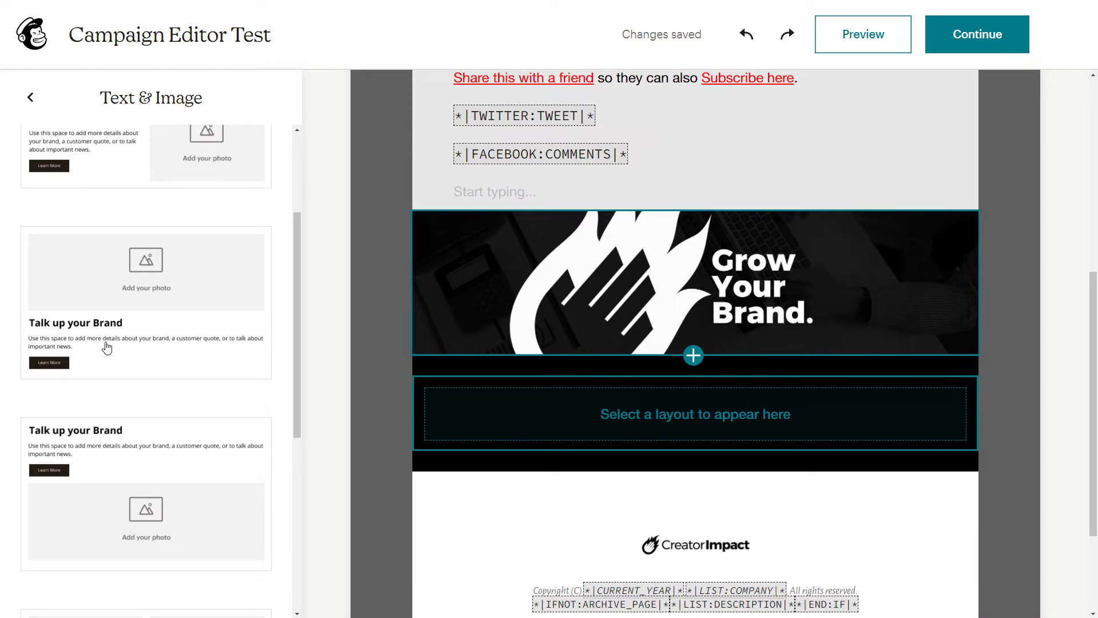
scroll(123, 411, "down", 6)
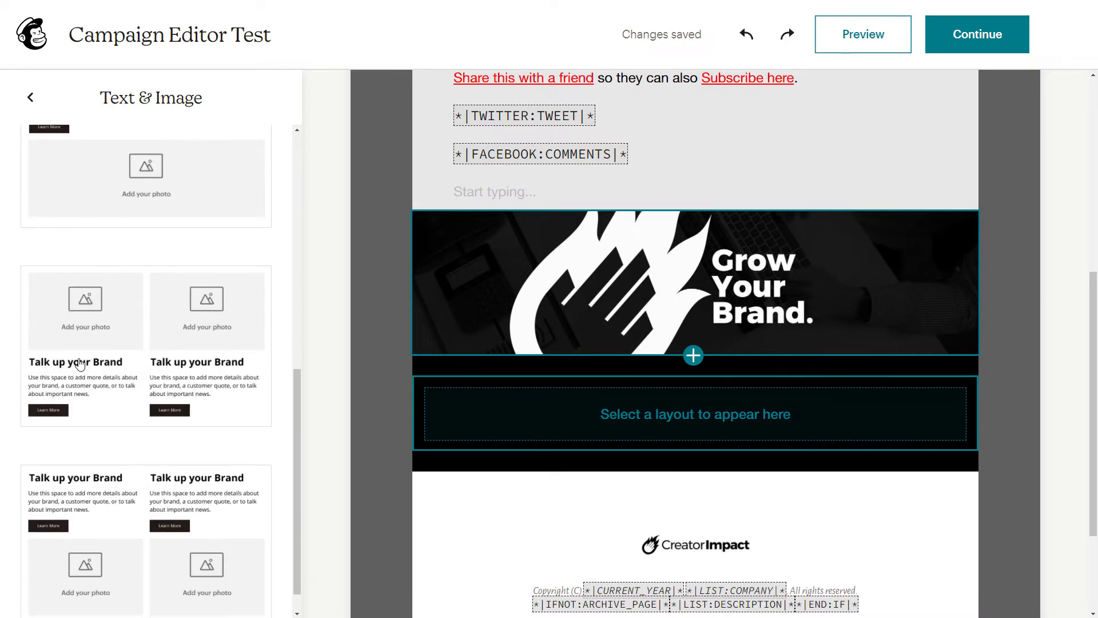
scroll(296, 440, "down", 1)
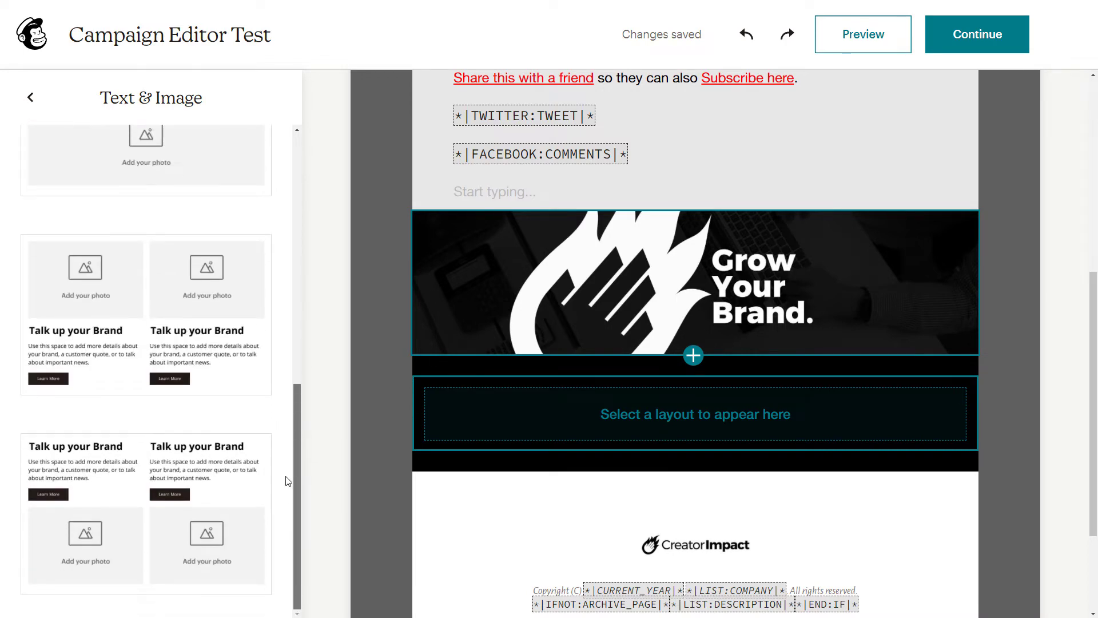
scroll(258, 429, "up", 2)
scroll(229, 343, "down", 2)
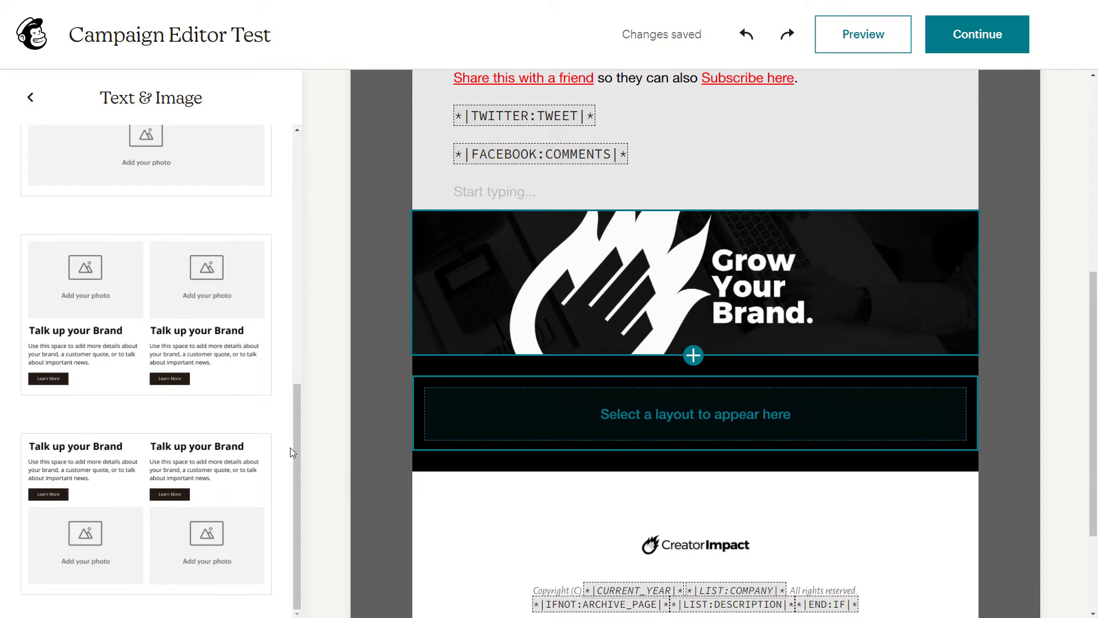
left_click_drag(297, 447, 298, 198)
left_click(117, 181)
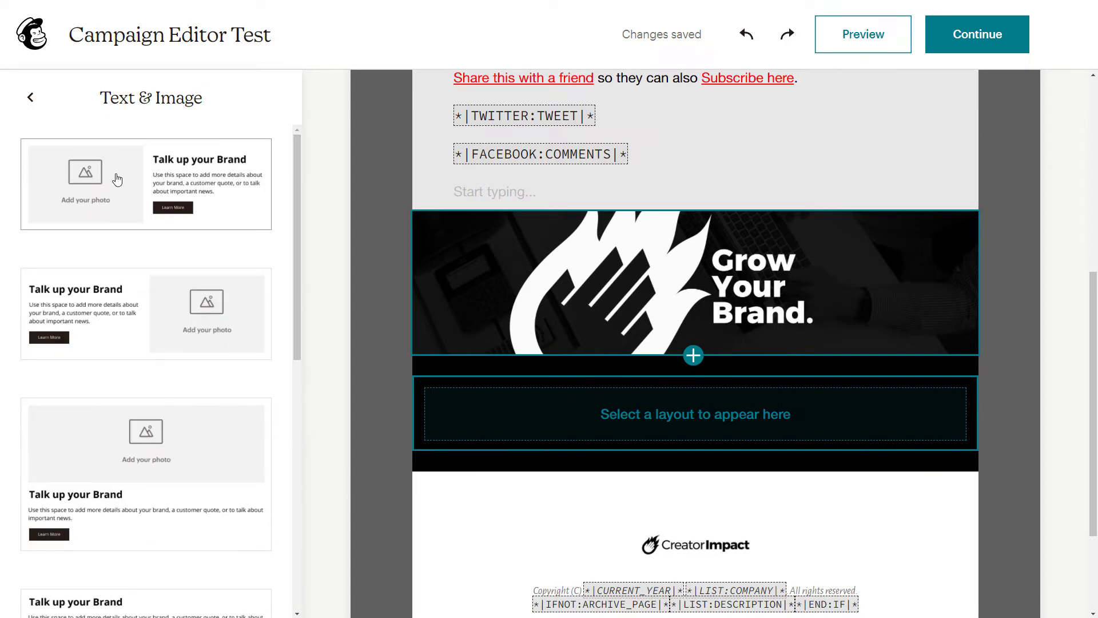
- Fill the layout's photo placeholder with the existing "Want to be heard?" boombox image from Content Studio
left_click(609, 493)
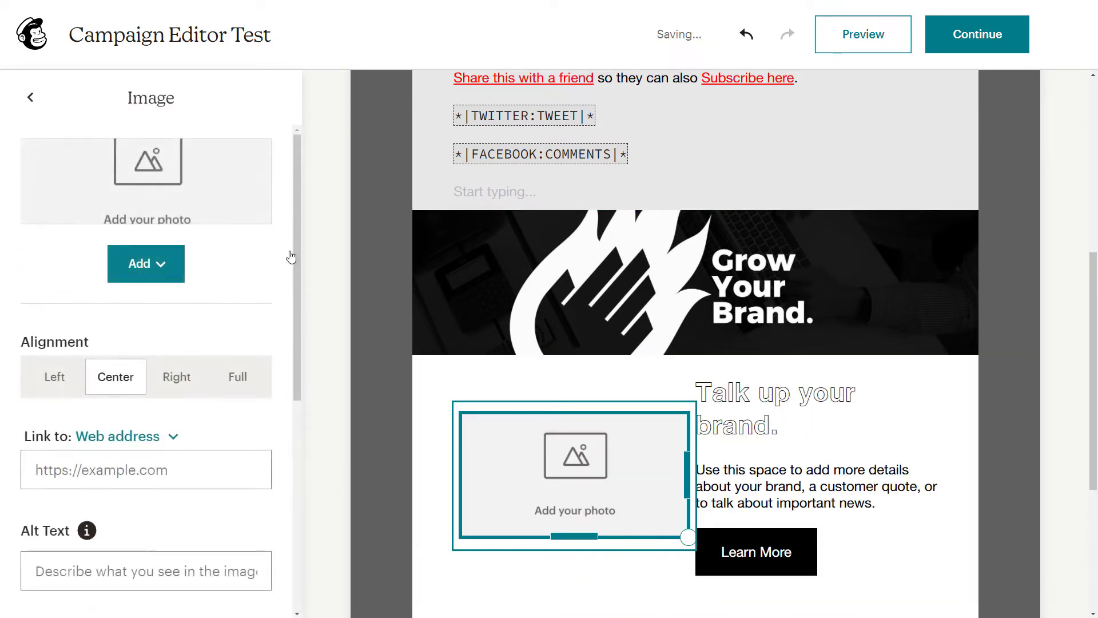
left_click(153, 264)
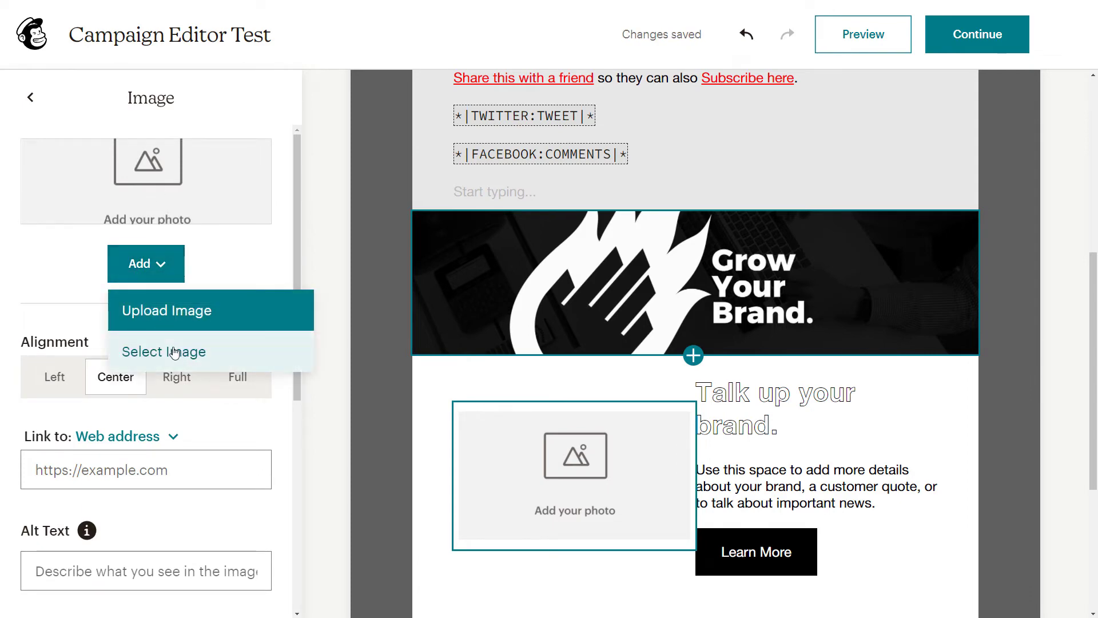
left_click(171, 352)
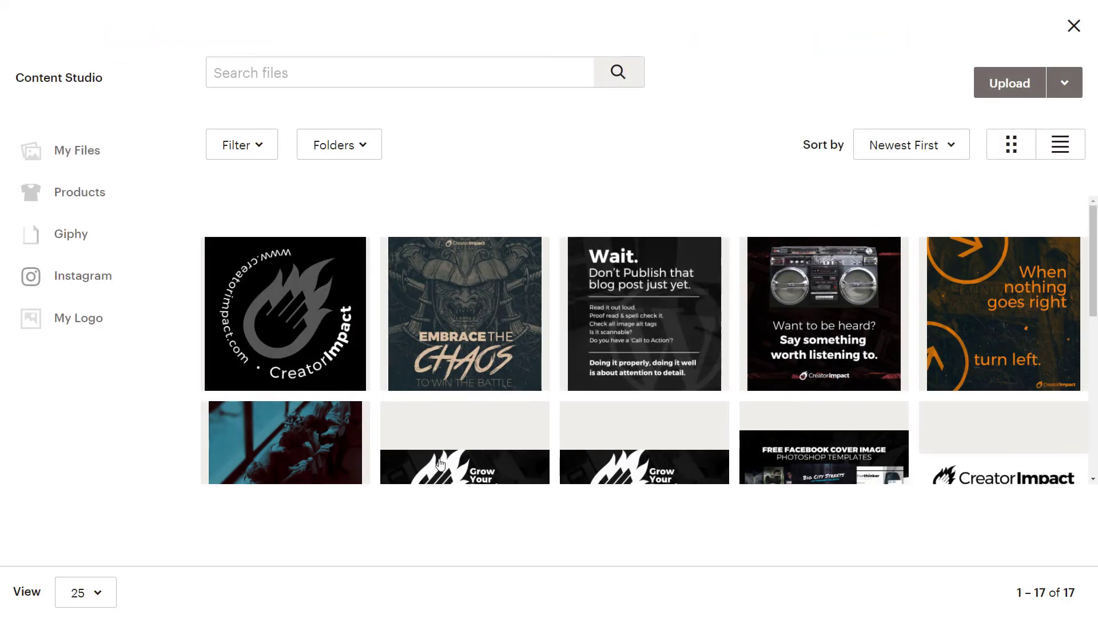
left_click(852, 320)
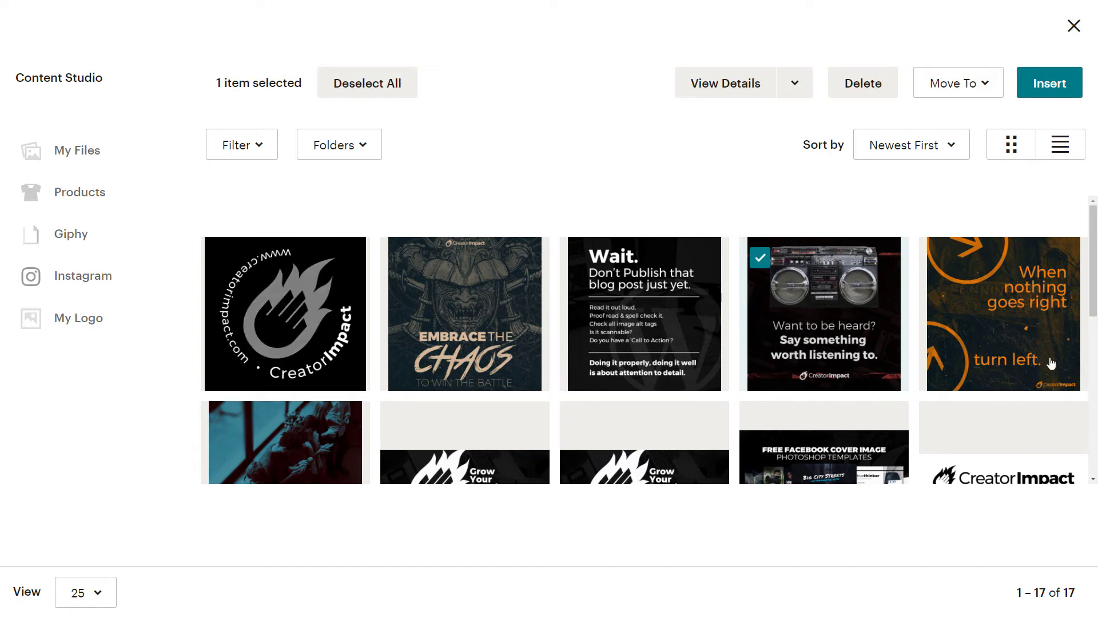
left_click(1048, 83)
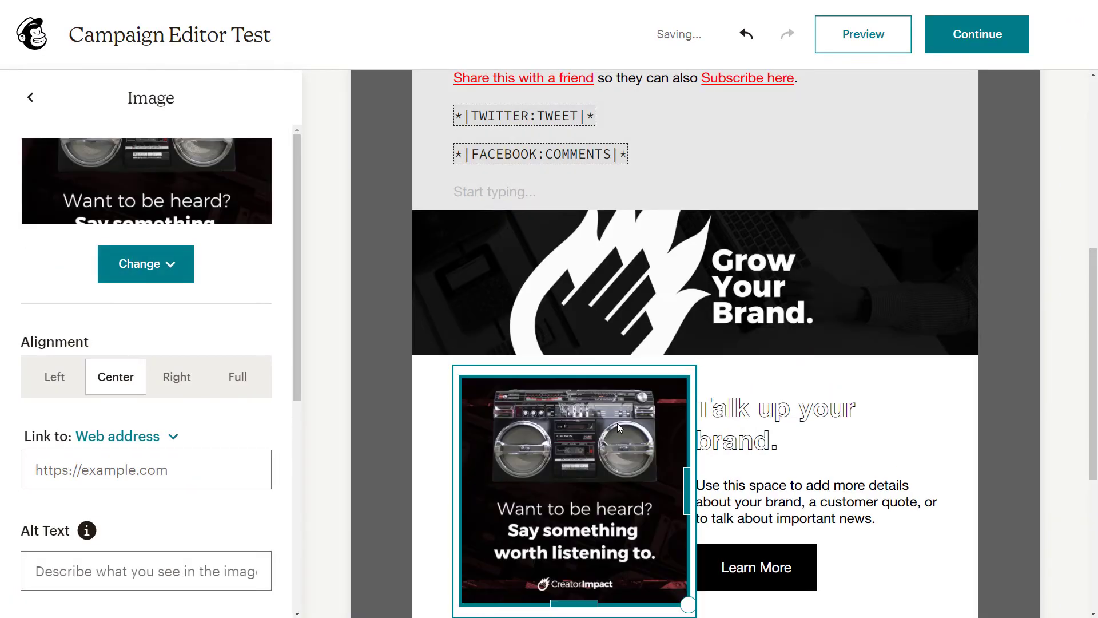
- Examine the layout's heading and paragraph text, and the settings of its Learn More button
left_click(863, 469)
left_click_drag(768, 483, 751, 440)
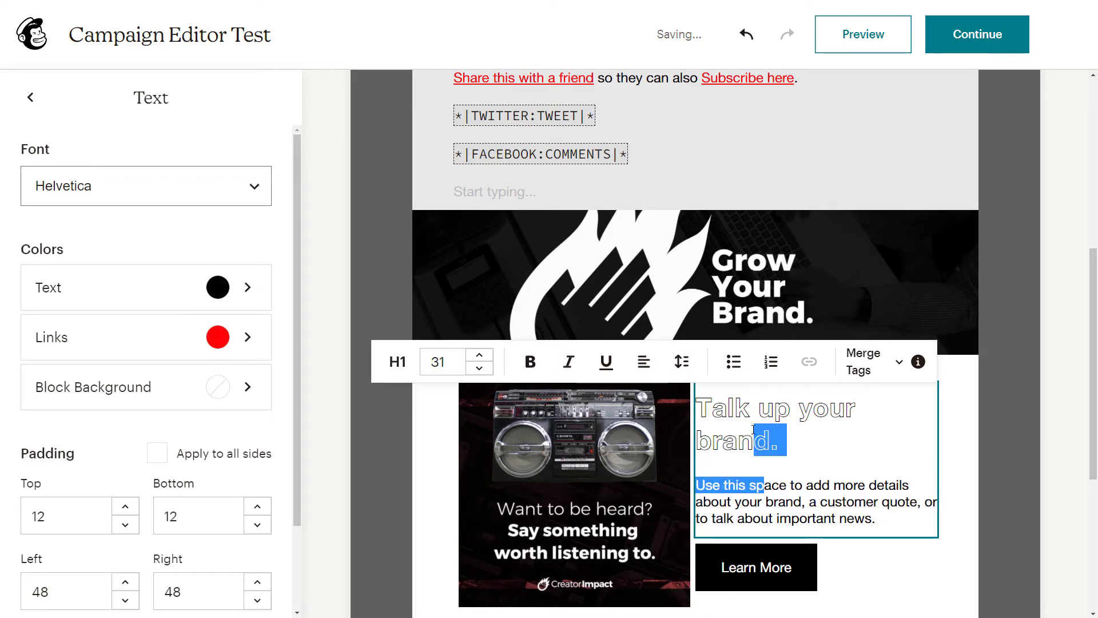
left_click(752, 427)
left_click(780, 568)
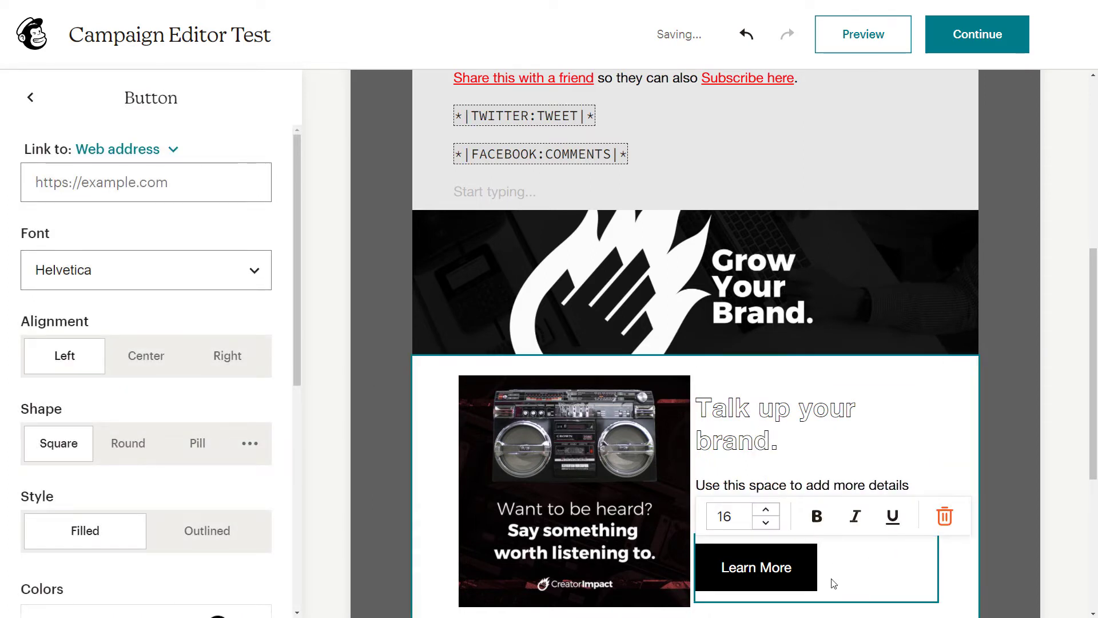
scroll(358, 184, "down", 5)
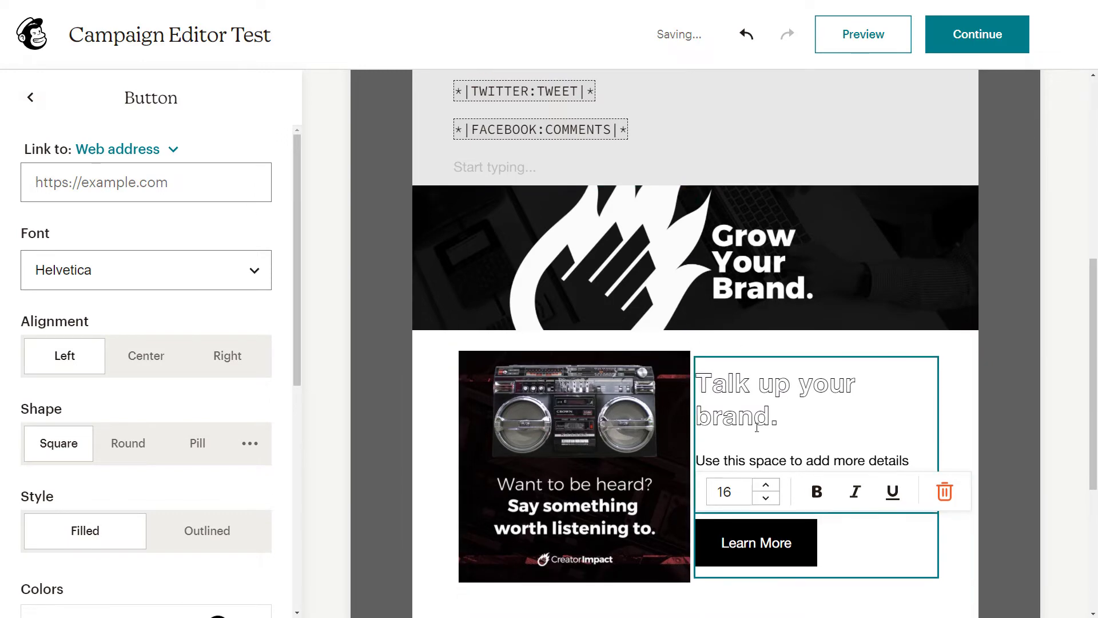
scroll(776, 432, "up", 2)
scroll(775, 432, "up", 2)
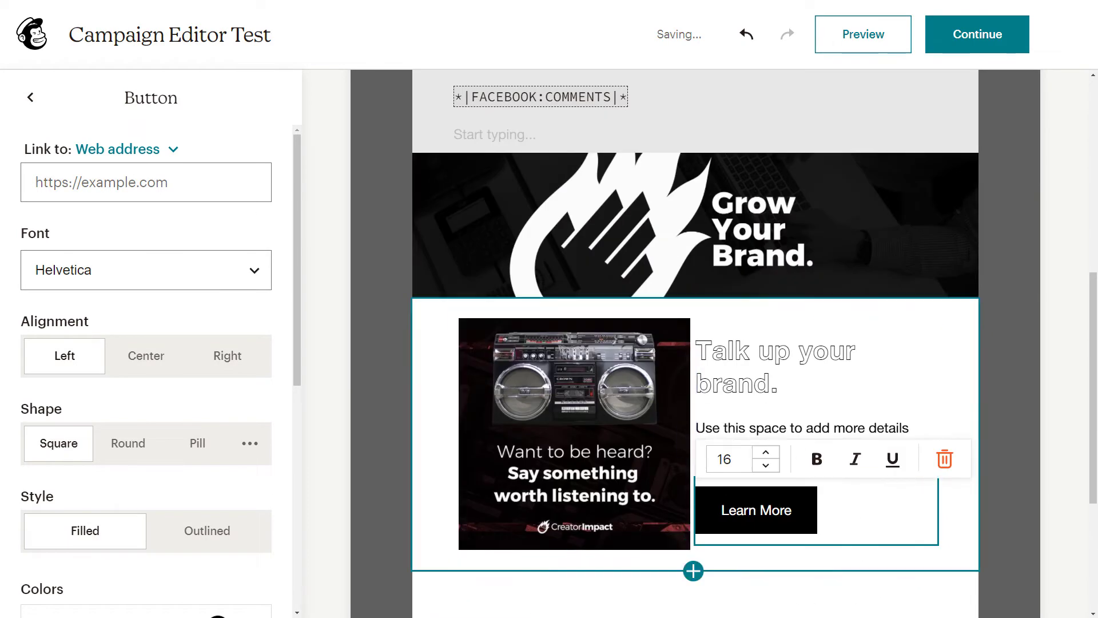
- Try the Text & Image arrangement with the photo on the right, and switch the block to the one with the photo above the text
left_click(430, 330)
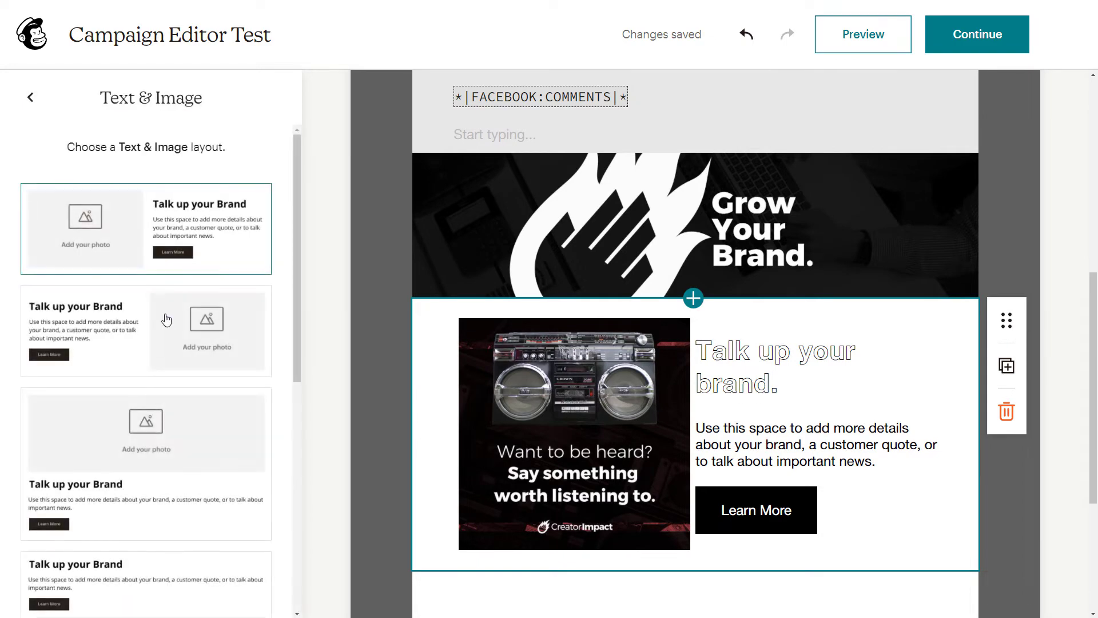
left_click(166, 320)
left_click(153, 447)
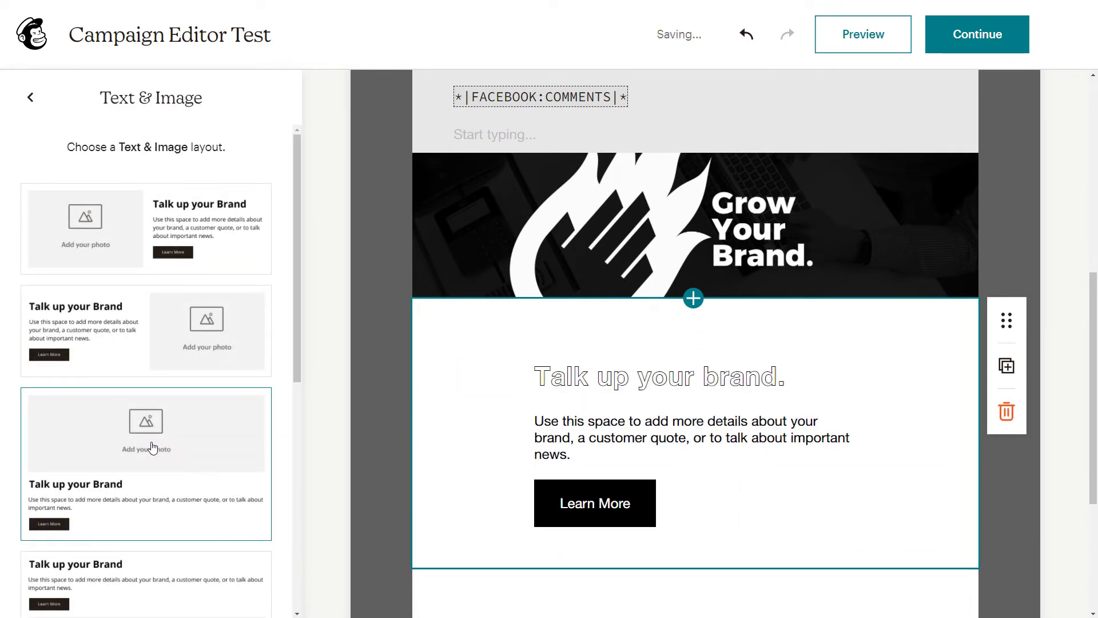
- Return the Text & Image block to the layout with the photo left of the text, and set its layout background to red #FF0000
left_click(146, 264)
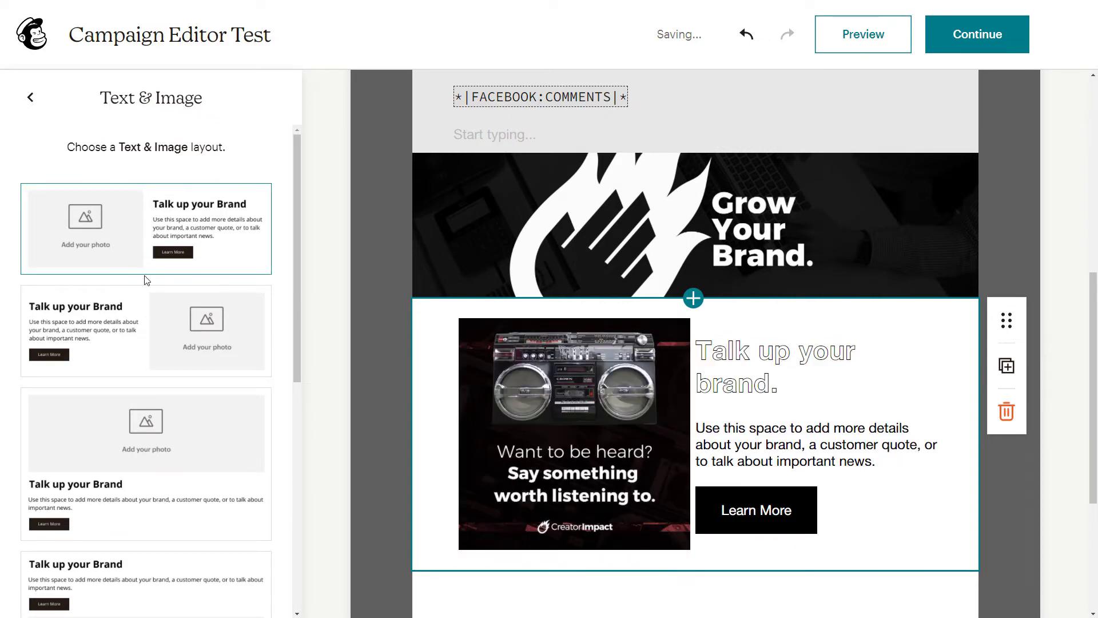
left_click(31, 97)
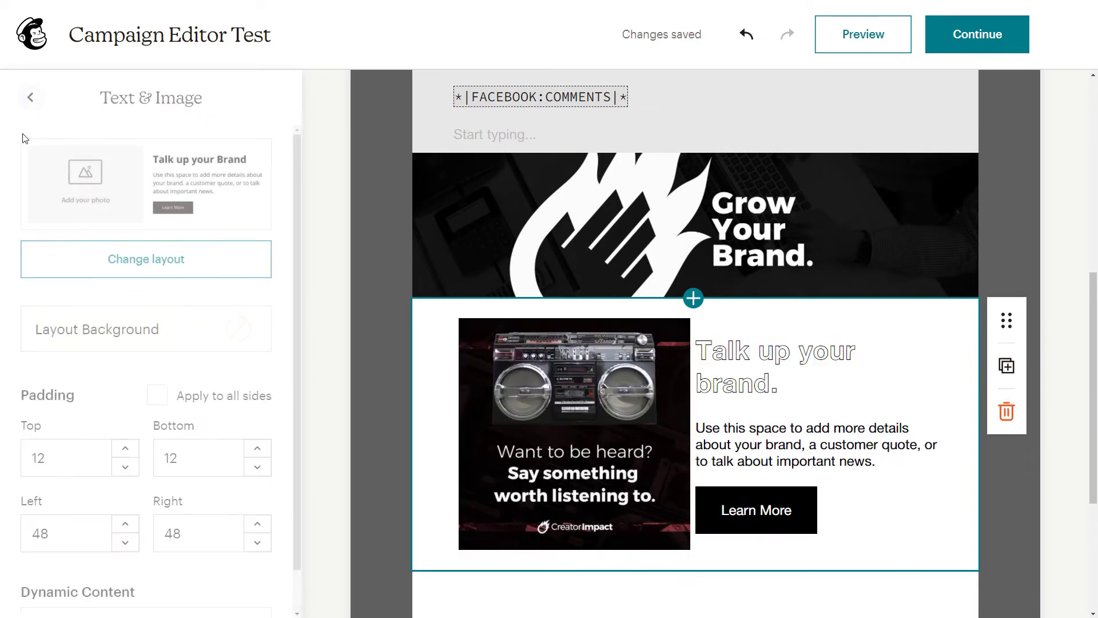
left_click(150, 326)
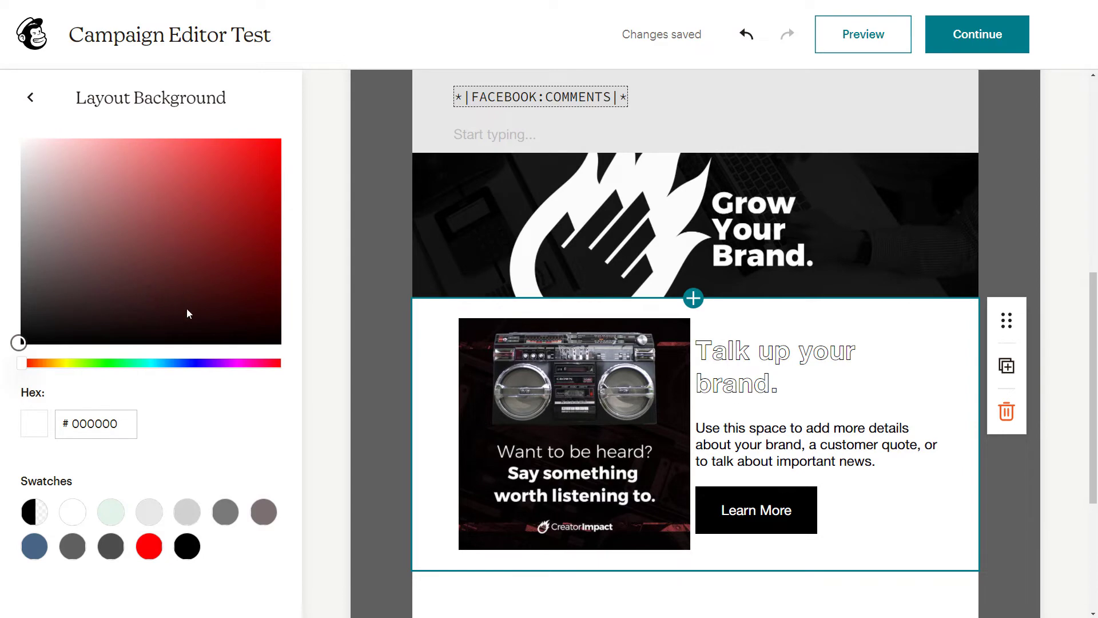
left_click_drag(125, 238, 19, 169)
left_click_drag(229, 183, 315, 172)
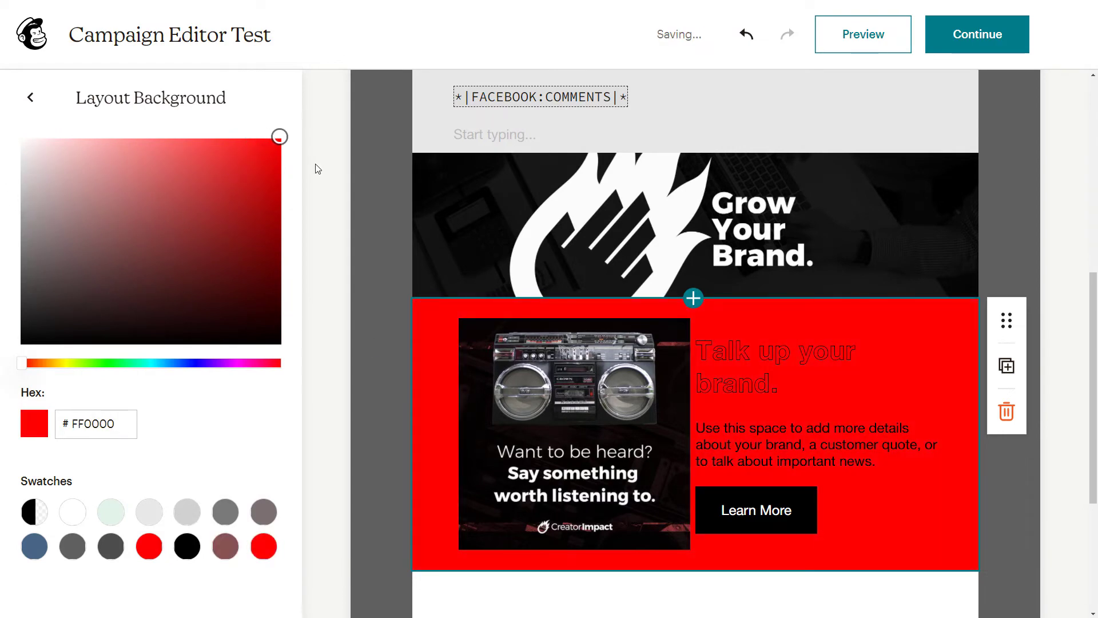
scroll(543, 294, "up", 5)
scroll(562, 300, "down", 5)
left_click(30, 96)
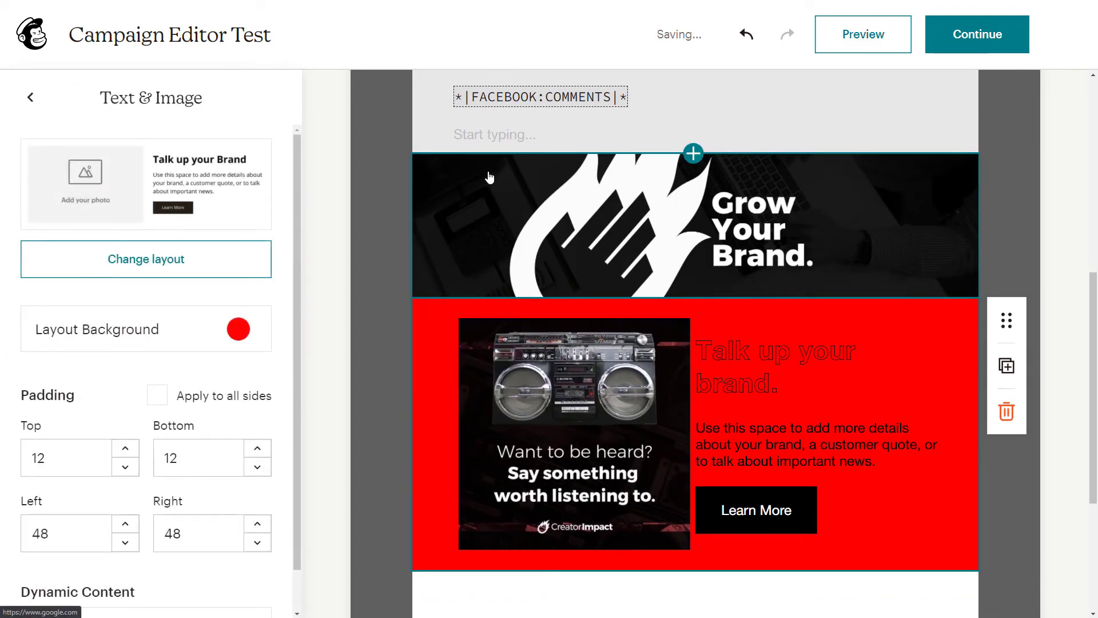
scroll(1, 387, "down", 1)
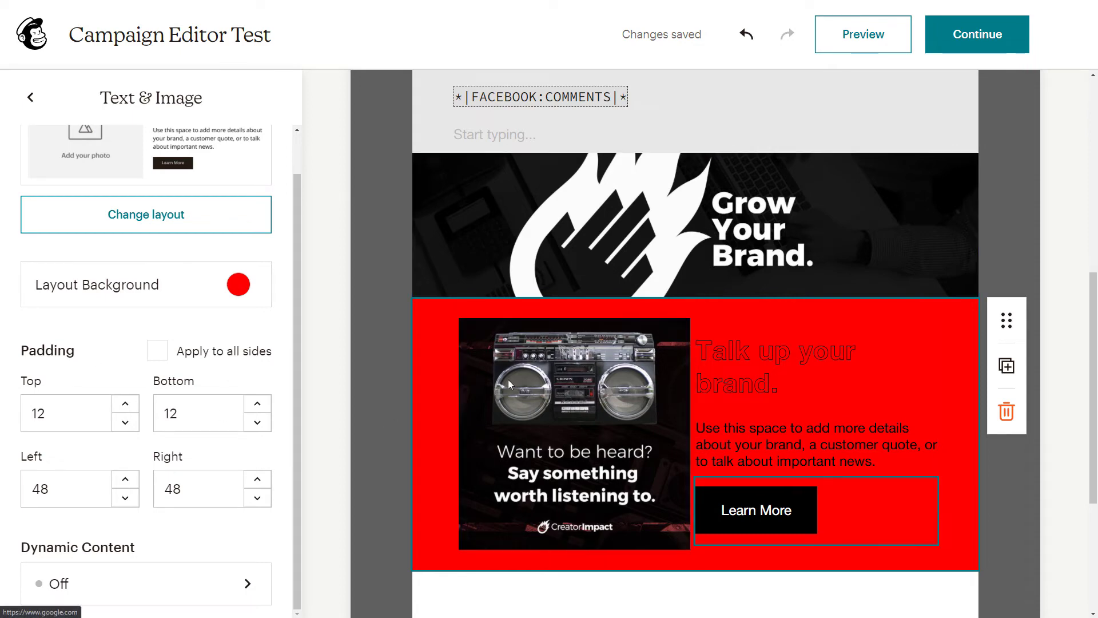
left_click(34, 103)
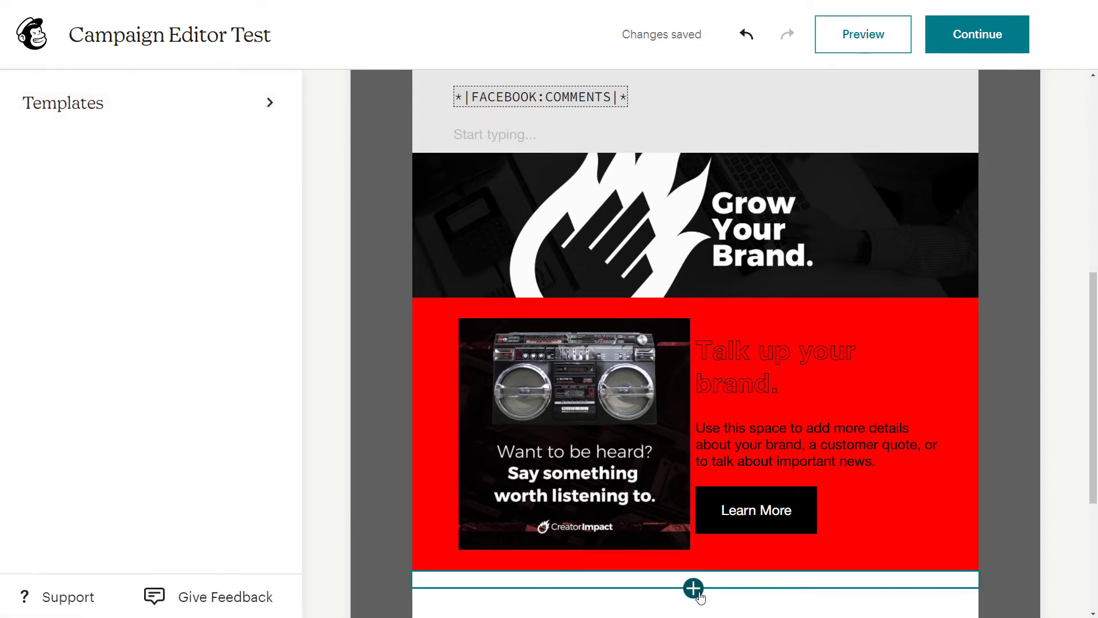
- Preview the email in desktop view and examine the banner and the Text & Image block
left_click(1006, 495)
scroll(966, 509, "up", 7)
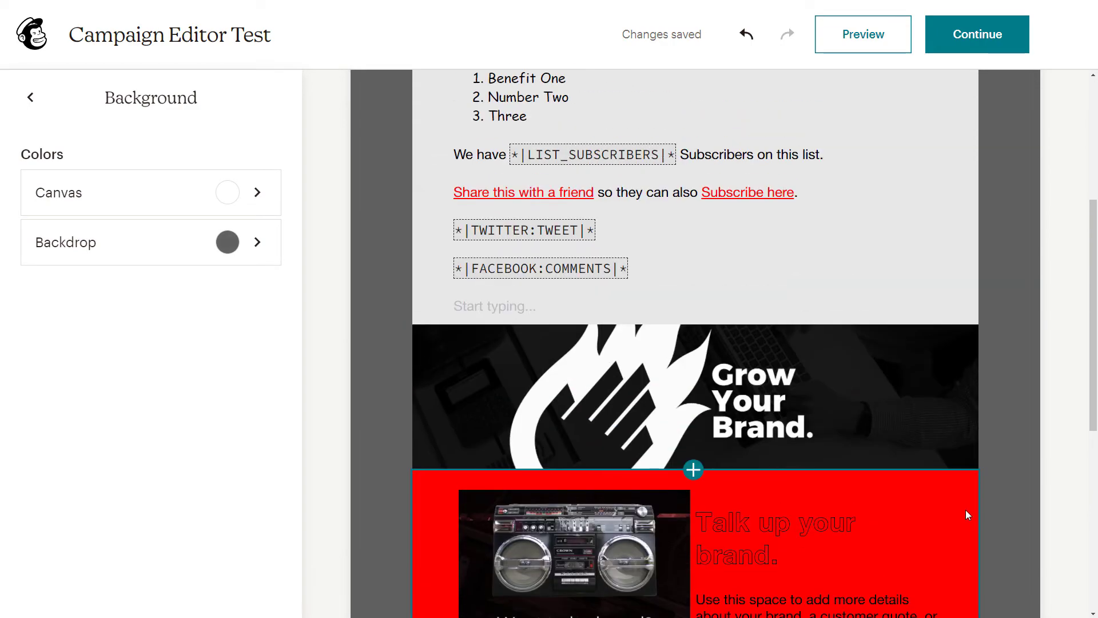
scroll(814, 445, "down", 10)
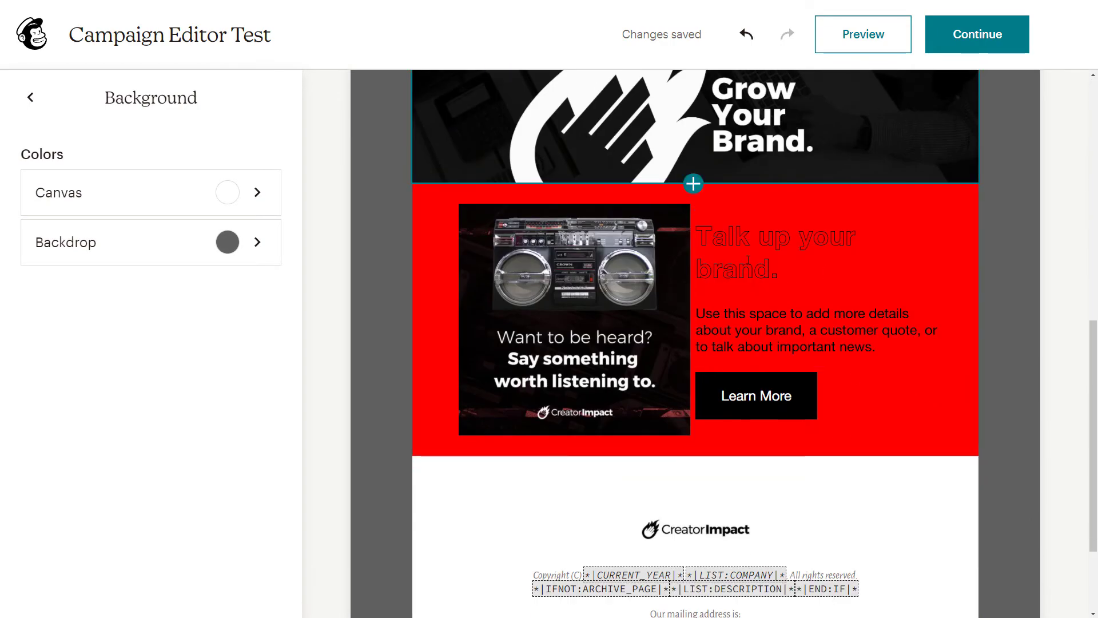
scroll(814, 445, "up", 5)
left_click(870, 41)
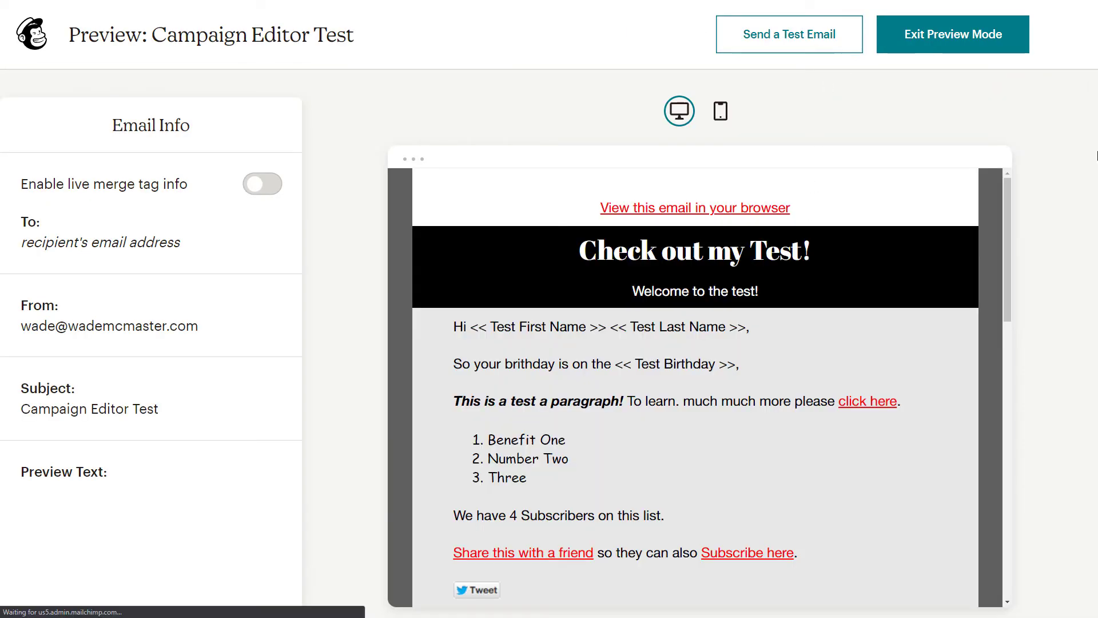
scroll(943, 274, "down", 4)
scroll(947, 280, "down", 3)
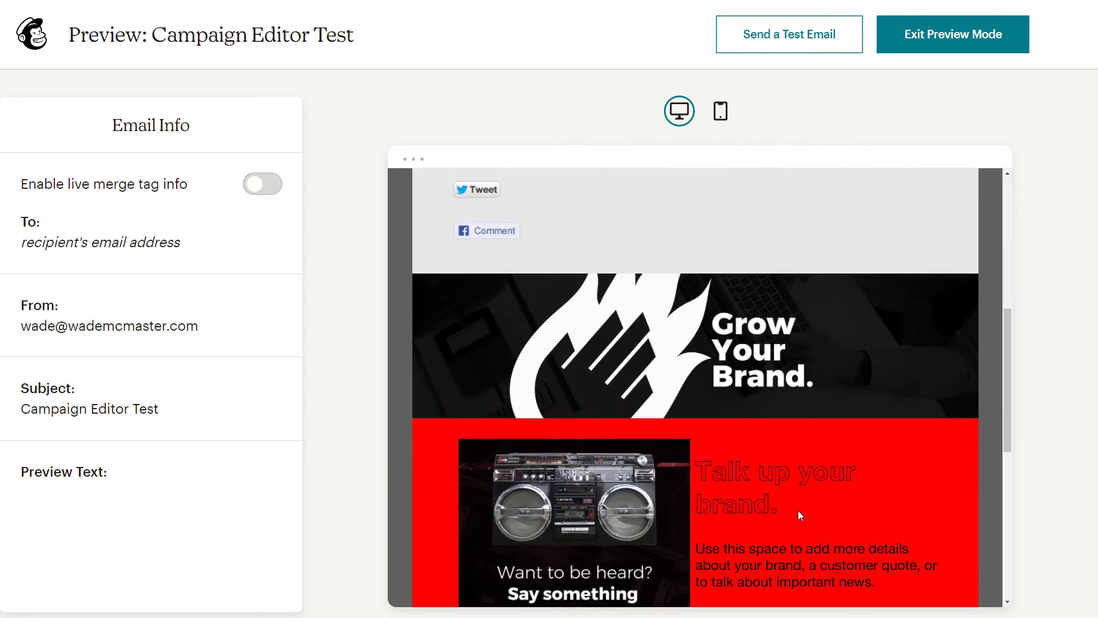
- Examine how the email's text, banner and Text & Image block look in the mobile preview, and leave the preview
left_click(720, 111)
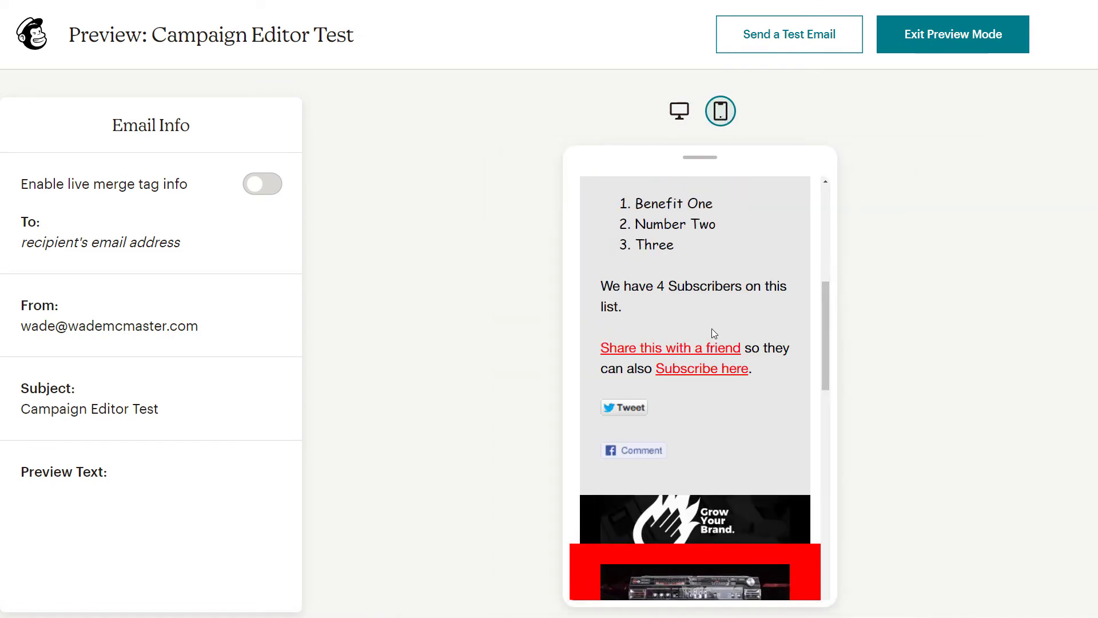
scroll(709, 372, "down", 5)
scroll(708, 386, "down", 3)
scroll(720, 552, "up", 3)
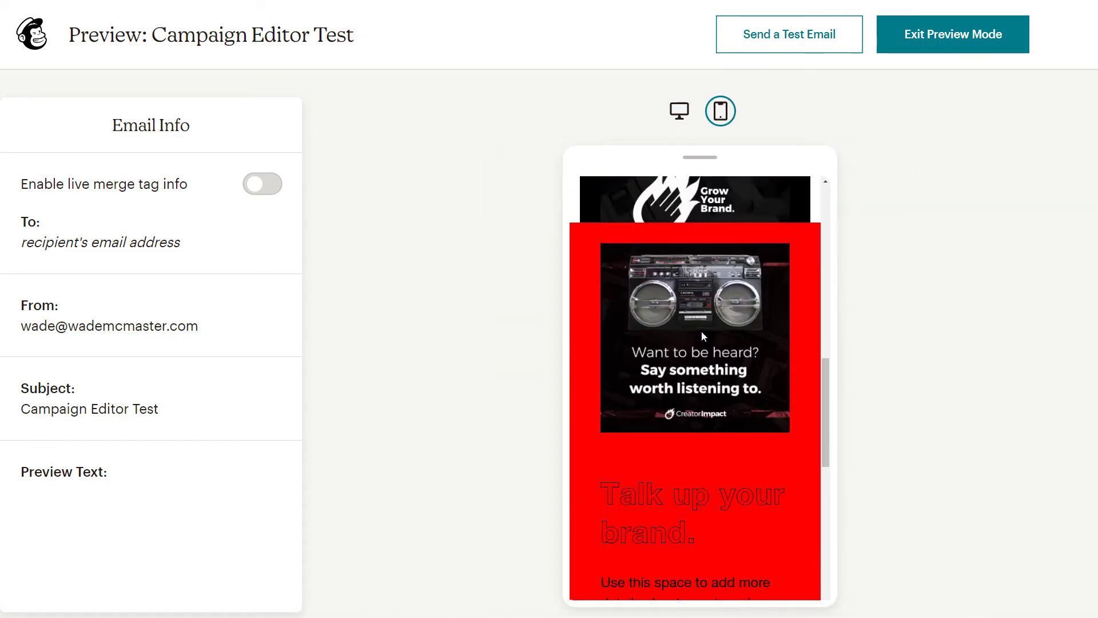
scroll(748, 517, "up", 3)
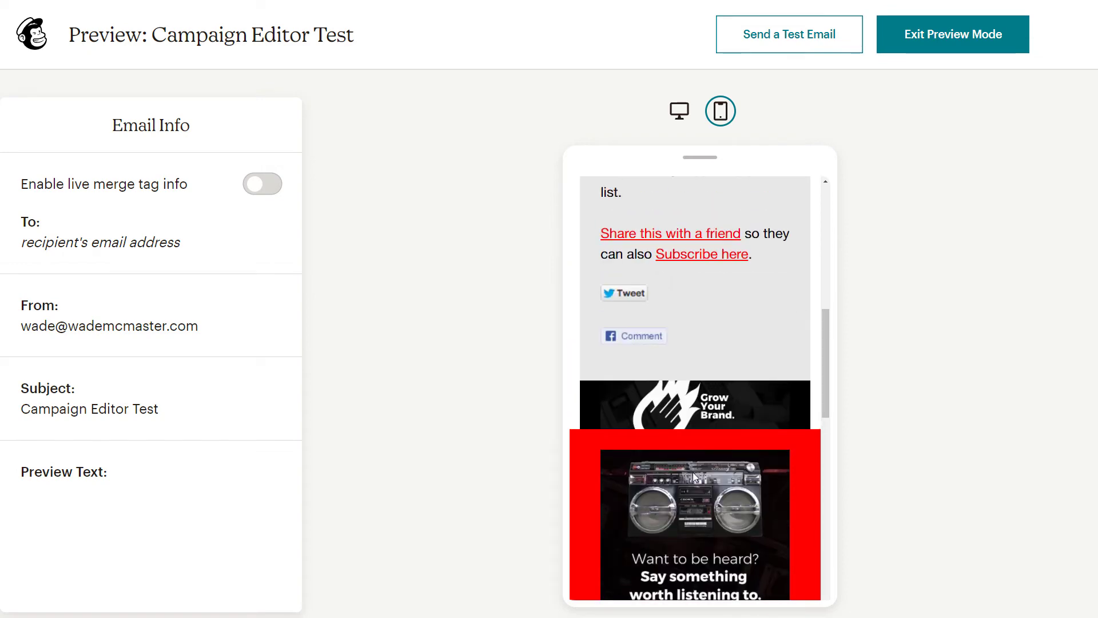
scroll(670, 475, "up", 7)
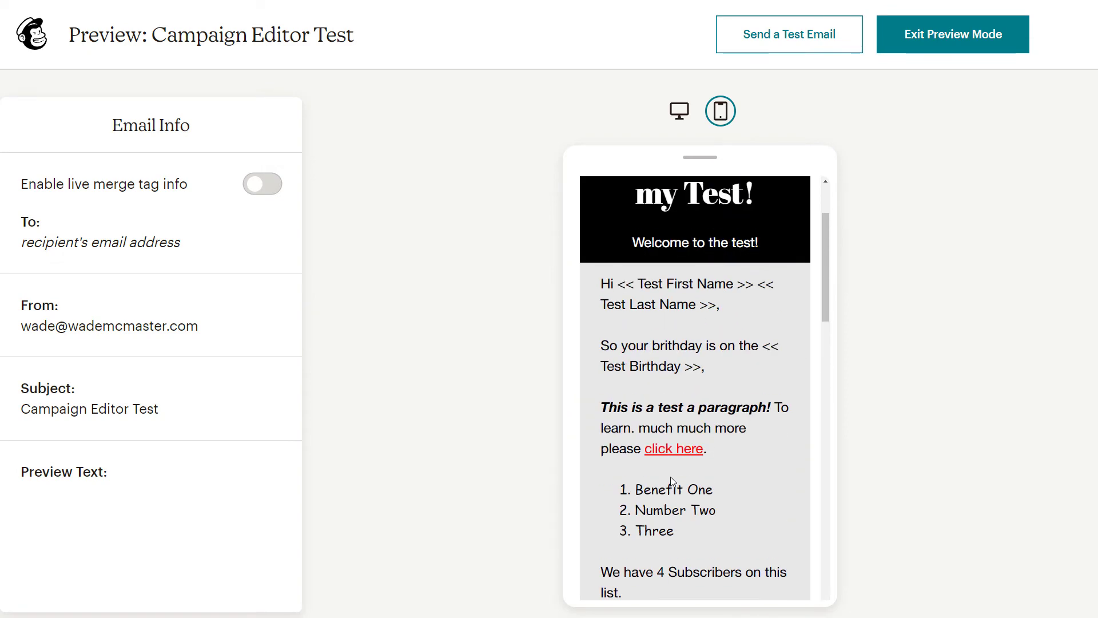
scroll(672, 478, "down", 10)
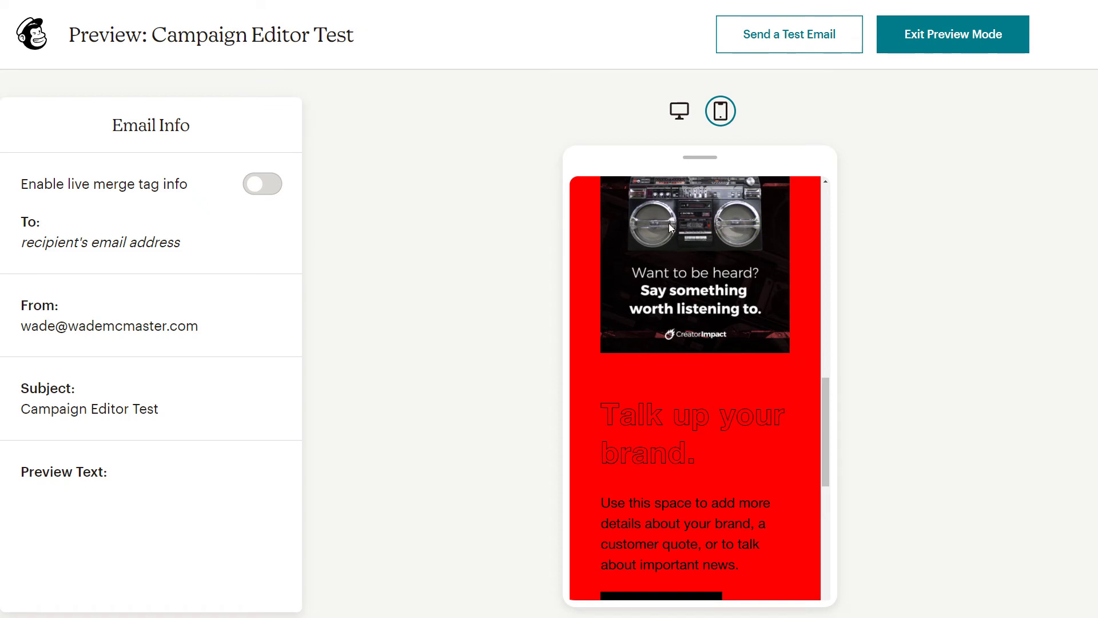
left_click(679, 113)
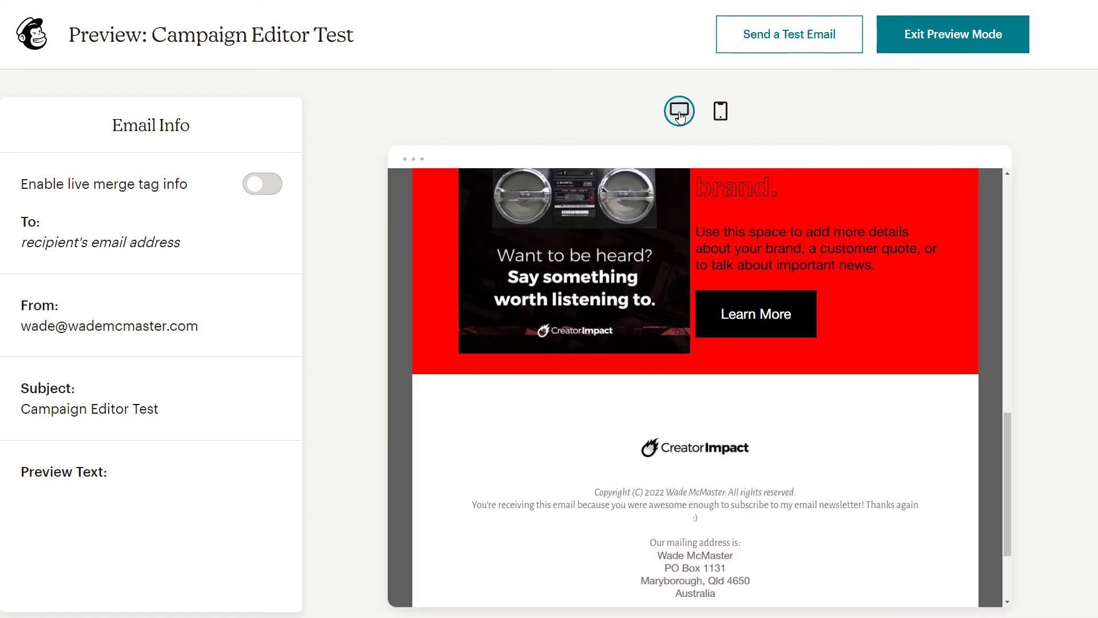
left_click(909, 34)
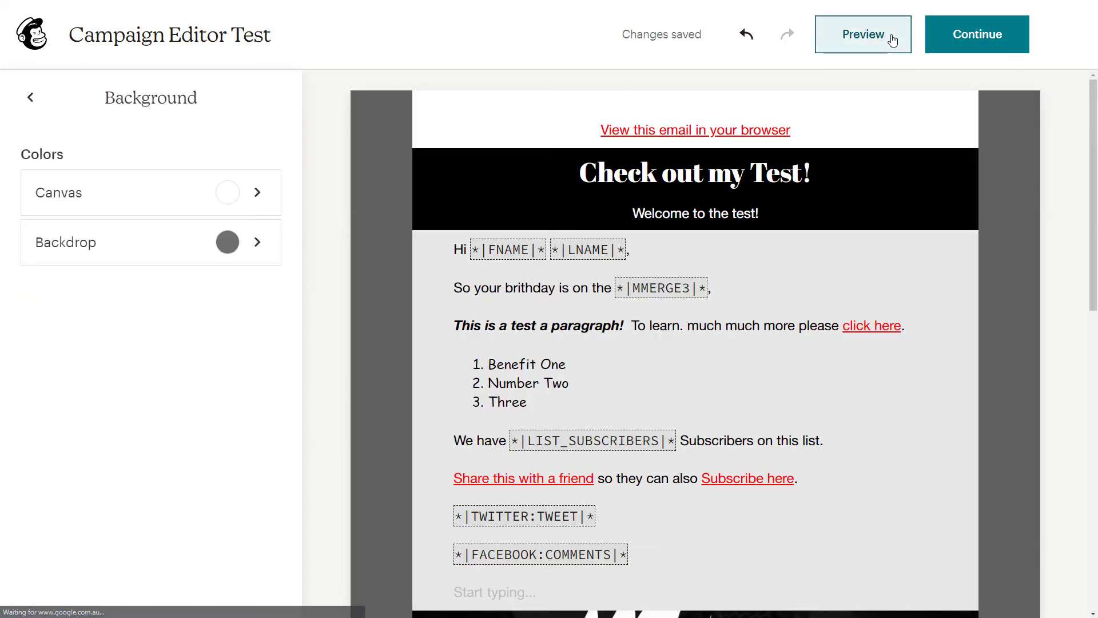
- Add a Creative Assistant block between the red Text & Image block and the footer logo
scroll(506, 394, "down", 10)
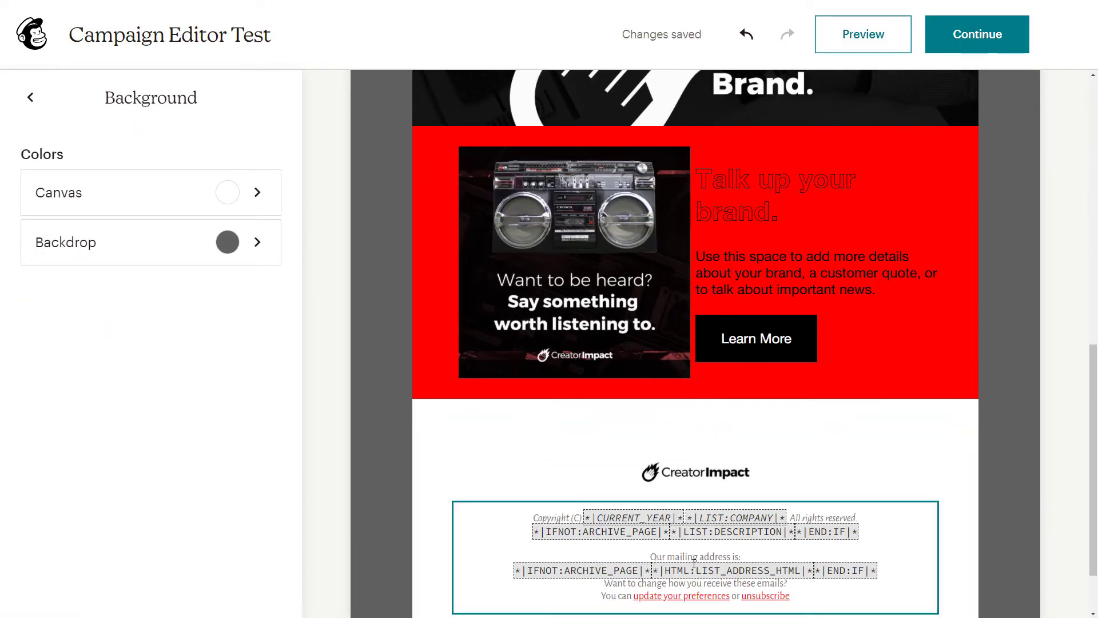
left_click(693, 399)
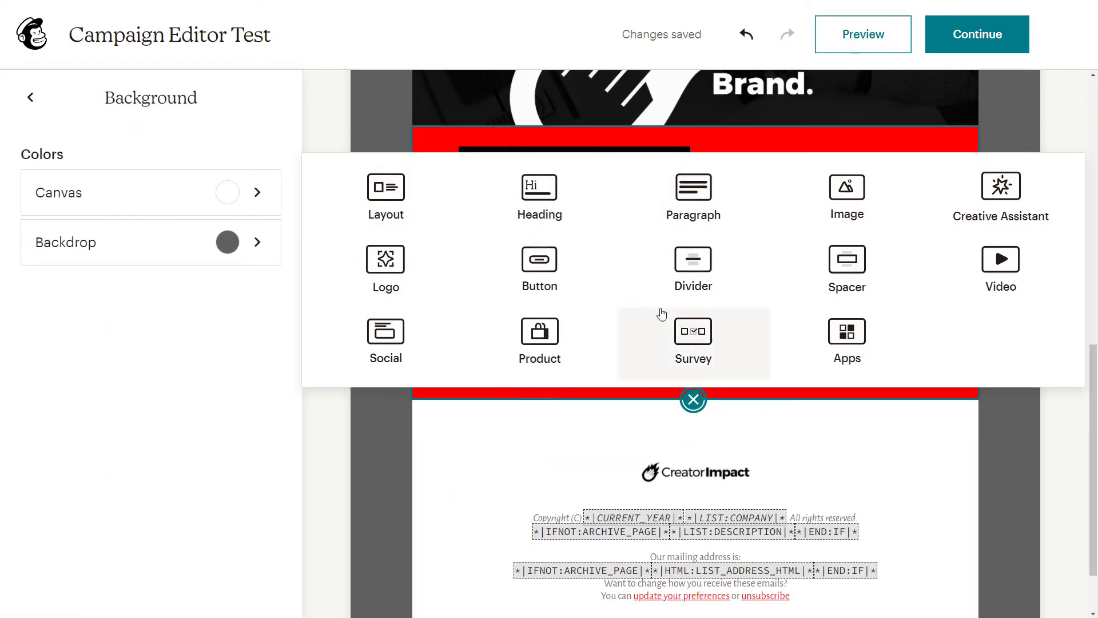
left_click(967, 203)
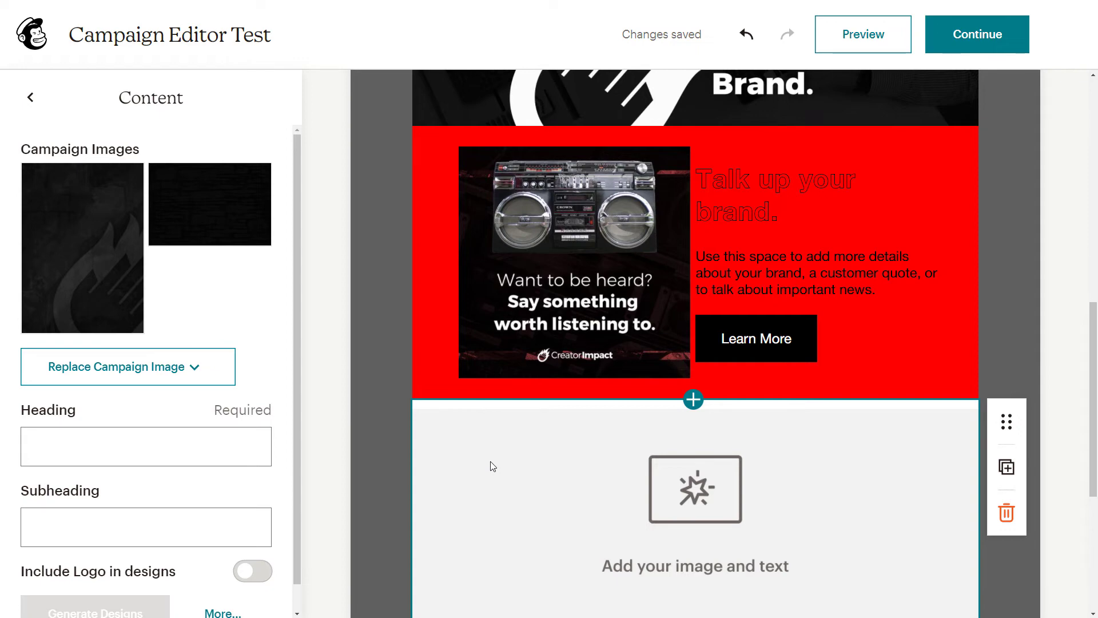
- Give the Creative Assistant block the heading "Grow your Brand" and the subheading "Do it with Creator Impct"
scroll(620, 500, "down", 3)
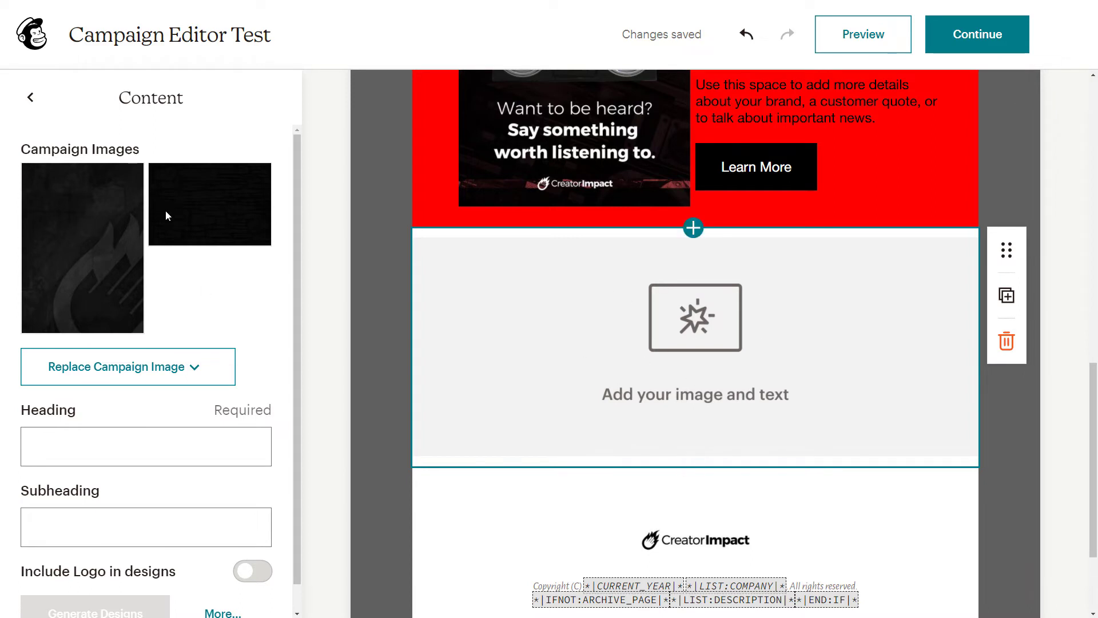
scroll(118, 369, "down", 1)
left_click(73, 413)
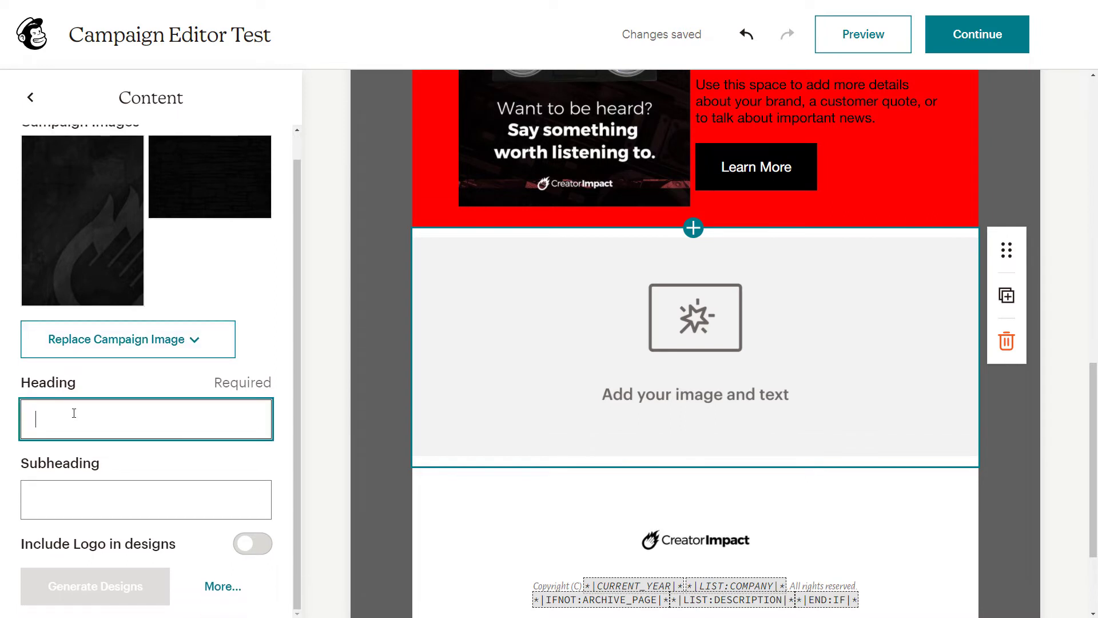
type("Growq")
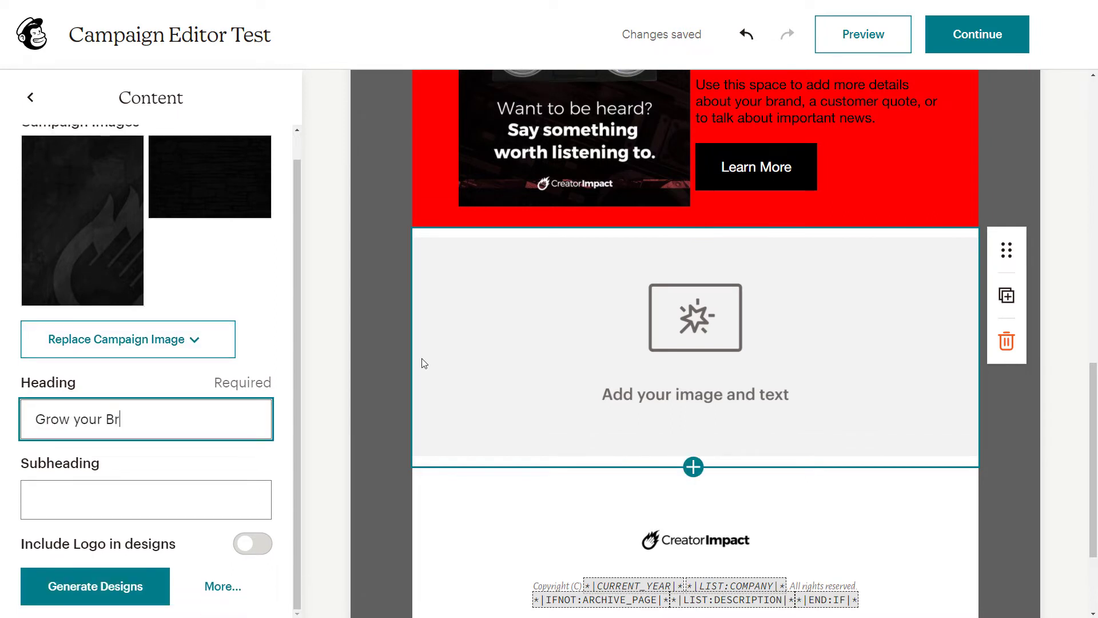
key("Tab")
type("Do")
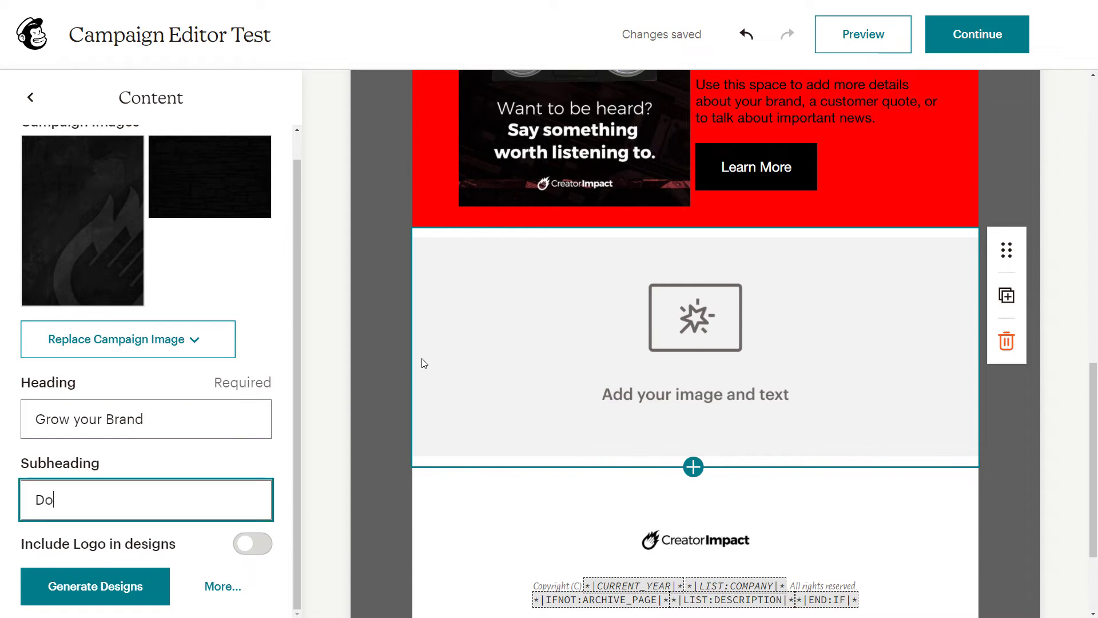
type(" it with CreaT")
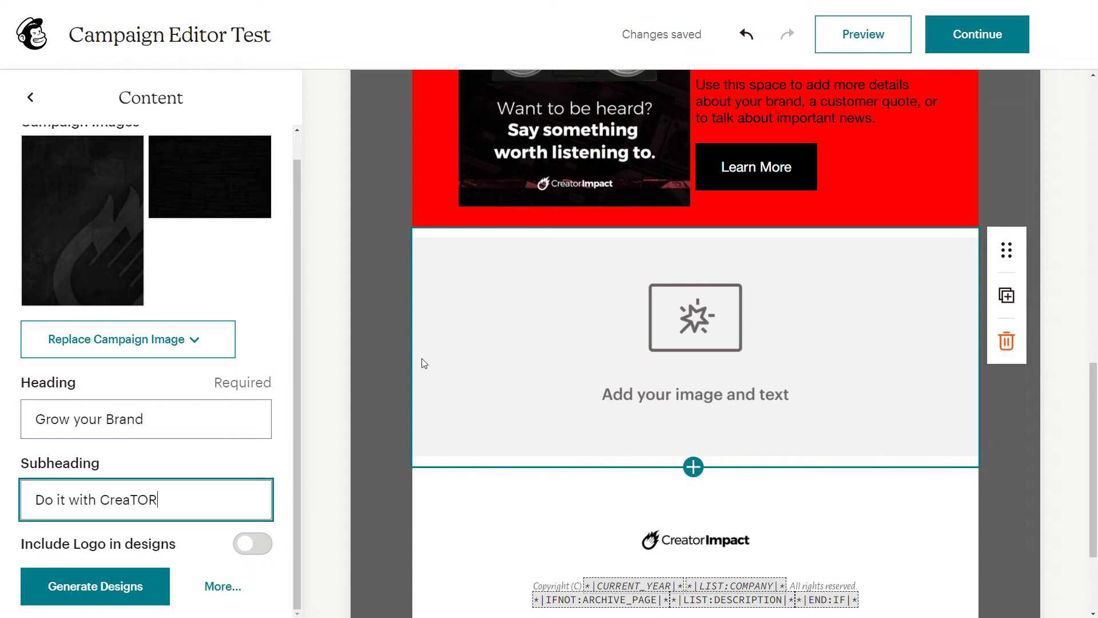
type("or Impc")
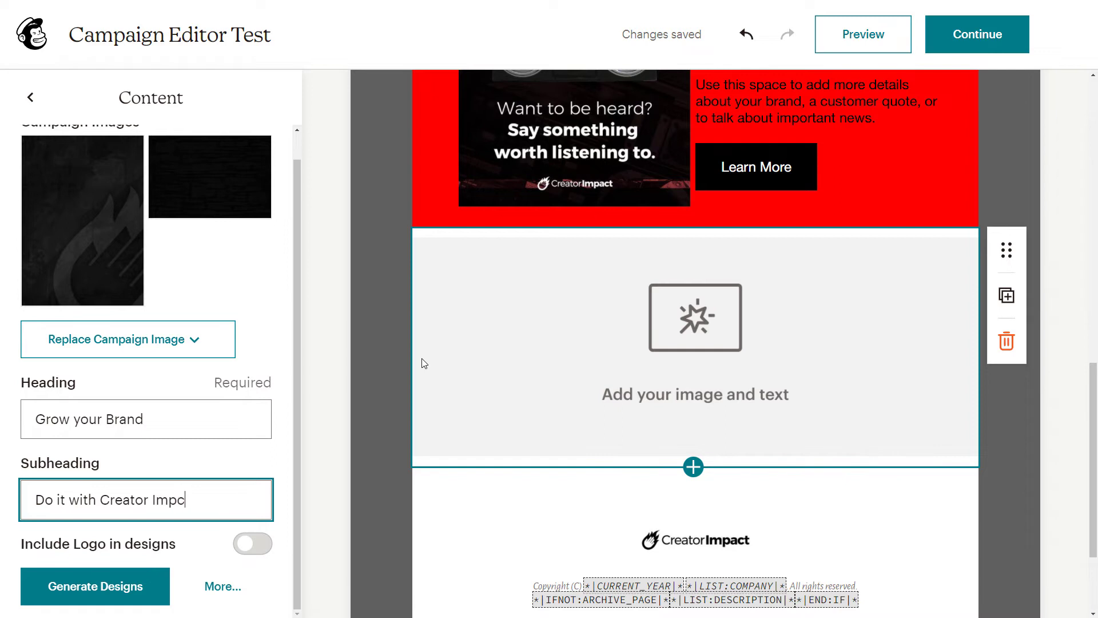
type("t")
- Generate the Creative Assistant designs with the logo included, and browse the Full Width designs
left_click(251, 543)
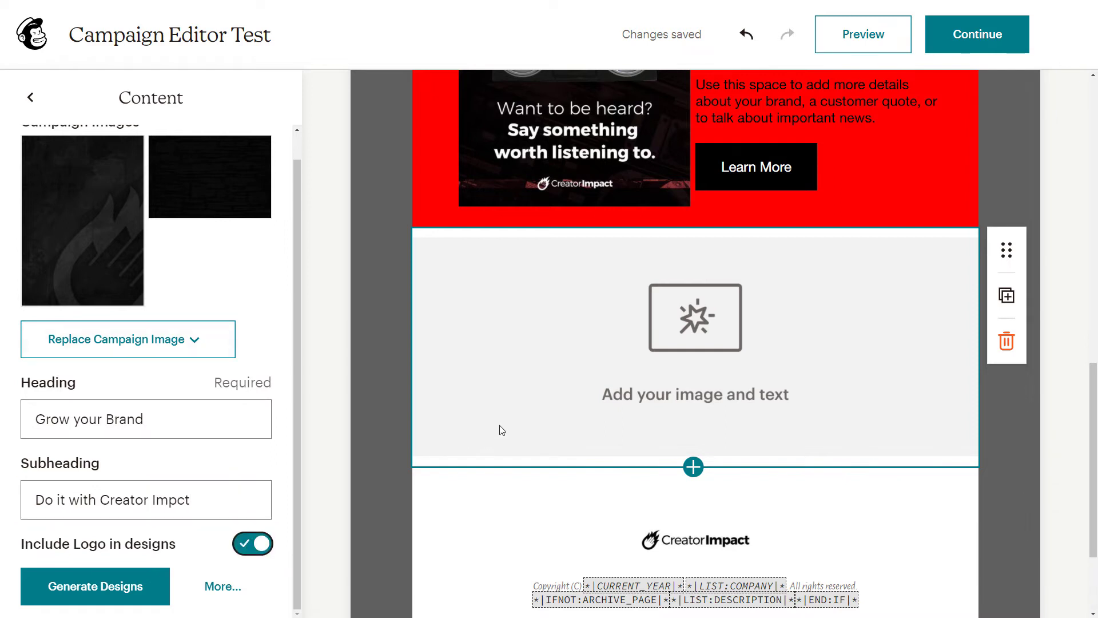
left_click(96, 598)
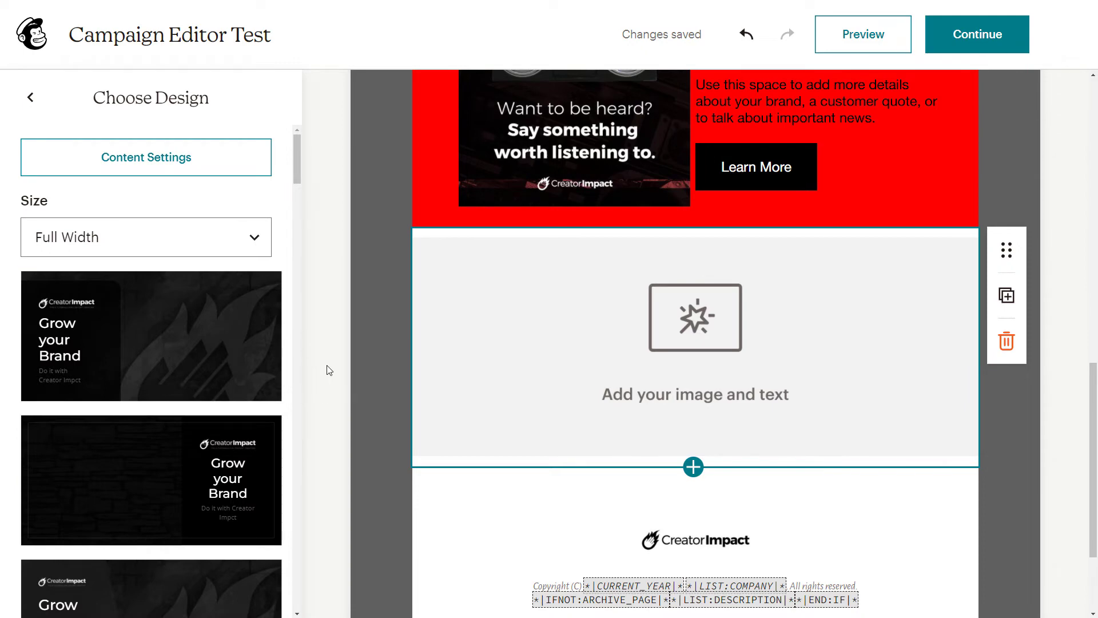
scroll(234, 314, "down", 4)
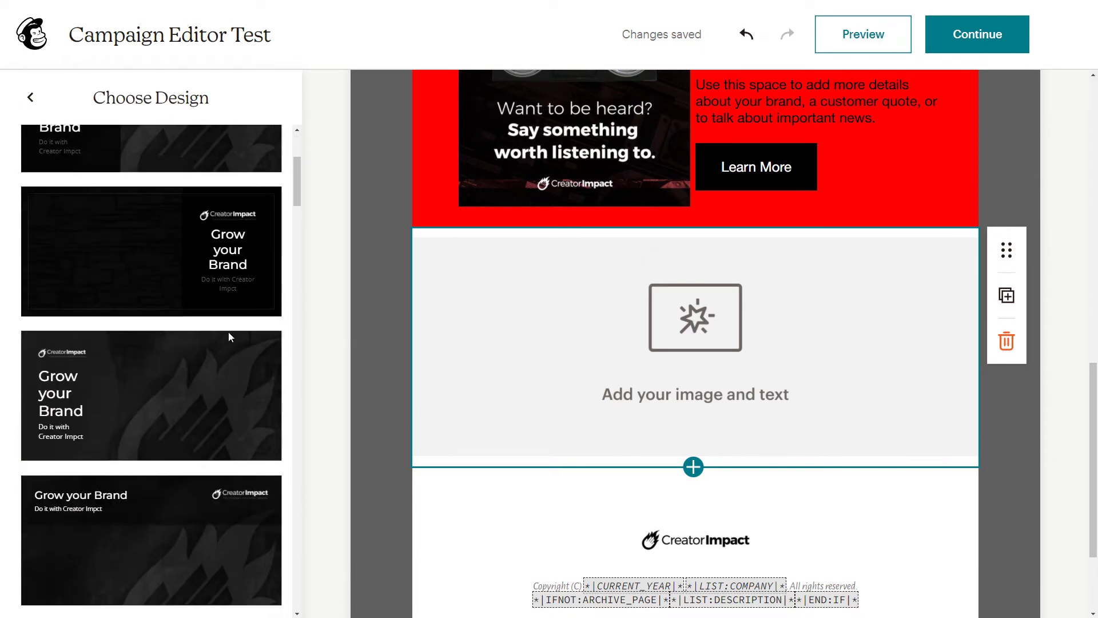
scroll(174, 489, "down", 5)
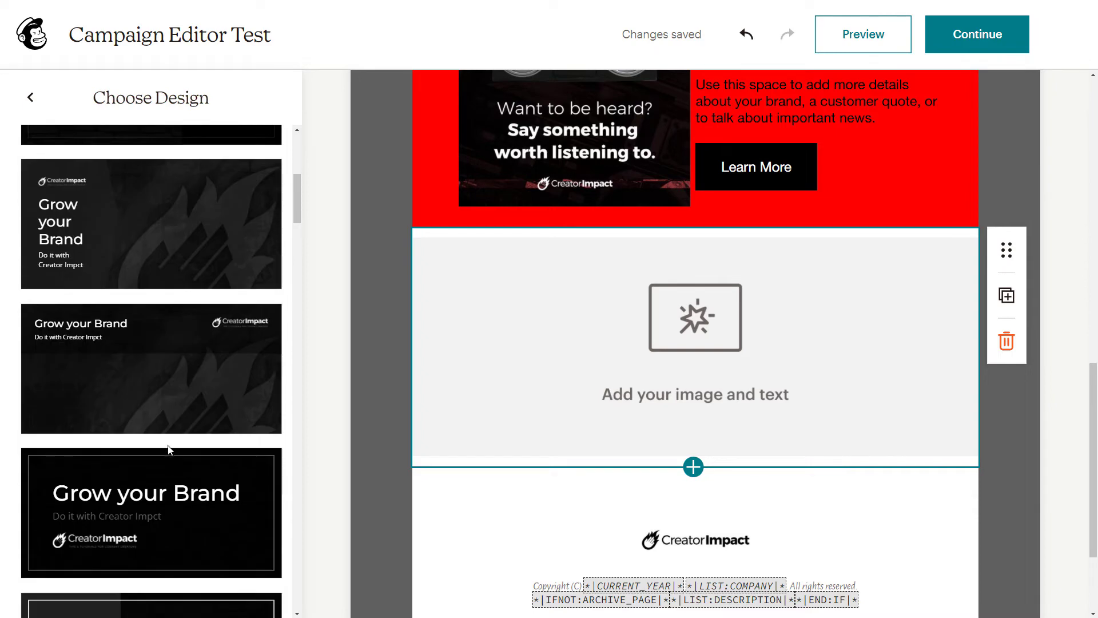
scroll(147, 334, "down", 8)
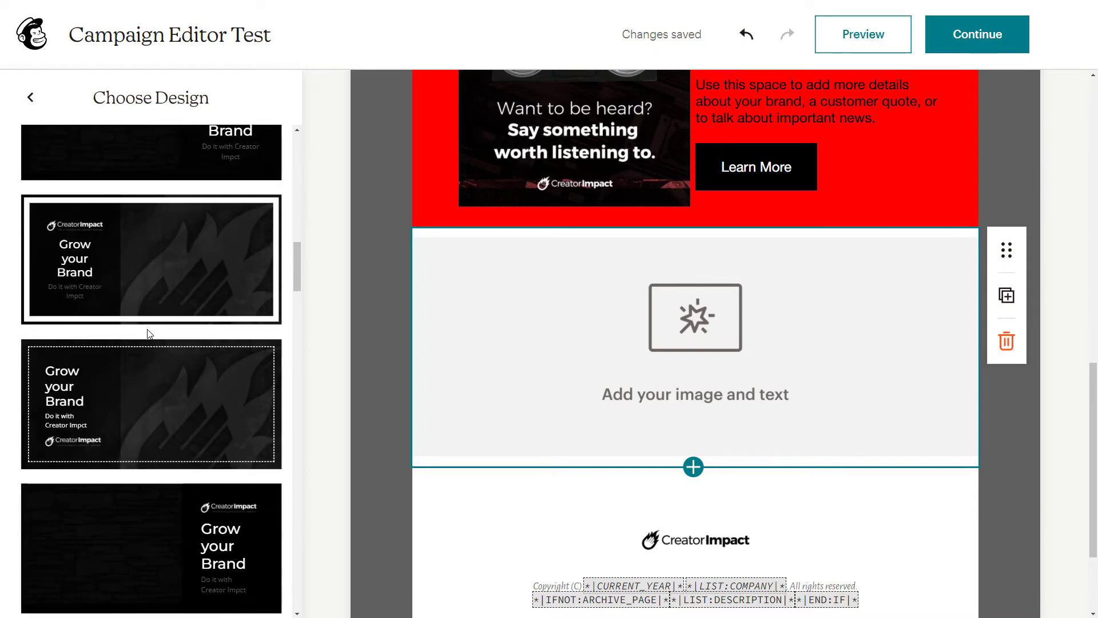
scroll(147, 359, "down", 8)
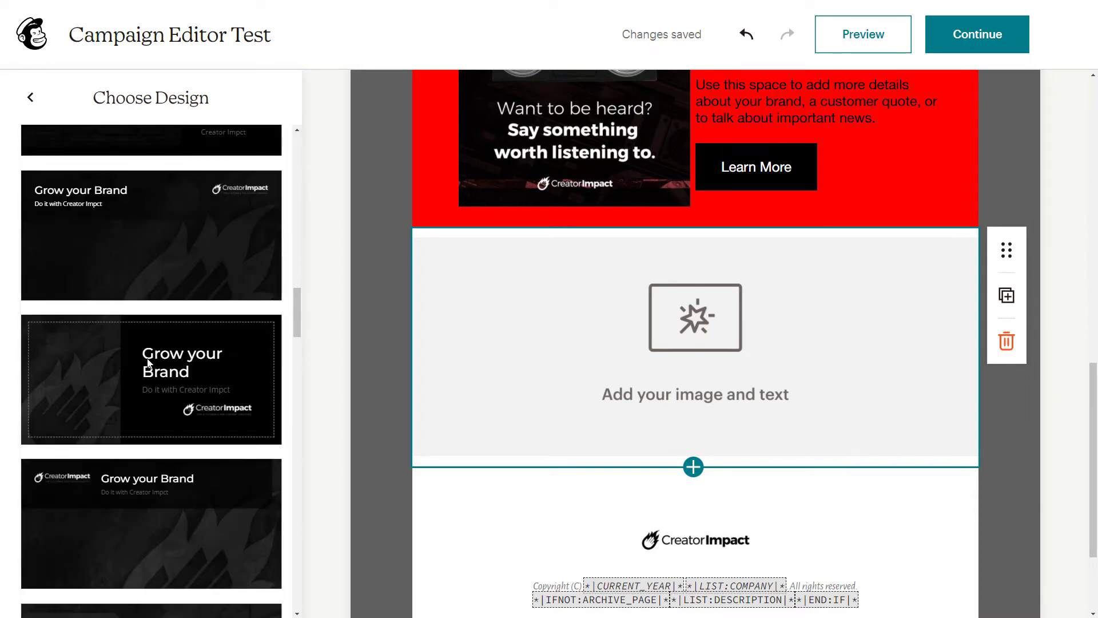
scroll(148, 363, "down", 2)
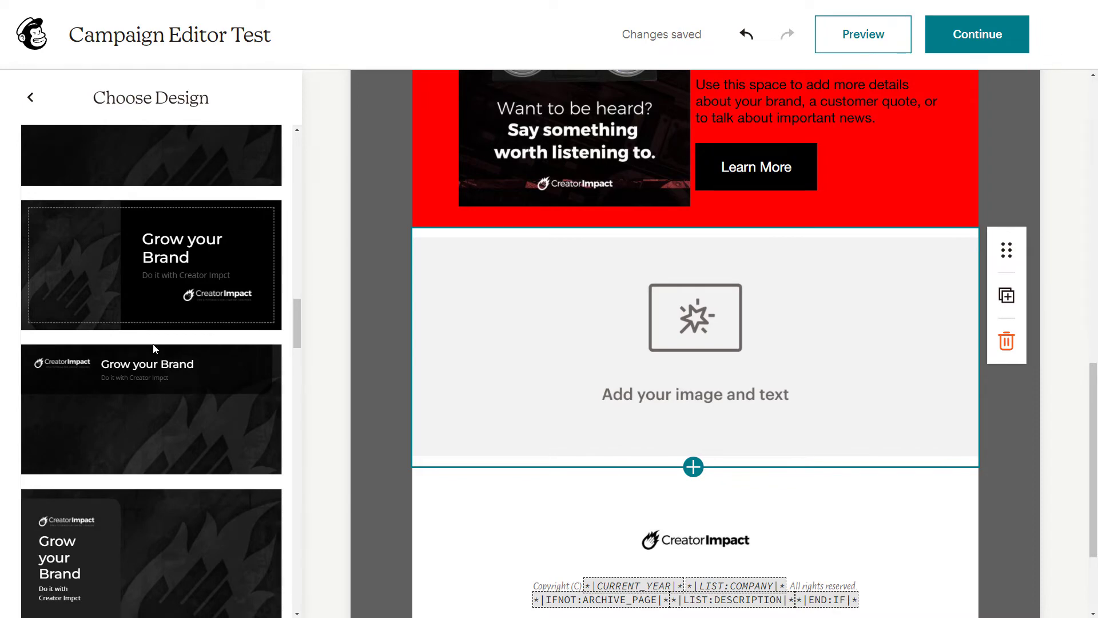
left_click_drag(298, 324, 298, 143)
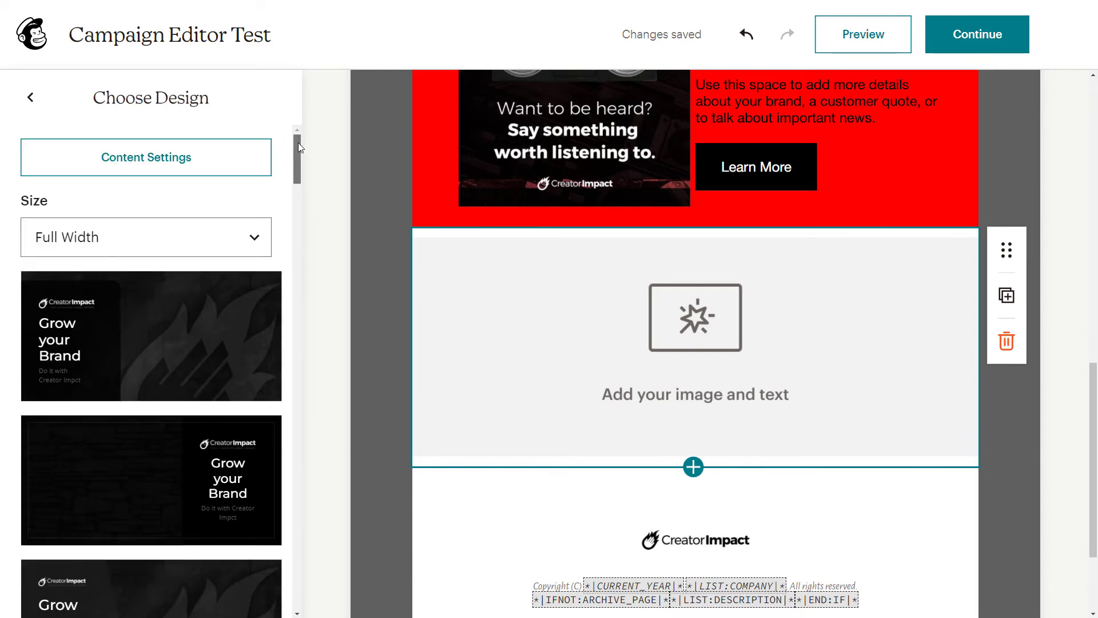
- Apply the Full Width design with the dark stone wall beside the logo and heading to the Creative Assistant block, and open its content settings
left_click(201, 484)
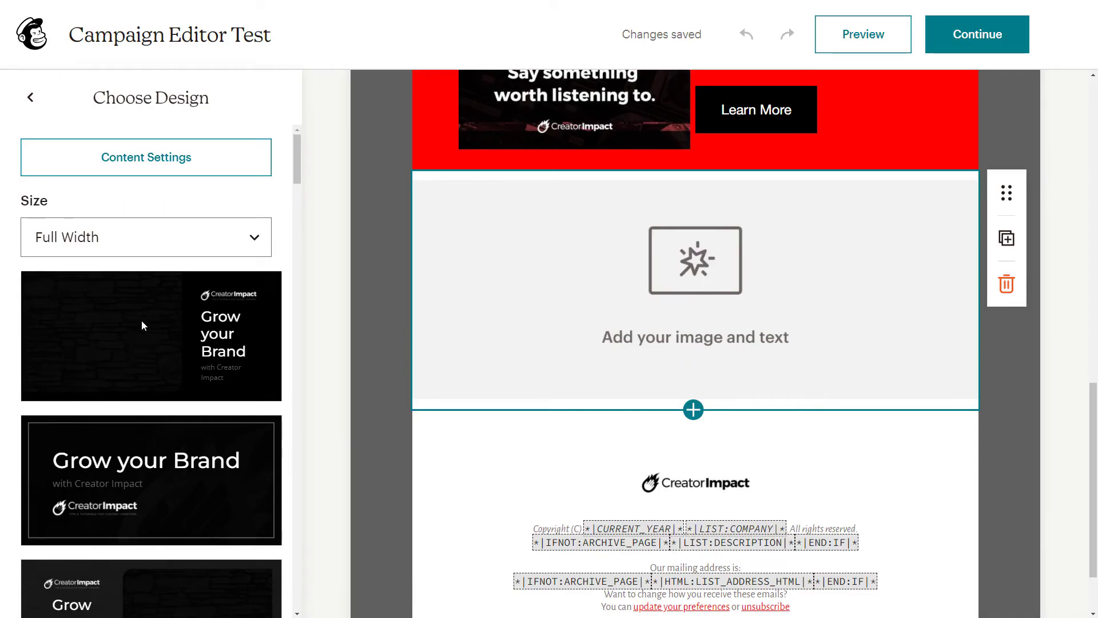
left_click(142, 324)
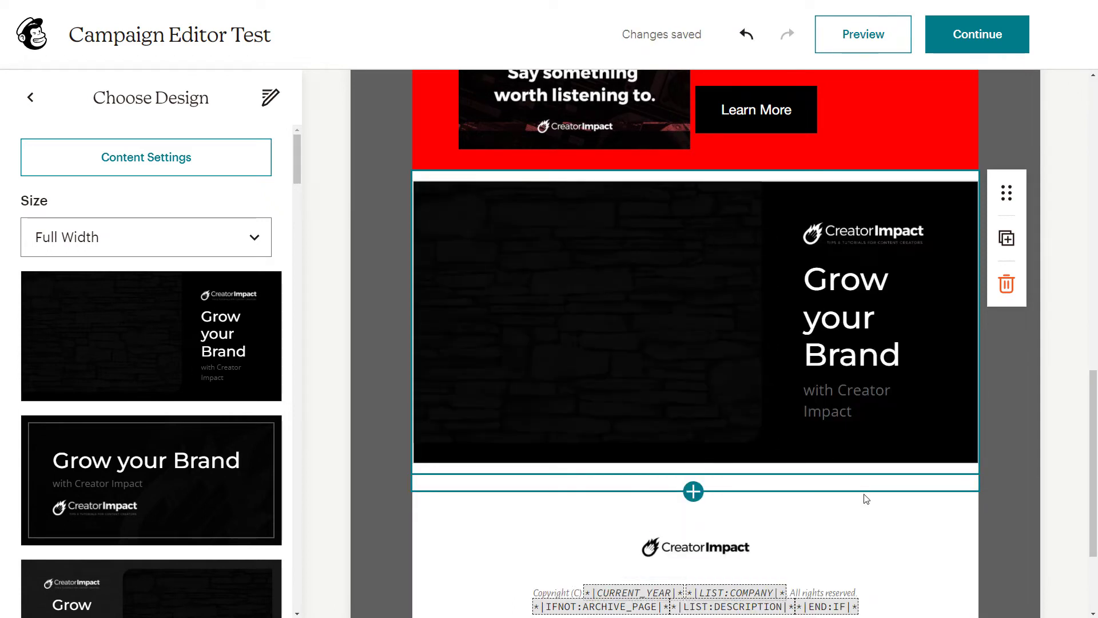
left_click(860, 491)
left_click(793, 384)
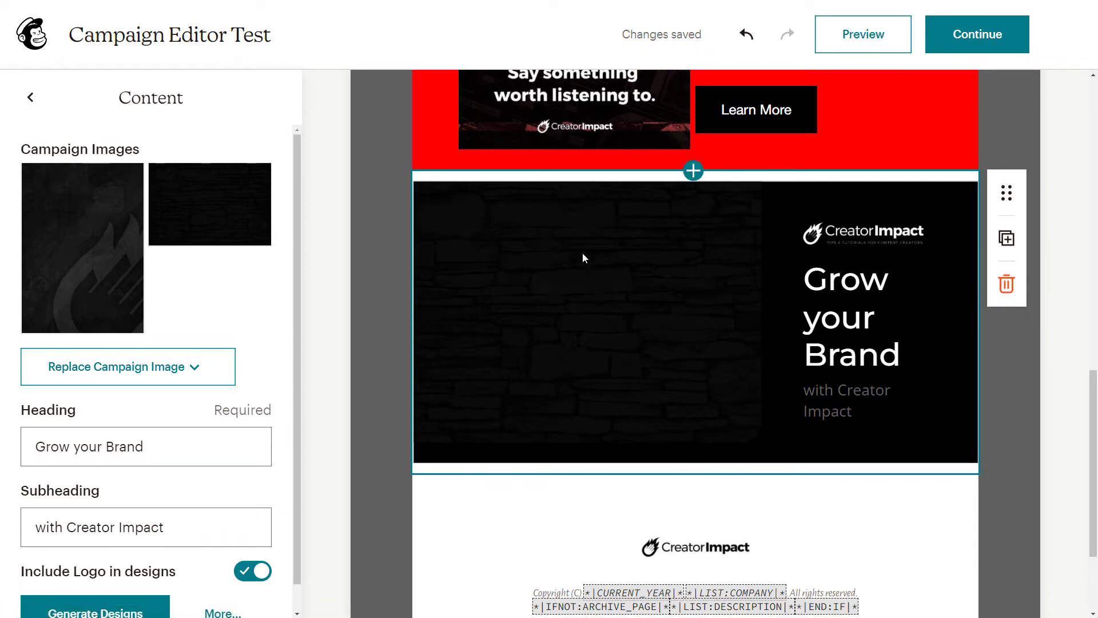
- Check the options for replacing the Creative Assistant design's campaign images, including selecting from the campaign, and leave them without choosing any
scroll(591, 277, "down", 3)
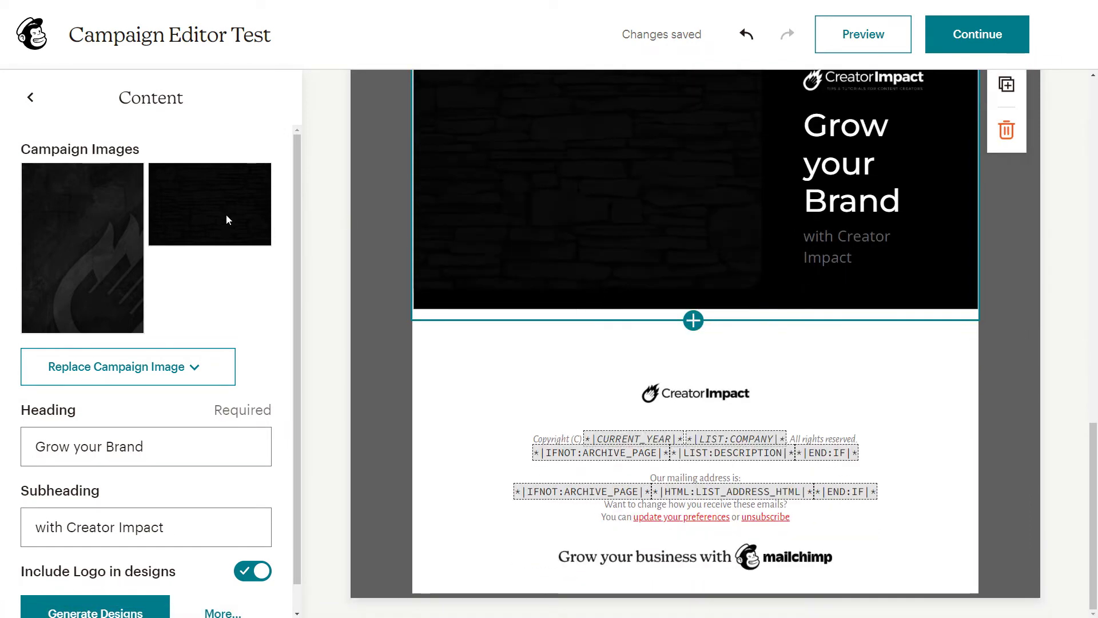
left_click(192, 370)
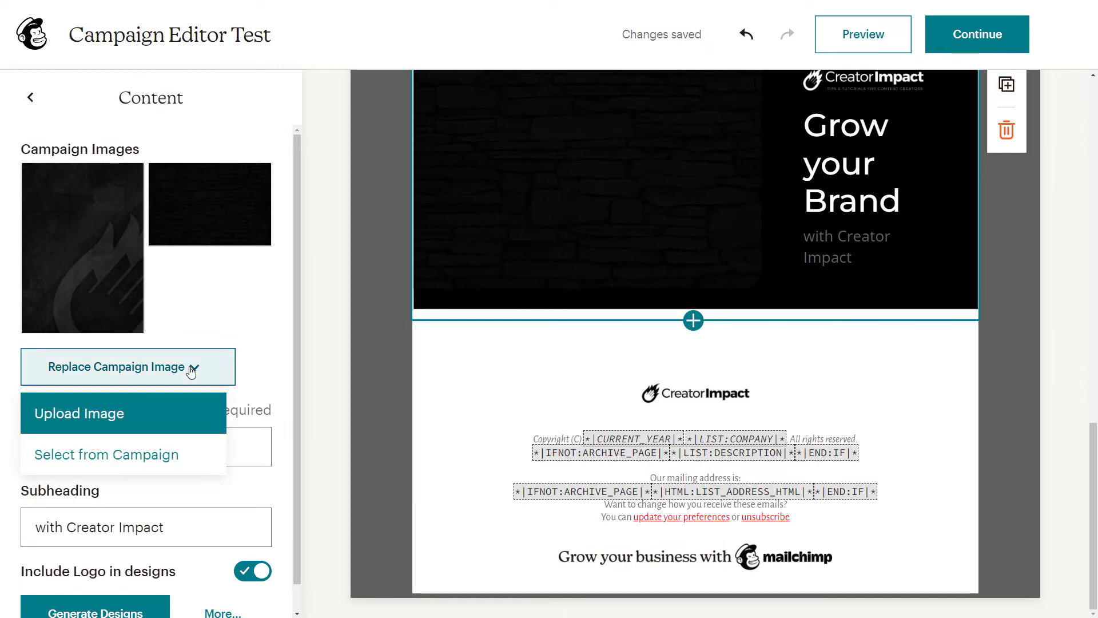
left_click(109, 454)
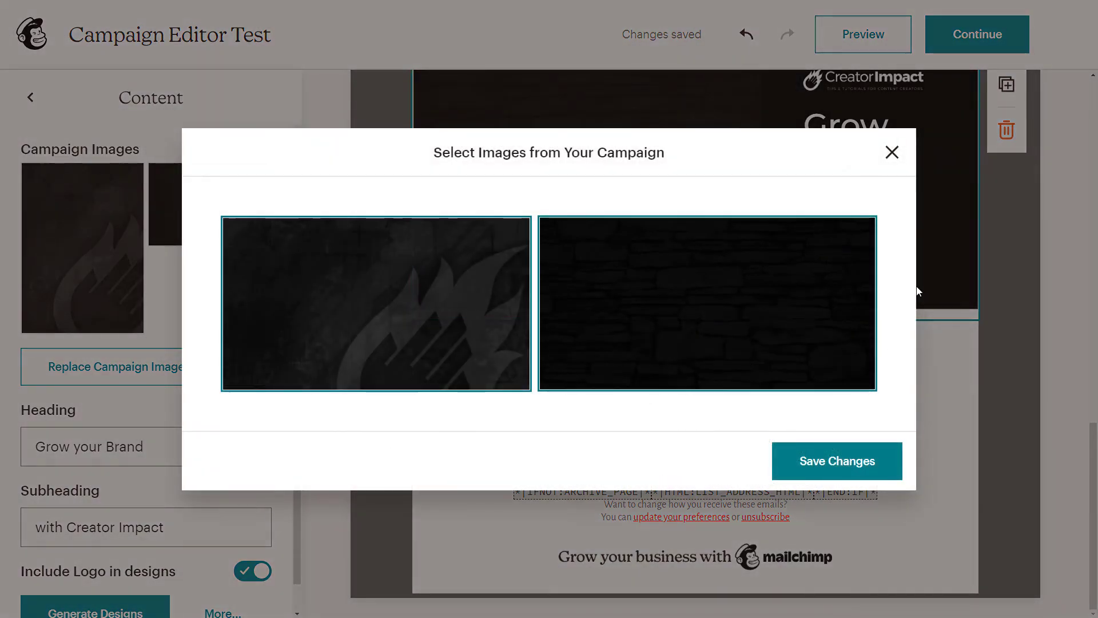
left_click(892, 152)
left_click(94, 388)
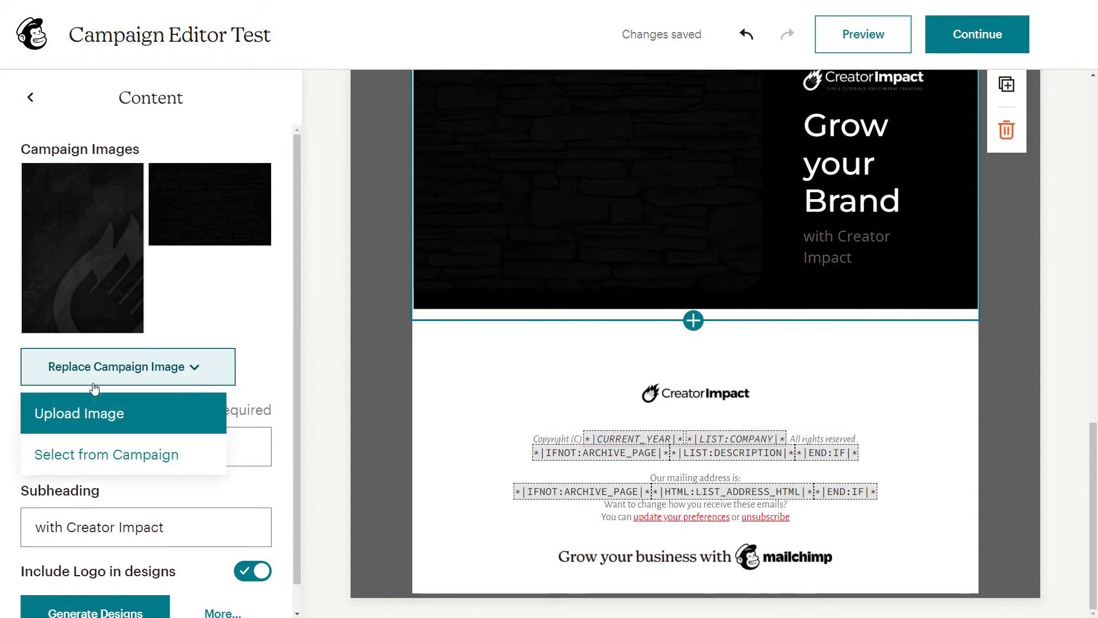
key("Escape")
scroll(625, 385, "up", 4)
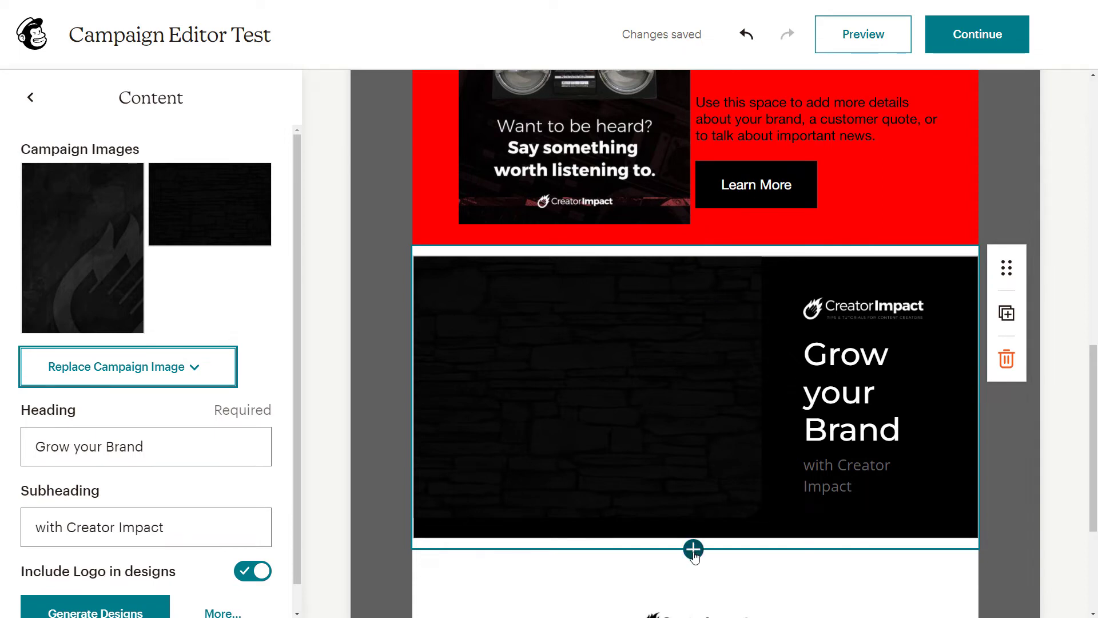
- Add a Logo block below the Creative Assistant design, and look through the Content Studio logo and files for possible replacements
left_click(693, 551)
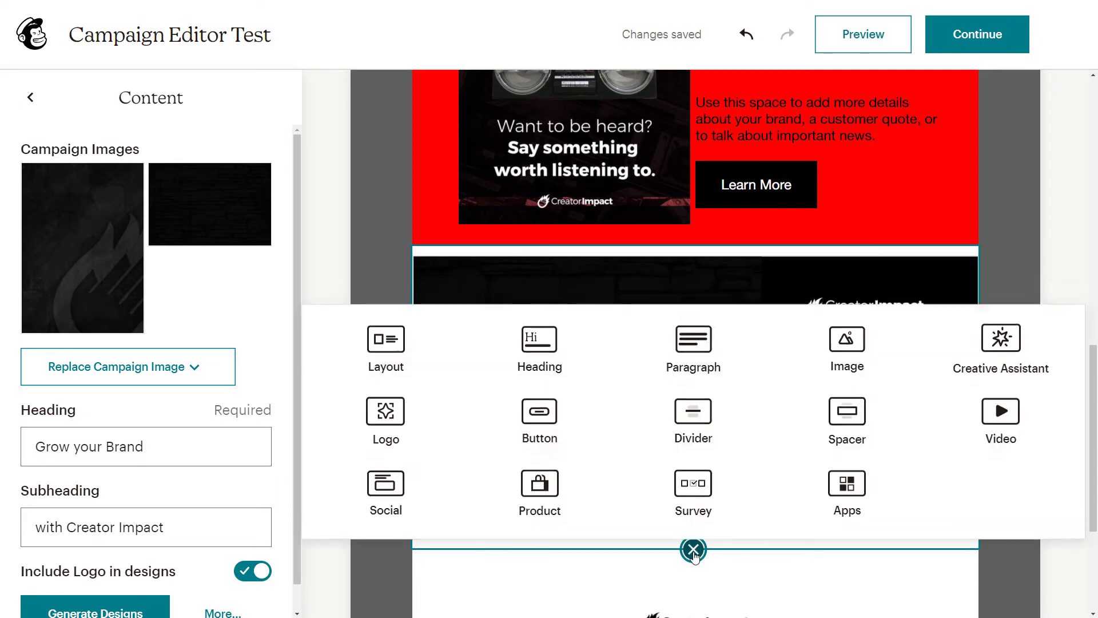
left_click(387, 410)
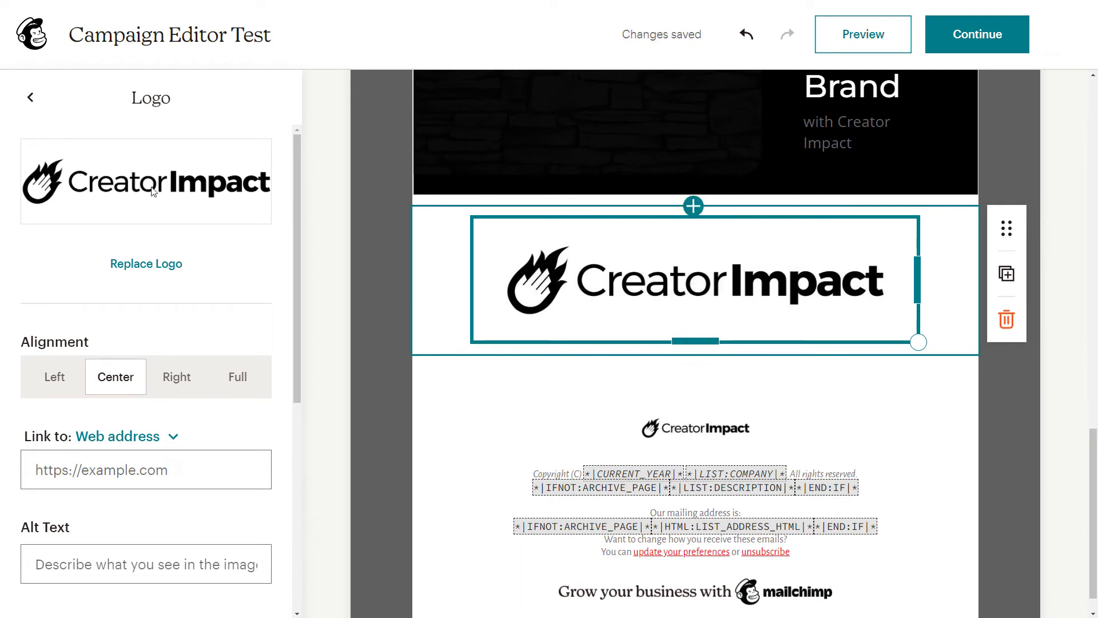
left_click(154, 264)
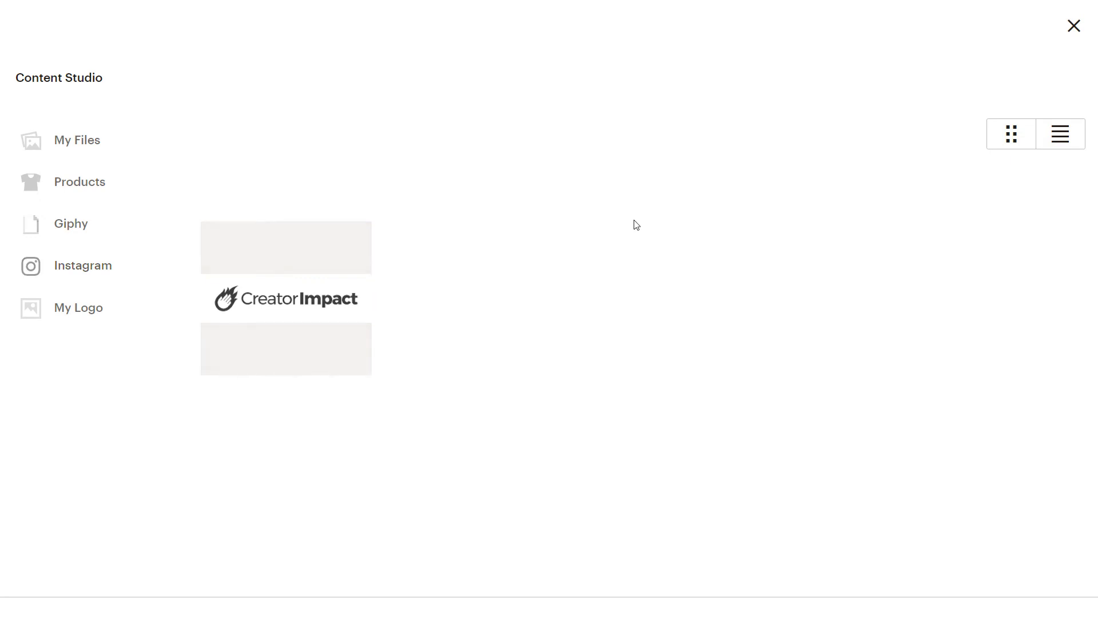
left_click(1073, 27)
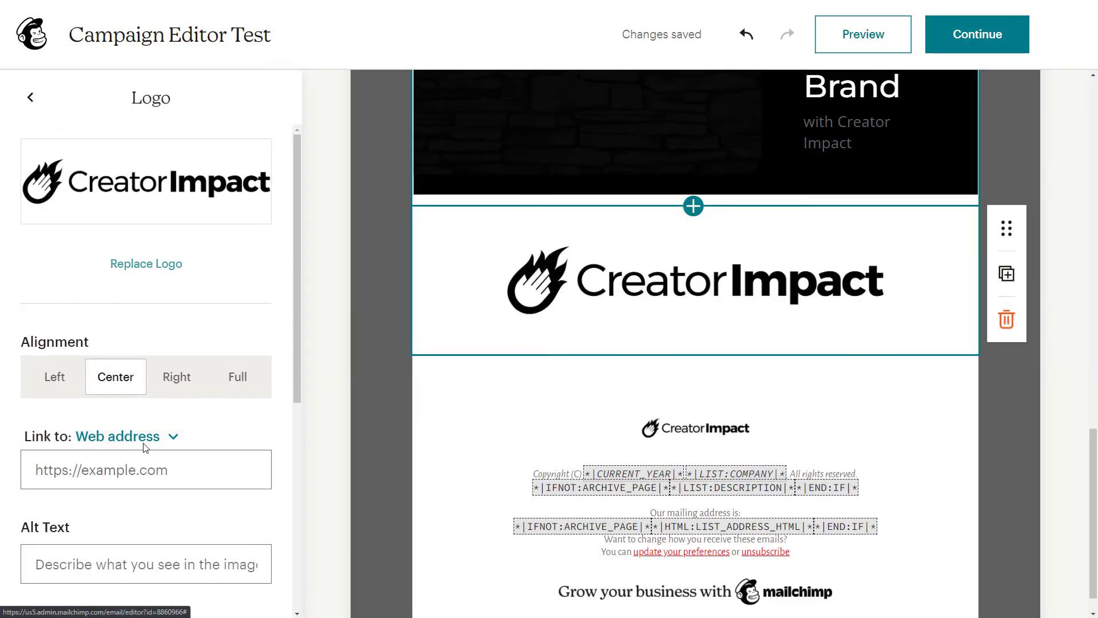
left_click(169, 274)
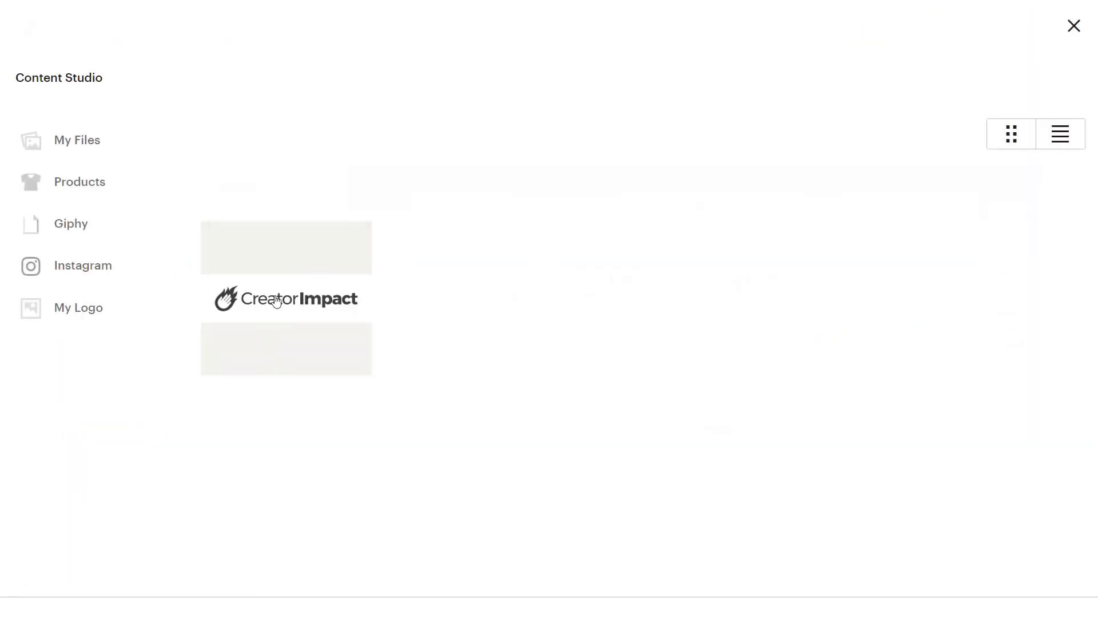
left_click(69, 143)
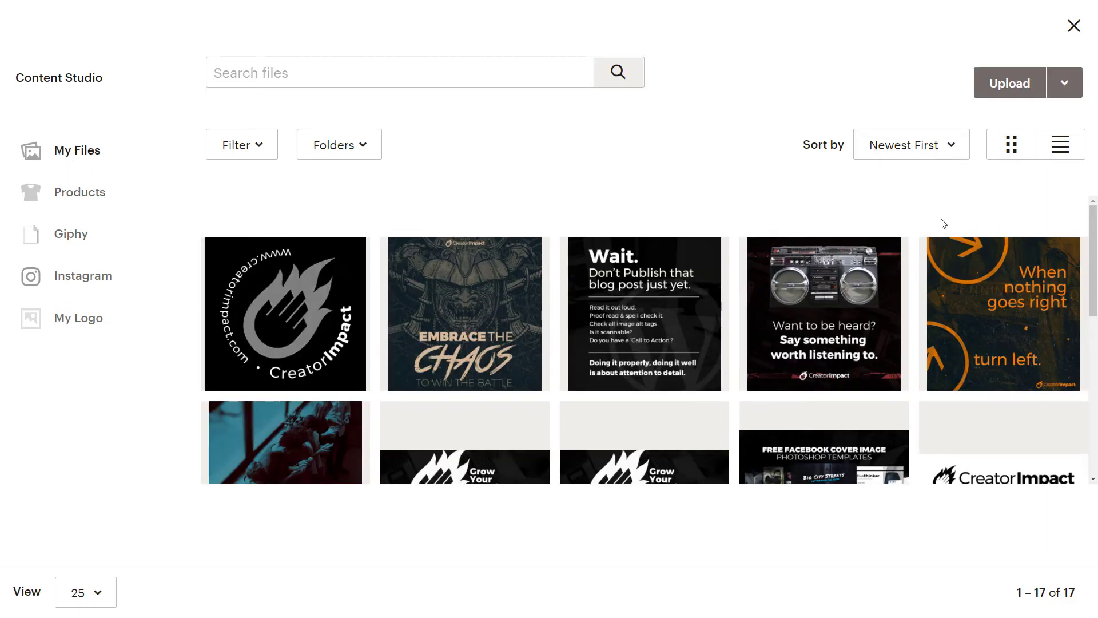
left_click(1071, 27)
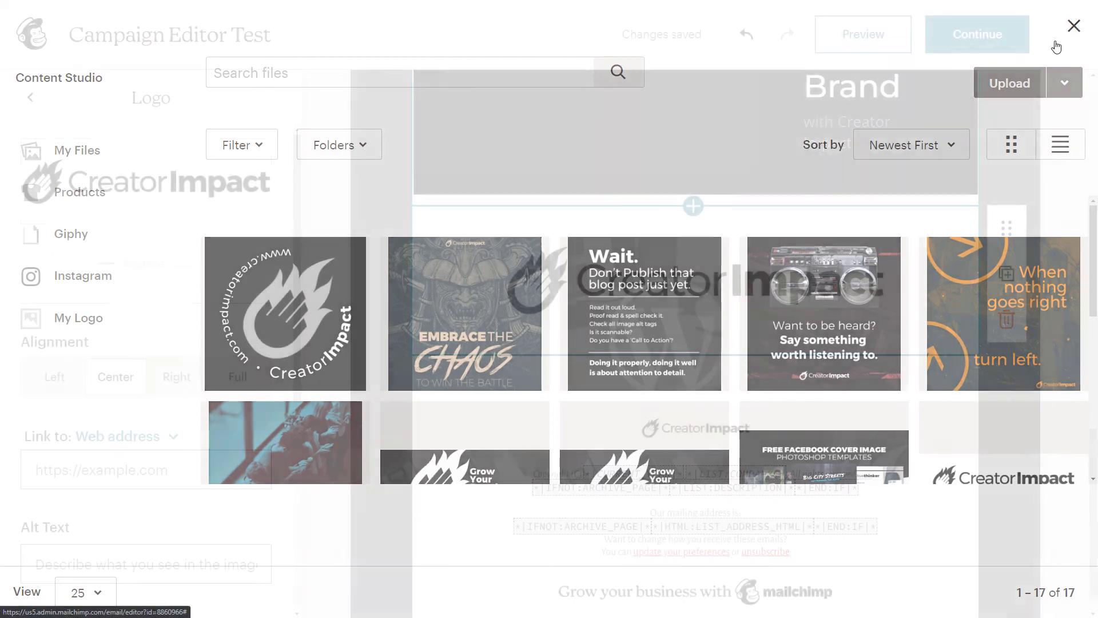
- Set the new Logo block's alignment to Full, and review its link, alt text, background colour and padding settings
scroll(128, 275, "down", 1)
left_click(54, 319)
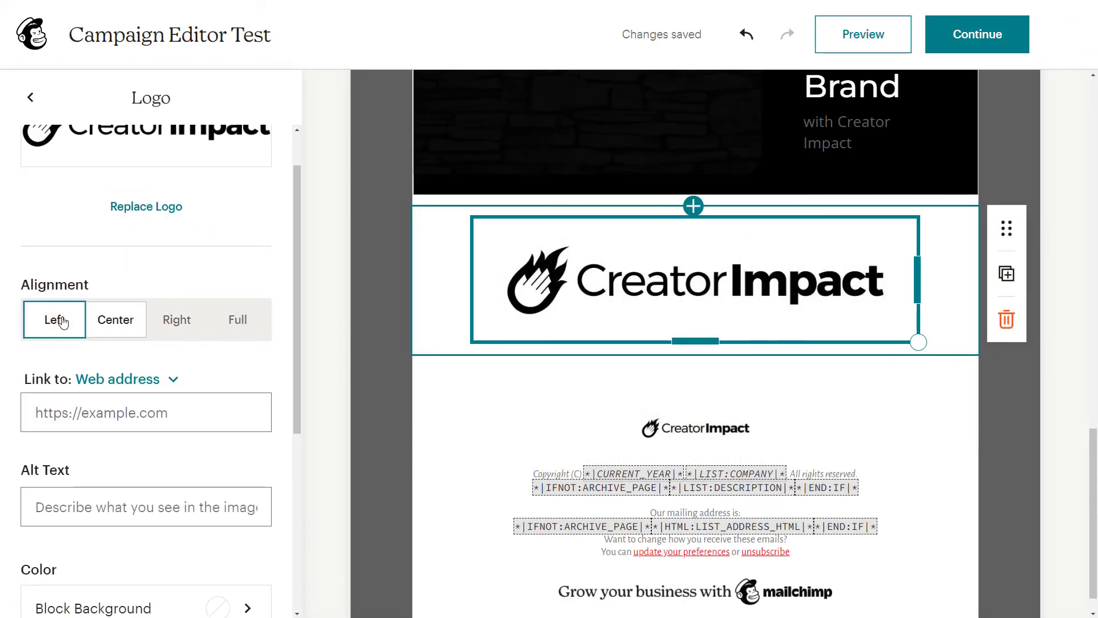
left_click(112, 320)
left_click(243, 322)
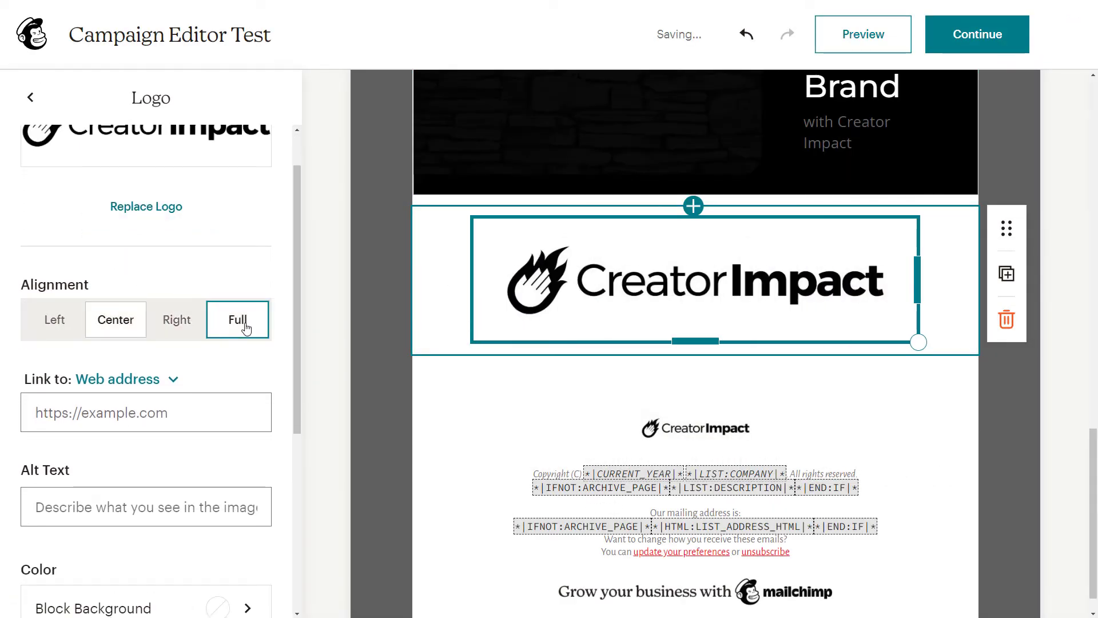
scroll(156, 321, "down", 3)
left_click(103, 243)
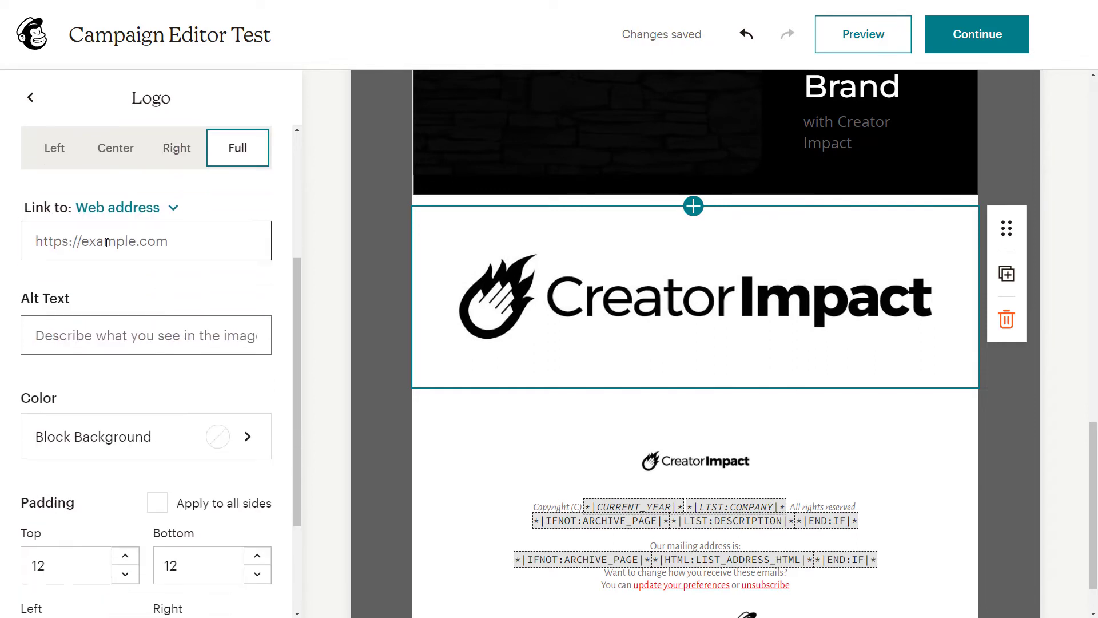
left_click(123, 334)
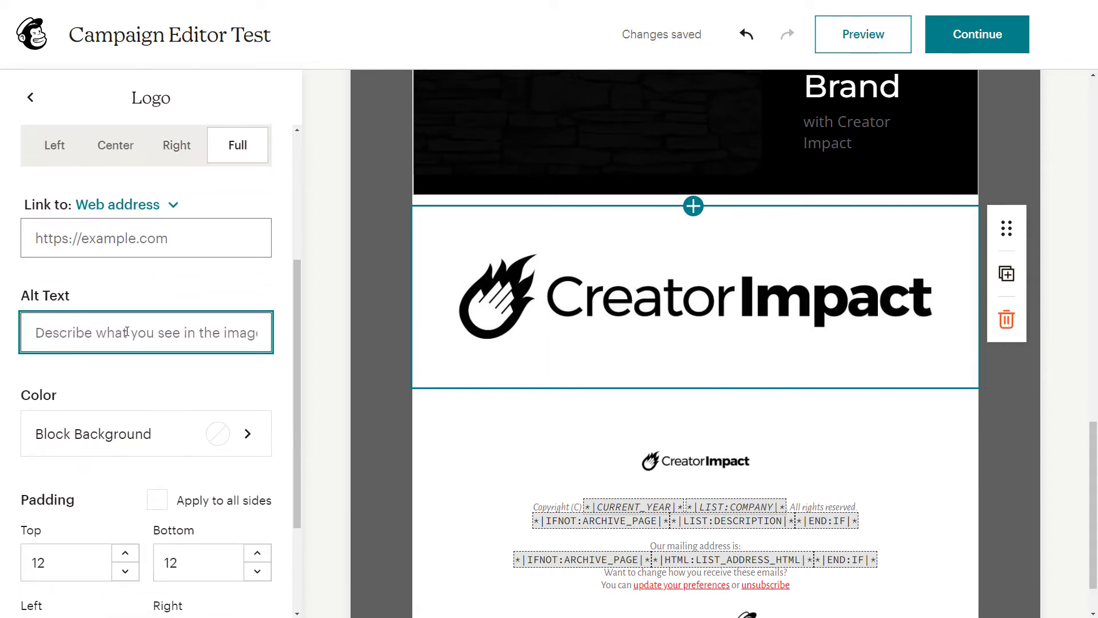
scroll(126, 344, "down", 3)
scroll(99, 576, "up", 7)
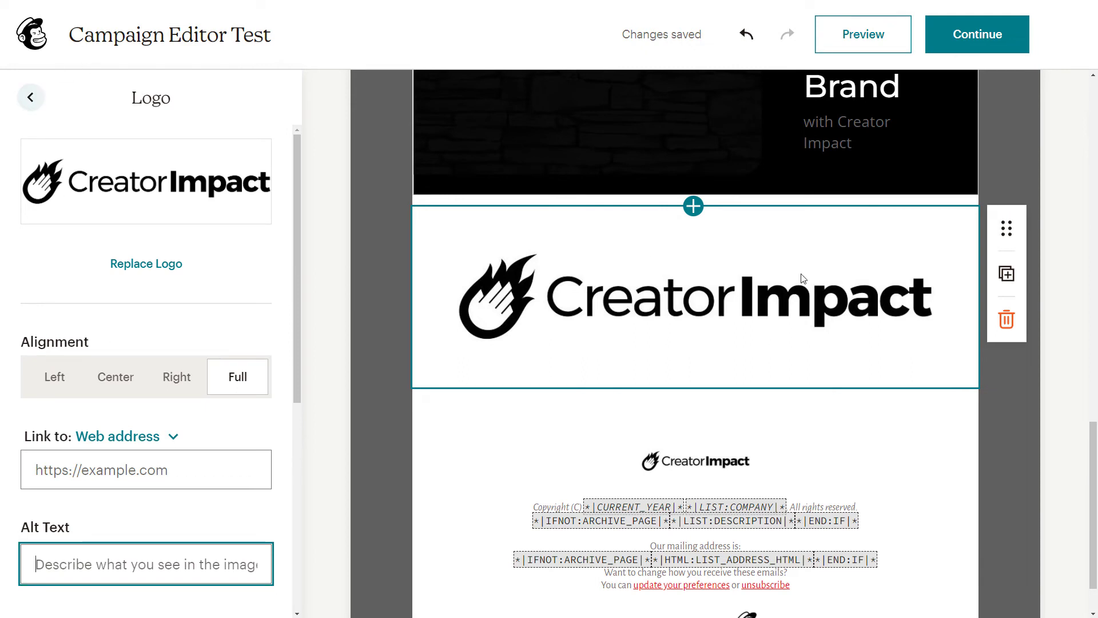
left_click(30, 97)
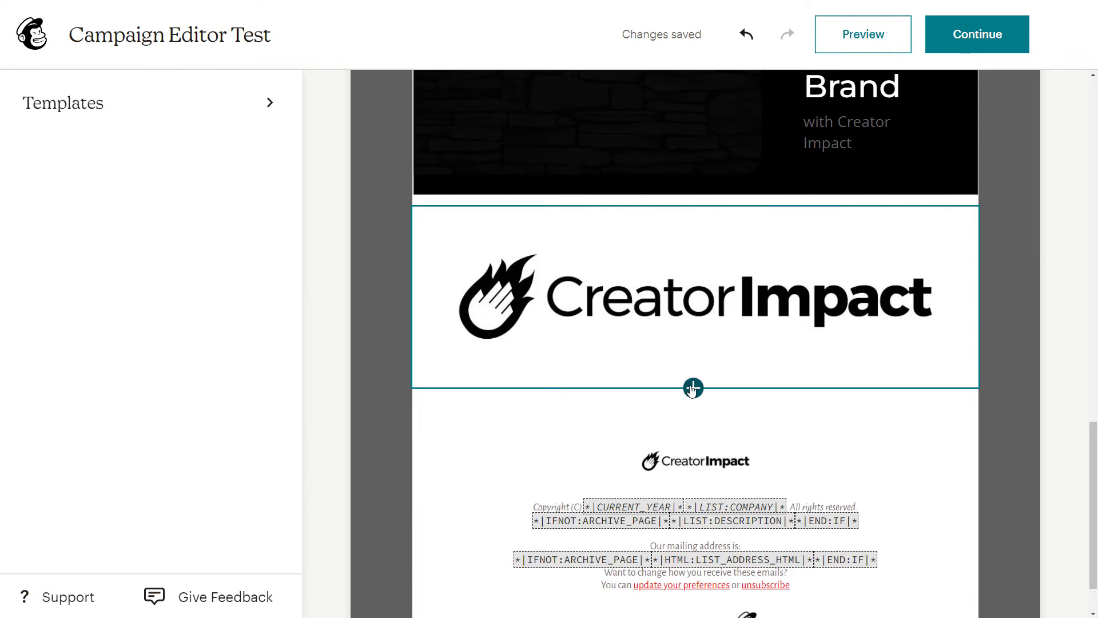
- Add a Button block between the grey paragraph section and the "Grow Your Brand." banner
left_click(692, 388)
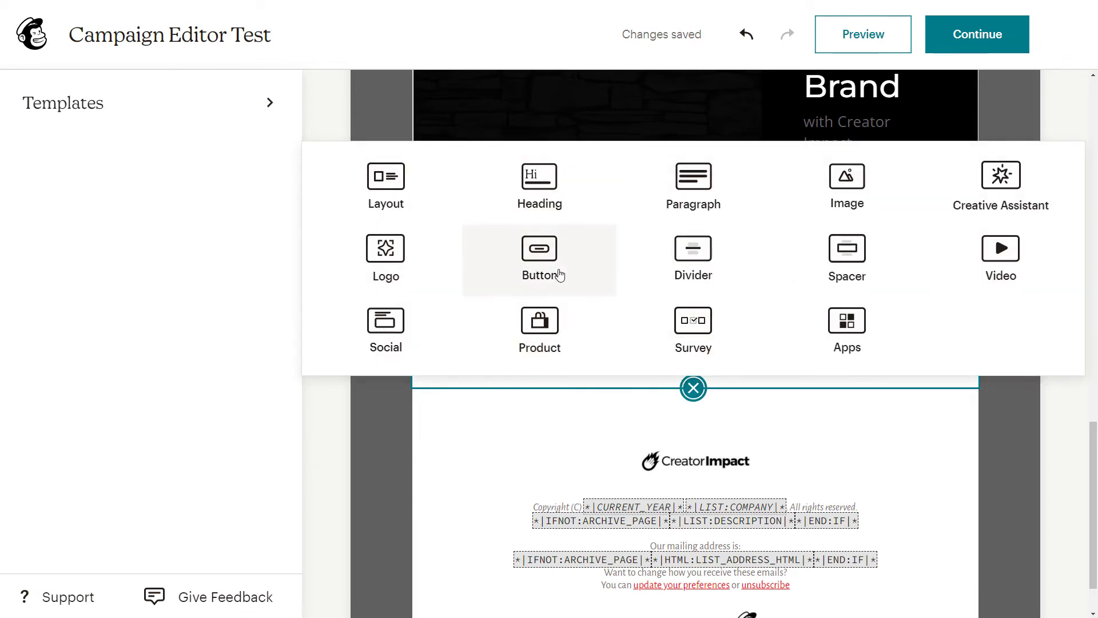
left_click(812, 420)
scroll(809, 421, "up", 10)
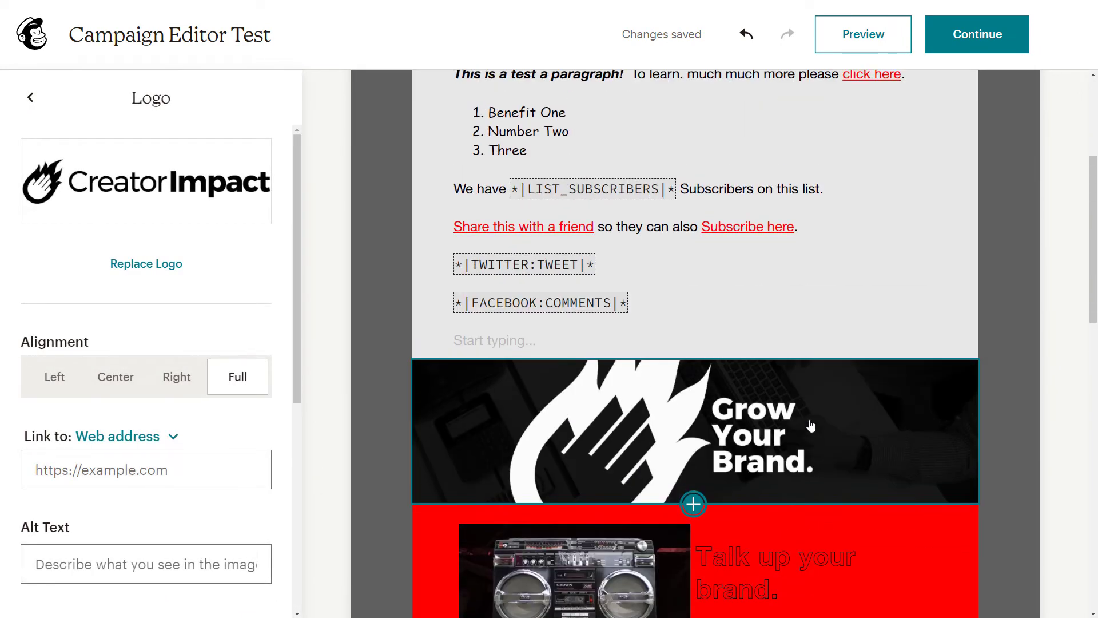
left_click(693, 398)
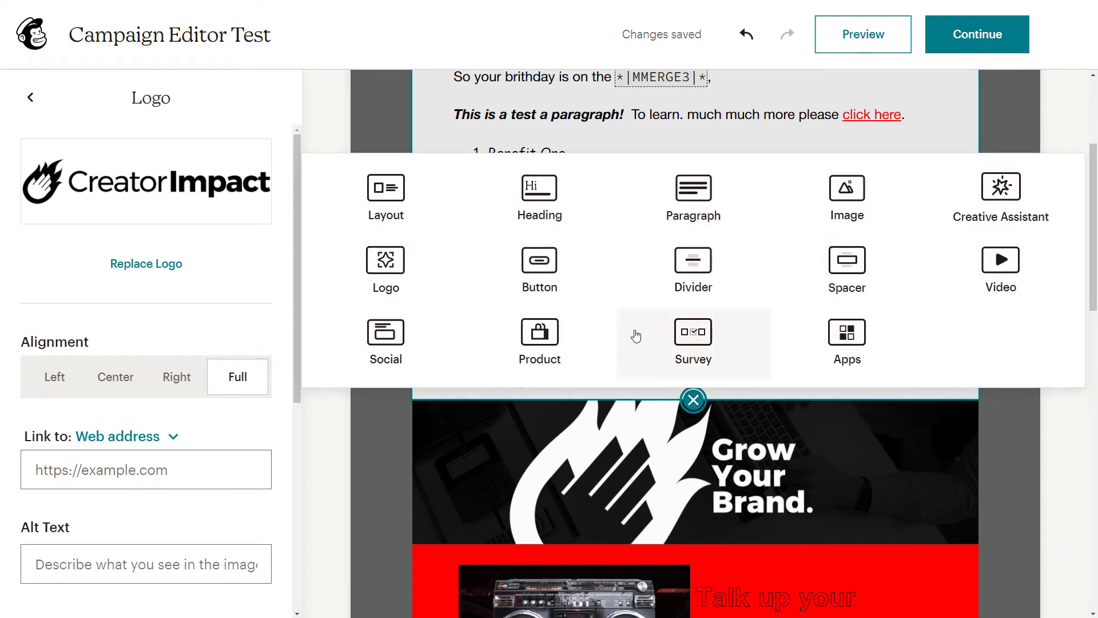
left_click(540, 269)
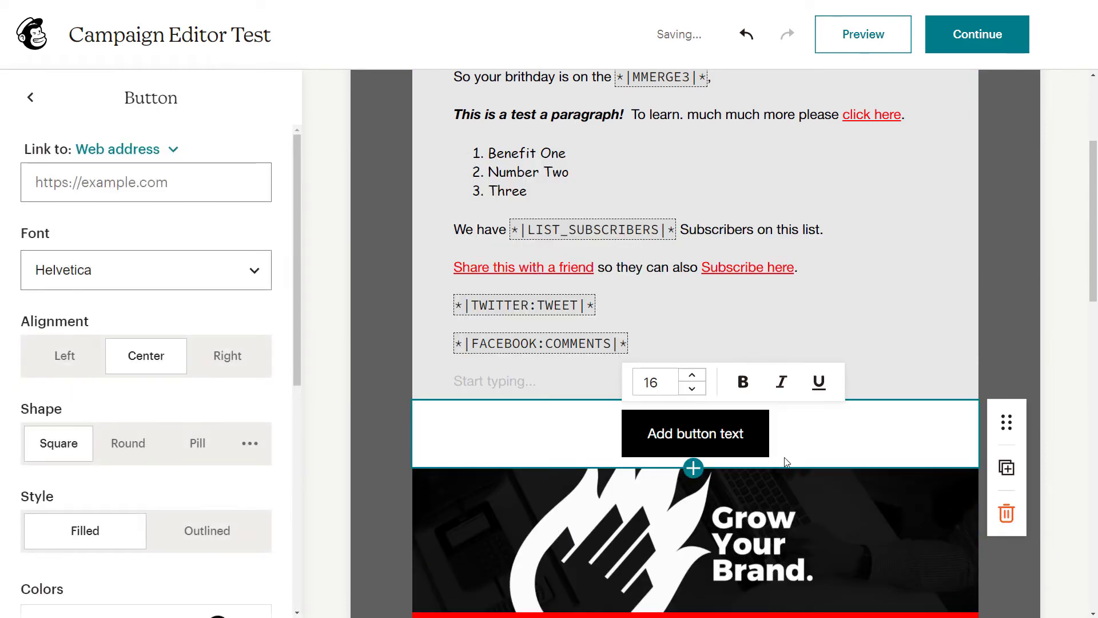
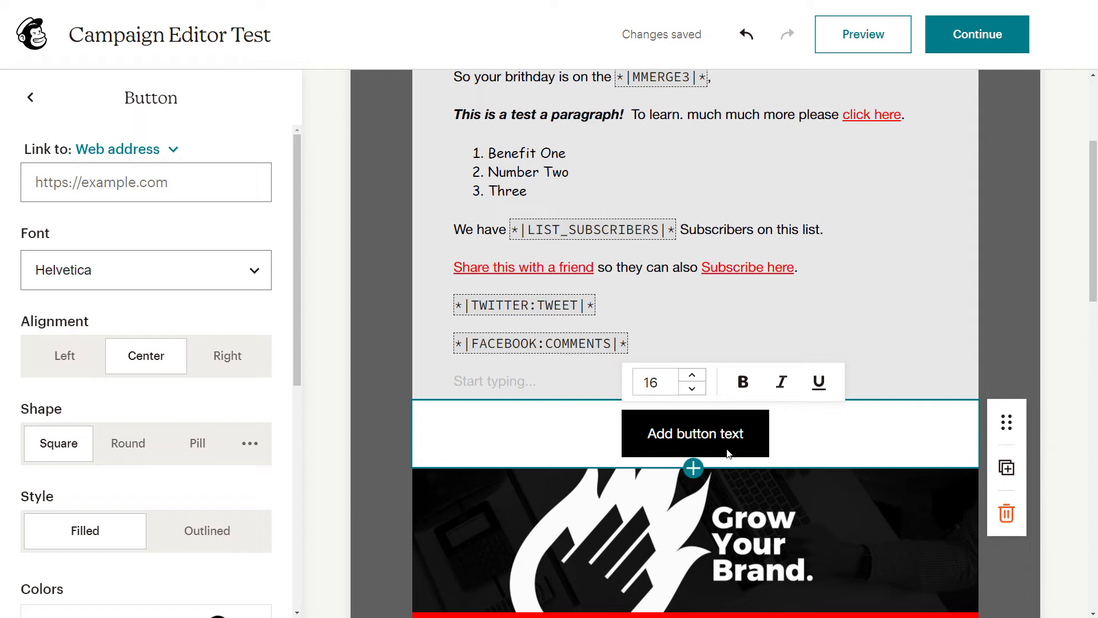
left_click(120, 181)
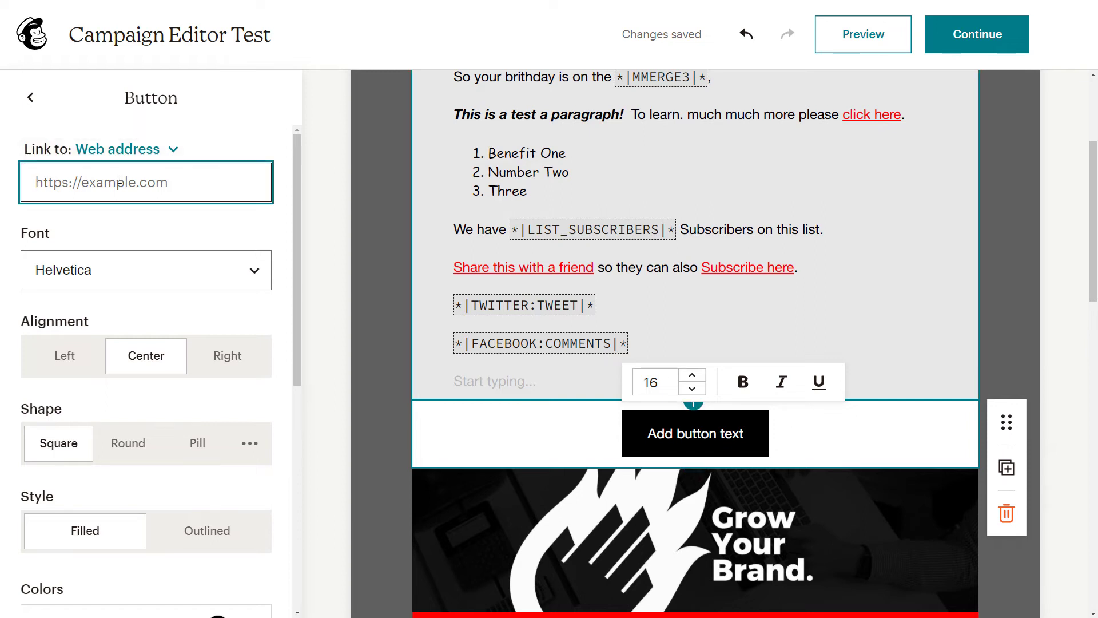
type("https://")
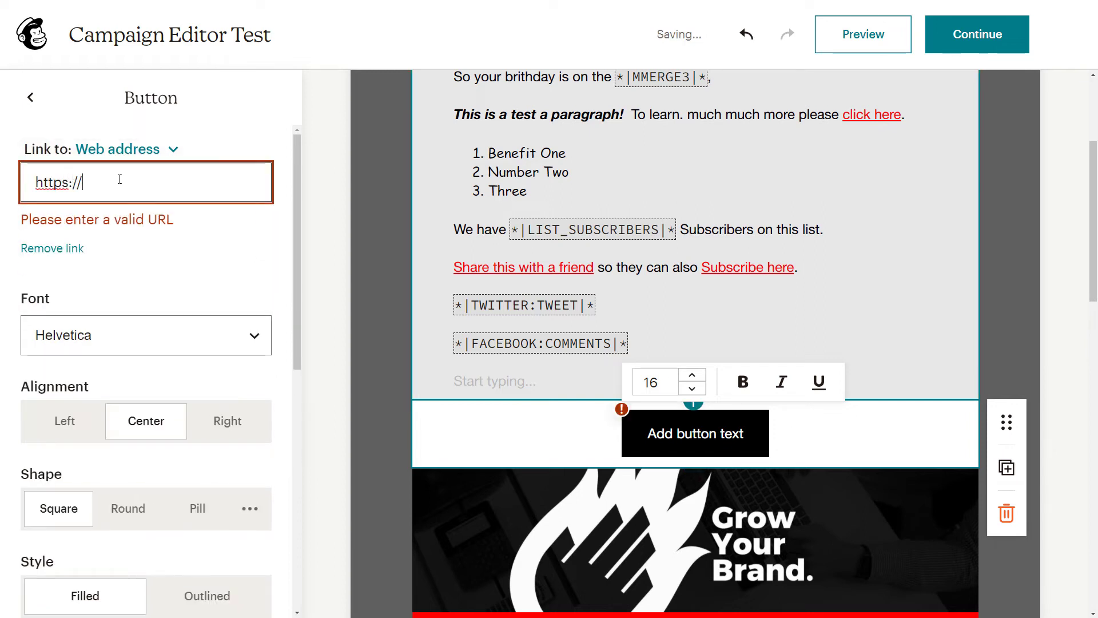
type("www.goog")
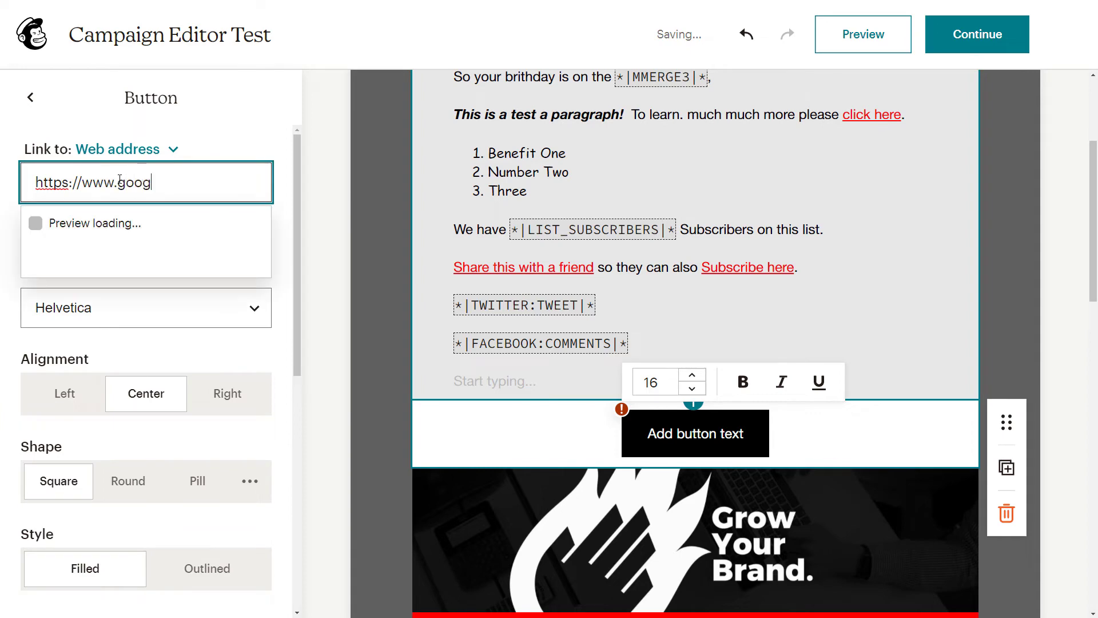
type("le.com/")
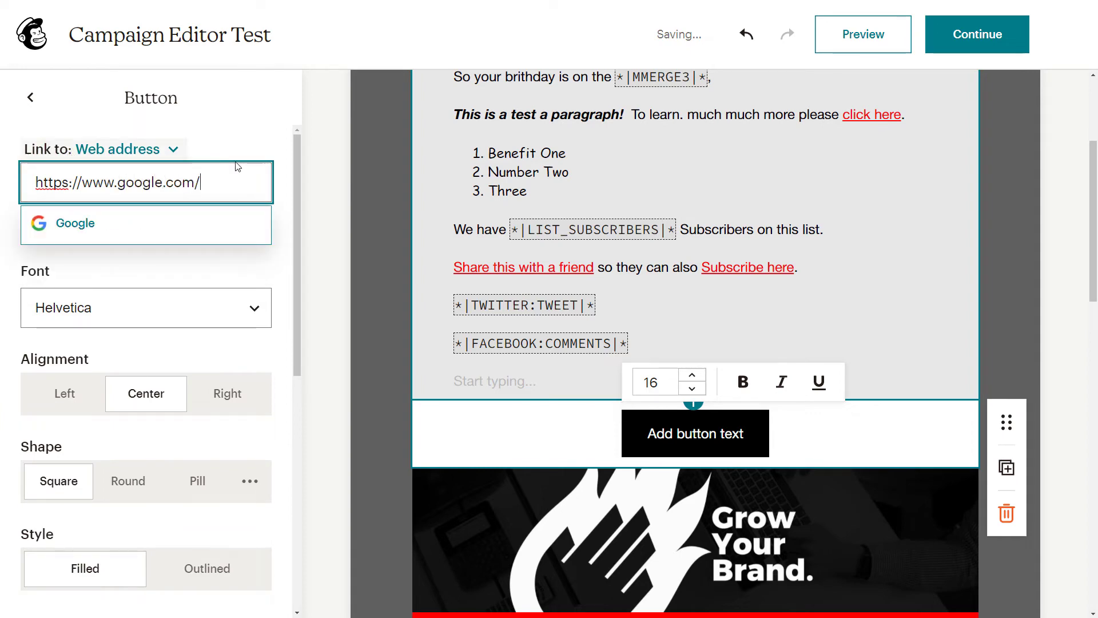
left_click(255, 221)
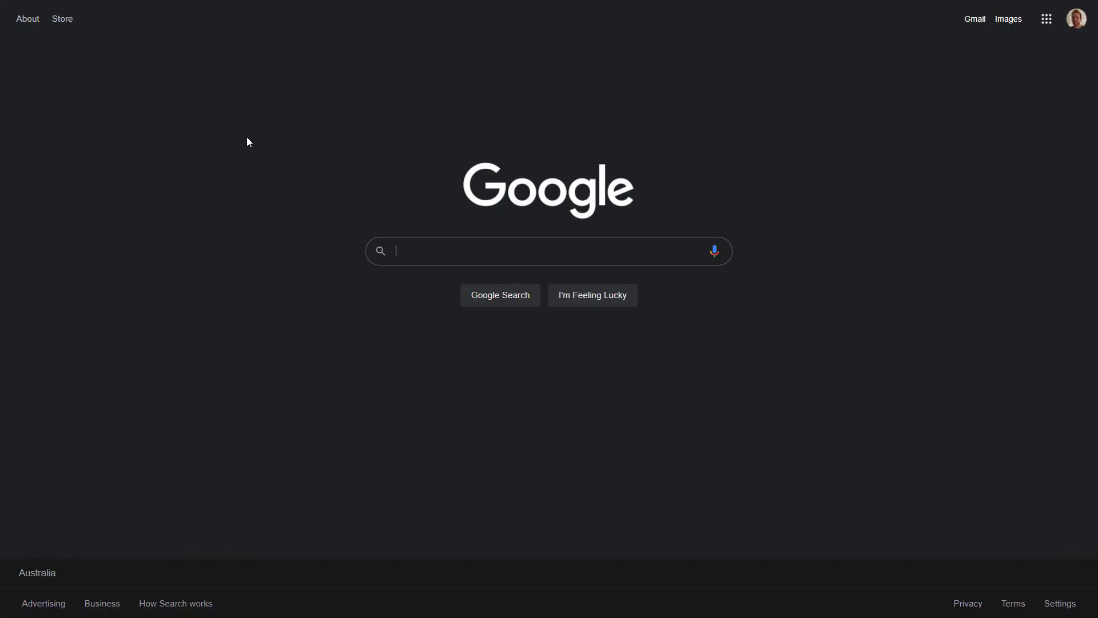
key("ctrl+w")
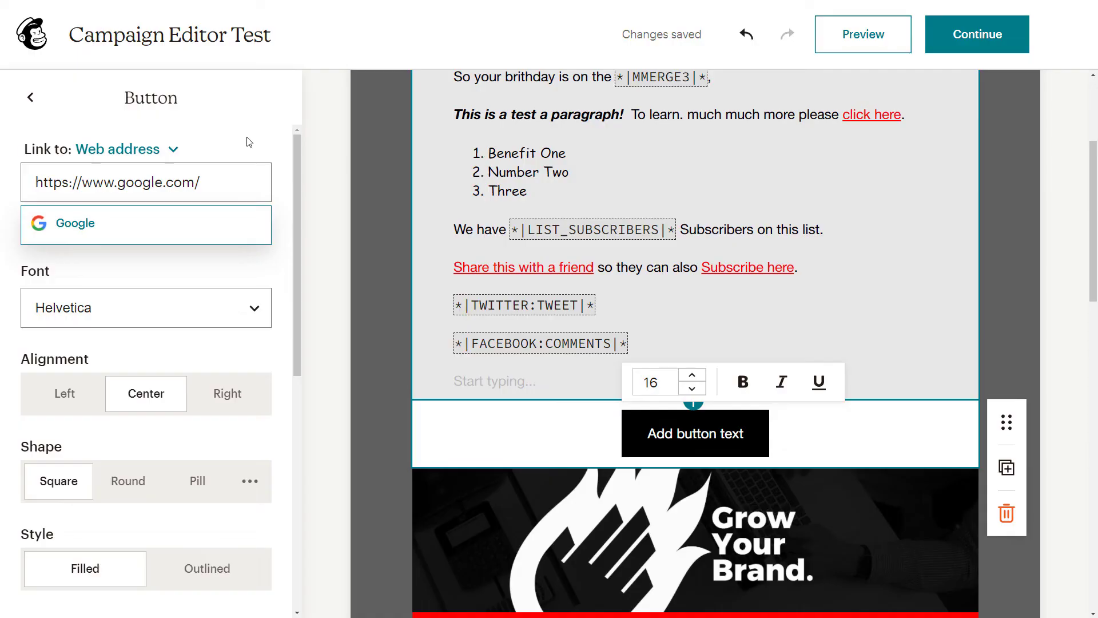
- Set the new button's font to Playfair Display
left_click(84, 307)
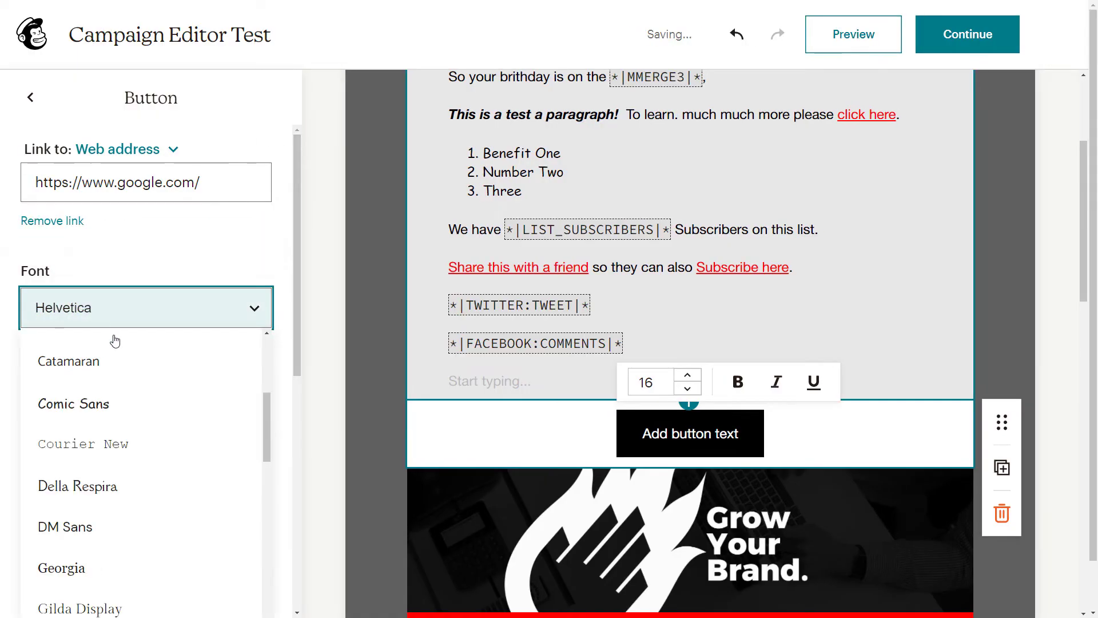
scroll(151, 430, "down", 10)
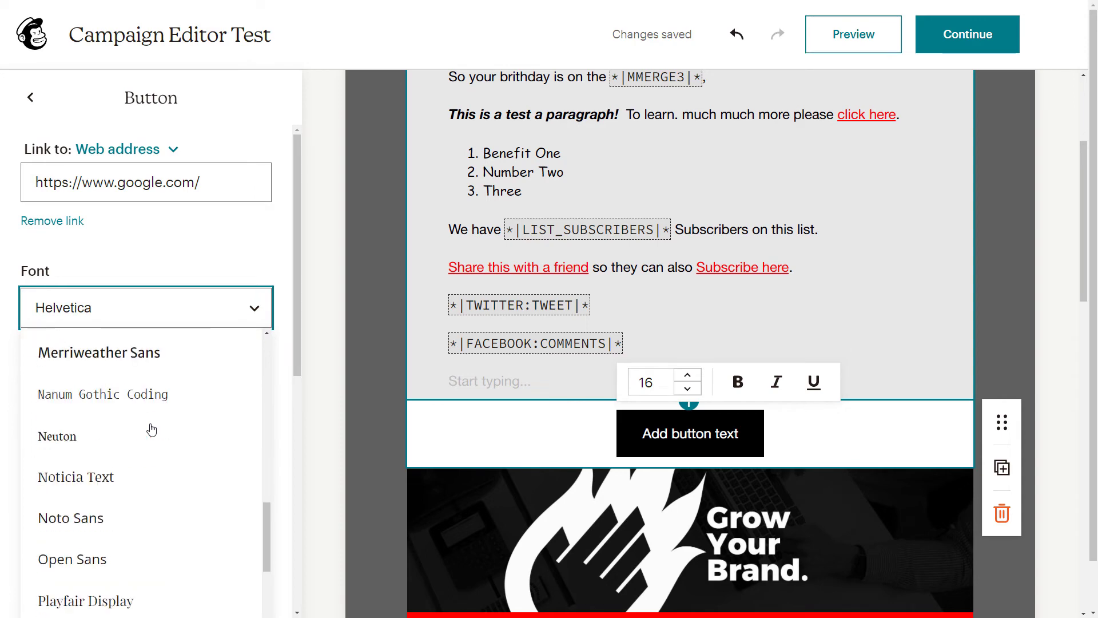
scroll(135, 383, "down", 4)
left_click(132, 375)
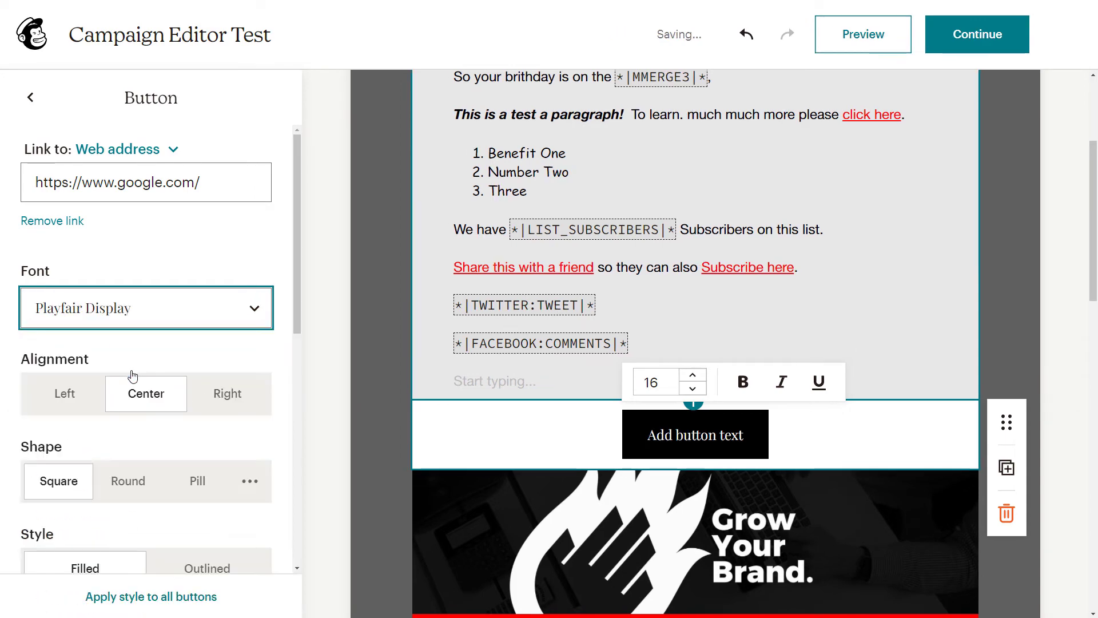
- Try the Left and Right alignments on the new button and return it to Center
left_click(84, 404)
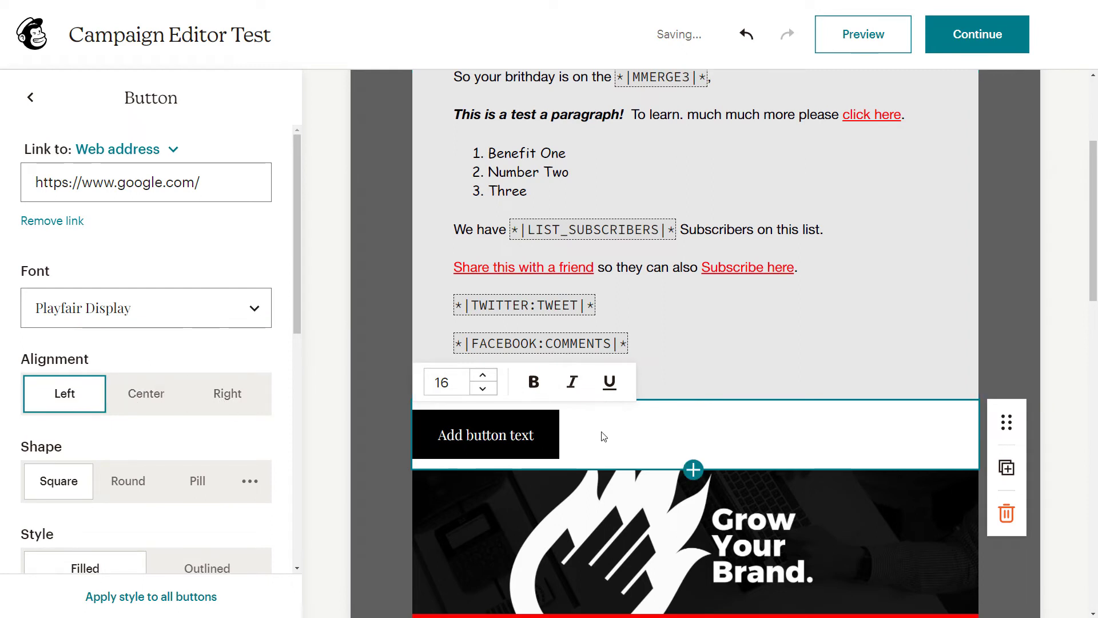
left_click(229, 399)
left_click(161, 398)
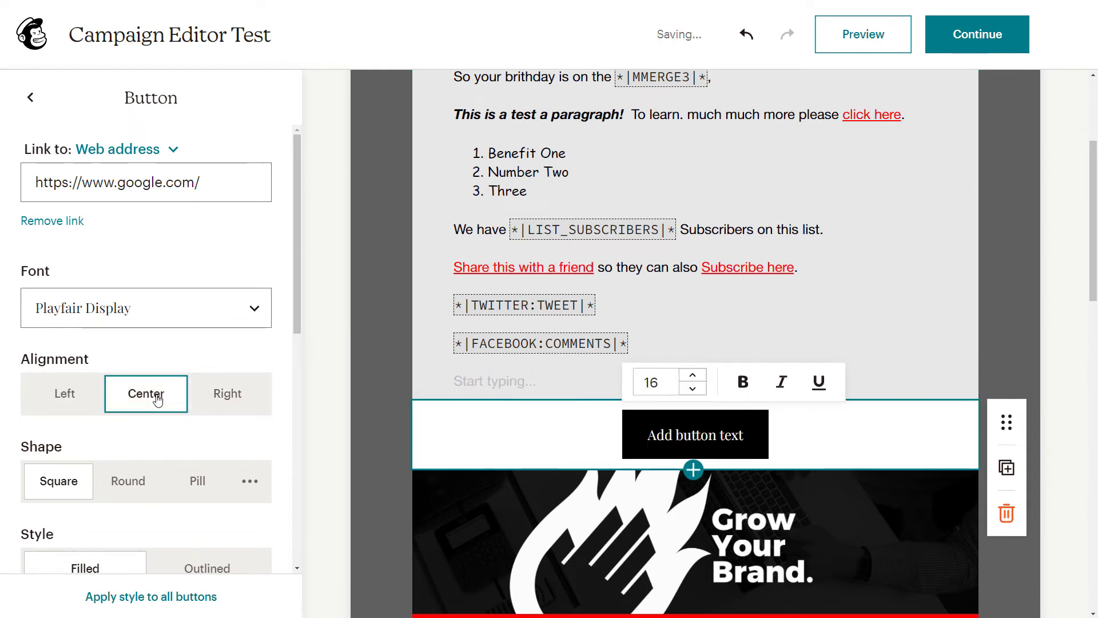
- Try the Round and Pill shapes on the button, ending on a custom corner radius of 0px
scroll(153, 401, "down", 2)
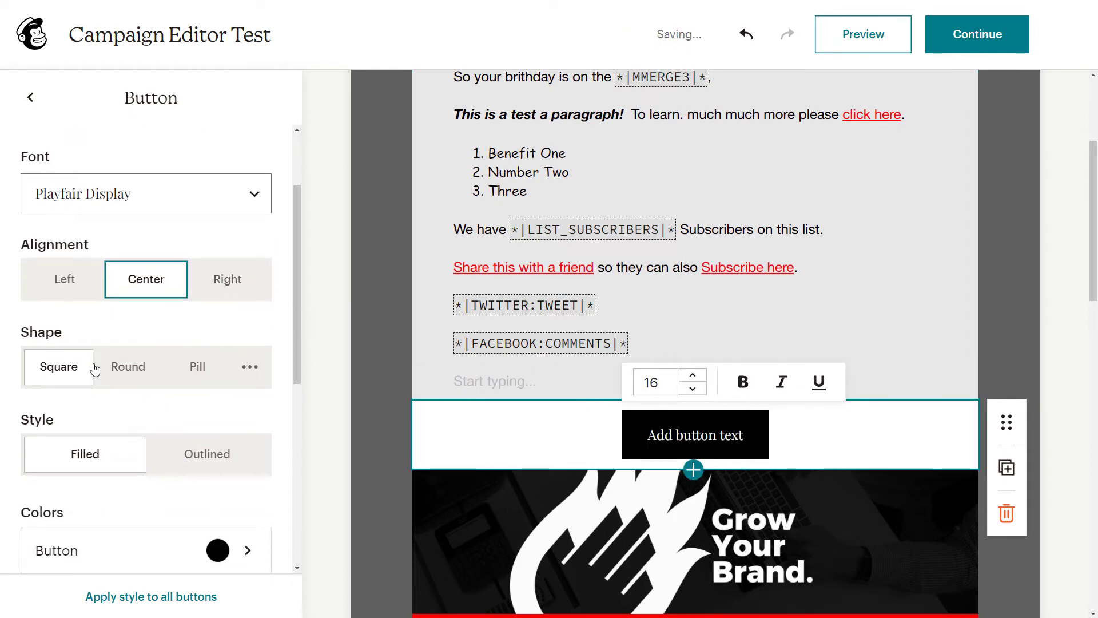
left_click(111, 372)
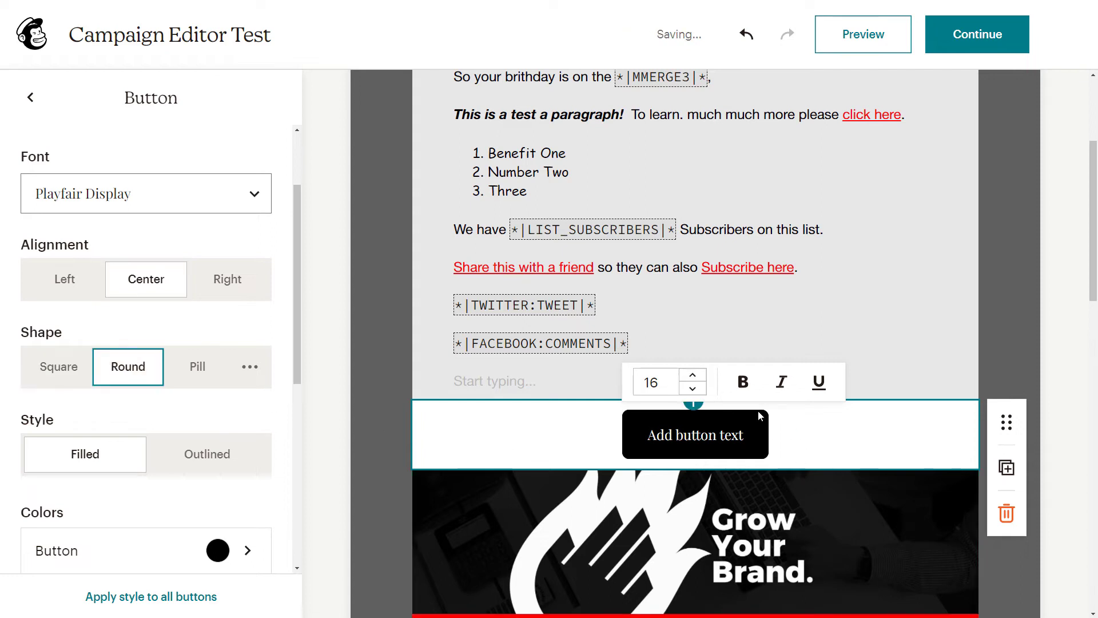
left_click(187, 367)
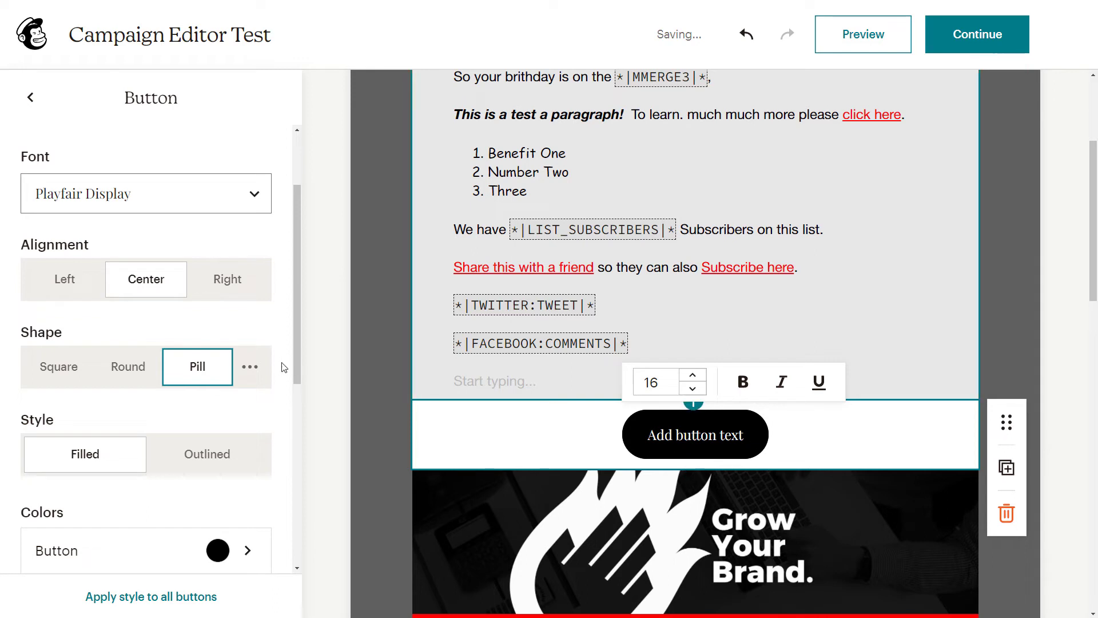
left_click(251, 368)
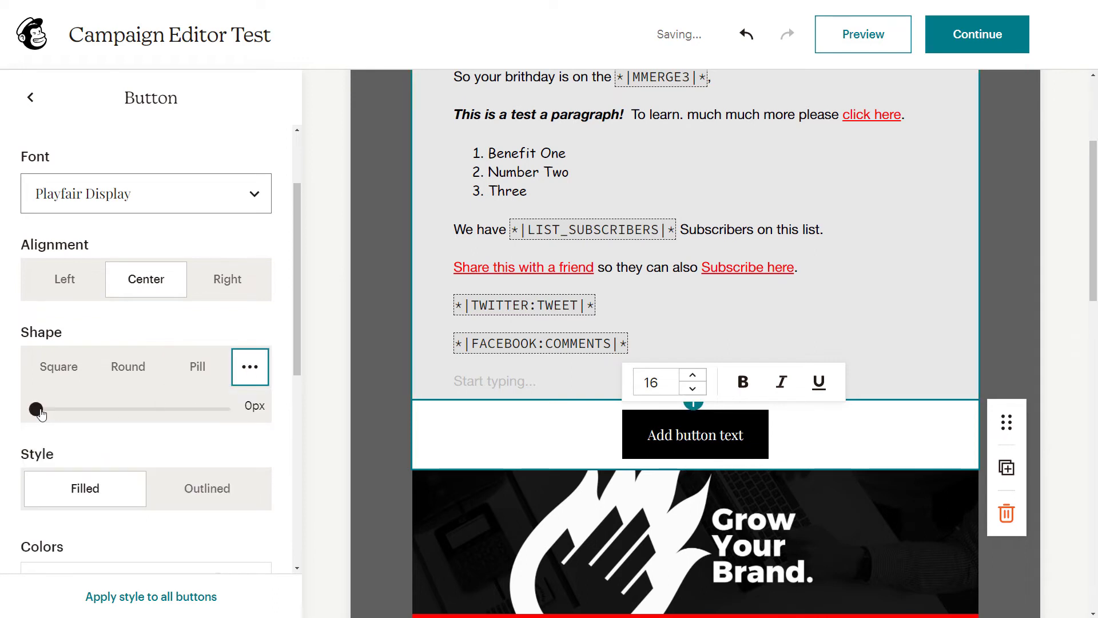
mouse_move(40, 414)
left_mouse_down()
mouse_move(159, 415)
mouse_move(34, 424)
left_mouse_up()
- Try the Outlined style on the button and return it to Filled
scroll(71, 391, "down", 2)
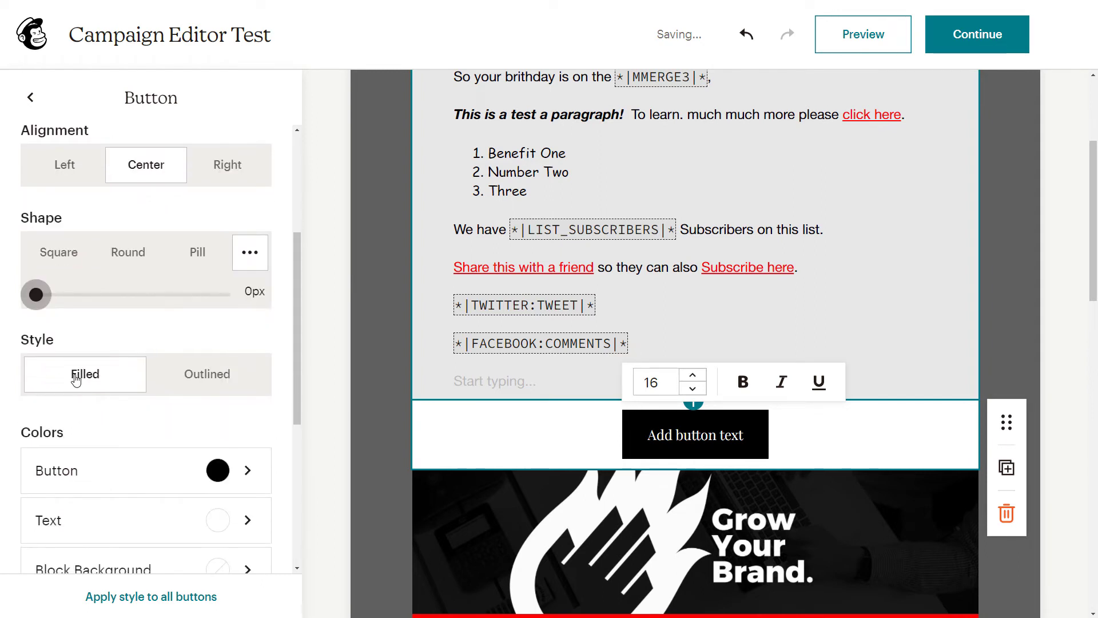
left_click(196, 378)
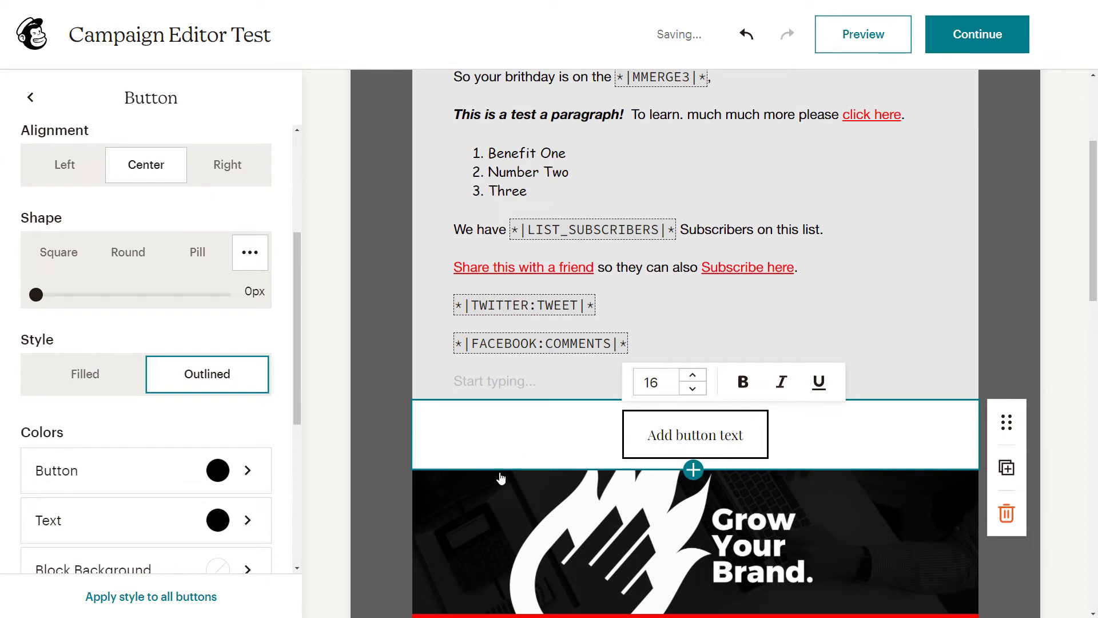
left_click(137, 375)
- Set the button's fill colour to red (#FF0000)
scroll(111, 372, "down", 2)
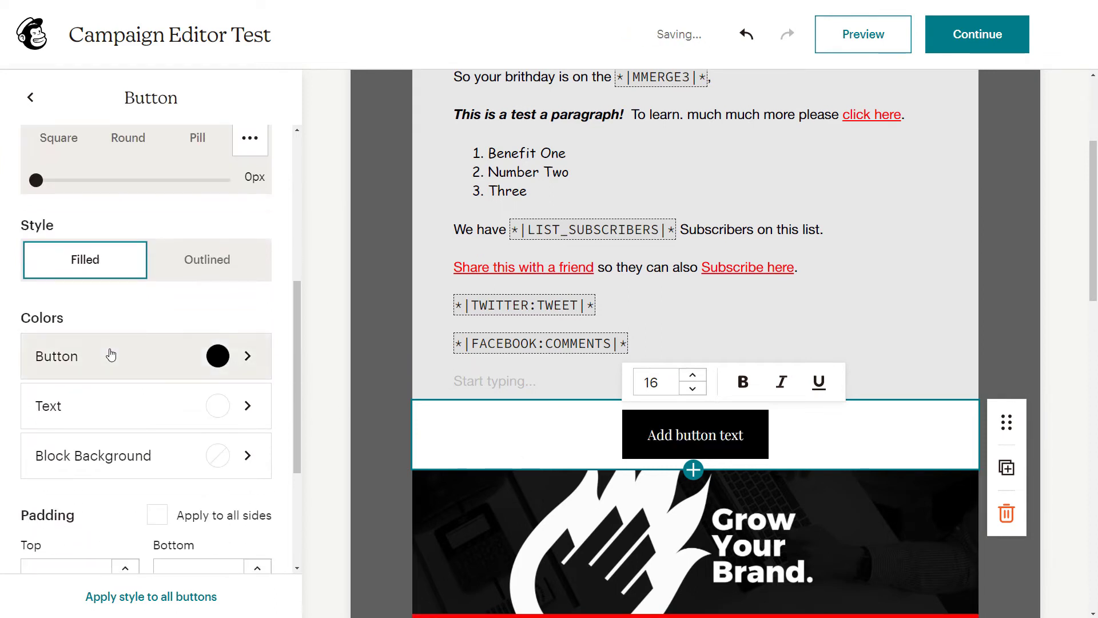
left_click(111, 355)
left_click_drag(160, 257, 319, 78)
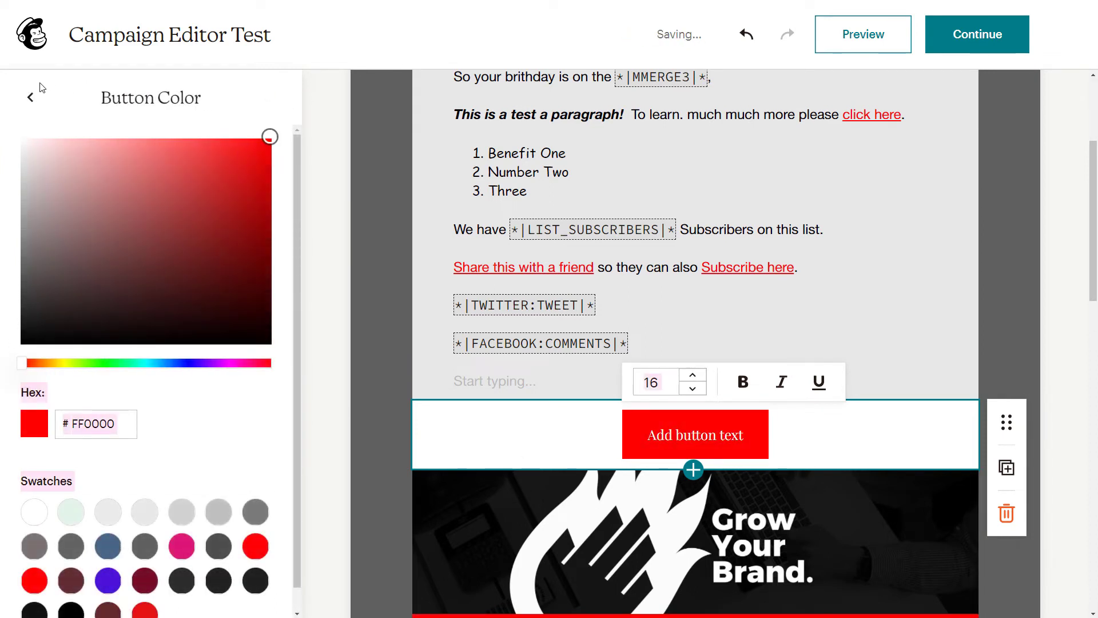
scroll(19, 301, "down", 1)
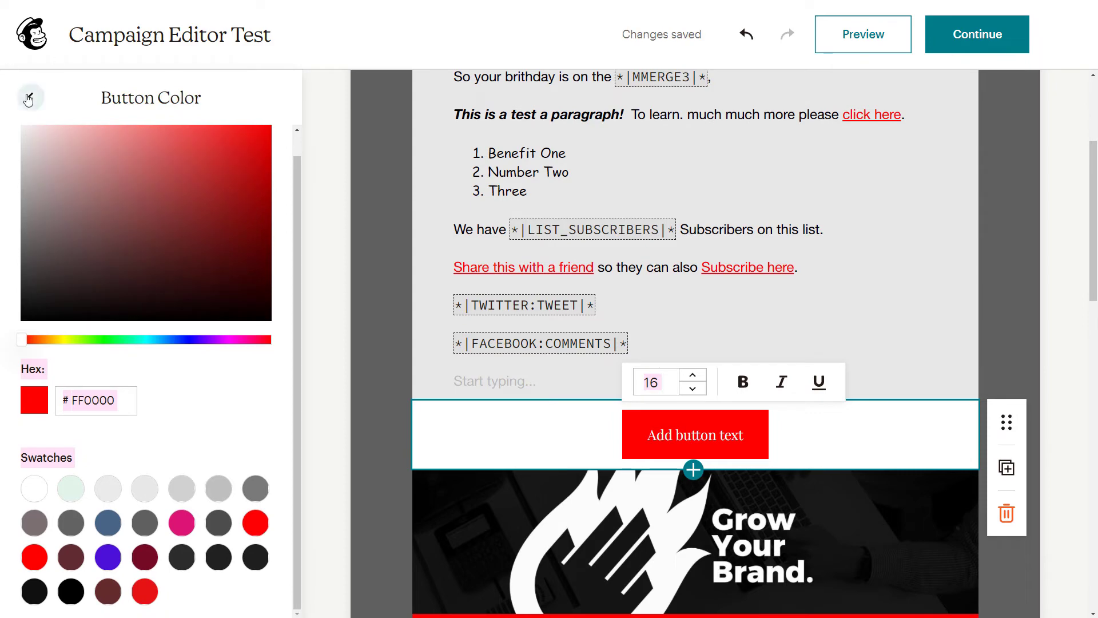
left_click(28, 100)
- Set the button's text colour to yellow (#FFF500)
scroll(134, 349, "down", 3)
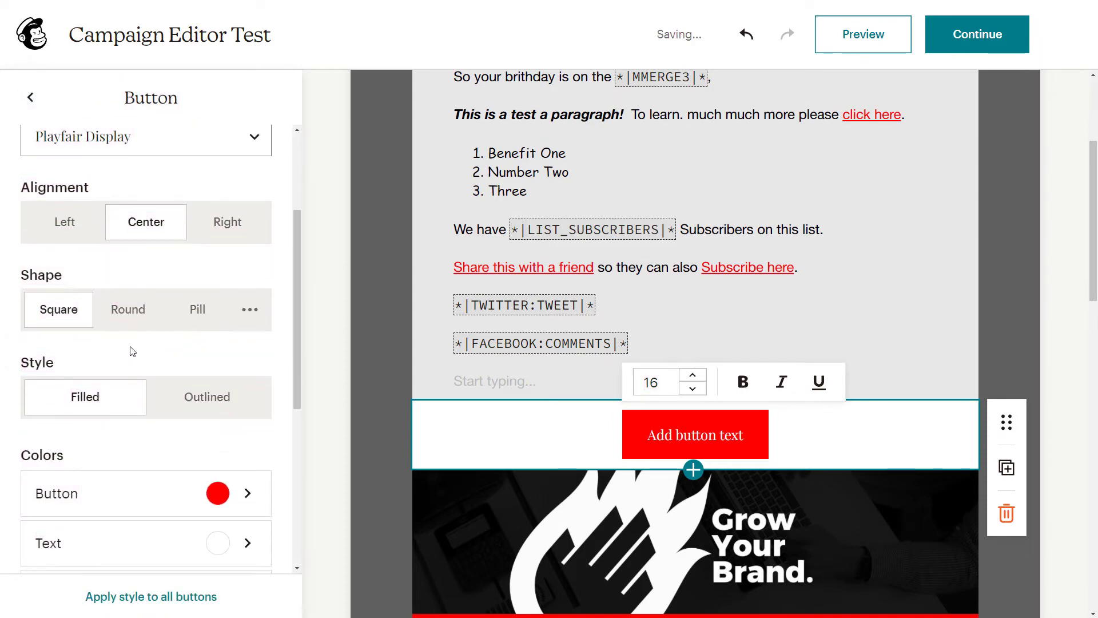
scroll(129, 352, "down", 4)
left_click(118, 320)
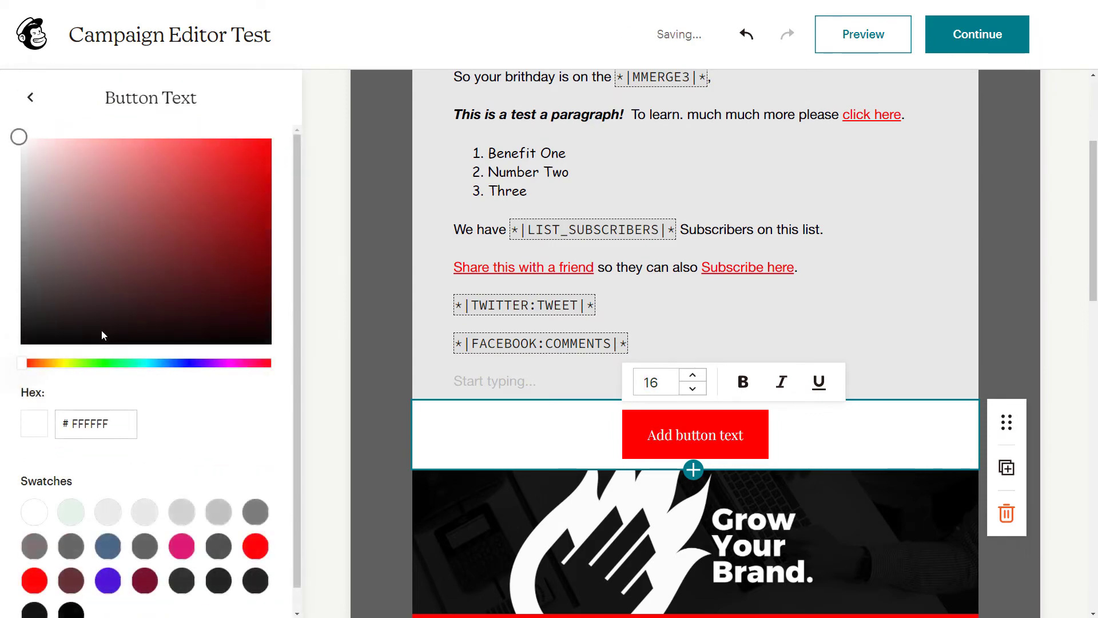
left_click(61, 362)
left_click(270, 138)
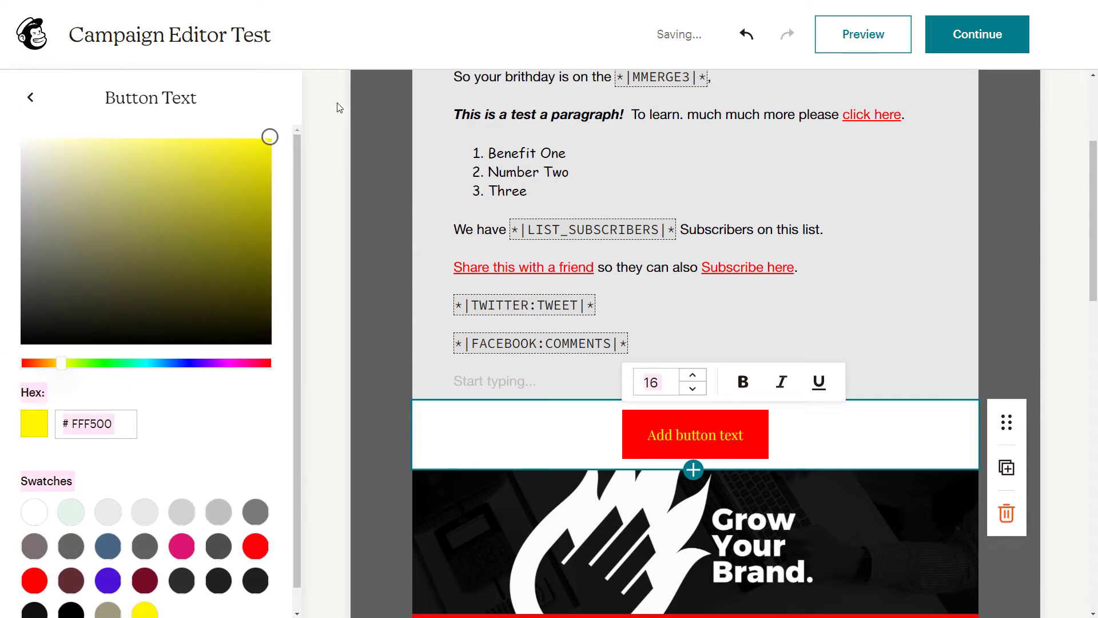
left_click(30, 100)
- Set the button's text colour to white (#FFFFFF)
scroll(159, 368, "down", 3)
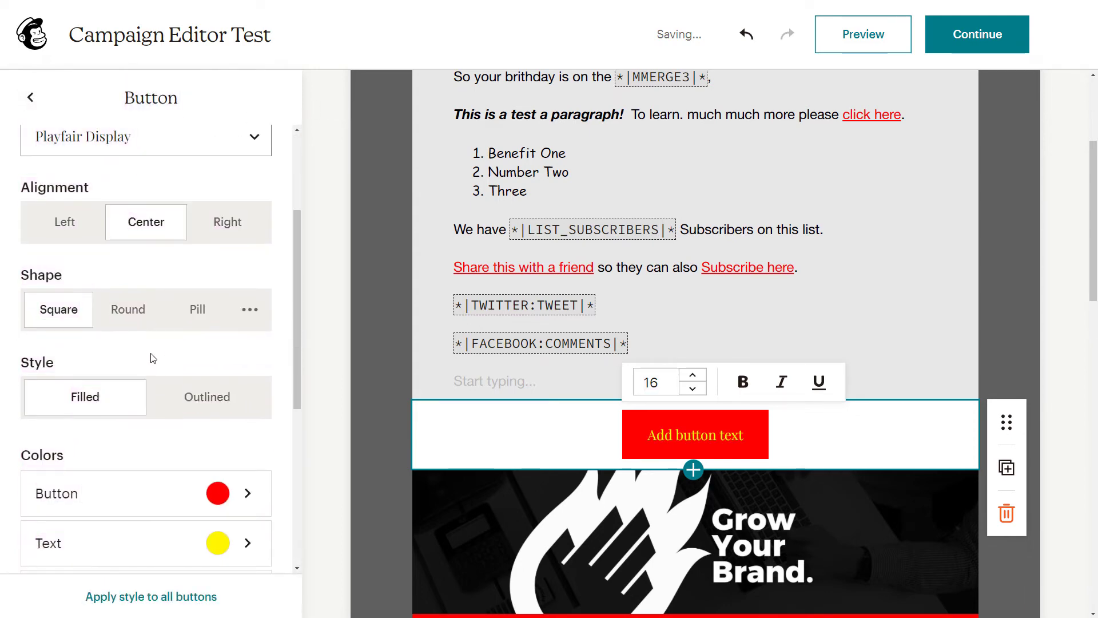
scroll(154, 359, "down", 2)
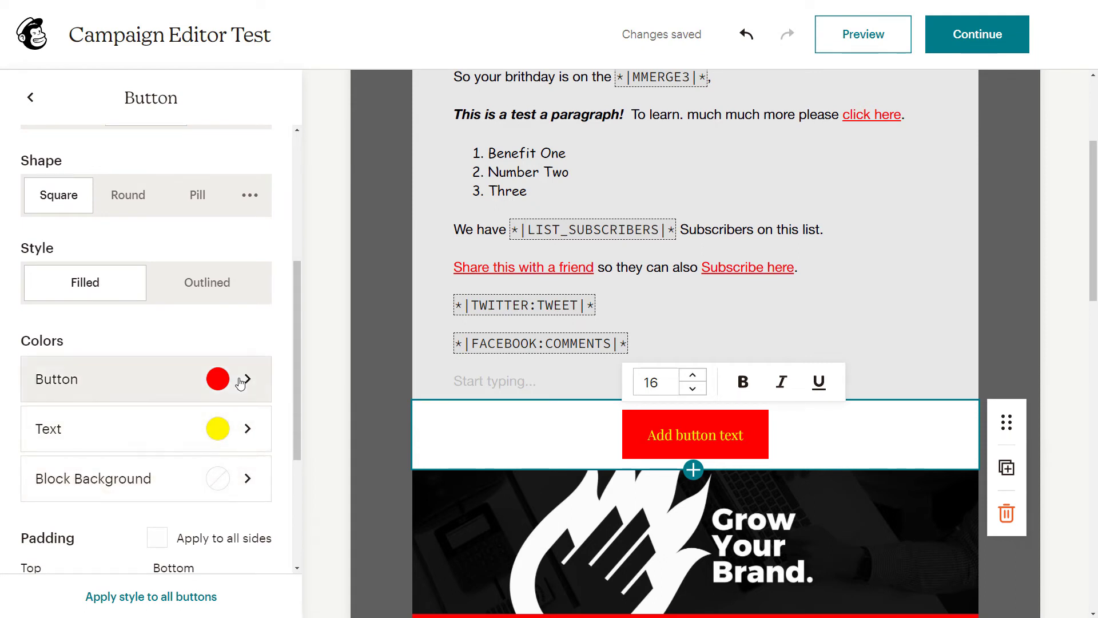
left_click(245, 432)
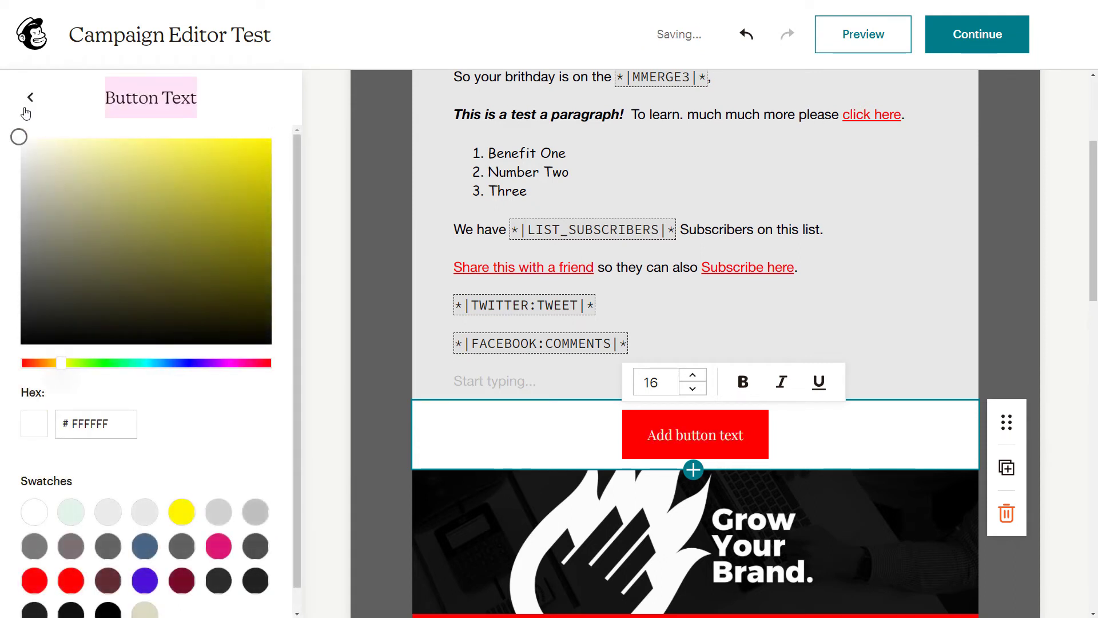
left_click(31, 98)
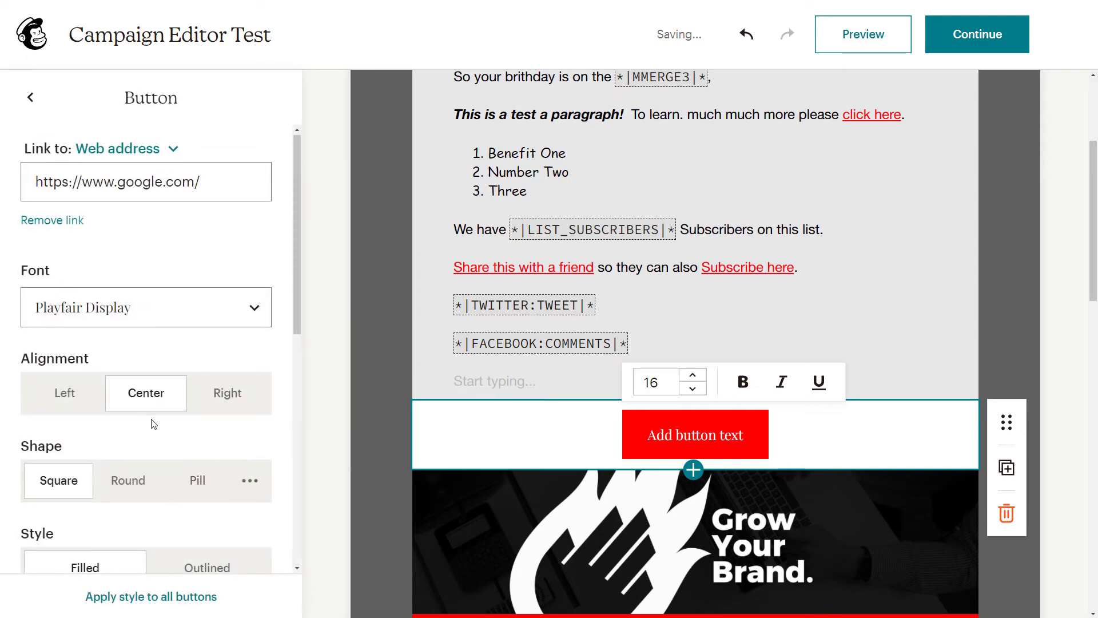
- Set the button's fill colour to a medium grey
scroll(98, 458, "down", 2)
scroll(98, 457, "down", 2)
left_click(174, 439)
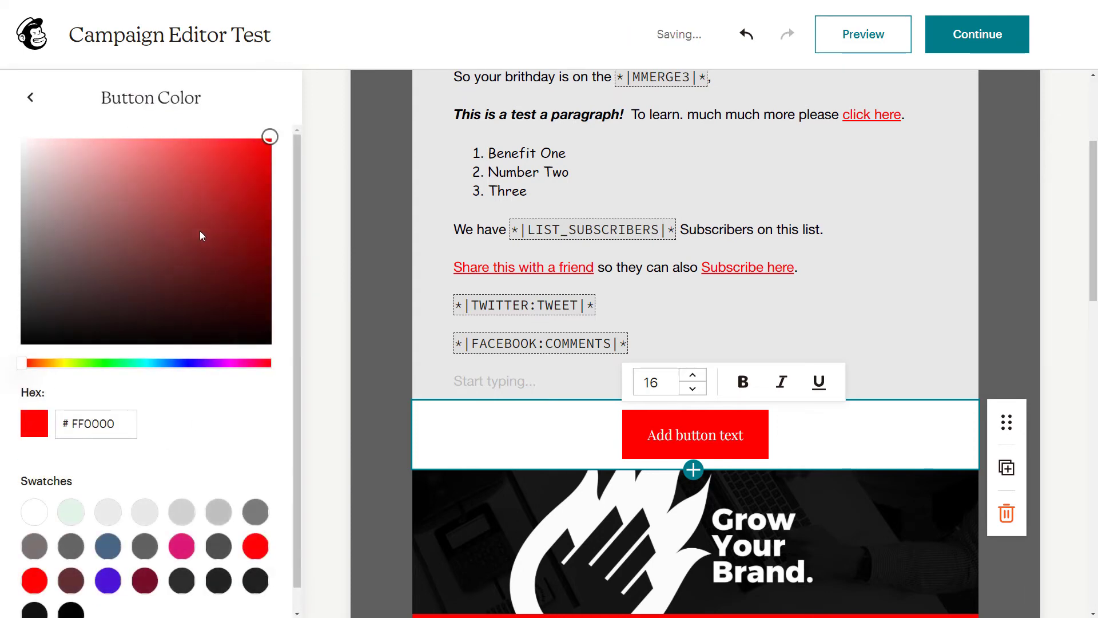
left_click(156, 247)
left_click_drag(57, 298, 2, 229)
left_click(30, 97)
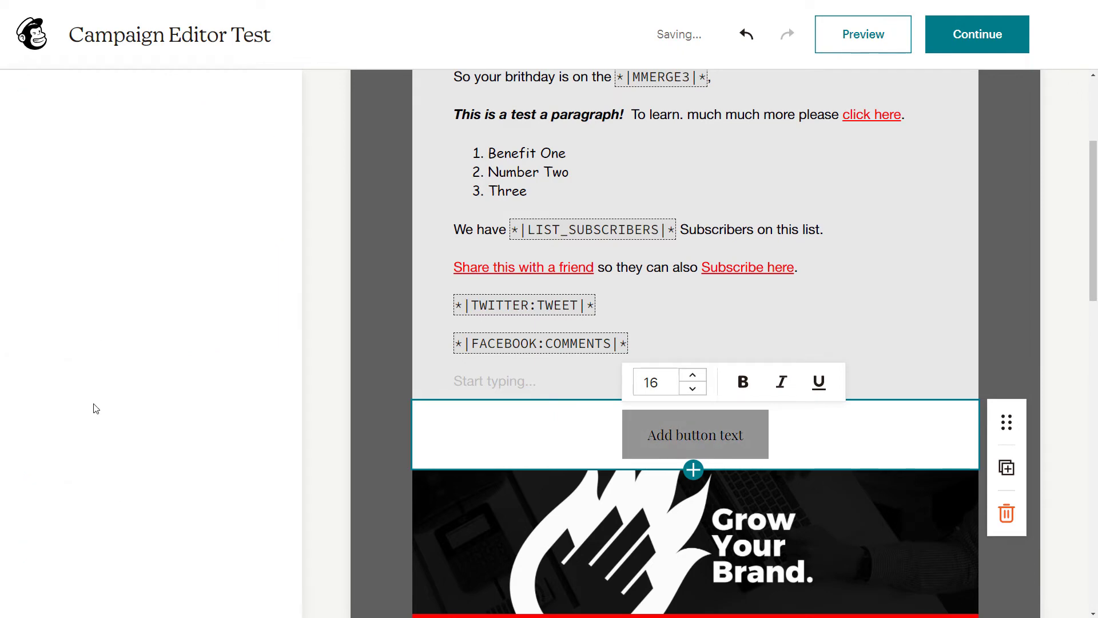
- Give the button block a very dark grey background, after trying red (#FF0000)
scroll(110, 448, "down", 4)
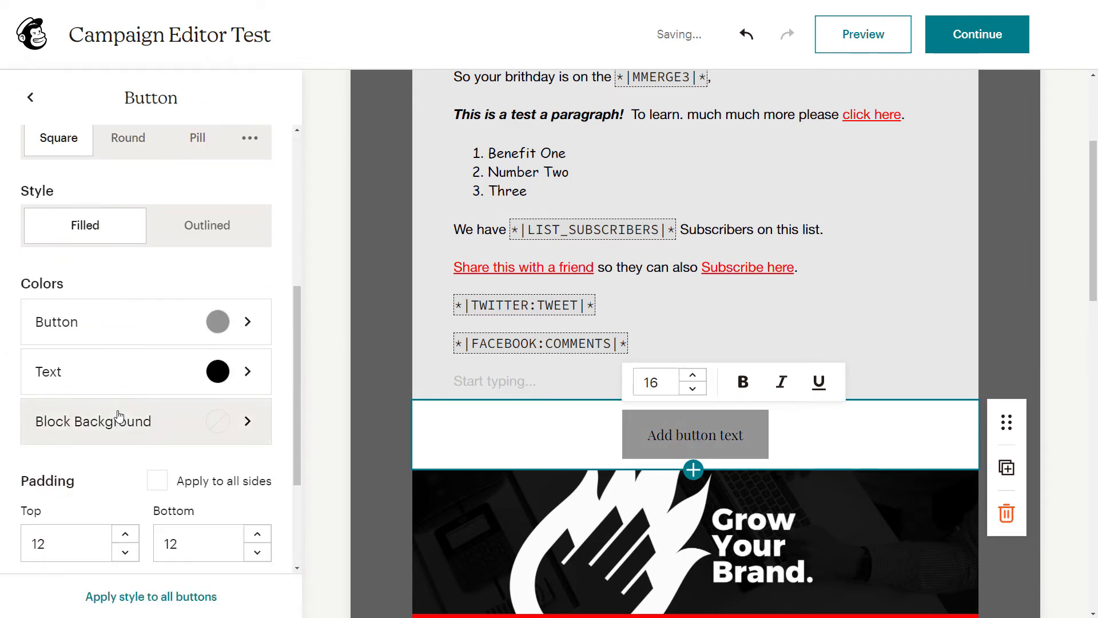
left_click(120, 421)
left_click(240, 205)
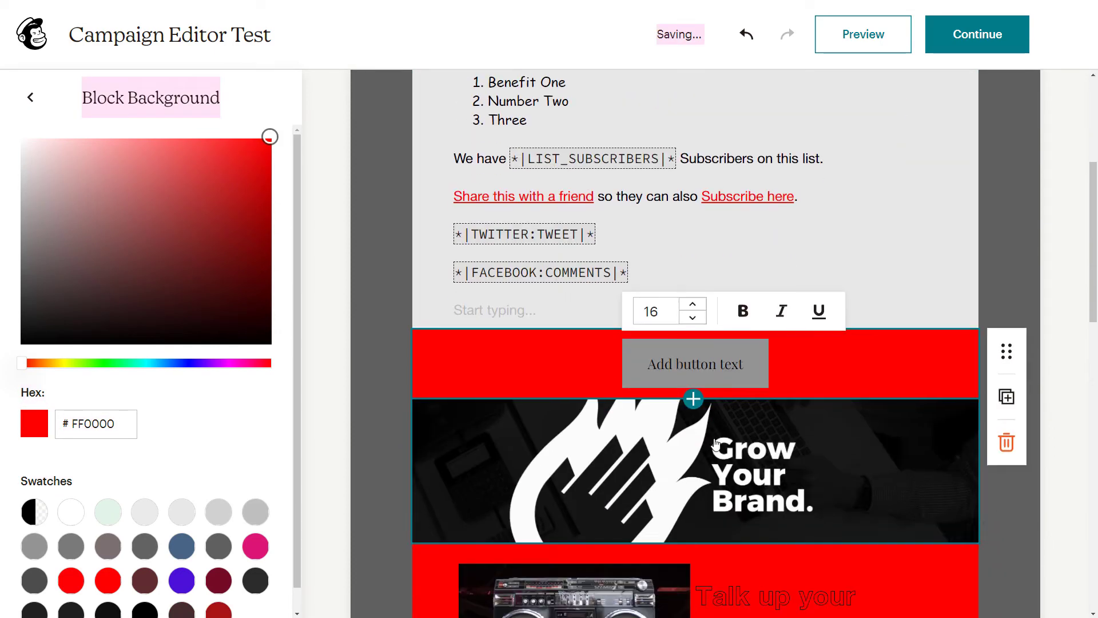
left_click(142, 224)
left_click_drag(87, 239, 1, 323)
left_click(32, 98)
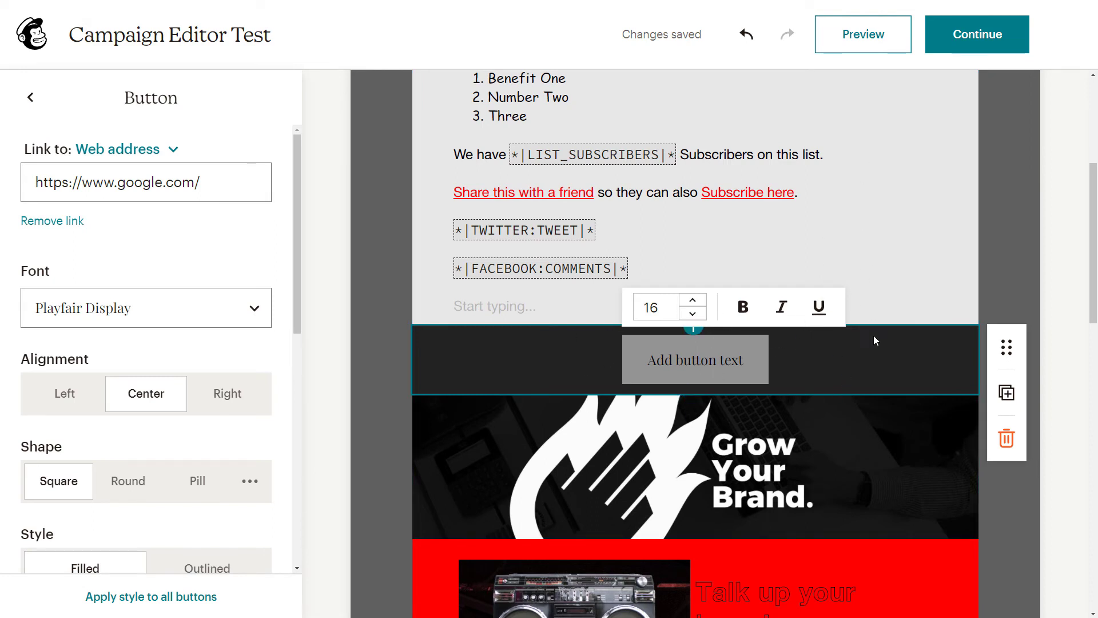
- Set the button block's top padding to 19
scroll(161, 304, "down", 2)
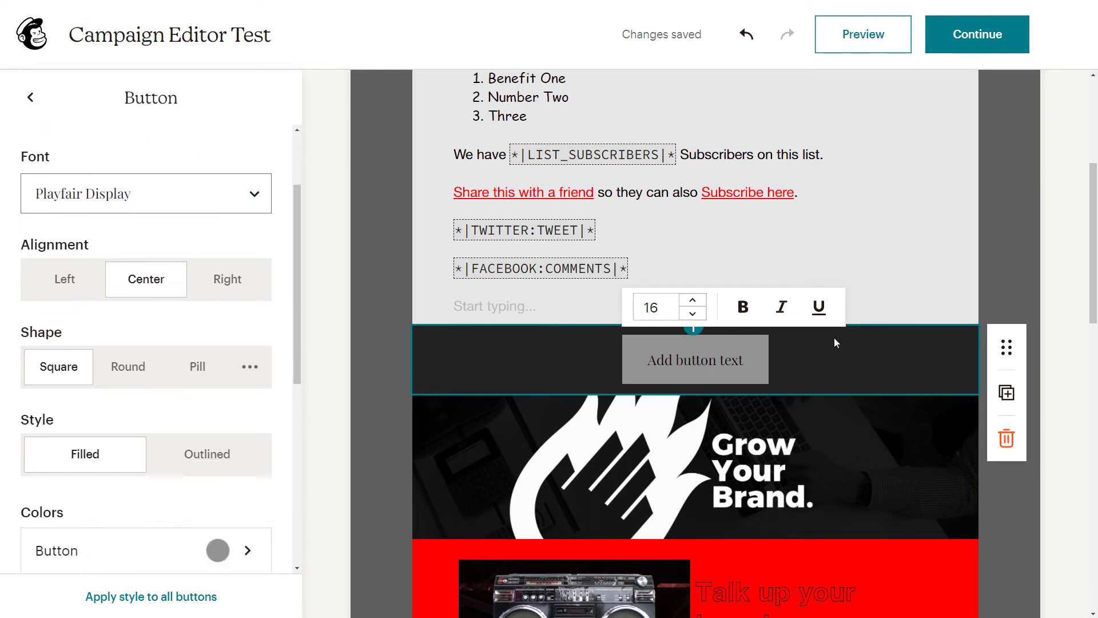
scroll(101, 289, "down", 7)
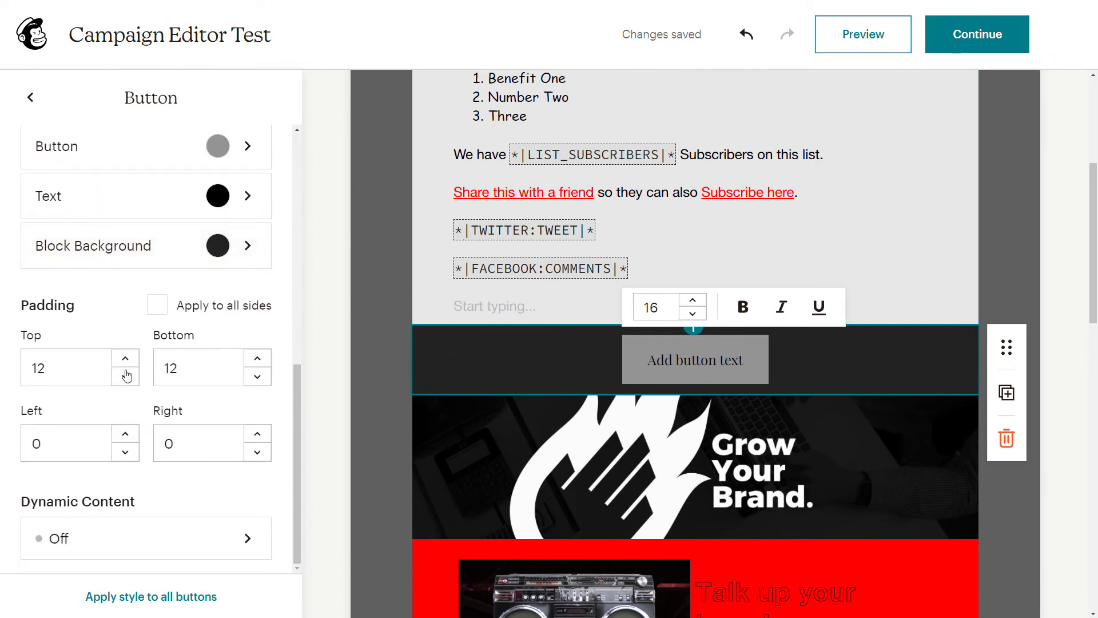
left_click(125, 359)
left_click(125, 359)
left_click(125, 359)
left_click(126, 359)
left_click(125, 359)
left_click(125, 359)
left_click(126, 359)
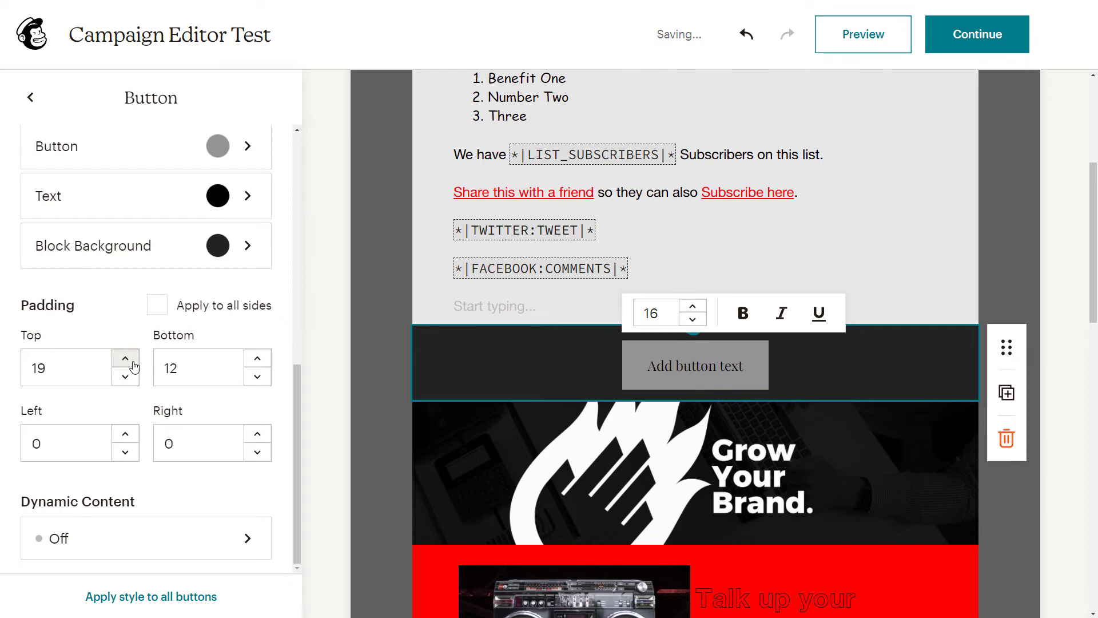
- Set the button block's bottom padding to 19
left_click(257, 360)
left_click(257, 359)
left_click(256, 359)
left_click(257, 359)
left_click(257, 359)
left_click(257, 359)
left_click(256, 360)
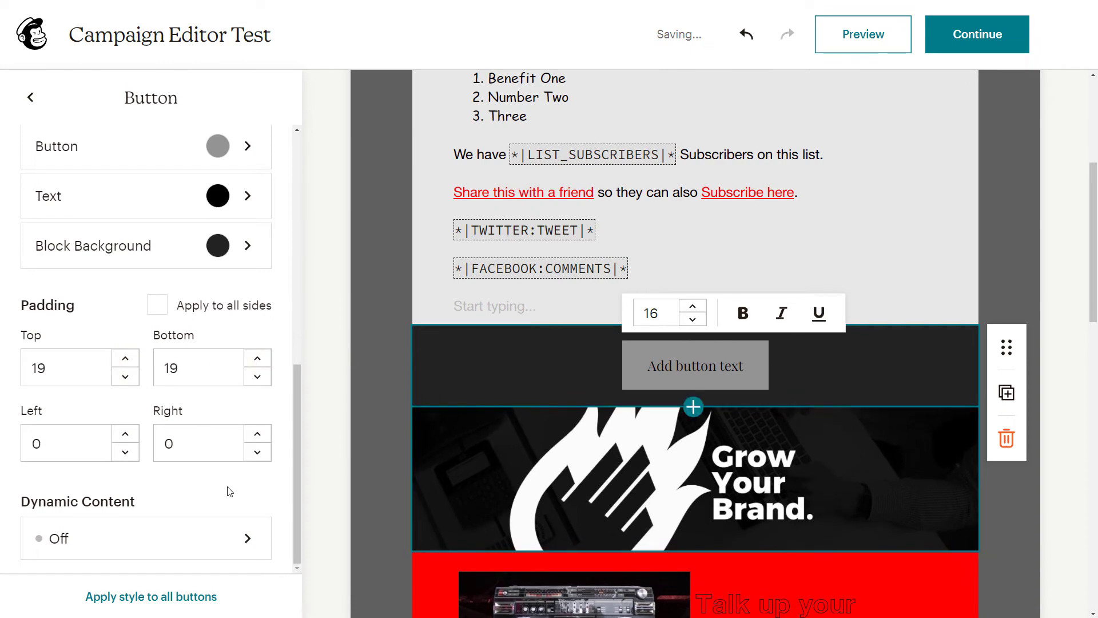
- Set the button's text size to 22 and make it bold
scroll(229, 492, "up", 9)
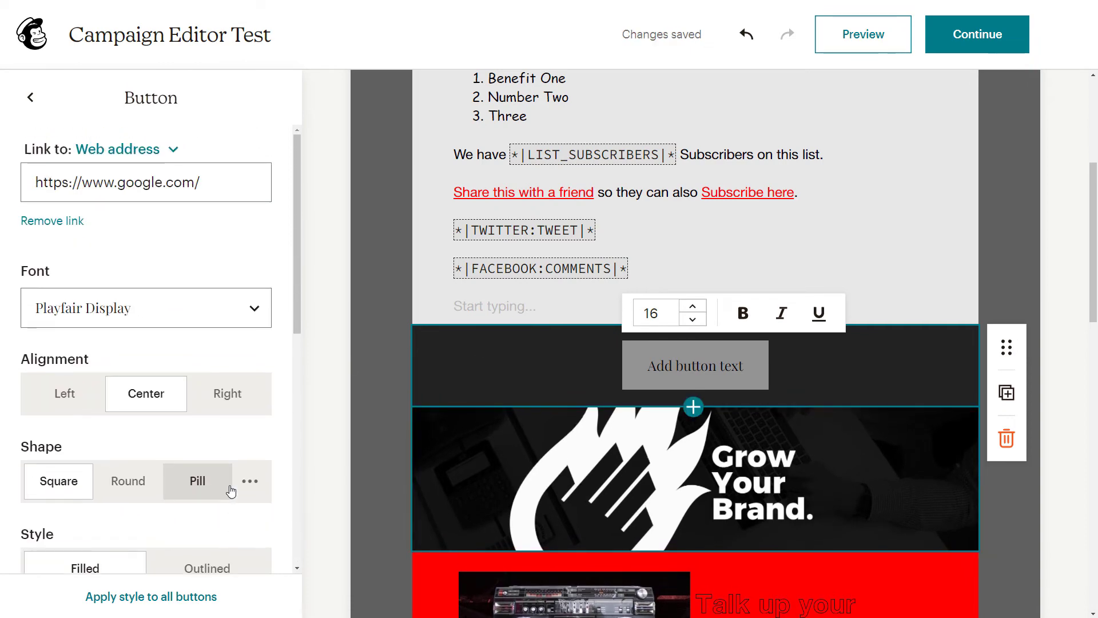
scroll(229, 492, "down", 9)
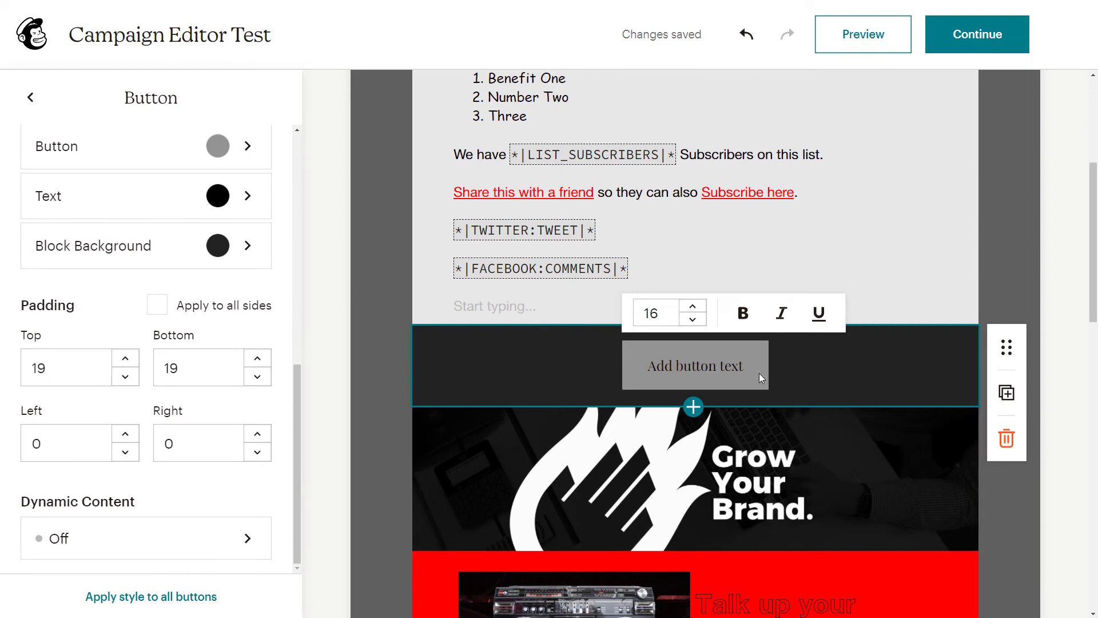
left_click(692, 307)
left_click(693, 306)
left_click(693, 306)
left_click(692, 307)
left_click(693, 306)
left_click(693, 306)
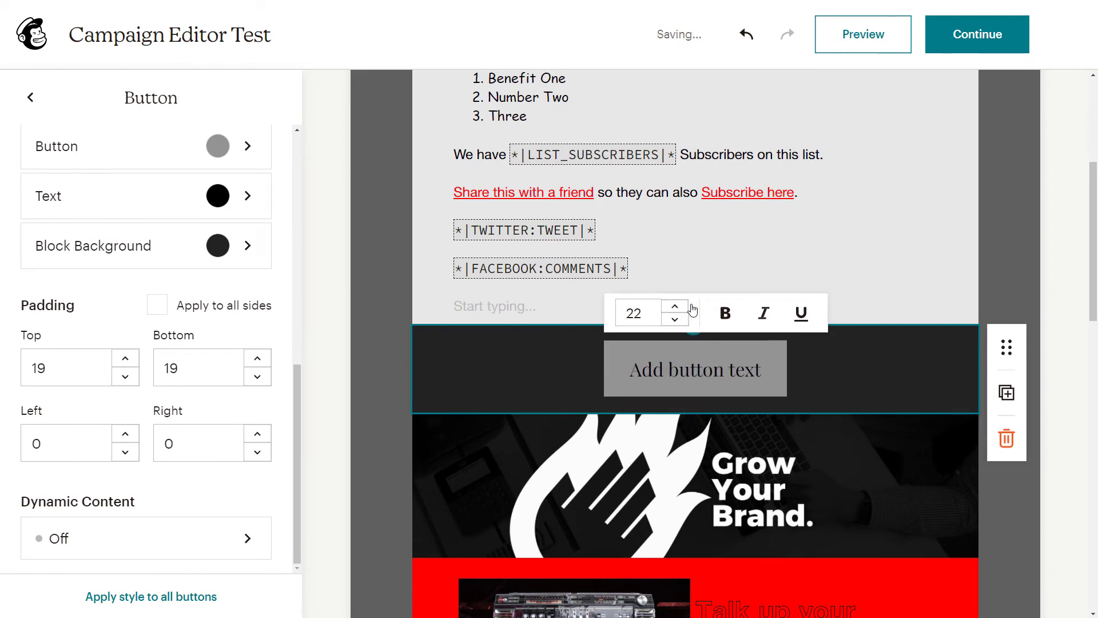
left_click(725, 313)
left_click(892, 309)
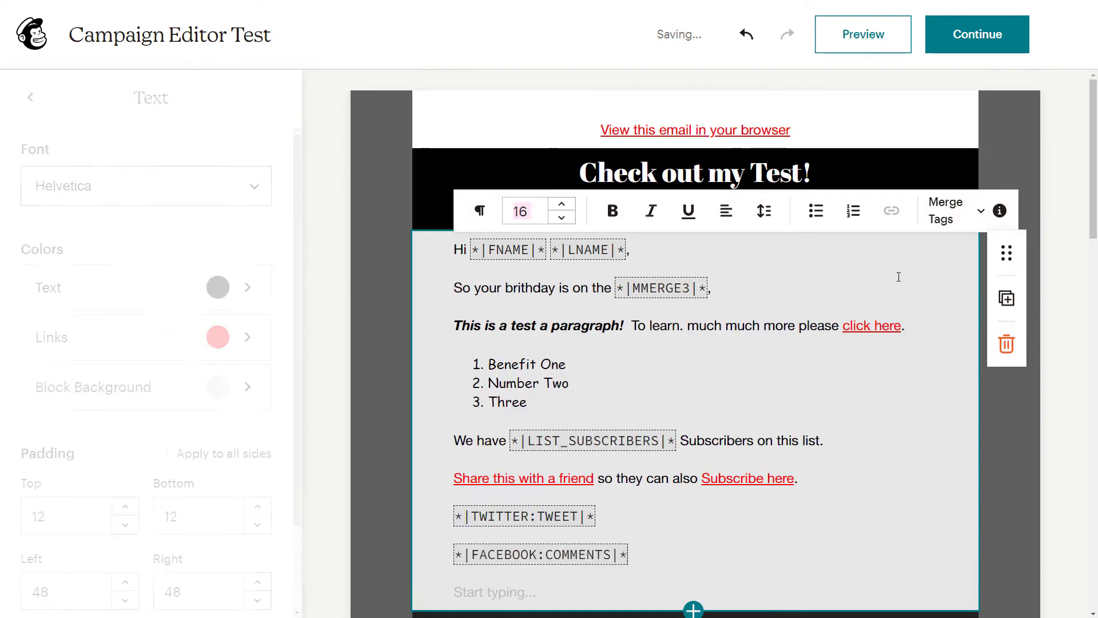
- Replace the button's placeholder text with "Visit Google"
left_click_drag(1094, 195, 1078, 294)
left_click(728, 243)
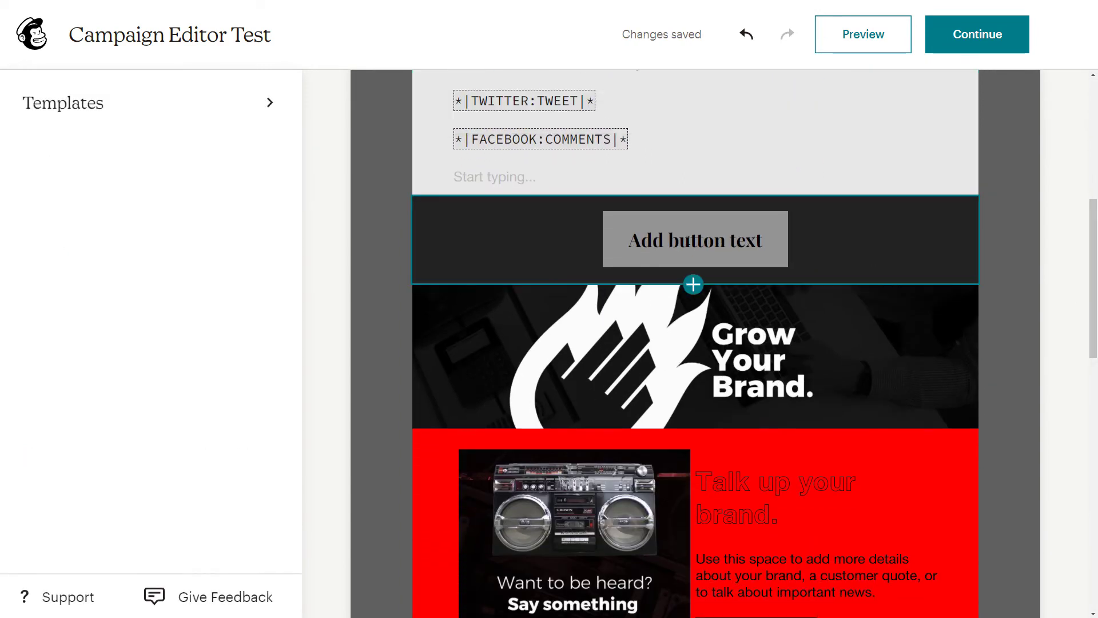
left_click(668, 241)
left_click(681, 245)
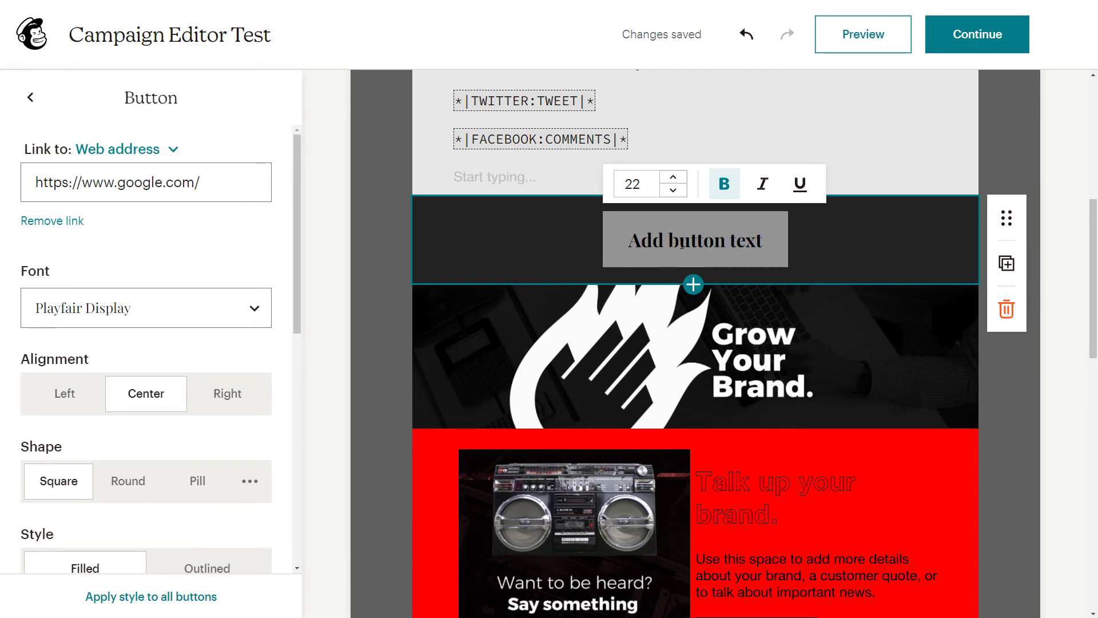
triple_click(688, 248)
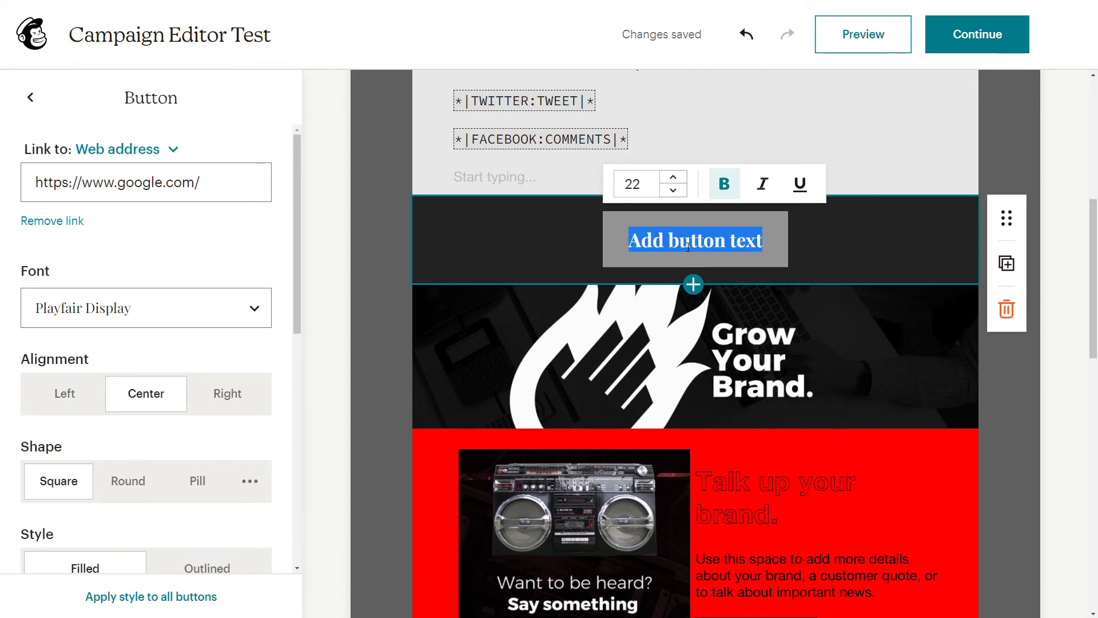
type("Visit Google ")
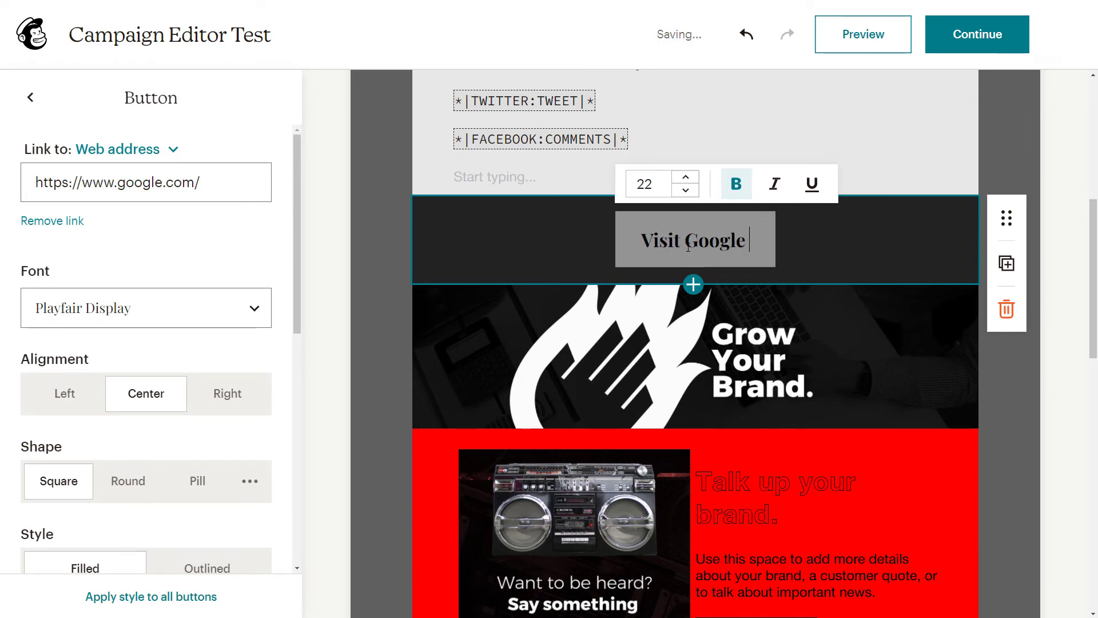
- Extend the button's text to read "Visit Google Now!"
type("Nope")
key("BackSpace")
key("BackSpace")
type("w!")
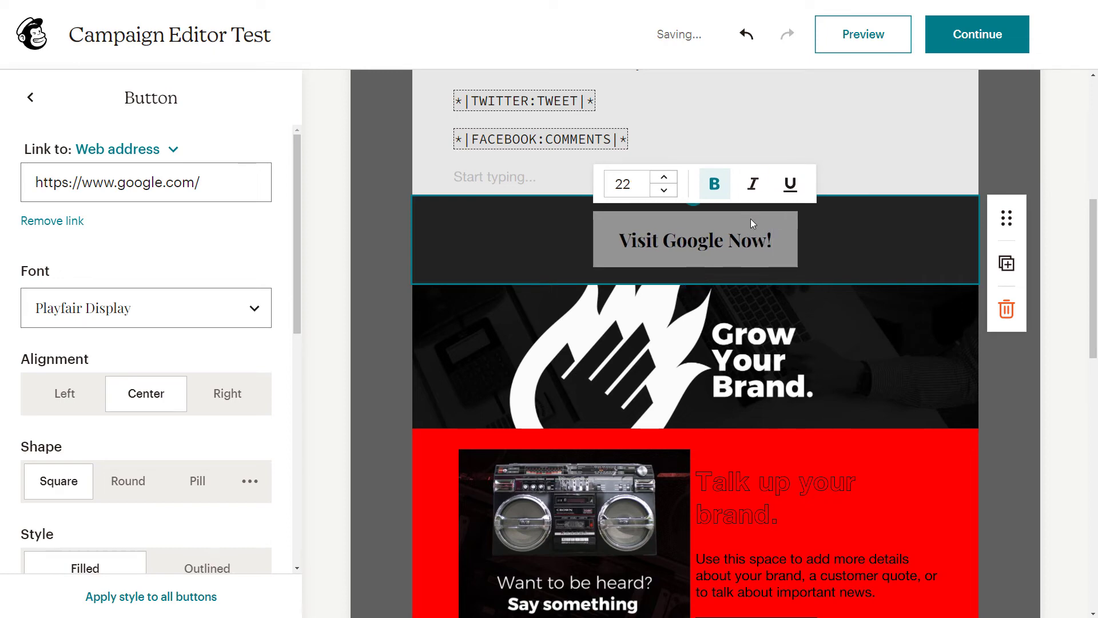
left_click(821, 189)
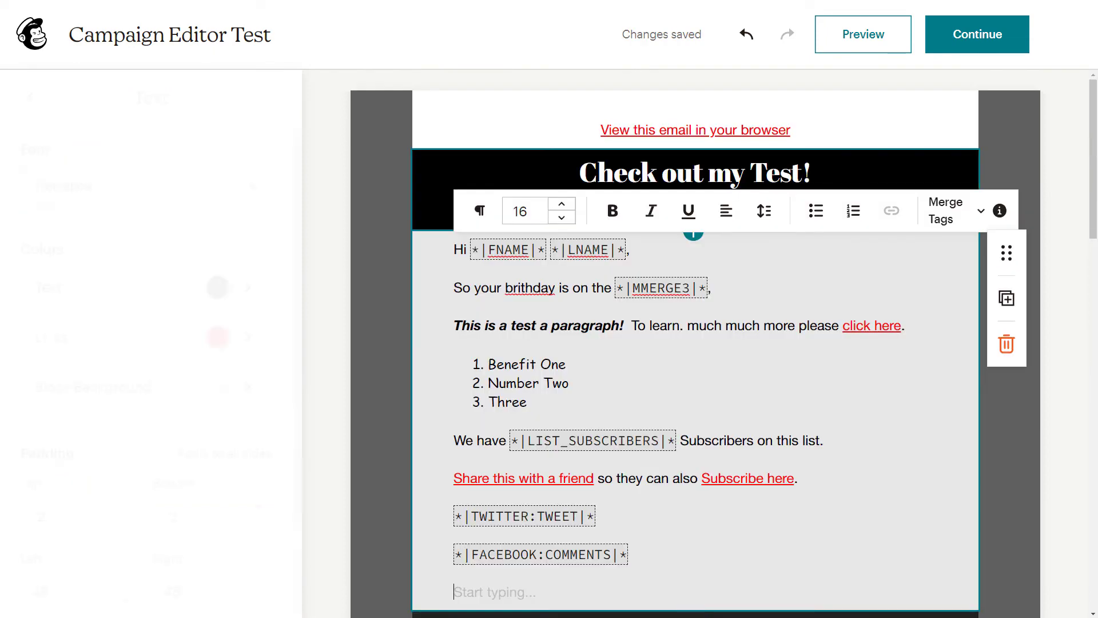
left_click(1056, 229)
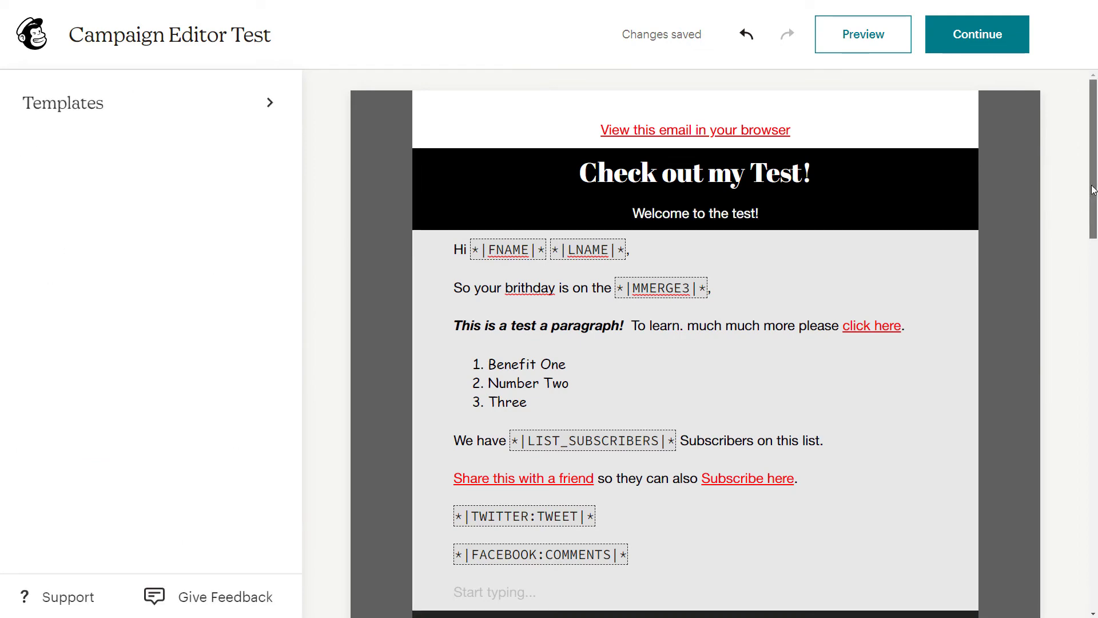
scroll(1077, 349, "down", 9)
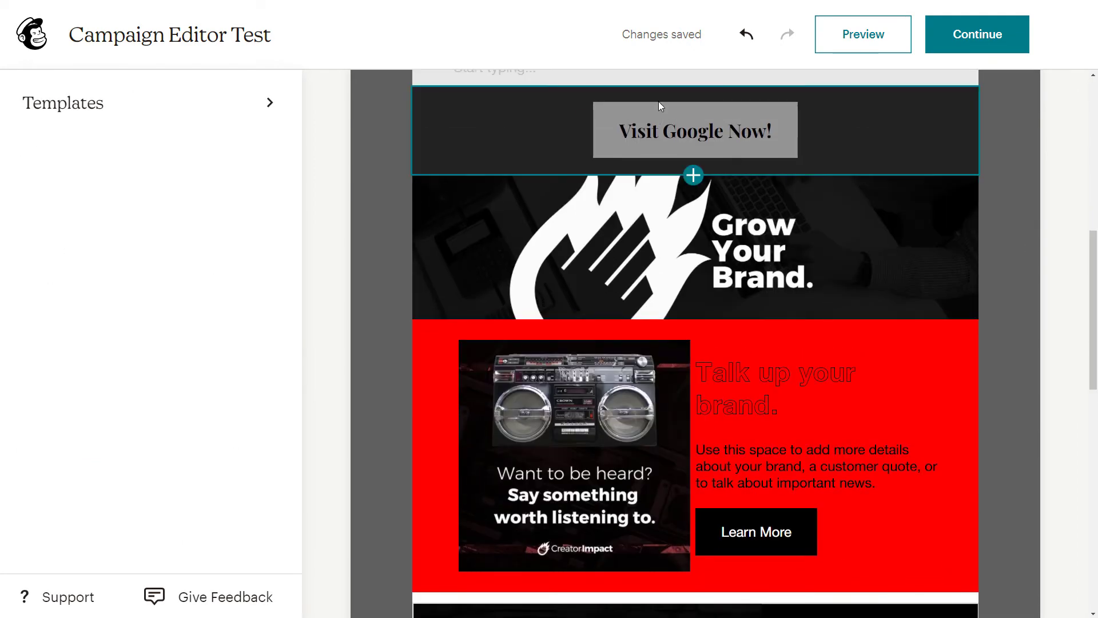
left_click(523, 120)
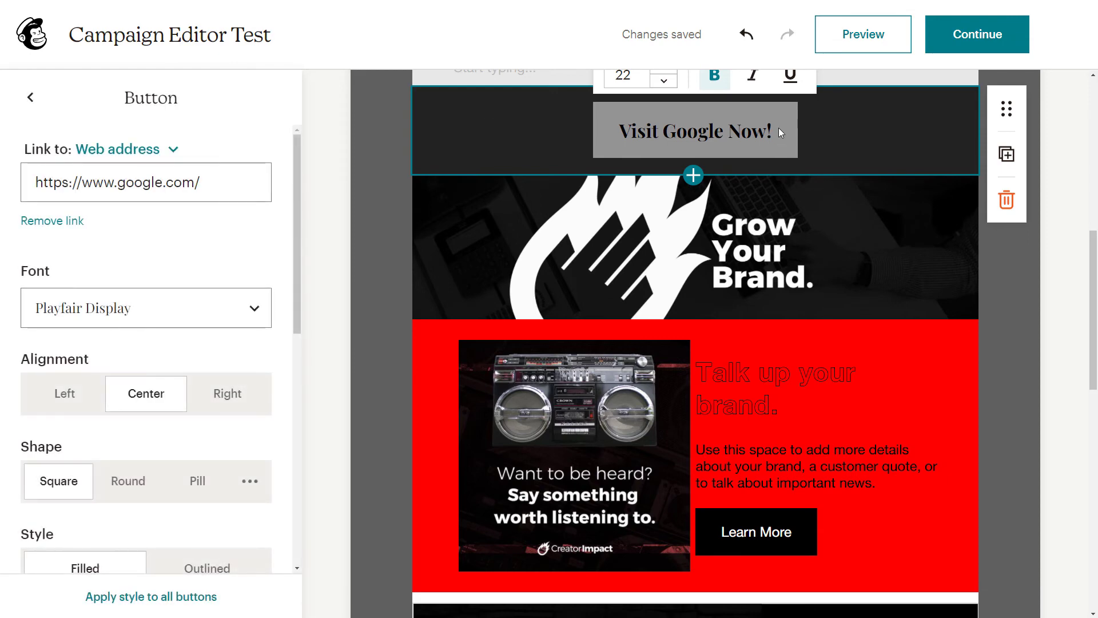
- Add a divider block between the "Grow your Brand" design and the full-width logo, and select it
scroll(706, 157, "down", 8)
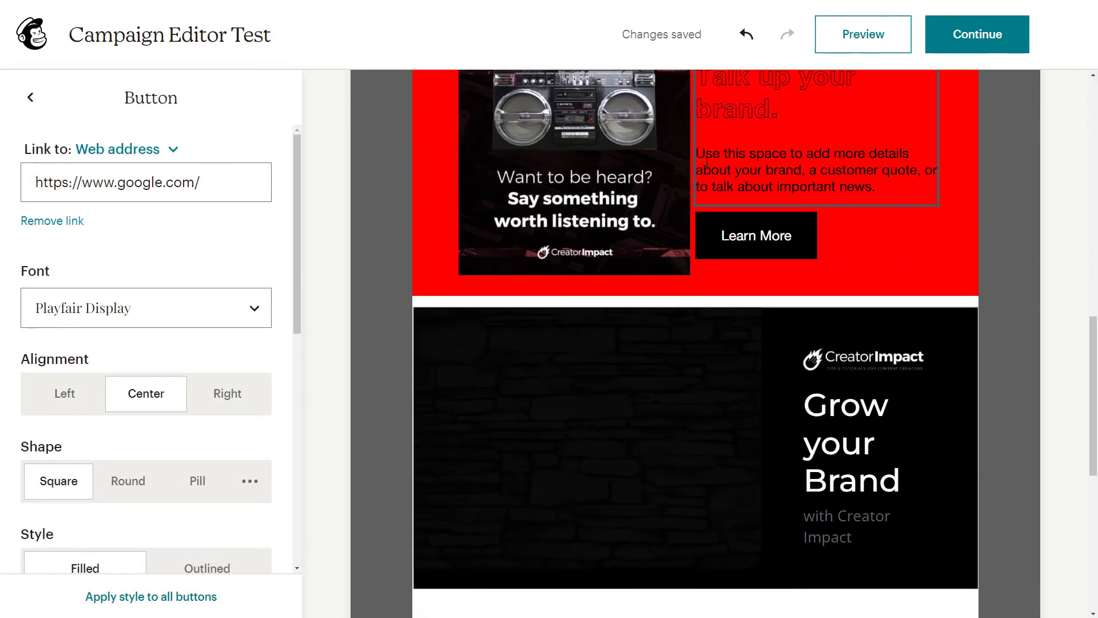
left_click(693, 438)
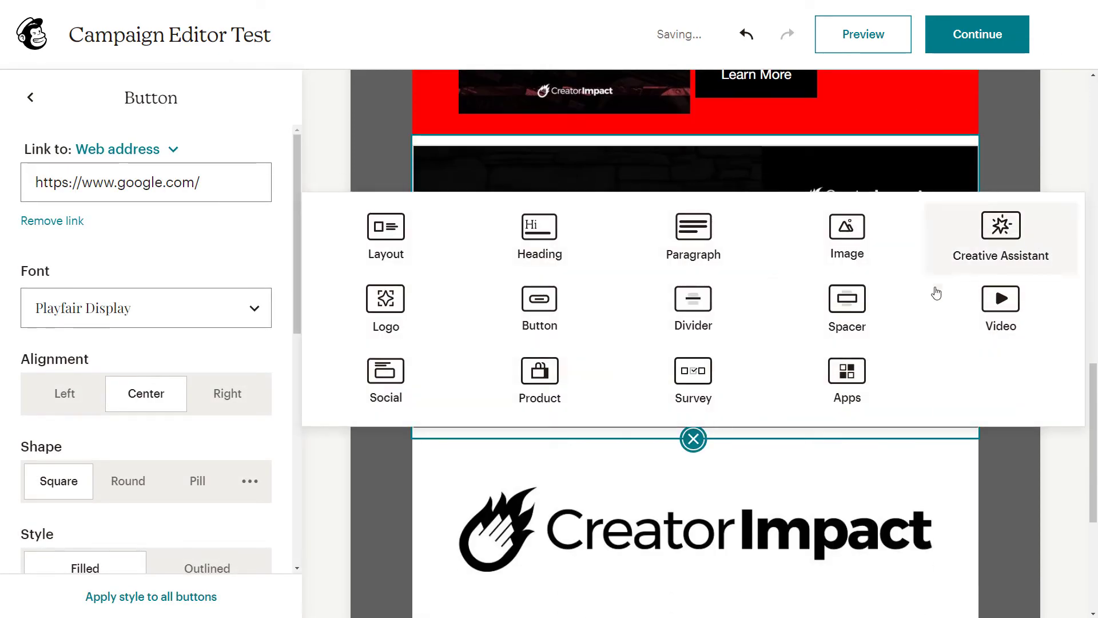
left_click(694, 304)
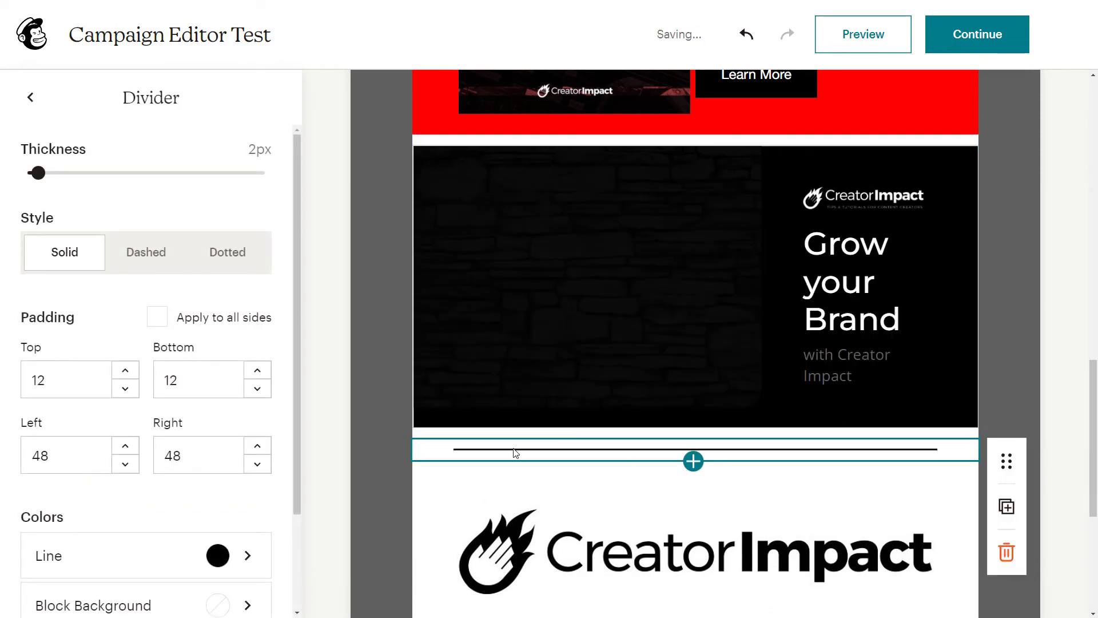
left_click(724, 511)
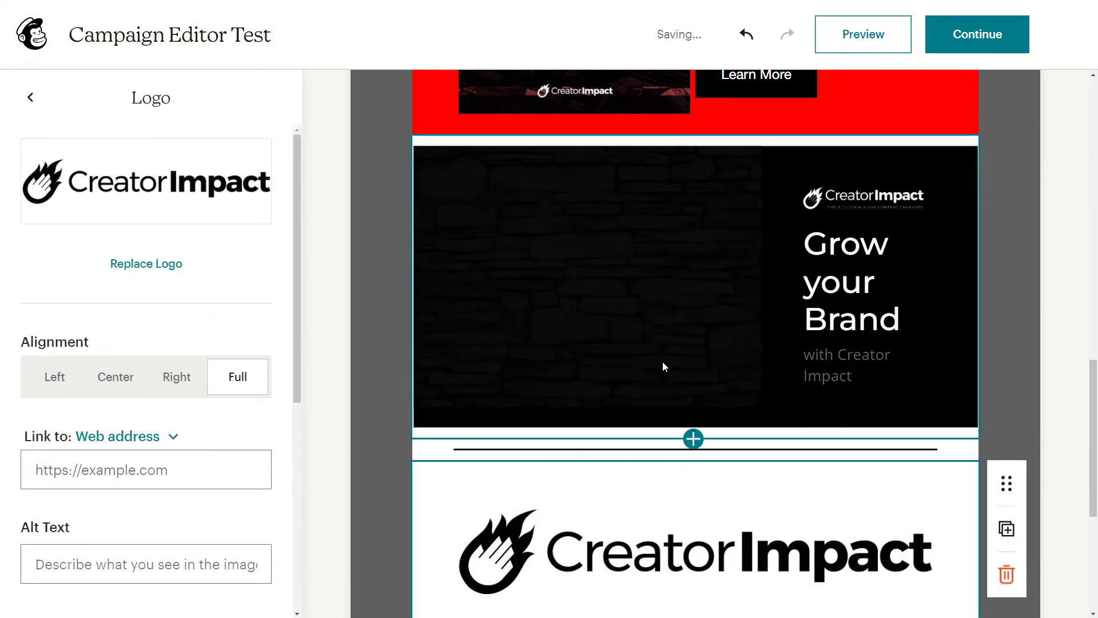
left_click(741, 448)
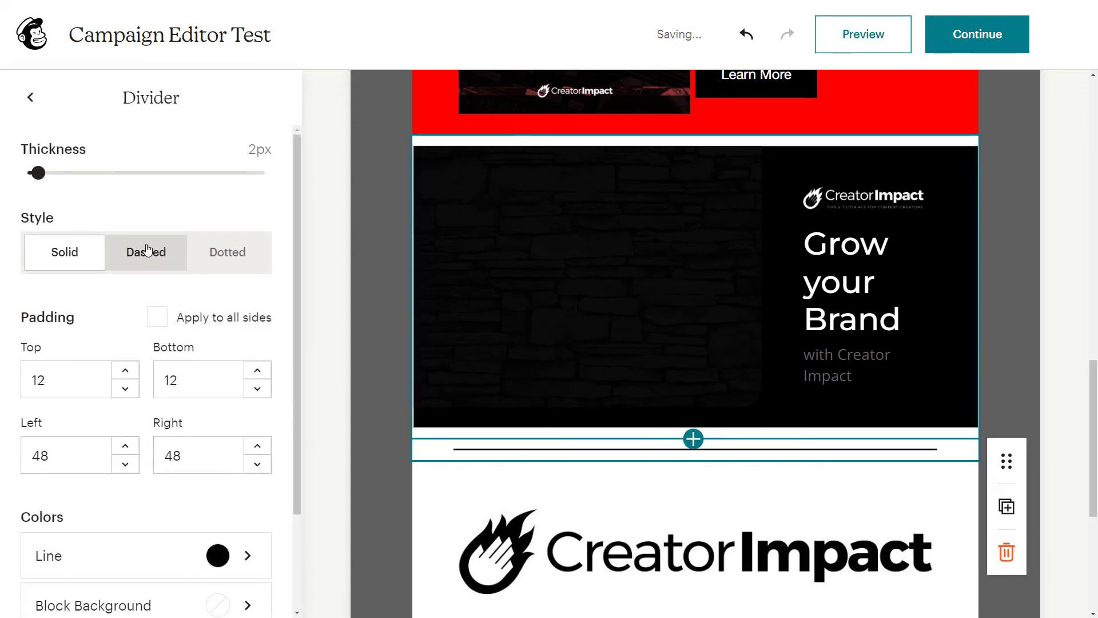
- Try the dashed and dotted line styles on the divider and return it to solid
left_click(148, 250)
left_click(222, 253)
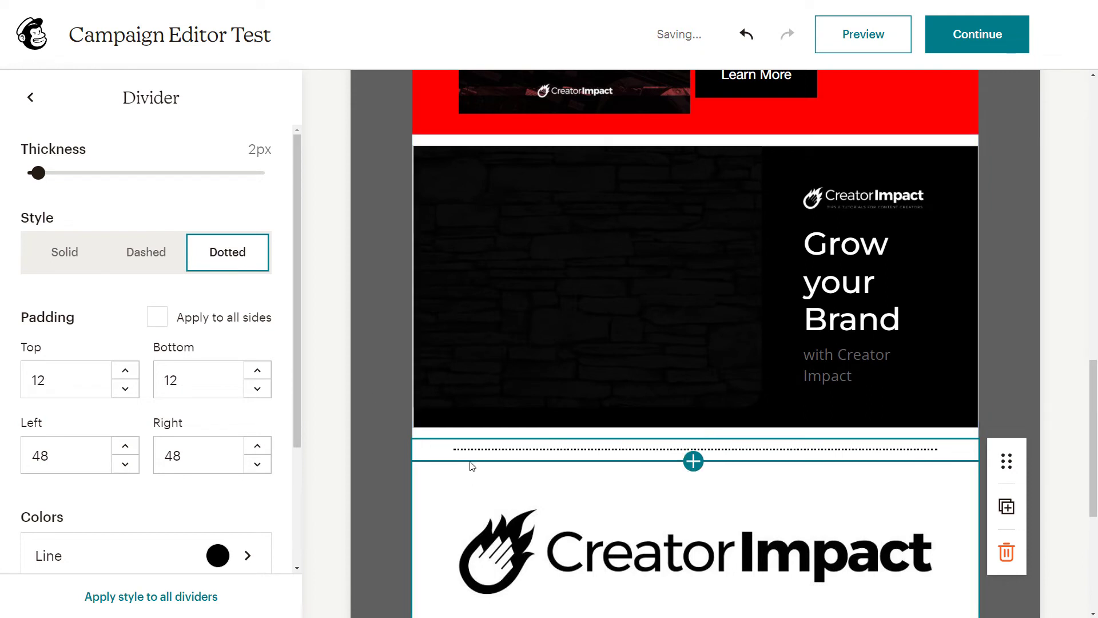
key("ctrl+z")
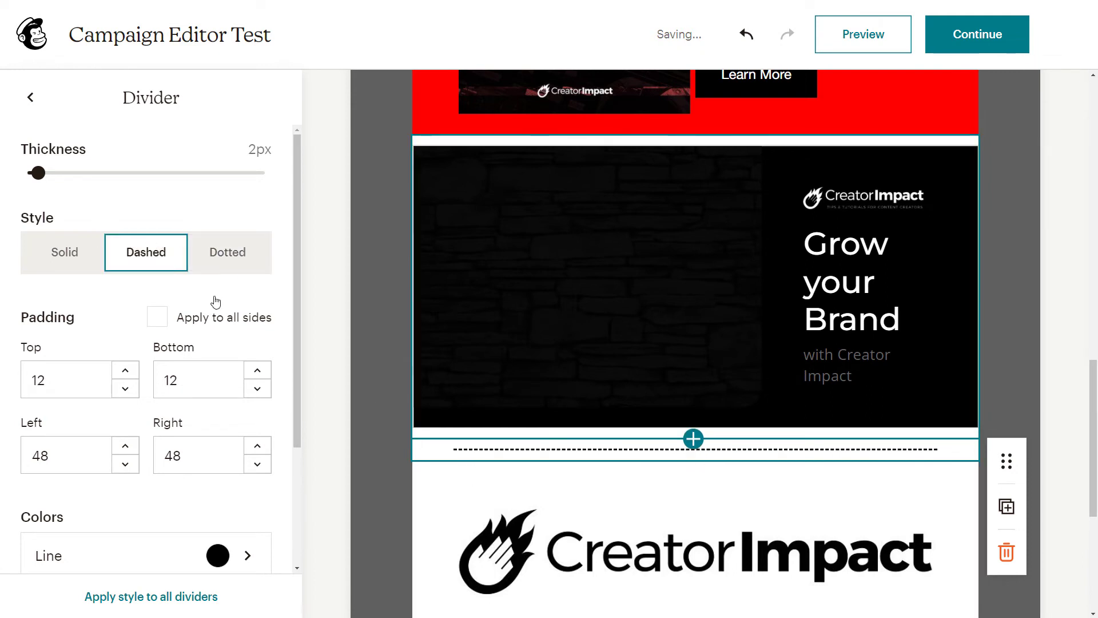
left_click(86, 243)
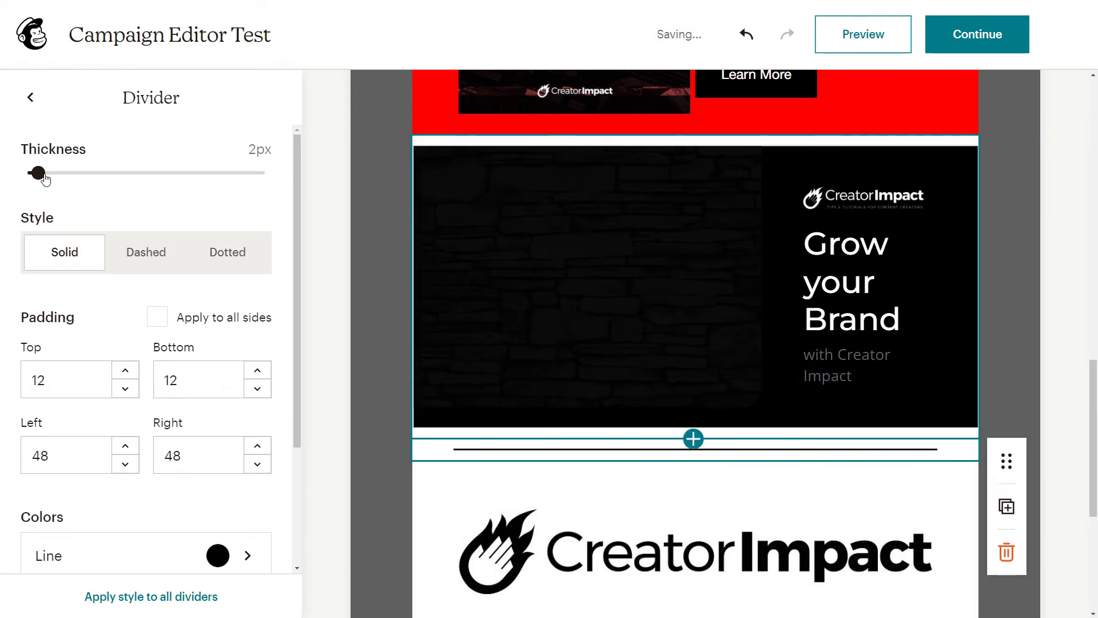
- Increase the divider's thickness to 14px and make its line white
left_click_drag(38, 172, 95, 171)
scroll(202, 324, "down", 3)
left_click(247, 398)
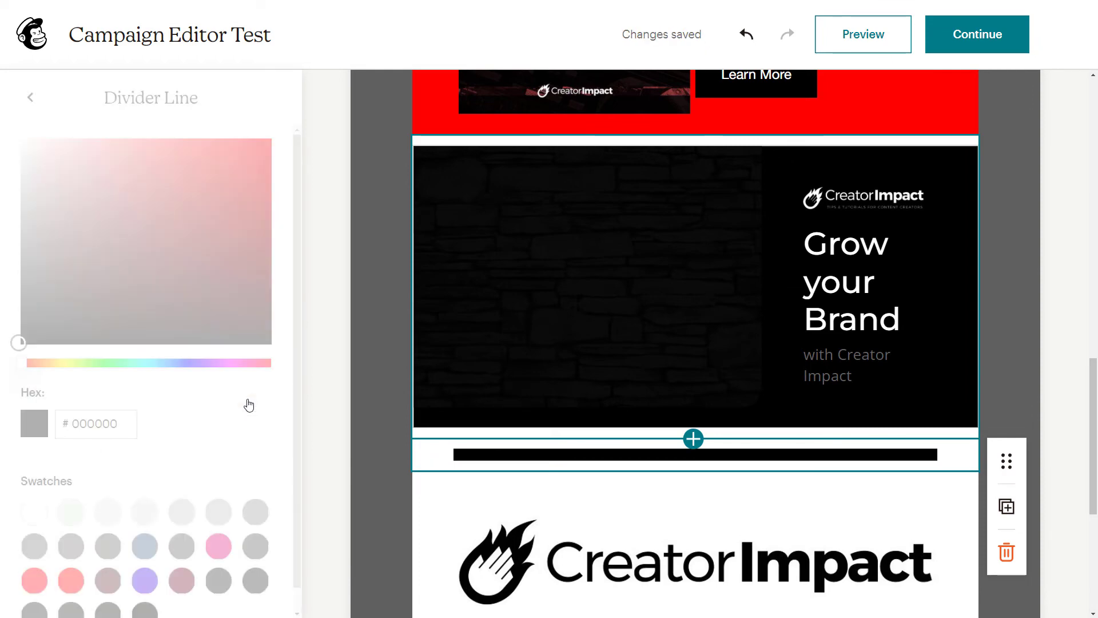
left_click_drag(100, 221, 21, 137)
left_click(30, 97)
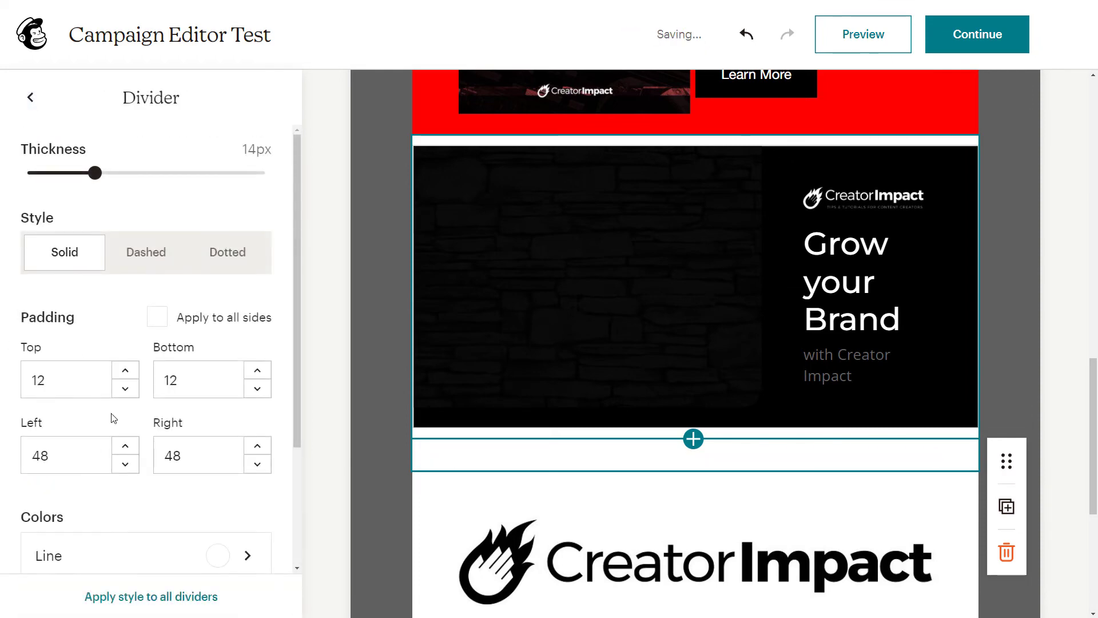
- Give the divider a bright red block background and reduce its line to a thin stroke
scroll(141, 470, "down", 3)
left_click(142, 456)
left_click(196, 233)
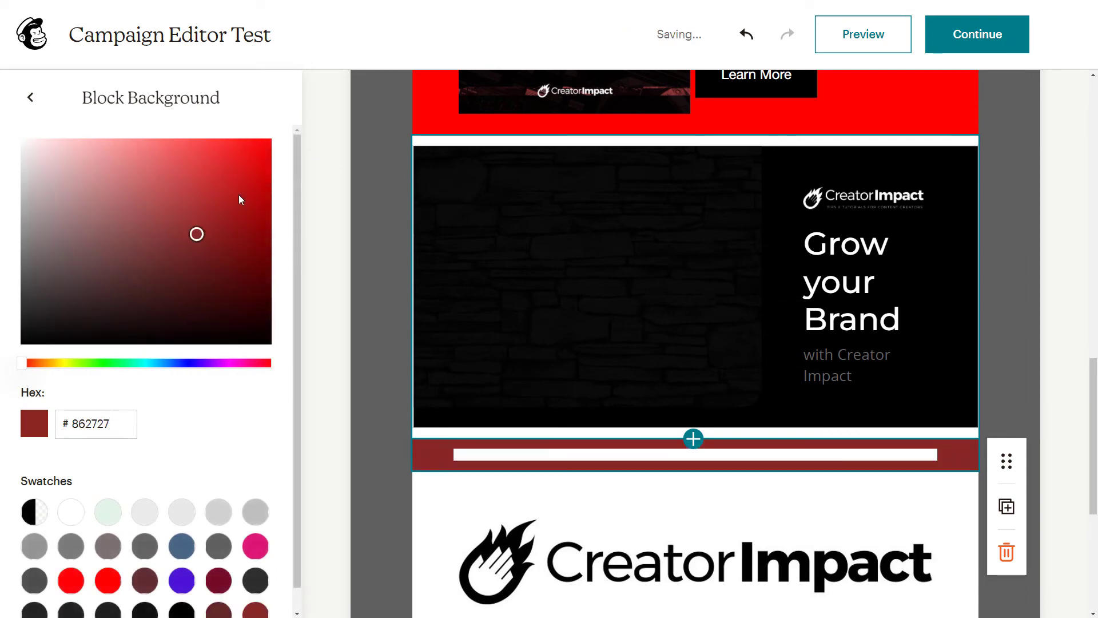
left_click_drag(196, 232, 270, 137)
left_click(31, 99)
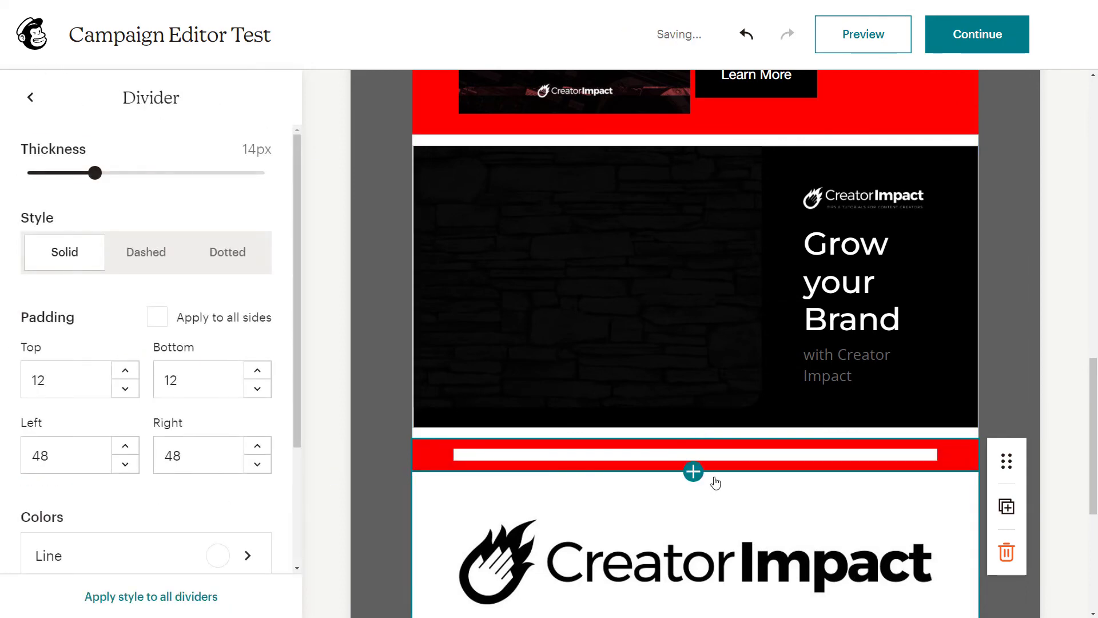
left_click_drag(93, 178, 42, 175)
- Set the divider's left padding to 200 and its right padding to 59
scroll(108, 460, "down", 2)
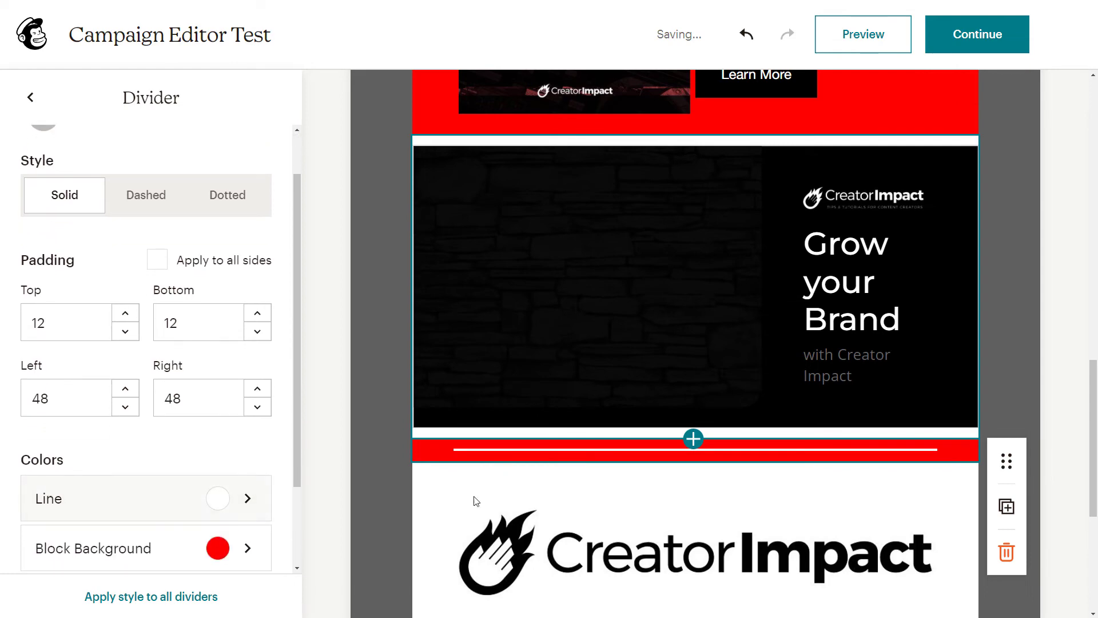
scroll(246, 448, "down", 1)
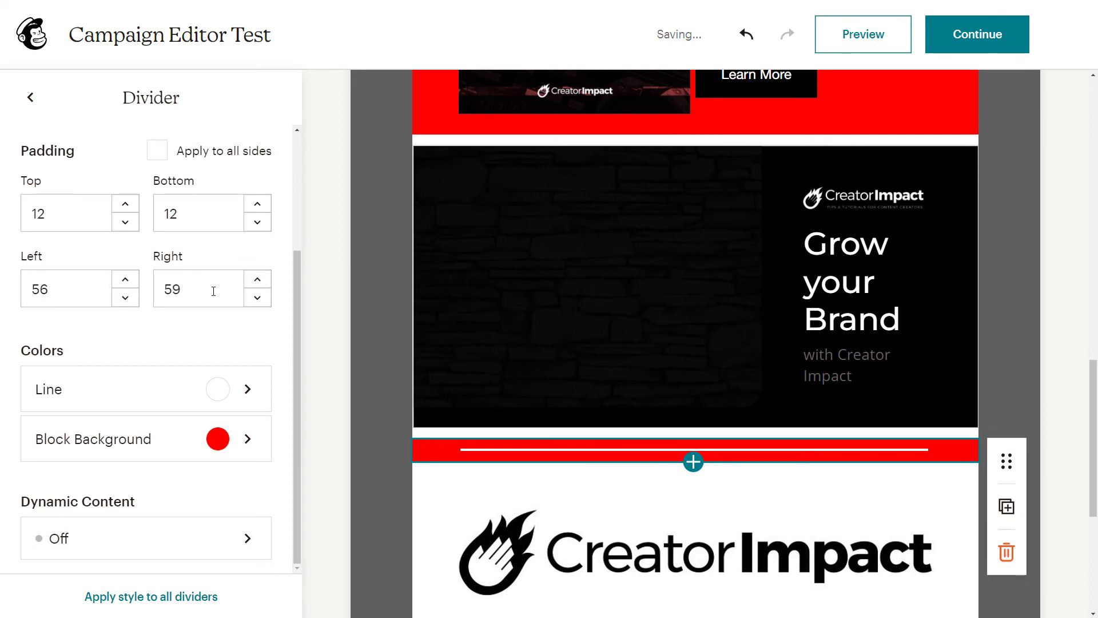
key("Tab")
key("shift+Tab")
key("shift+Tab")
key("shift+Tab")
key("Tab")
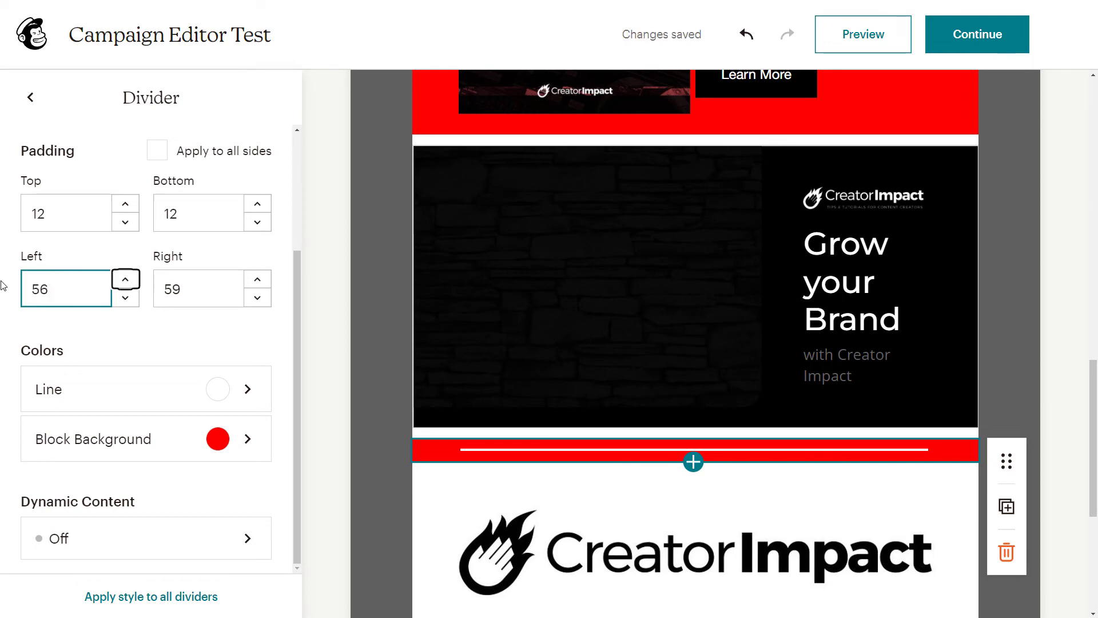
key("shift+Tab")
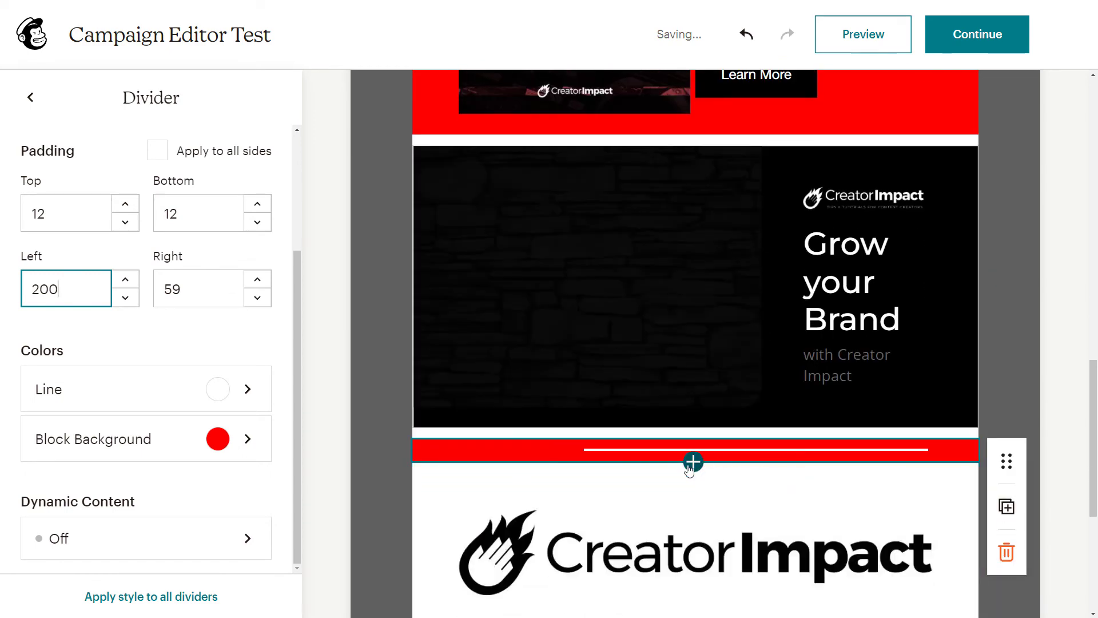
- Add a spacer block below the divider with a height of 70px
left_click(693, 462)
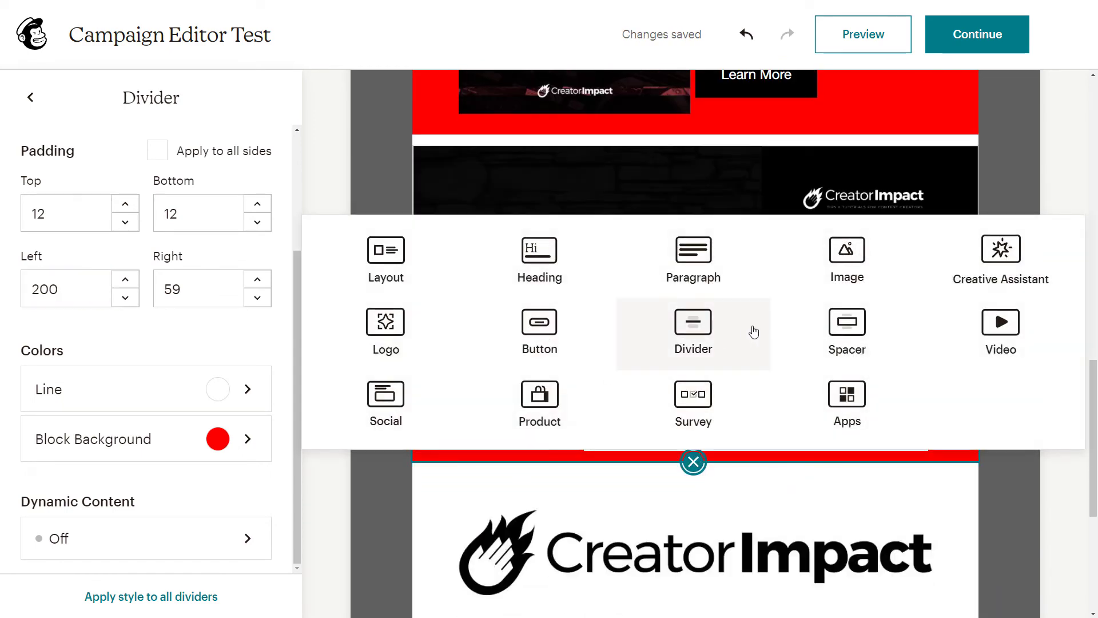
left_click(831, 327)
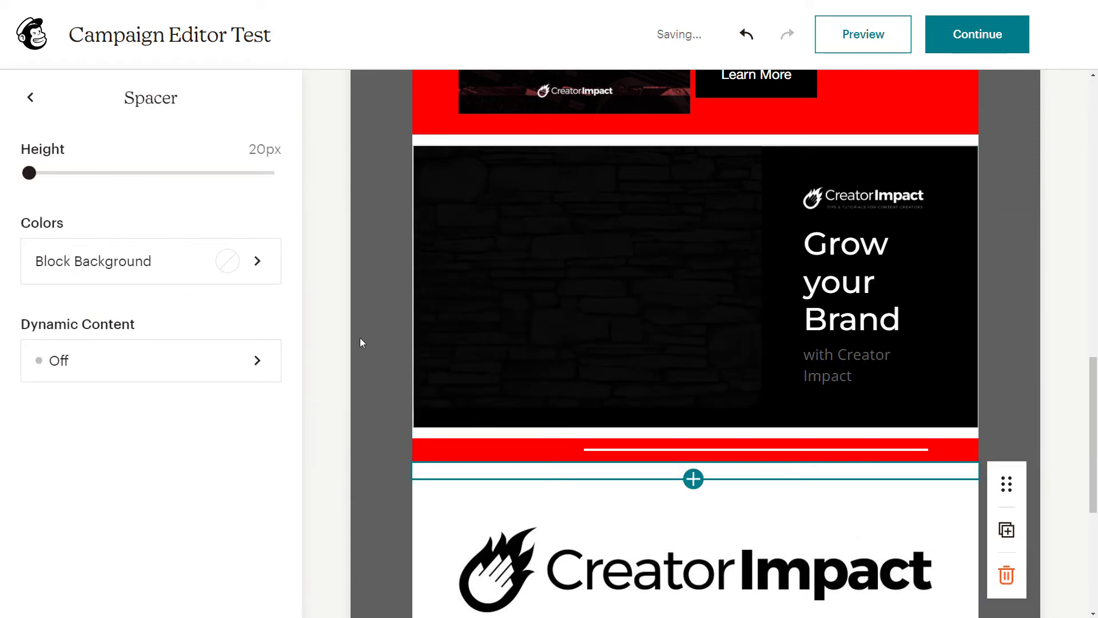
left_click_drag(43, 173, 96, 175)
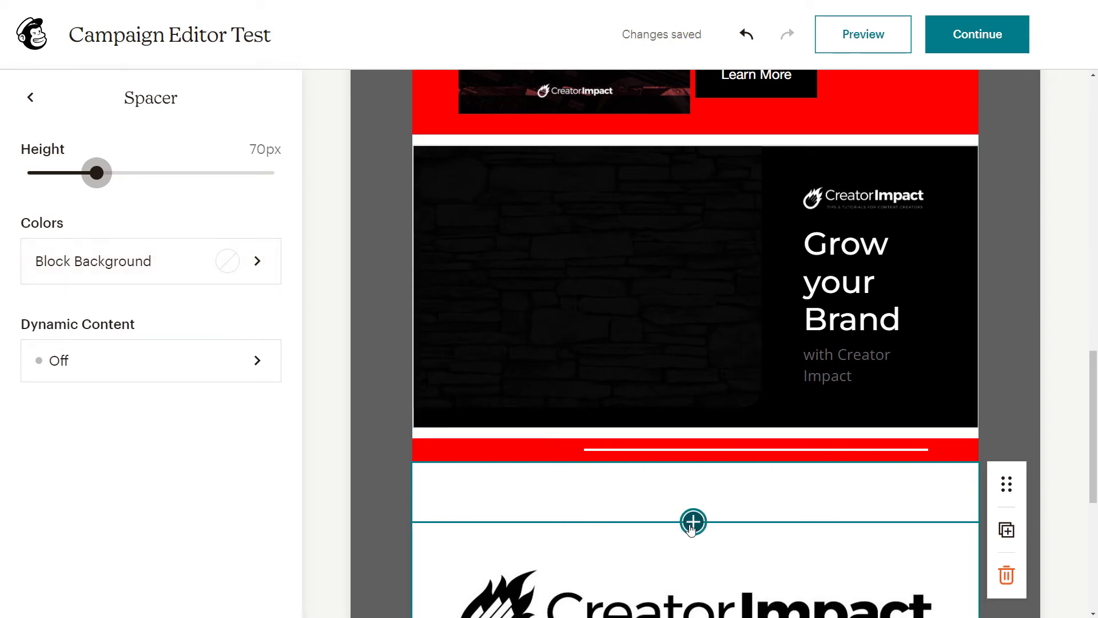
- Add a video block below the spacer and paste the YouTube link of the Mailchimp newsletter video as its source
left_click(693, 522)
left_click(979, 394)
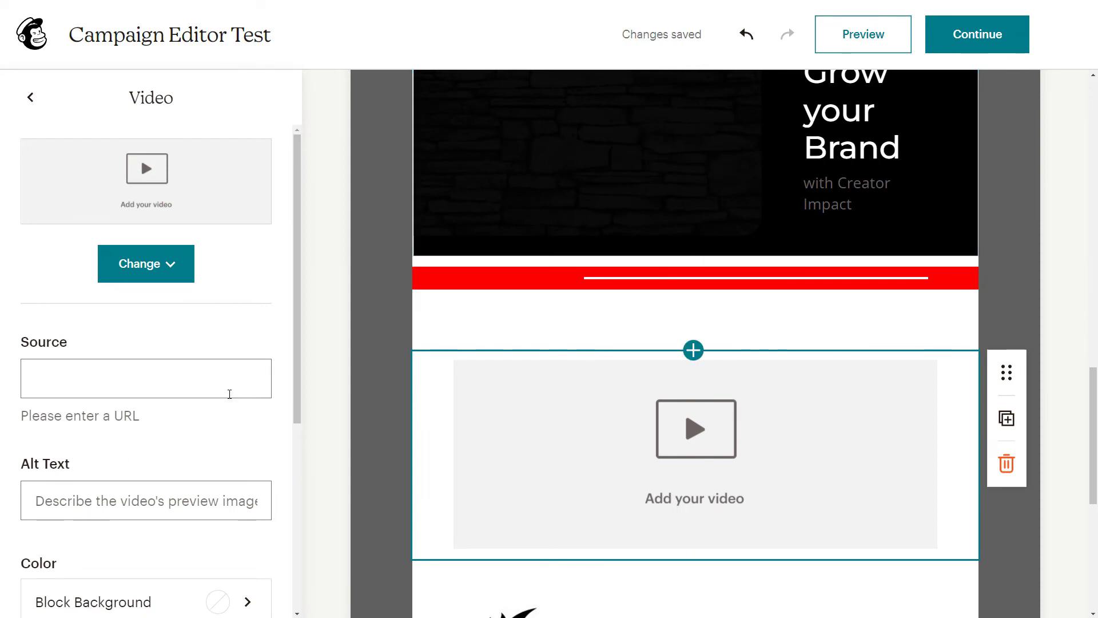
left_click(147, 373)
right_click(130, 371)
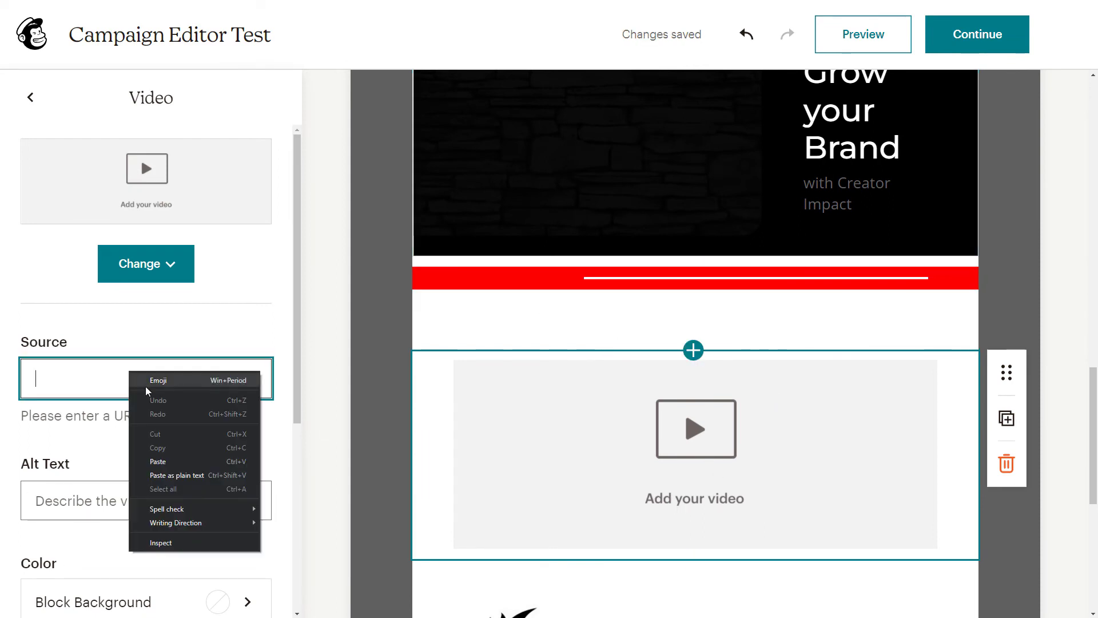
left_click(189, 469)
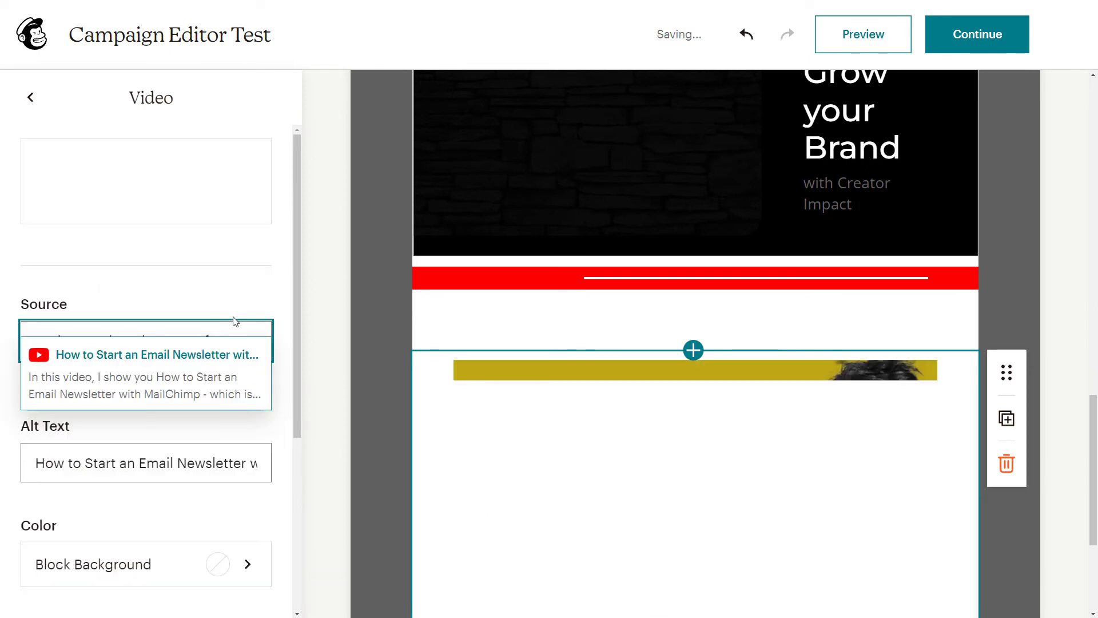
scroll(479, 337, "down", 2)
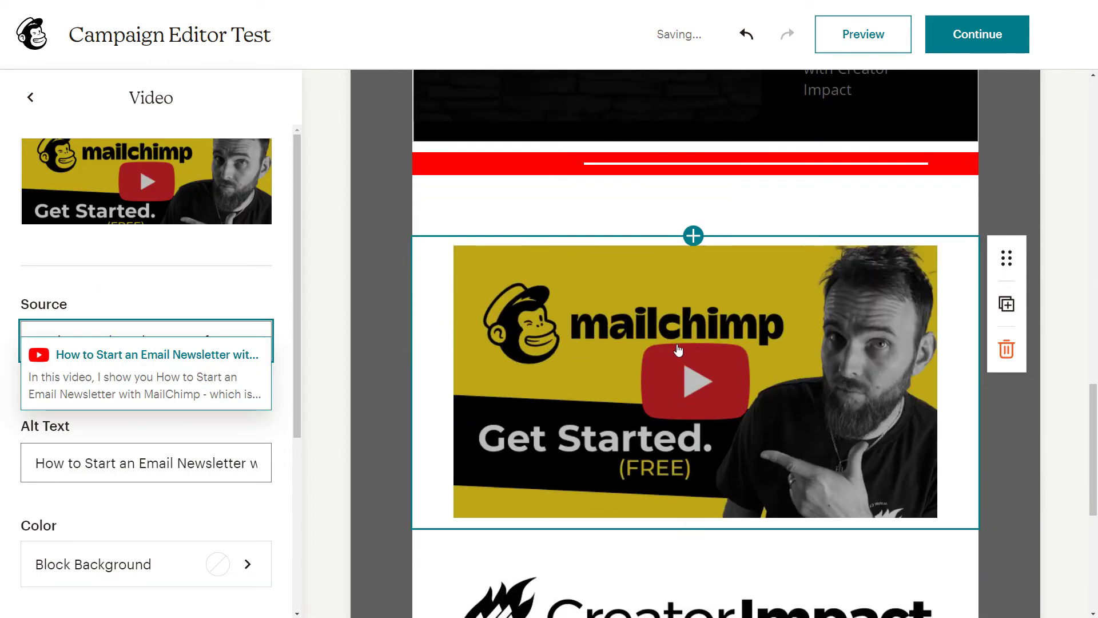
left_click(290, 270)
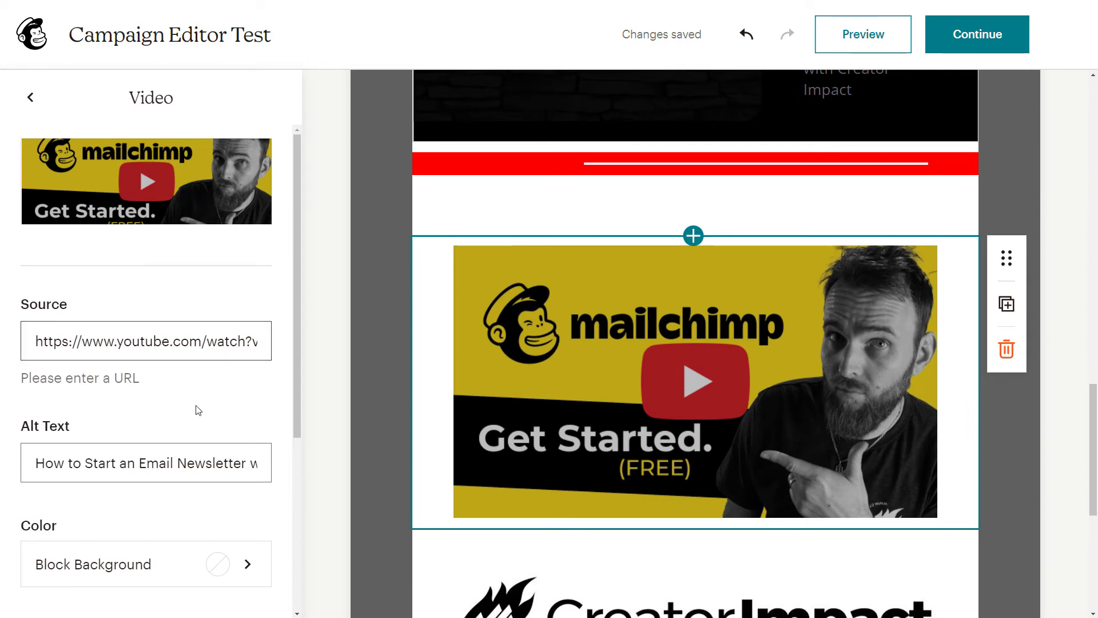
- Set the video block's background color to black (000000)
scroll(196, 410, "down", 2)
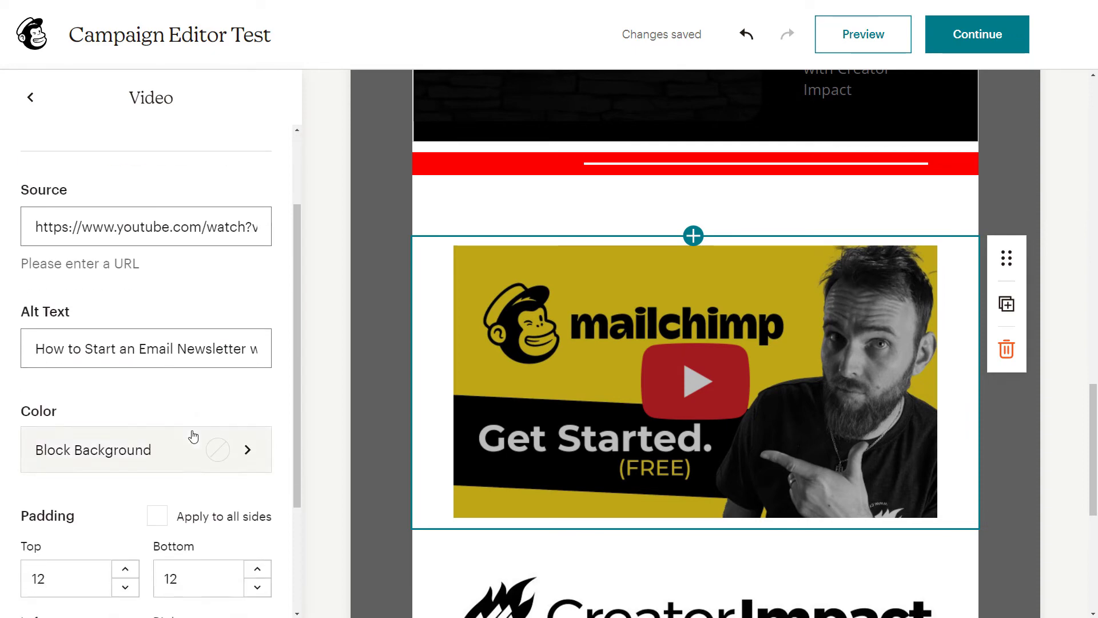
left_click(146, 348)
scroll(152, 341, "down", 2)
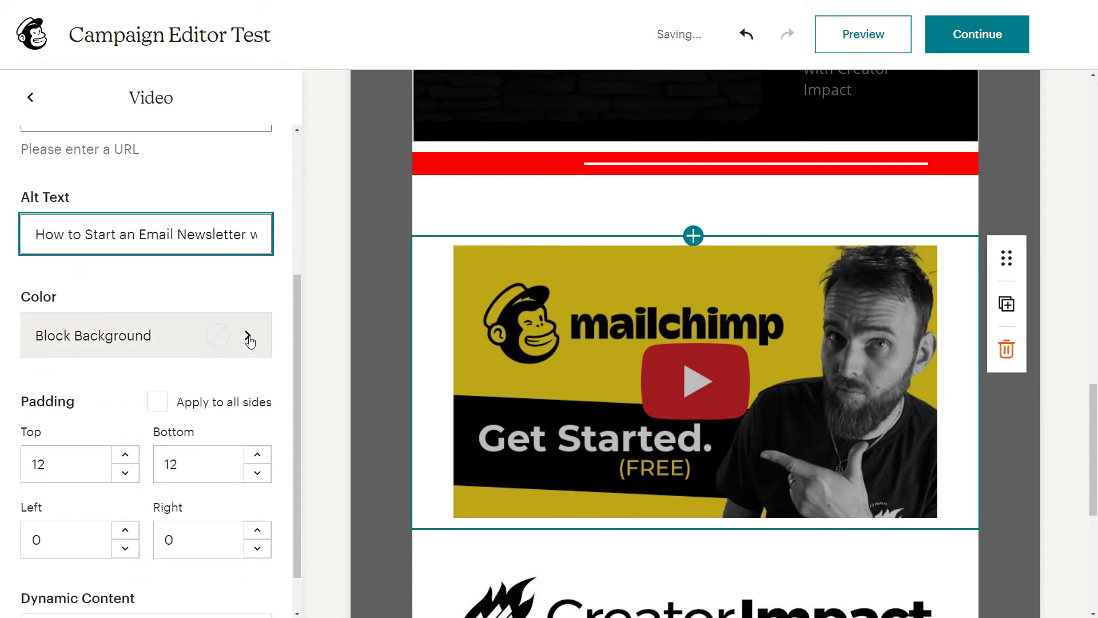
left_click(250, 341)
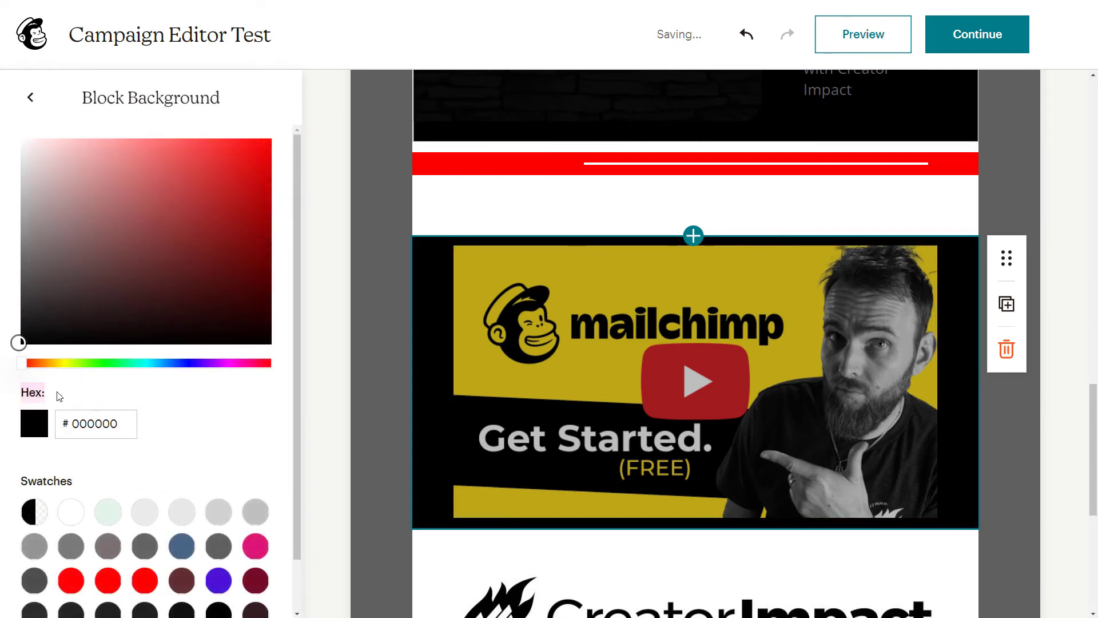
left_click(31, 98)
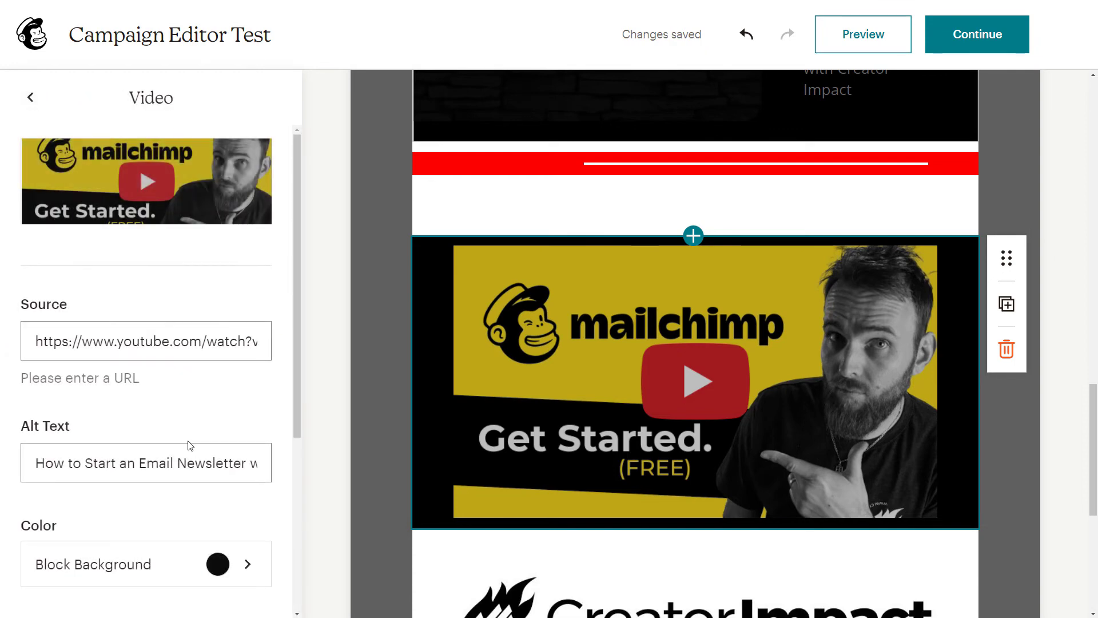
scroll(179, 441, "down", 3)
scroll(179, 441, "down", 2)
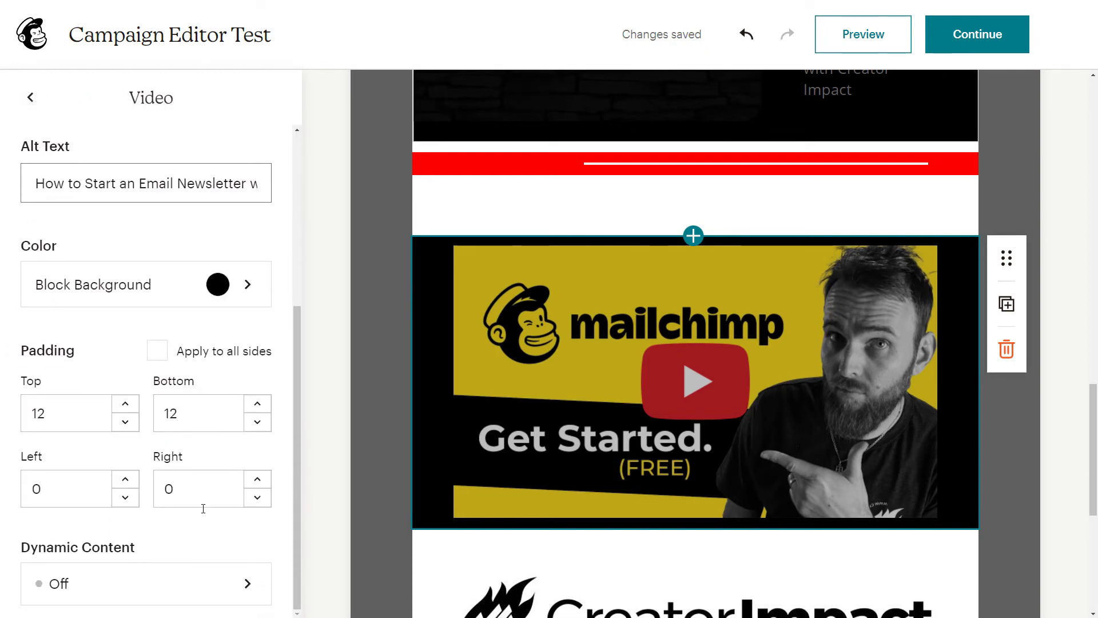
scroll(203, 508, "up", 4)
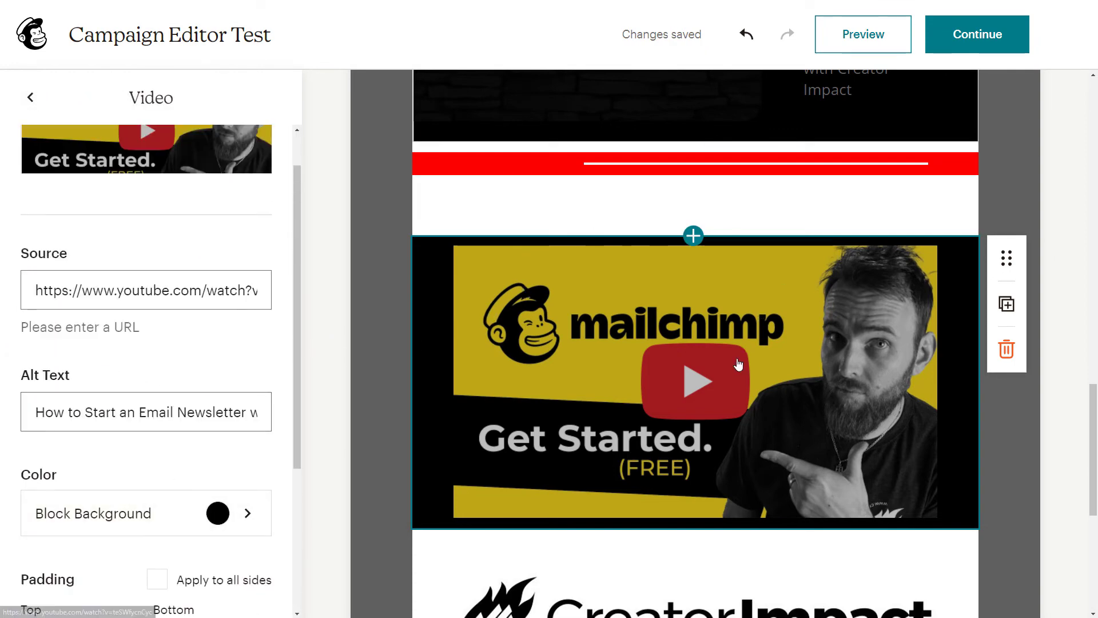
- Preview the email, test the video block's YouTube link, and return to the editor
left_click(892, 40)
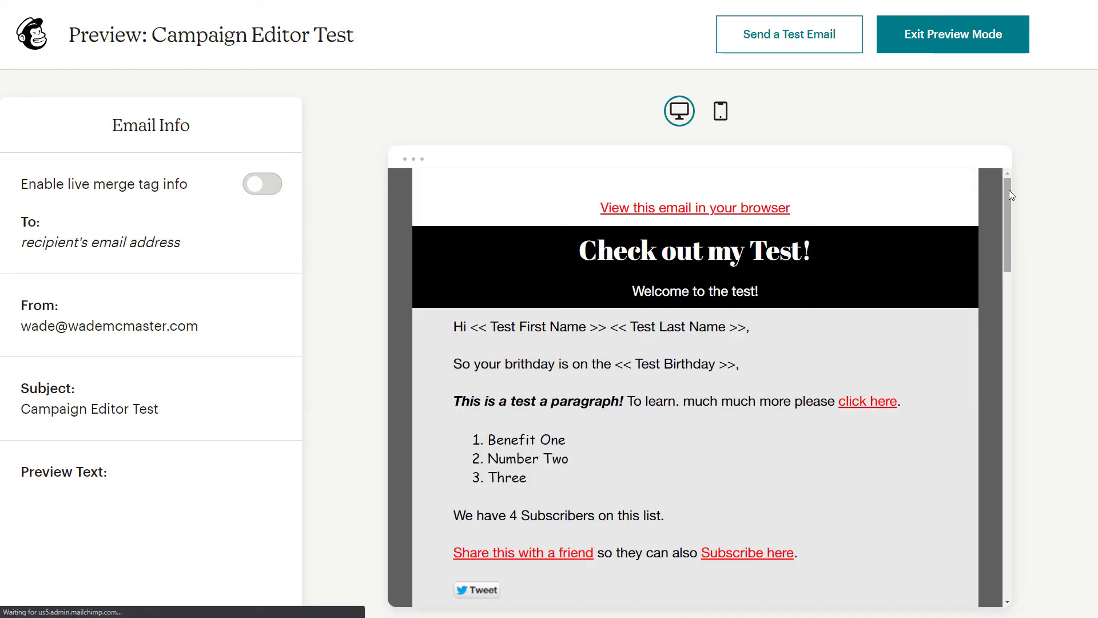
left_click_drag(1008, 190, 1004, 419)
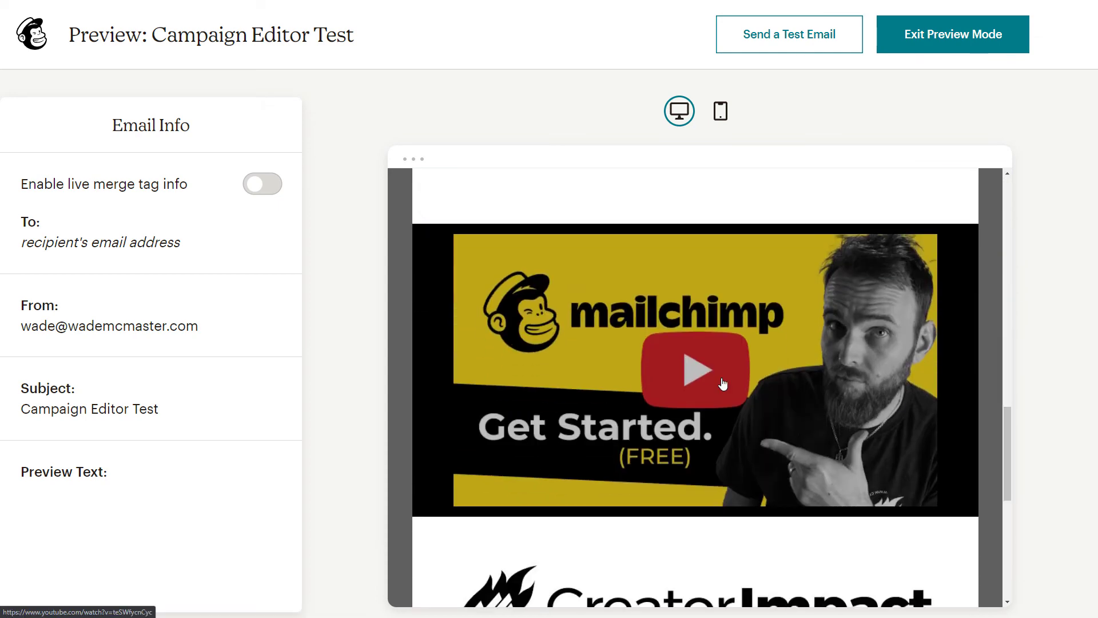
scroll(723, 382, "up", 5)
scroll(723, 383, "down", 5)
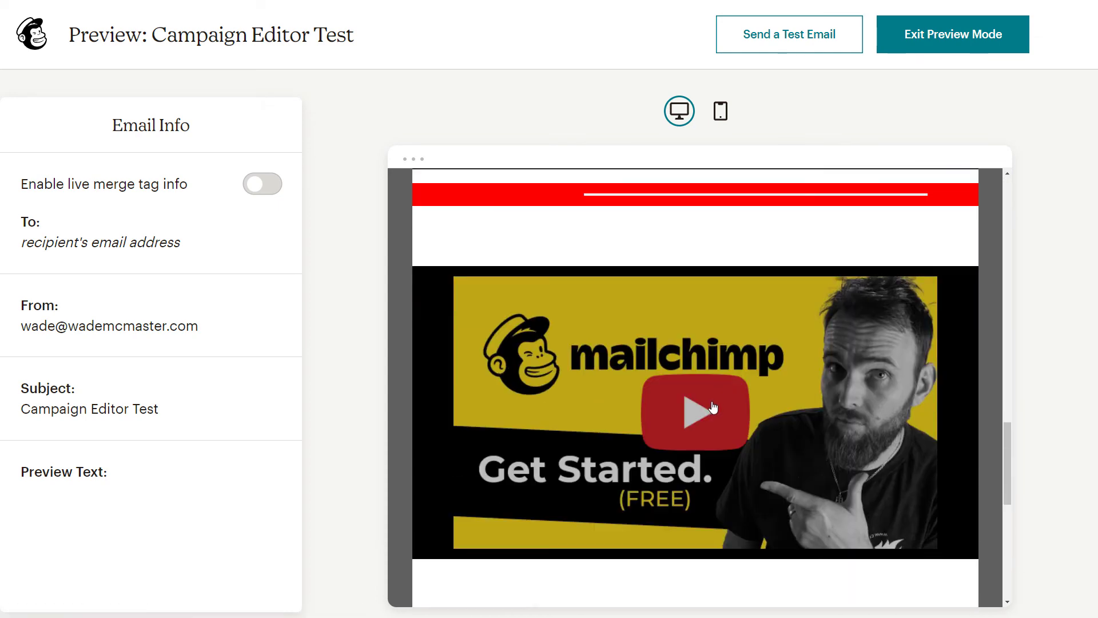
left_click(713, 407)
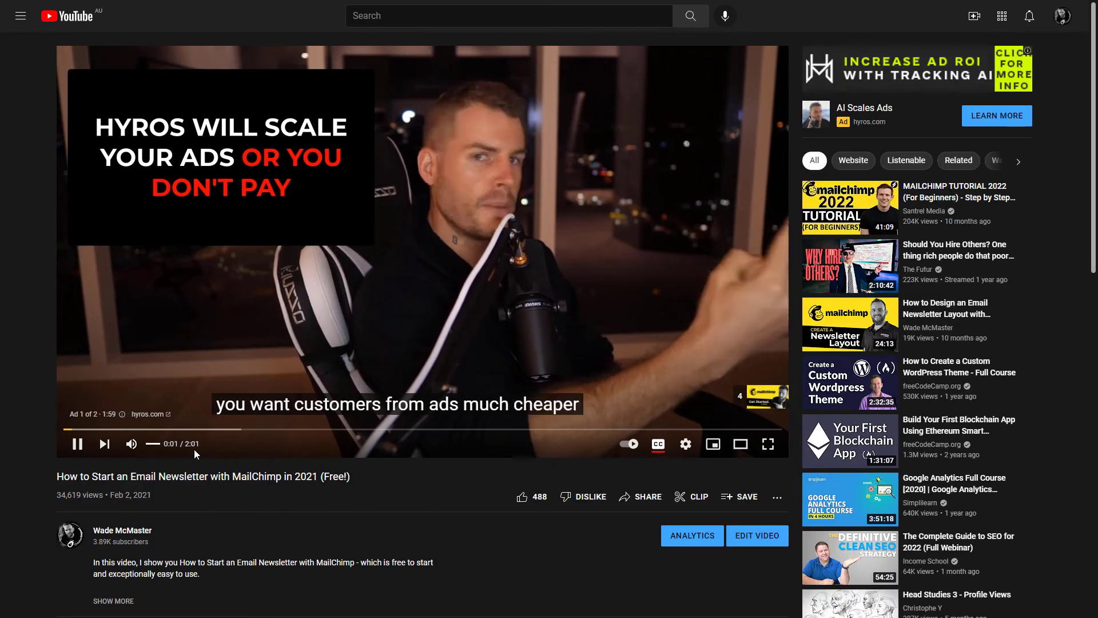
left_click(572, 110)
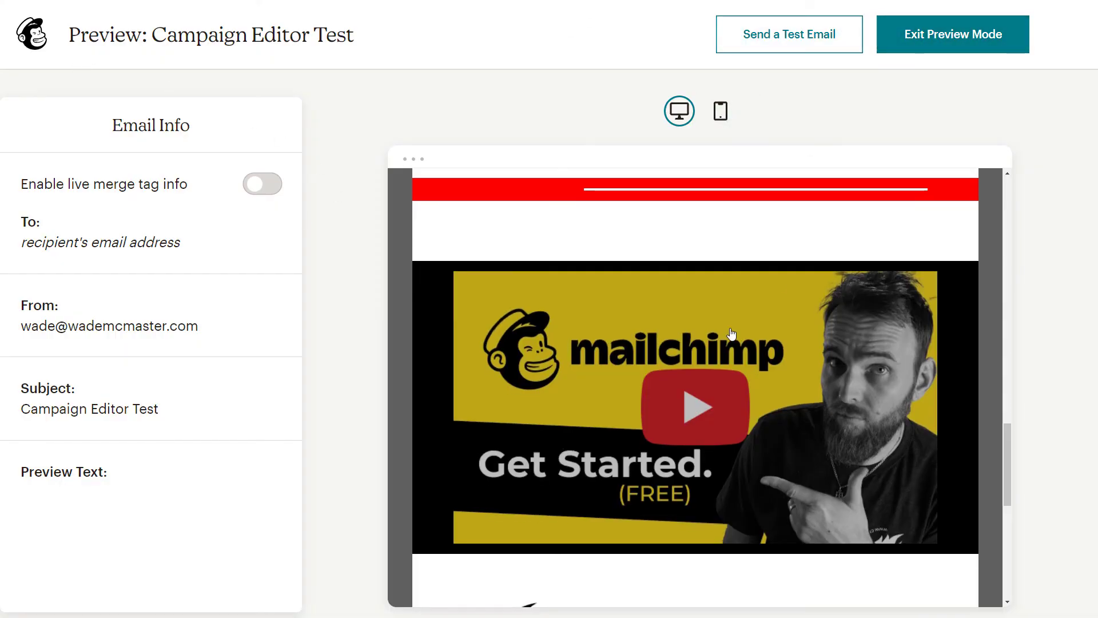
scroll(722, 348, "up", 1)
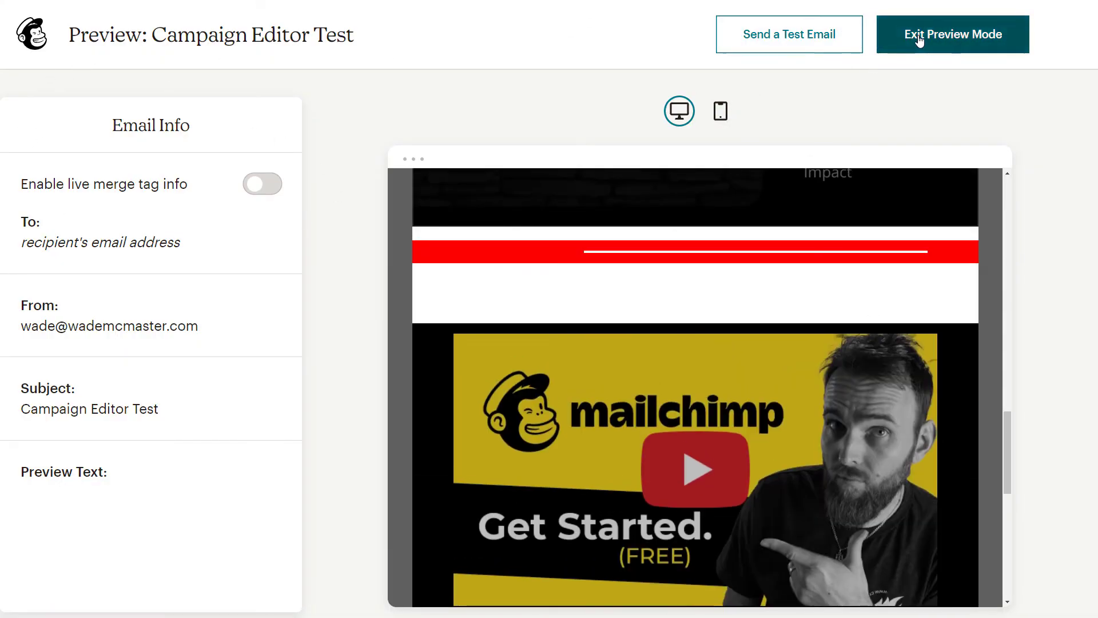
left_click(919, 39)
- Add a social block directly below the video block
scroll(680, 345, "down", 15)
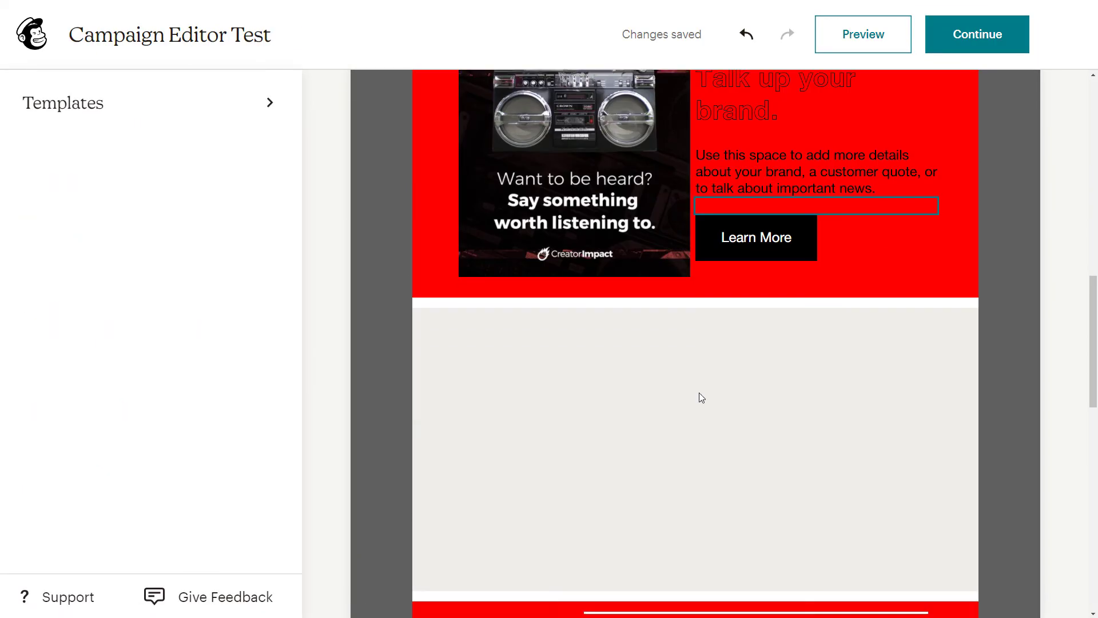
scroll(701, 397, "down", 5)
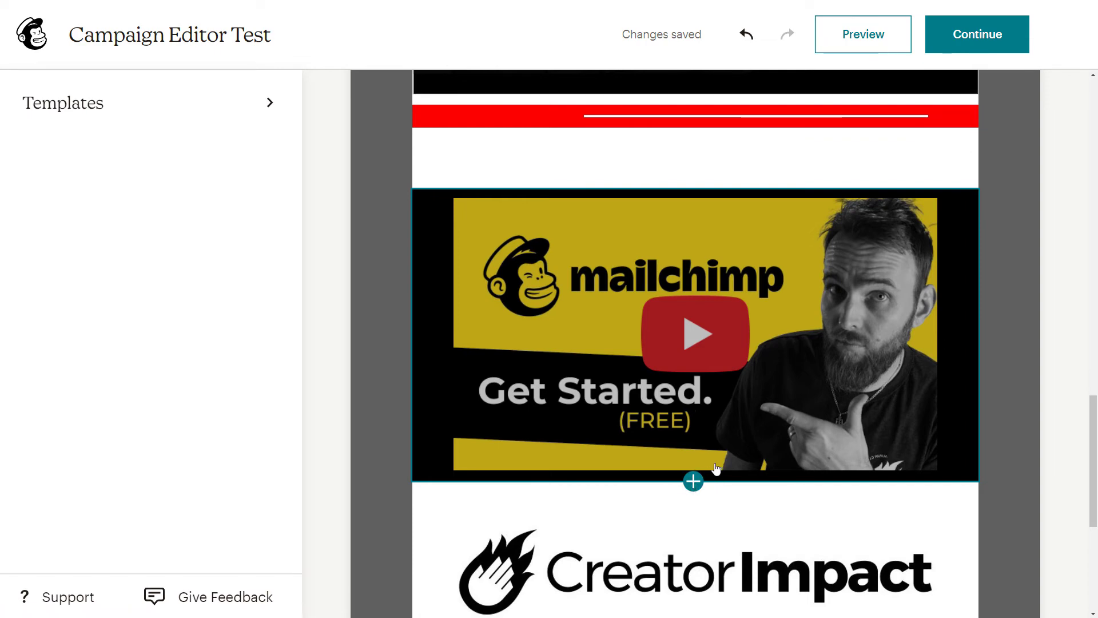
left_click(692, 482)
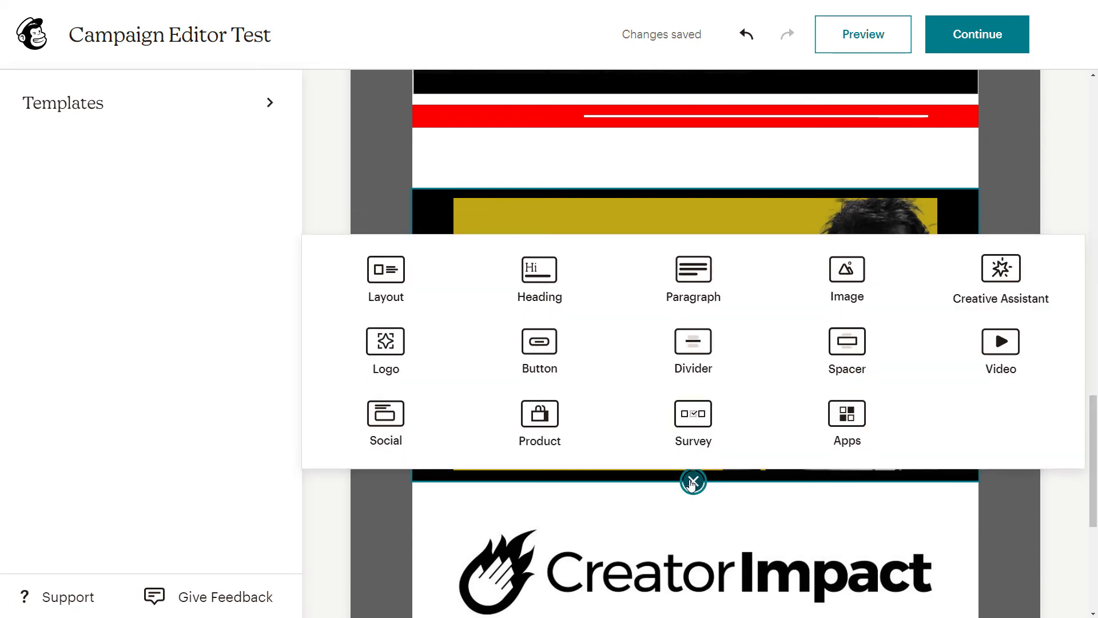
left_click(386, 420)
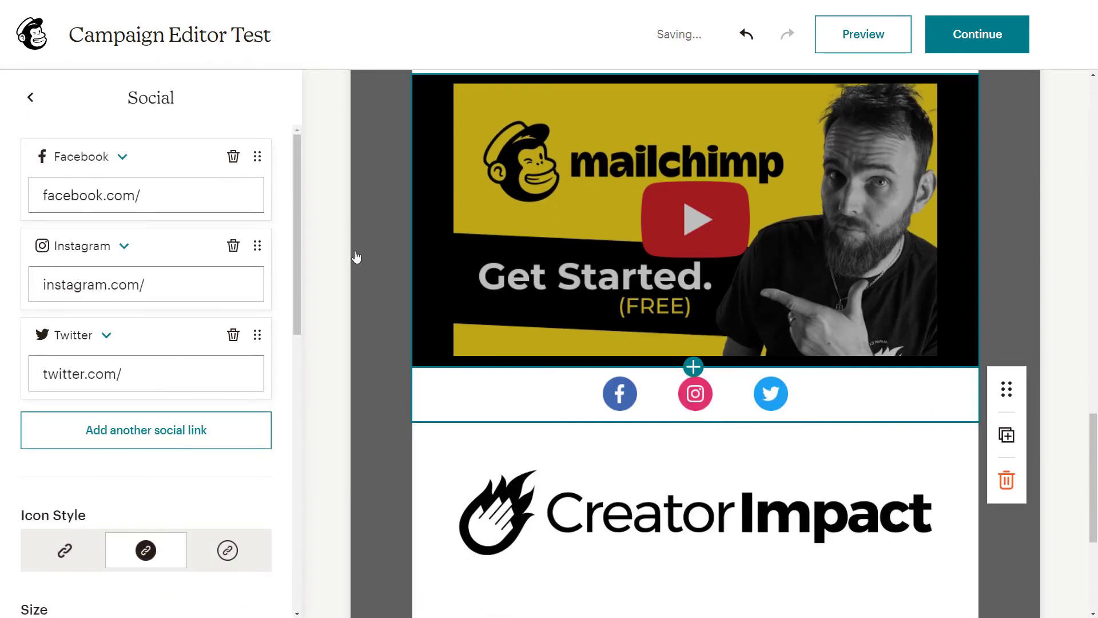
- Set the Facebook link to facebook.com/creatorimpact and the Instagram link to instagram.com/creatorimpact
left_click(149, 189)
left_click(166, 284)
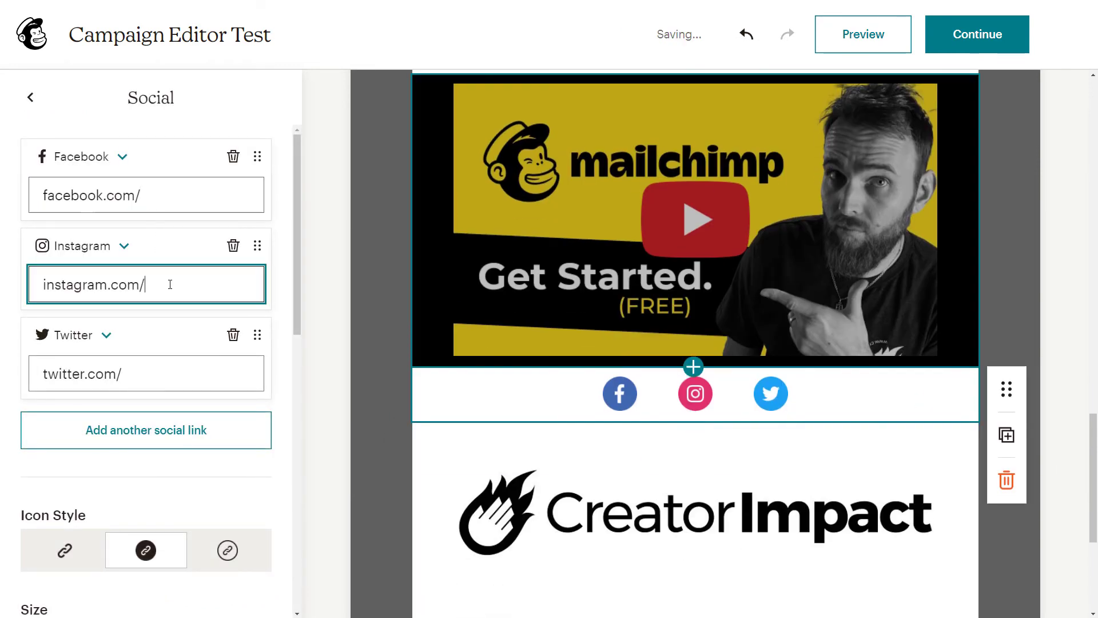
left_click(154, 381)
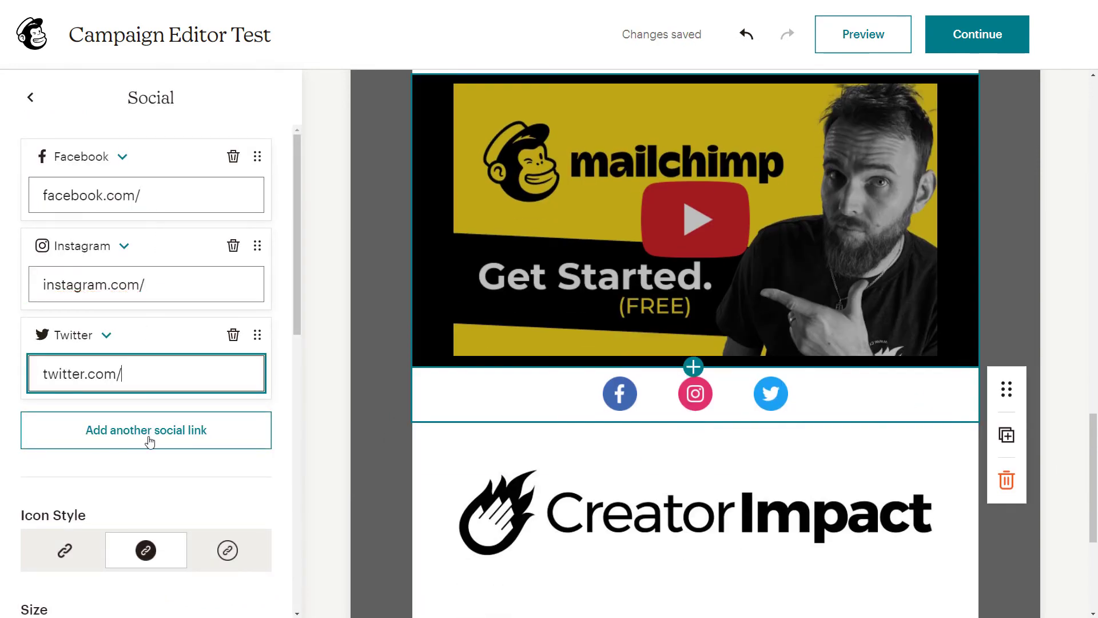
left_click(151, 199)
type("creator")
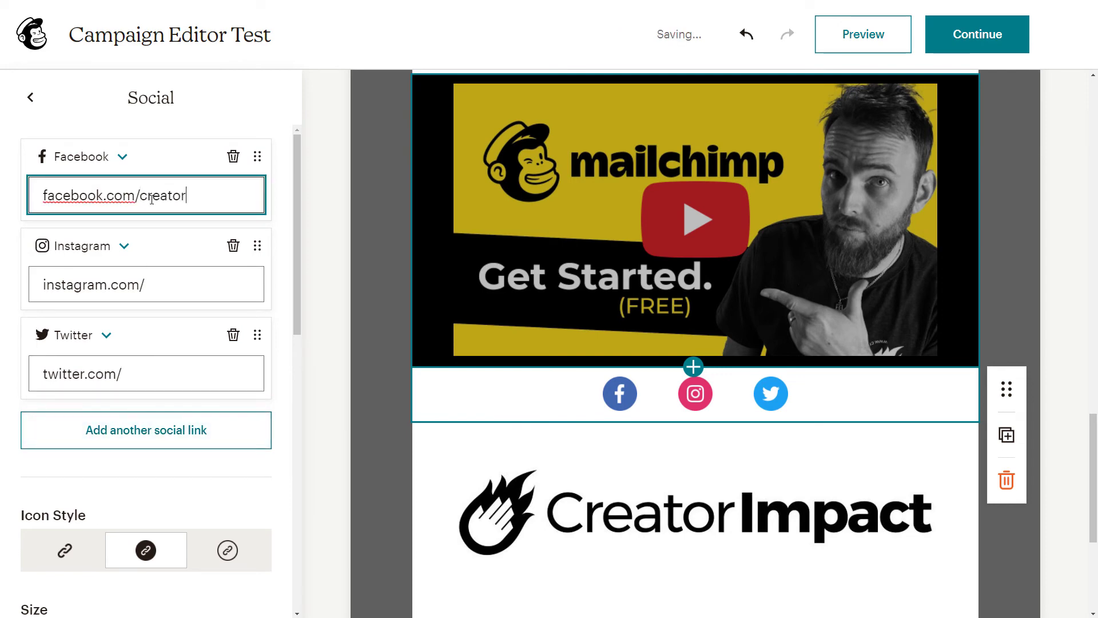
type("impact")
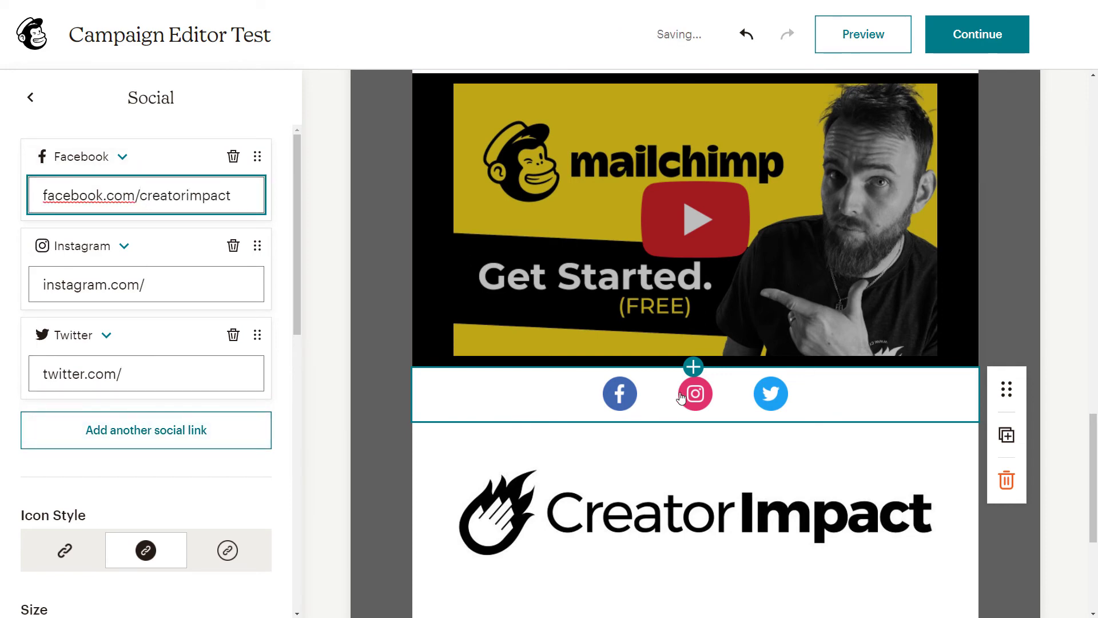
left_click(149, 284)
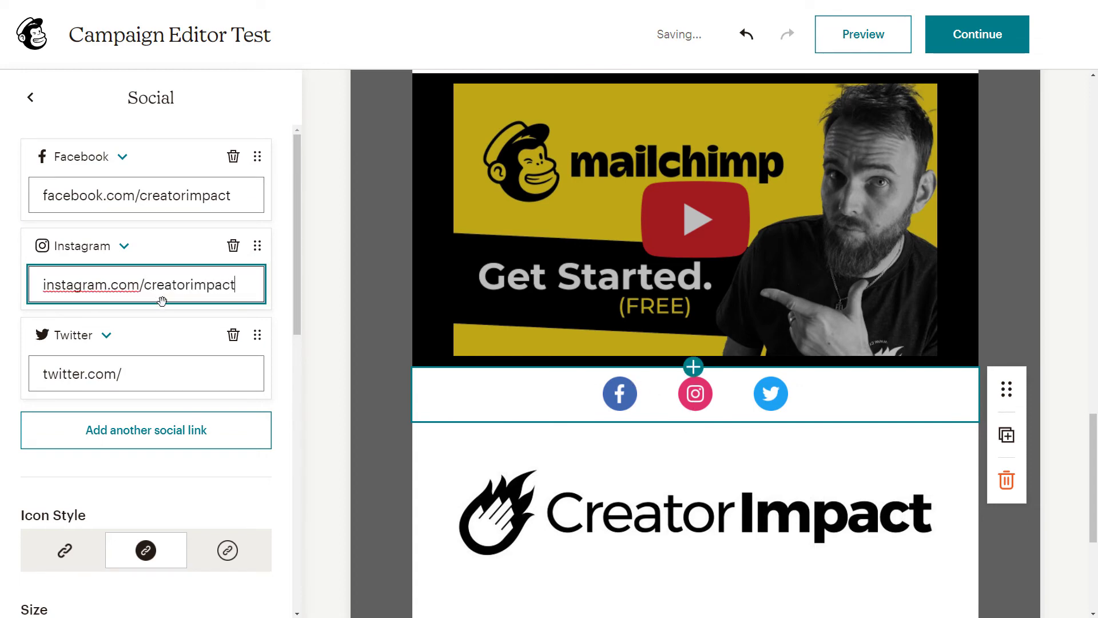
- Add a fourth social link to the block and change its type from Email to Youtube
left_click(182, 429)
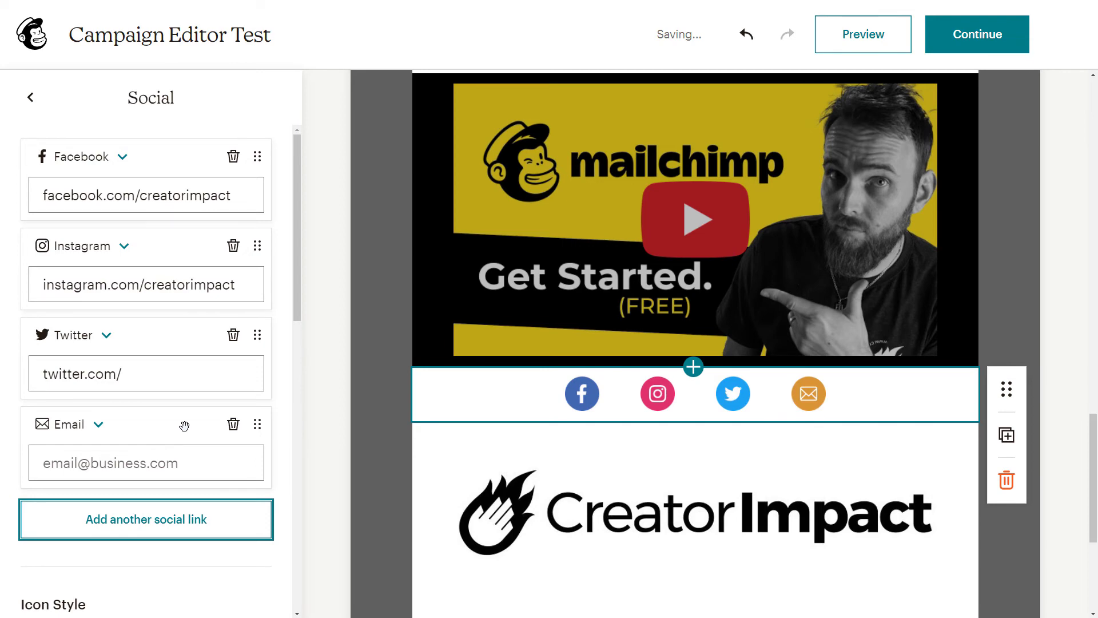
left_click(94, 432)
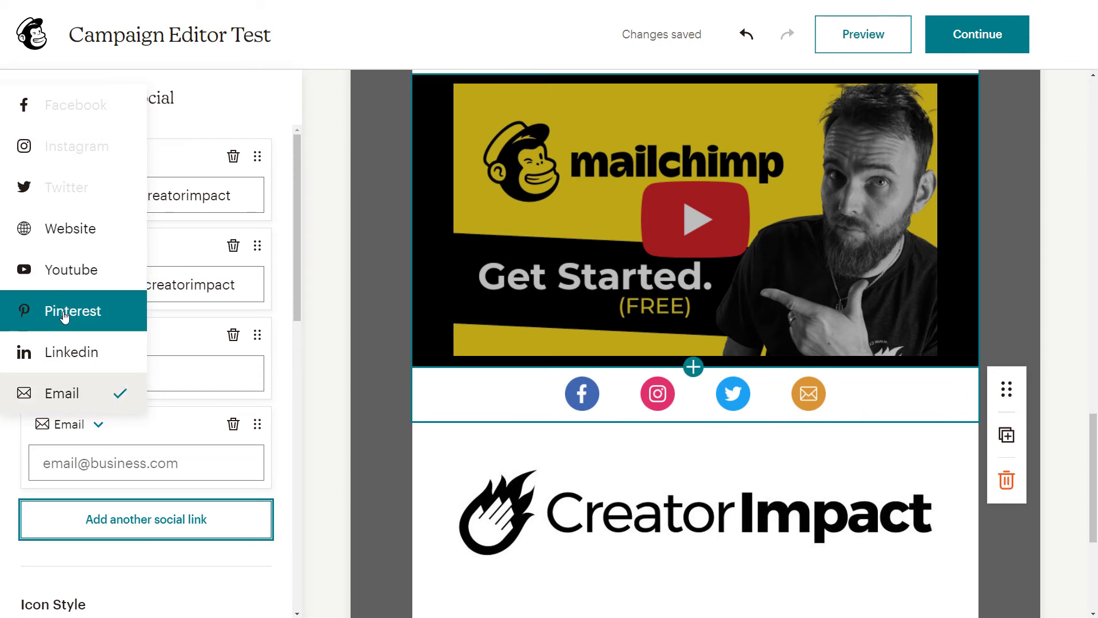
left_click(79, 262)
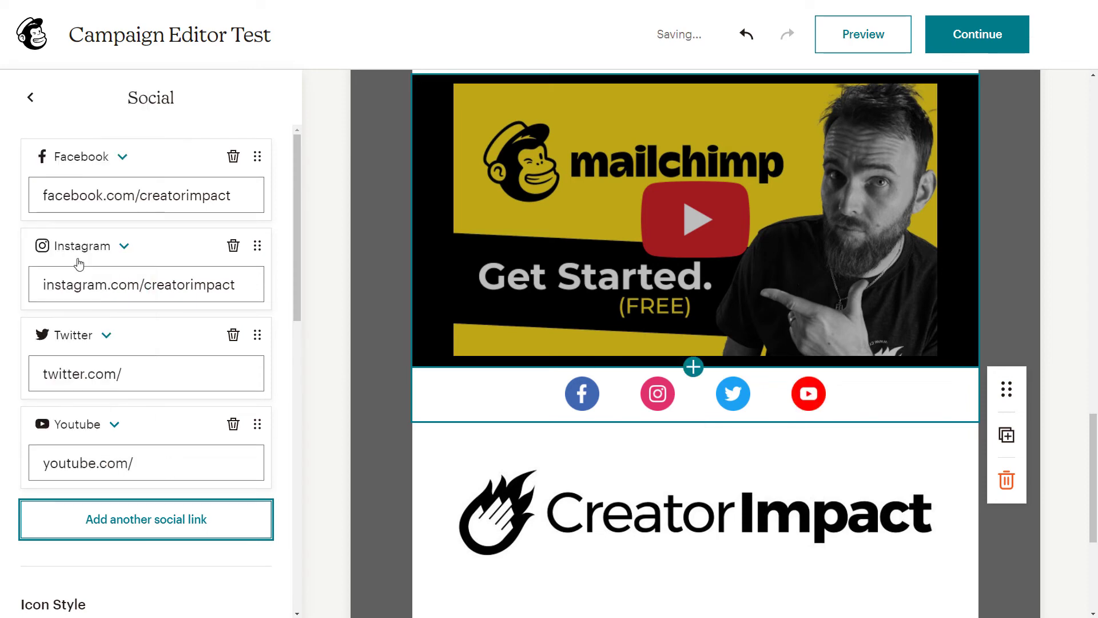
left_click(186, 461)
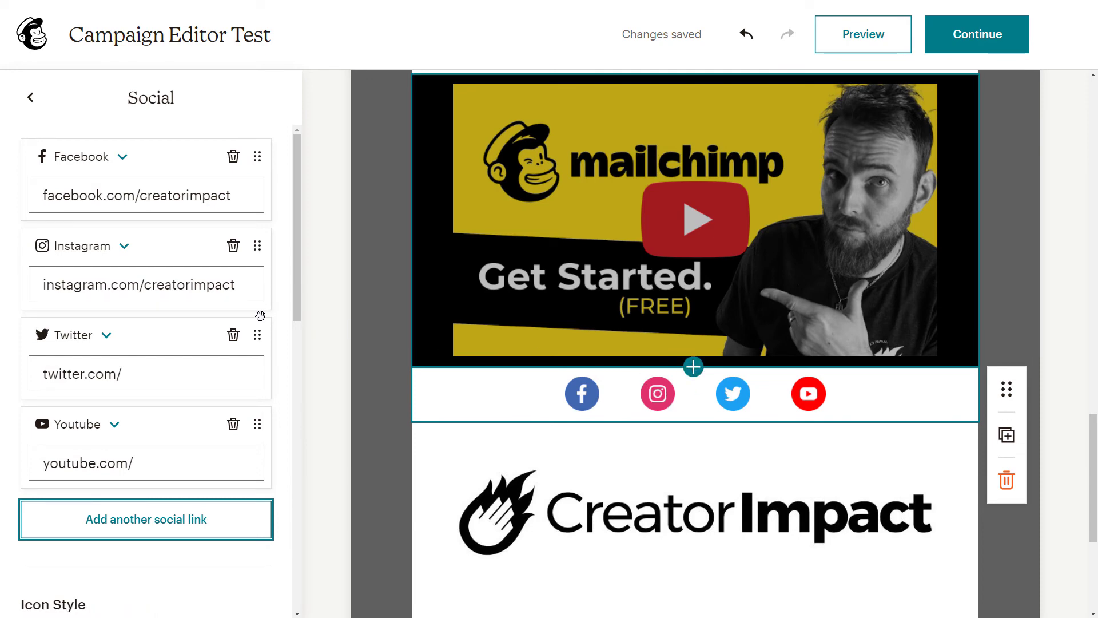
- Try the plain and filled-circle icon styles for the social links, and choose the outlined-circle style
scroll(257, 314, "down", 5)
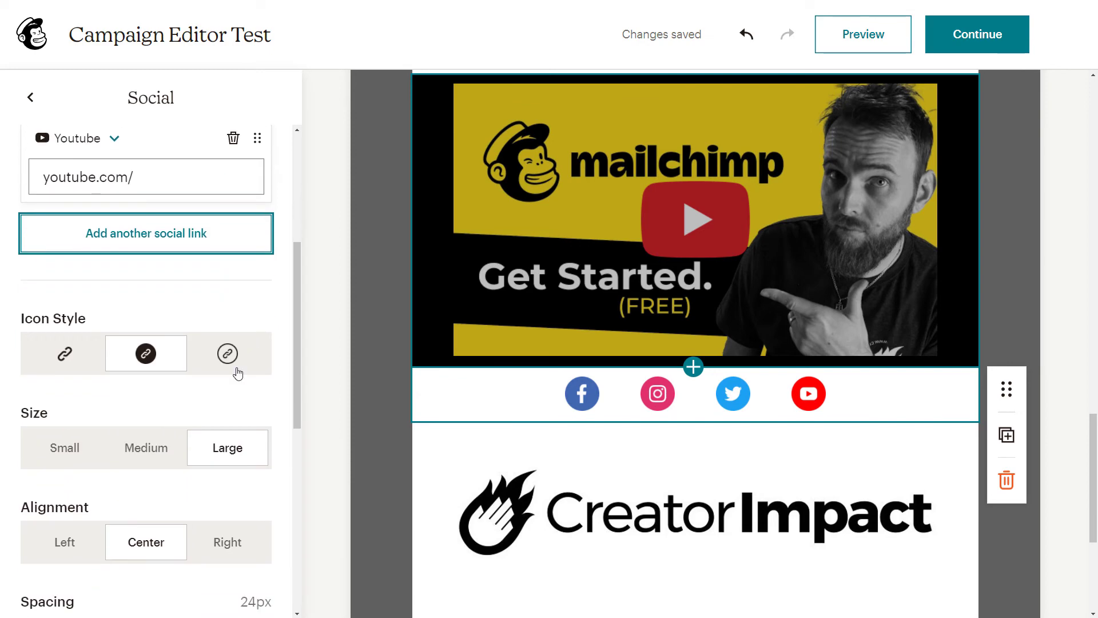
scroll(160, 357, "down", 3)
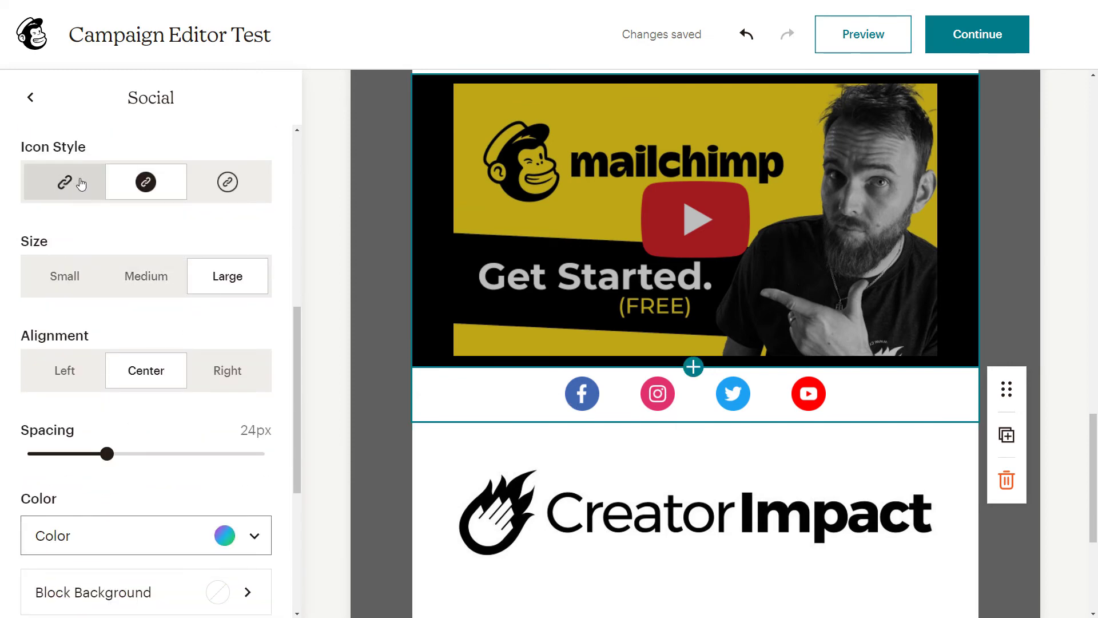
scroll(82, 183, "down", 1)
scroll(76, 213, "up", 2)
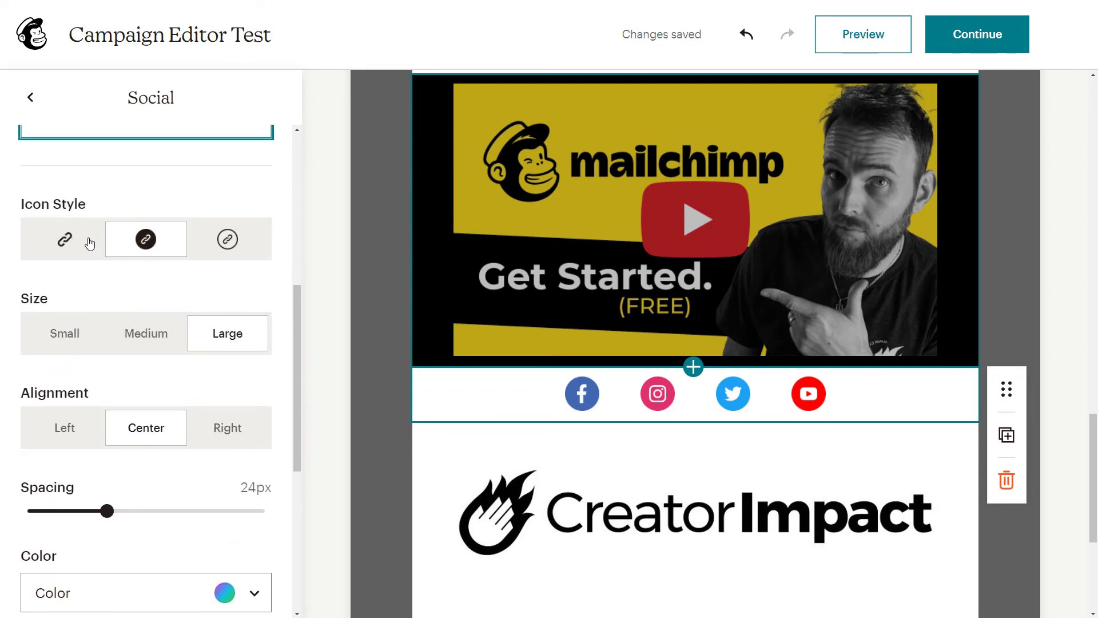
left_click(90, 244)
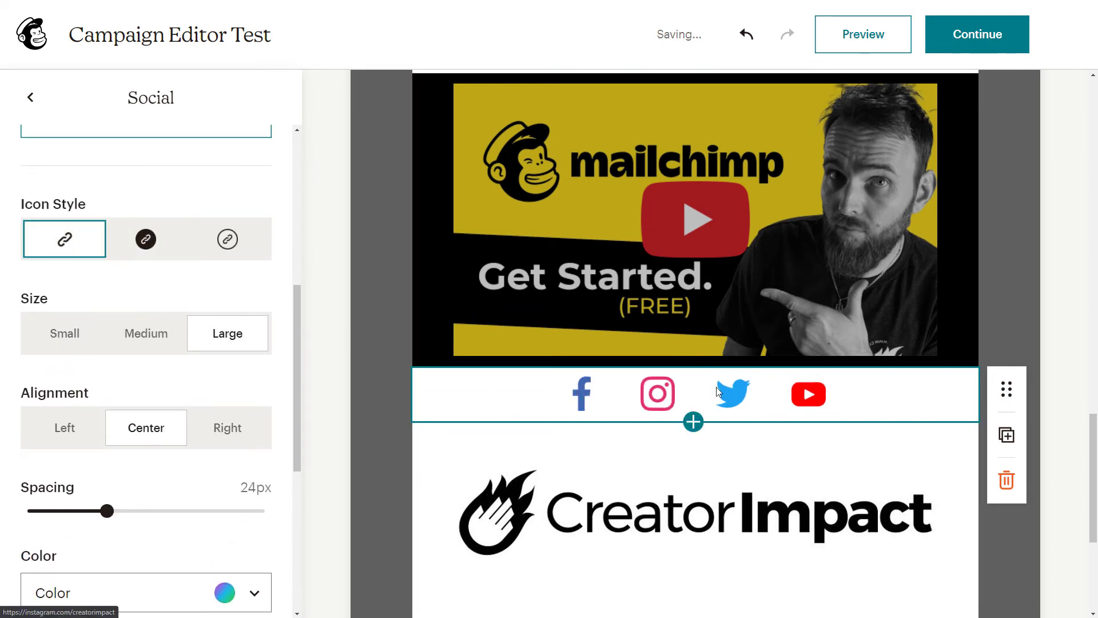
left_click(156, 241)
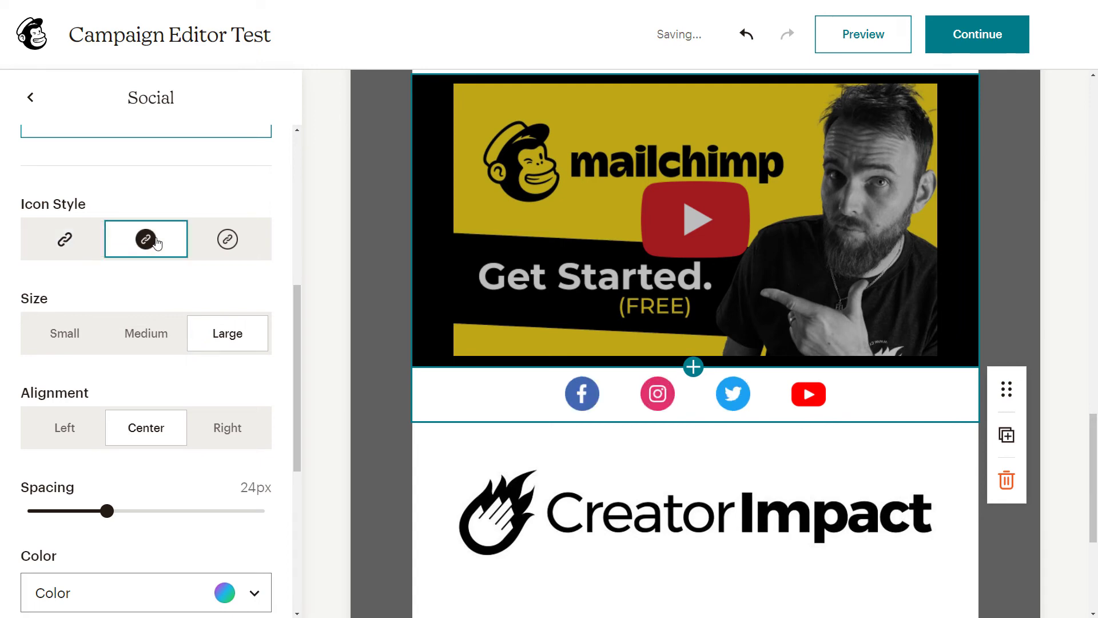
left_click(227, 242)
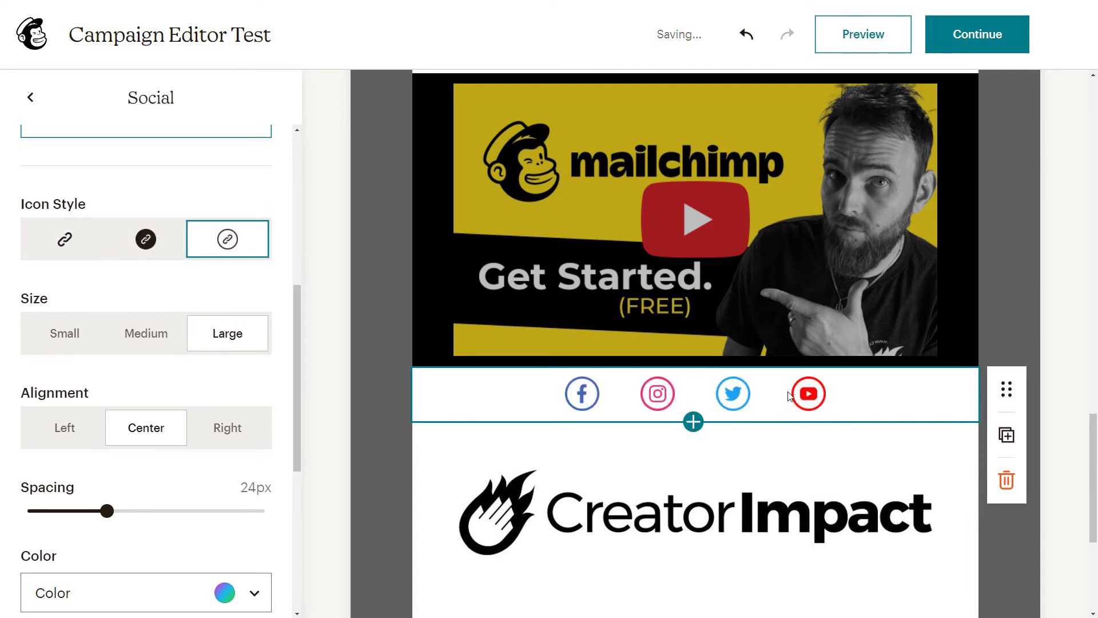
- Try the Small and Medium sizes for the social icons, and return them to Large
left_click(62, 336)
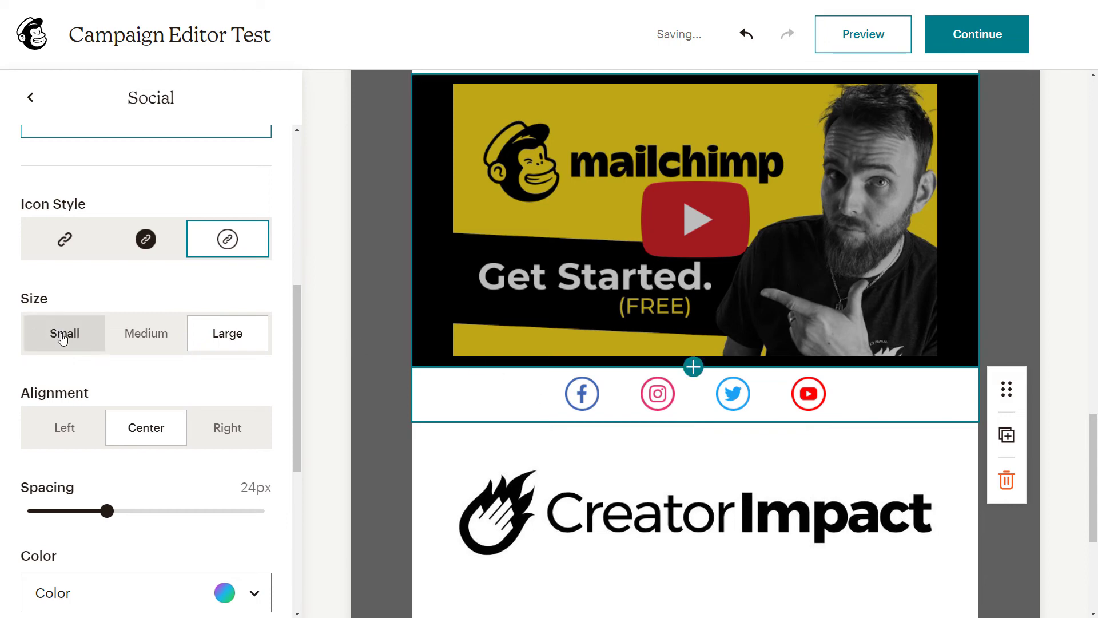
left_click(118, 338)
left_click(216, 340)
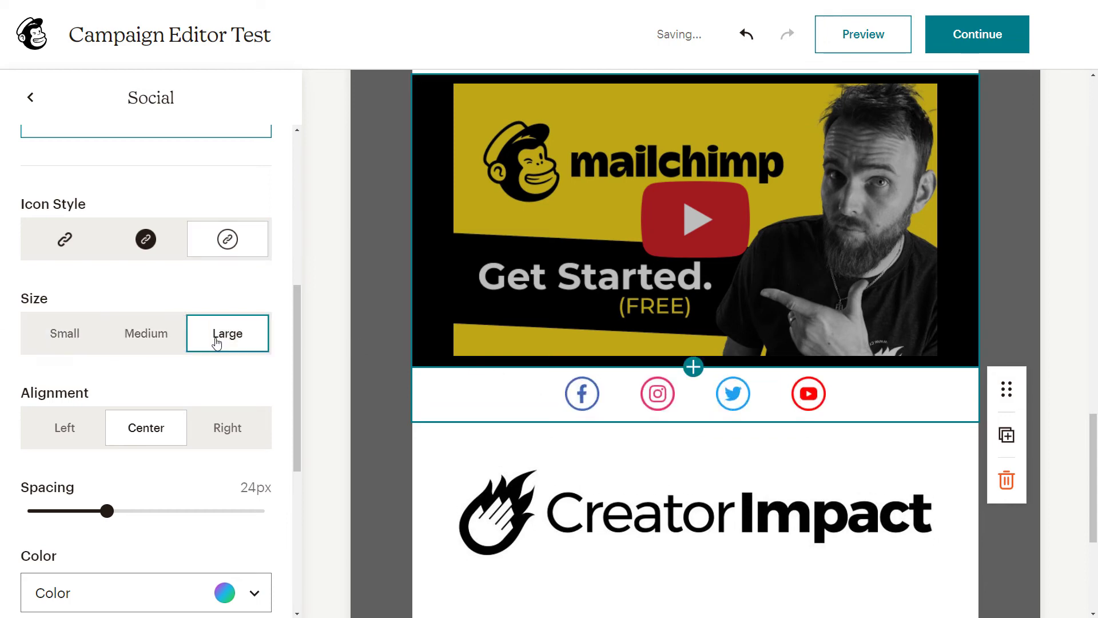
- Try the left and right alignments, and keep the social icons centered with a spacing of 6px
left_click(69, 441)
left_click(223, 436)
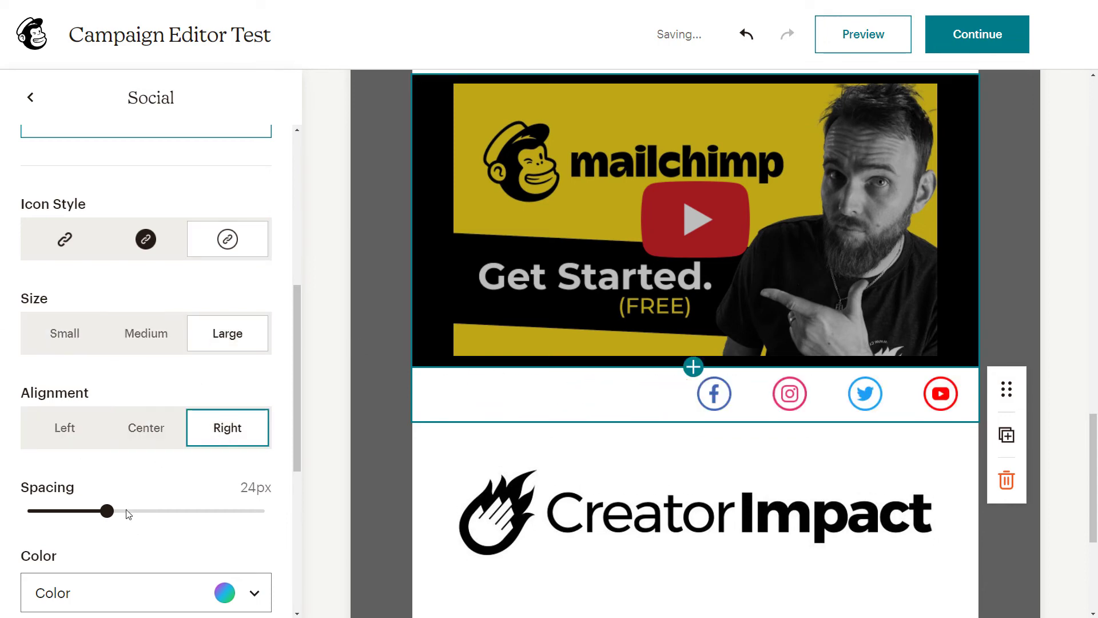
left_click_drag(110, 516, 63, 519)
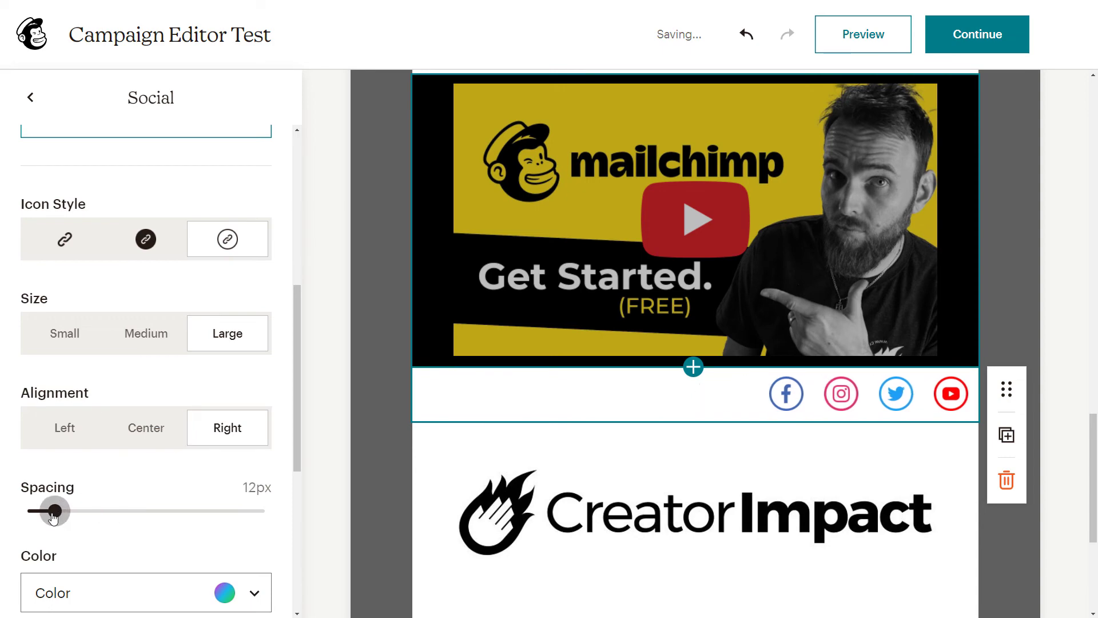
left_click(140, 449)
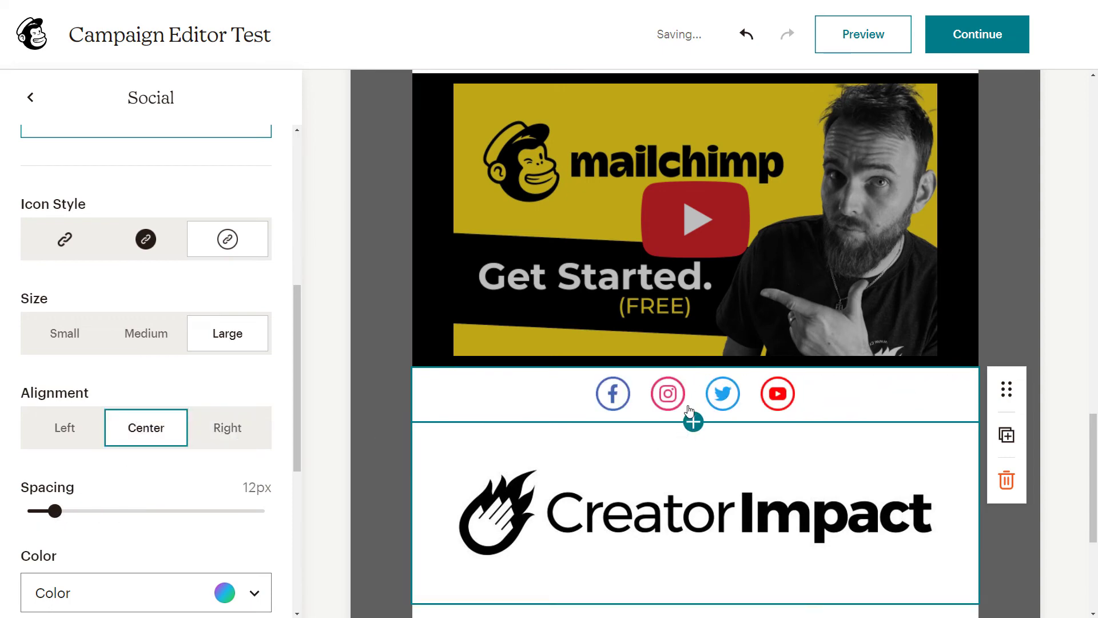
left_click_drag(52, 515, 41, 514)
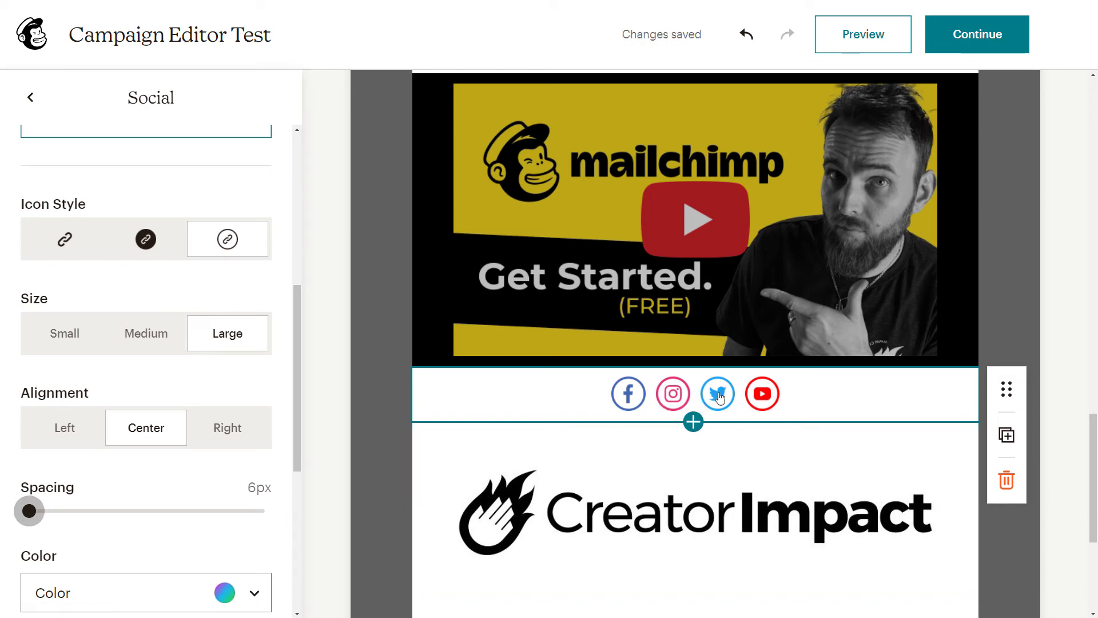
- Try the Dark color for the social icons, and set their color to Light
scroll(160, 486, "down", 5)
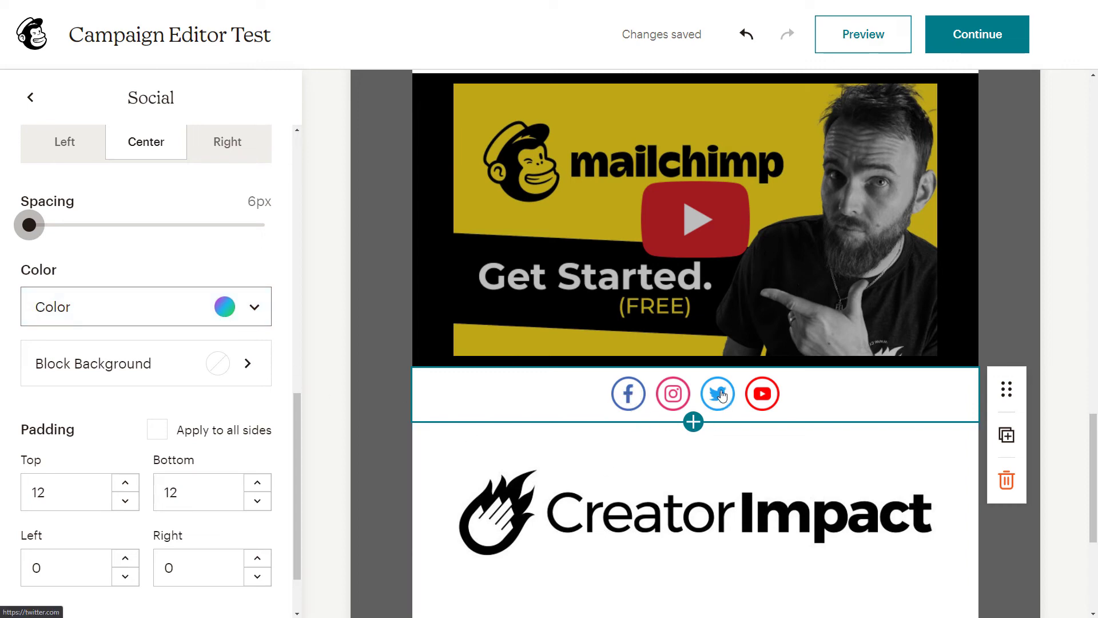
left_click(257, 314)
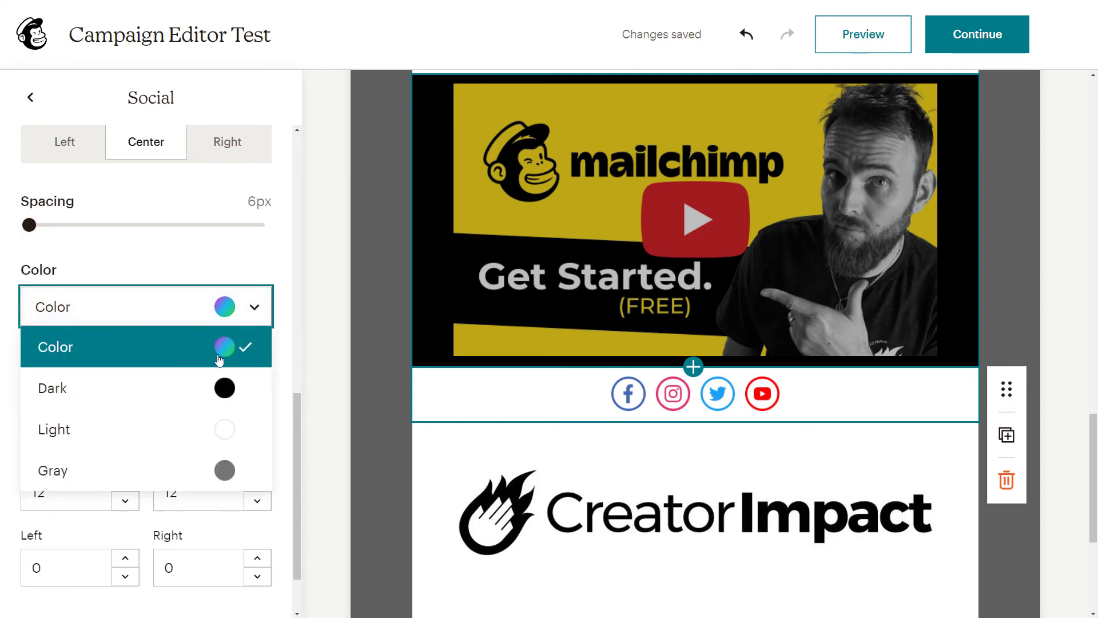
left_click(225, 384)
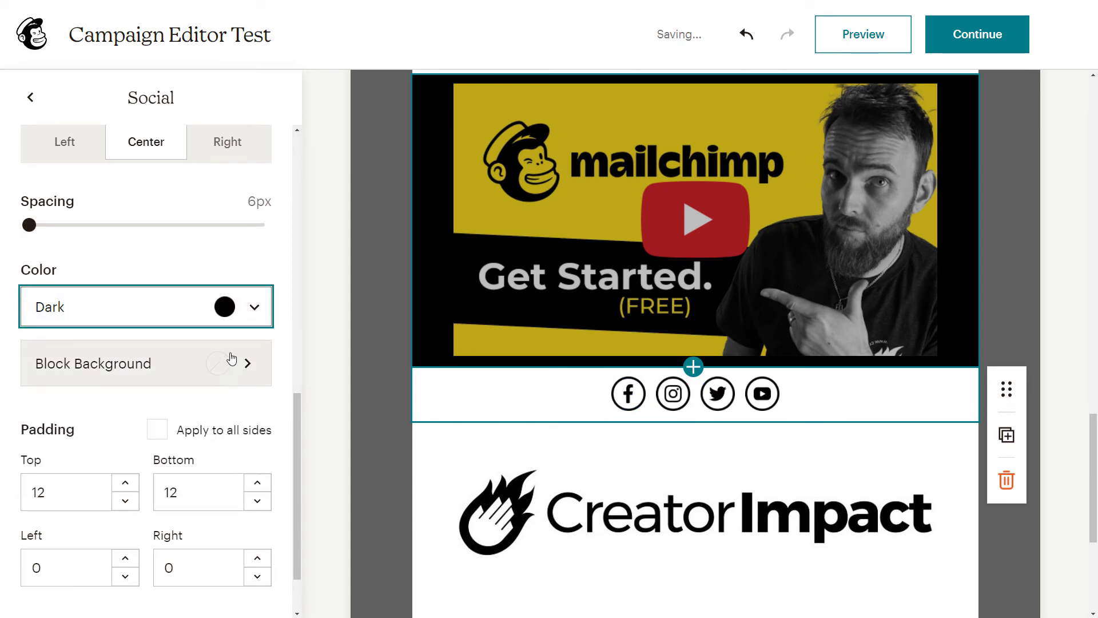
left_click(232, 307)
left_click(172, 432)
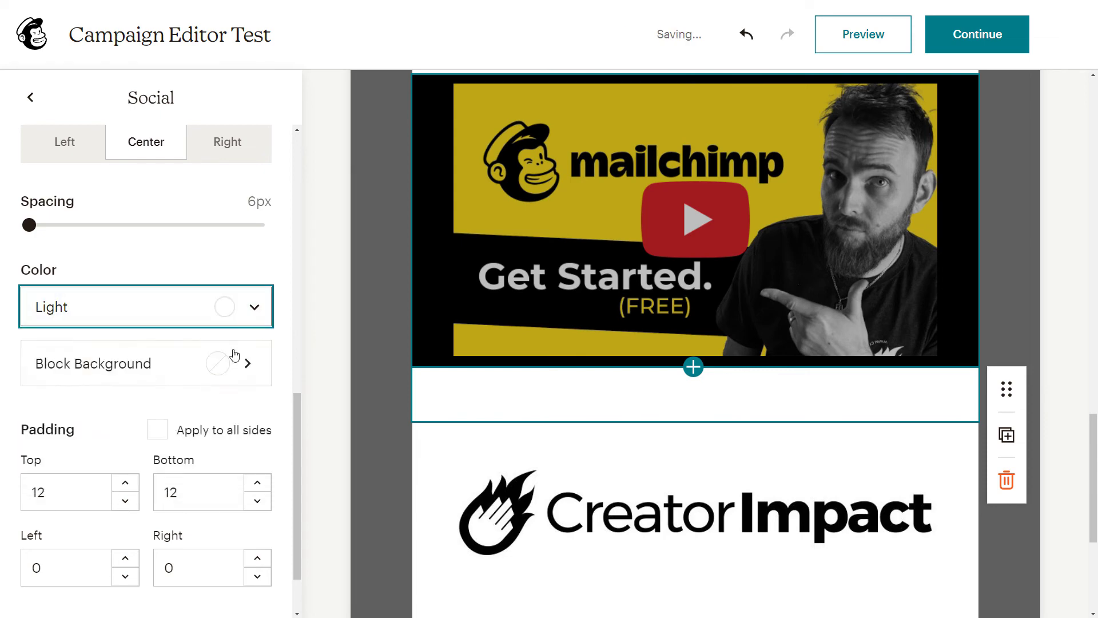
- Try Gray for the social icons, and set their color option to Color
left_click(239, 321)
left_click(169, 467)
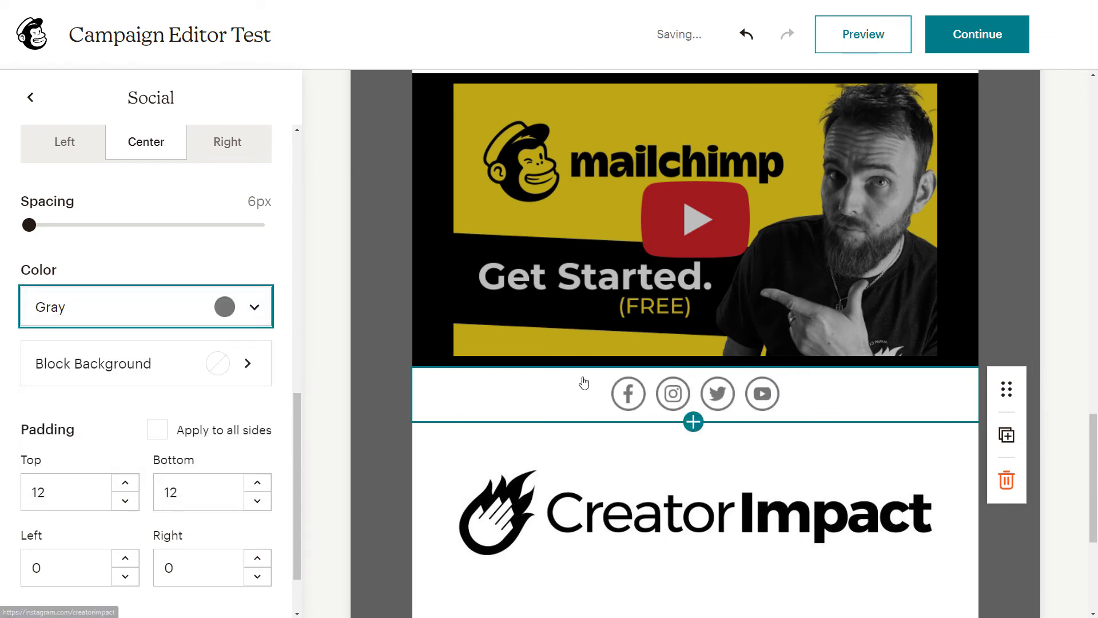
left_click(255, 307)
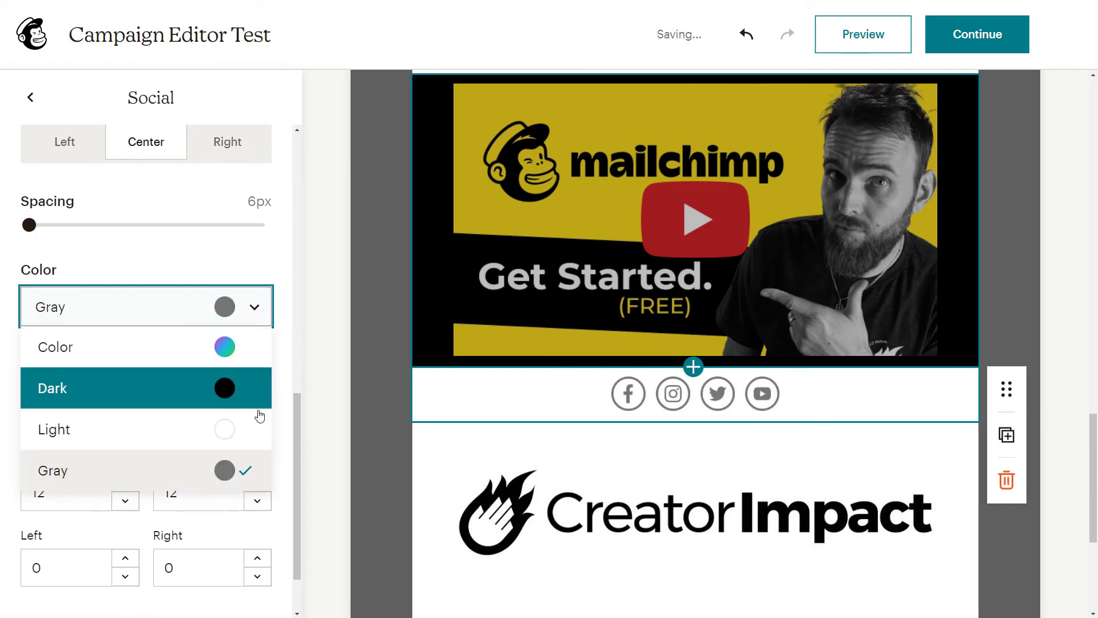
left_click(224, 357)
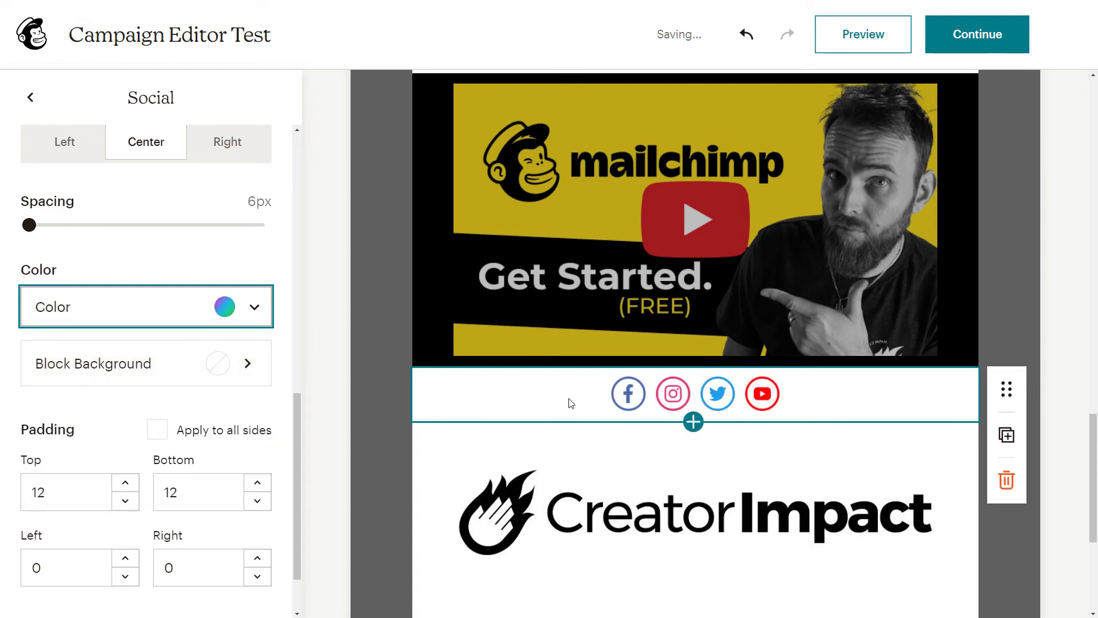
- Set the social block's background to the bright yellow-green #DBFF00
left_click(120, 361)
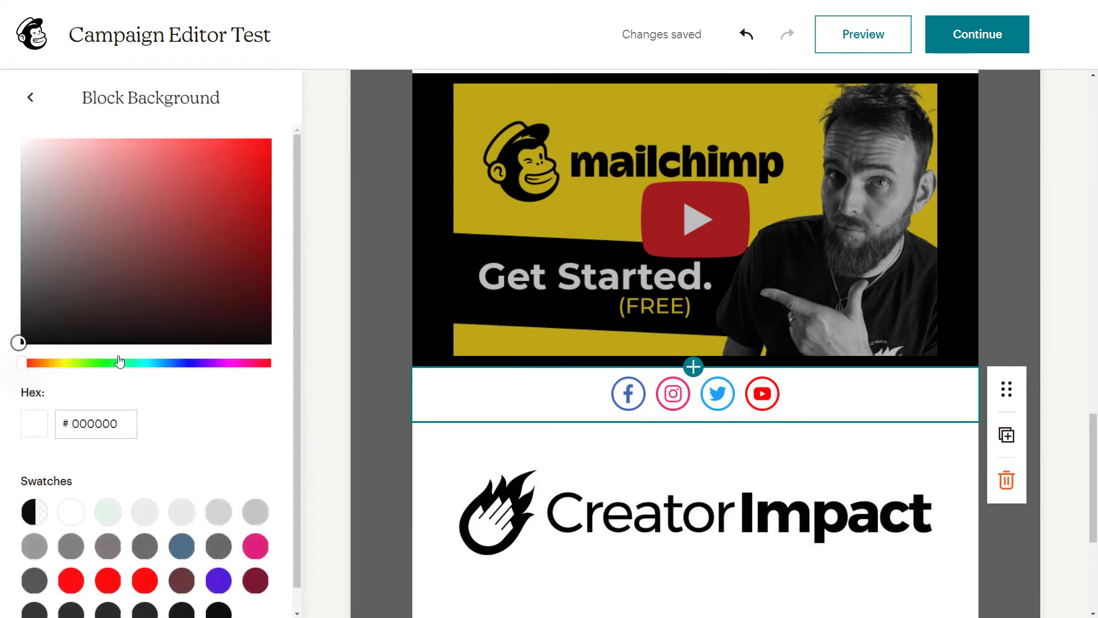
left_click(68, 364)
left_click_drag(101, 215, 73, 101)
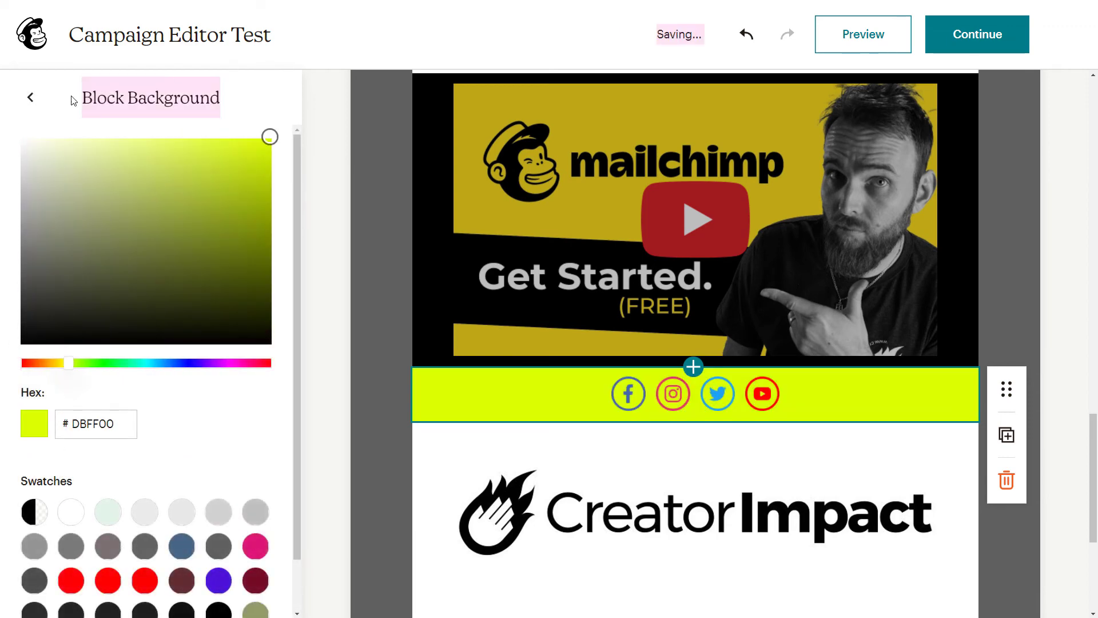
left_click(33, 99)
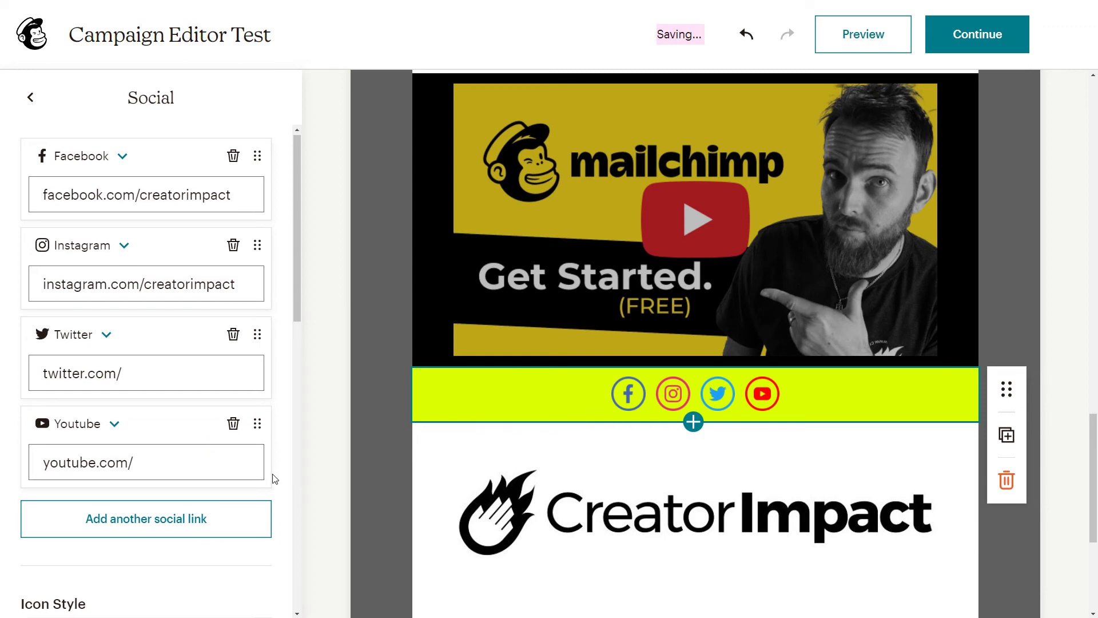
- Review the social block's Facebook, Instagram, Twitter and YouTube link fields and its padding settings
scroll(272, 480, "down", 4)
left_click_drag(294, 335, 204, 189)
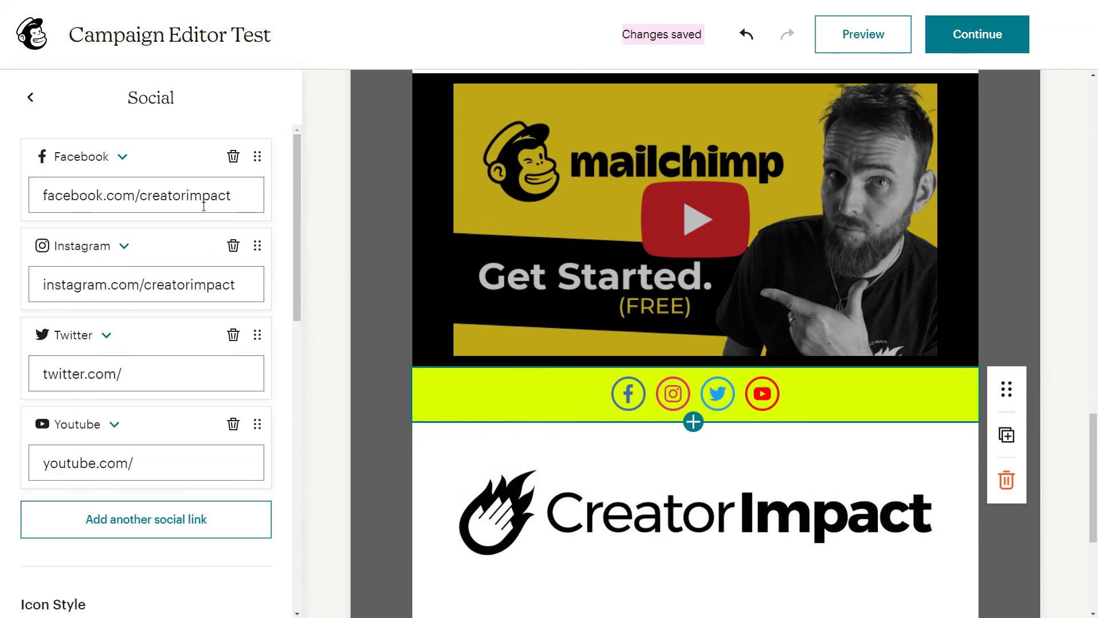
left_click(147, 195)
left_click(102, 298)
left_click(121, 375)
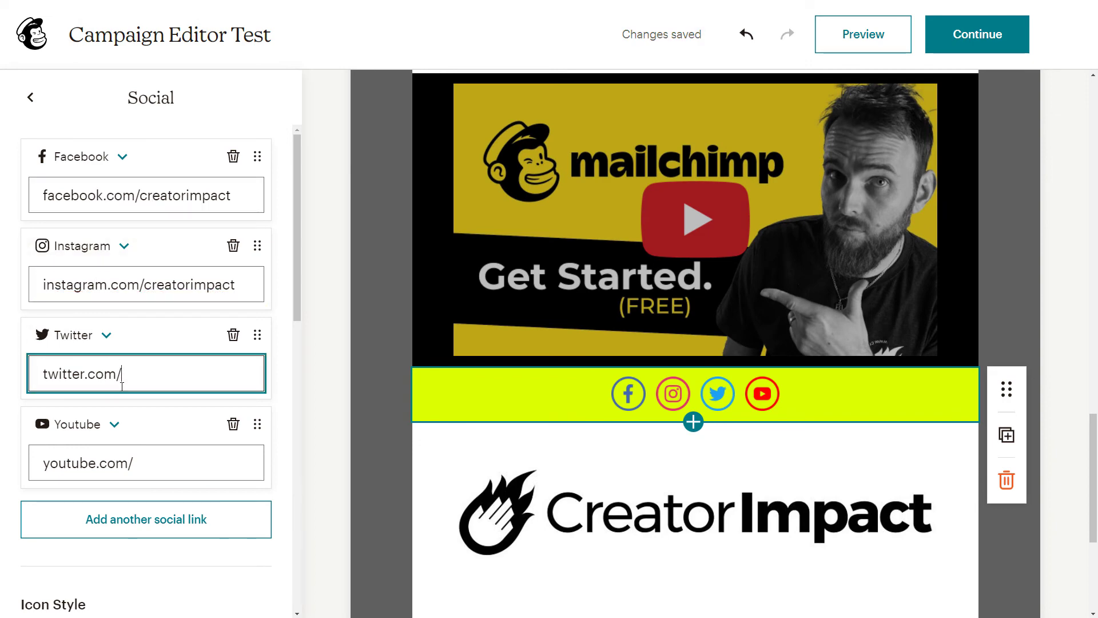
left_click(129, 463)
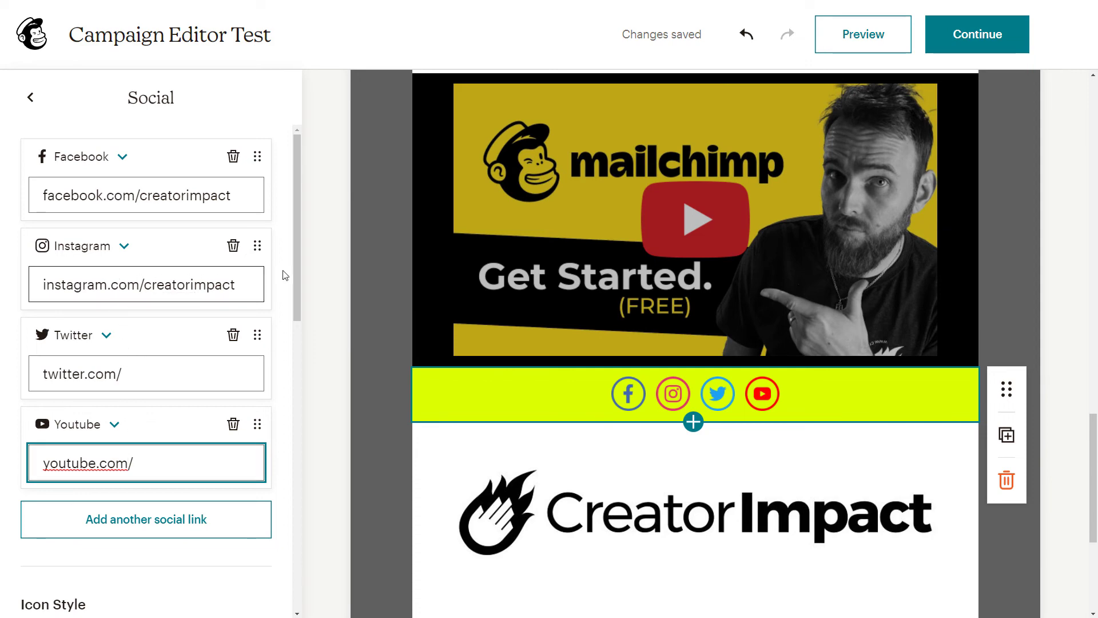
left_click_drag(297, 276, 309, 583)
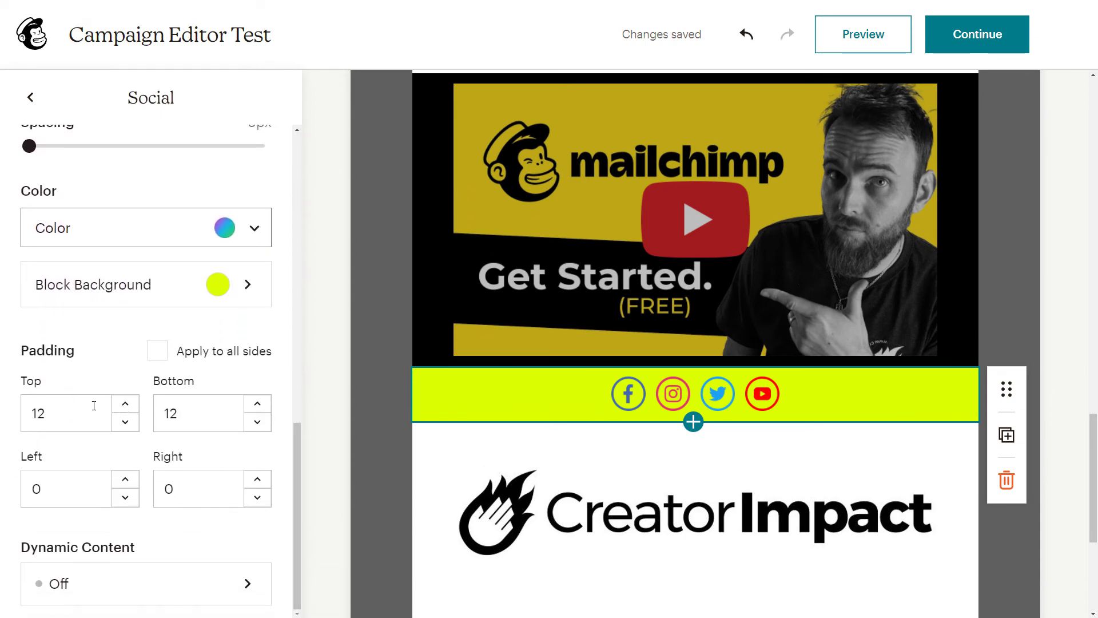
- Try to add a Product block below the social links, and dismiss the store connection dialog
left_click(693, 423)
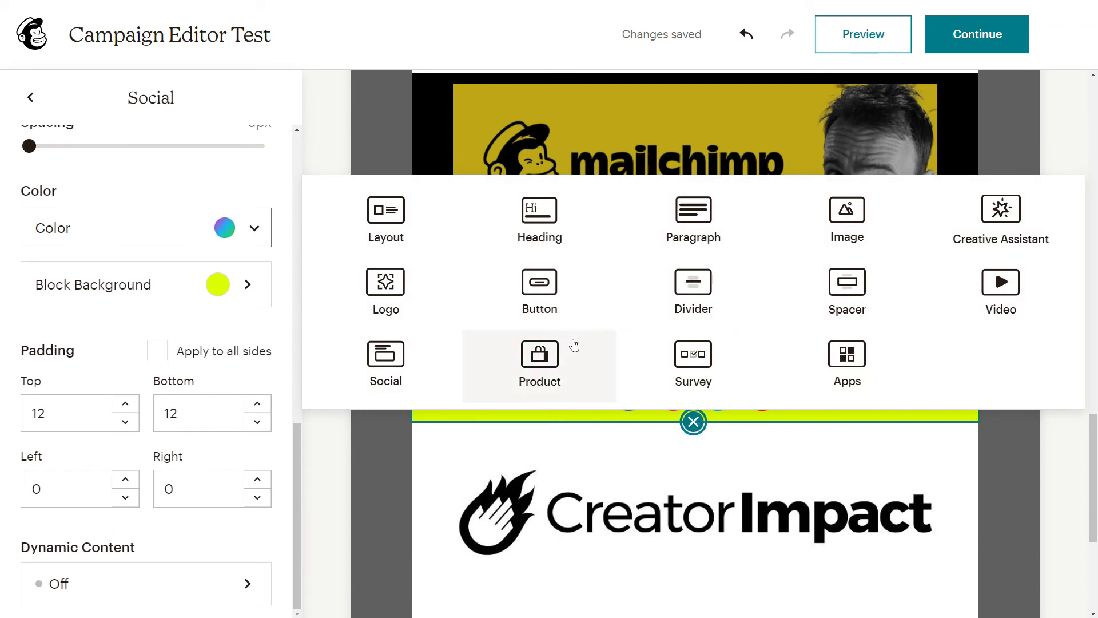
left_click(539, 365)
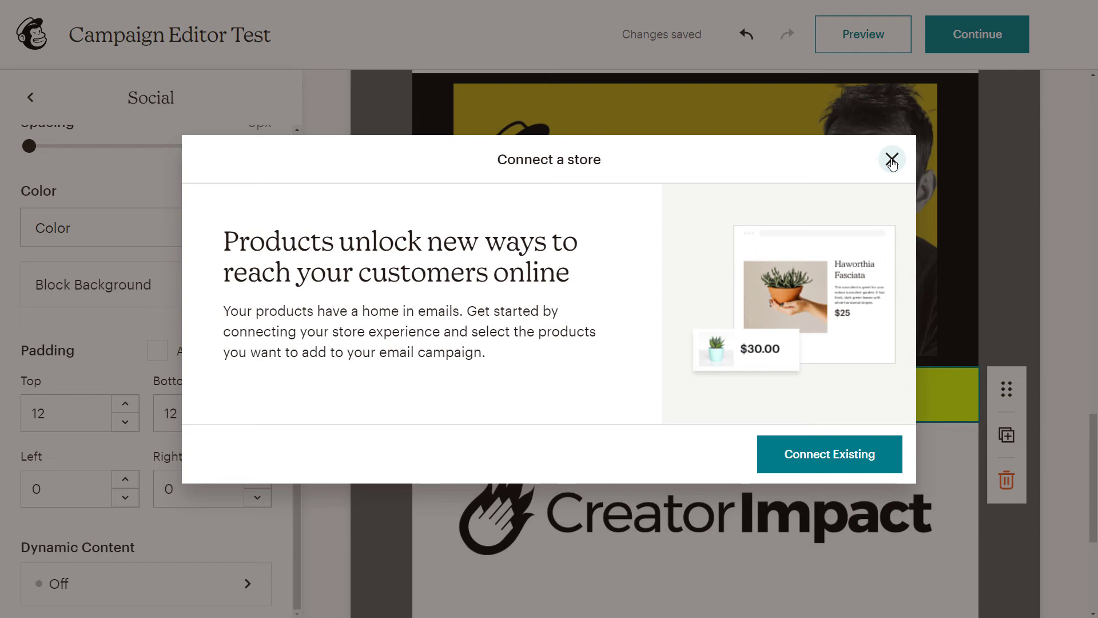
left_click(892, 160)
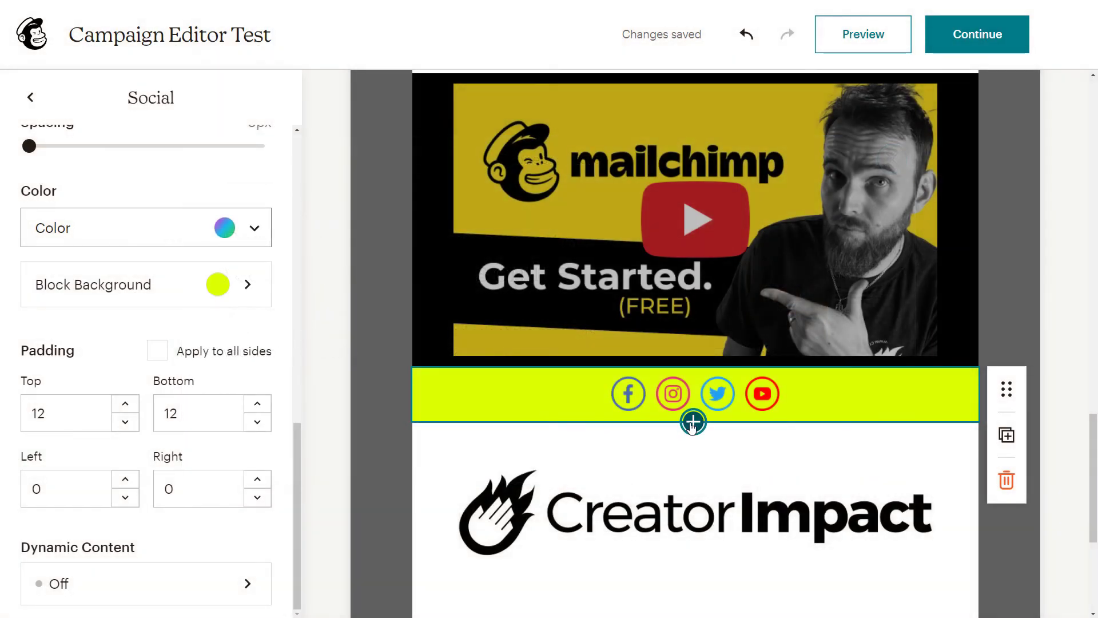
- Insert a Survey block below the social links and start creating a new survey for it
left_click(692, 423)
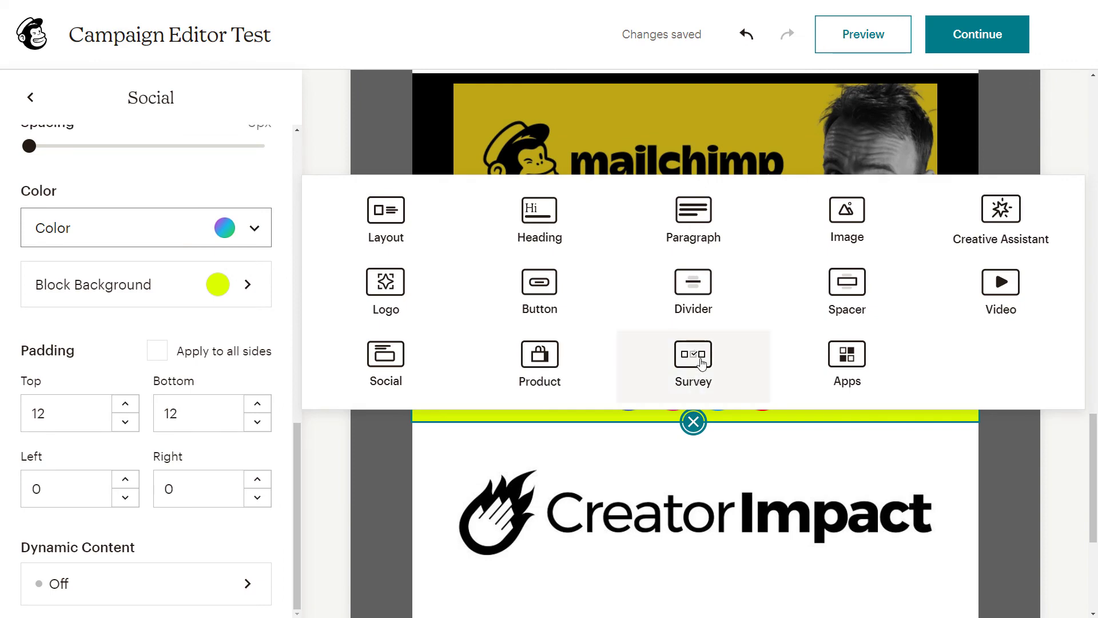
left_click(693, 360)
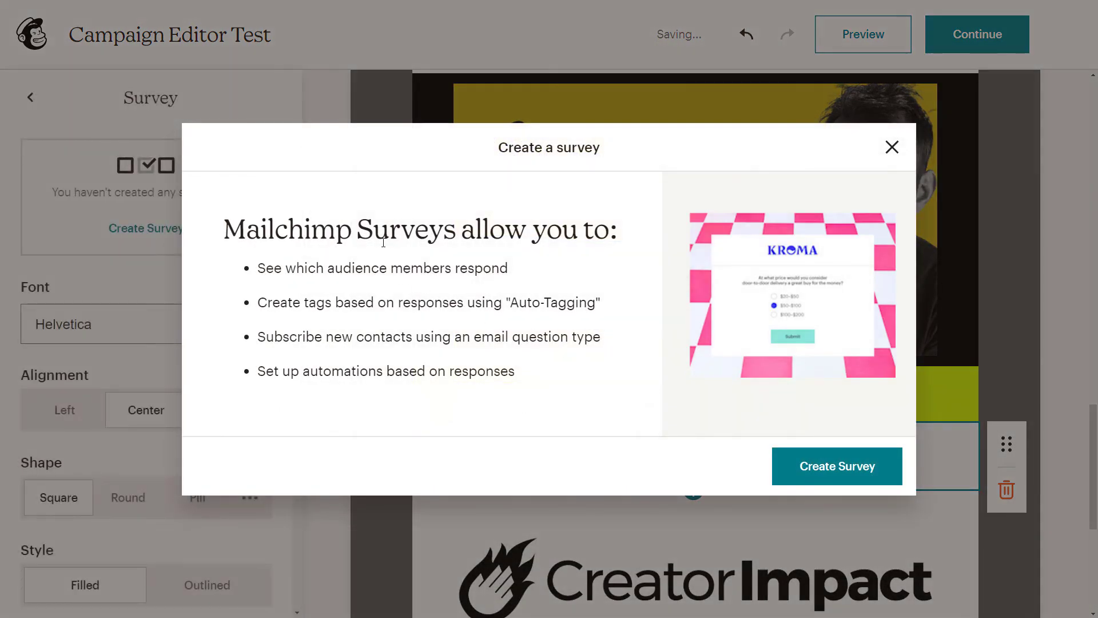
left_click_drag(224, 231, 629, 236)
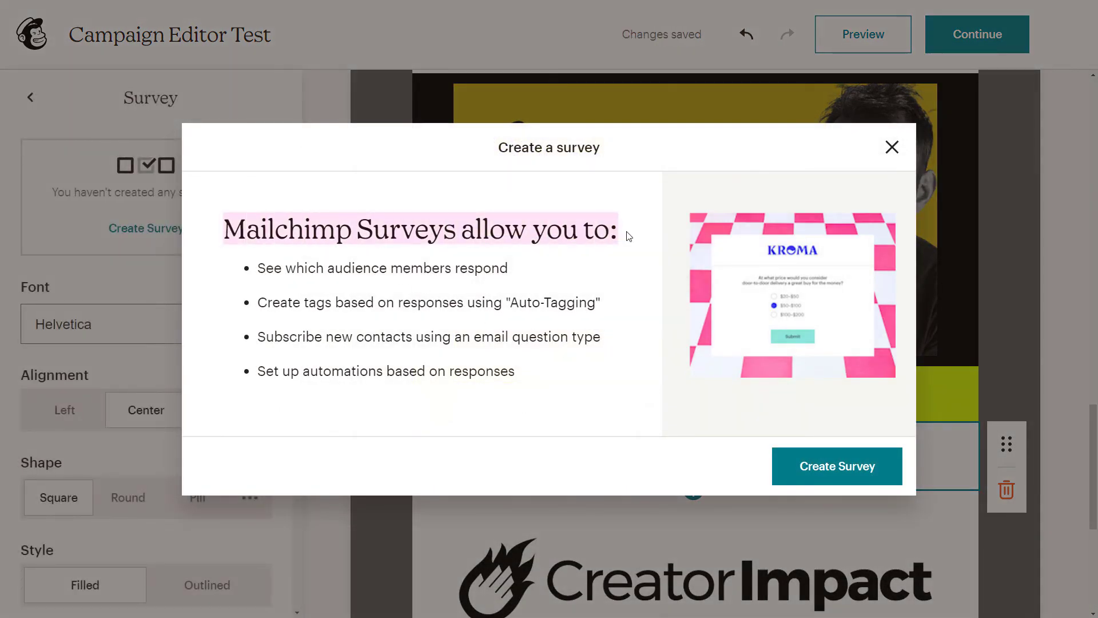
left_click(861, 476)
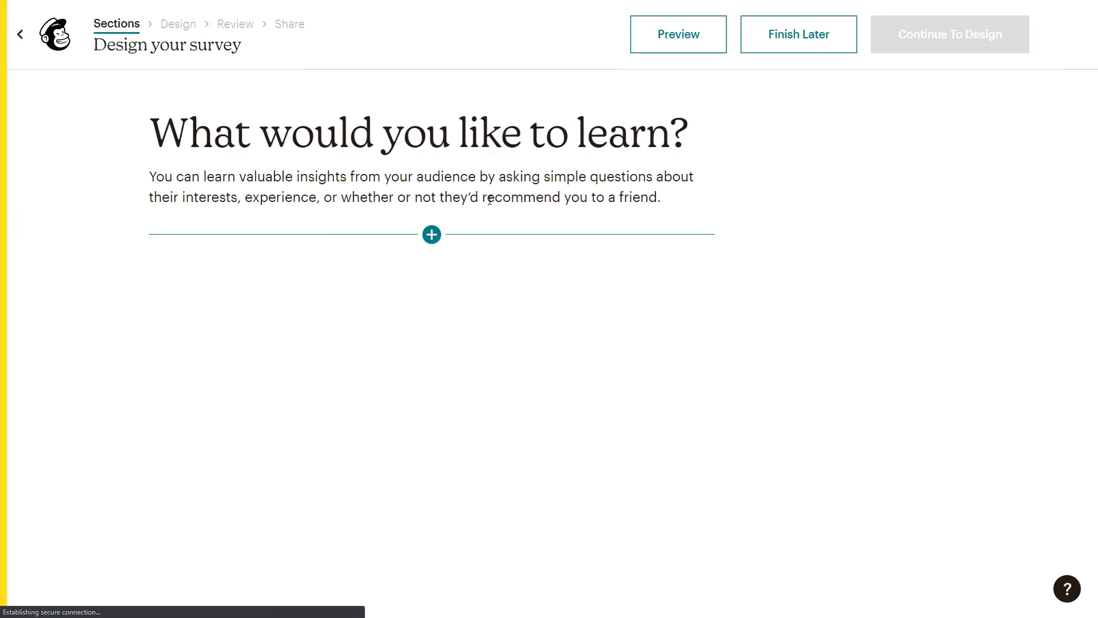
- Examine the section types available for the new survey, and leave the survey builder for the email
left_click(431, 236)
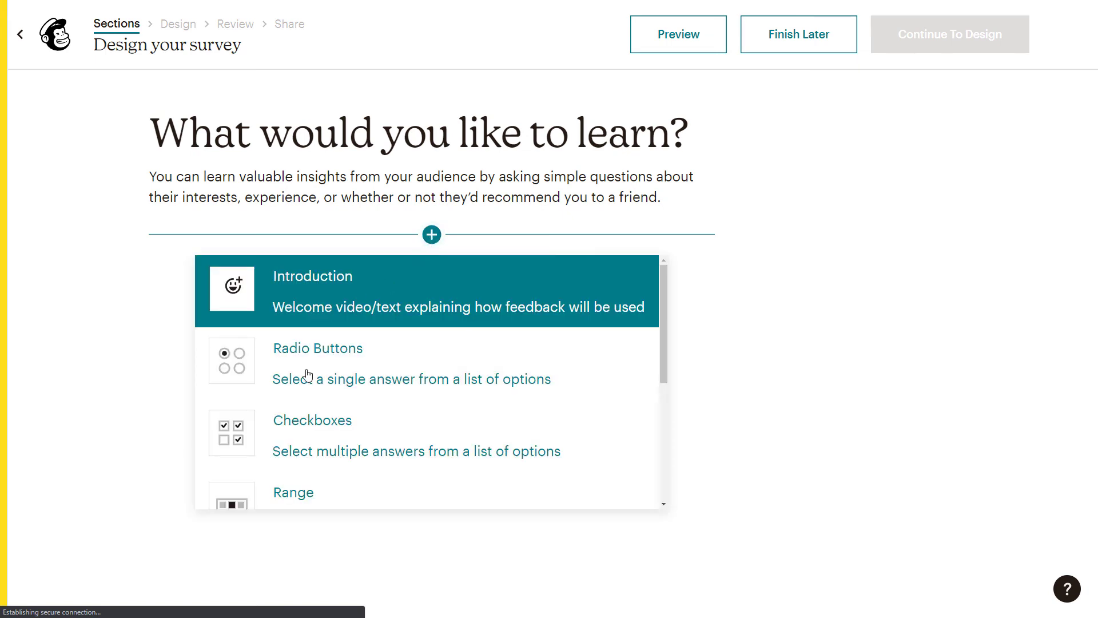
left_click_drag(664, 301, 659, 417)
scroll(481, 421, "up", 5)
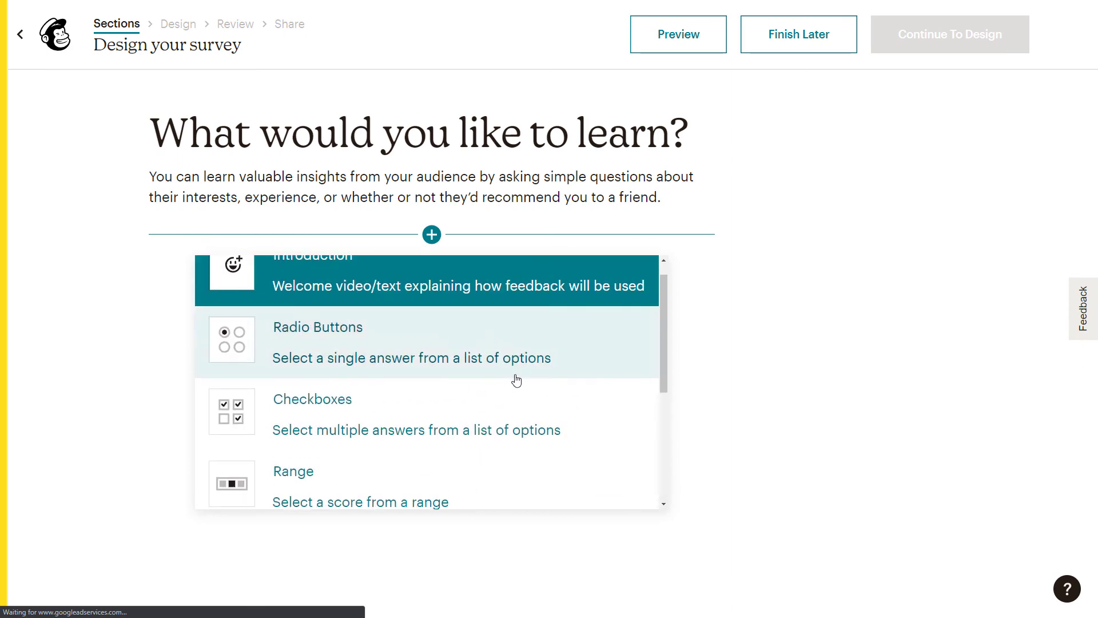
left_click(34, 42)
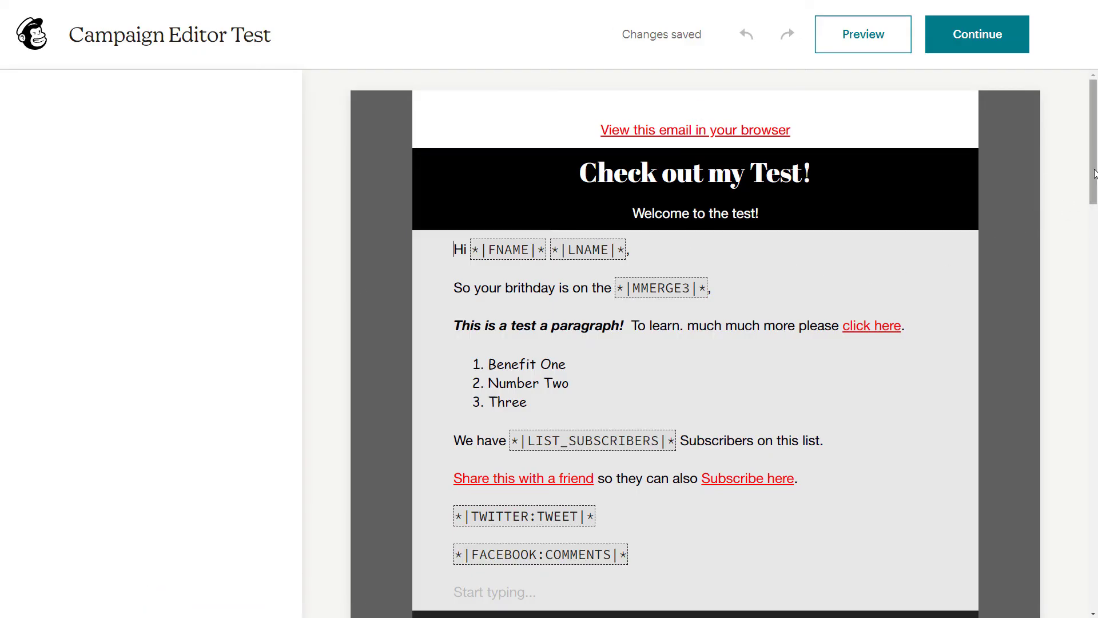
- Delete the Start Survey block below the social links
left_click(1035, 217)
left_click_drag(1093, 183, 1092, 502)
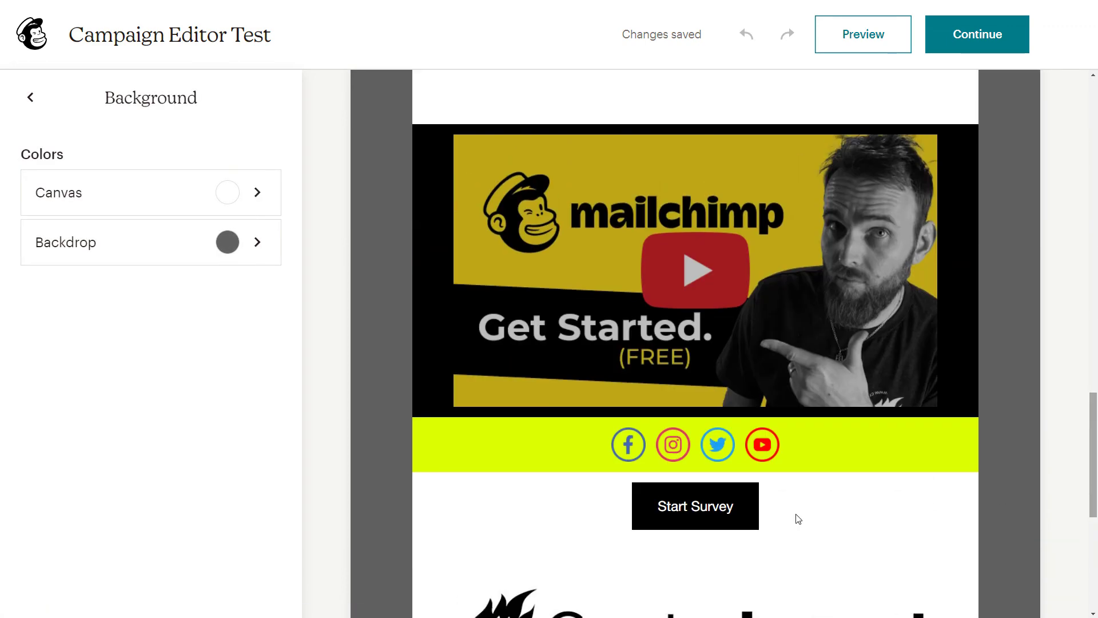
left_click(836, 512)
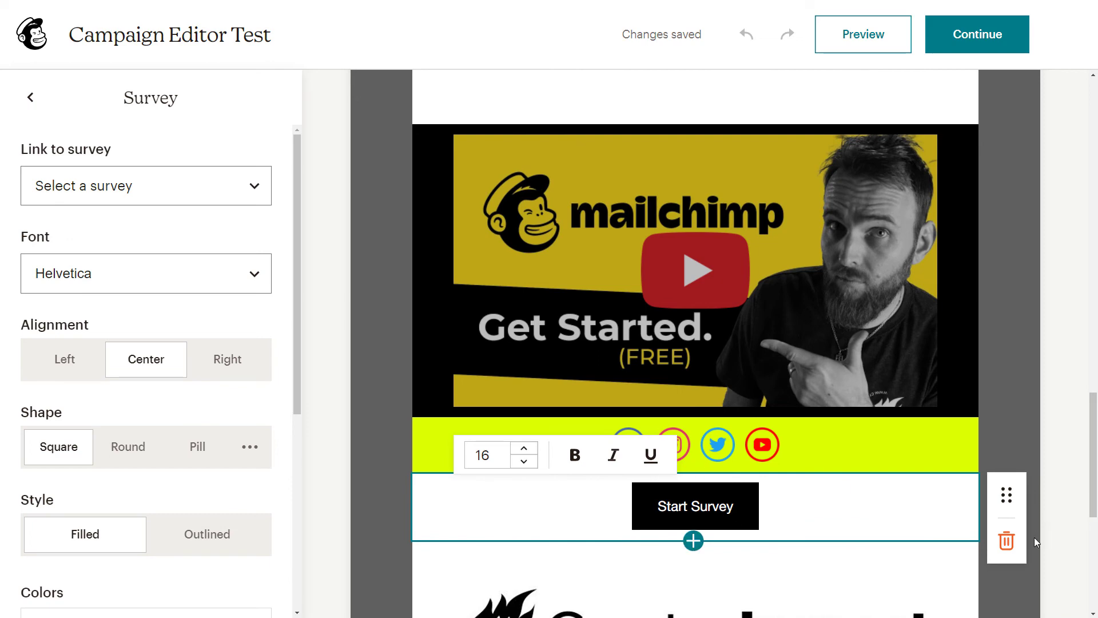
left_click(1007, 540)
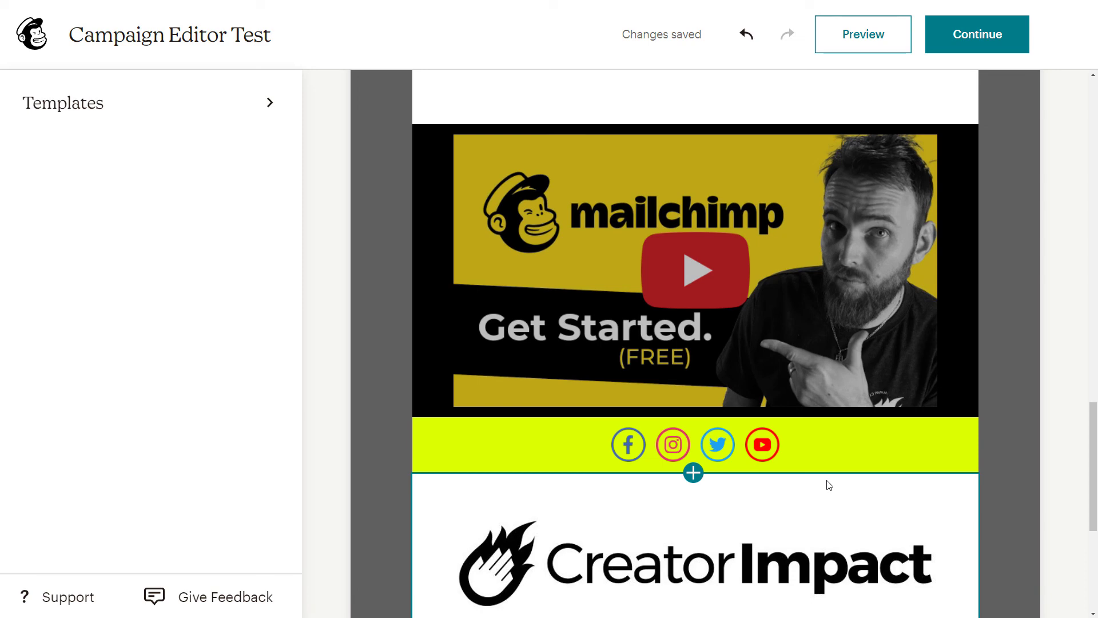
- Insert an Apps block below the large CreatorImpact logo and choose the Link Preview app for it
scroll(829, 485, "down", 4)
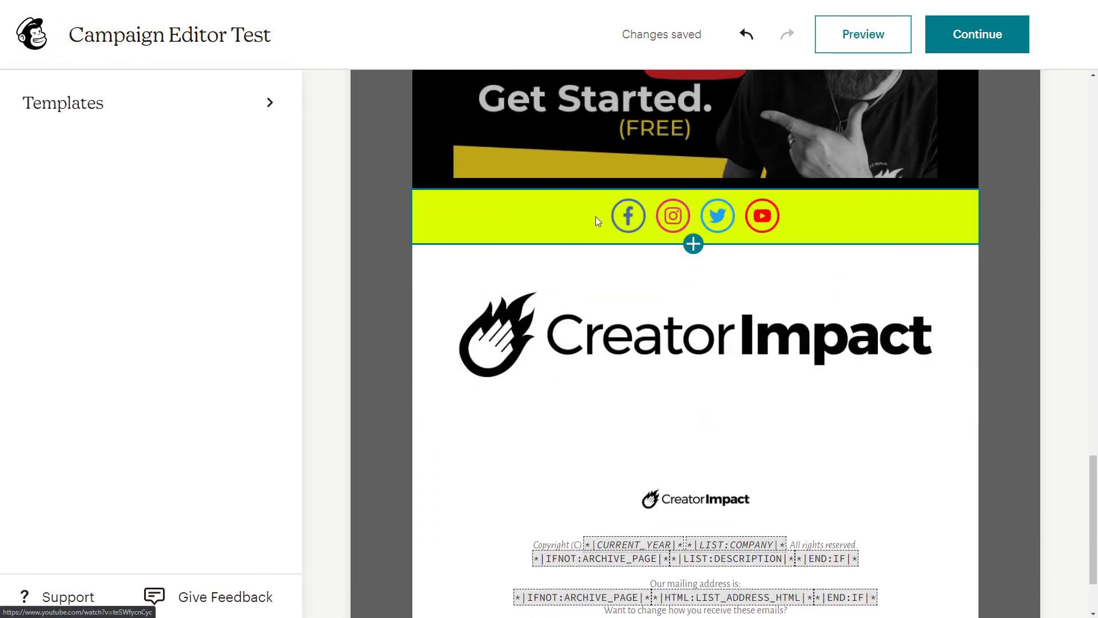
scroll(697, 331, "down", 2)
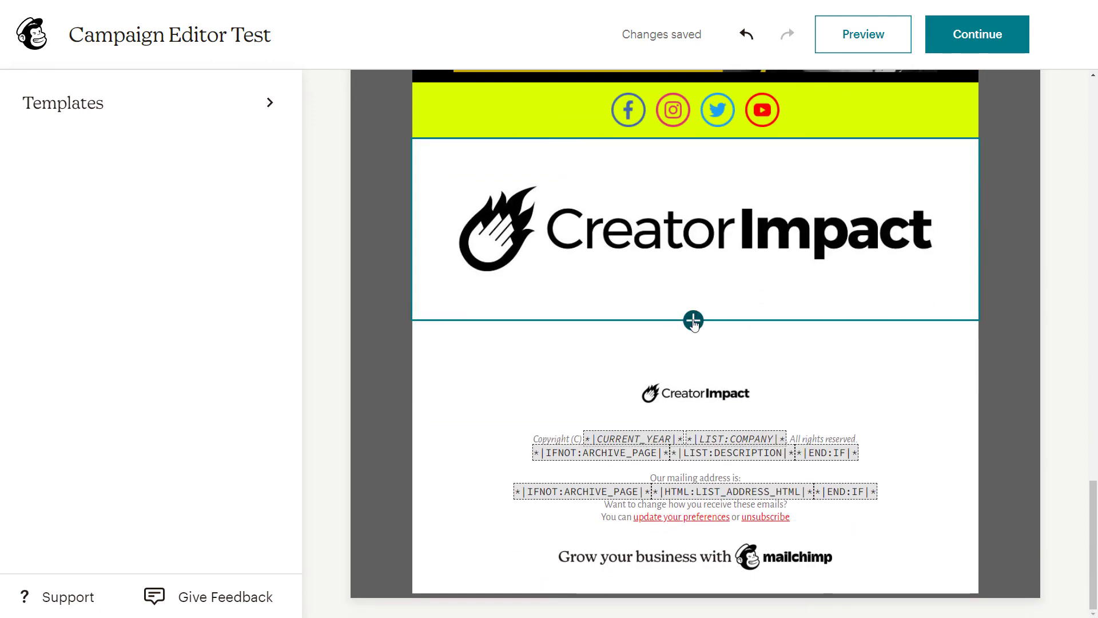
left_click(693, 320)
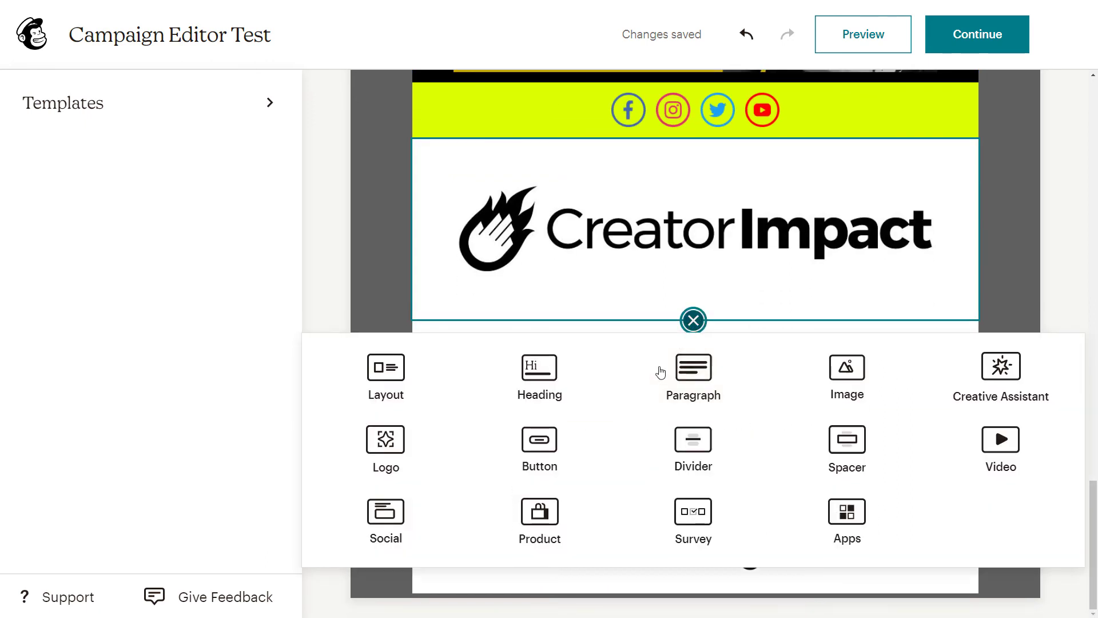
left_click(858, 515)
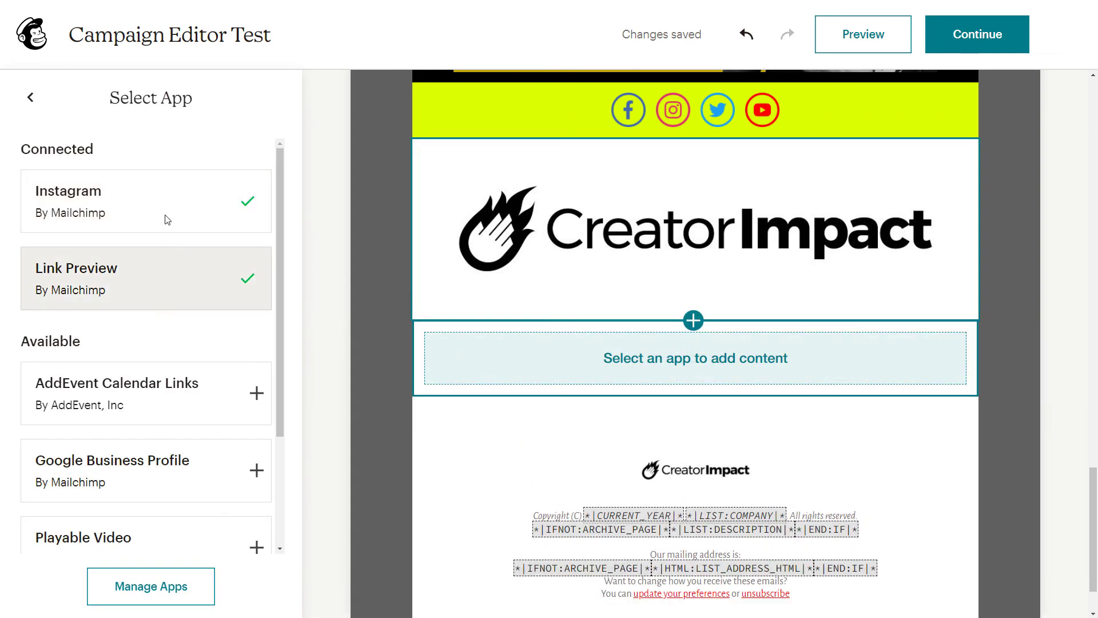
left_click(248, 282)
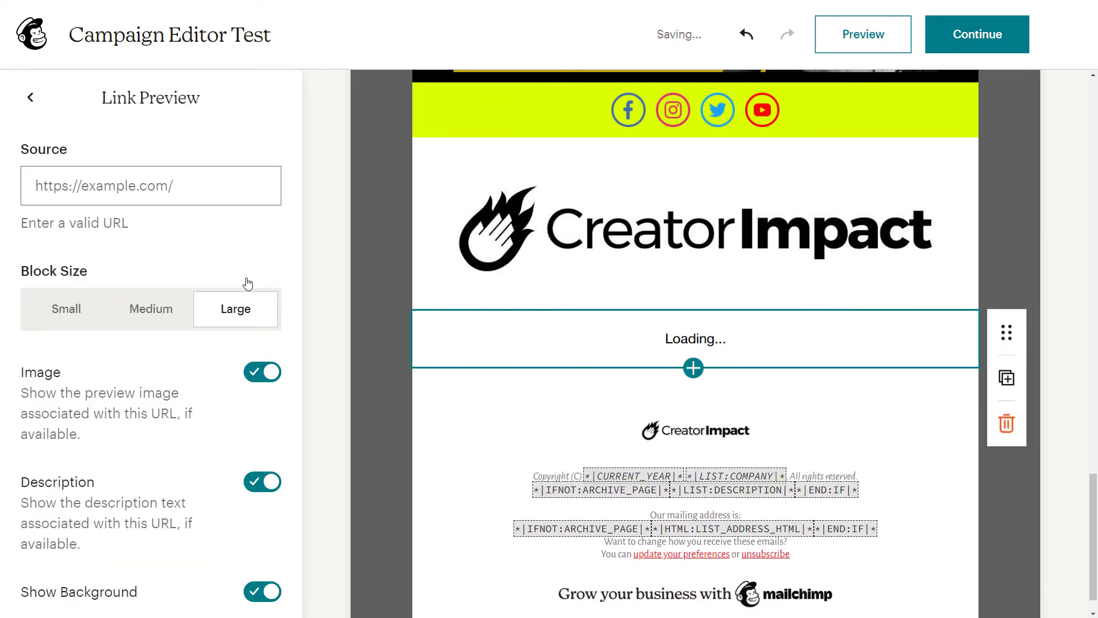
left_click(182, 185)
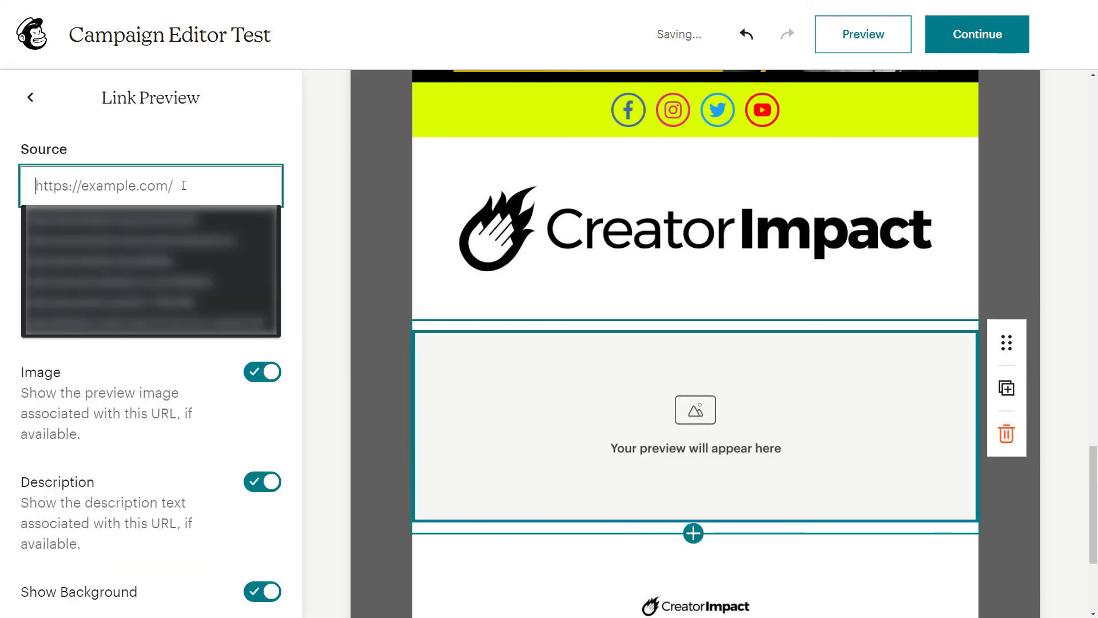
left_click(202, 134)
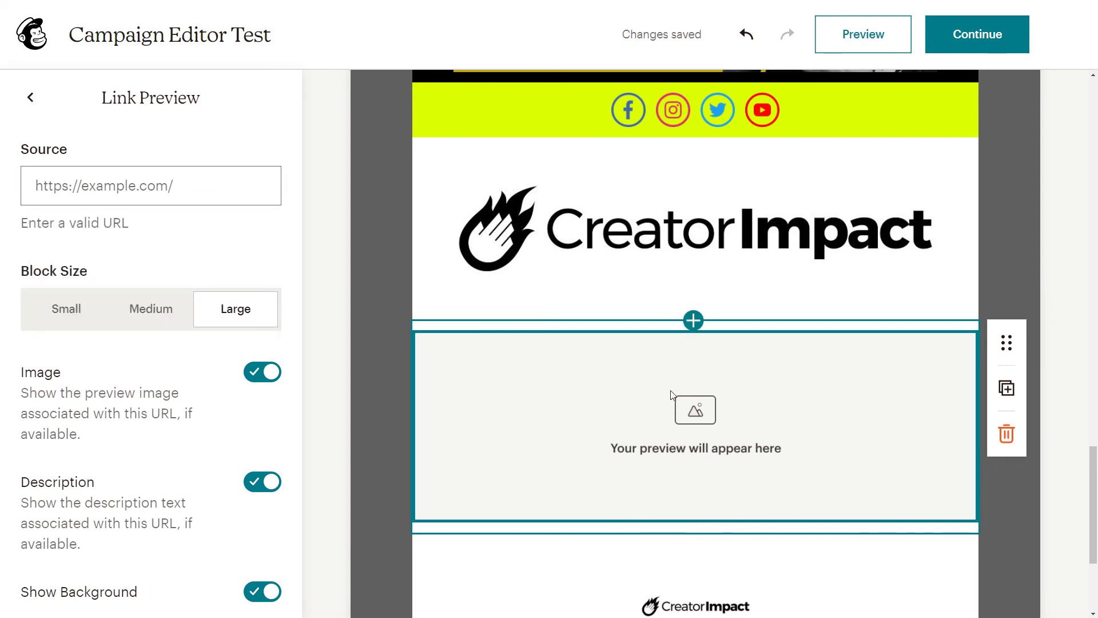
left_click(162, 183)
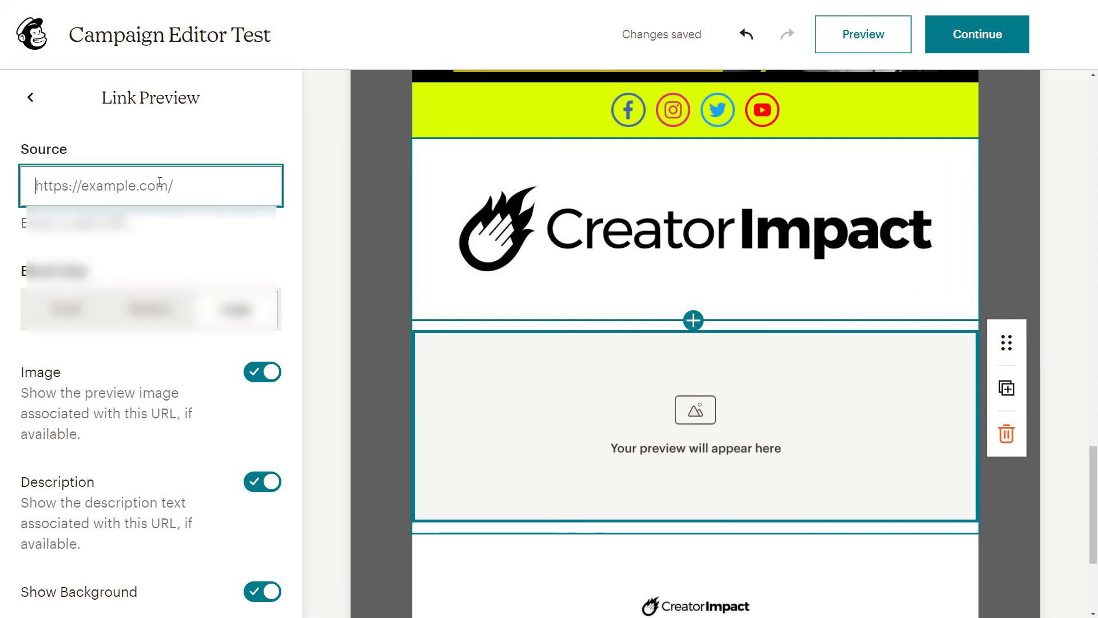
right_click(164, 184)
left_click(198, 273)
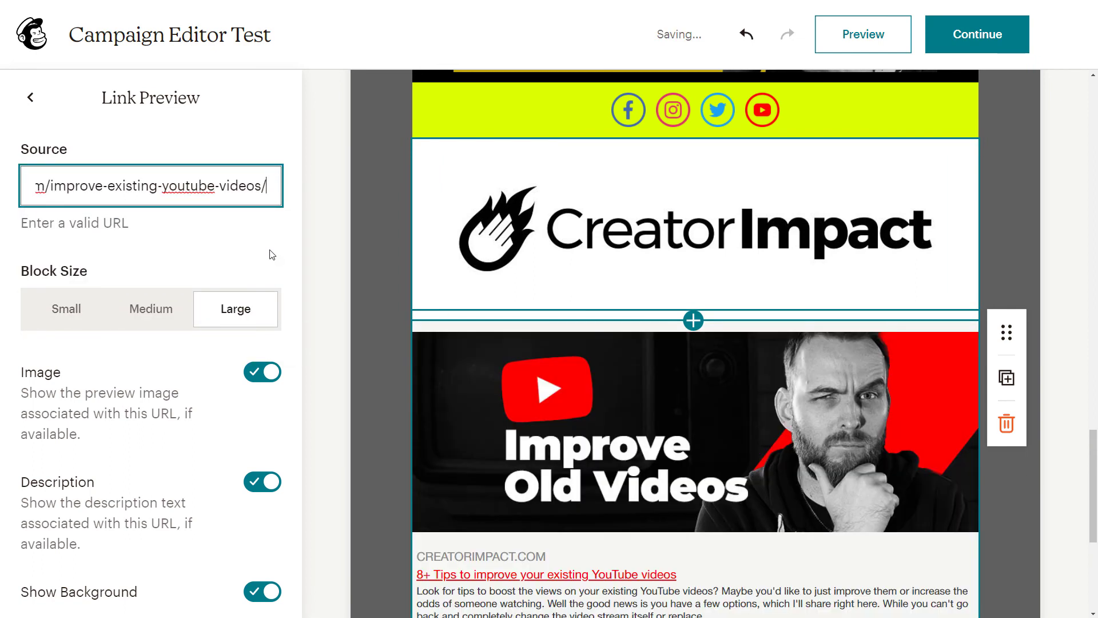
- Try the link preview without its image, restore the image, and turn off the description
scroll(663, 232, "down", 3)
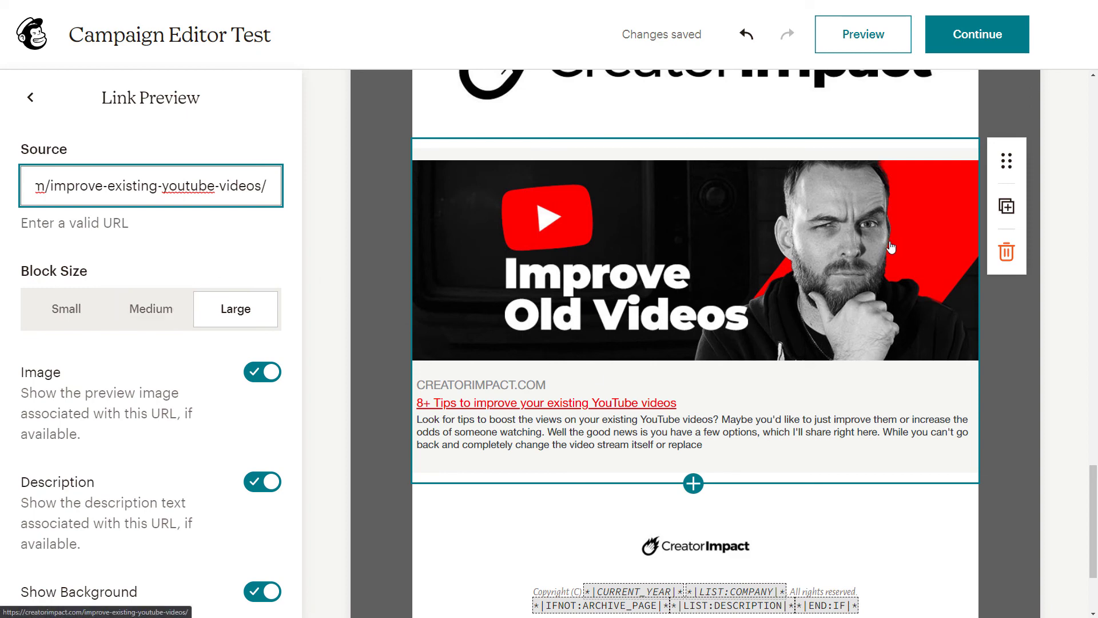
left_click(274, 376)
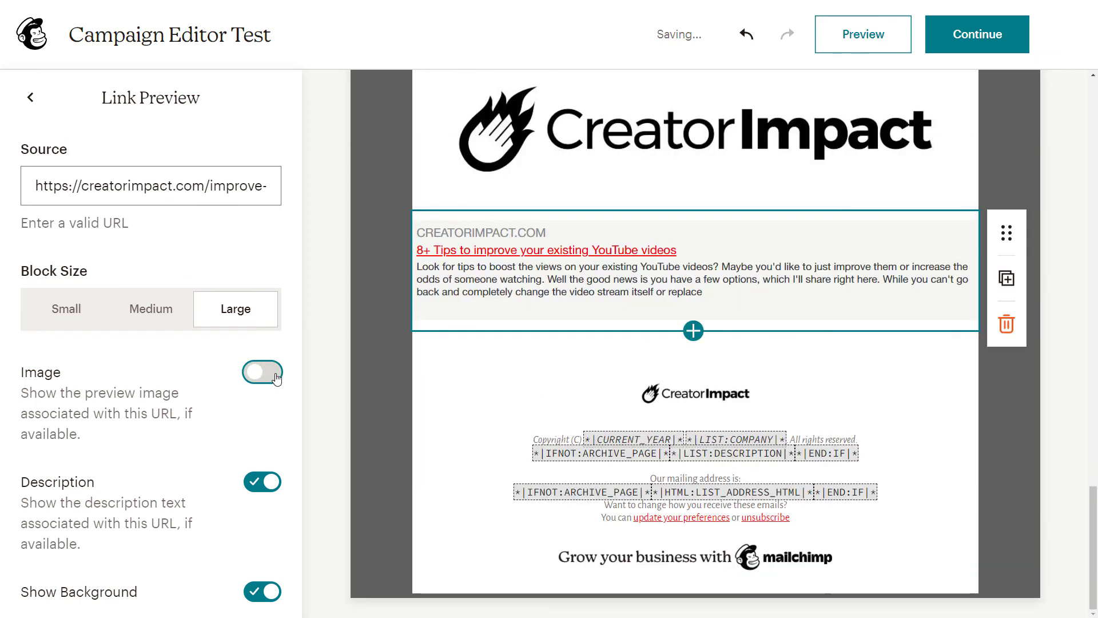
left_click(277, 377)
left_click(271, 487)
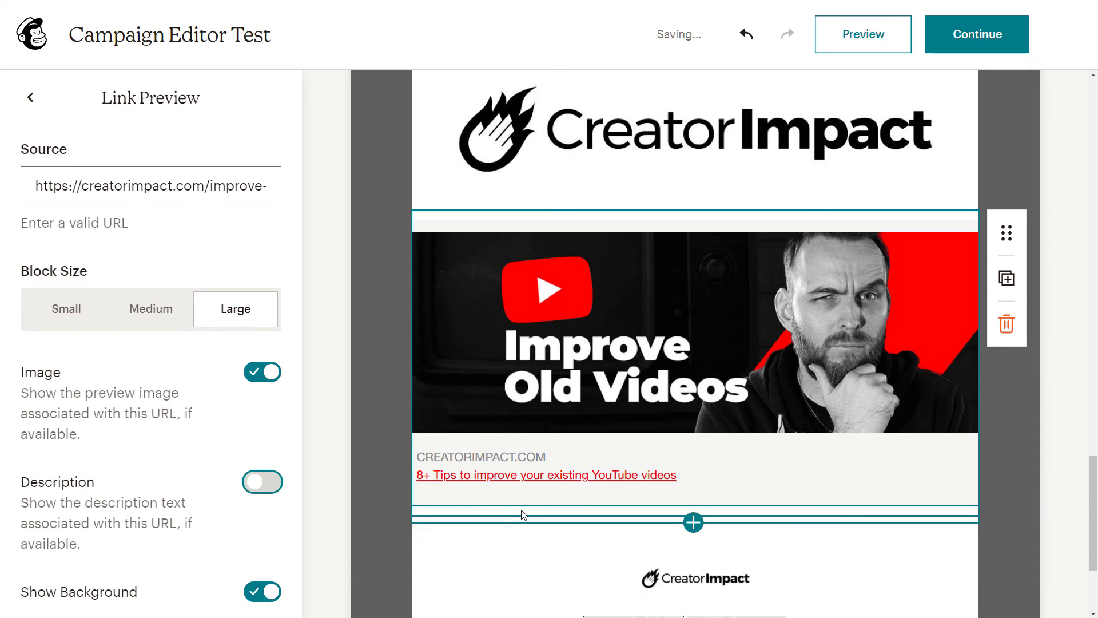
- Turn the link preview's description back on, try the Medium block size and set the size to Small
left_click(266, 486)
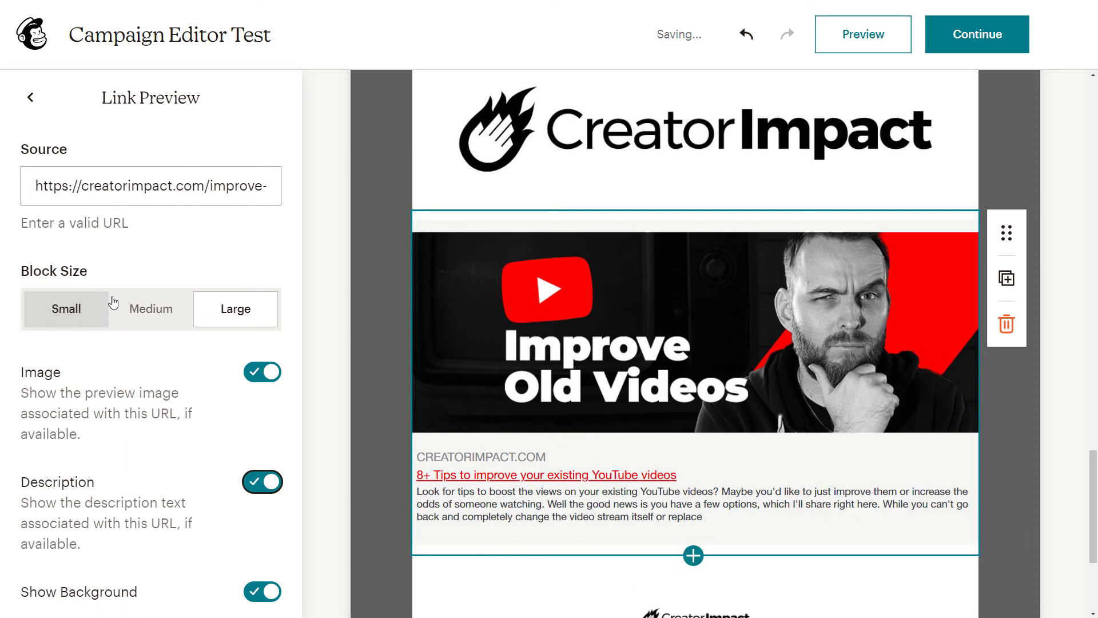
left_click(141, 313)
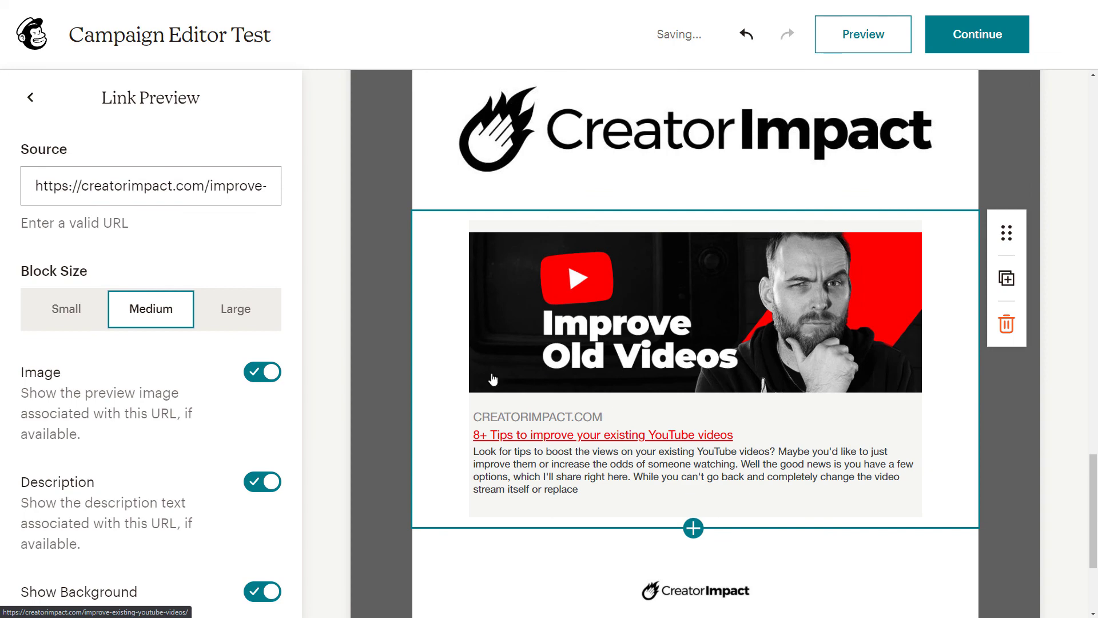
left_click(85, 314)
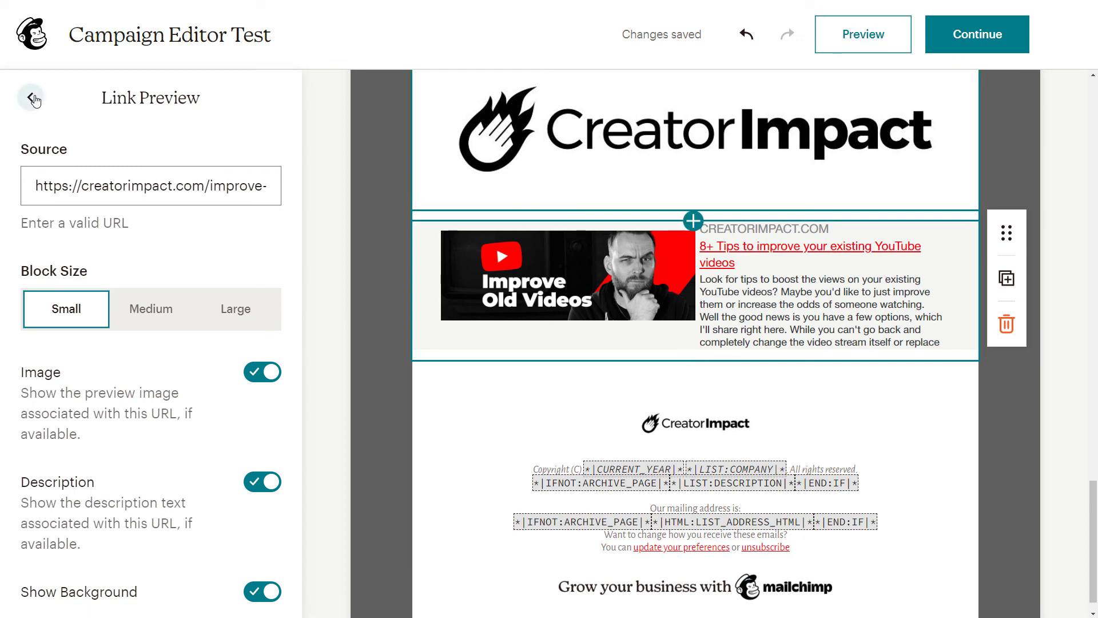
left_click(32, 98)
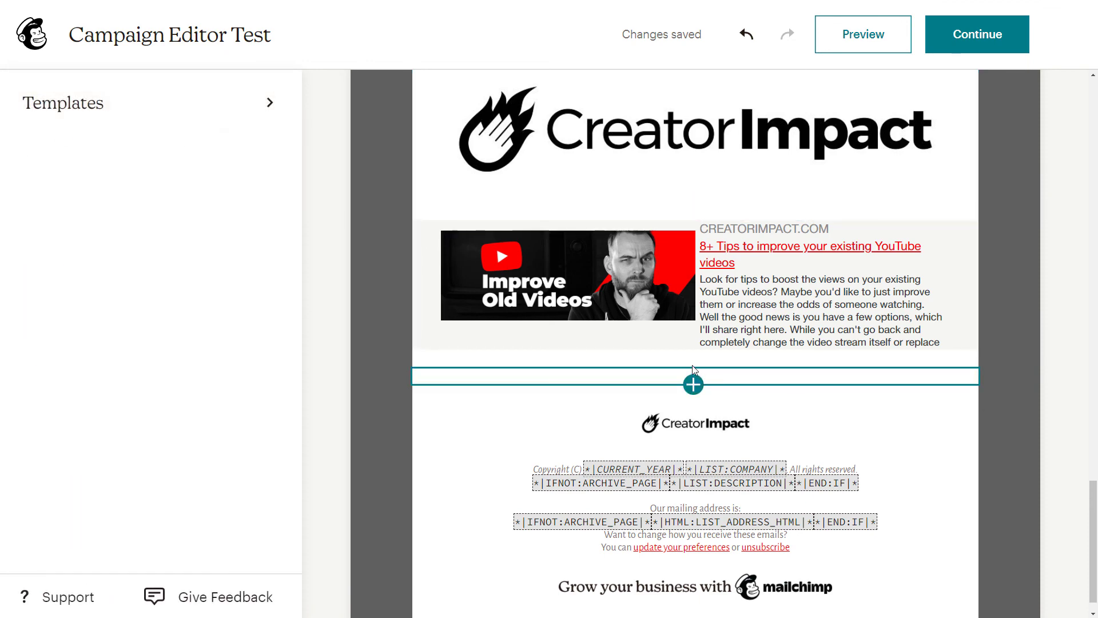
- Insert an Apps block below the link preview and choose the Instagram app for it
left_click(693, 384)
left_click(845, 576)
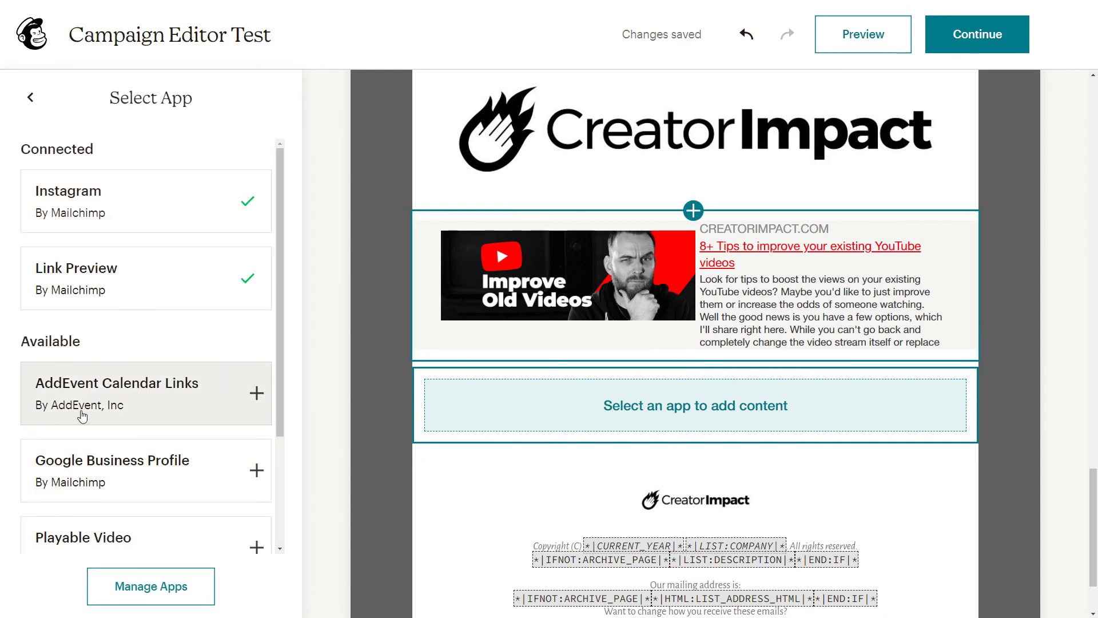
left_click_drag(282, 373, 275, 479)
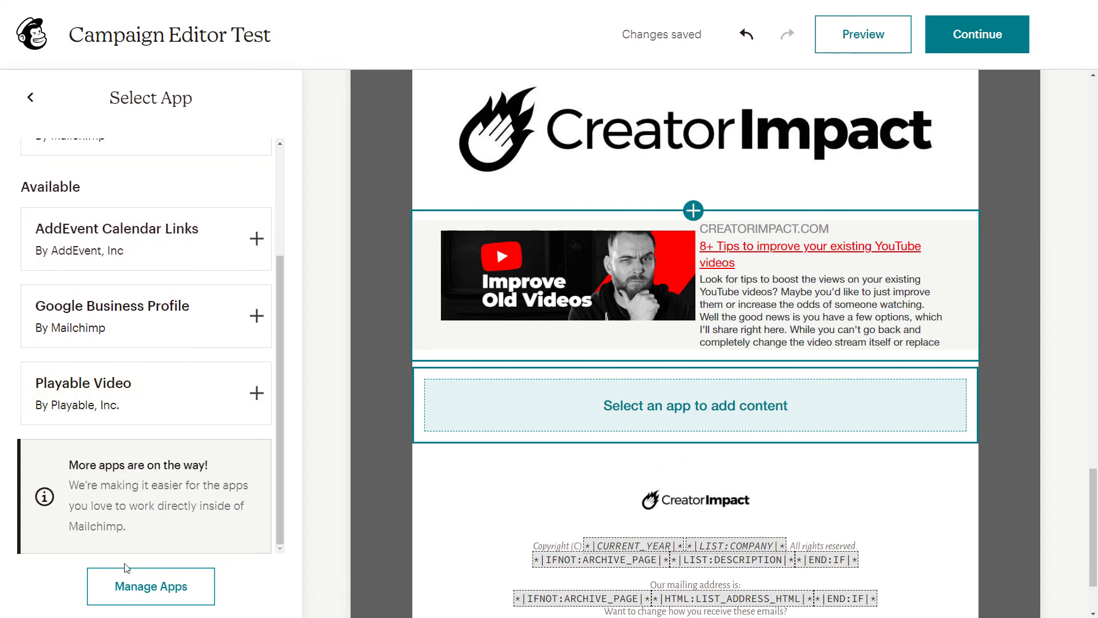
scroll(183, 509, "up", 3)
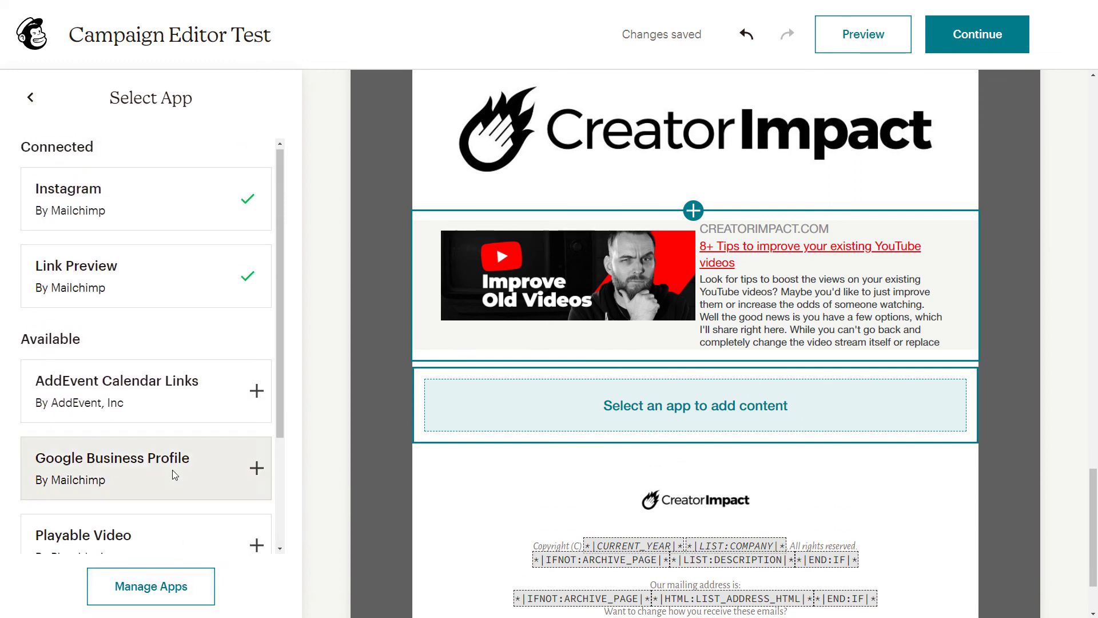
scroll(173, 469, "down", 2)
scroll(153, 521, "up", 3)
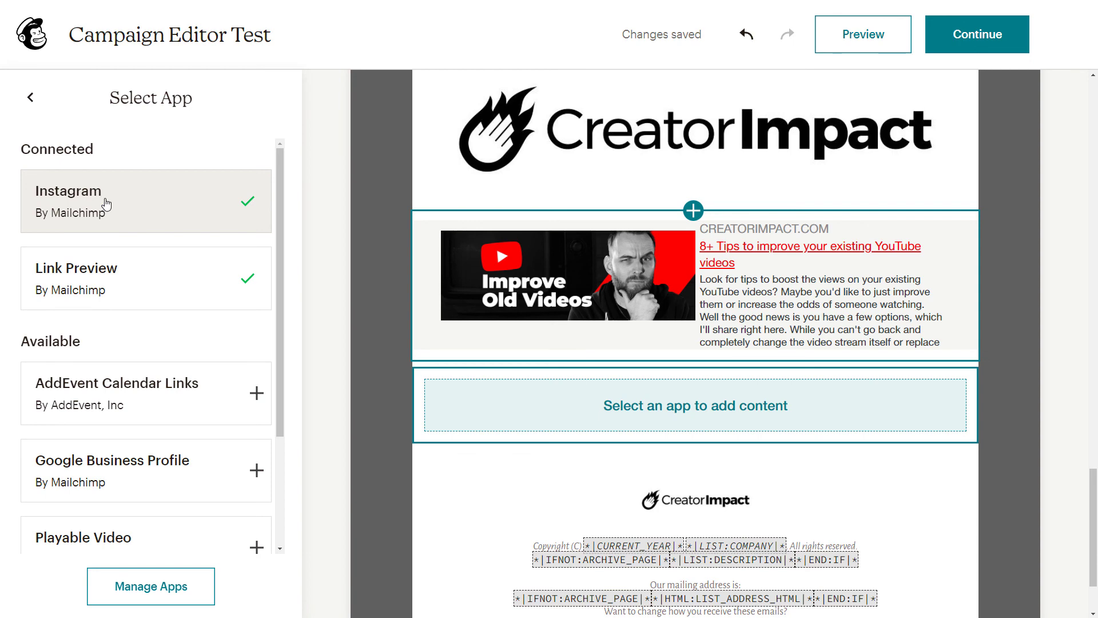
left_click(106, 204)
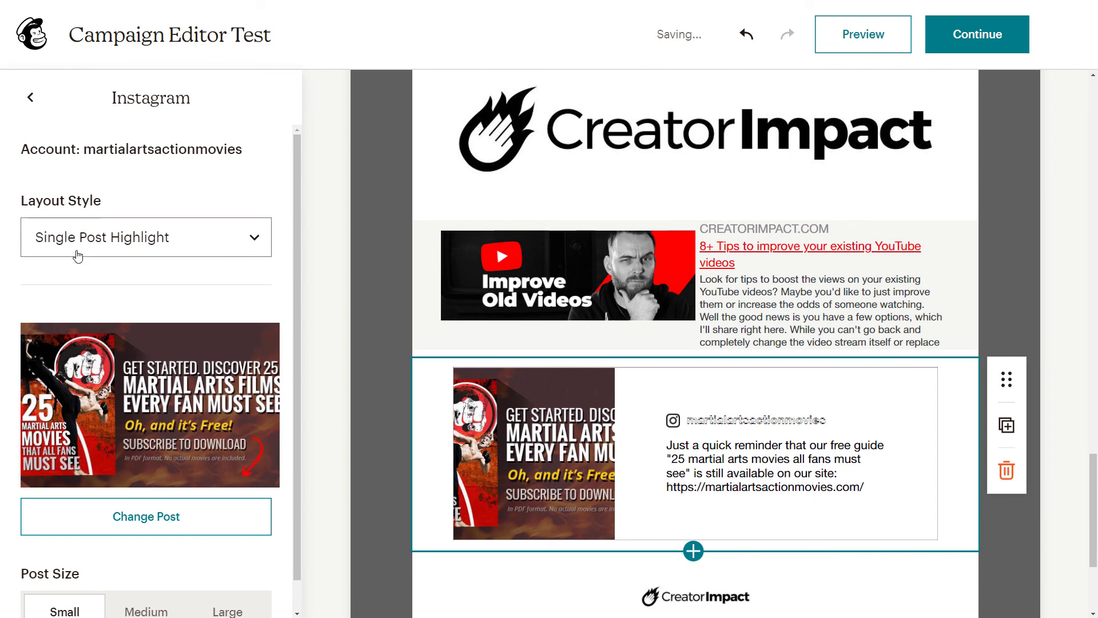
- Change the Instagram block's highlighted post to the photo of the two Mortal Kombat Legacy Blu-rays
scroll(129, 400, "down", 1)
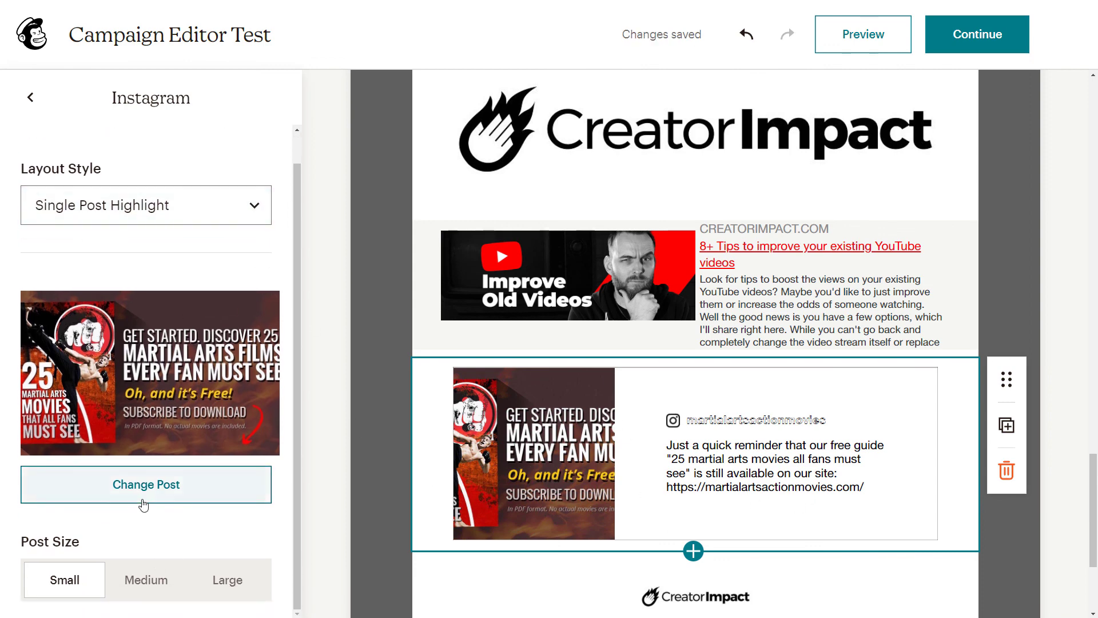
left_click(143, 504)
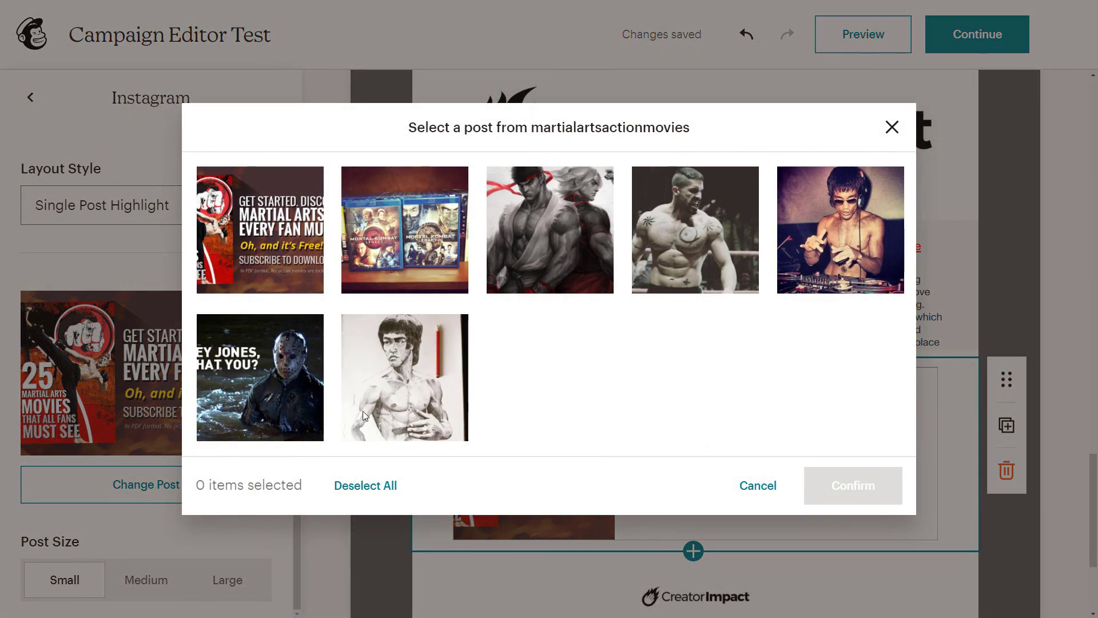
left_click(394, 251)
left_click(853, 485)
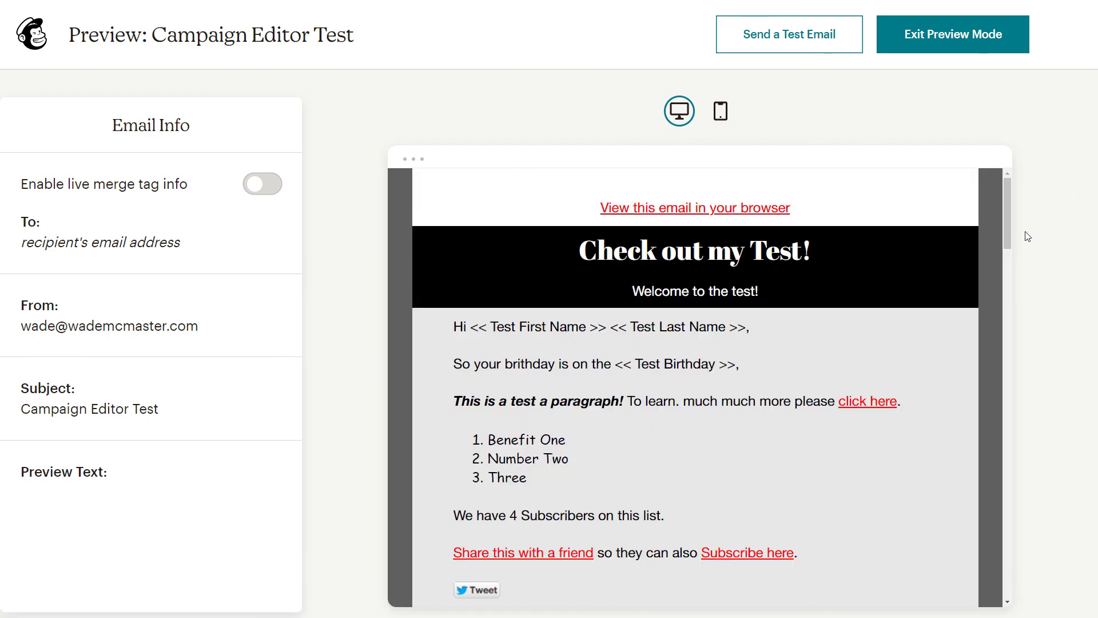
- Preview the email, check the Instagram block near its end and exit the preview
left_click_drag(1008, 230, 1010, 555)
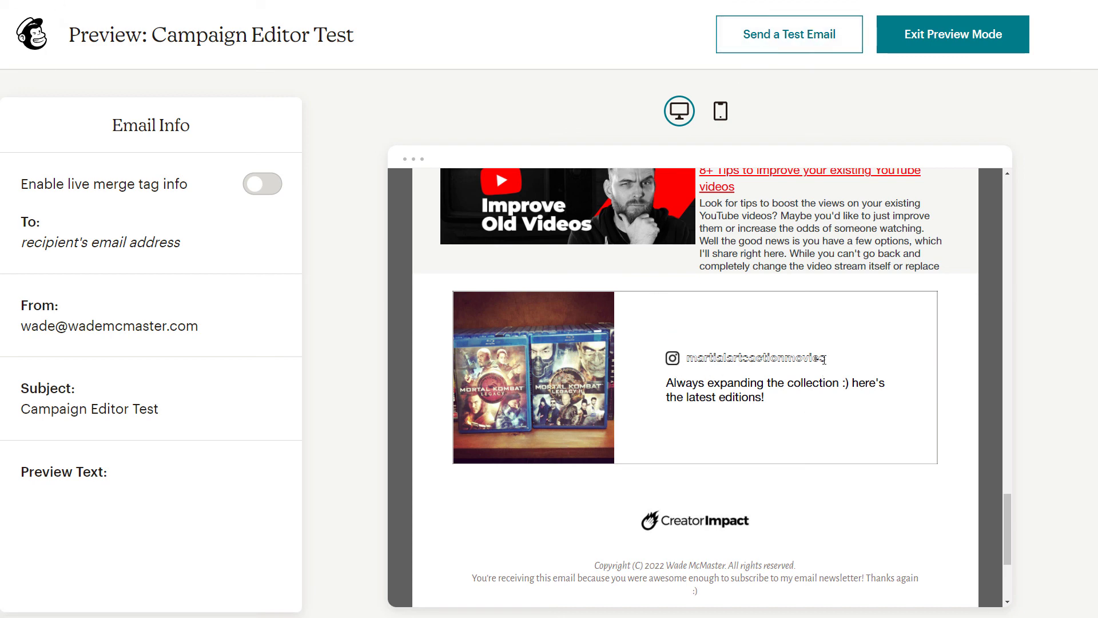
left_click_drag(824, 359, 705, 359)
left_click(705, 359)
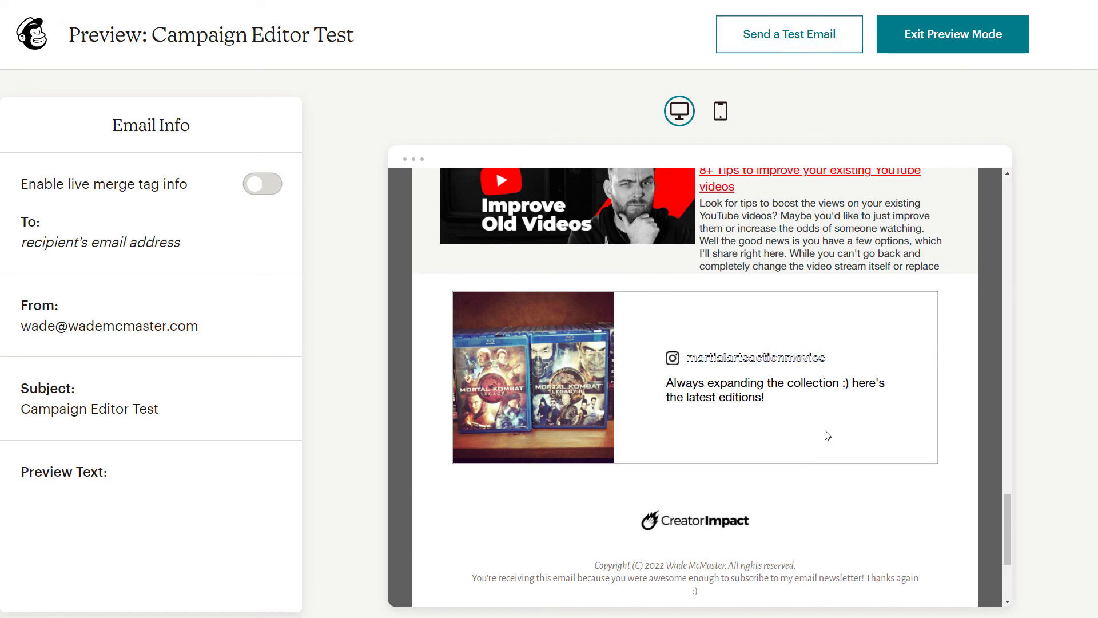
left_click(941, 45)
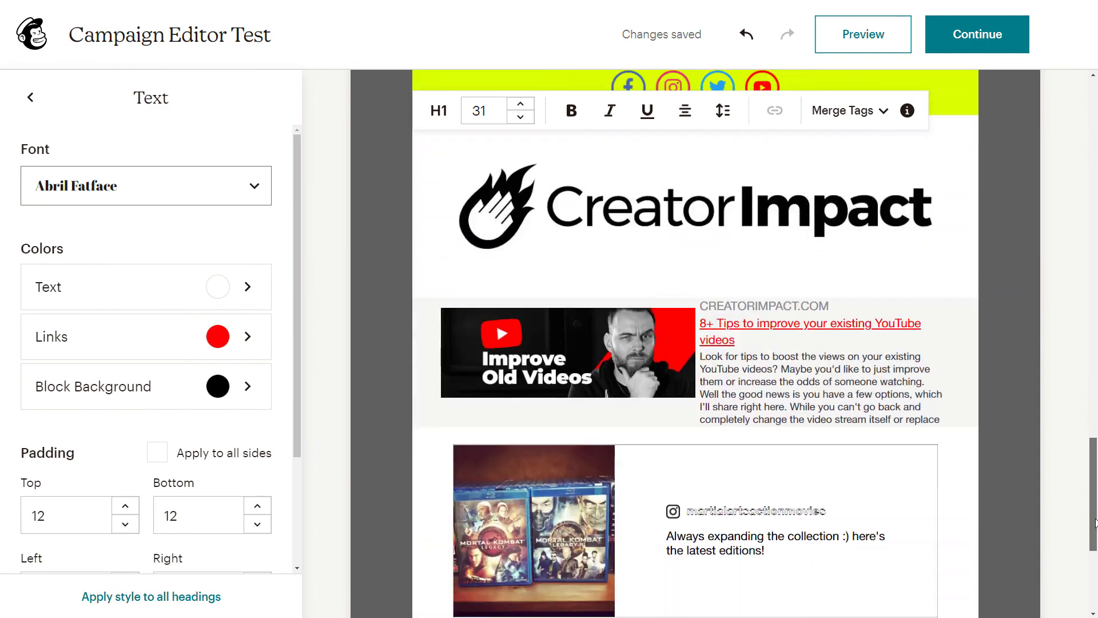
- Try the Instagram block's post size at Medium and Large, and return it to Small
scroll(789, 435, "down", 15)
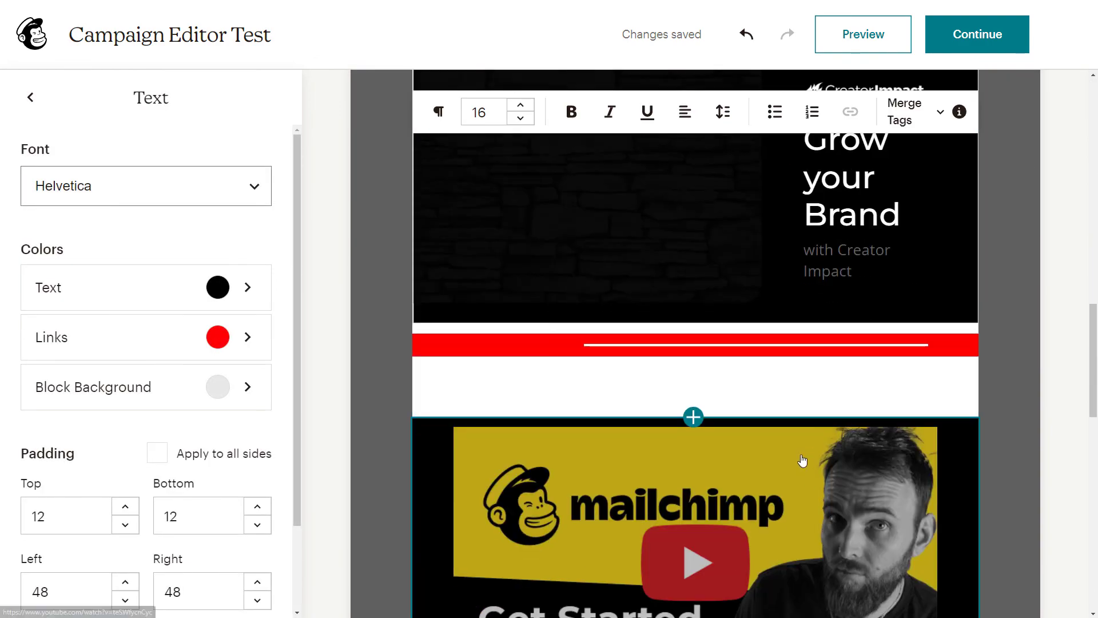
scroll(802, 460, "down", 10)
left_click(799, 451)
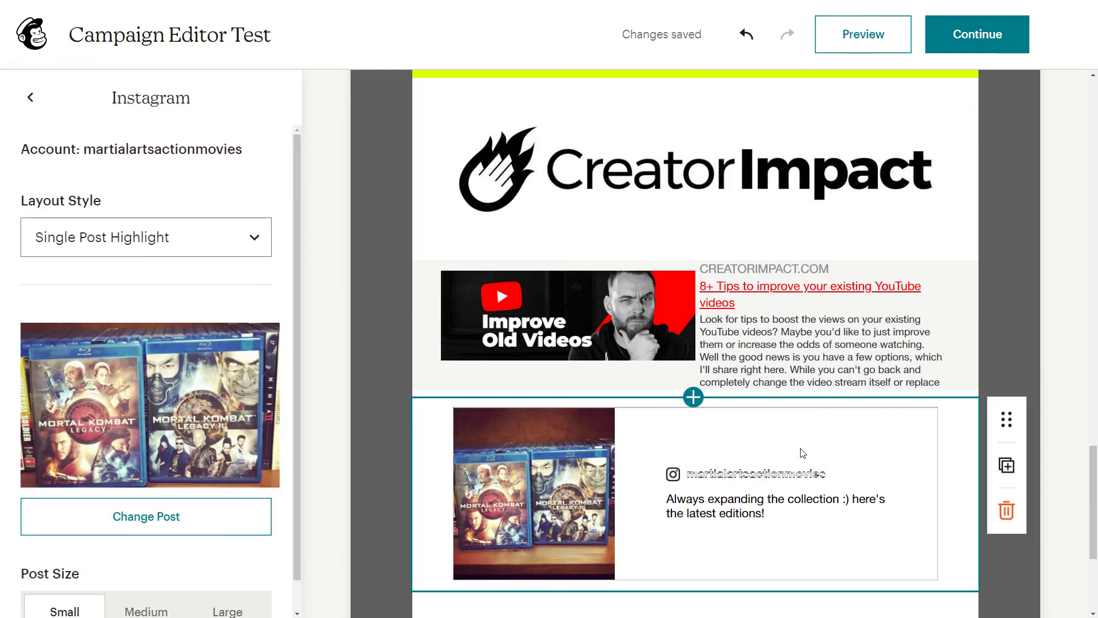
scroll(115, 401, "down", 1)
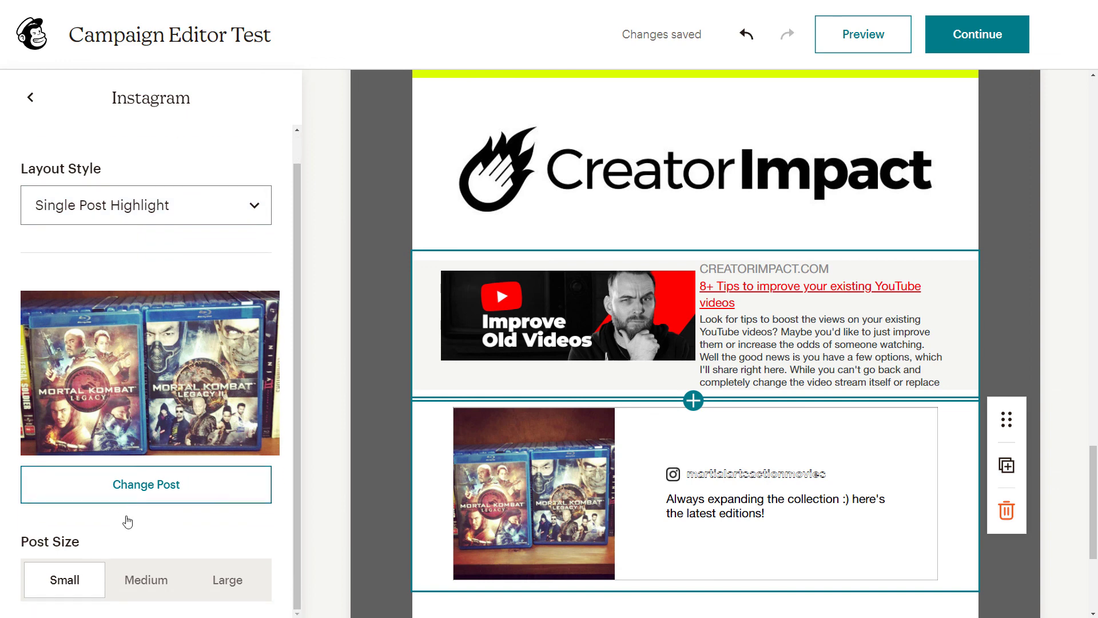
left_click(141, 579)
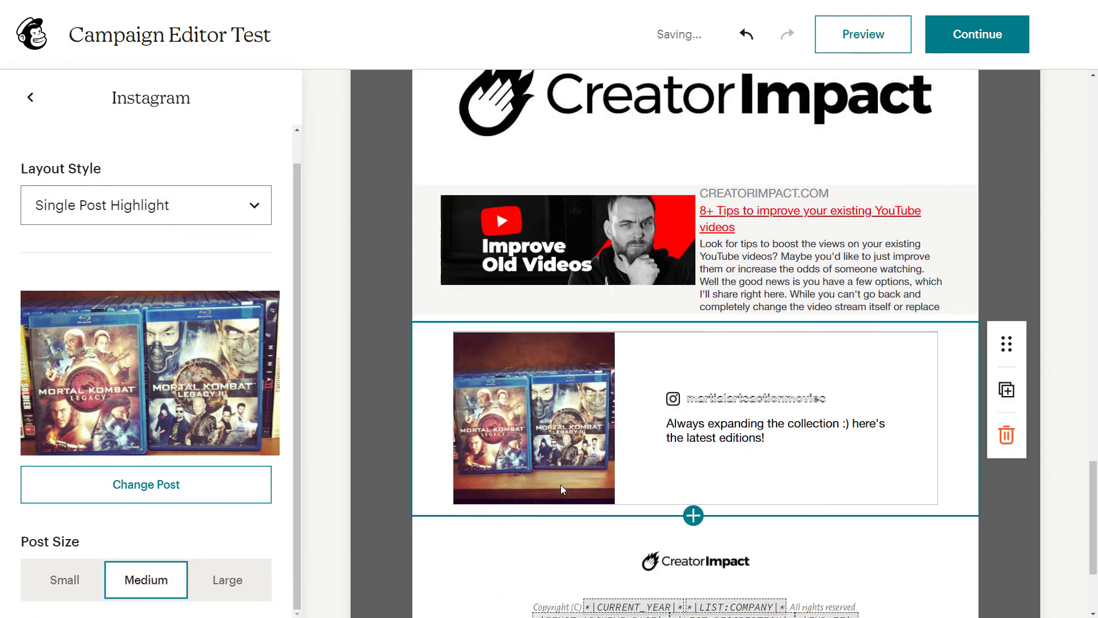
left_click(233, 597)
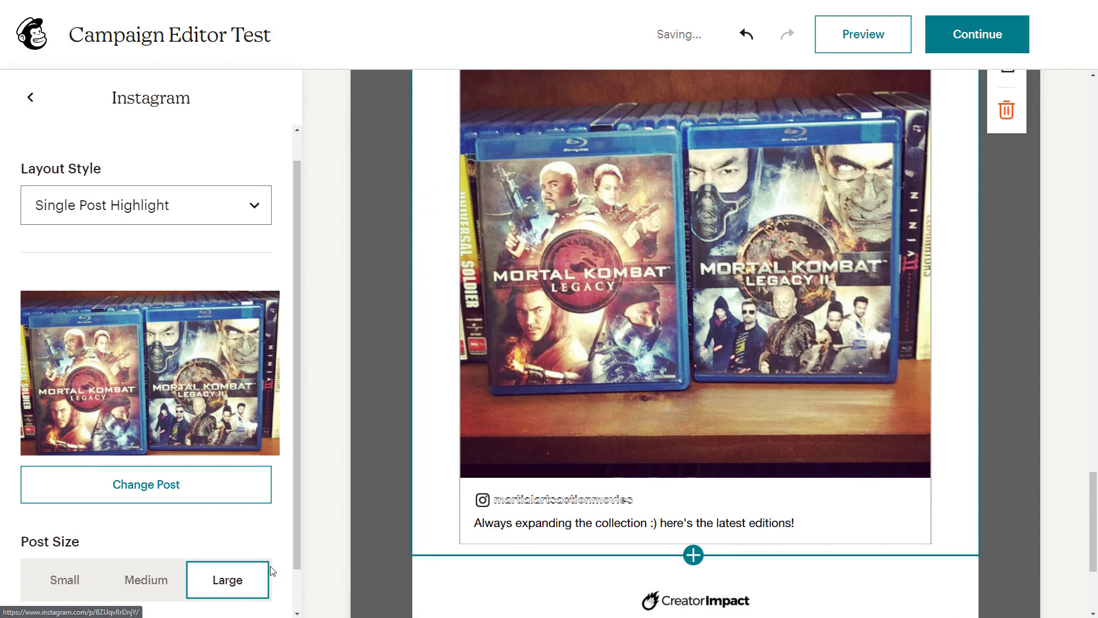
left_click(80, 582)
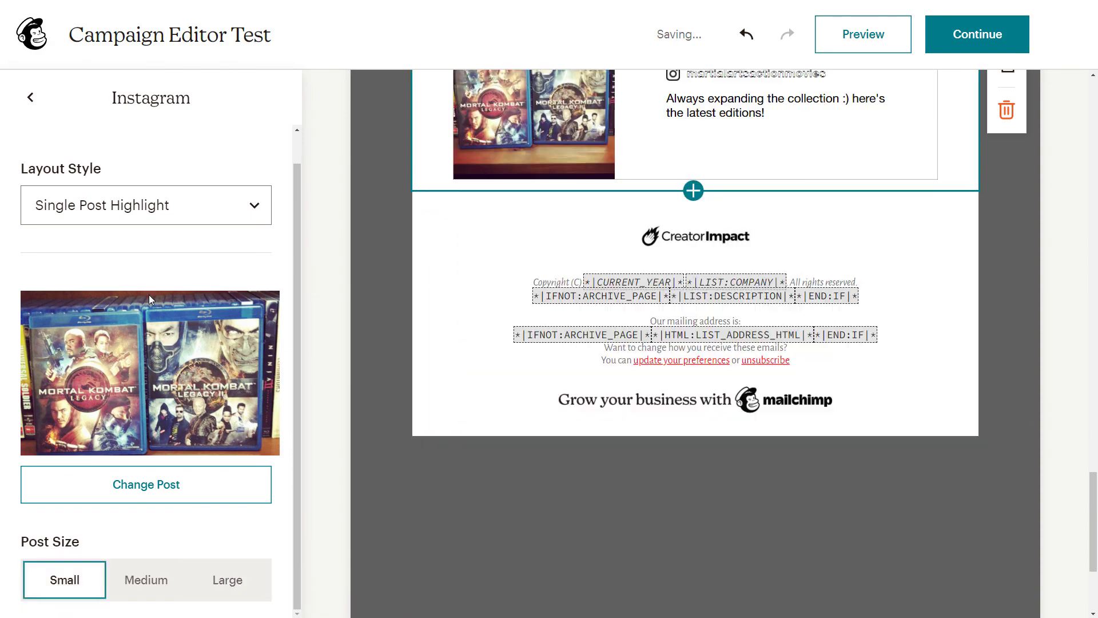
scroll(704, 334, "up", 1)
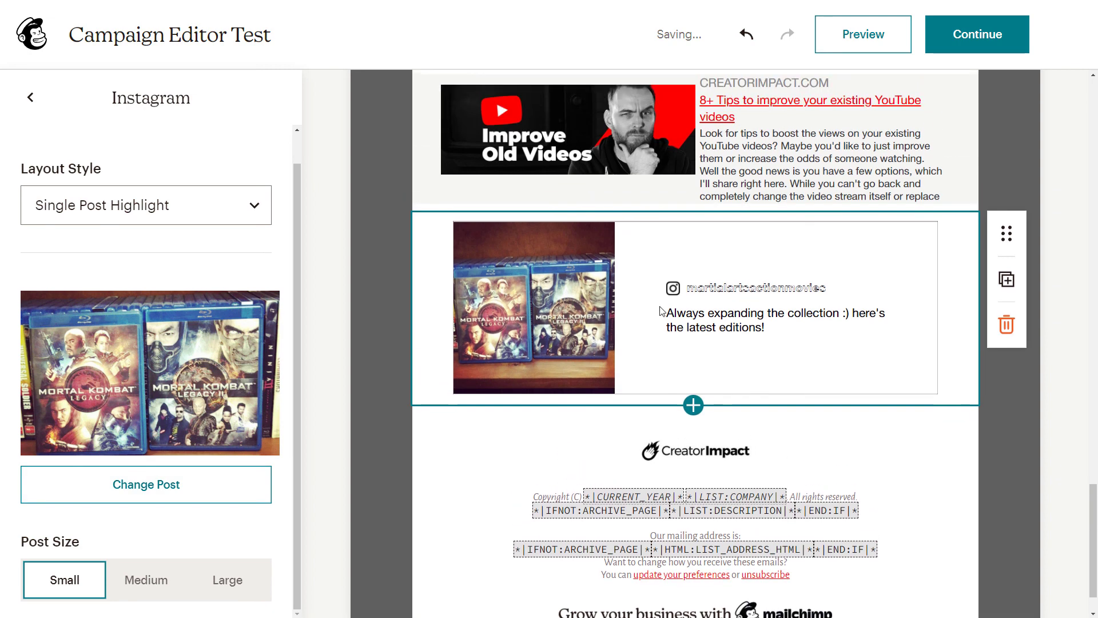
- Switch the Instagram block to Multi-Post Gallery with the pencil drawing, Mortal Kombat Blu-rays, DJ and "Hey Jones" posts
left_click(134, 212)
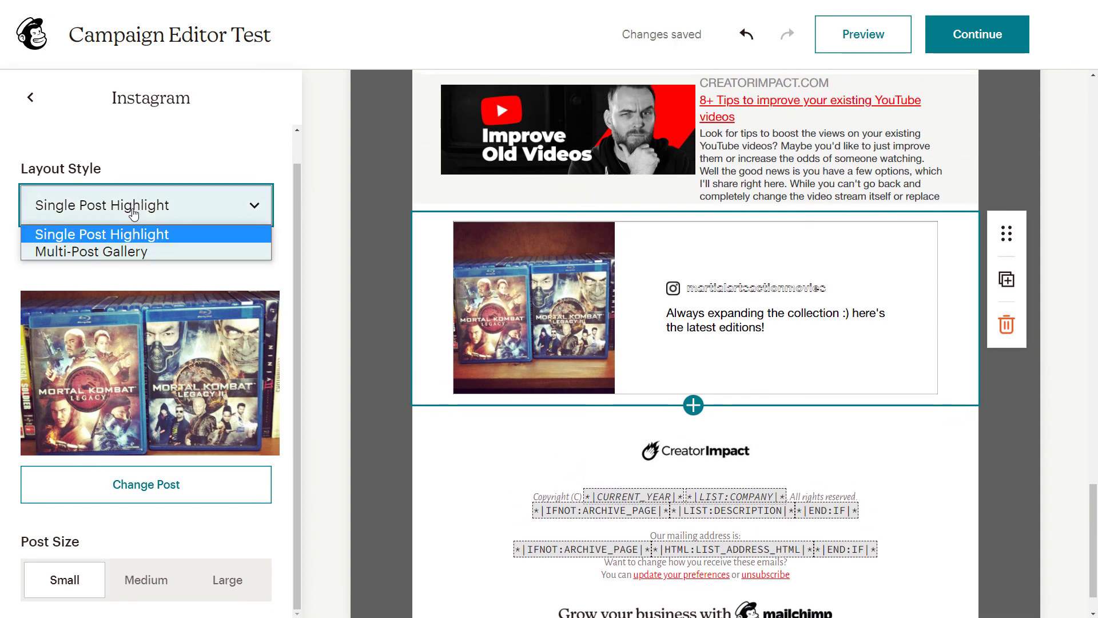
left_click(92, 252)
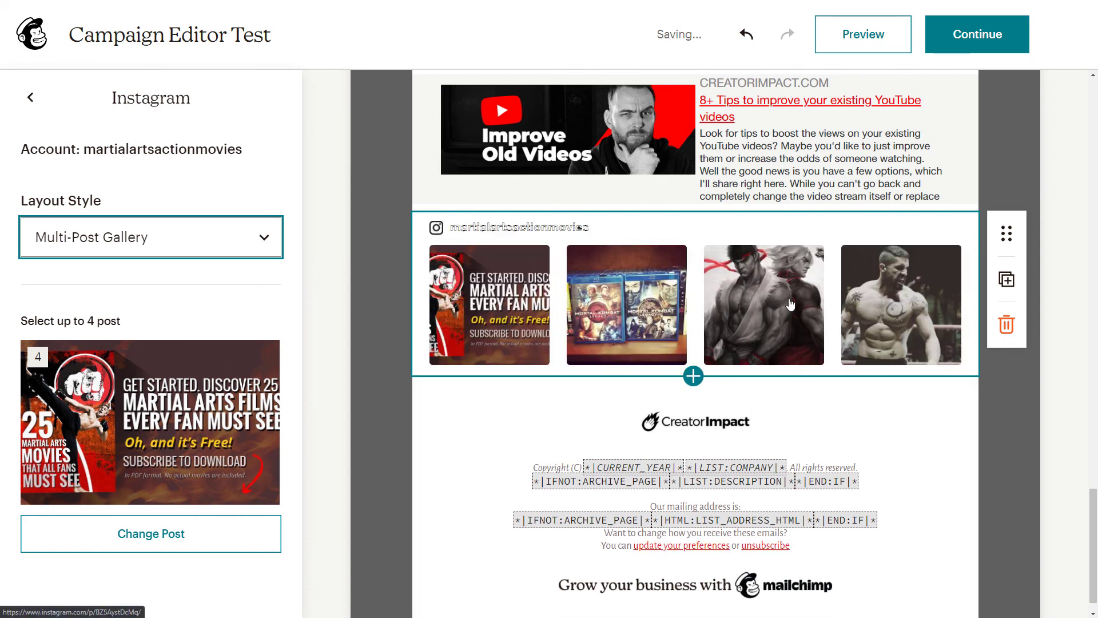
left_click(147, 544)
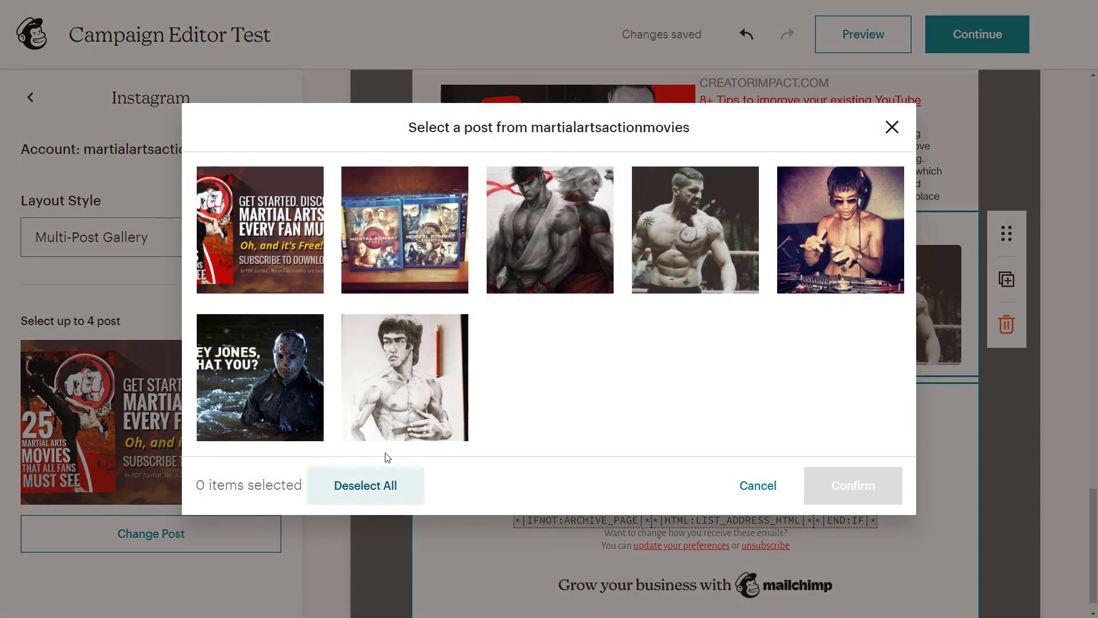
left_click(407, 374)
left_click(405, 232)
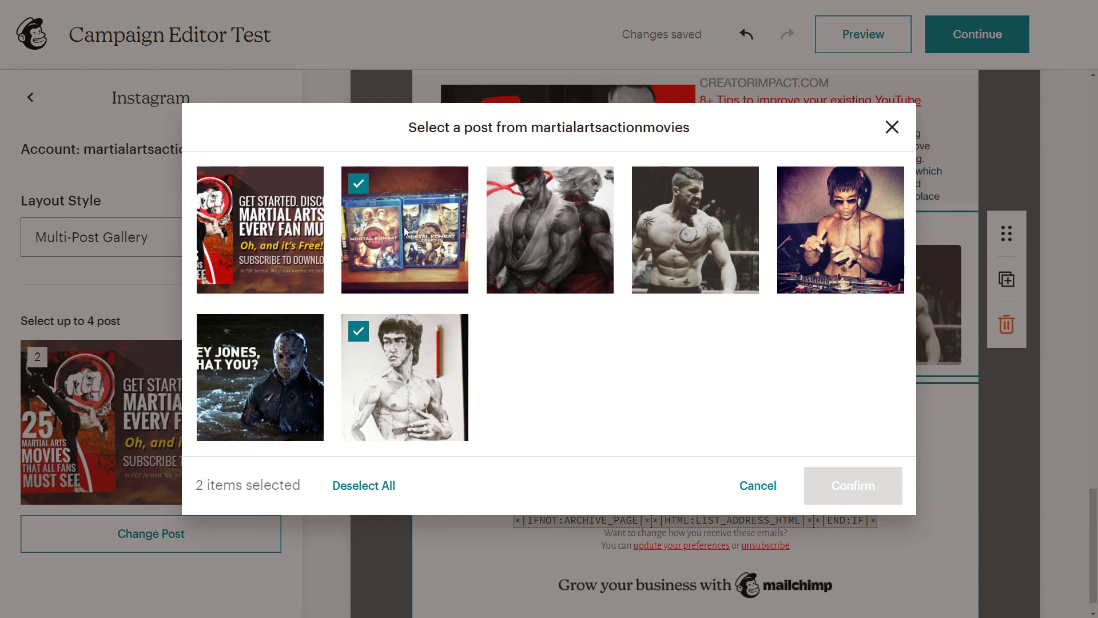
left_click(841, 255)
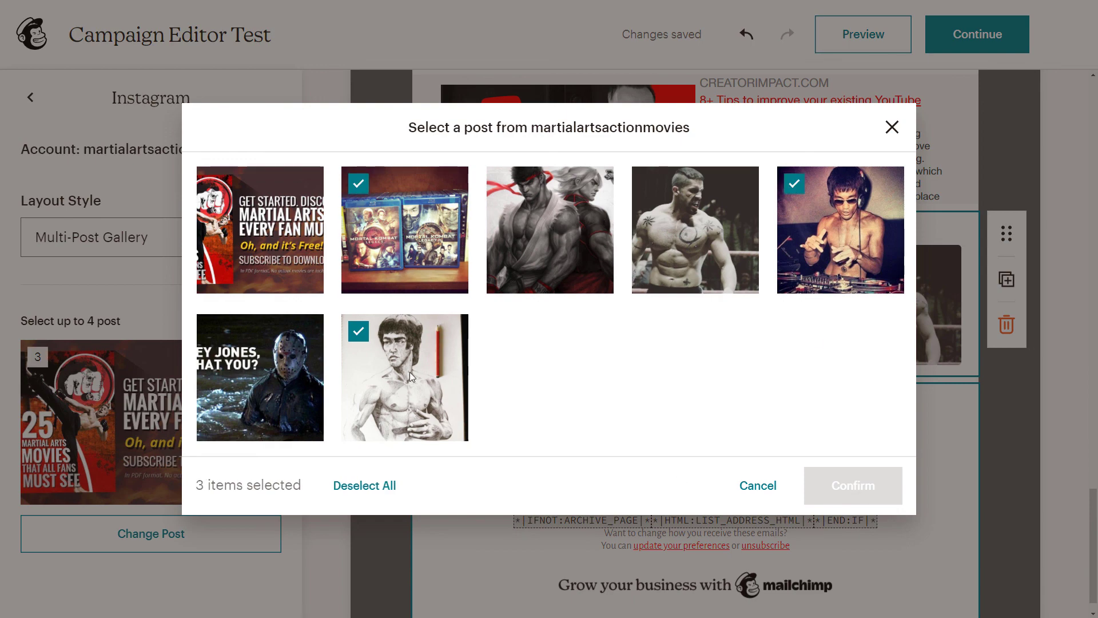
left_click(268, 417)
left_click(828, 493)
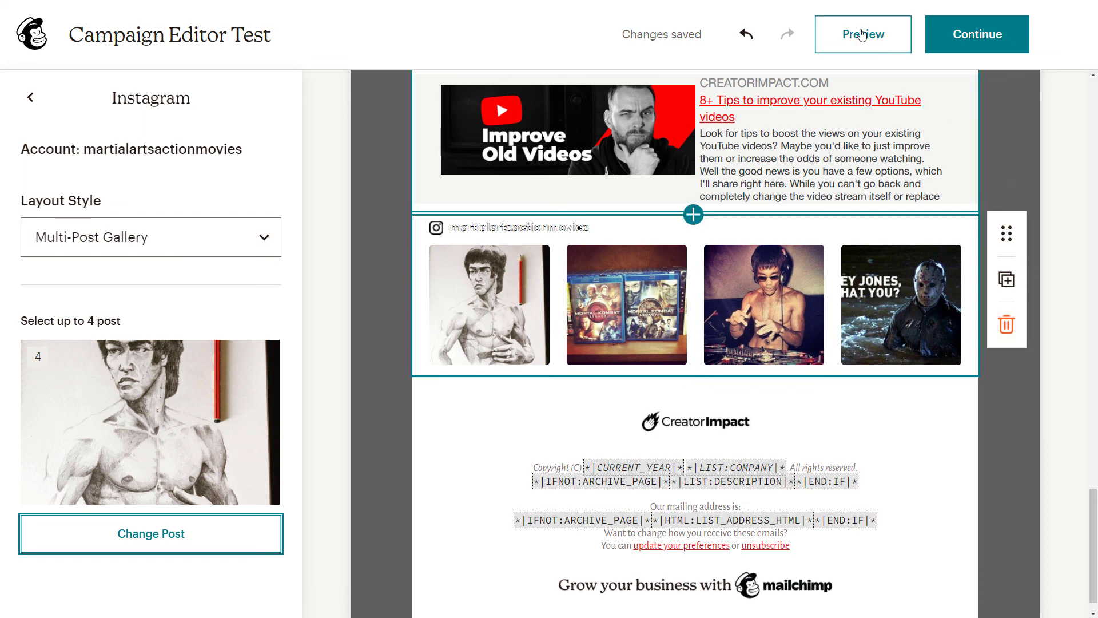
- Look over the email in the editor and in preview, and continue to the campaign's checklist page
scroll(794, 284, "up", 10)
scroll(789, 275, "up", 20)
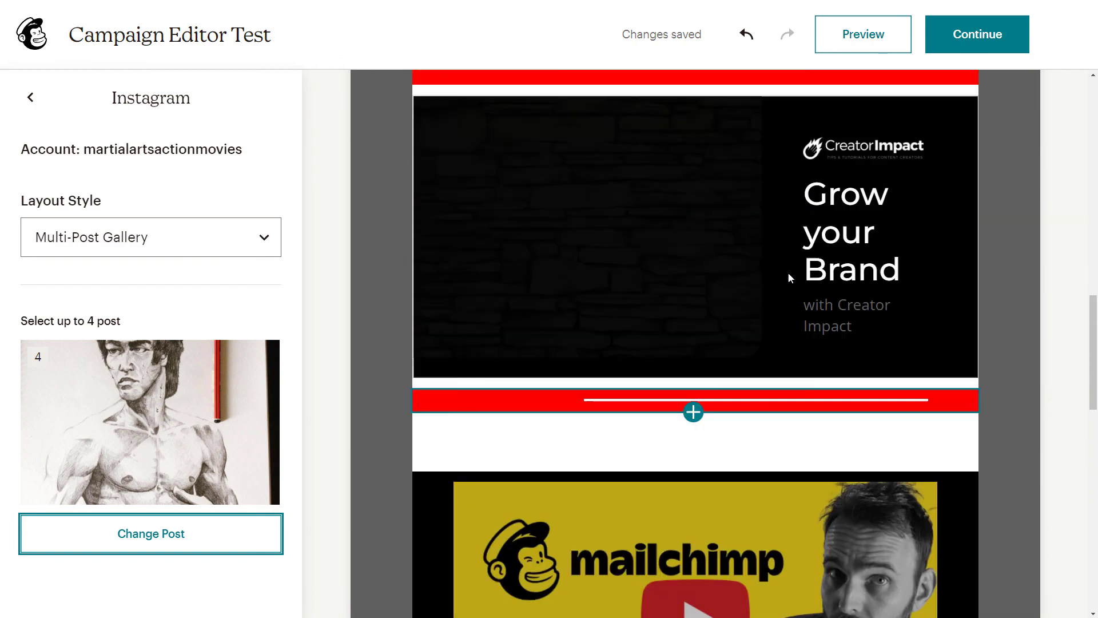
scroll(718, 240, "up", 2)
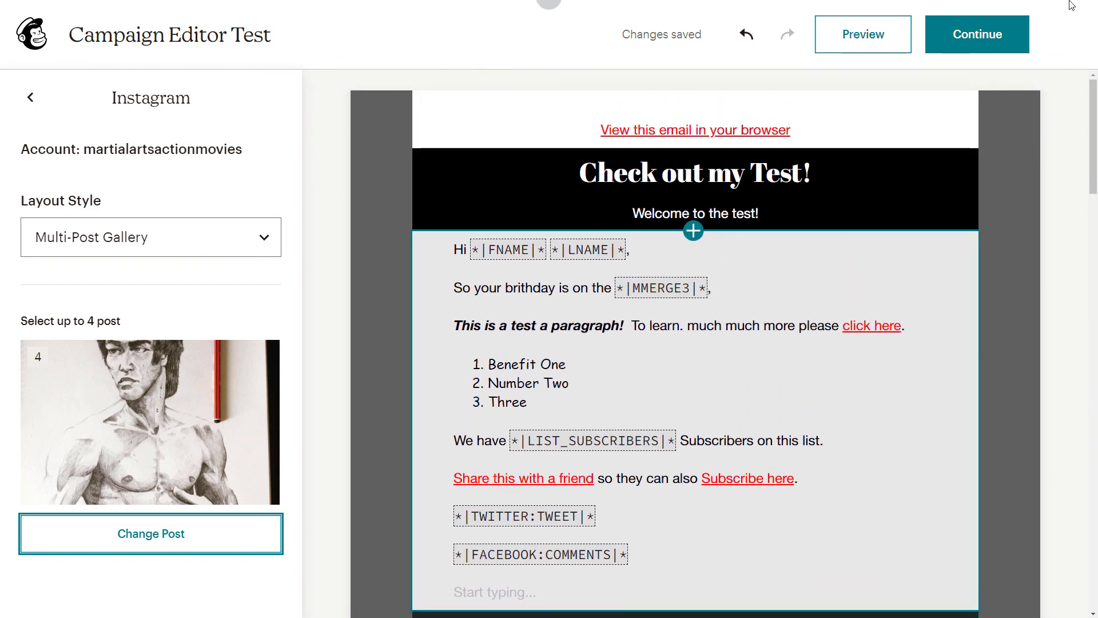
left_click(868, 38)
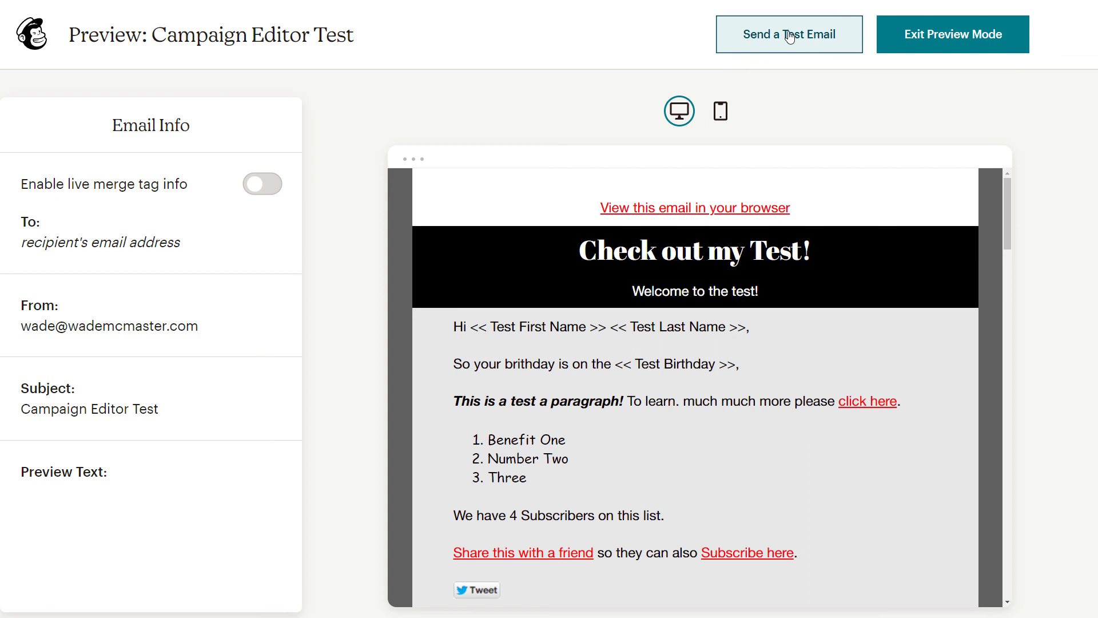
left_click(988, 46)
left_click(987, 53)
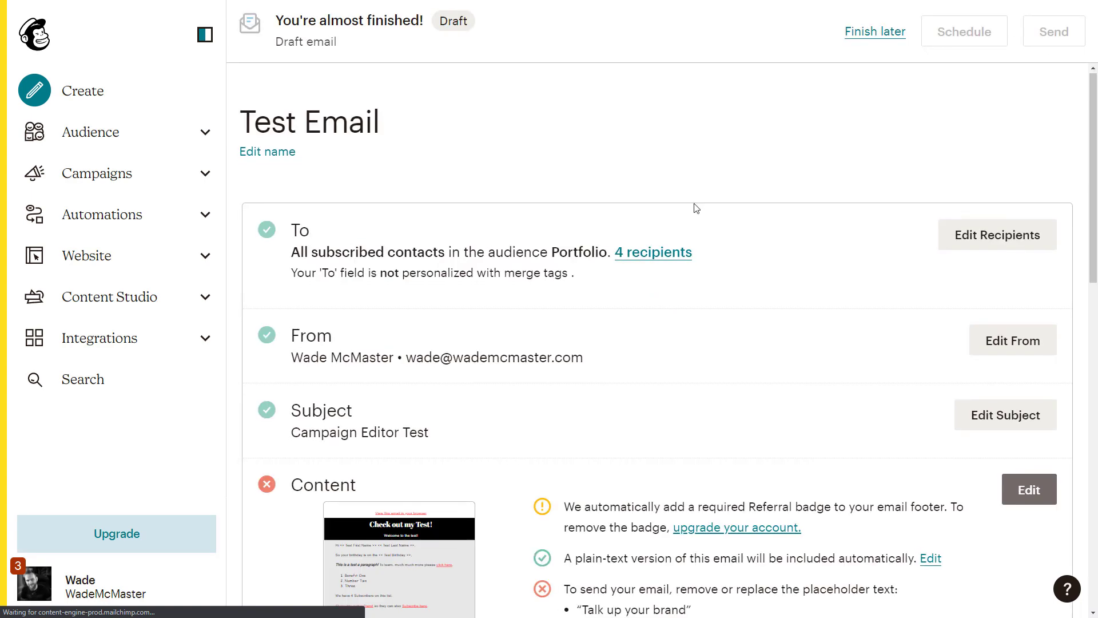
- Examine the campaign checklist, especially the Content section's placeholder text issues and the sharing options below it
scroll(696, 208, "down", 4)
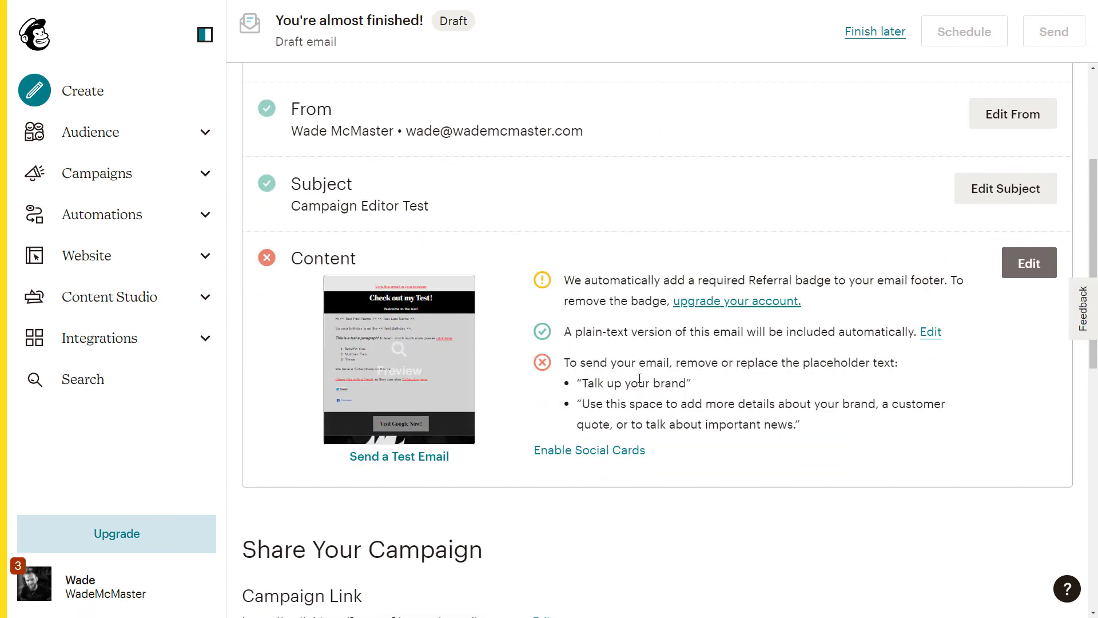
left_click_drag(582, 383, 693, 384)
left_click(584, 387)
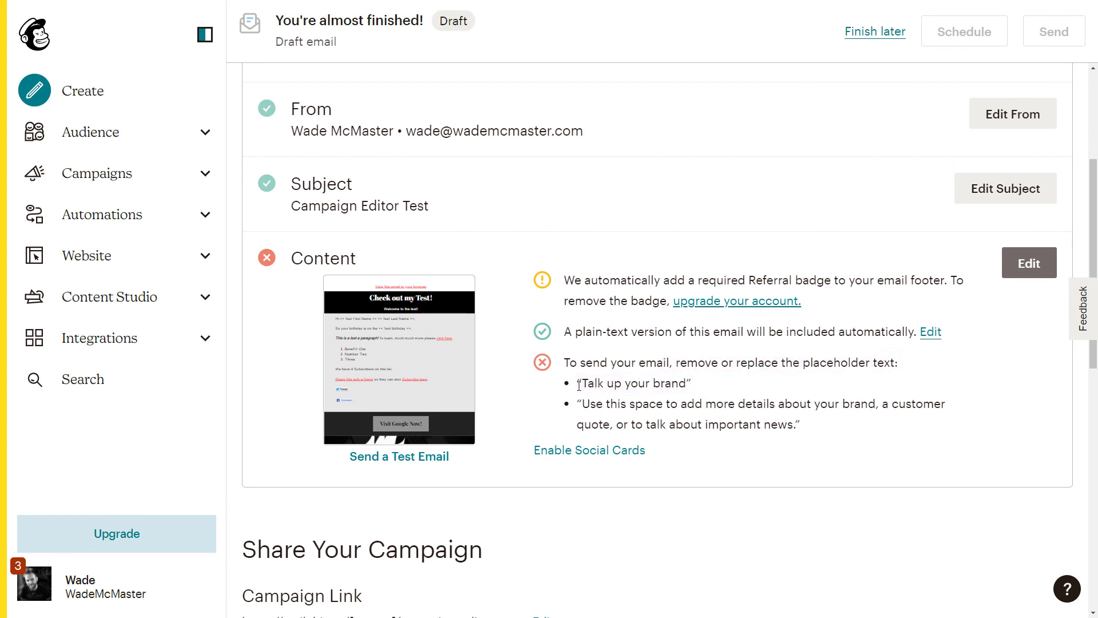
left_click_drag(579, 385, 695, 389)
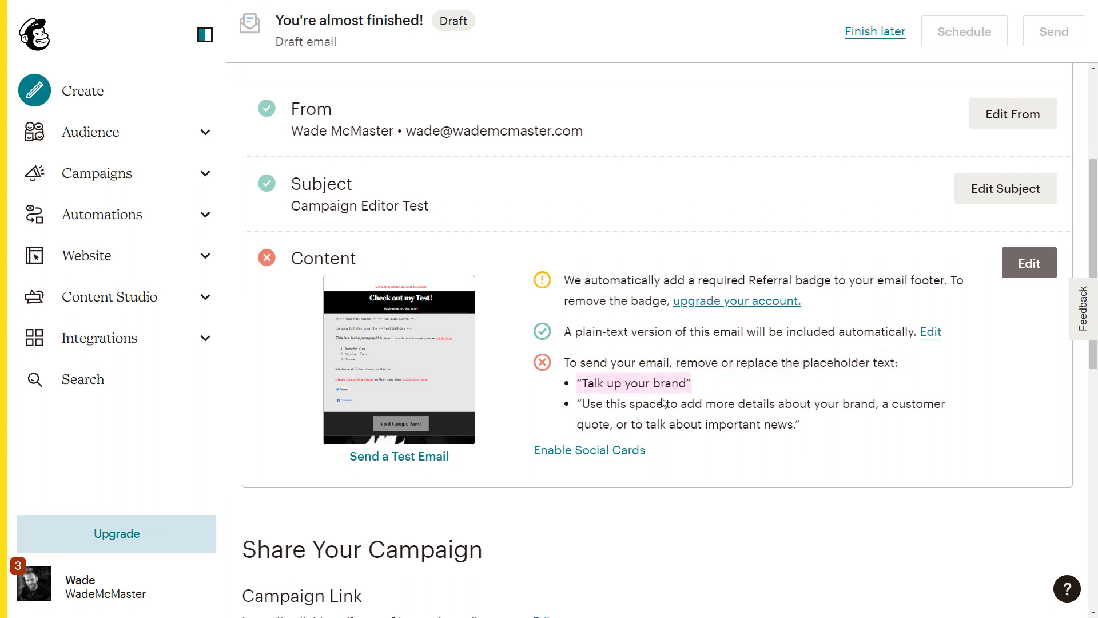
left_click_drag(590, 406, 801, 426)
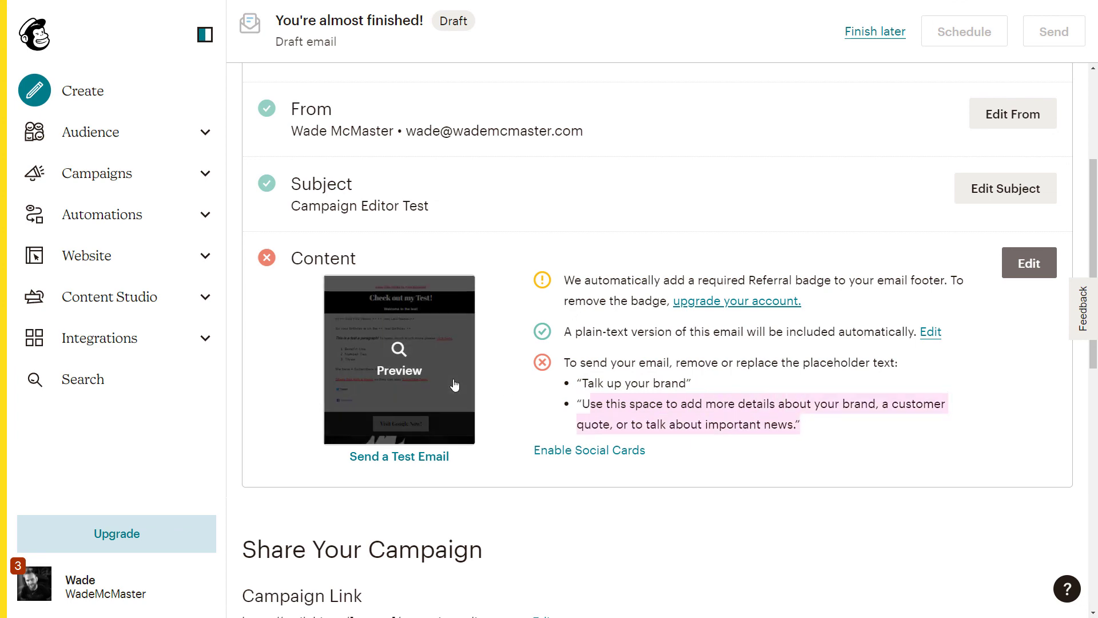
scroll(600, 462, "down", 2)
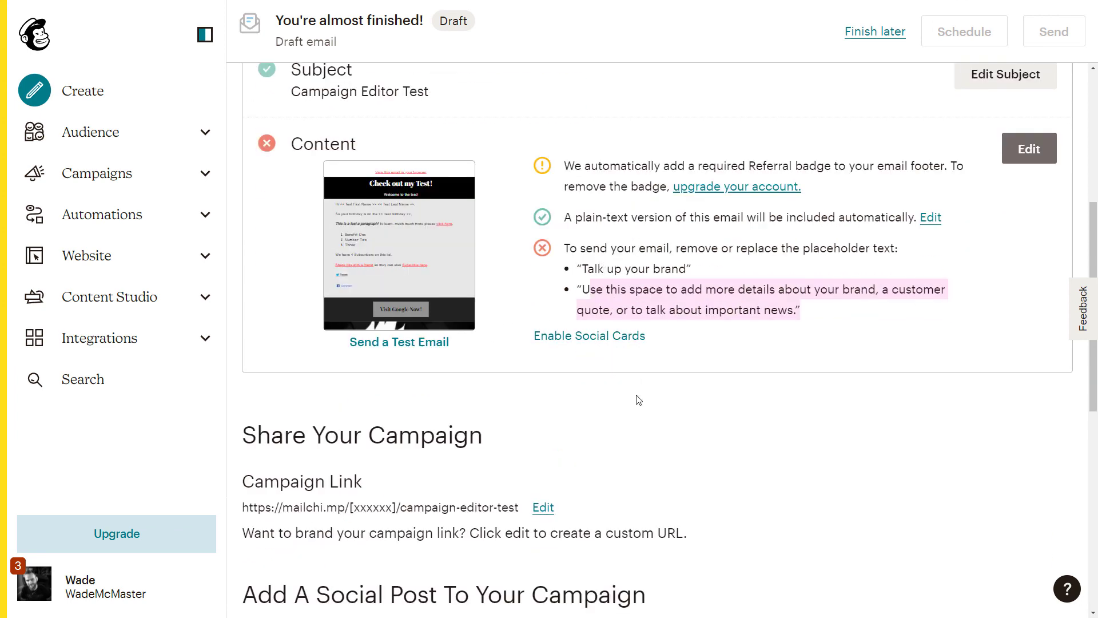
scroll(650, 421, "down", 5)
scroll(657, 435, "up", 10)
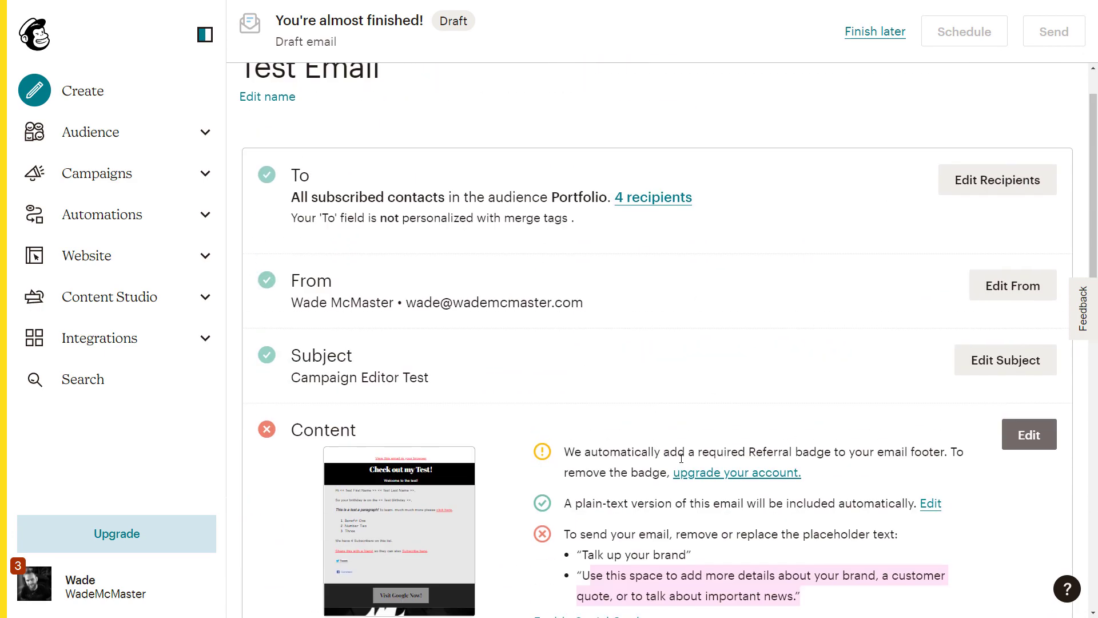
scroll(681, 457, "down", 3)
scroll(682, 457, "up", 4)
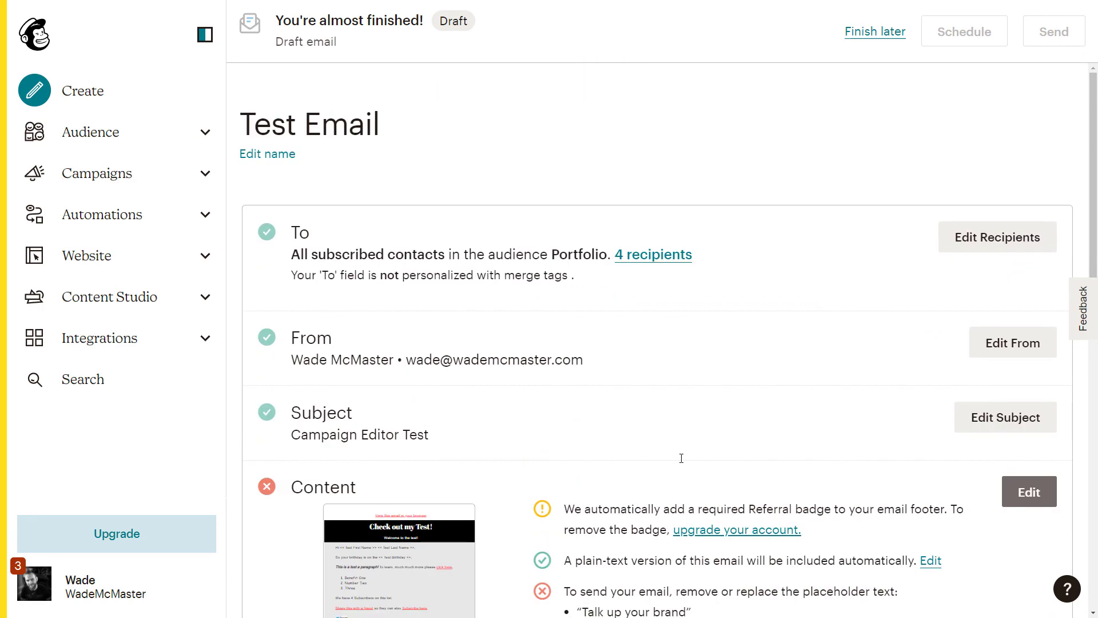